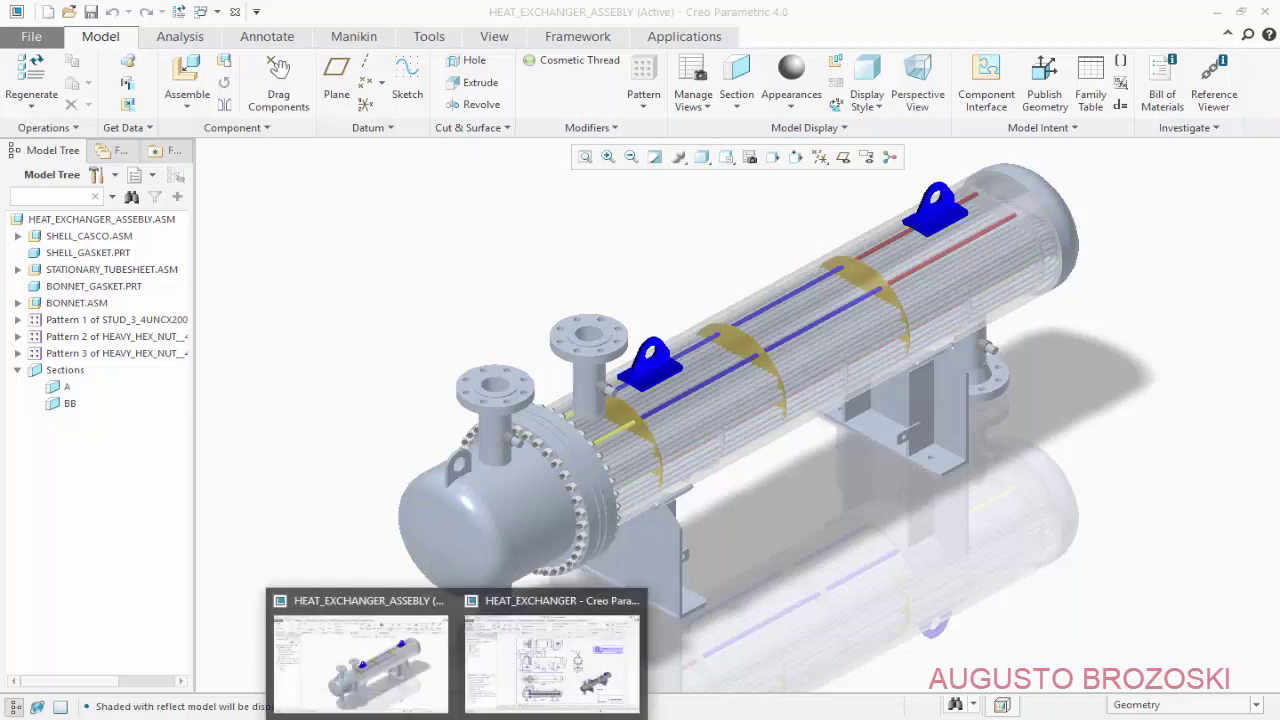
Review the heat exchanger assembly, its drawing and the sheets of NX SIEMENS HEAT EXCHANGER 01.pdf
{"action": "left_click", "coordinate": [527, 668]}
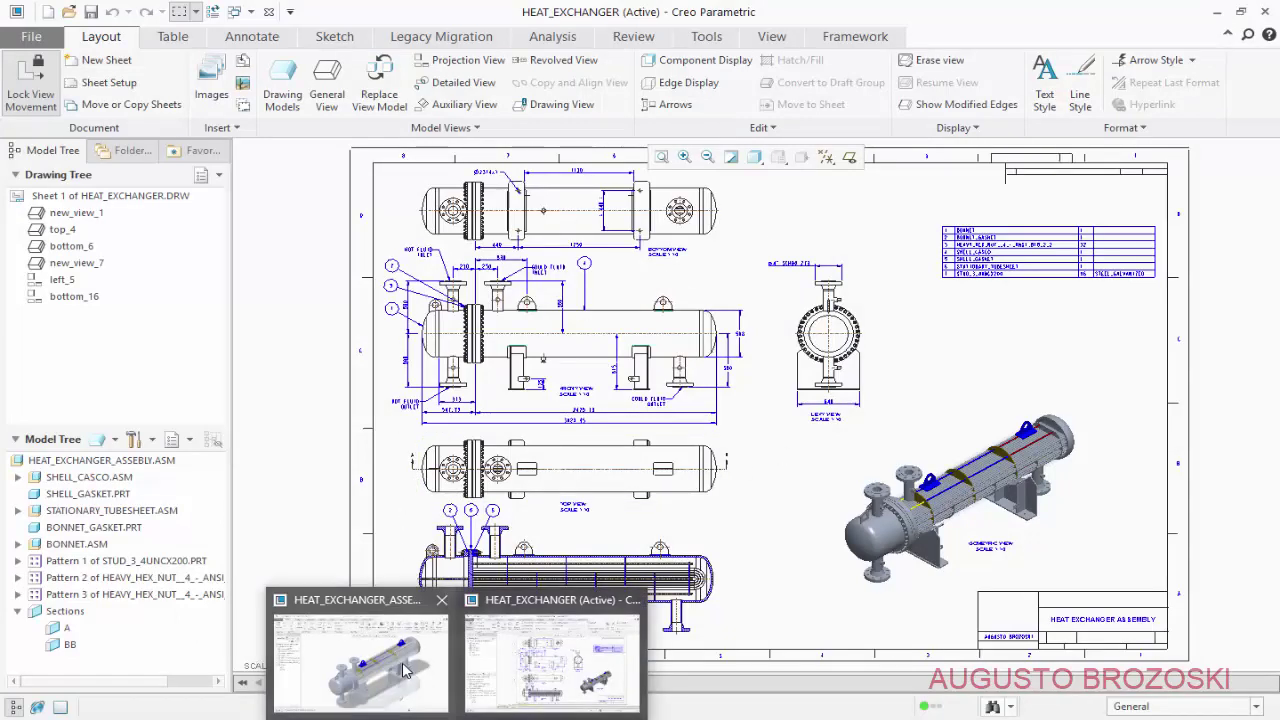
{"action": "left_click", "coordinate": [350, 640]}
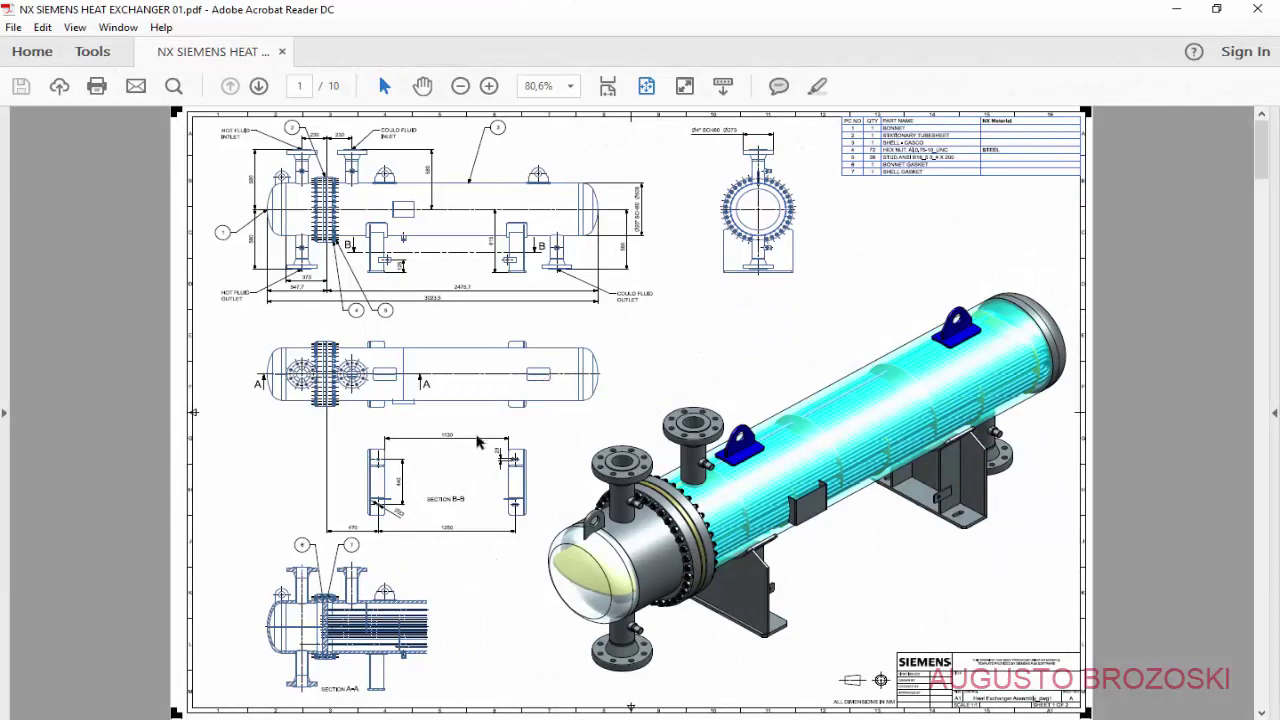
{"action": "scroll", "coordinate": [455, 545], "scroll_direction": "down", "scroll_amount": 3}
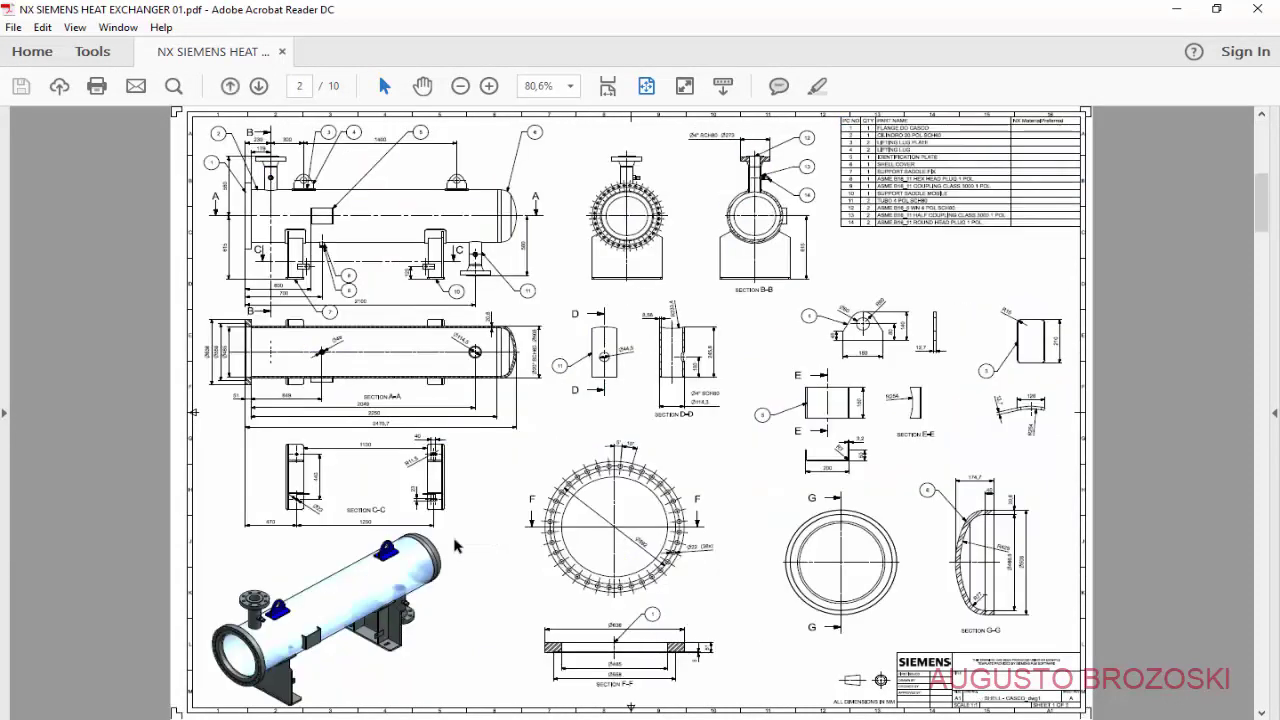
{"action": "scroll", "coordinate": [455, 545], "scroll_direction": "down", "scroll_amount": 3}
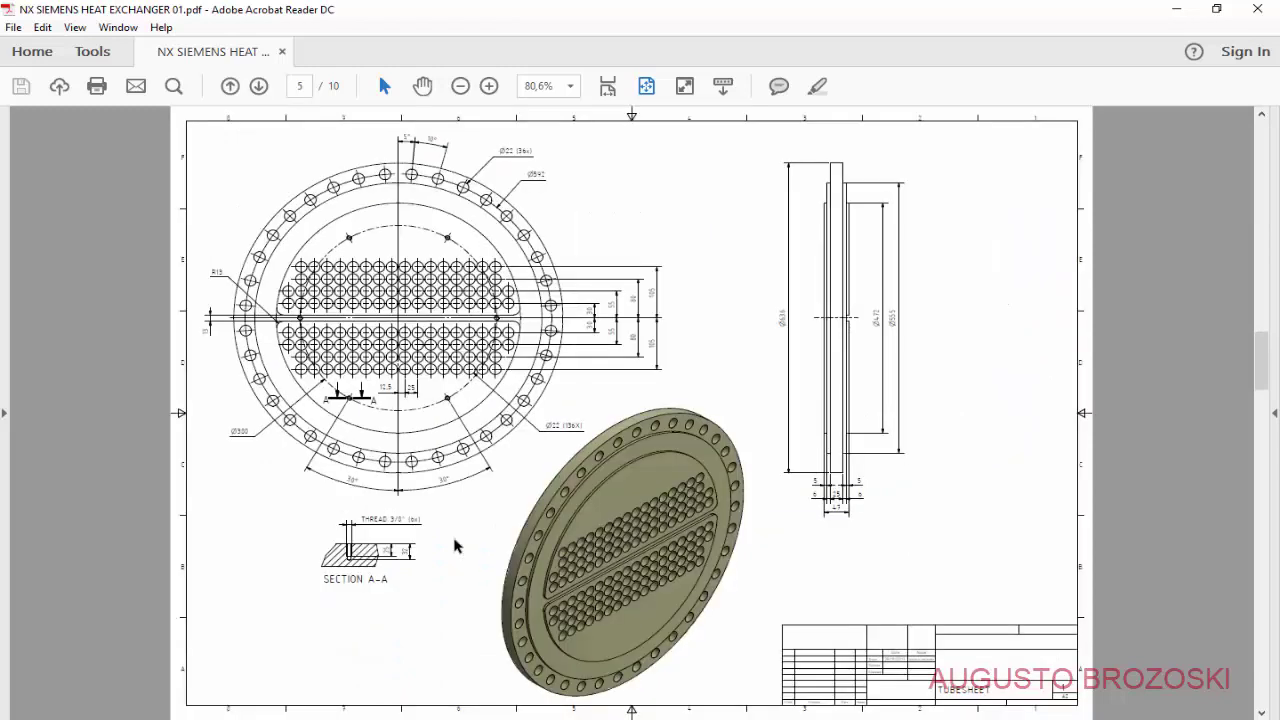
{"action": "scroll", "coordinate": [455, 545], "scroll_direction": "down", "scroll_amount": 1}
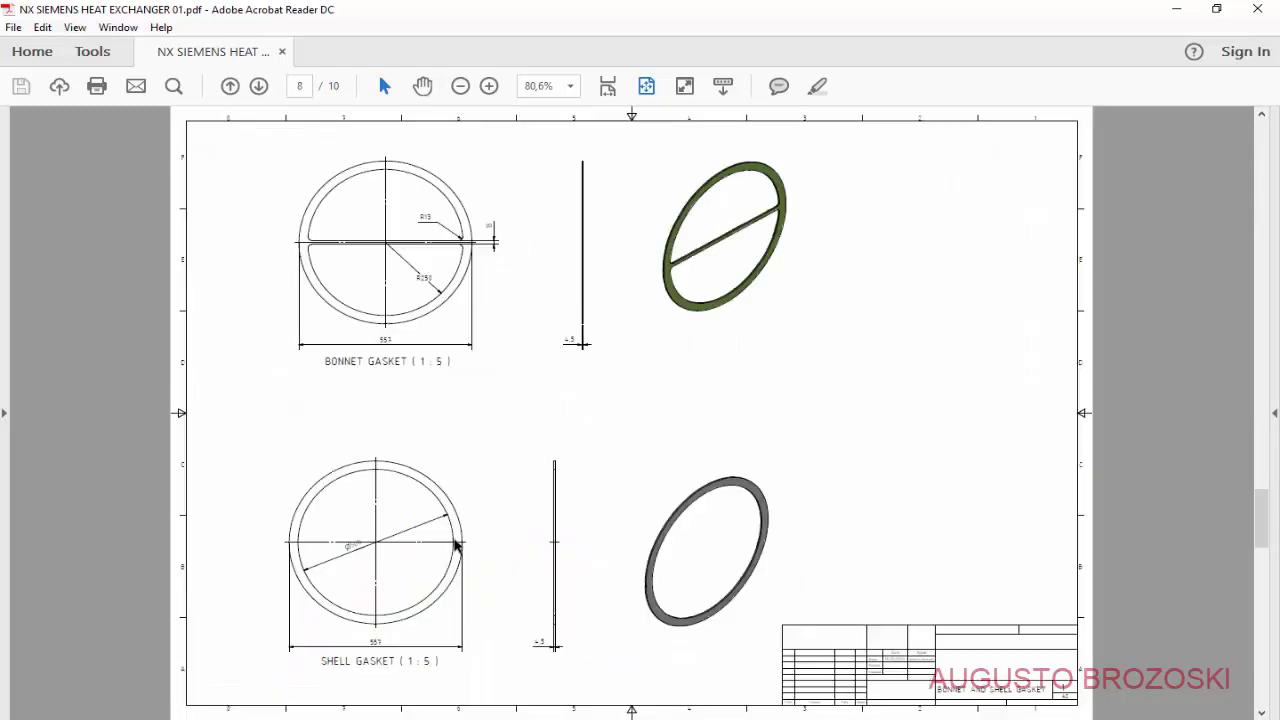
{"action": "scroll", "coordinate": [455, 545], "scroll_direction": "down", "scroll_amount": 2}
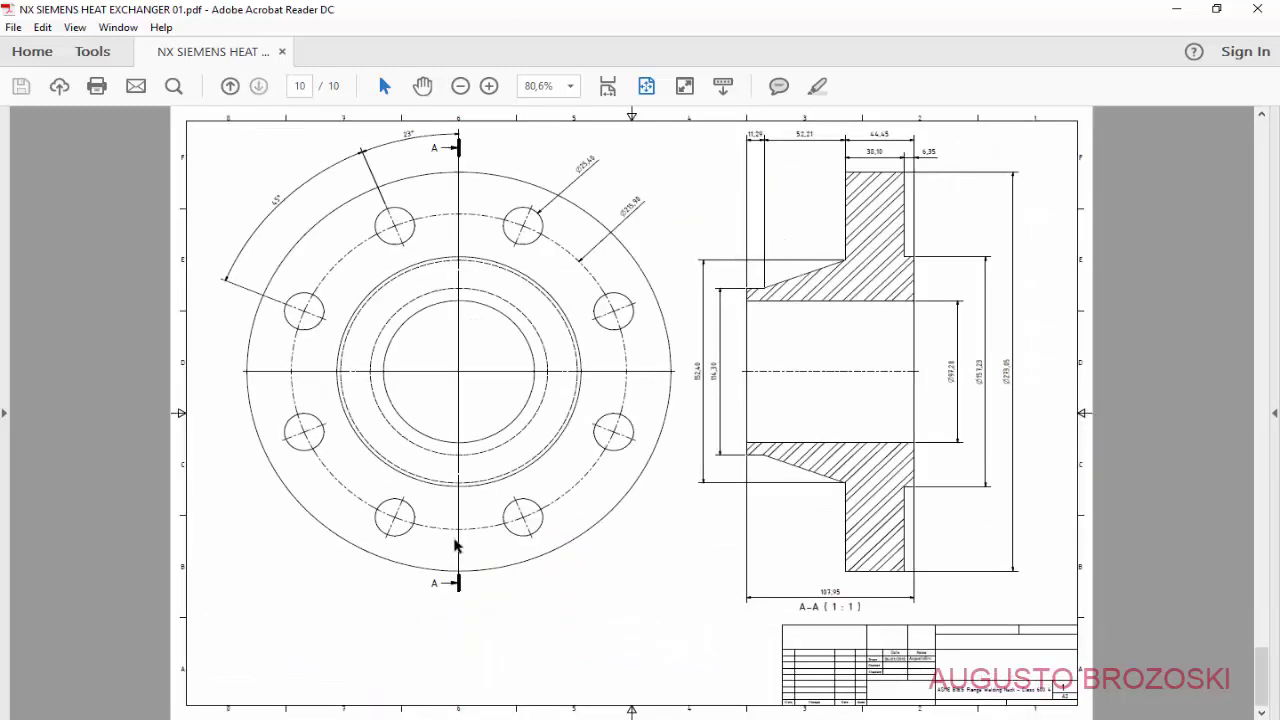
{"action": "scroll", "coordinate": [455, 545], "scroll_direction": "up", "scroll_amount": 7}
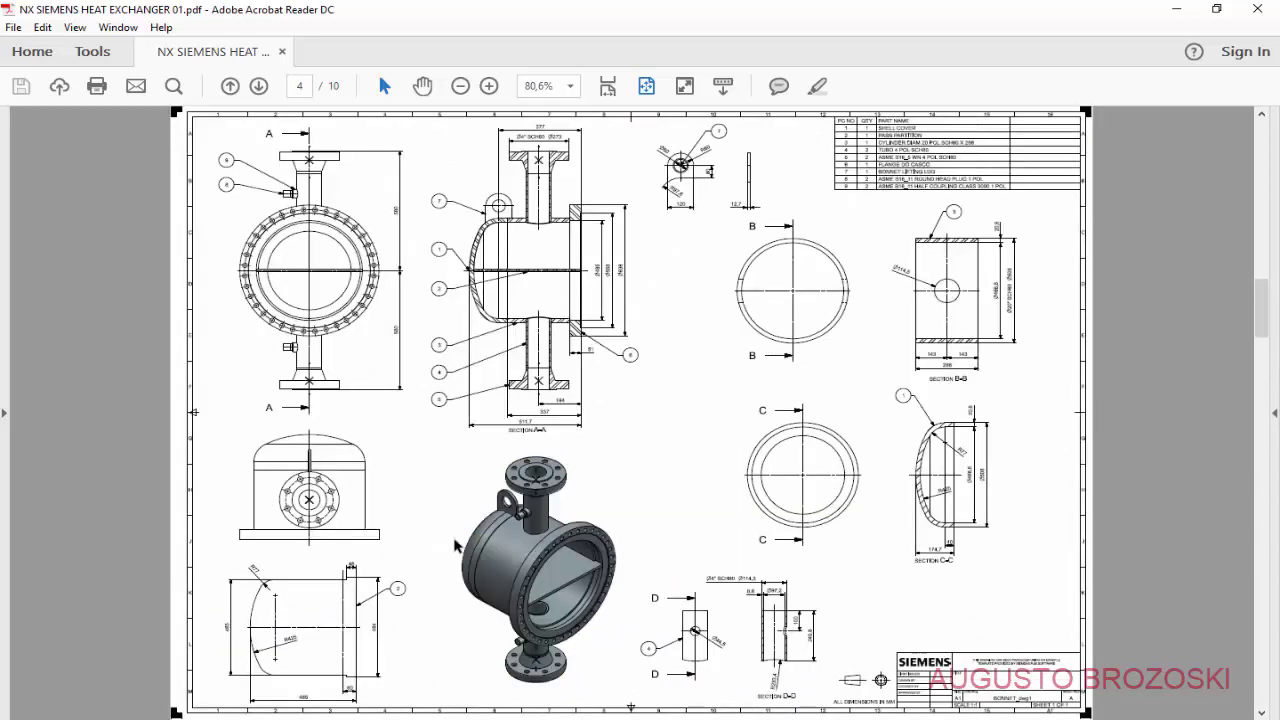
{"action": "scroll", "coordinate": [455, 545], "scroll_direction": "up", "scroll_amount": 1}
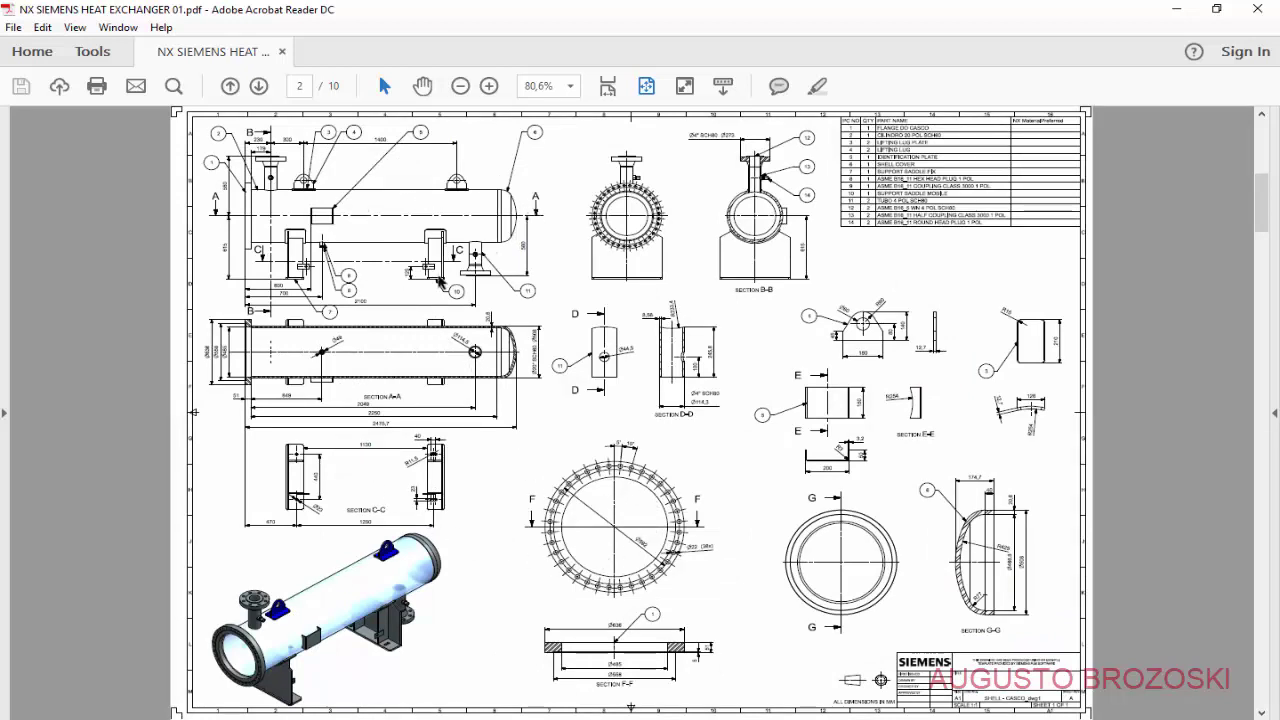
{"action": "left_click", "coordinate": [1176, 9]}
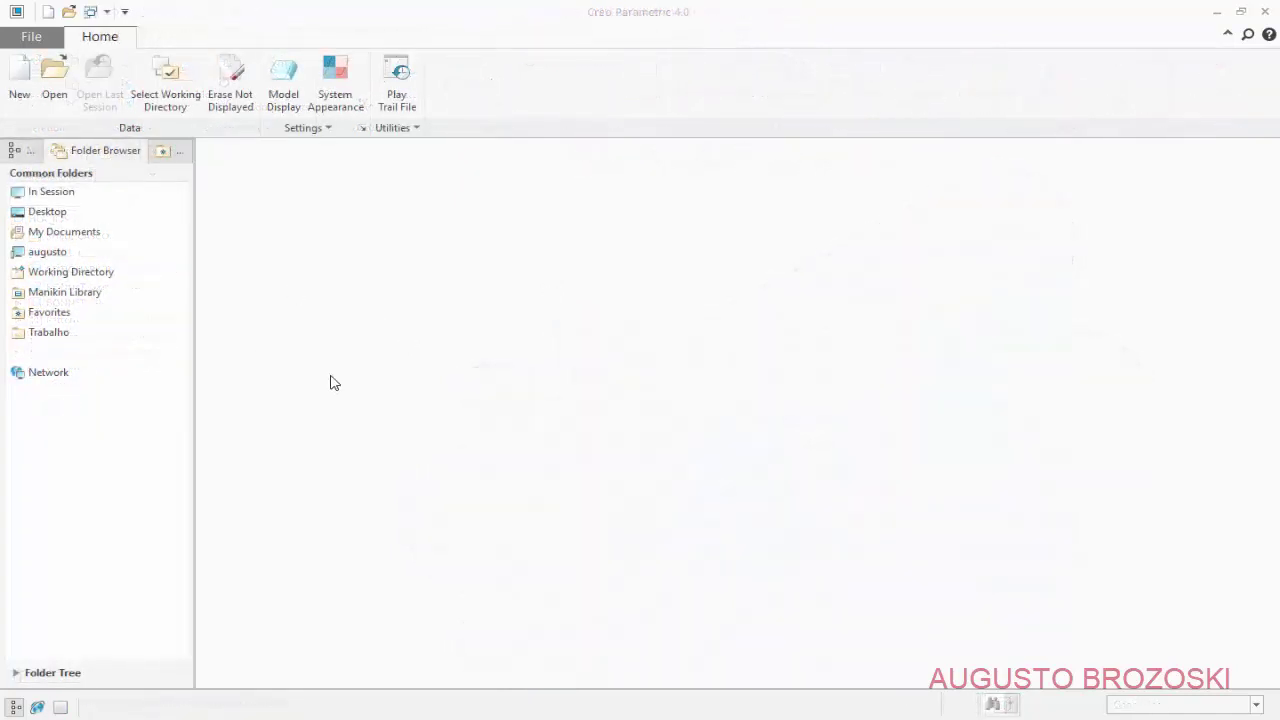
Check the working directory selection in Creo Parametric and view the CREO Heat Exchanger Video folder in File Explorer
{"action": "left_click", "coordinate": [177, 97]}
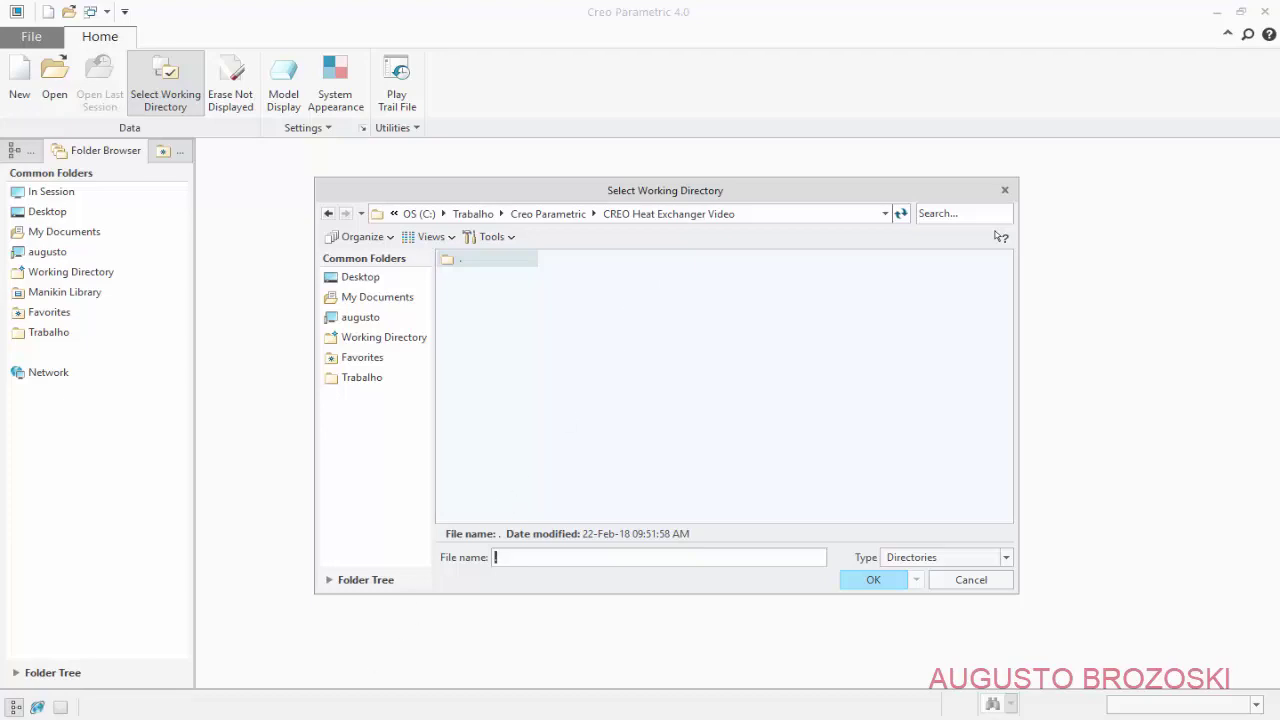
{"action": "mouse_move", "coordinate": [280, 708]}
{"action": "left_click", "coordinate": [375, 640]}
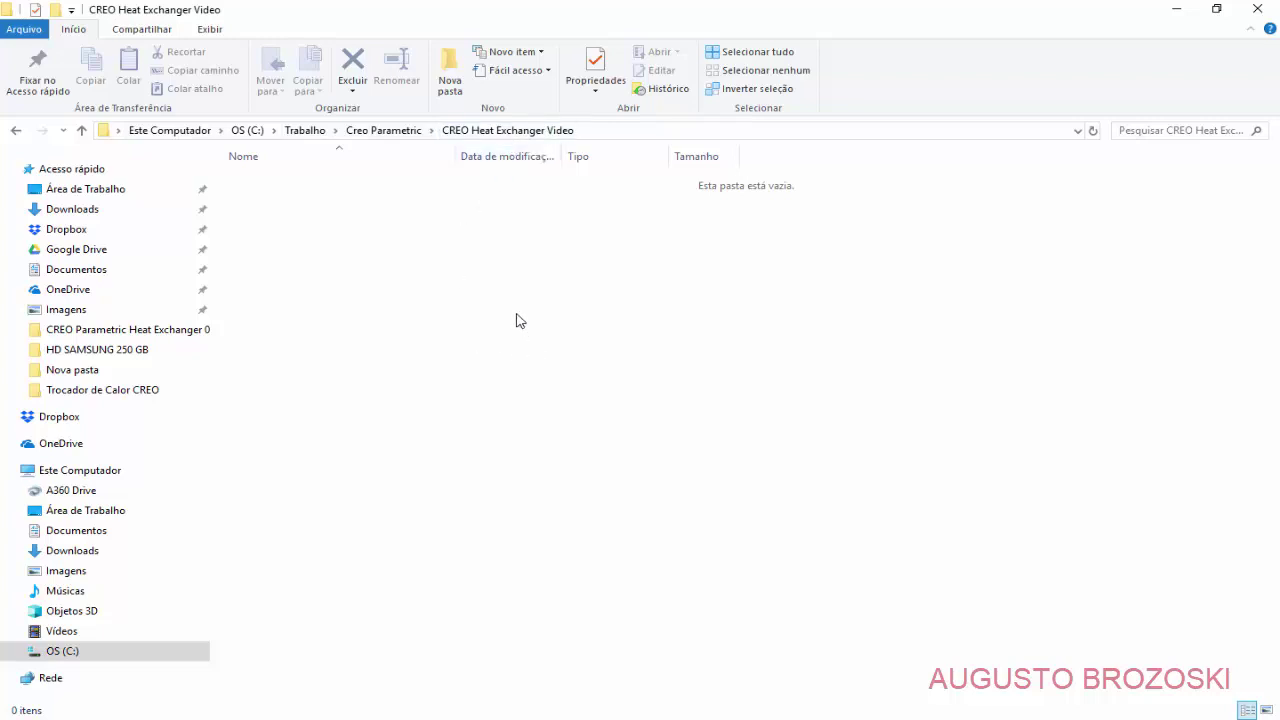
{"action": "left_click", "coordinate": [1172, 12]}
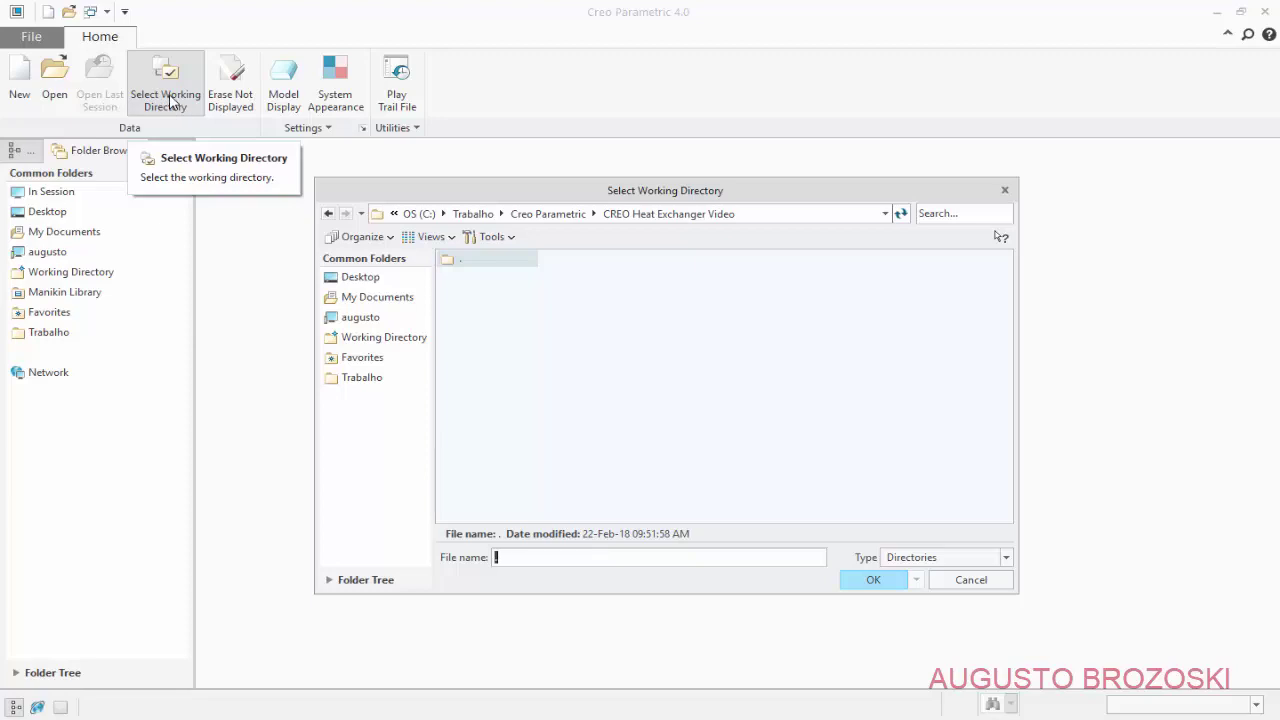
{"action": "left_click", "coordinate": [951, 582]}
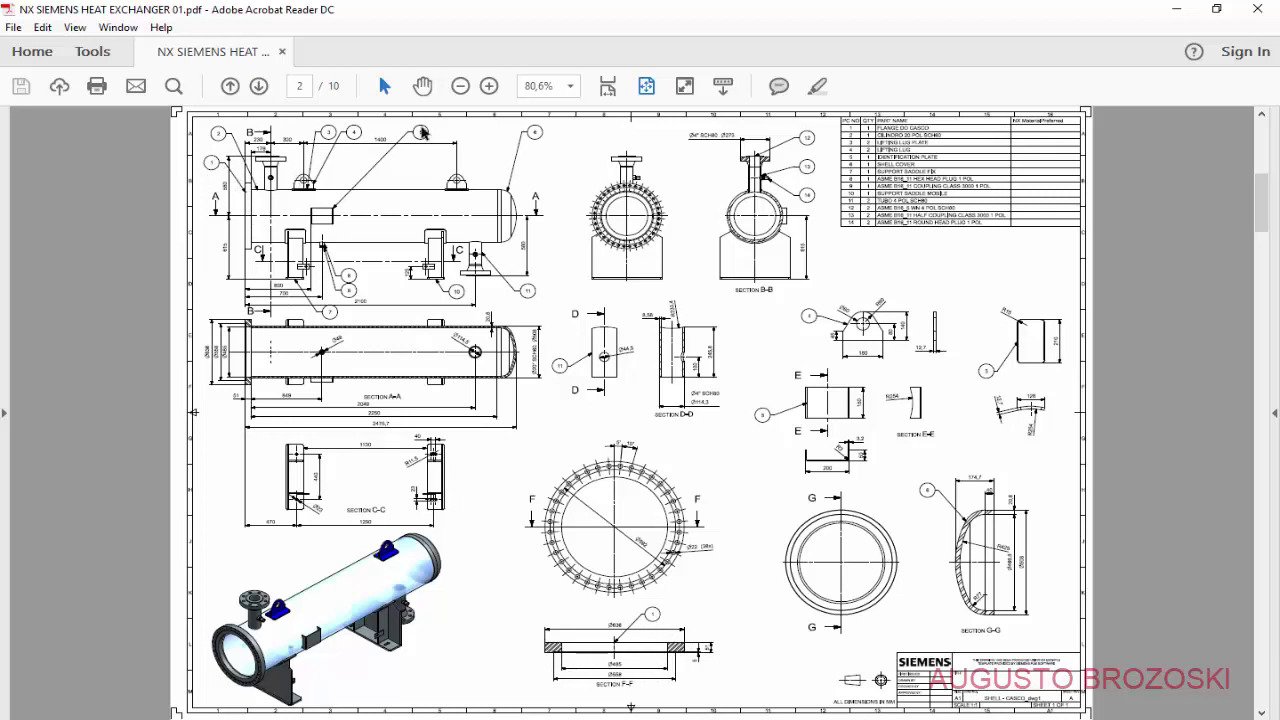
Switch to the PDF in Acrobat Reader and examine the dimensions of the flange and Section F-F on page 2
{"action": "left_click", "coordinate": [608, 86]}
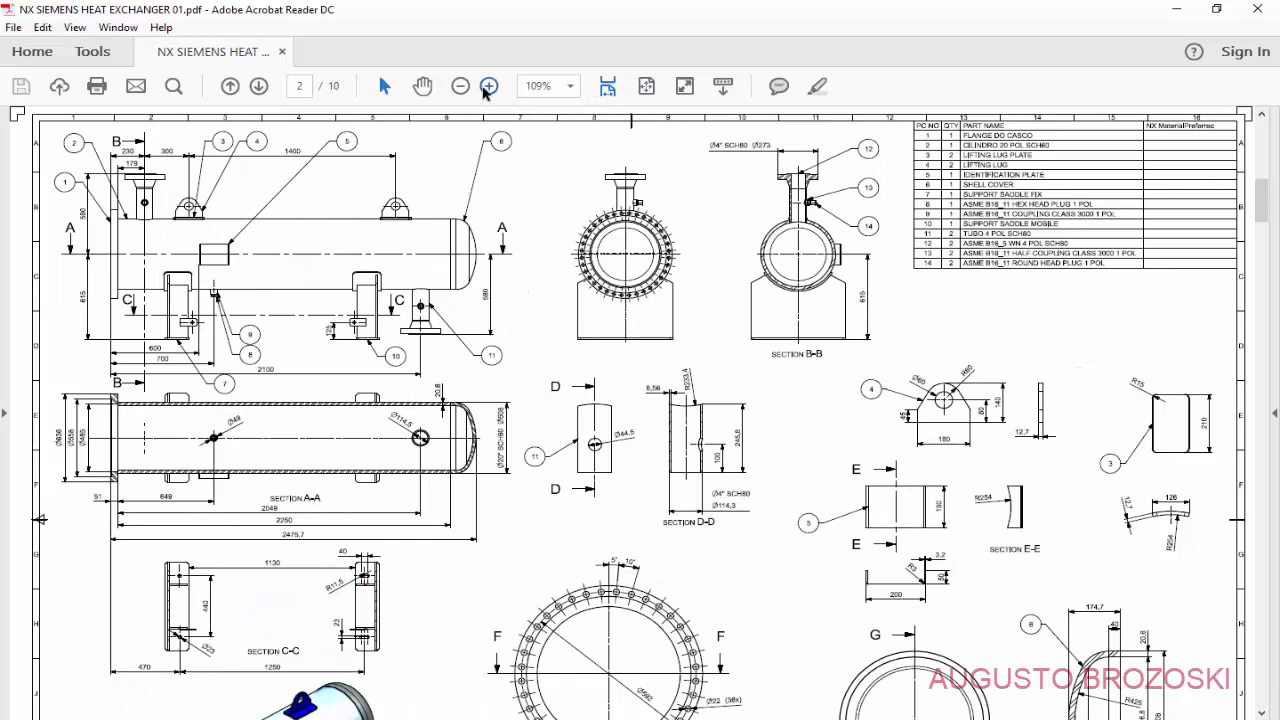
{"action": "left_click", "coordinate": [489, 86]}
{"action": "left_click", "coordinate": [489, 86]}
{"action": "scroll", "coordinate": [538, 204], "scroll_direction": "down", "scroll_amount": 10}
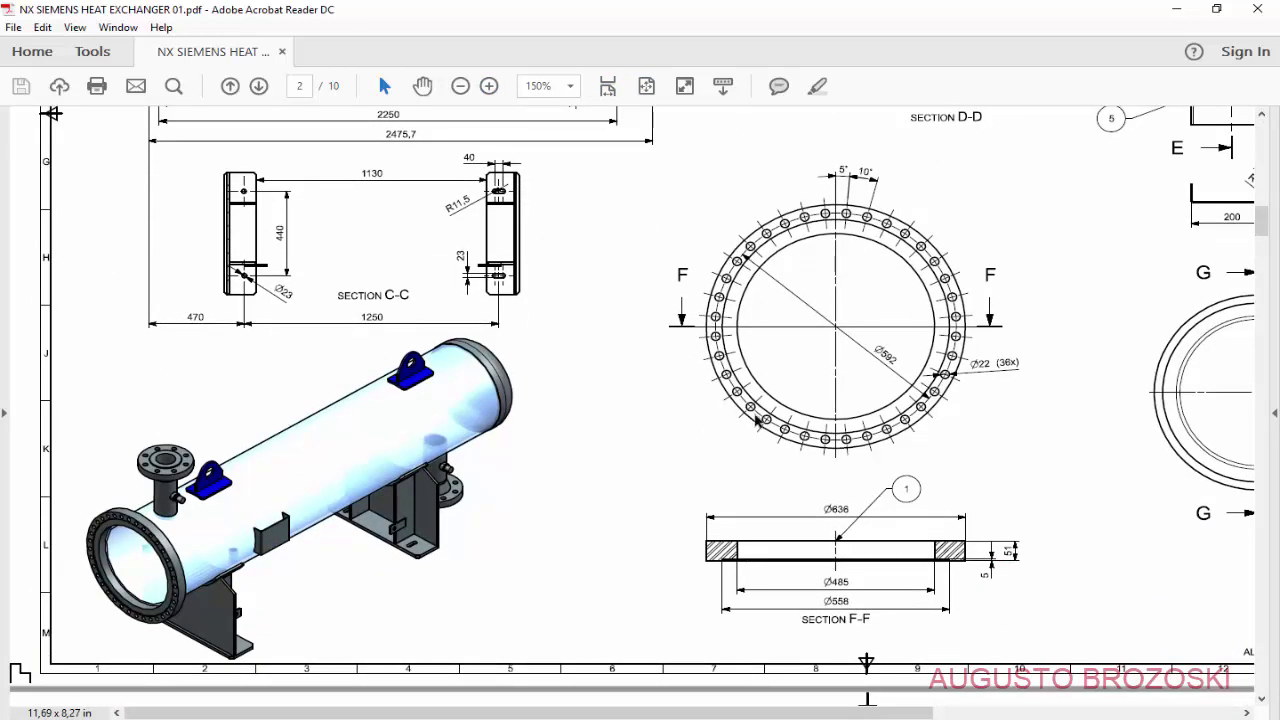
{"action": "left_click", "coordinate": [490, 86]}
{"action": "left_click_drag", "start_coordinate": [540, 713], "coordinate": [806, 713]}
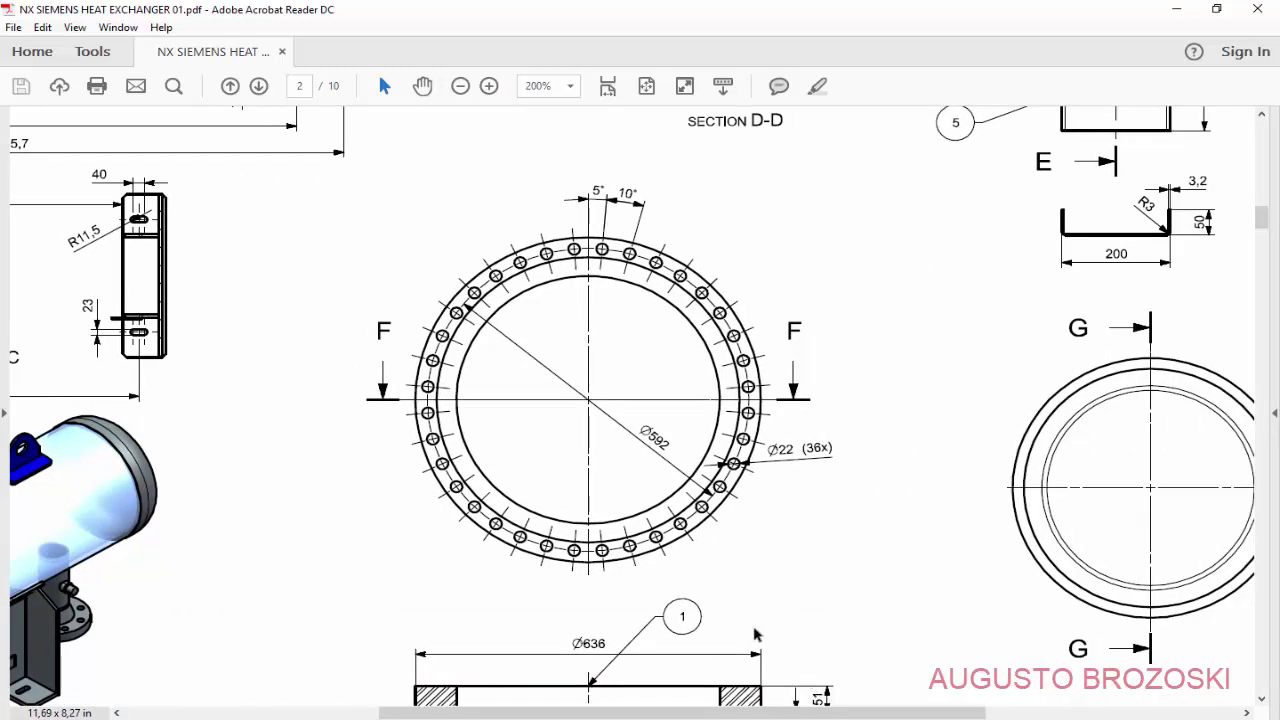
{"action": "scroll", "coordinate": [650, 520], "scroll_direction": "down", "scroll_amount": 5}
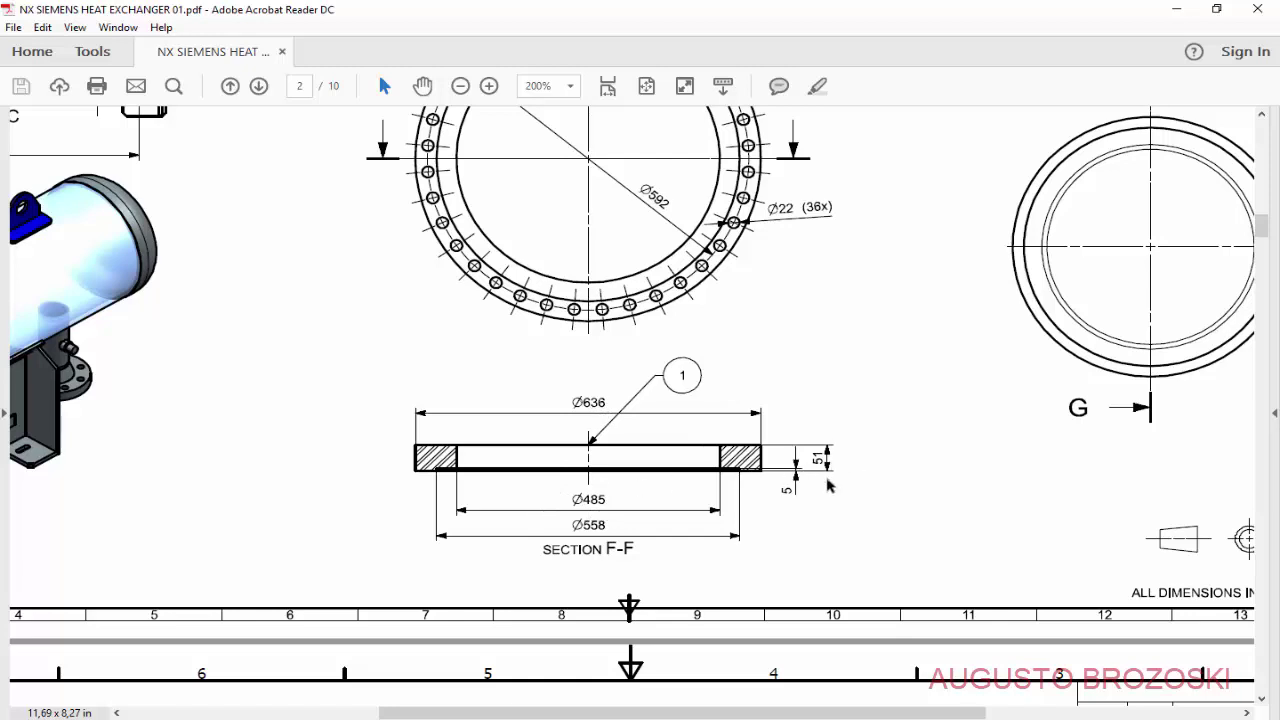
{"action": "left_click", "coordinate": [1176, 9]}
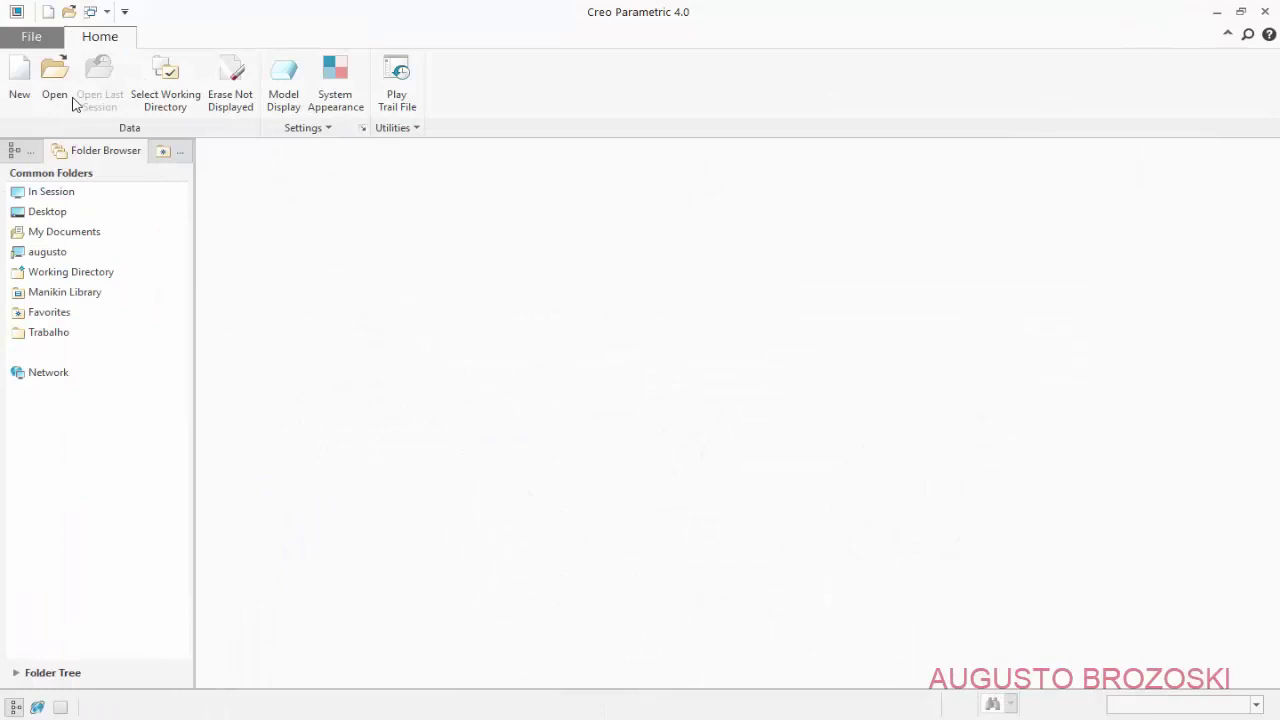
Set up a new solid part without the default template and name it FLANGE_DIAM_636X51
{"action": "left_click", "coordinate": [22, 78]}
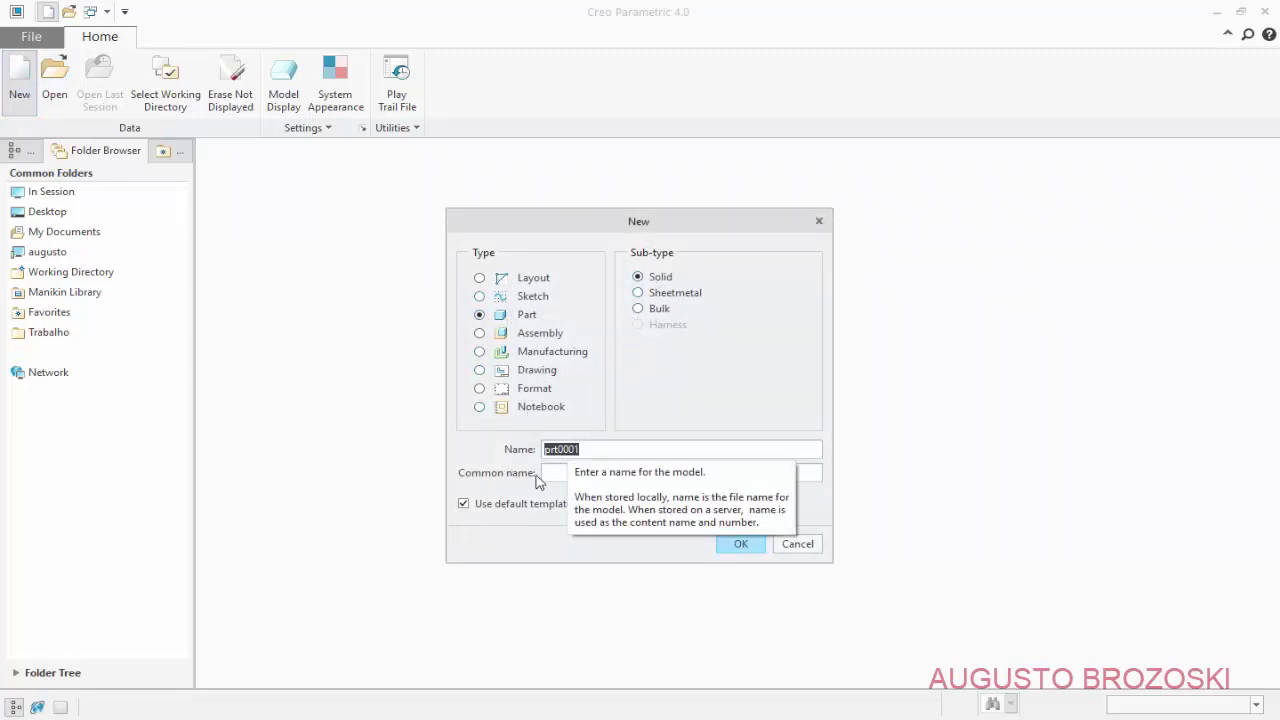
{"action": "left_click", "coordinate": [464, 504]}
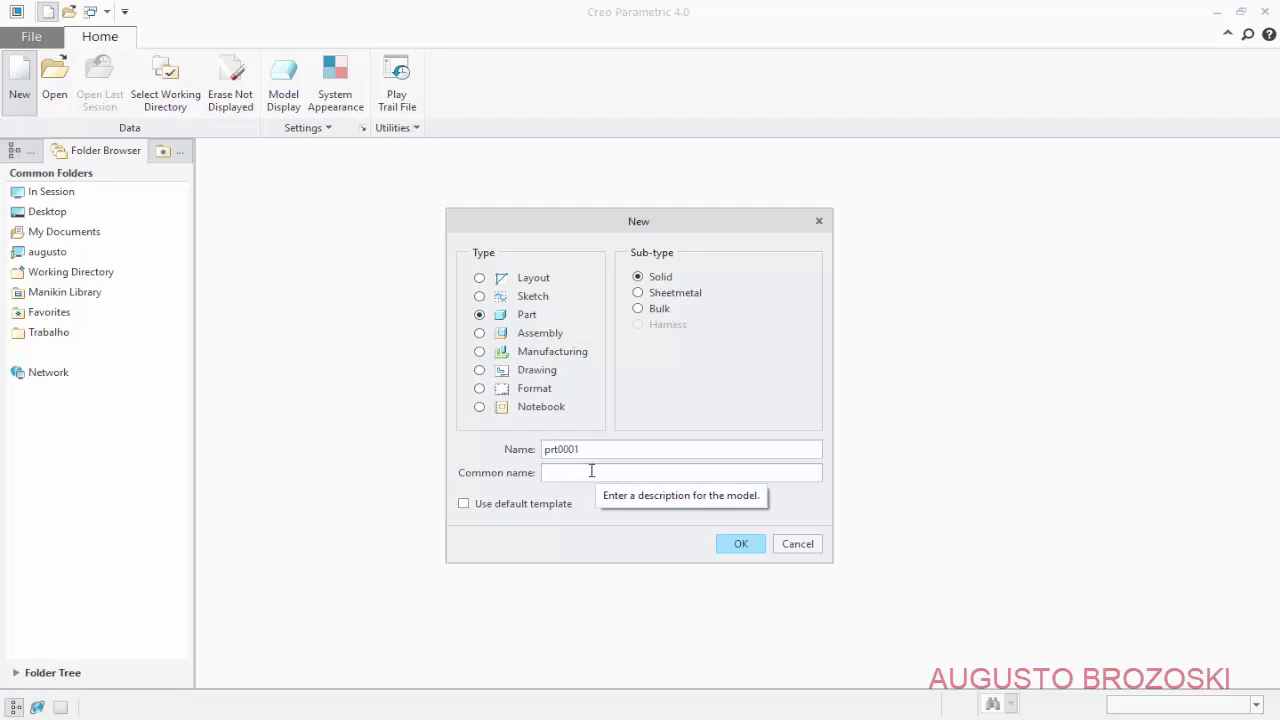
{"action": "left_click_drag", "start_coordinate": [586, 449], "coordinate": [491, 460]}
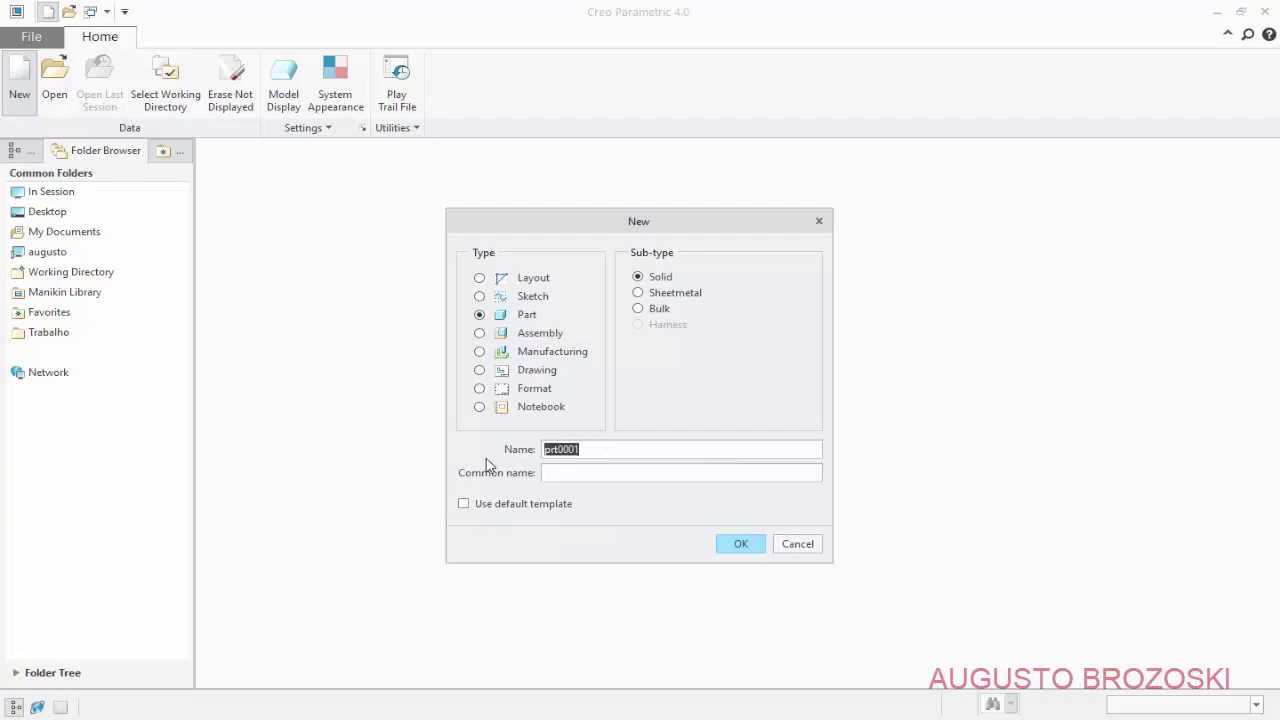
{"action": "type", "text": "FLANGE DIAM 636 X 51"}
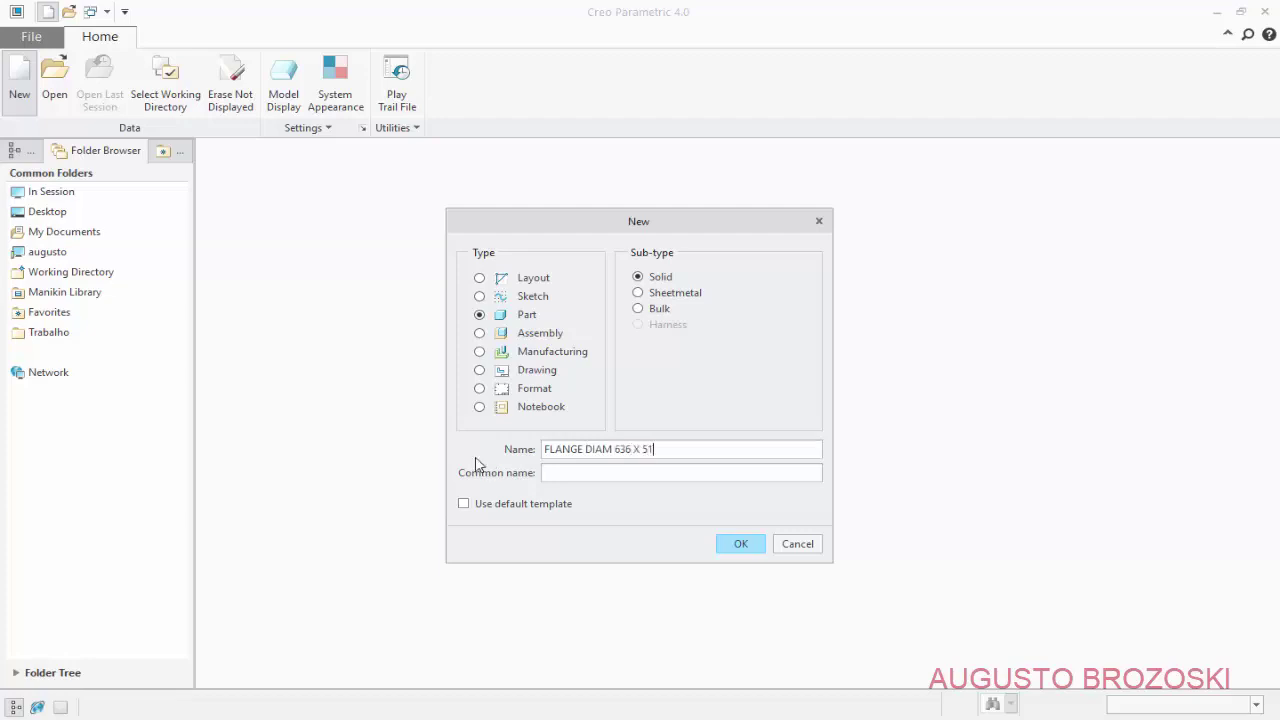
{"action": "left_click", "coordinate": [586, 450]}
{"action": "key", "text": "BackSpace"}
{"action": "type", "text": "_"}
{"action": "key", "text": "BackSpace"}
{"action": "type", "text": "_"}
Create the flange part from the mmns_part_solid template
{"action": "left_click", "coordinate": [739, 551]}
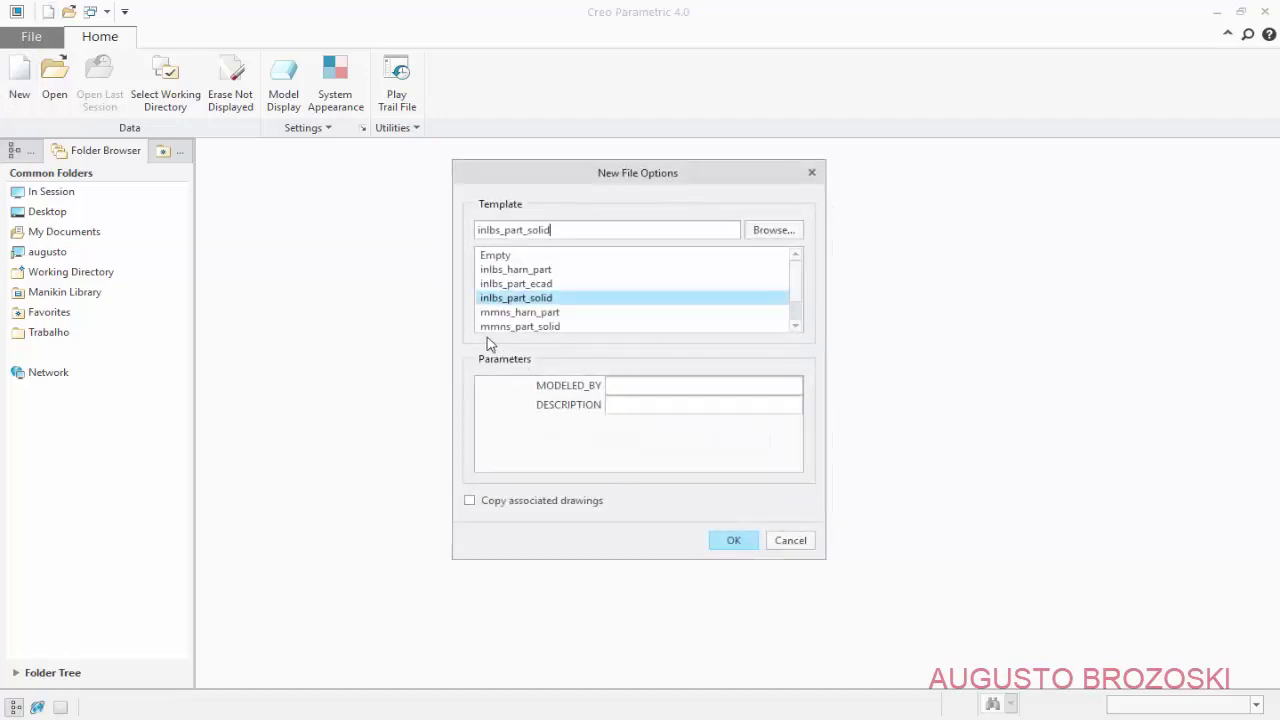
{"action": "left_click", "coordinate": [541, 328]}
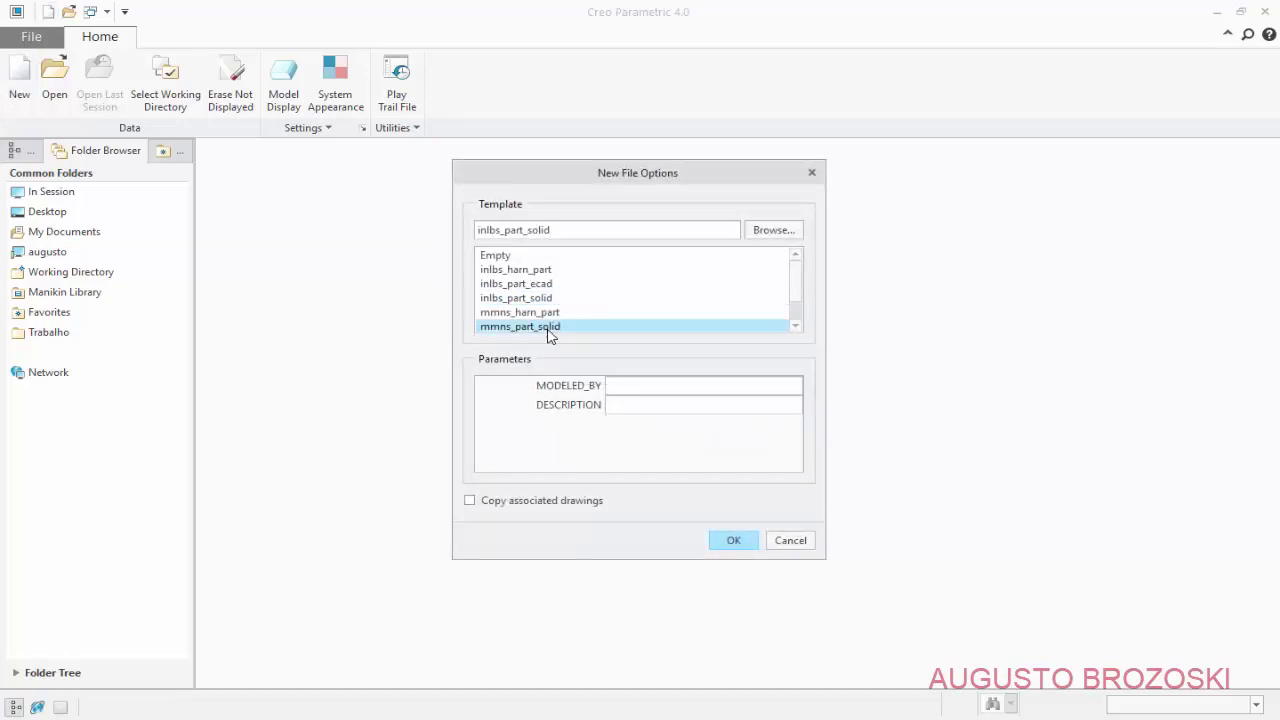
{"action": "left_click", "coordinate": [726, 550]}
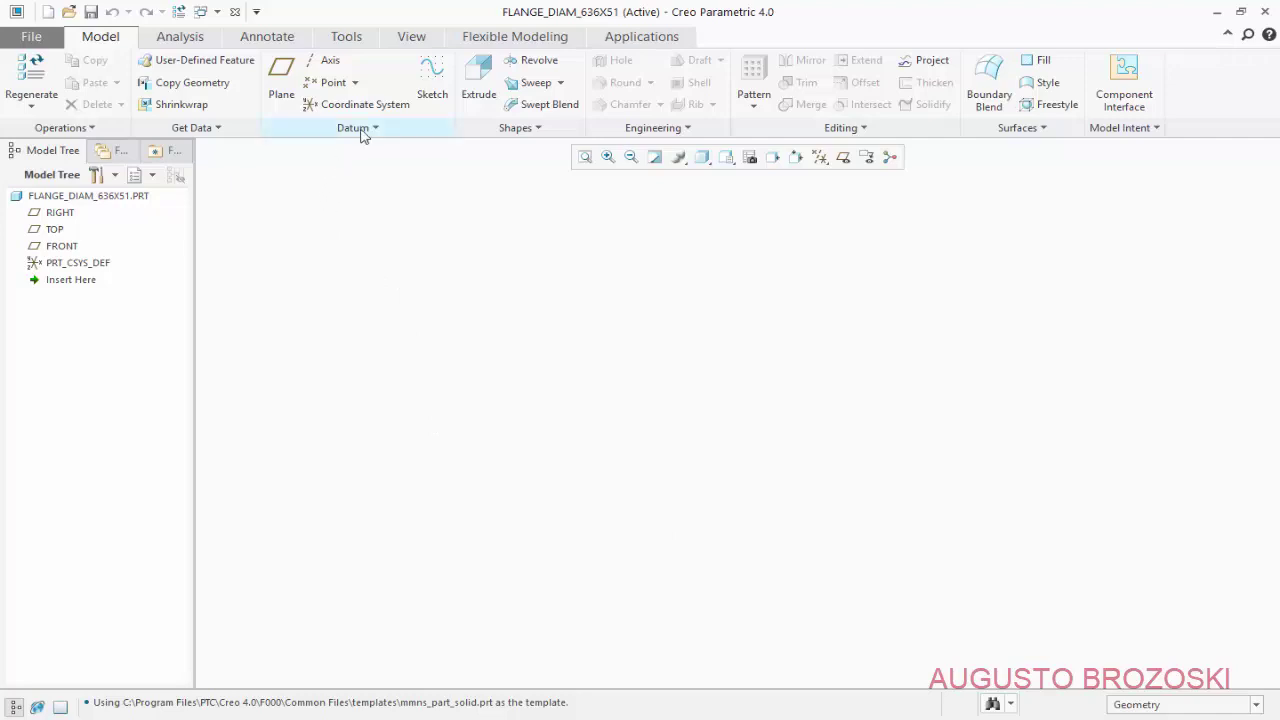
Show the datum planes and start a sketch on the FRONT plane with the RIGHT plane as right orientation reference
{"action": "left_click", "coordinate": [433, 85]}
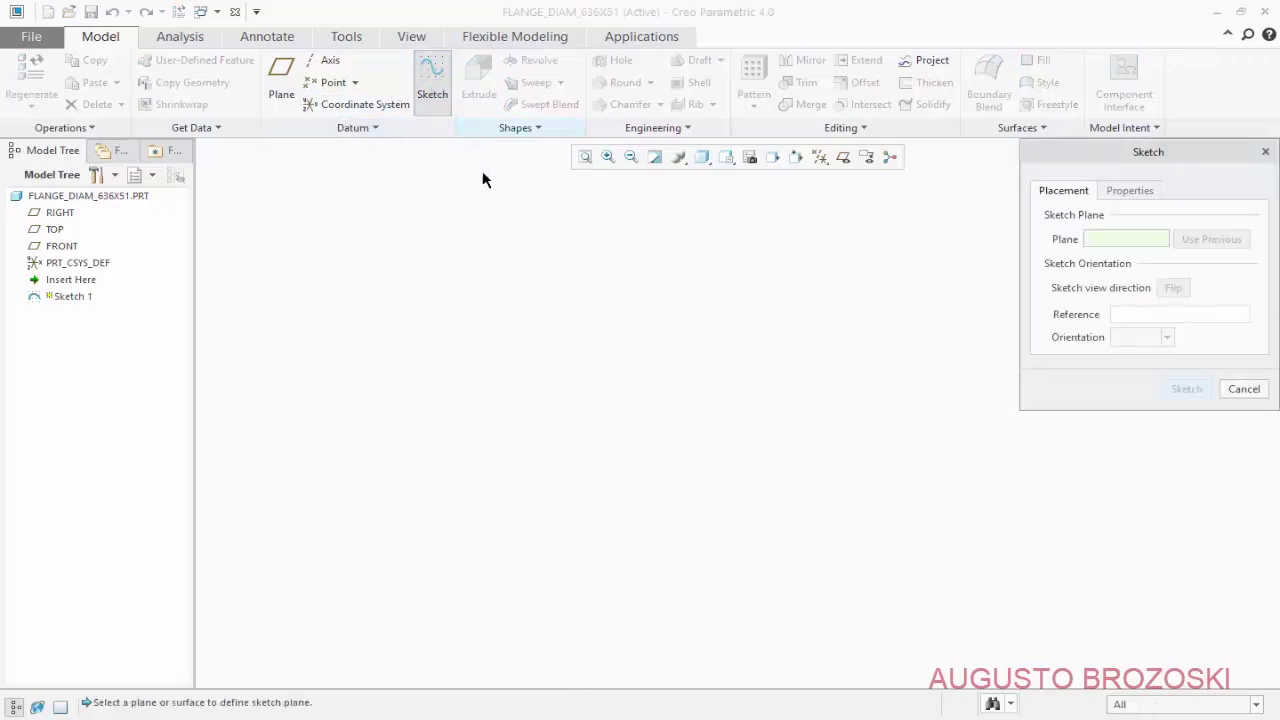
{"action": "left_click", "coordinate": [843, 157]}
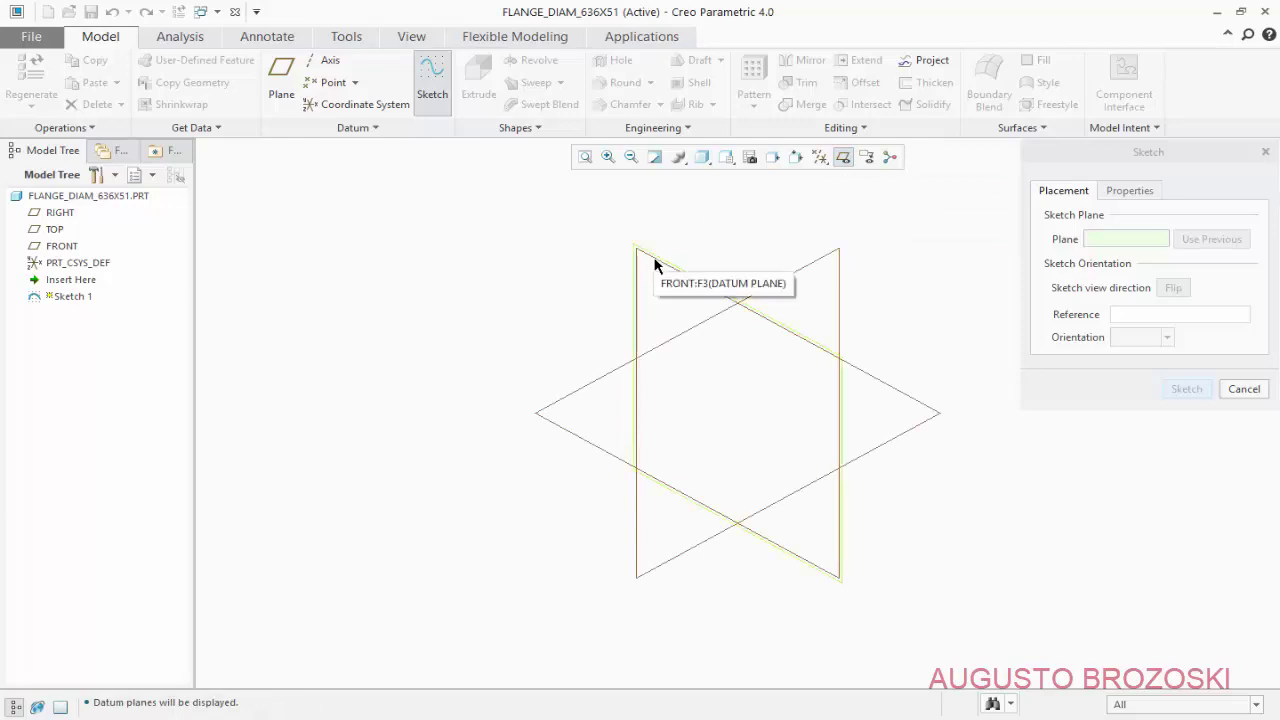
{"action": "left_click", "coordinate": [655, 265]}
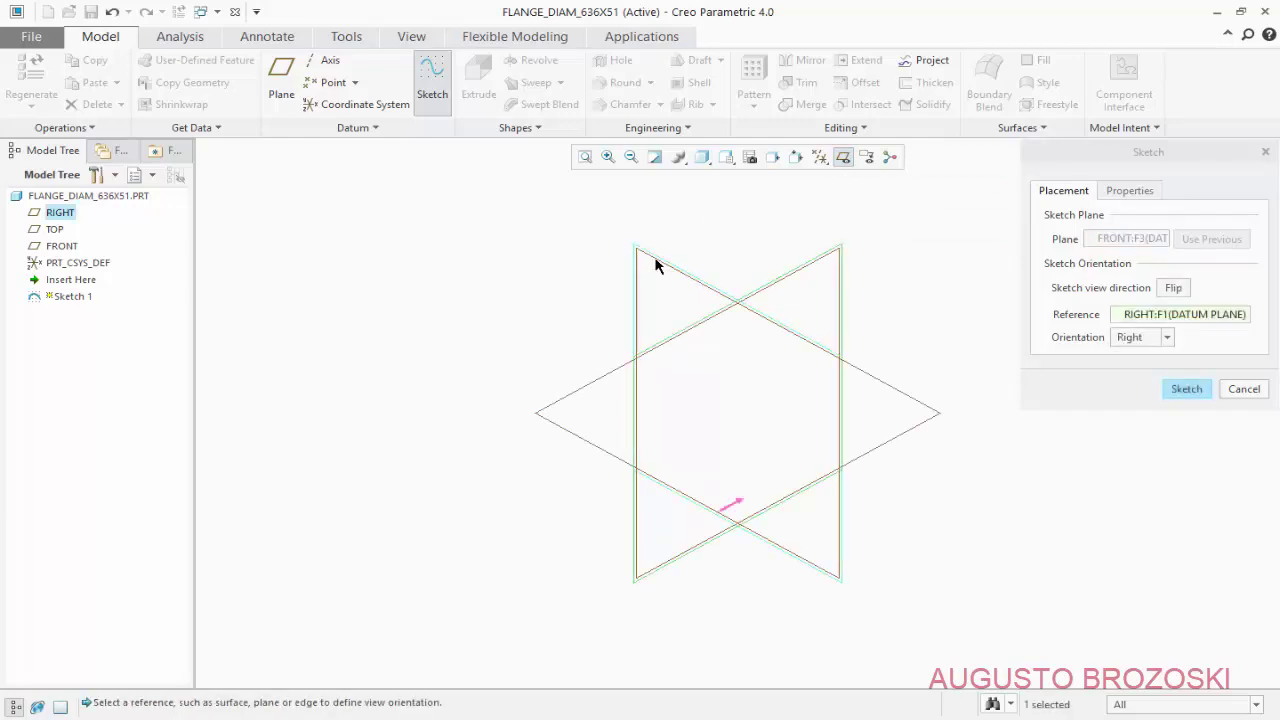
{"action": "left_click", "coordinate": [1184, 389]}
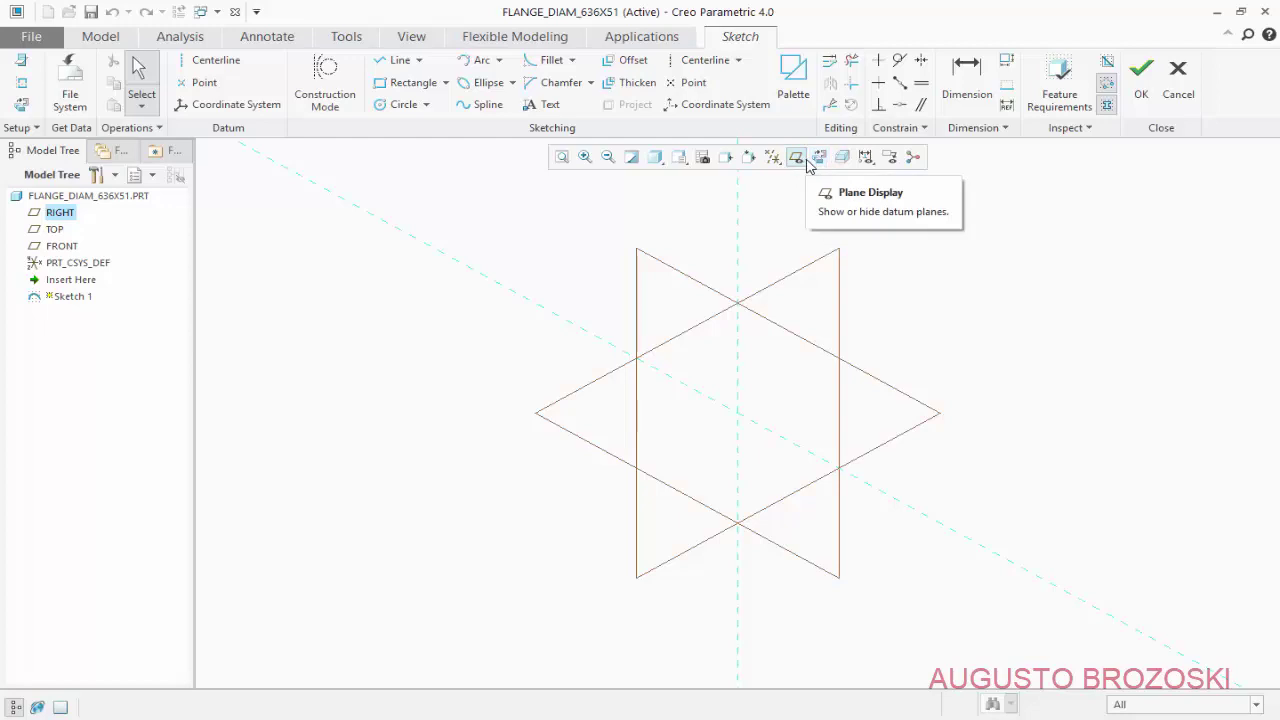
Orient the view parallel to the sketch plane and hide the datum planes
{"action": "right_click", "coordinate": [812, 160]}
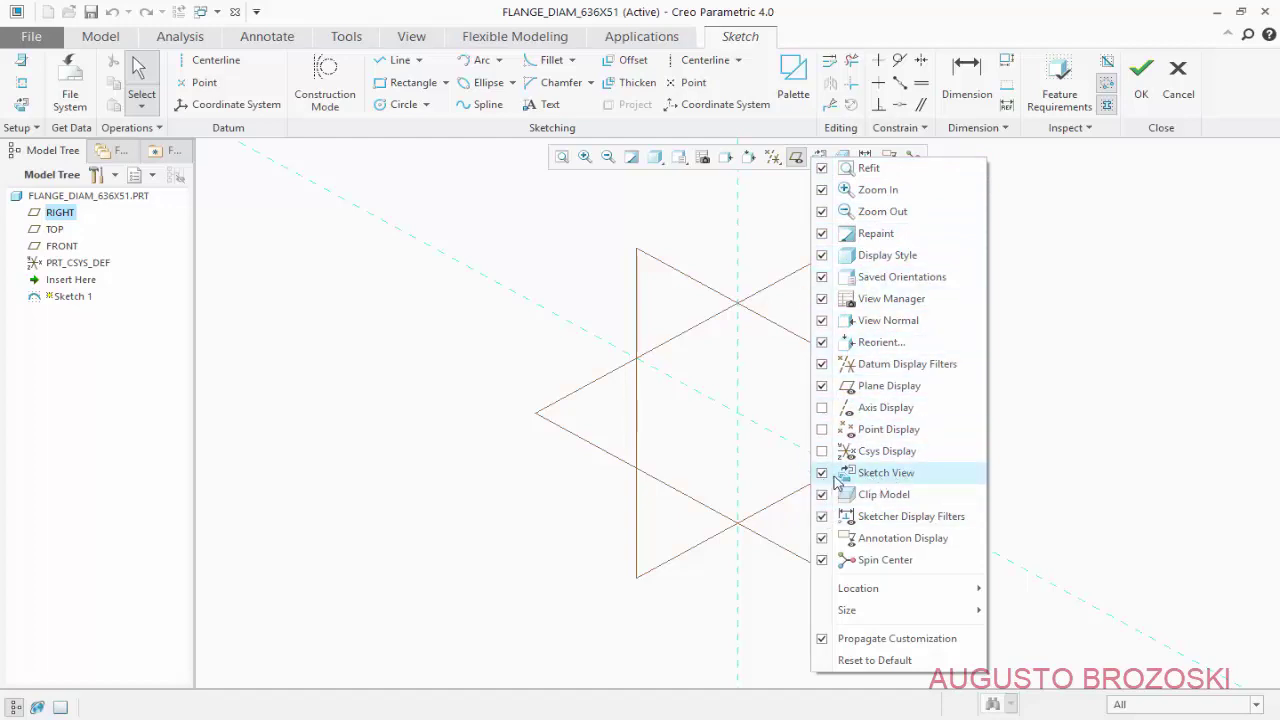
{"action": "left_click", "coordinate": [770, 208]}
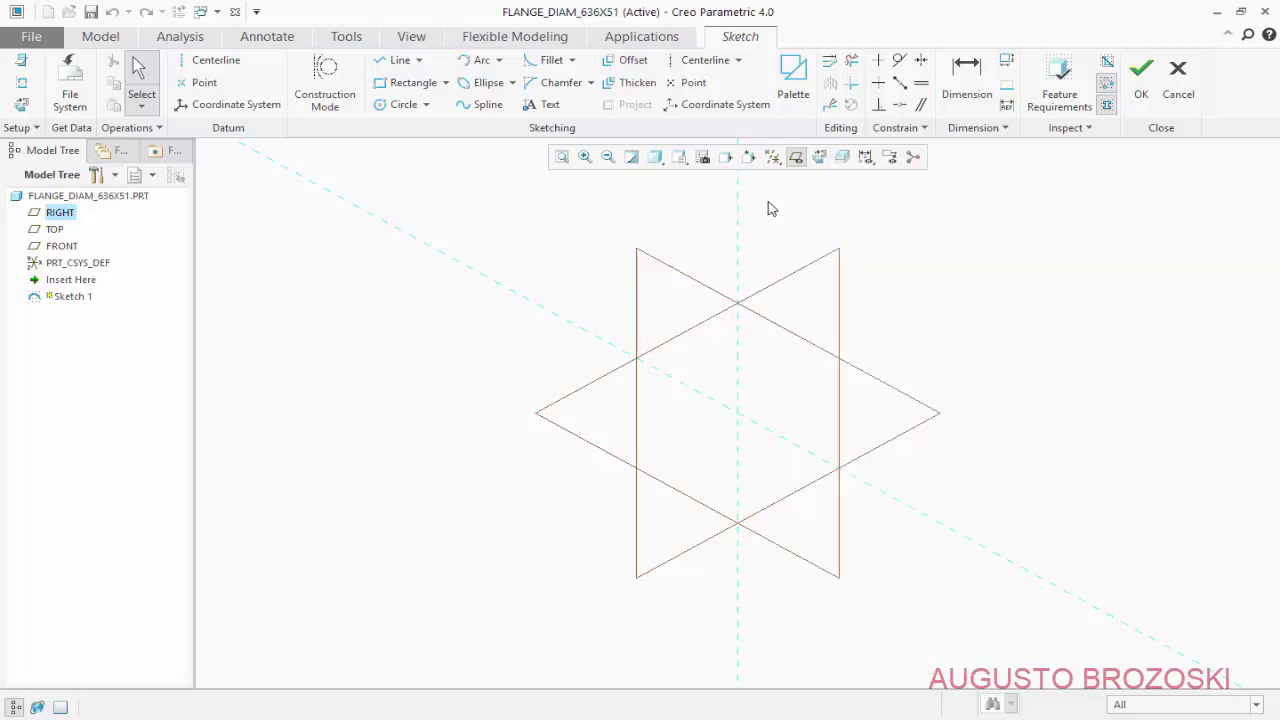
{"action": "left_click", "coordinate": [818, 158]}
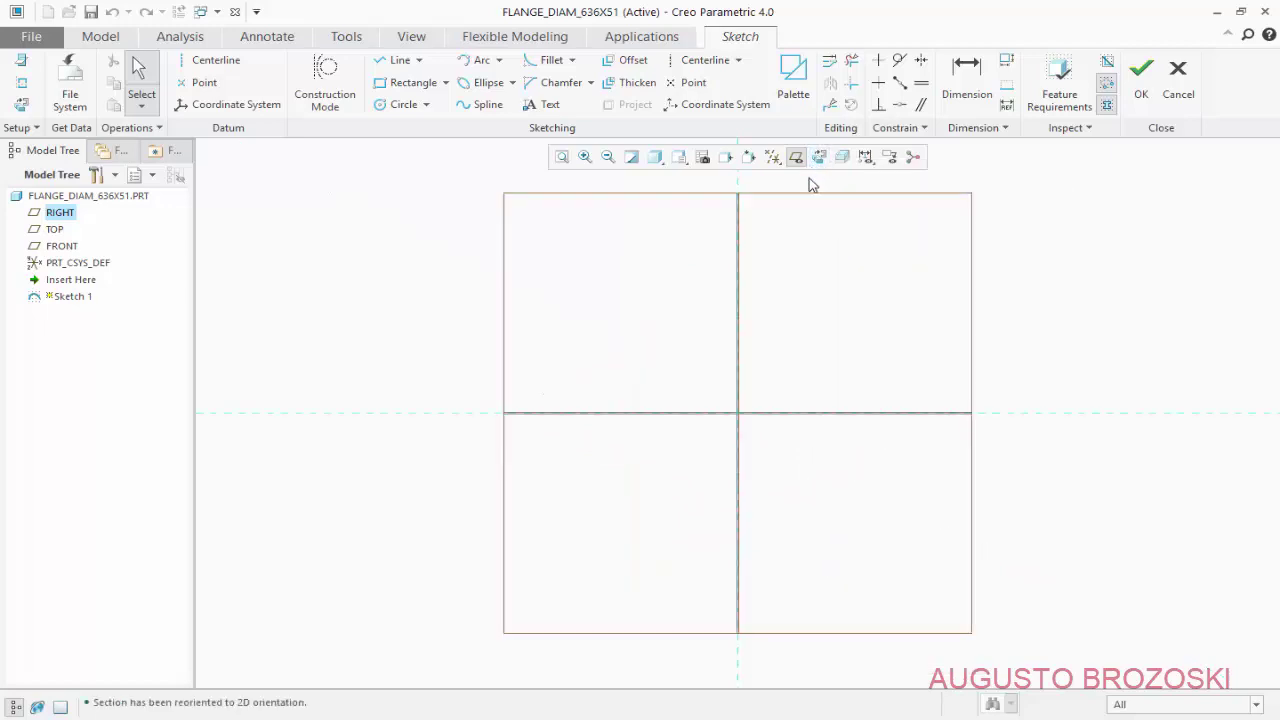
{"action": "left_click", "coordinate": [796, 158]}
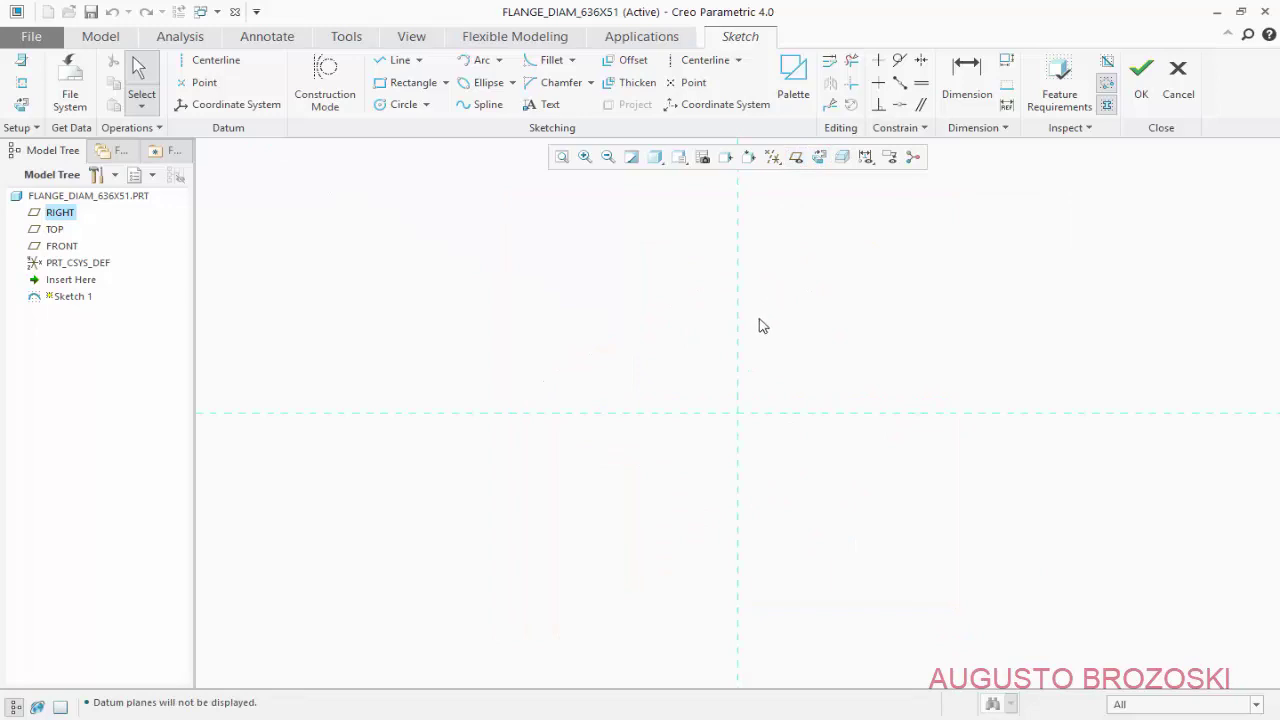
Sketch two concentric circles centred on the origin, about 485 mm and 389 mm in diameter
{"action": "left_click", "coordinate": [404, 104]}
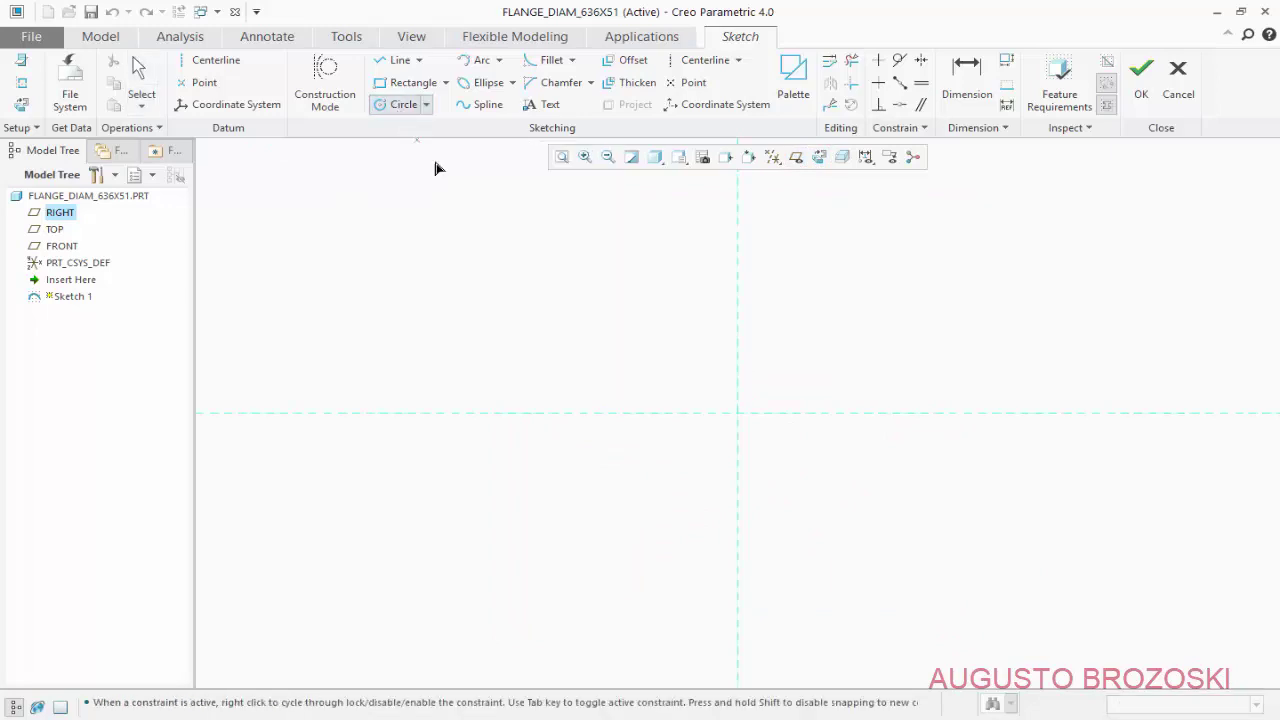
{"action": "left_click", "coordinate": [737, 413]}
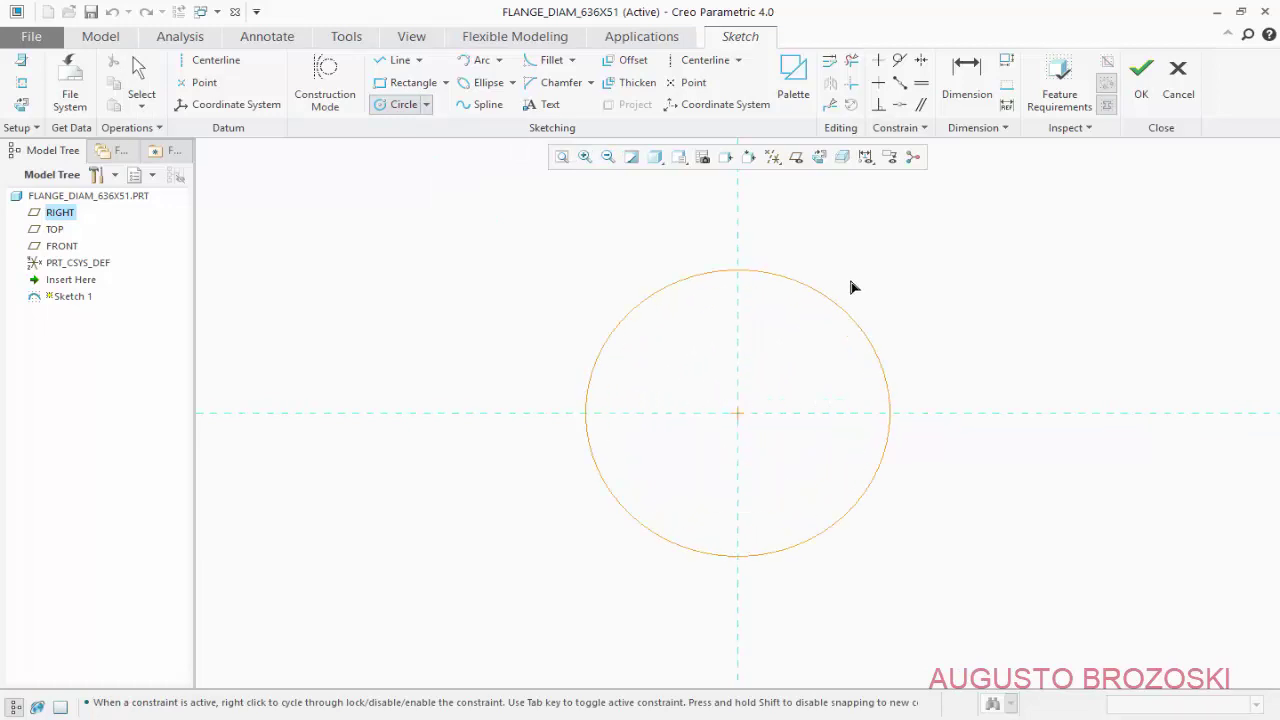
{"action": "left_click", "coordinate": [879, 258]}
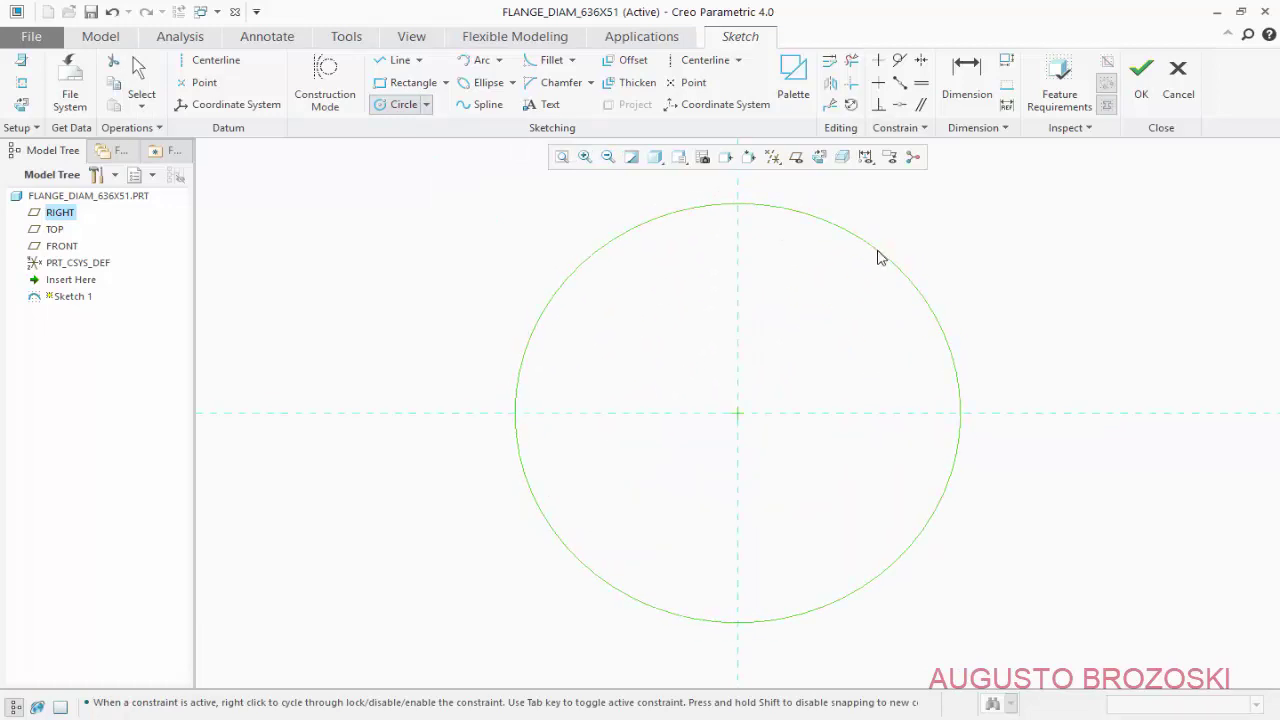
{"action": "left_click", "coordinate": [742, 416]}
{"action": "left_click", "coordinate": [866, 300]}
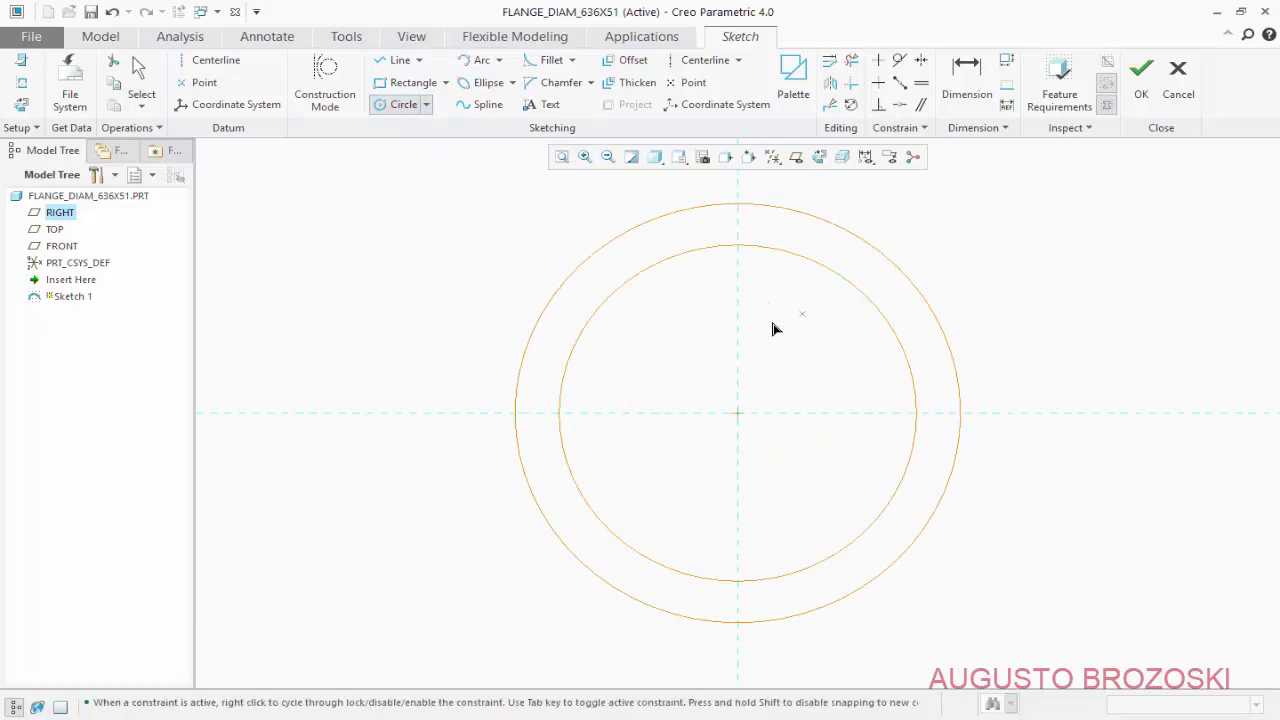
{"action": "middle_click", "coordinate": [630, 340]}
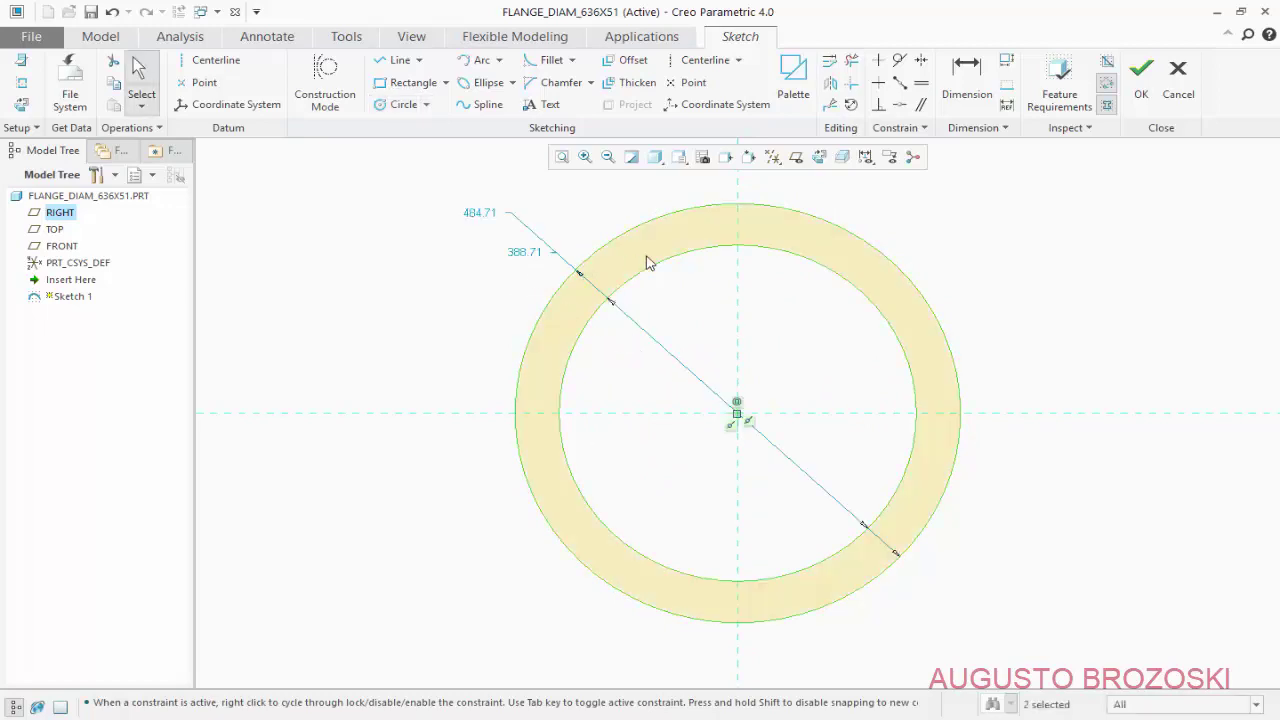
Set the outer circle's diameter to 636 mm, as given in the flange section of the PDF drawing
{"action": "double_click", "coordinate": [486, 214]}
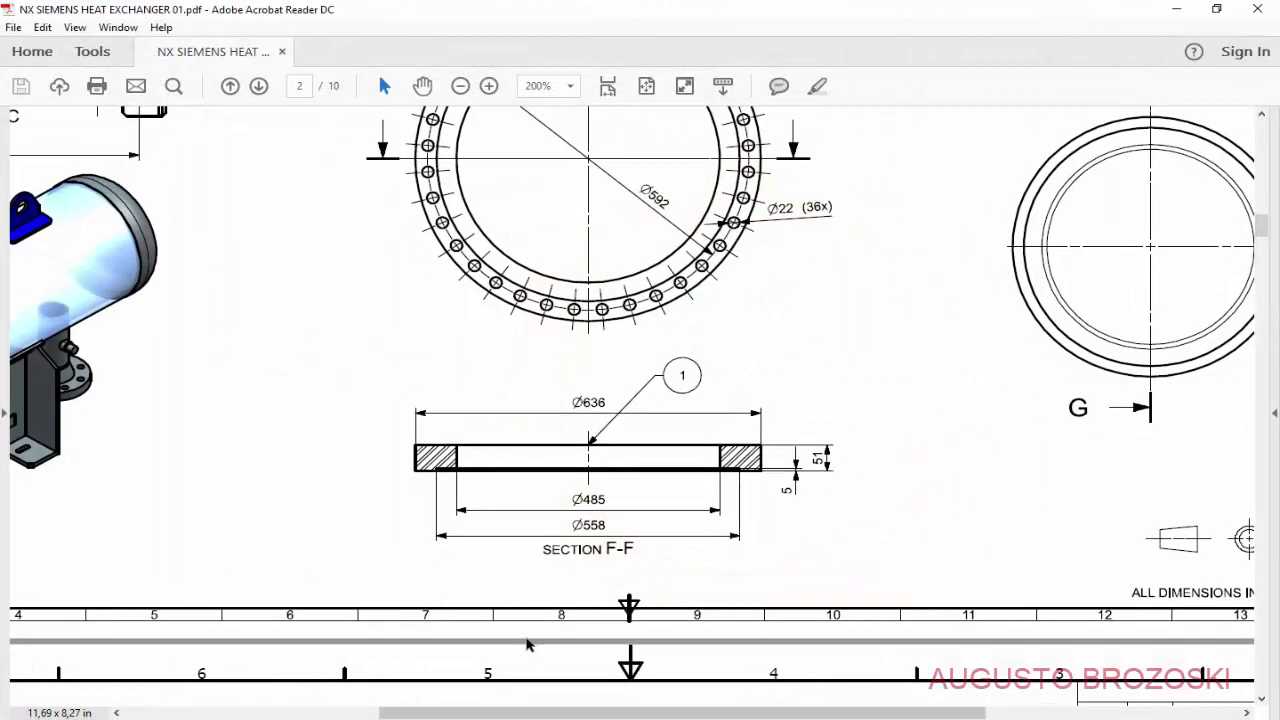
{"action": "left_click", "coordinate": [1176, 10]}
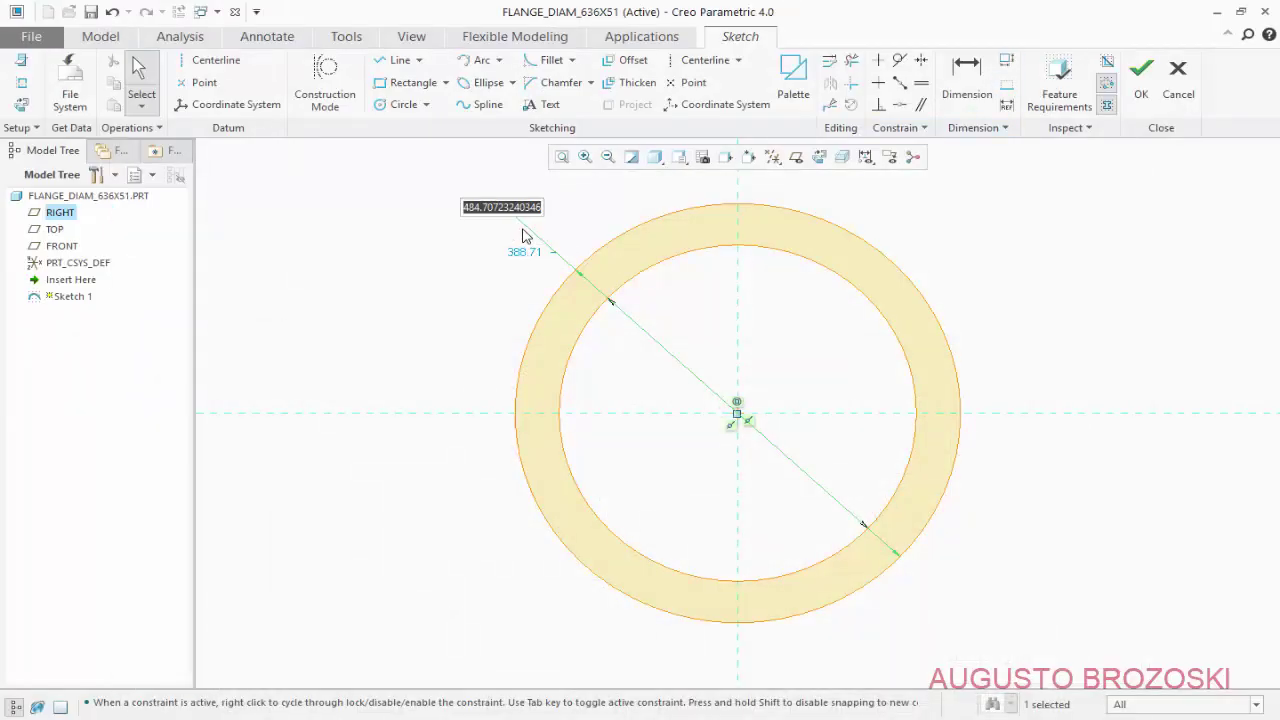
{"action": "type", "text": "636"}
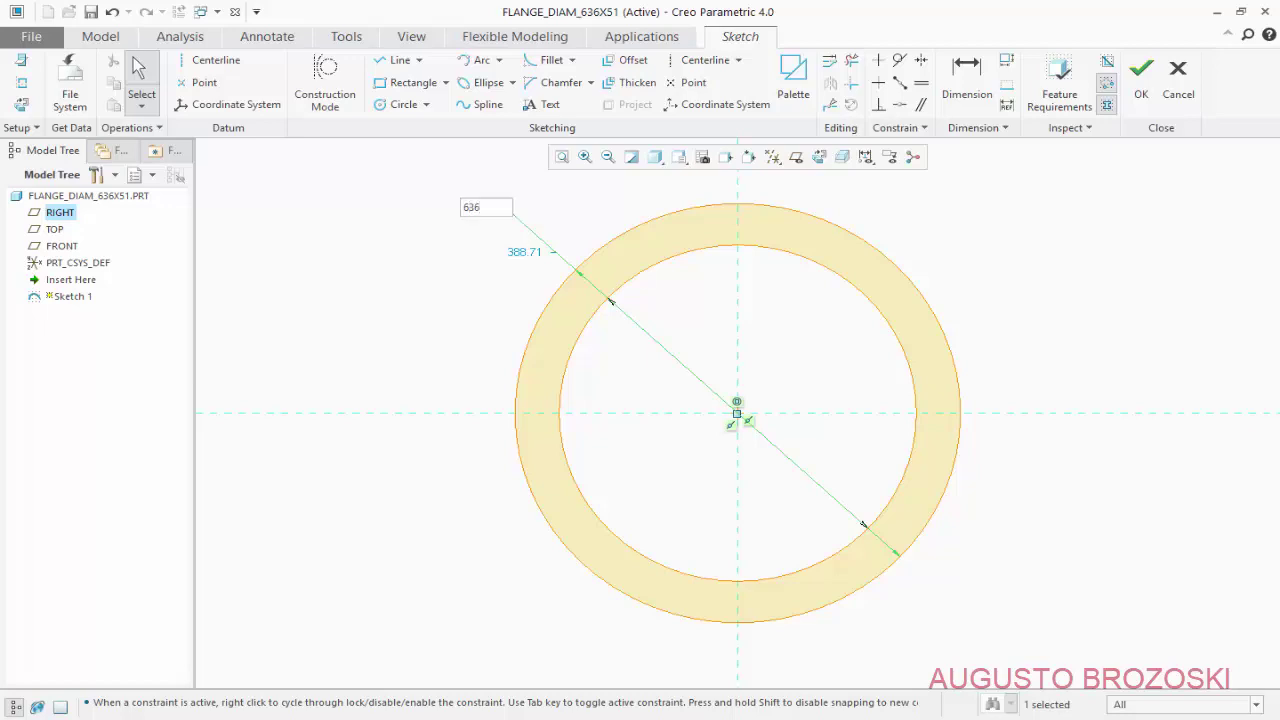
{"action": "key", "text": "Return"}
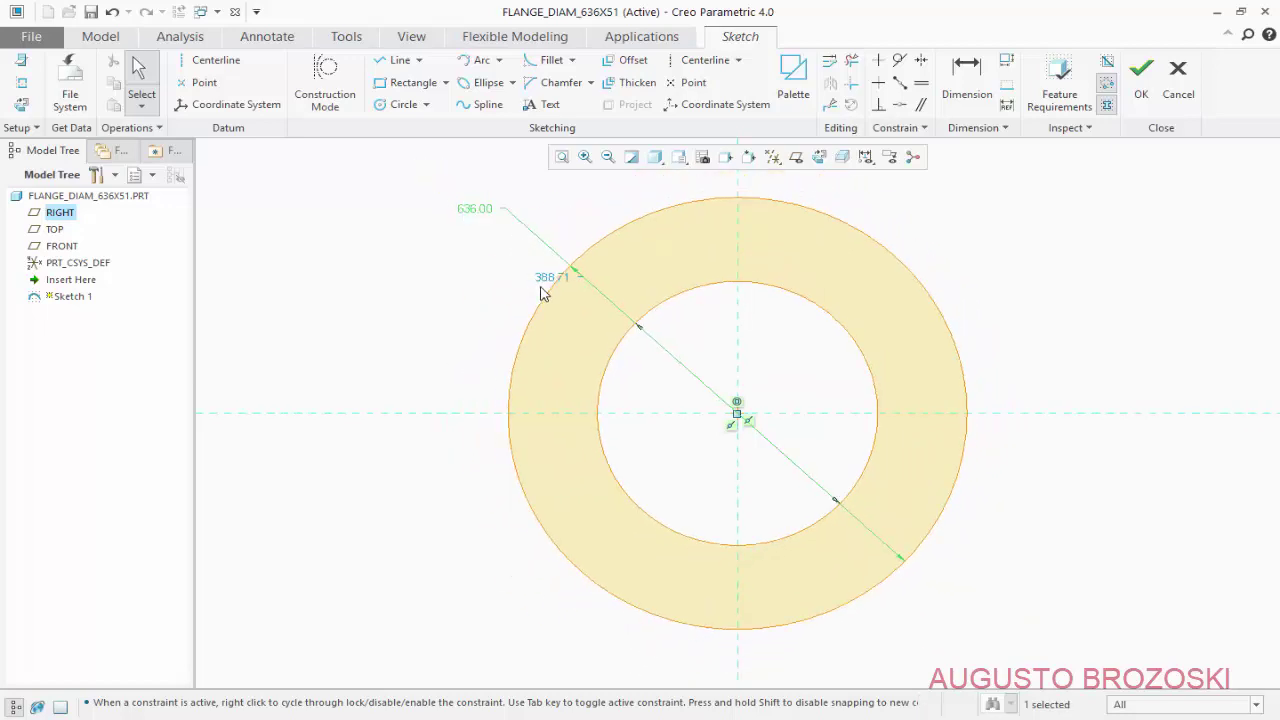
Set the inner circle's diameter to 485 mm, as given in the PDF drawing, and finish the sketch
{"action": "double_click", "coordinate": [552, 277]}
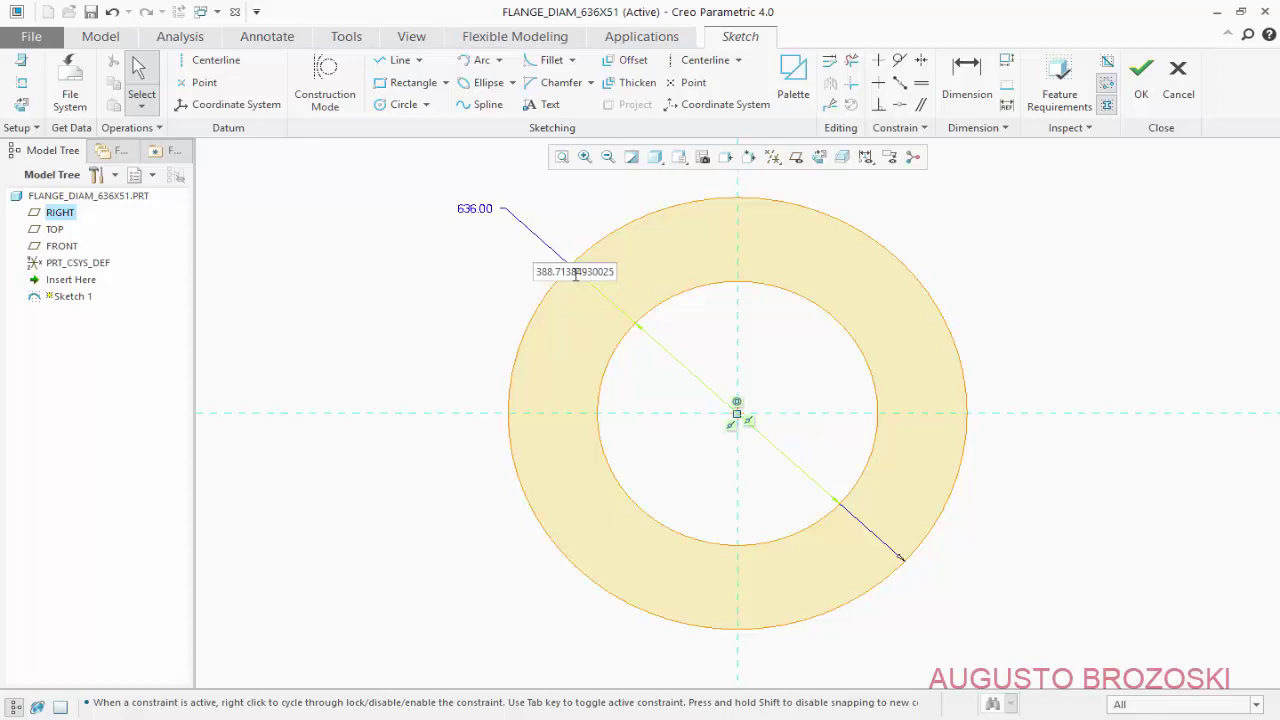
{"action": "double_click", "coordinate": [584, 271]}
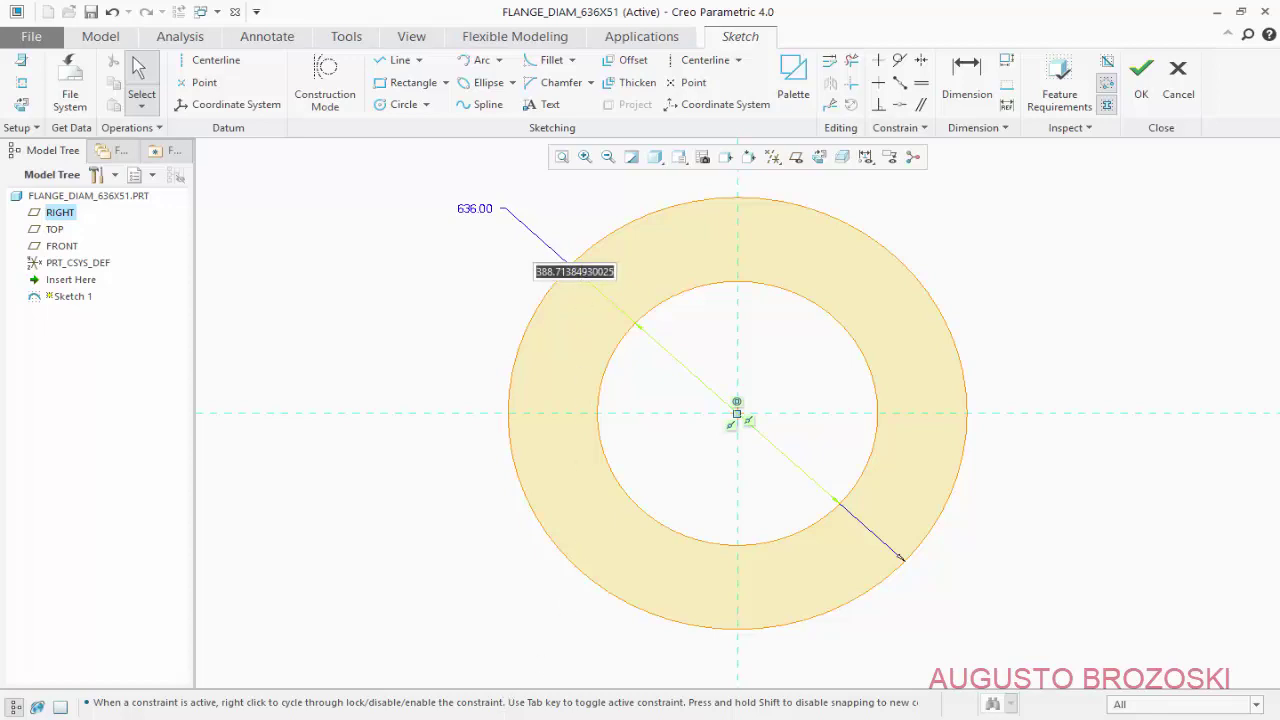
{"action": "key", "text": "alt+Tab"}
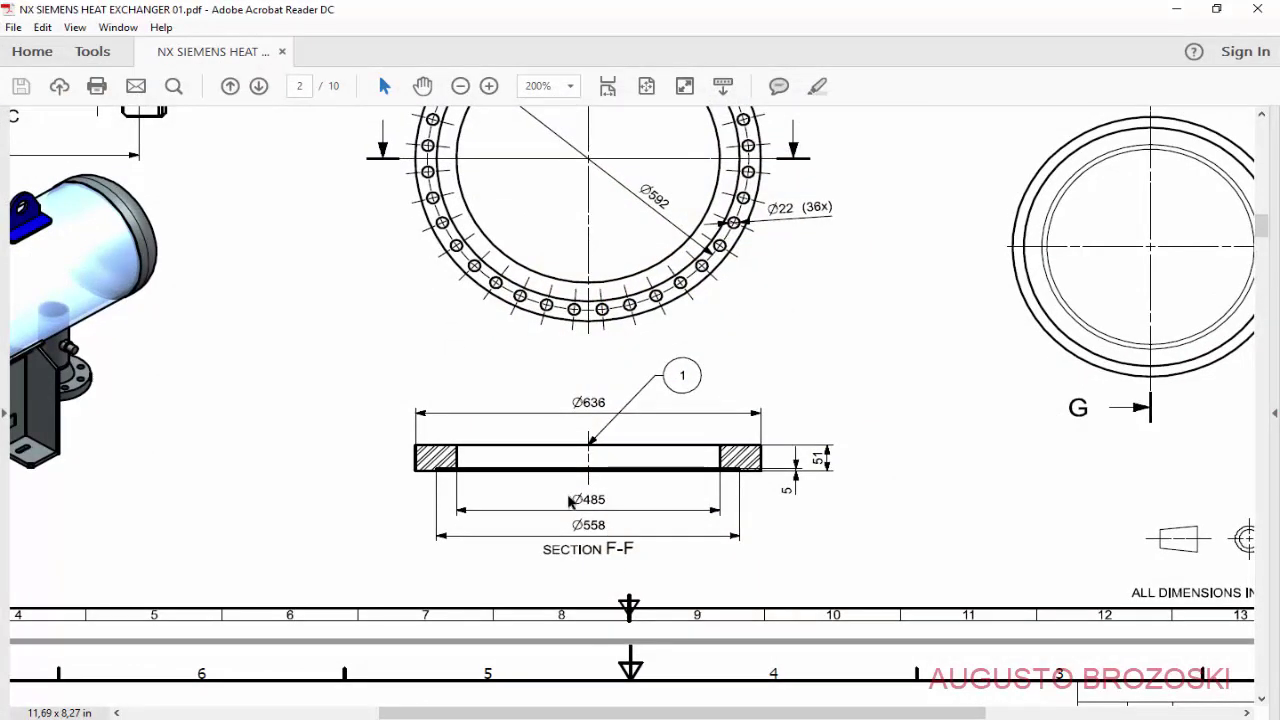
{"action": "left_click", "coordinate": [1176, 9]}
{"action": "type", "text": "485"}
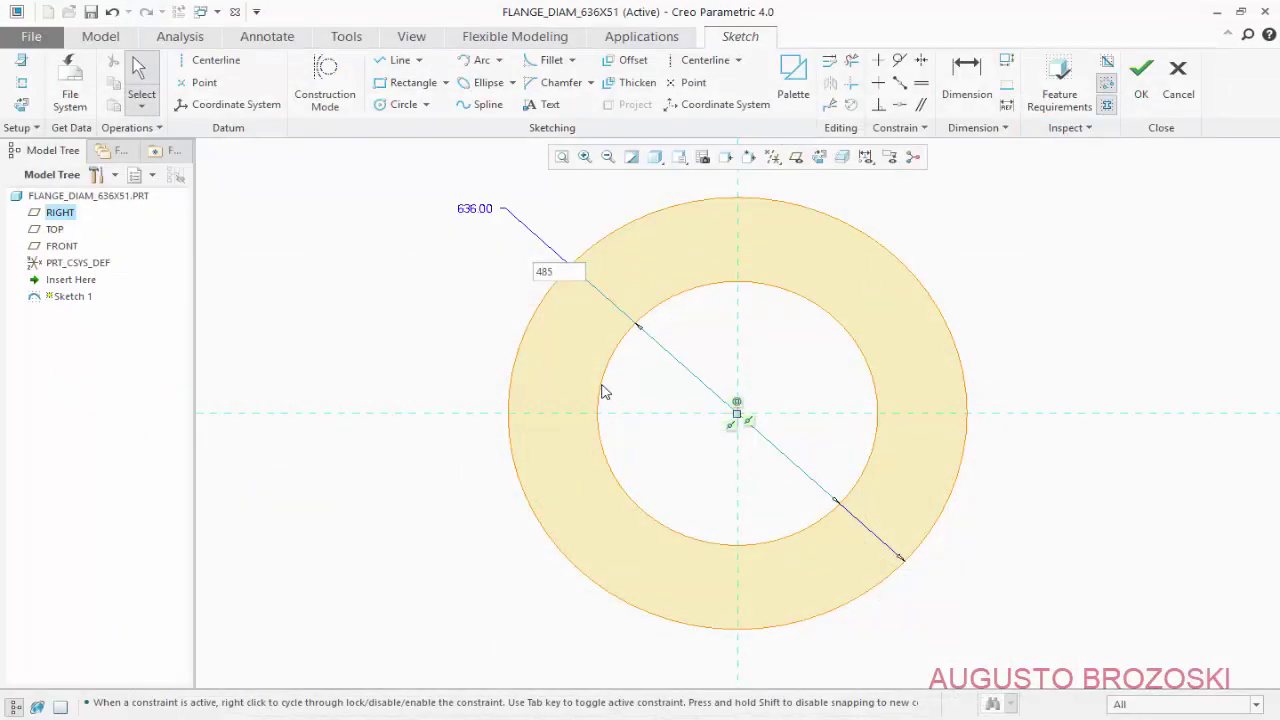
{"action": "key", "text": "Return"}
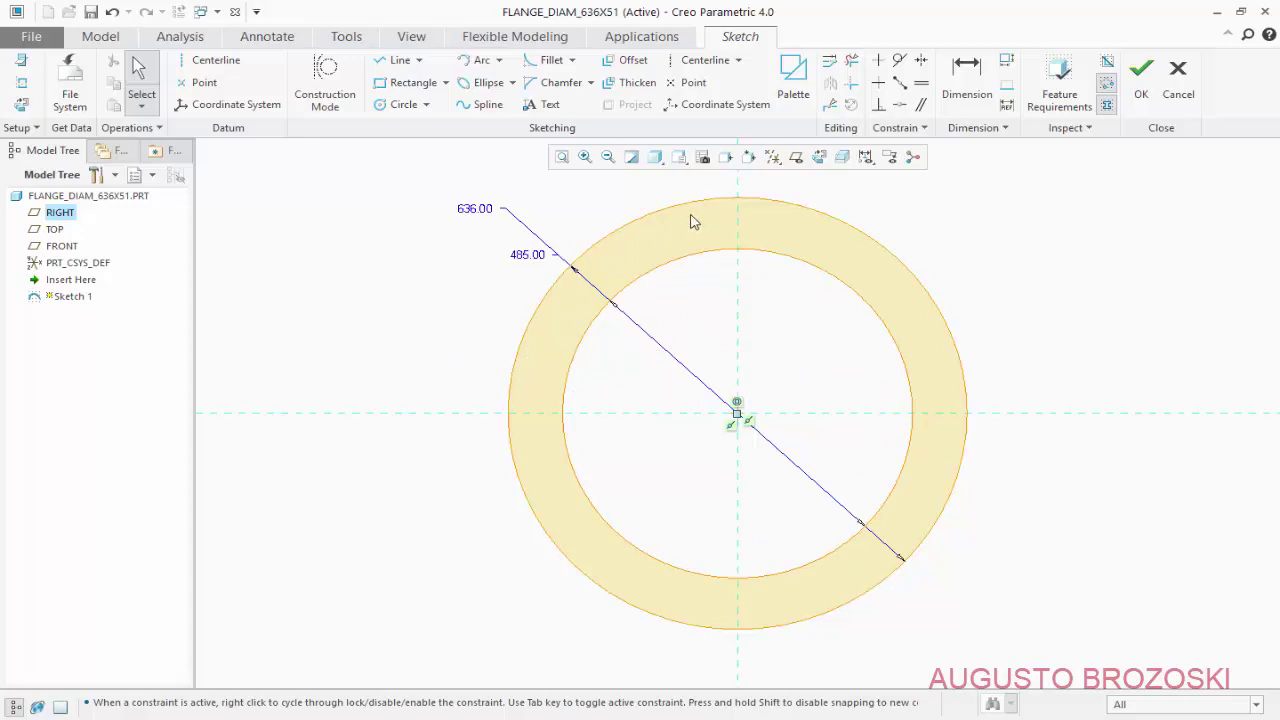
{"action": "left_click", "coordinate": [1141, 94]}
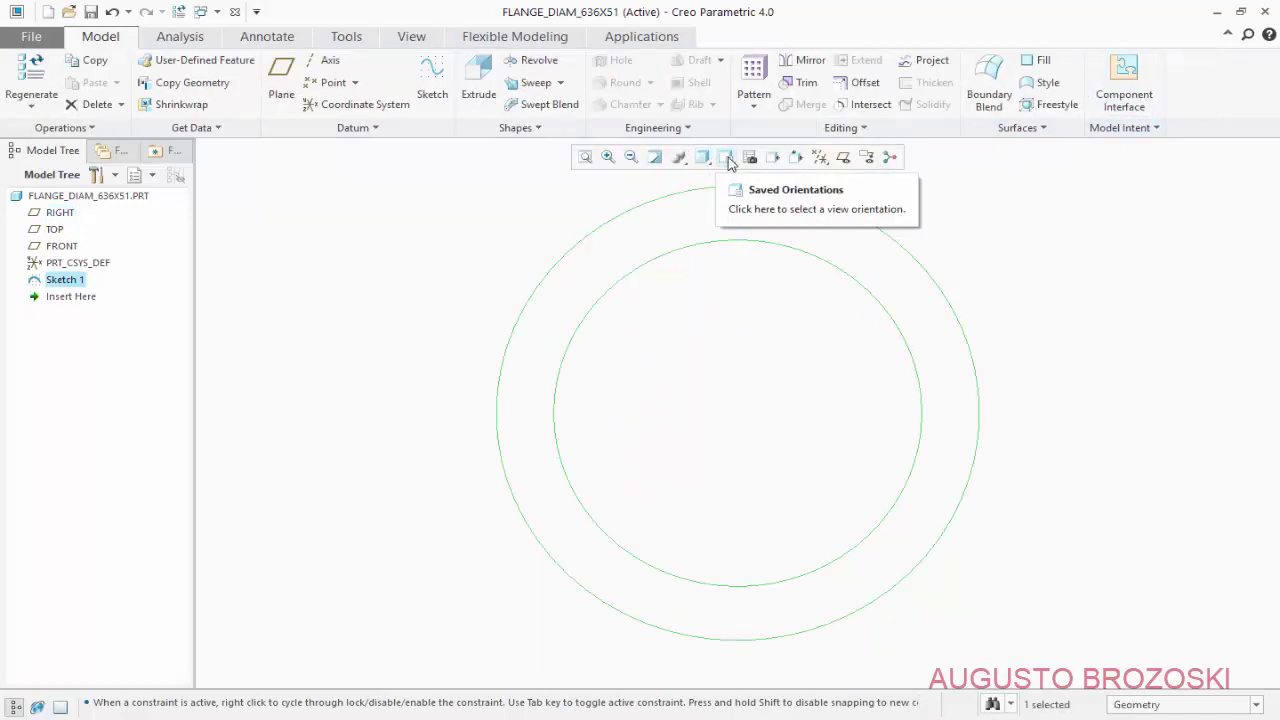
Extrude the ring sketch into a solid 51 mm thick, symmetric about the sketch plane
{"action": "left_click", "coordinate": [727, 158]}
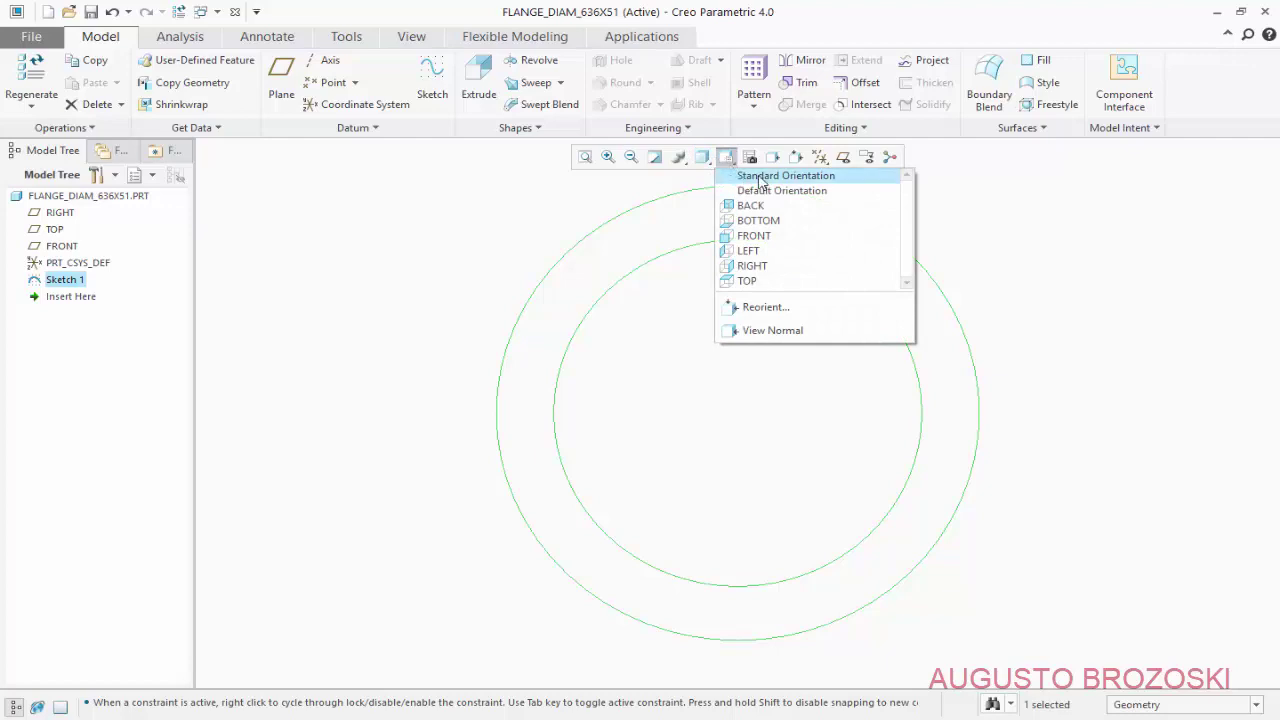
{"action": "left_click", "coordinate": [760, 176]}
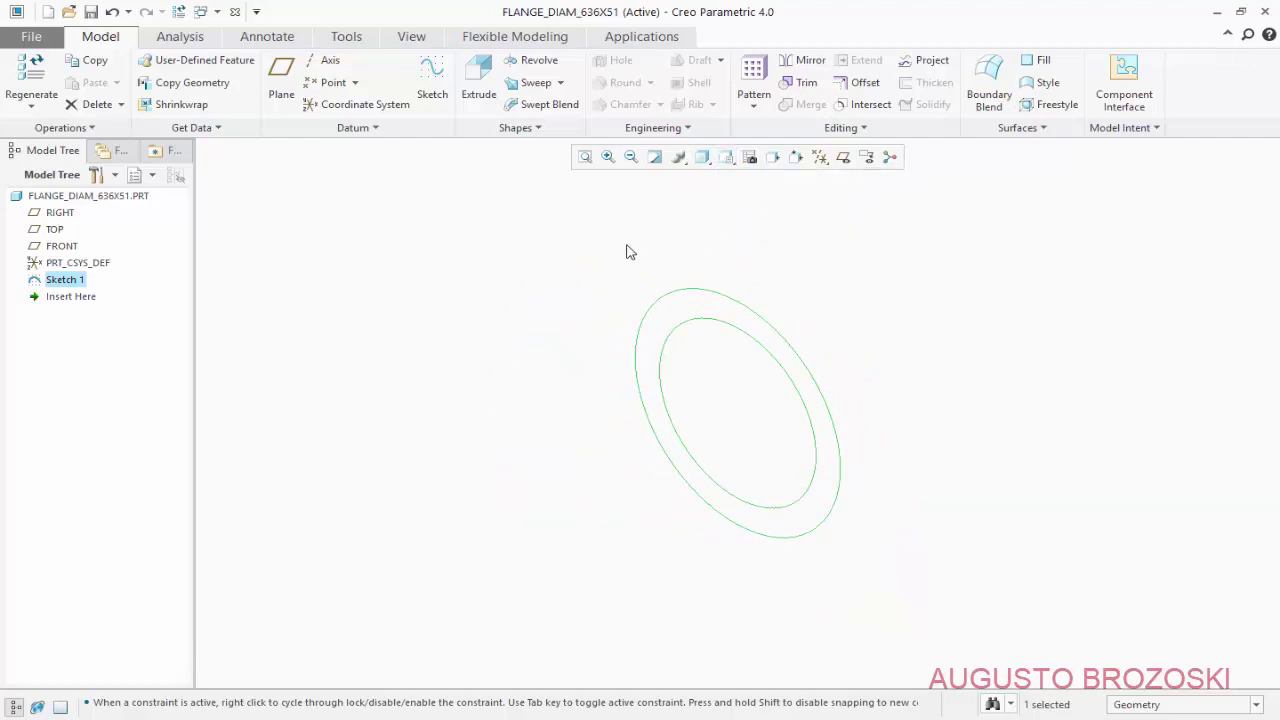
{"action": "left_click", "coordinate": [483, 75]}
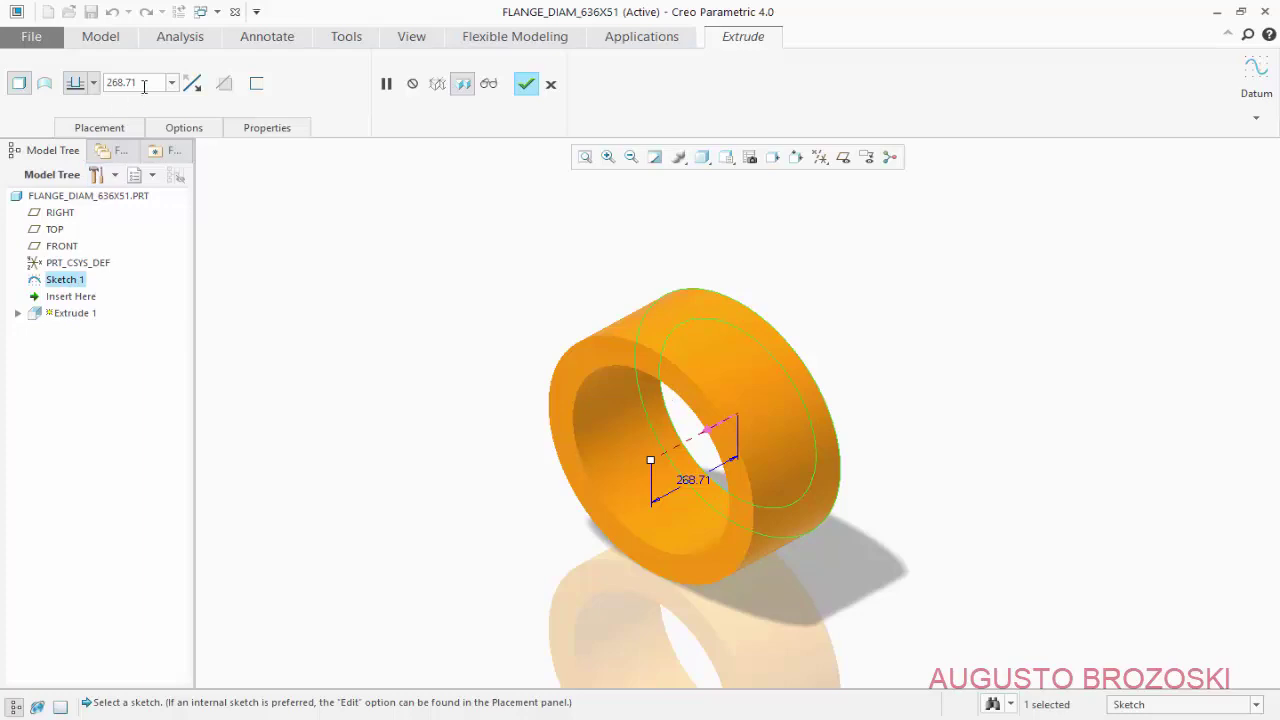
{"action": "left_click", "coordinate": [144, 87]}
{"action": "type", "text": "5"}
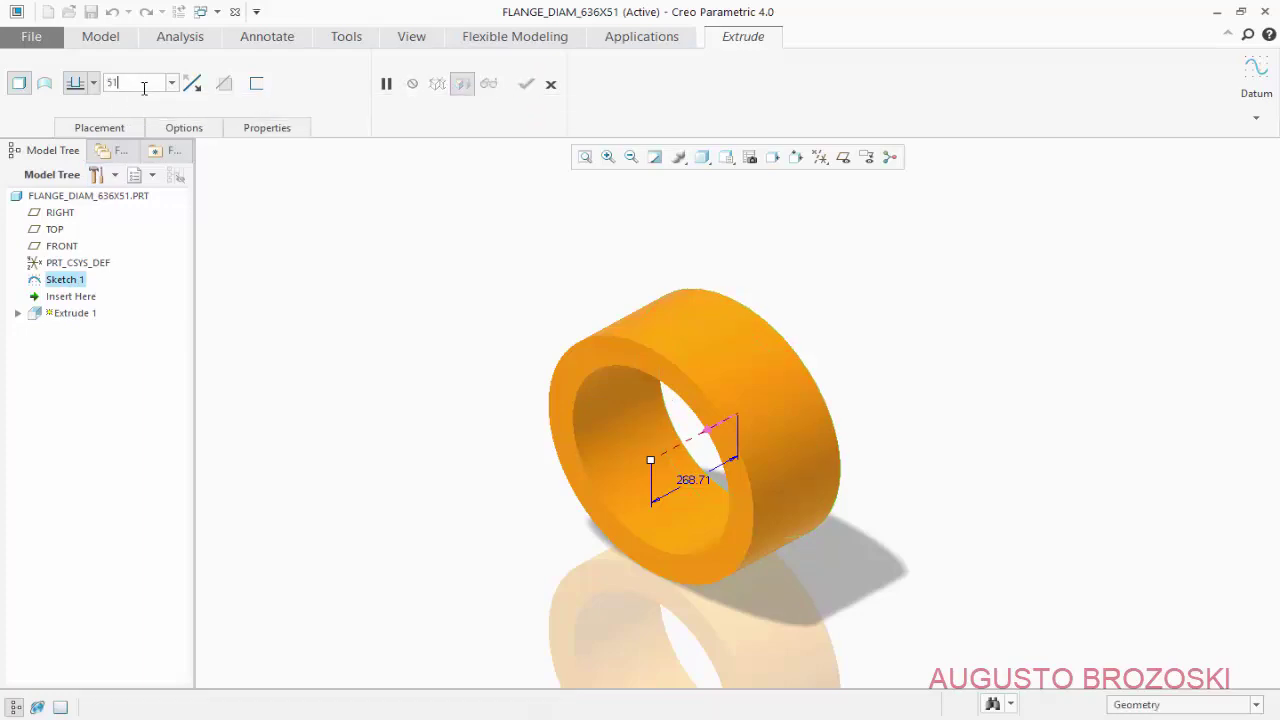
{"action": "type", "text": "1"}
{"action": "key", "text": "Return"}
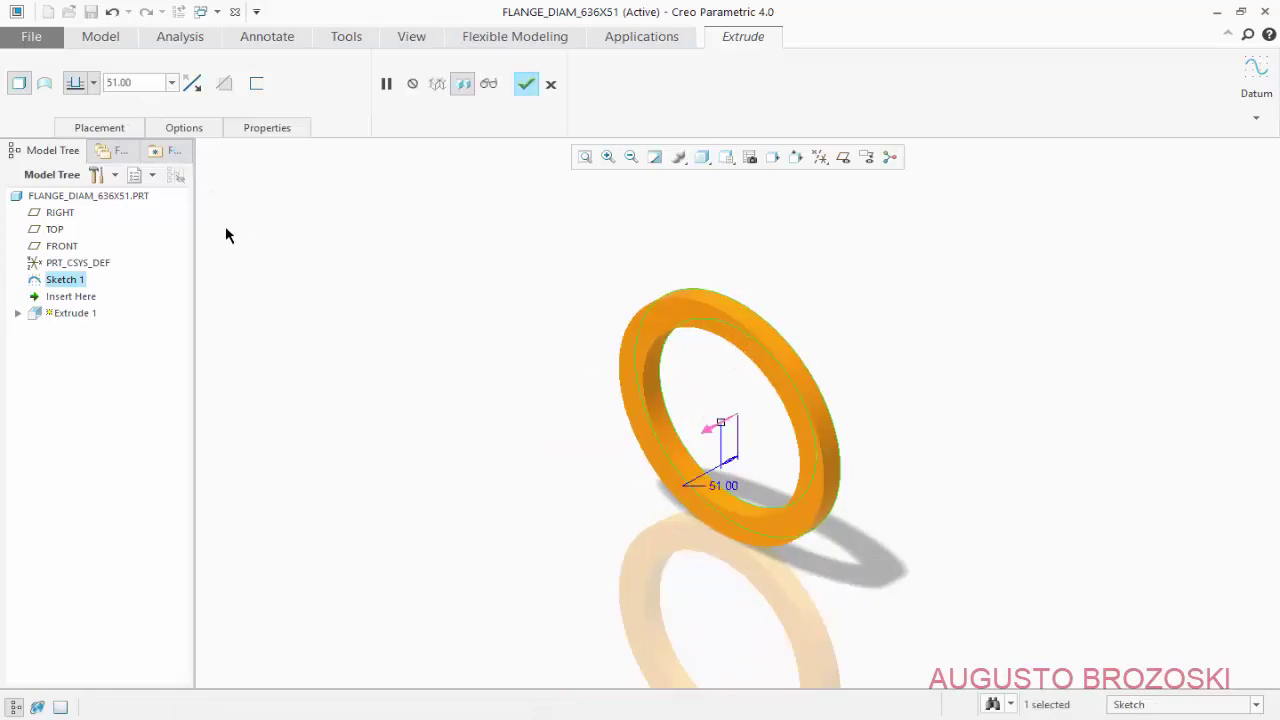
{"action": "left_click", "coordinate": [94, 84]}
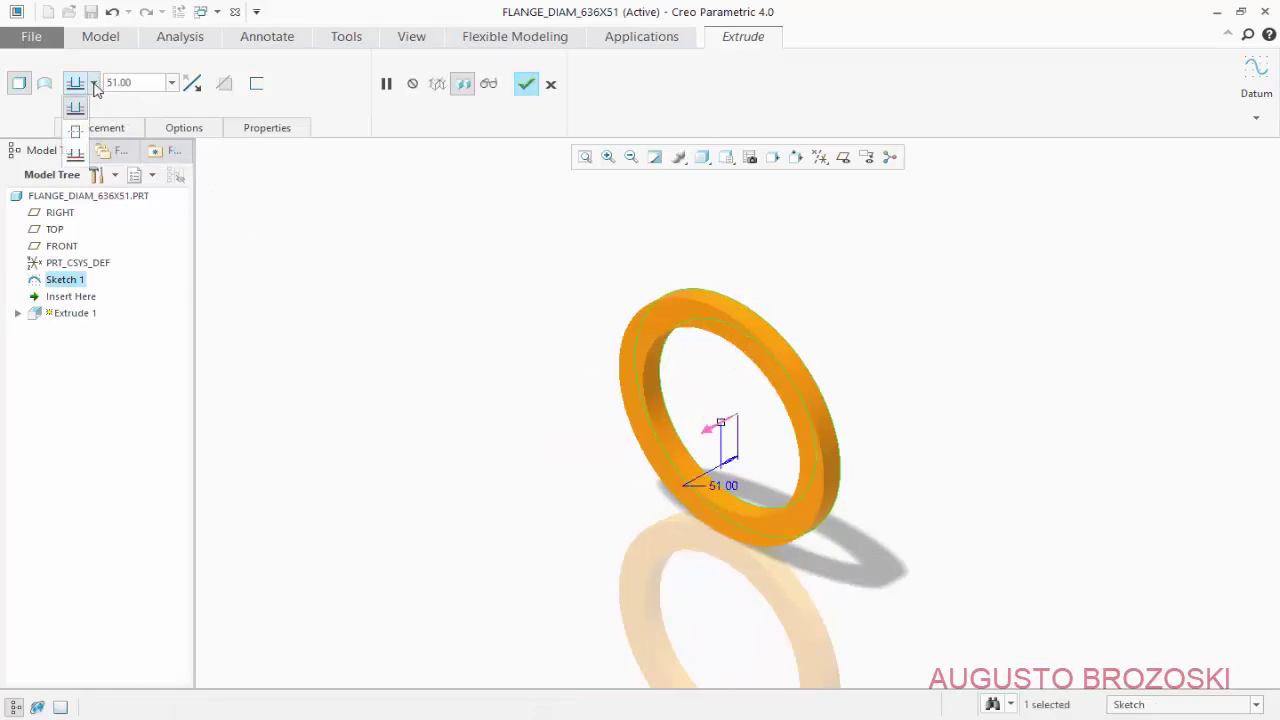
{"action": "left_click", "coordinate": [78, 132]}
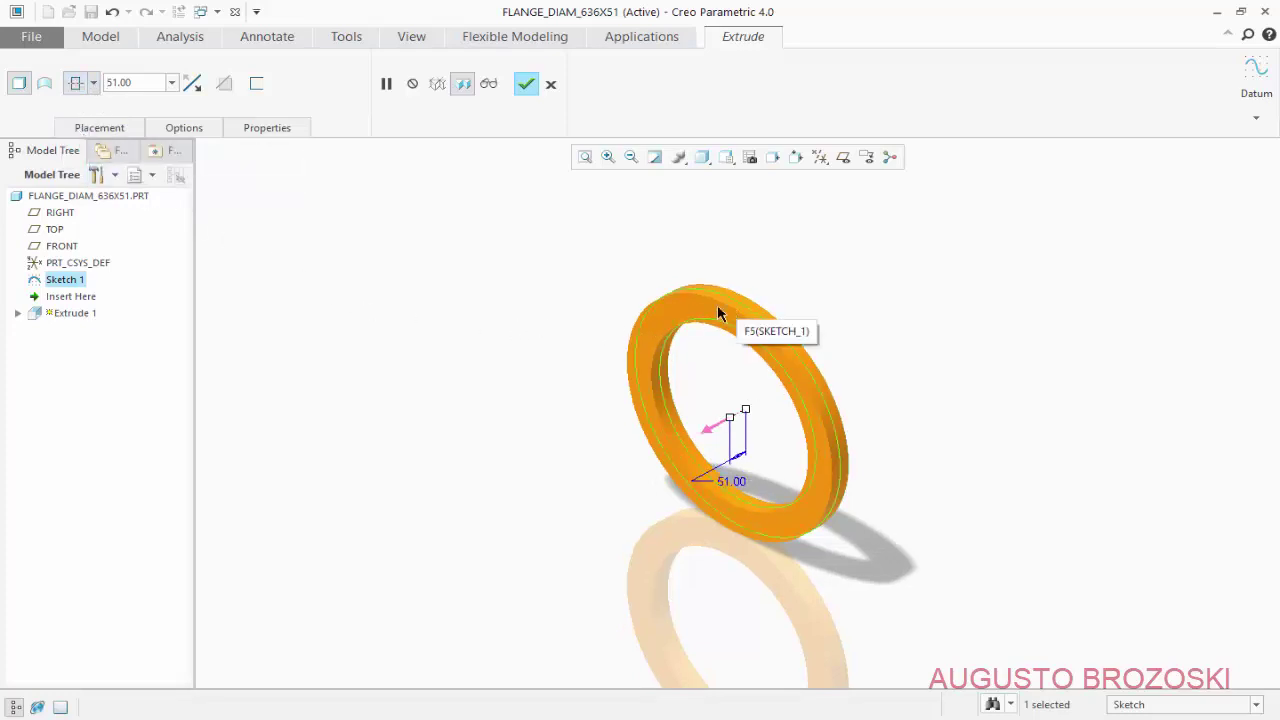
{"action": "left_click", "coordinate": [526, 84]}
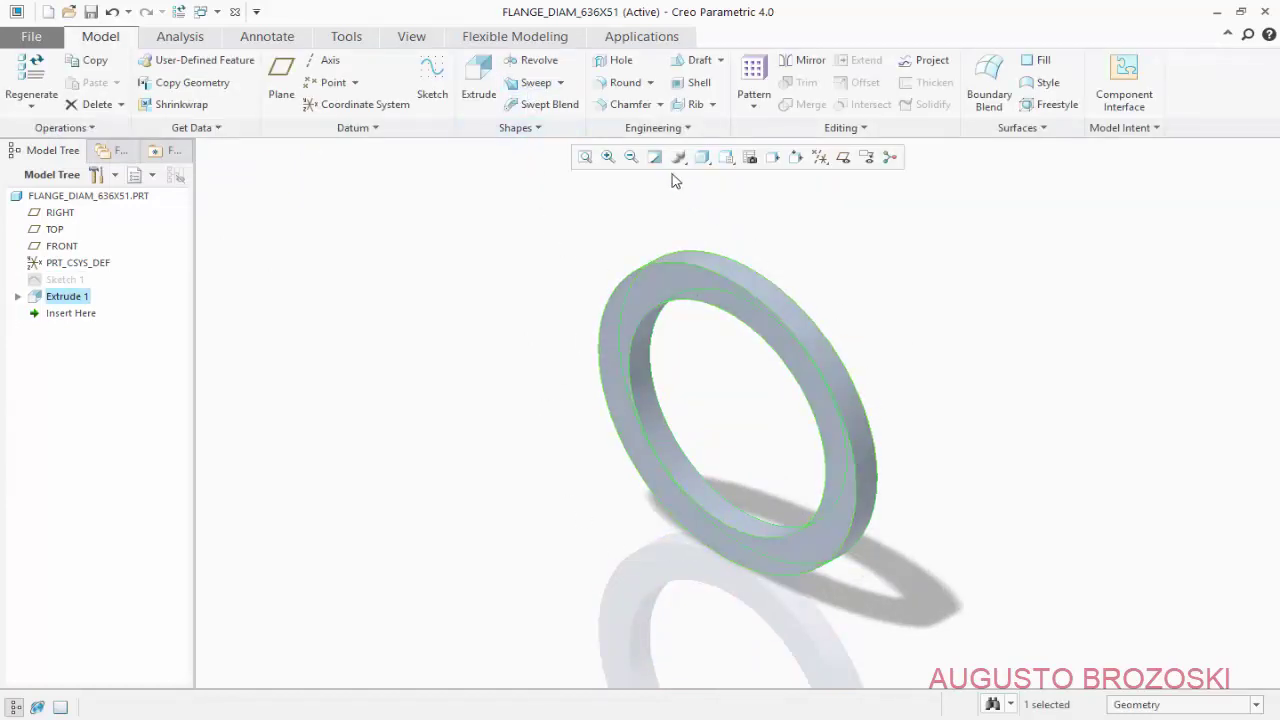
Display the model with Shading With Edges and save FLANGE_DIAM_636X51.PRT in the CREO Heat Exchanger Video folder
{"action": "left_click", "coordinate": [703, 160]}
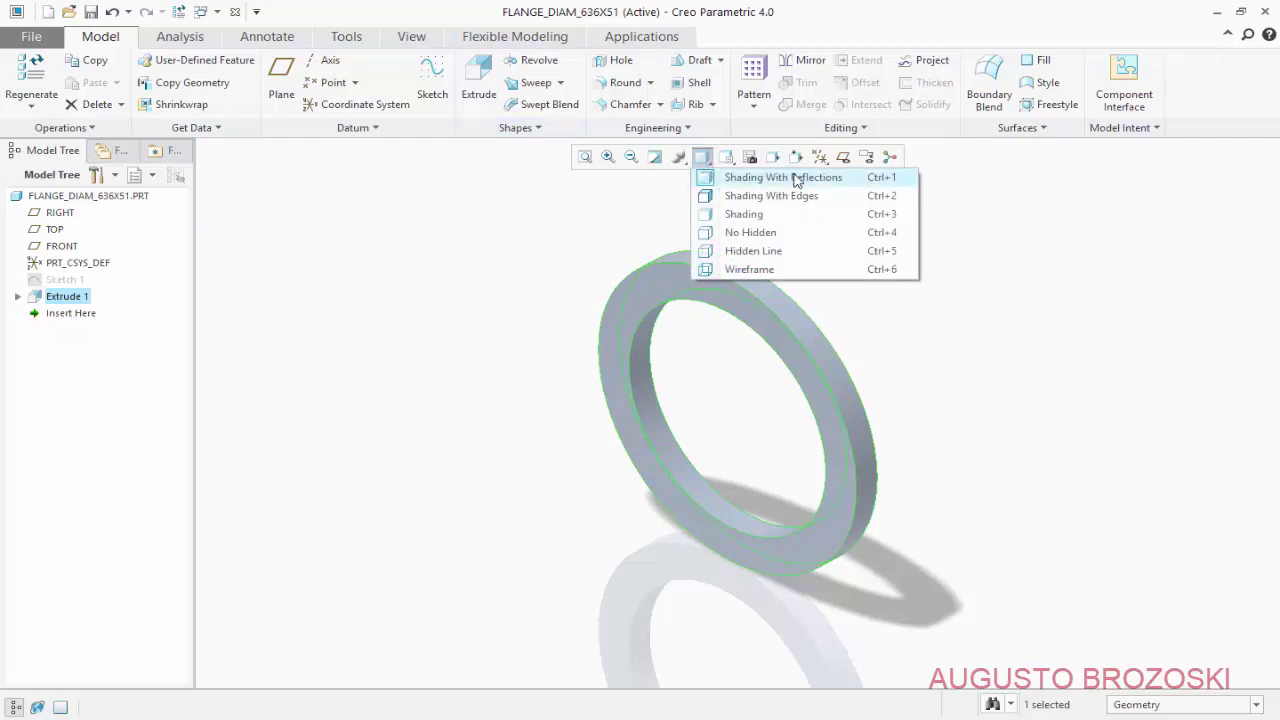
{"action": "left_click", "coordinate": [777, 200]}
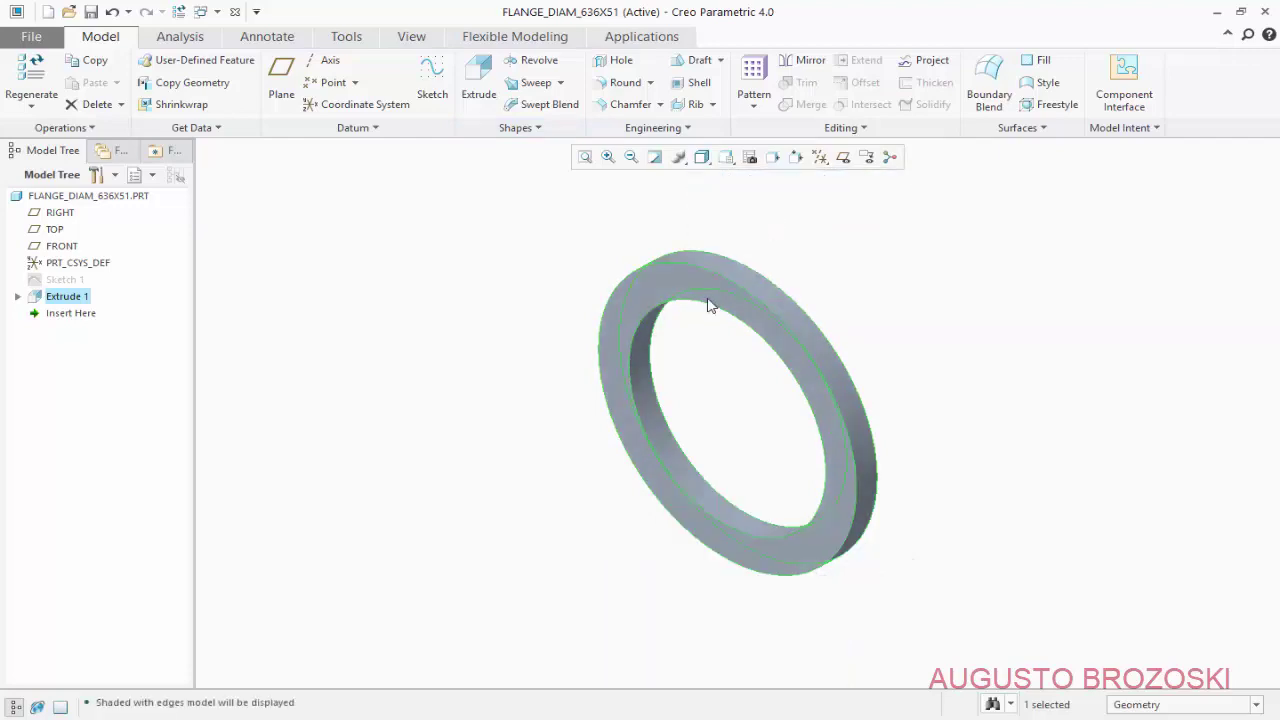
{"action": "left_click", "coordinate": [854, 238]}
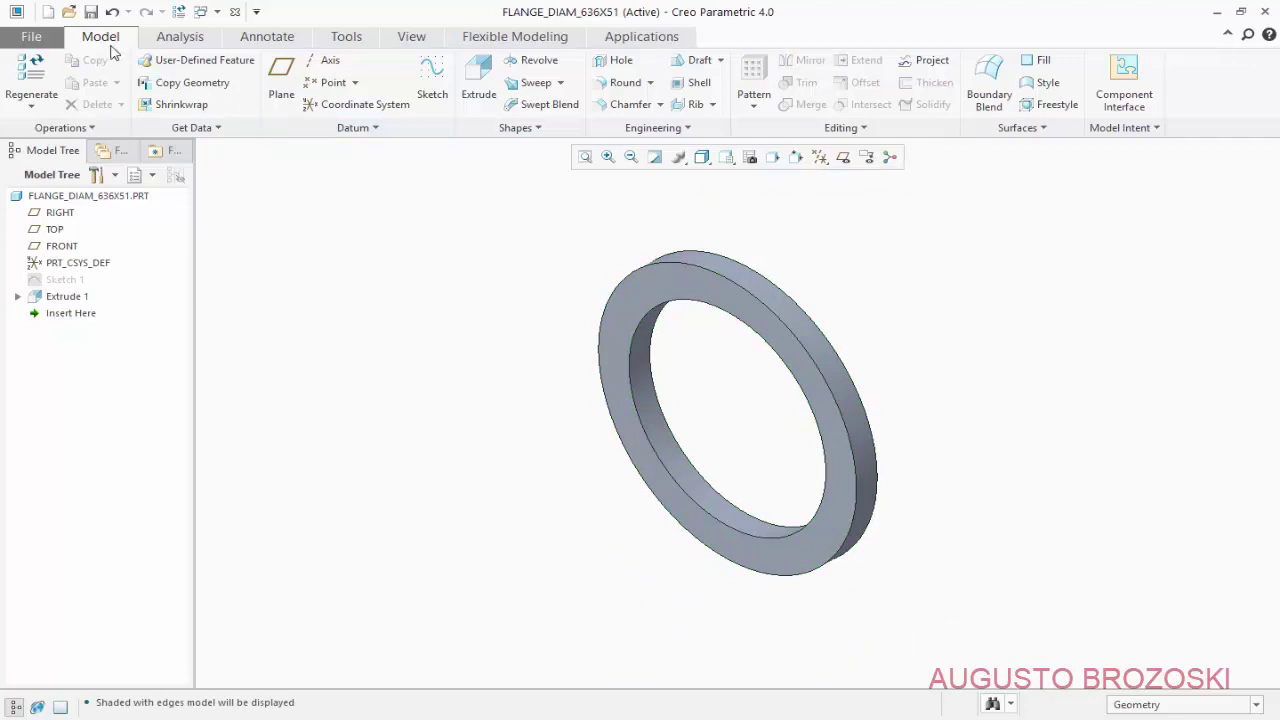
{"action": "left_click", "coordinate": [90, 12]}
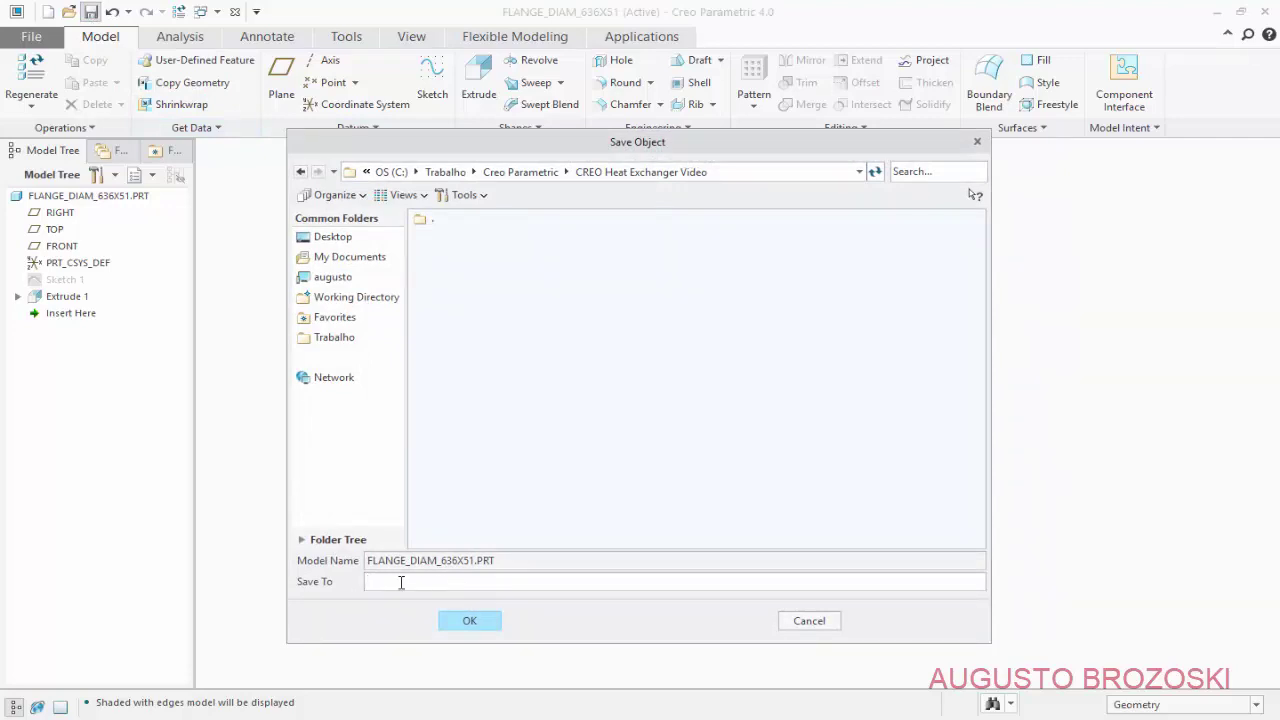
{"action": "left_click", "coordinate": [478, 623]}
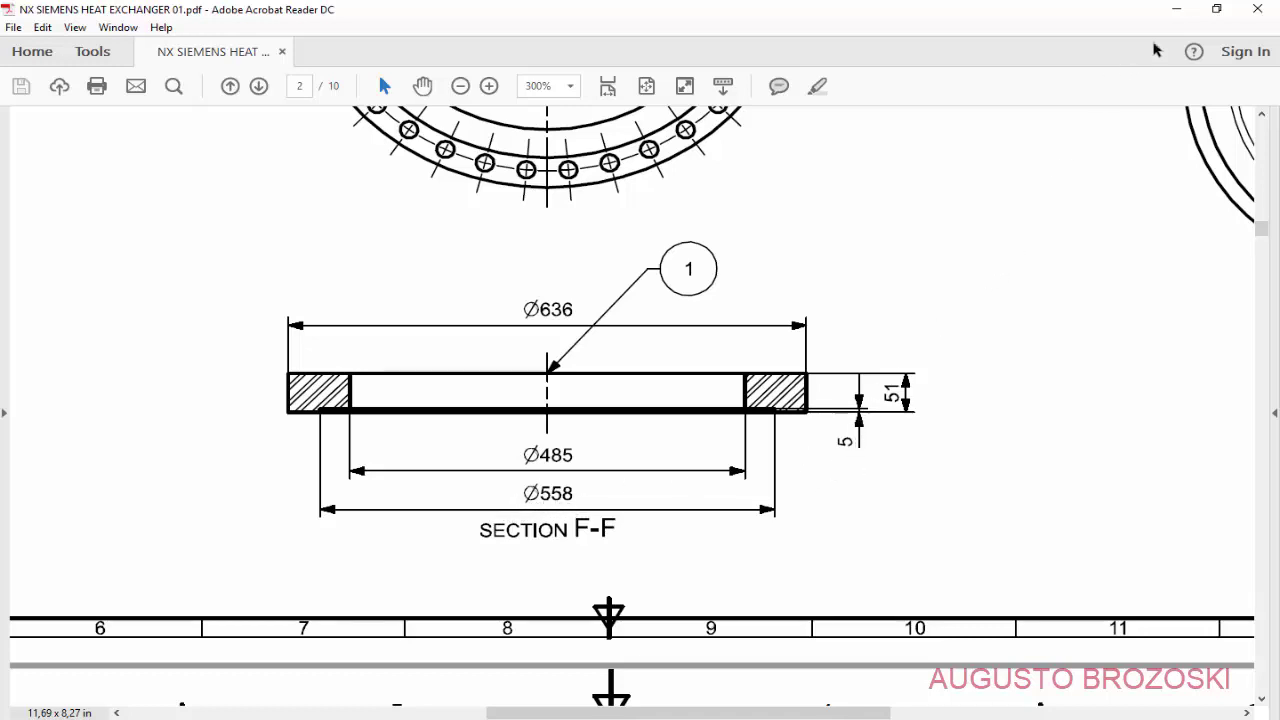
Start a sketch on the ring's front face with the RIGHT plane as right orientation reference, viewed parallel to the screen
{"action": "left_click", "coordinate": [1173, 12]}
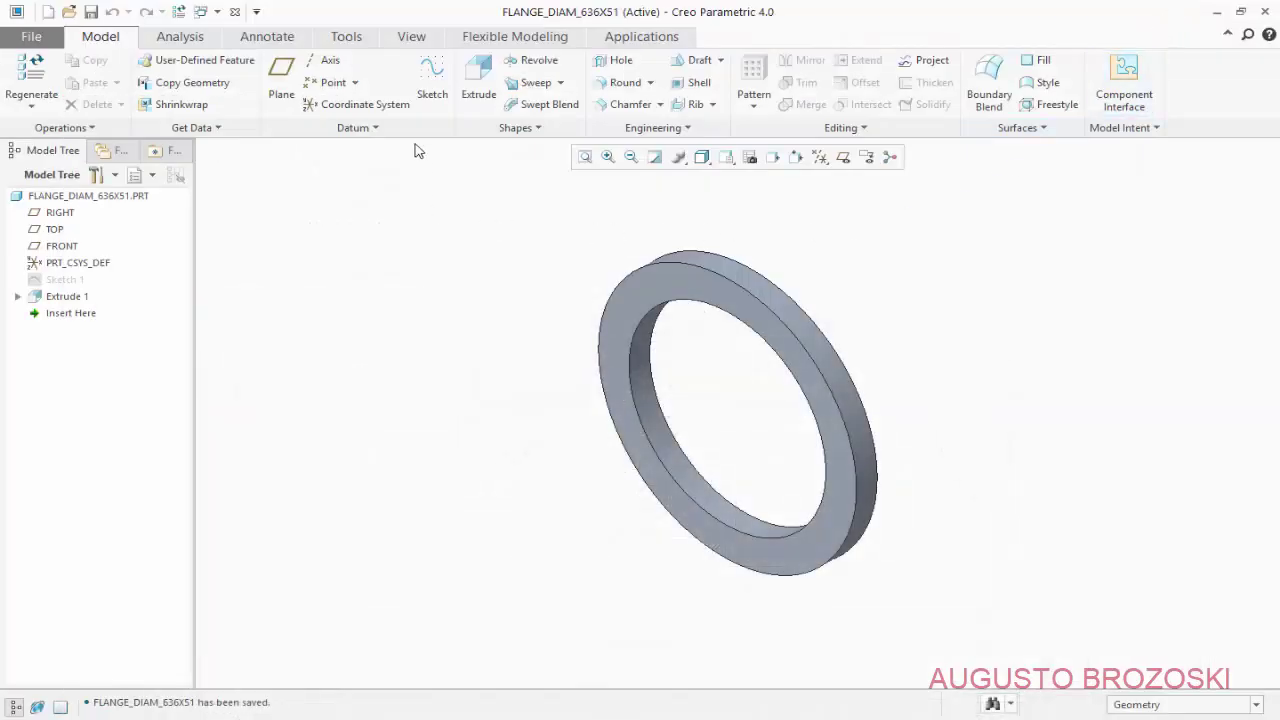
{"action": "left_click", "coordinate": [431, 74]}
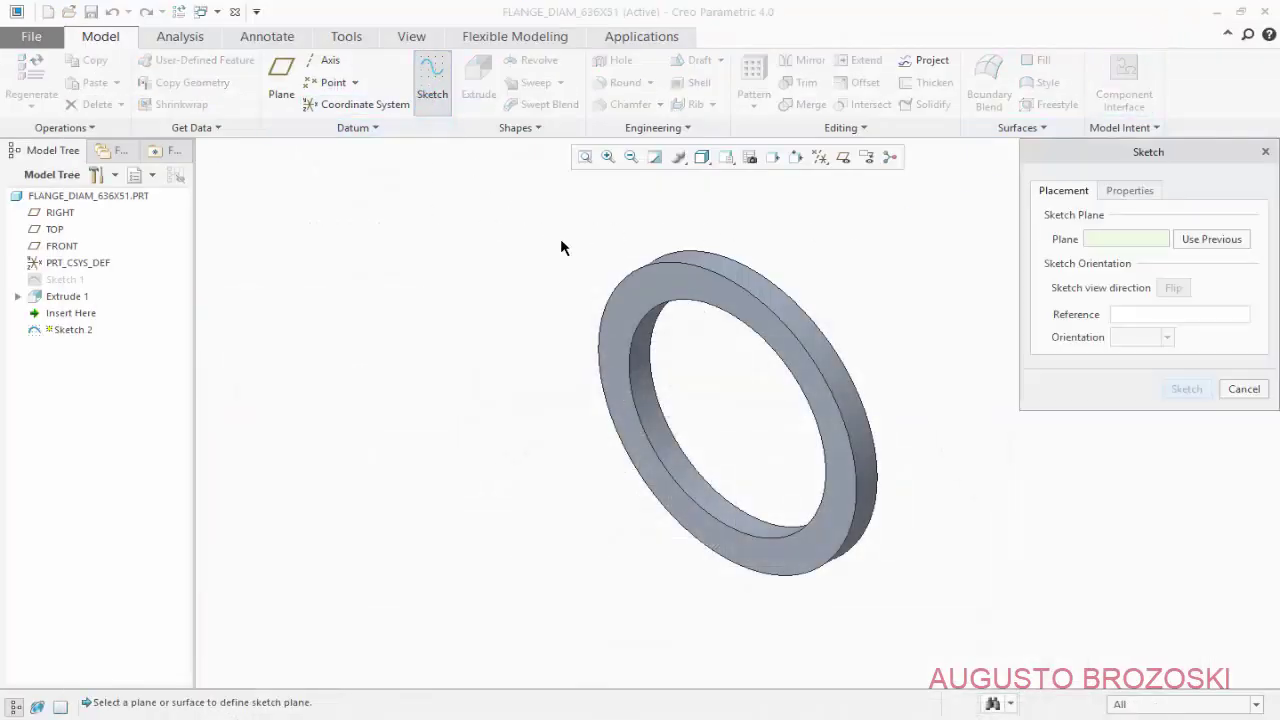
{"action": "left_click", "coordinate": [653, 287]}
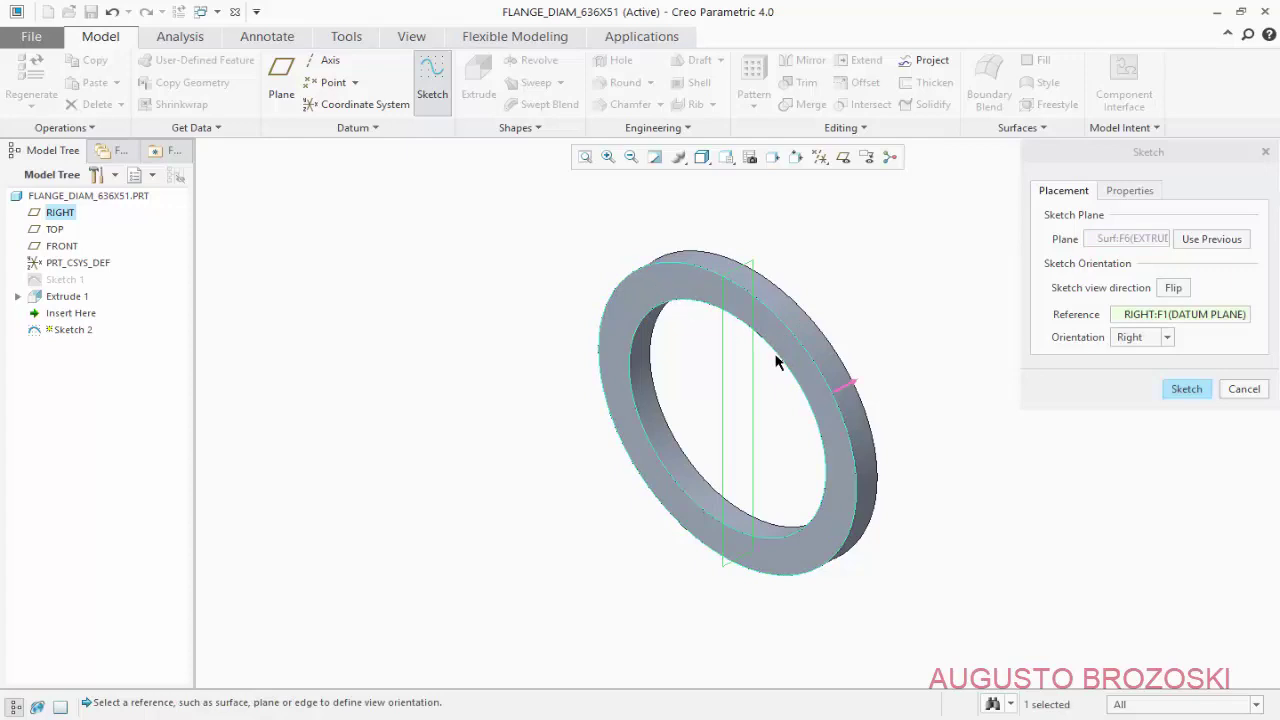
{"action": "left_click", "coordinate": [1186, 389]}
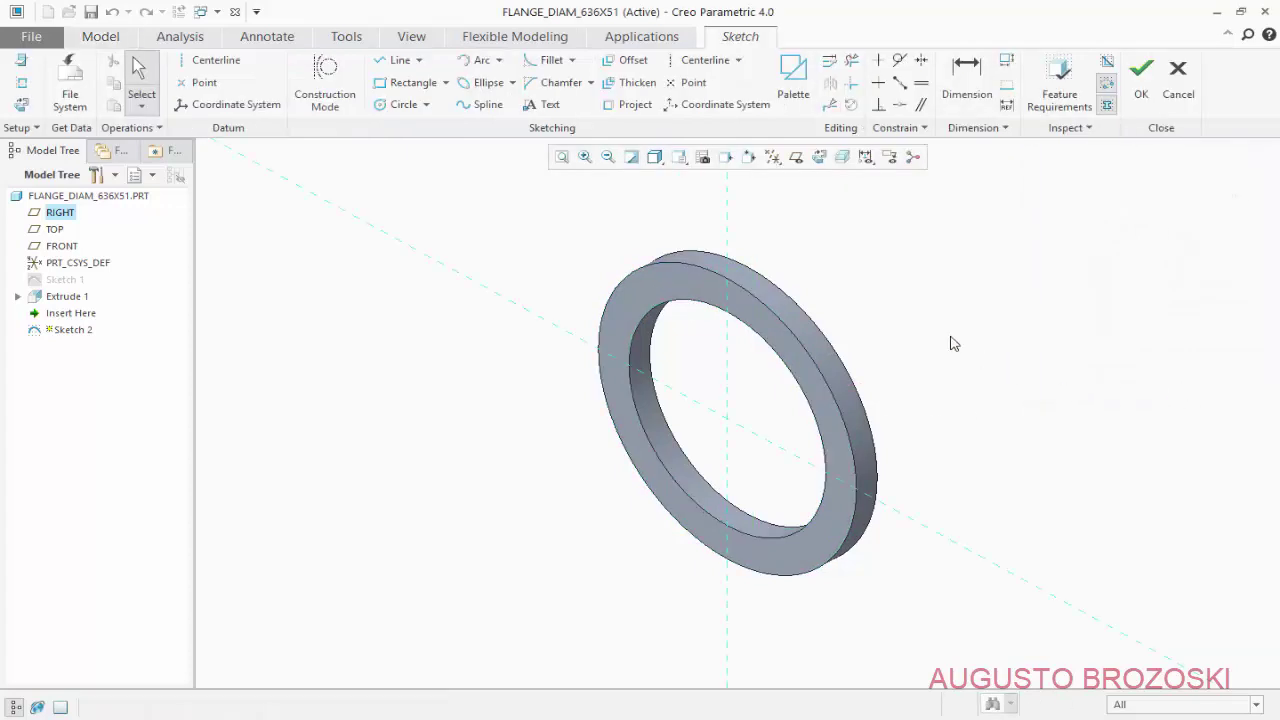
{"action": "left_click", "coordinate": [819, 160]}
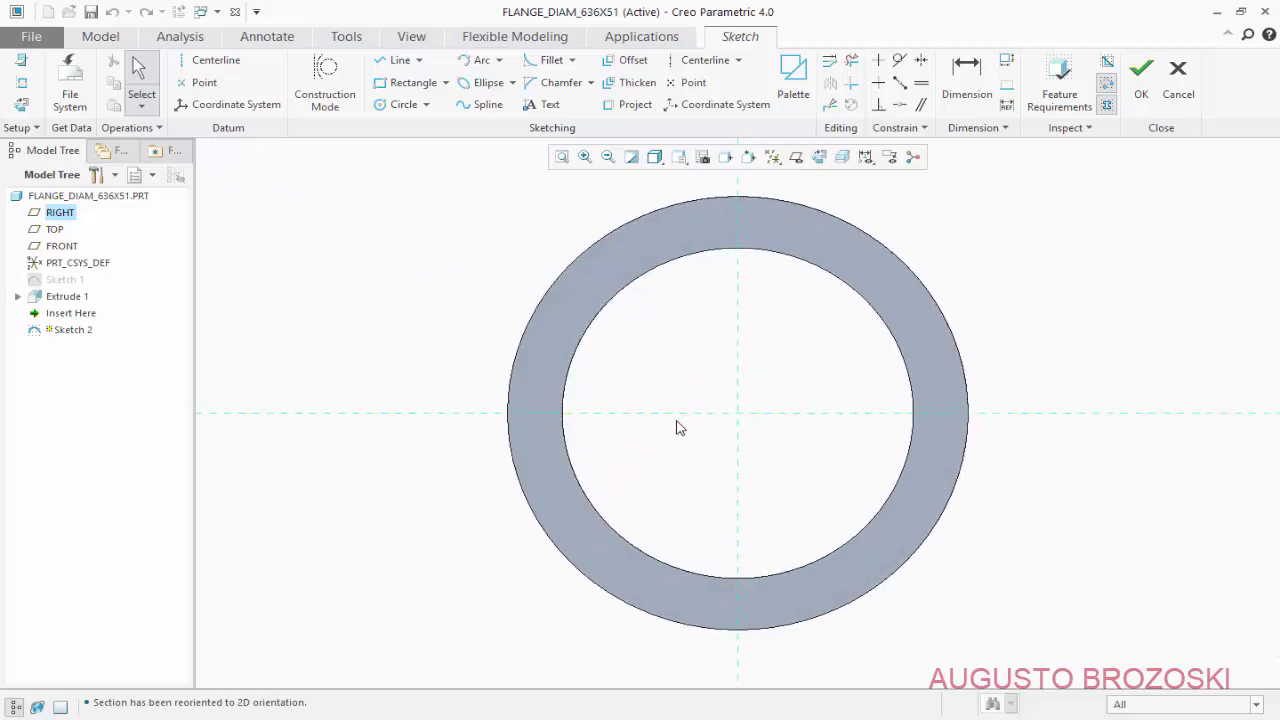
Sketch a circle about 554.5 mm in diameter centred on the ring's centre, between its inner and outer edges
{"action": "left_click", "coordinate": [380, 112]}
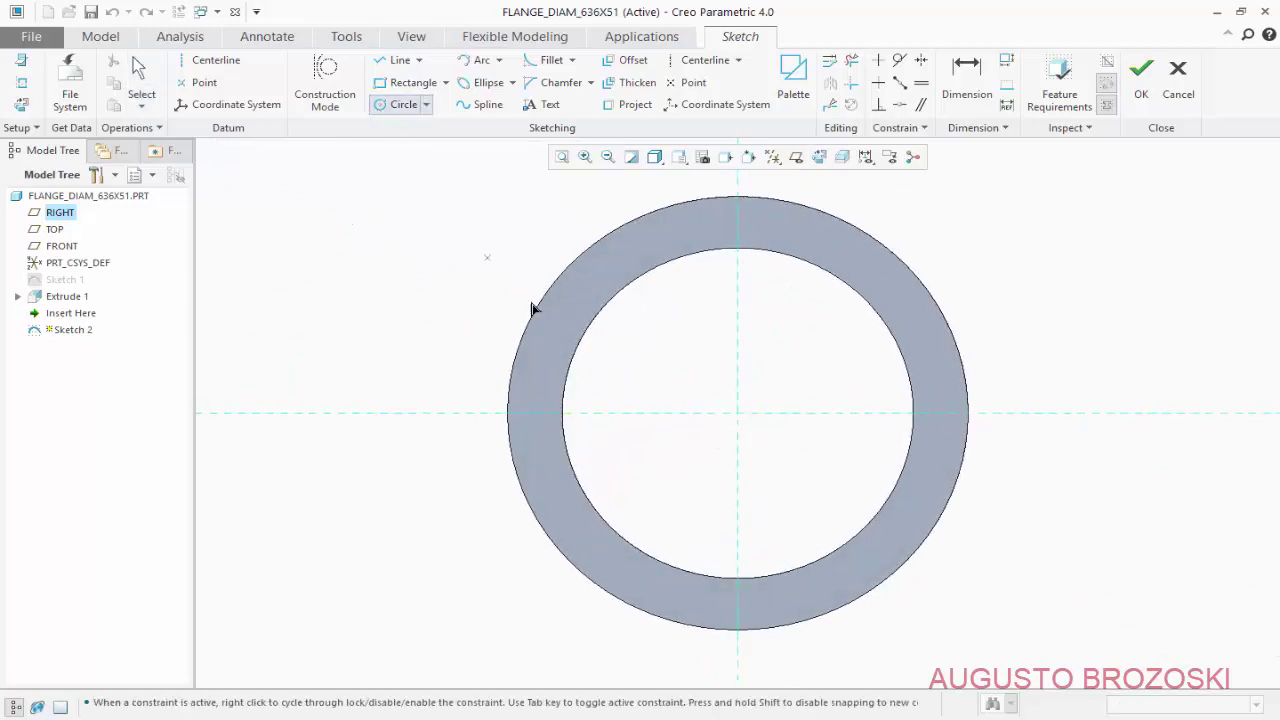
{"action": "left_click", "coordinate": [738, 413]}
{"action": "left_click", "coordinate": [865, 272]}
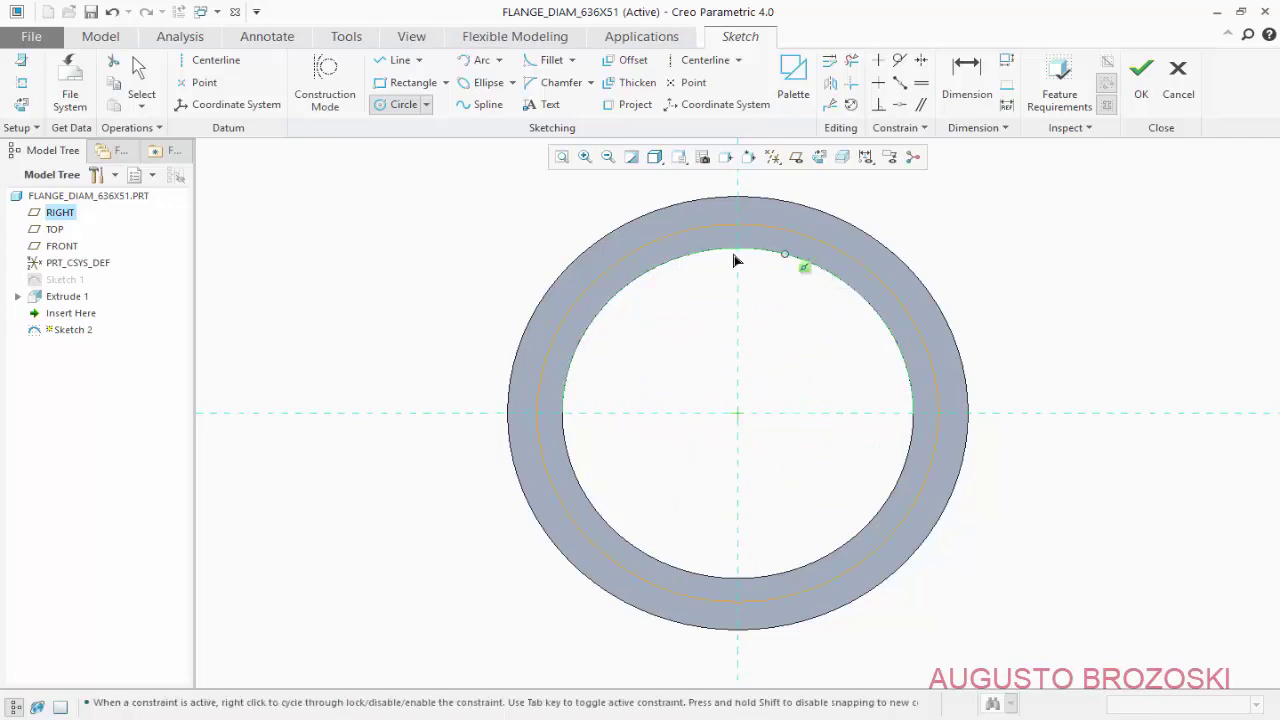
{"action": "middle_click", "coordinate": [456, 247]}
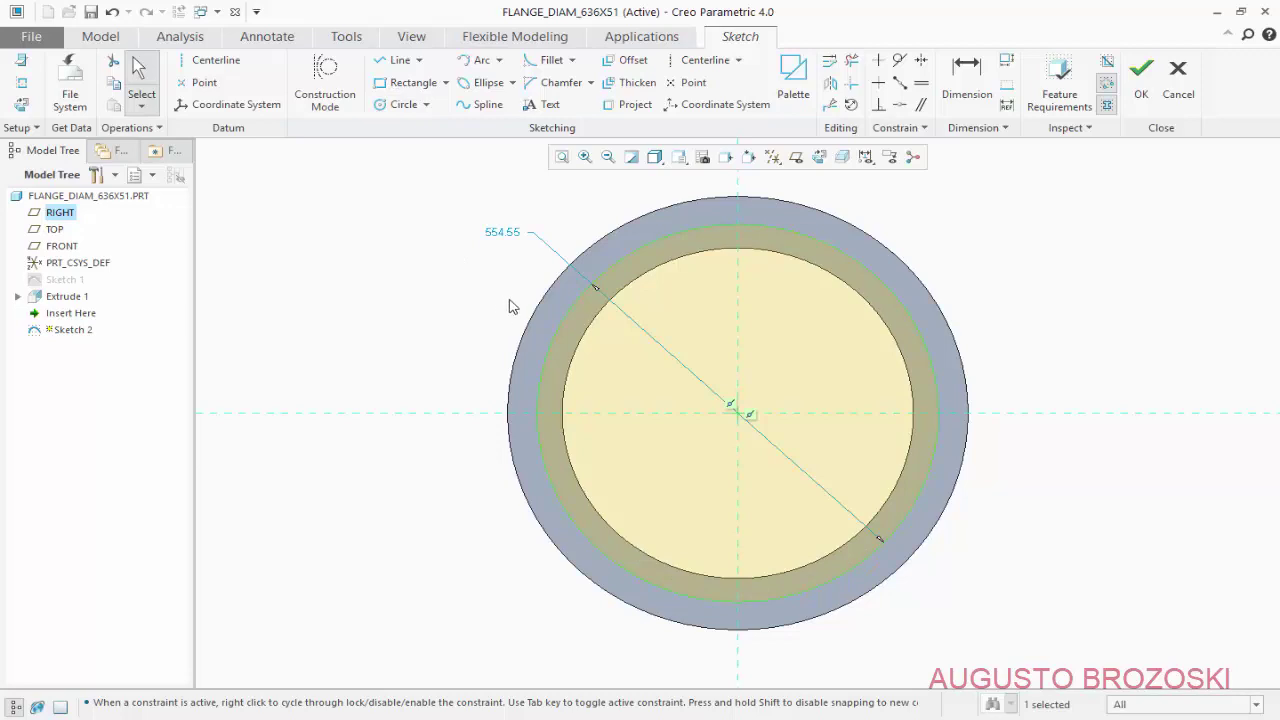
Set the circle's diameter to 558 mm, as given in the PDF drawing's section F-F, and finish the sketch
{"action": "double_click", "coordinate": [506, 238]}
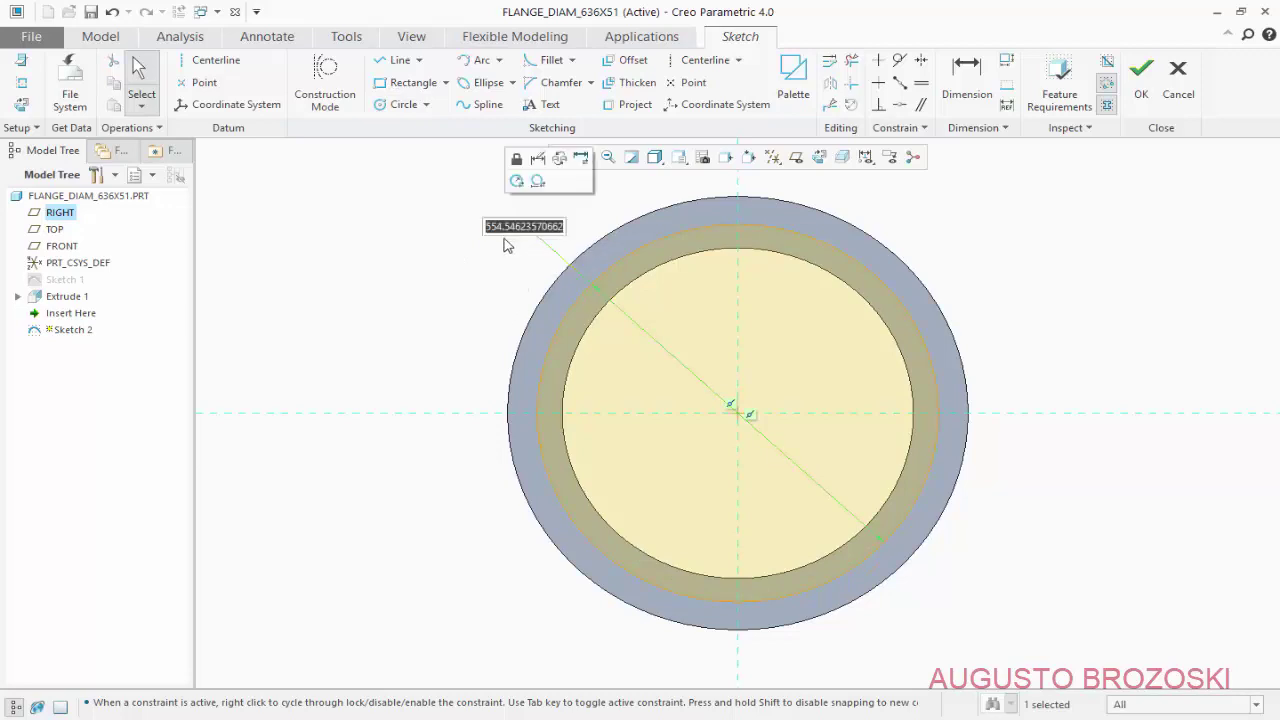
{"action": "left_click", "coordinate": [497, 716]}
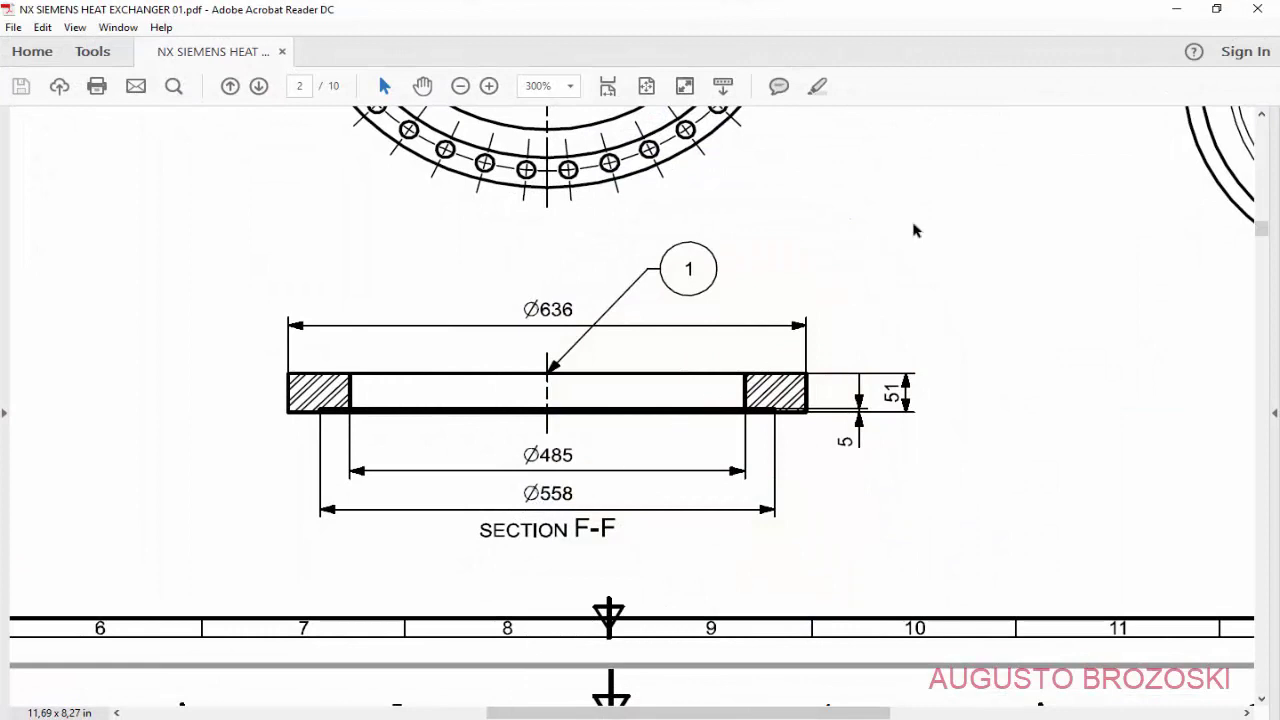
{"action": "left_click", "coordinate": [1173, 15]}
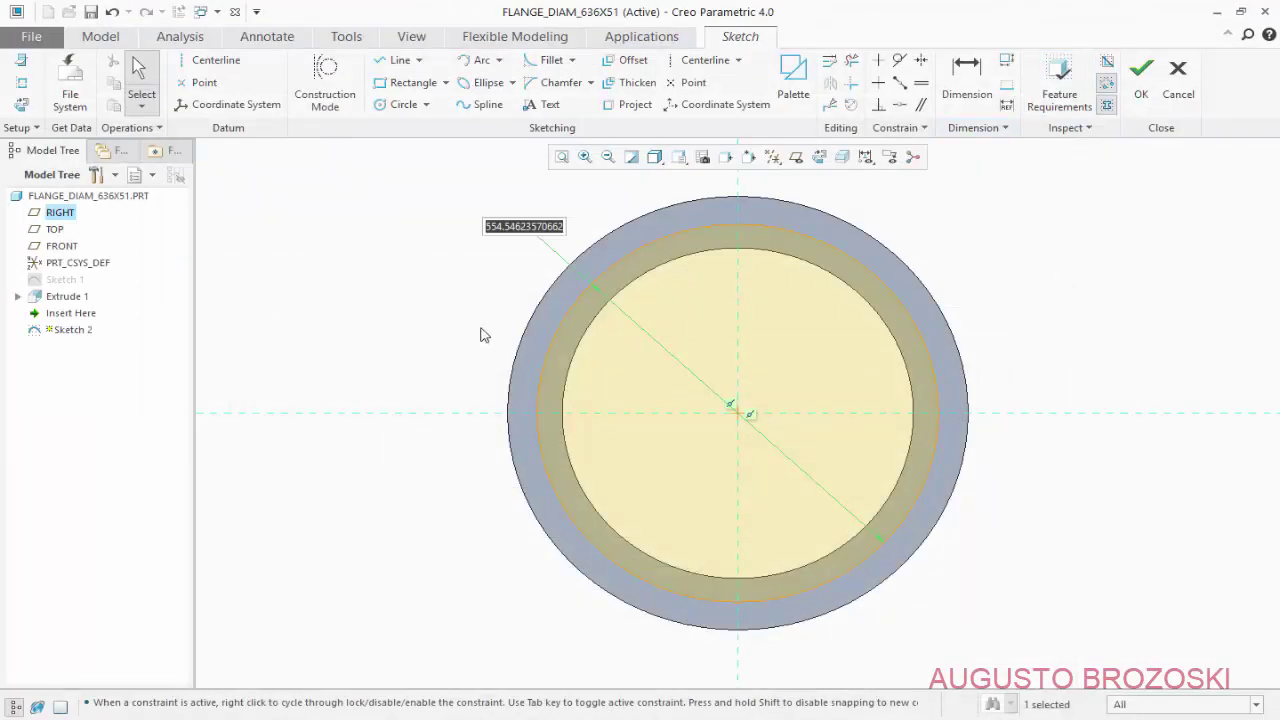
{"action": "type", "text": "55"}
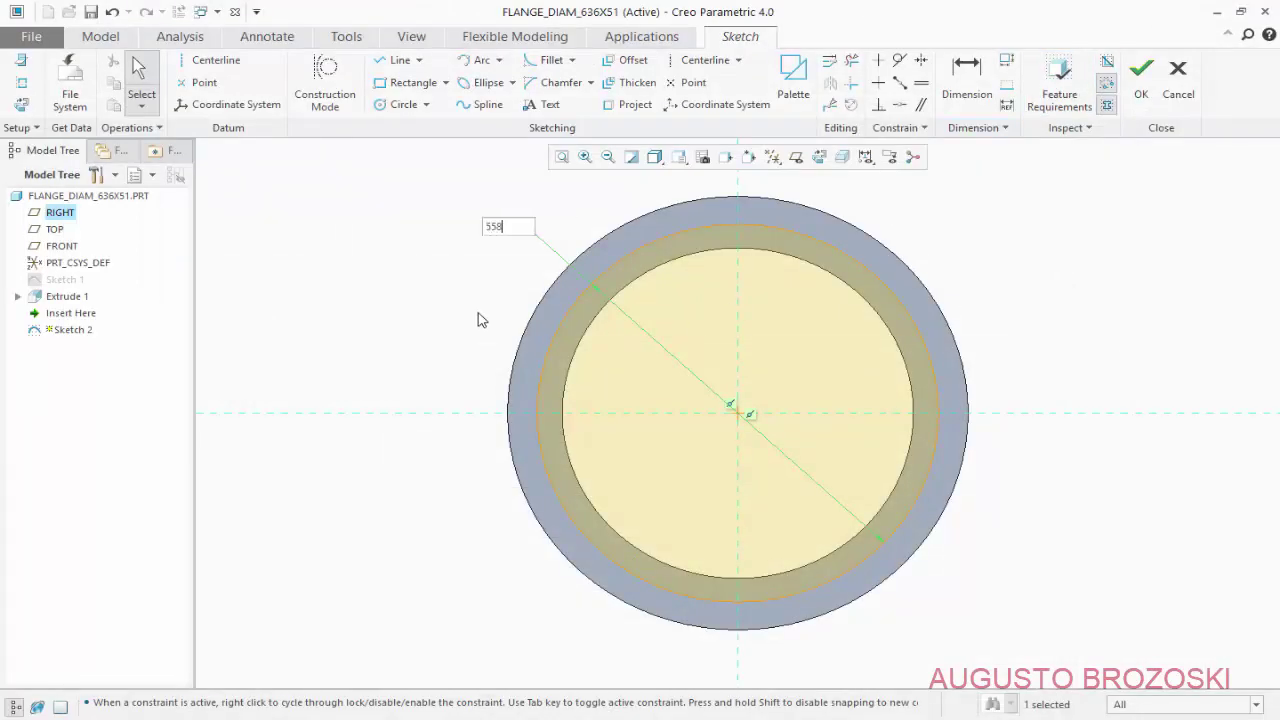
{"action": "type", "text": "8"}
{"action": "key", "text": "Return"}
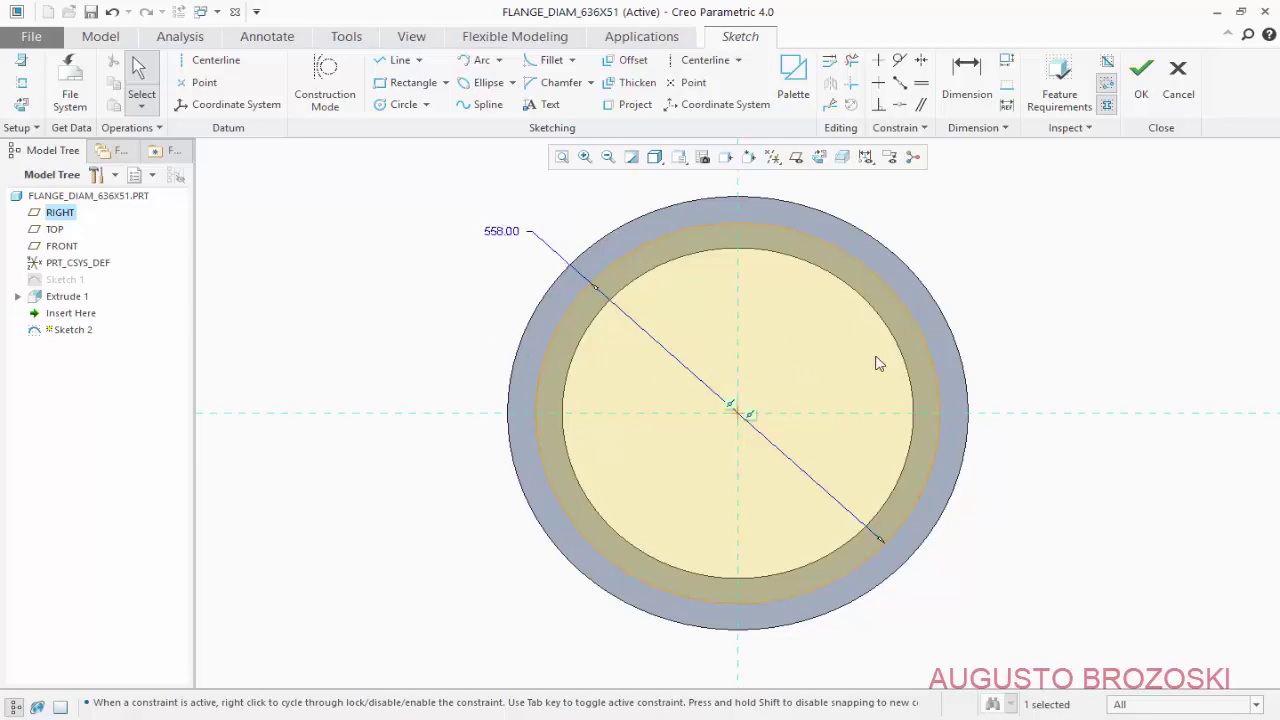
{"action": "left_click", "coordinate": [1140, 72]}
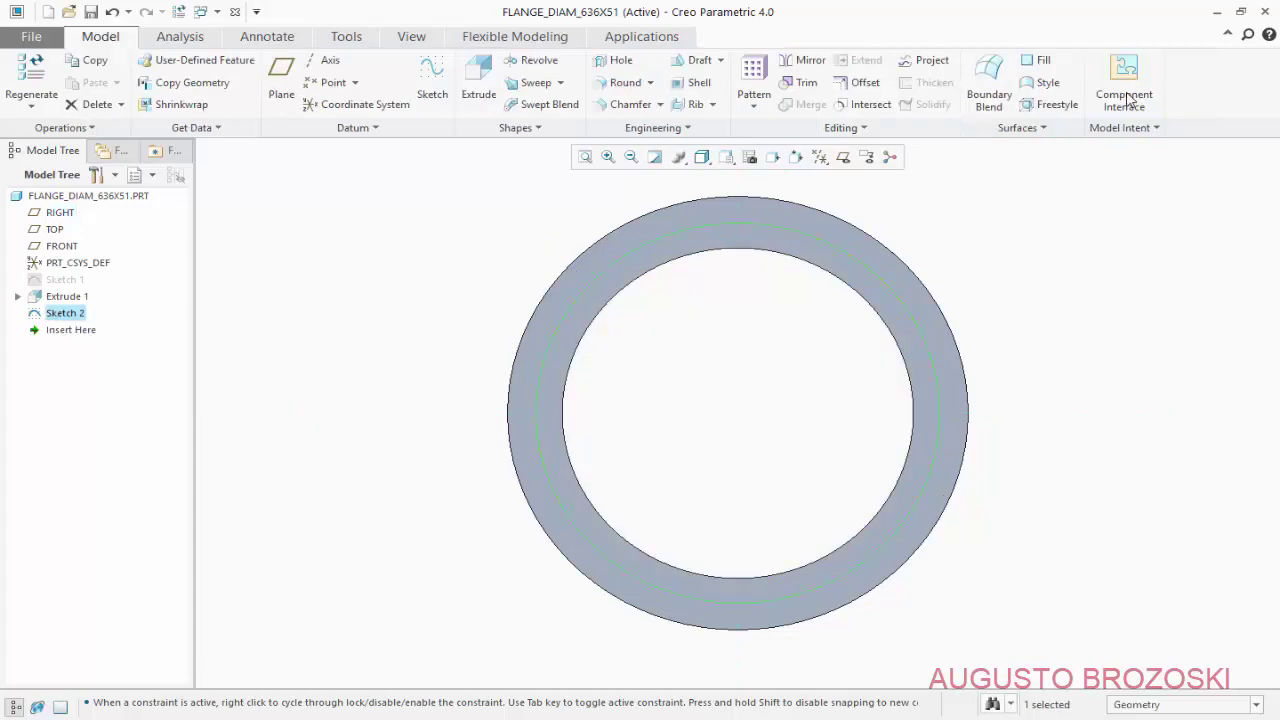
Extrude the 558 mm circle as a cut that removes material 5 mm deep into the ring's front face
{"action": "left_click", "coordinate": [726, 157]}
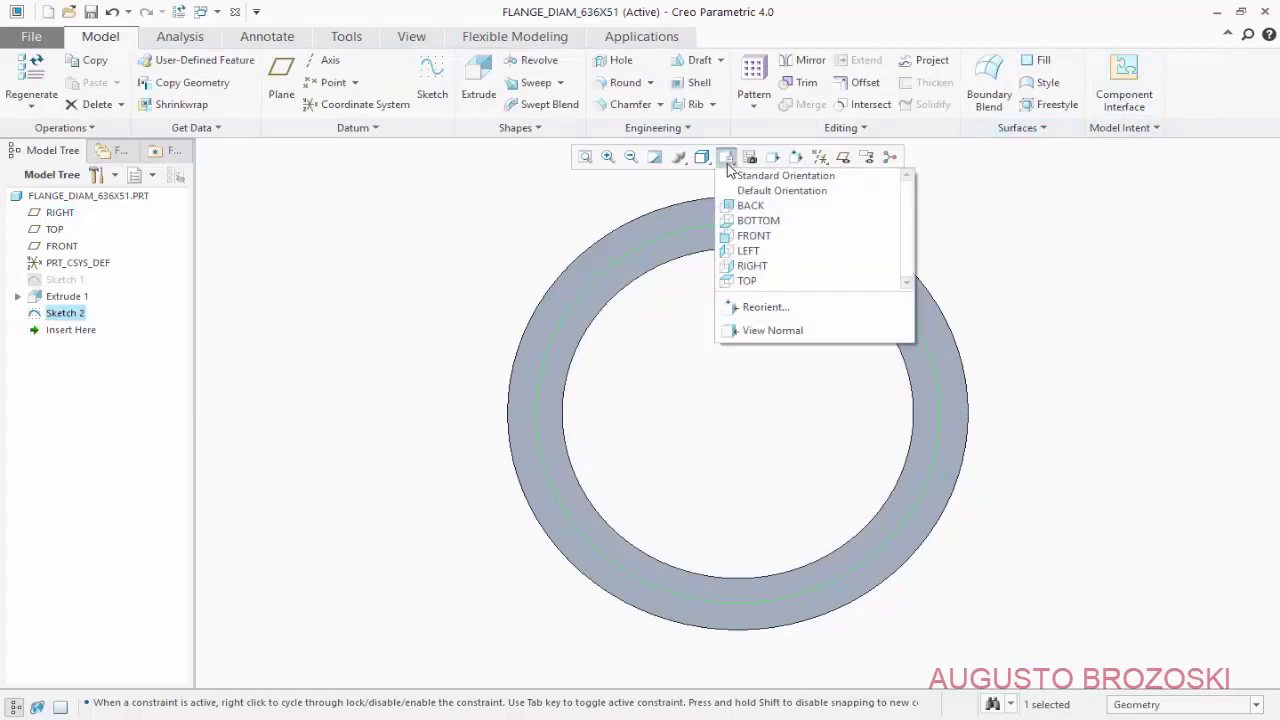
{"action": "left_click", "coordinate": [748, 175]}
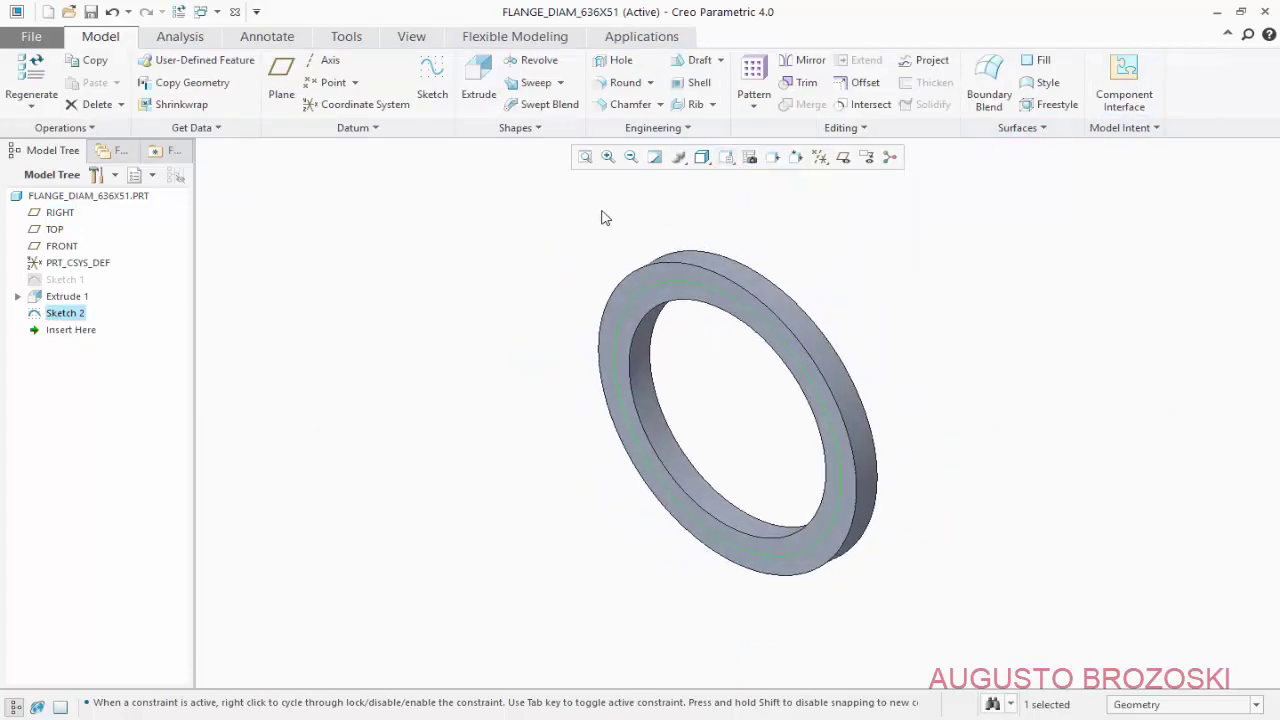
{"action": "left_click", "coordinate": [470, 94]}
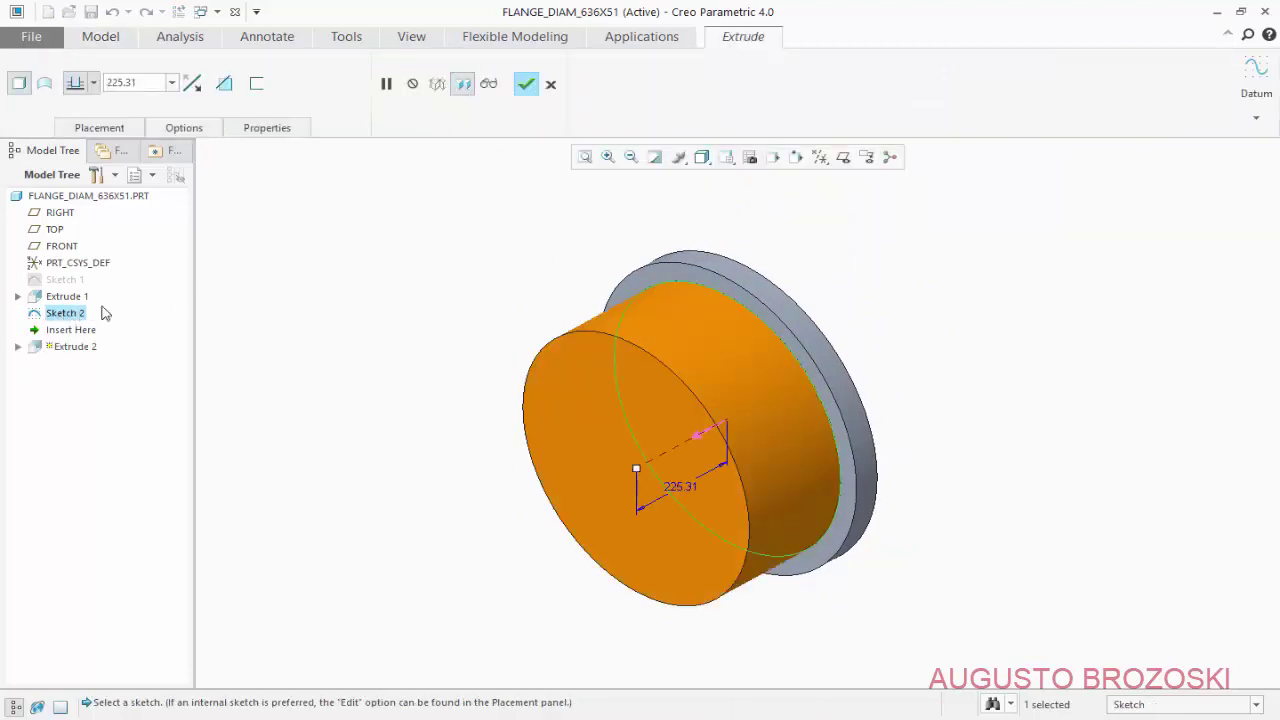
{"action": "left_click", "coordinate": [224, 85]}
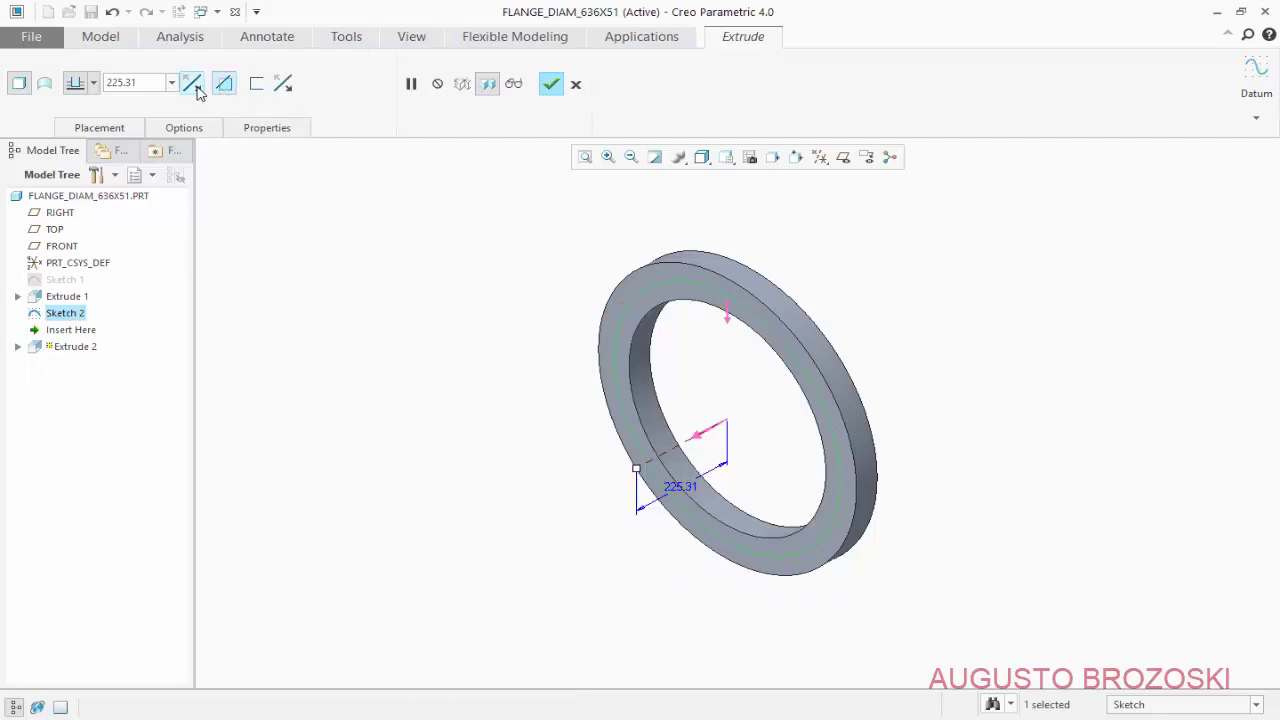
{"action": "left_click", "coordinate": [196, 87]}
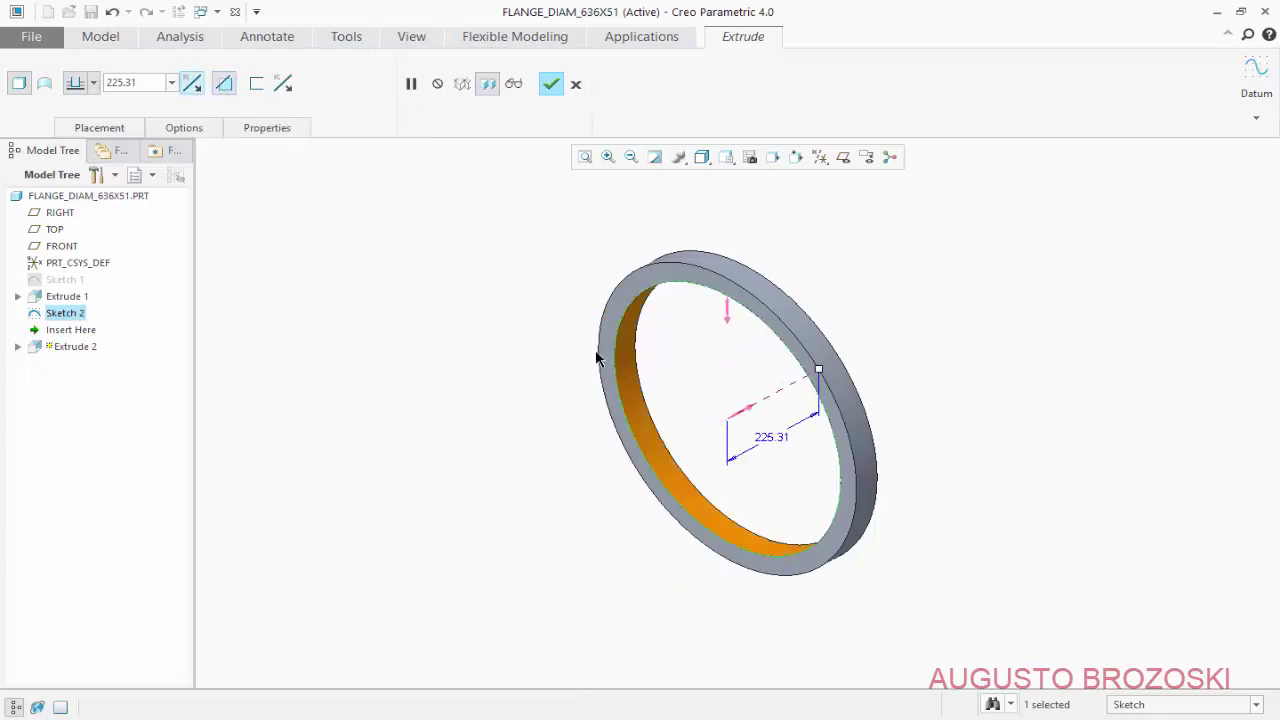
{"action": "double_click", "coordinate": [147, 84]}
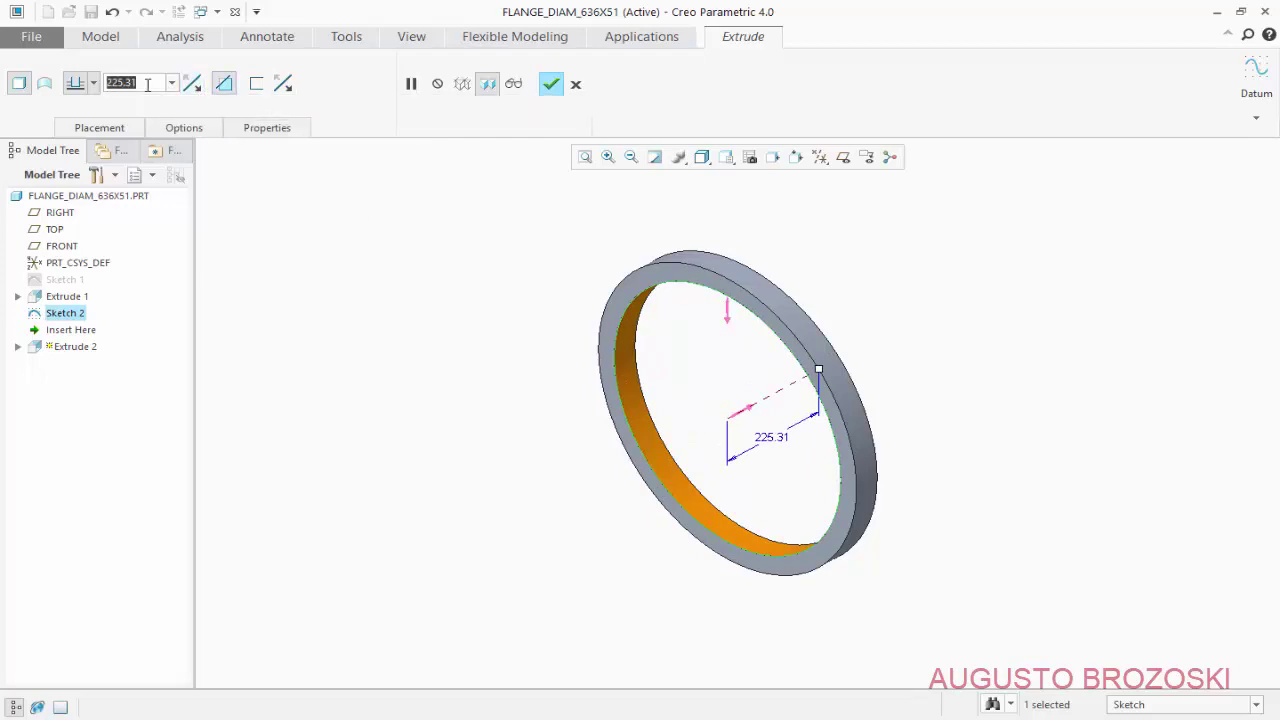
{"action": "type", "text": "5"}
{"action": "key", "text": "Return"}
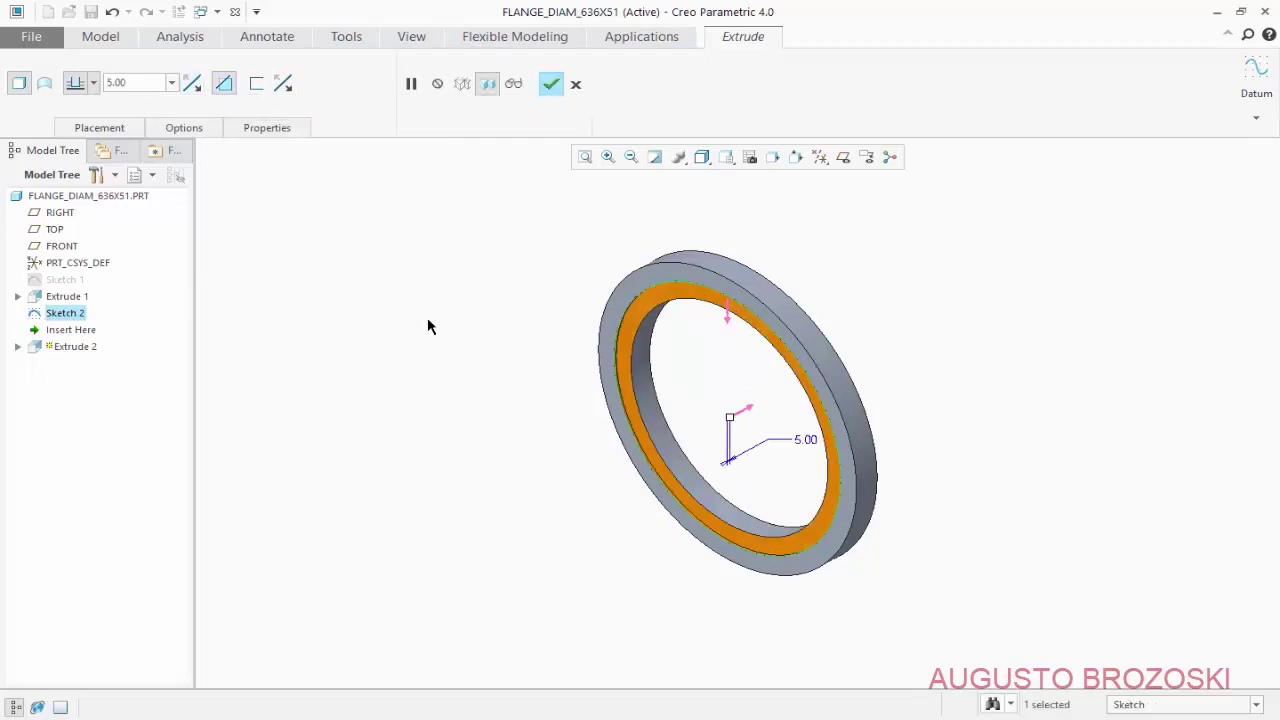
{"action": "scroll", "coordinate": [725, 343], "scroll_direction": "down", "scroll_amount": 6}
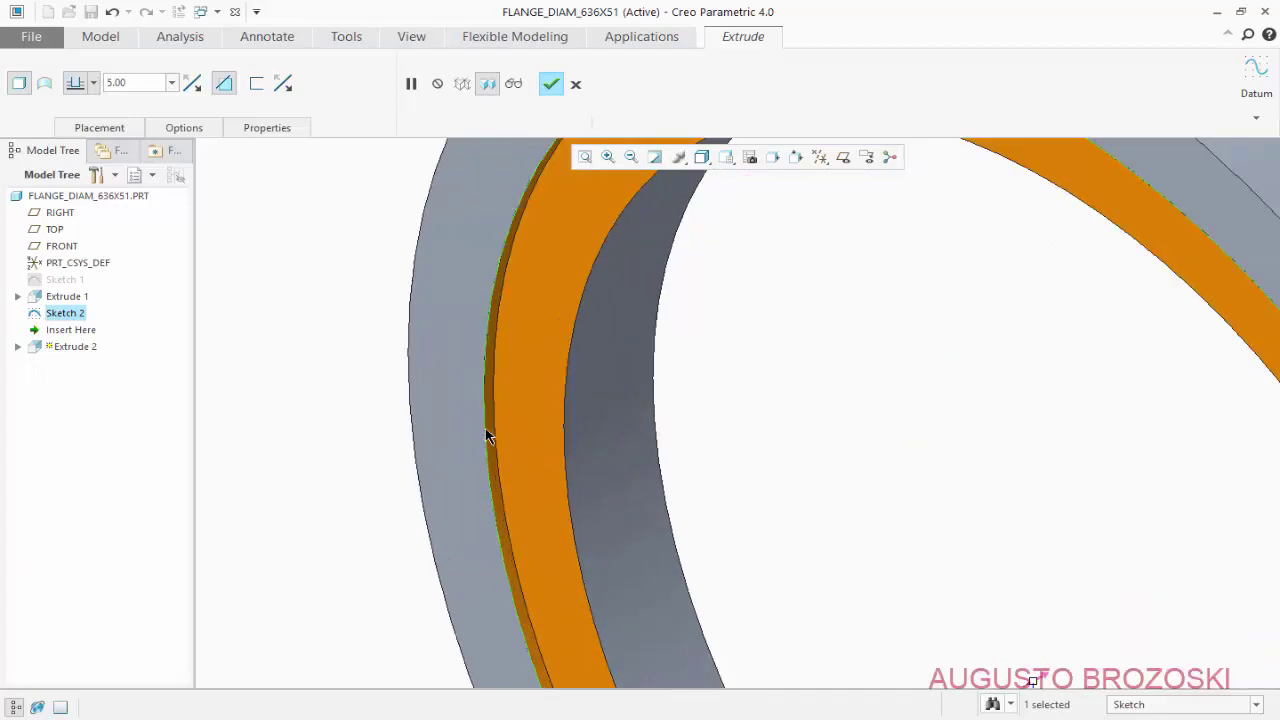
{"action": "left_click", "coordinate": [550, 86]}
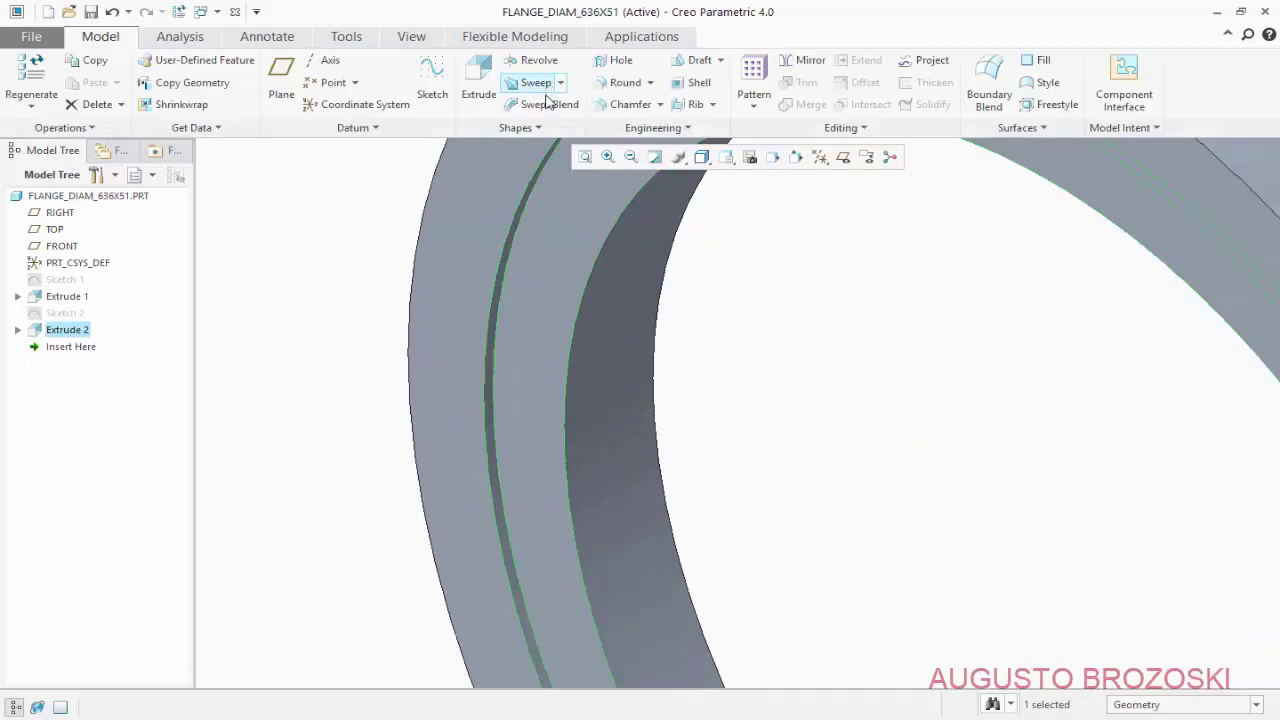
Return the model to Standard Orientation and save the flange part
{"action": "left_click", "coordinate": [727, 158]}
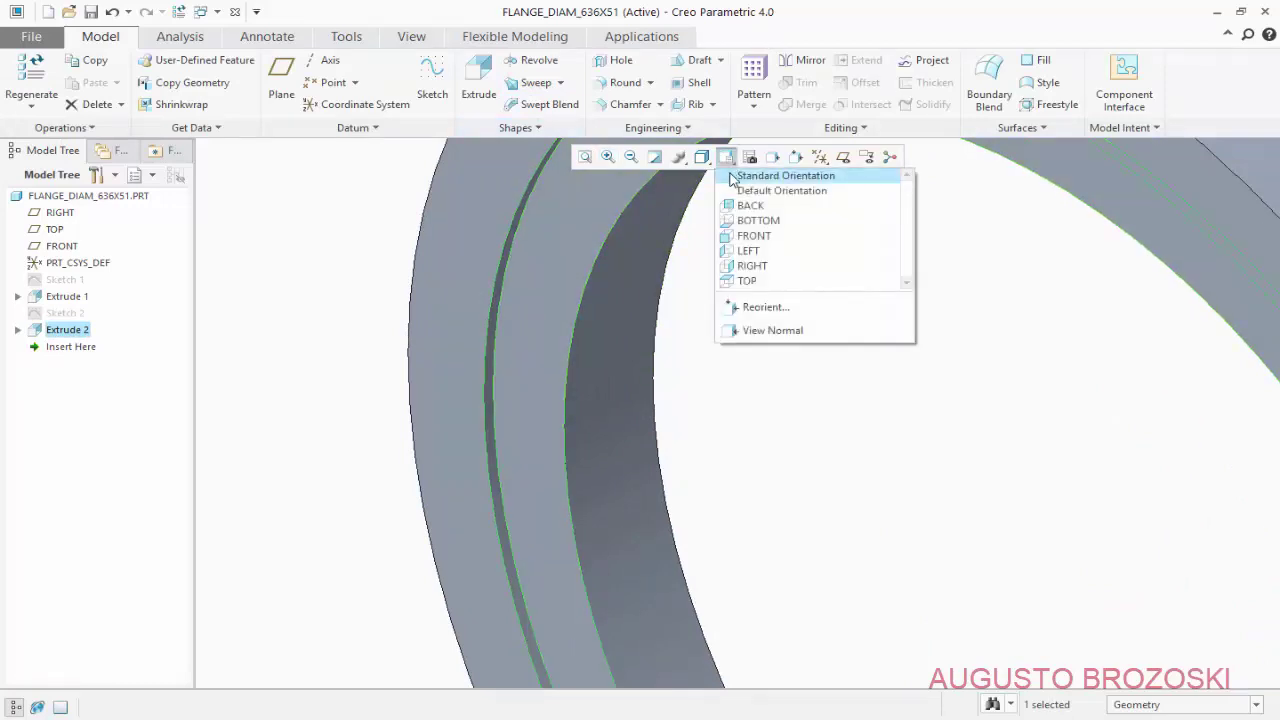
{"action": "left_click", "coordinate": [746, 174]}
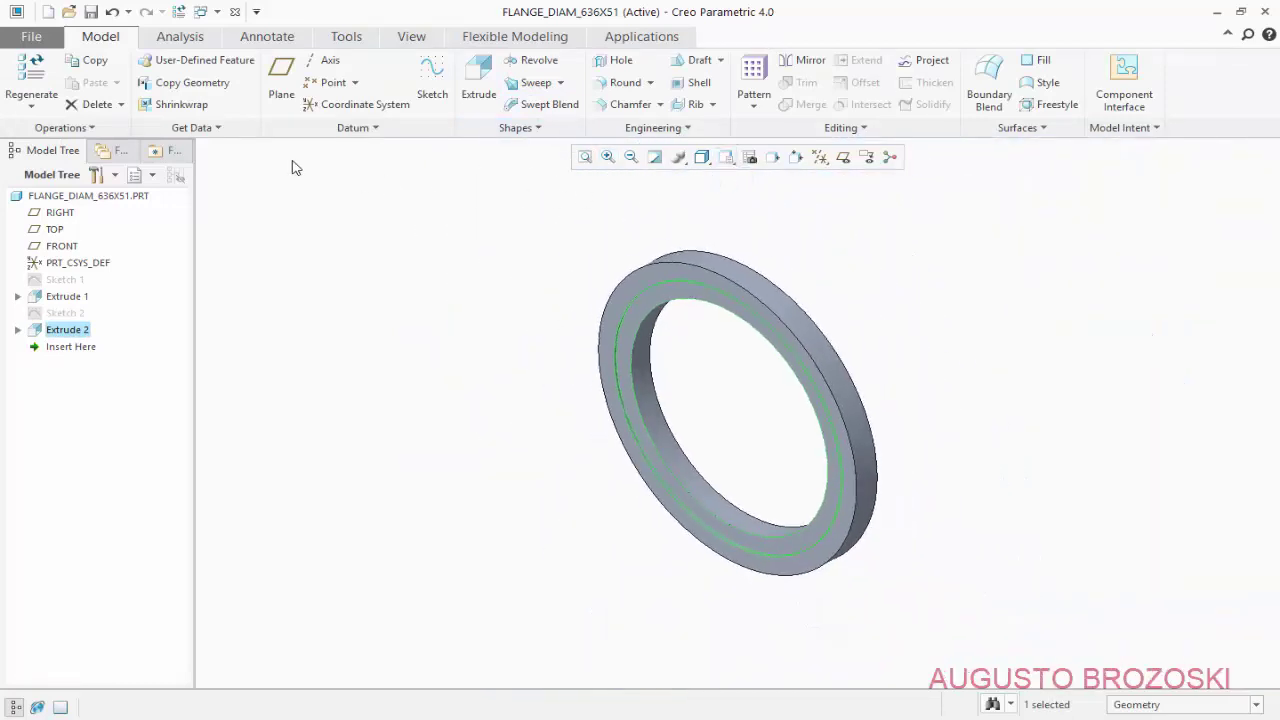
{"action": "left_click", "coordinate": [90, 13]}
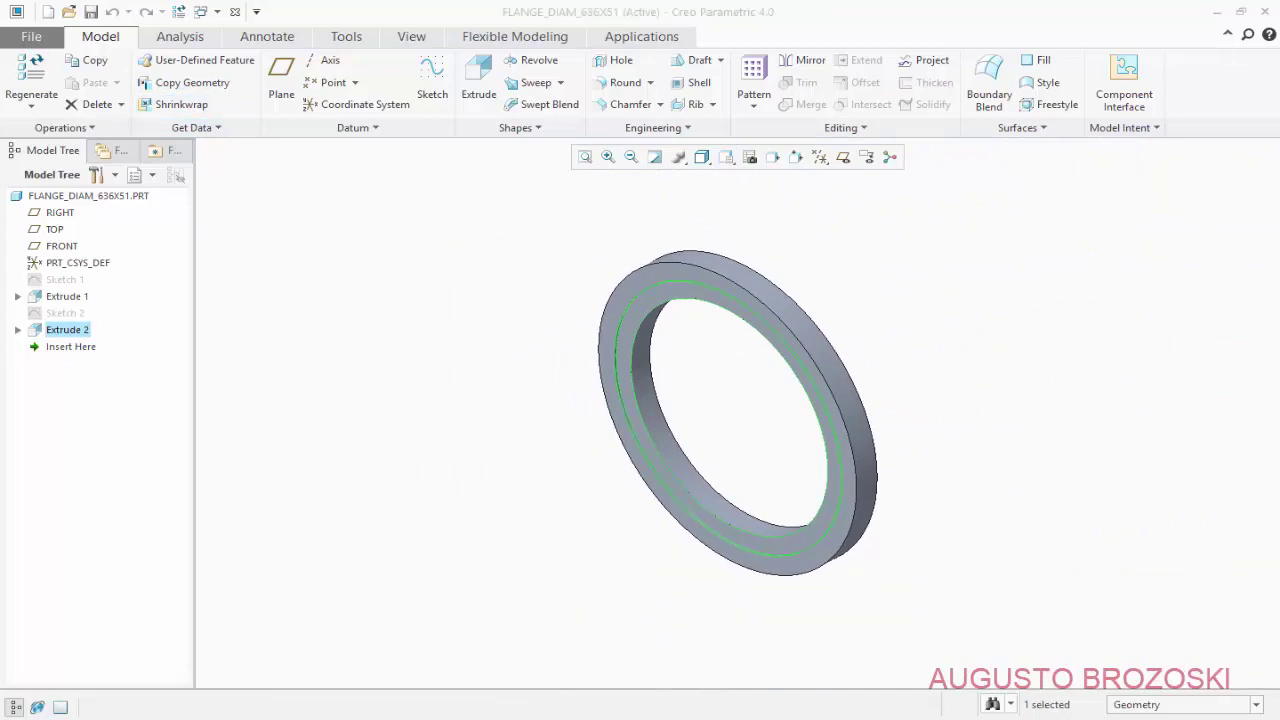
Check the hole pattern in the PDF drawing, then start a sketch on the flange's outer front face, referenced to RIGHT and viewed parallel to the screen
{"action": "key", "text": "alt+Tab"}
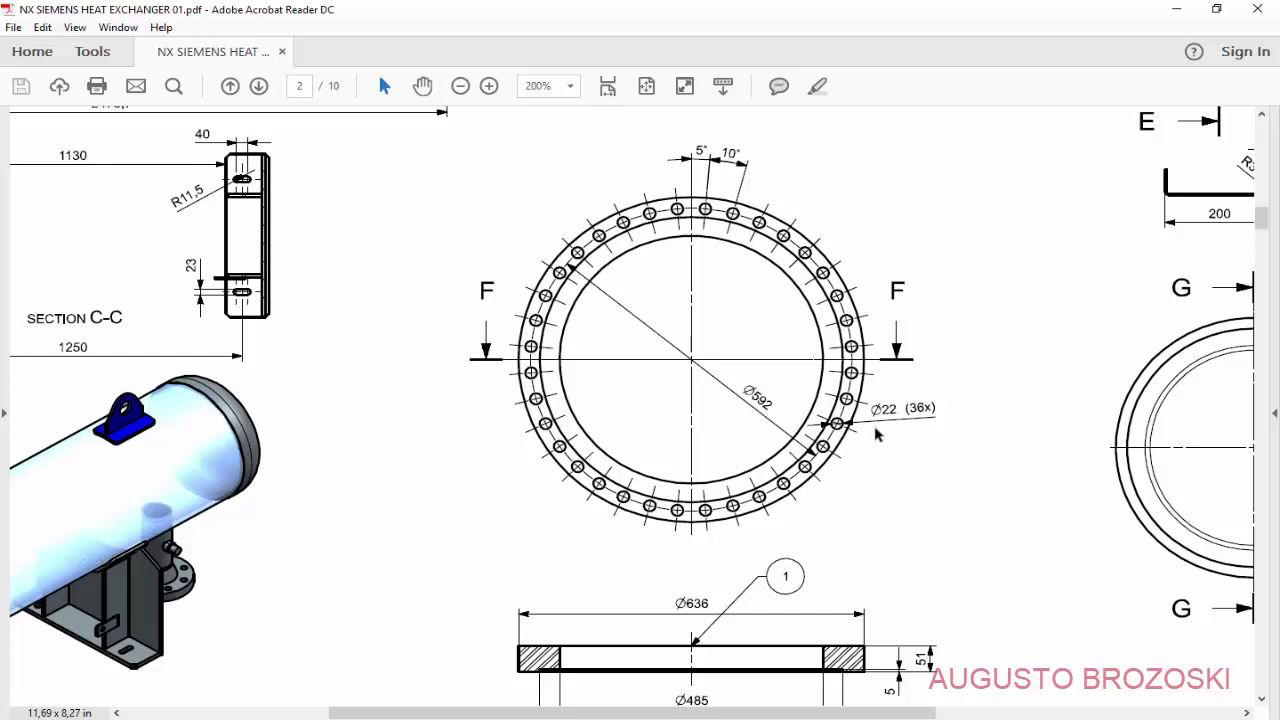
{"action": "left_click", "coordinate": [1183, 20]}
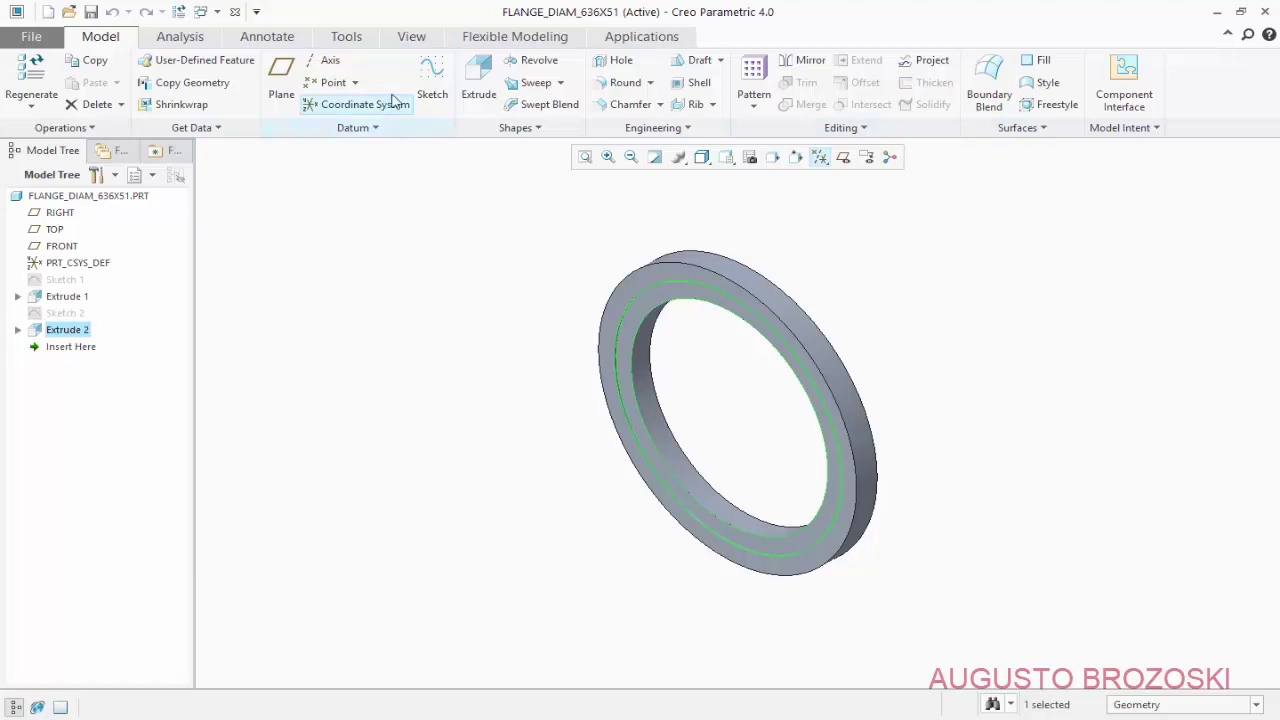
{"action": "left_click", "coordinate": [432, 80]}
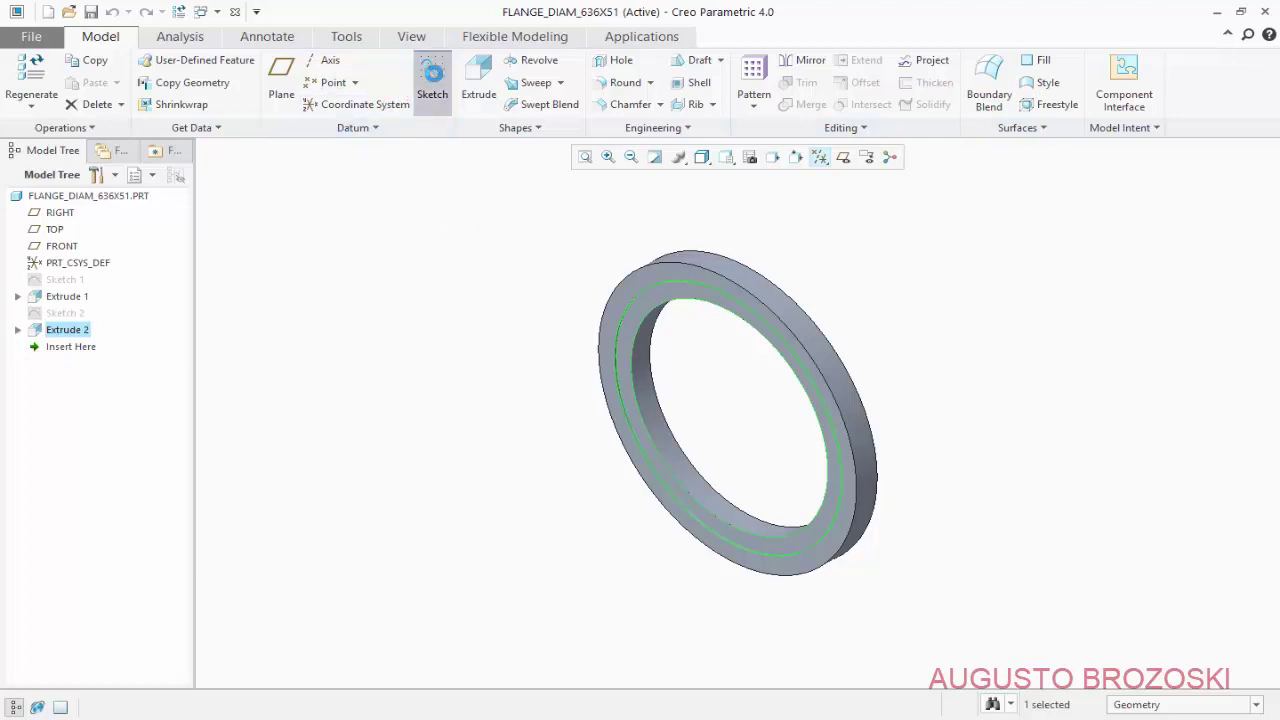
{"action": "left_click", "coordinate": [637, 281]}
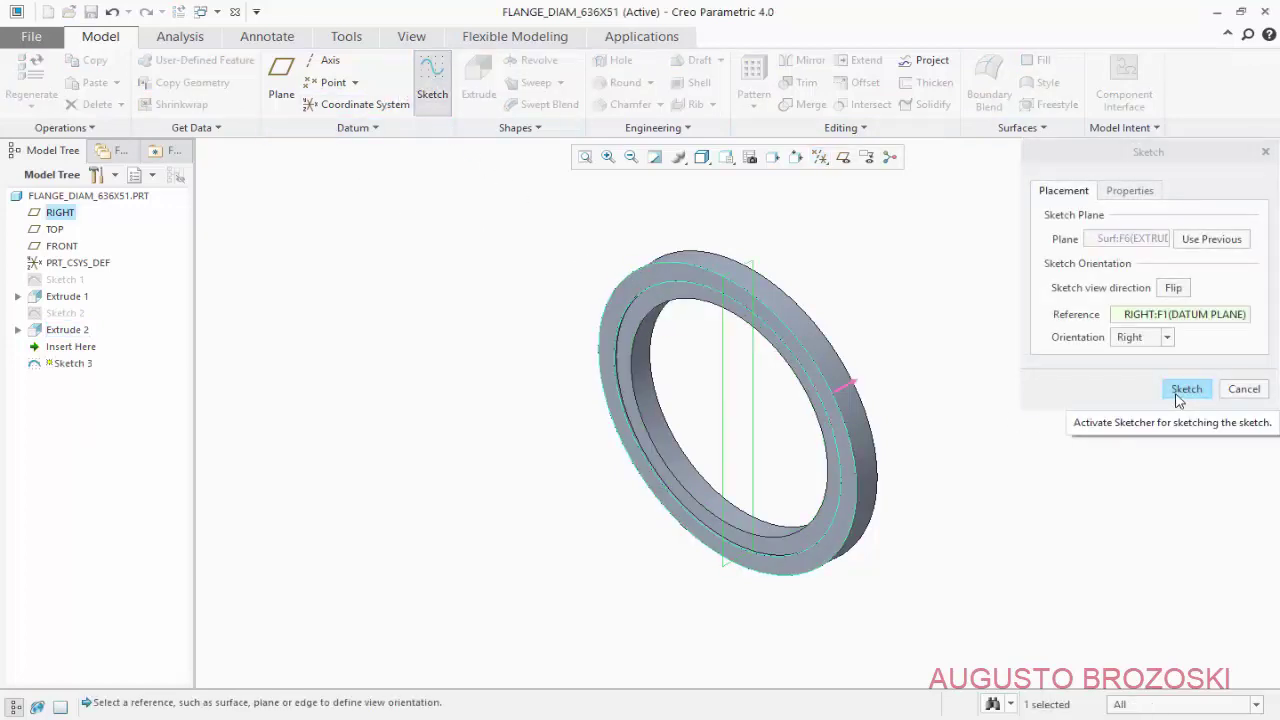
{"action": "left_click", "coordinate": [1178, 396]}
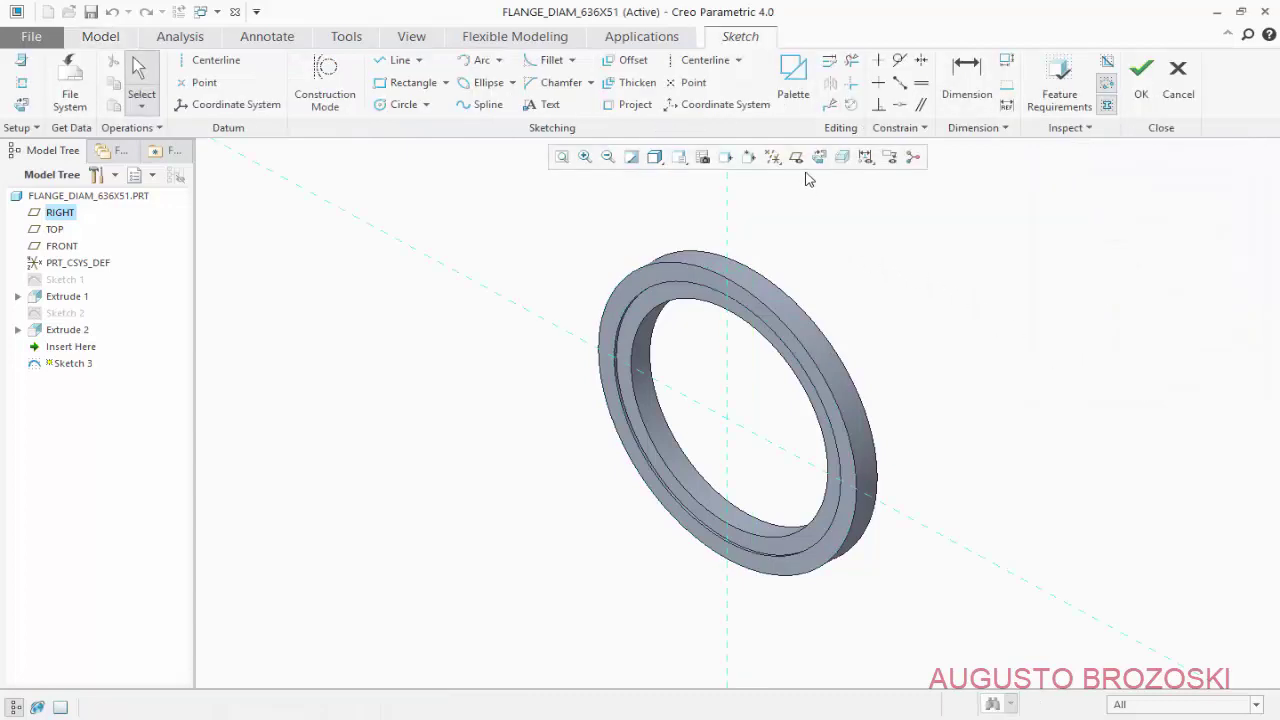
{"action": "left_click", "coordinate": [819, 157]}
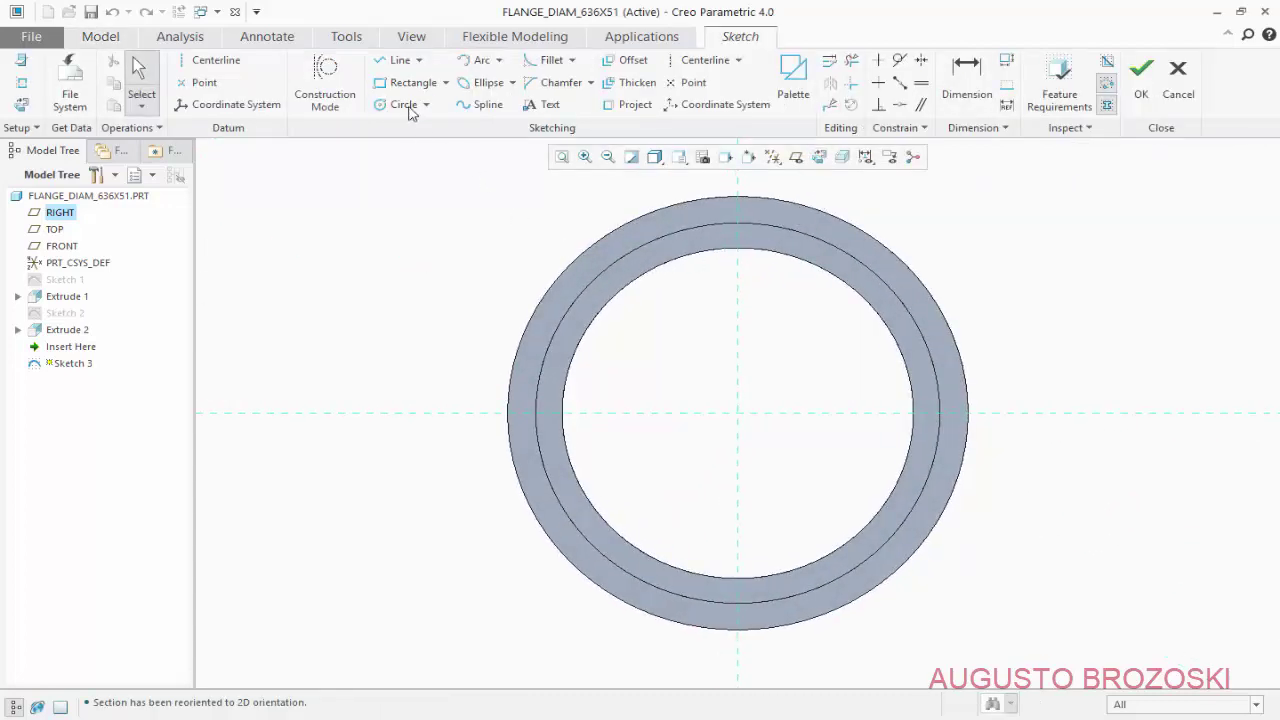
In Construction Mode, sketch two lines from the ring's centre: one vertical, about 317 mm long, and one about 303 mm long, tilted about 12.5° clockwise
{"action": "left_click", "coordinate": [397, 60]}
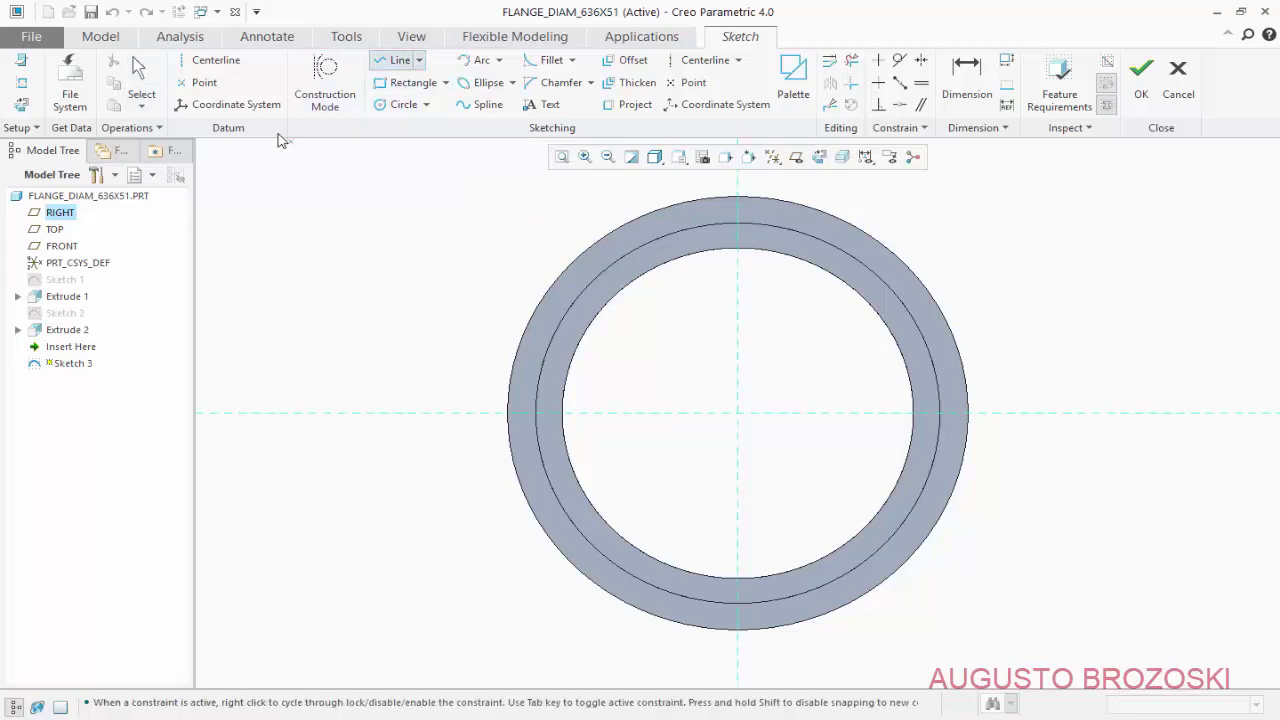
{"action": "left_click", "coordinate": [323, 82]}
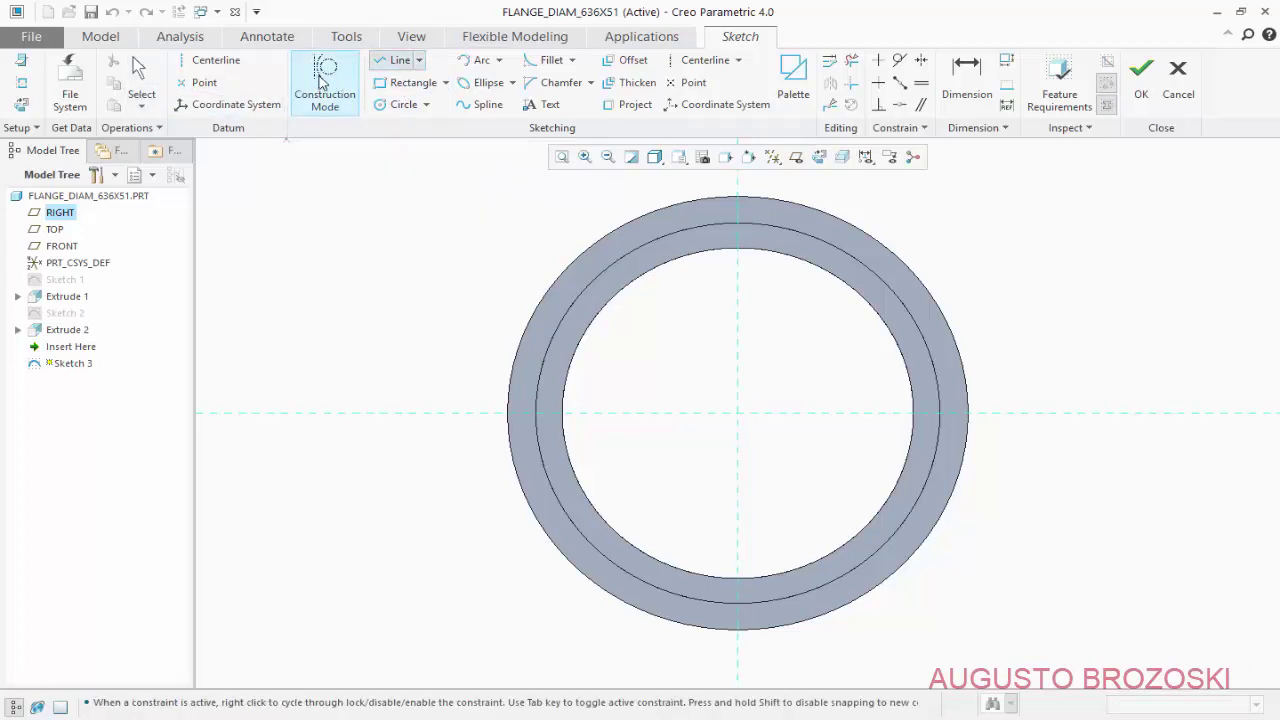
{"action": "left_click", "coordinate": [323, 82]}
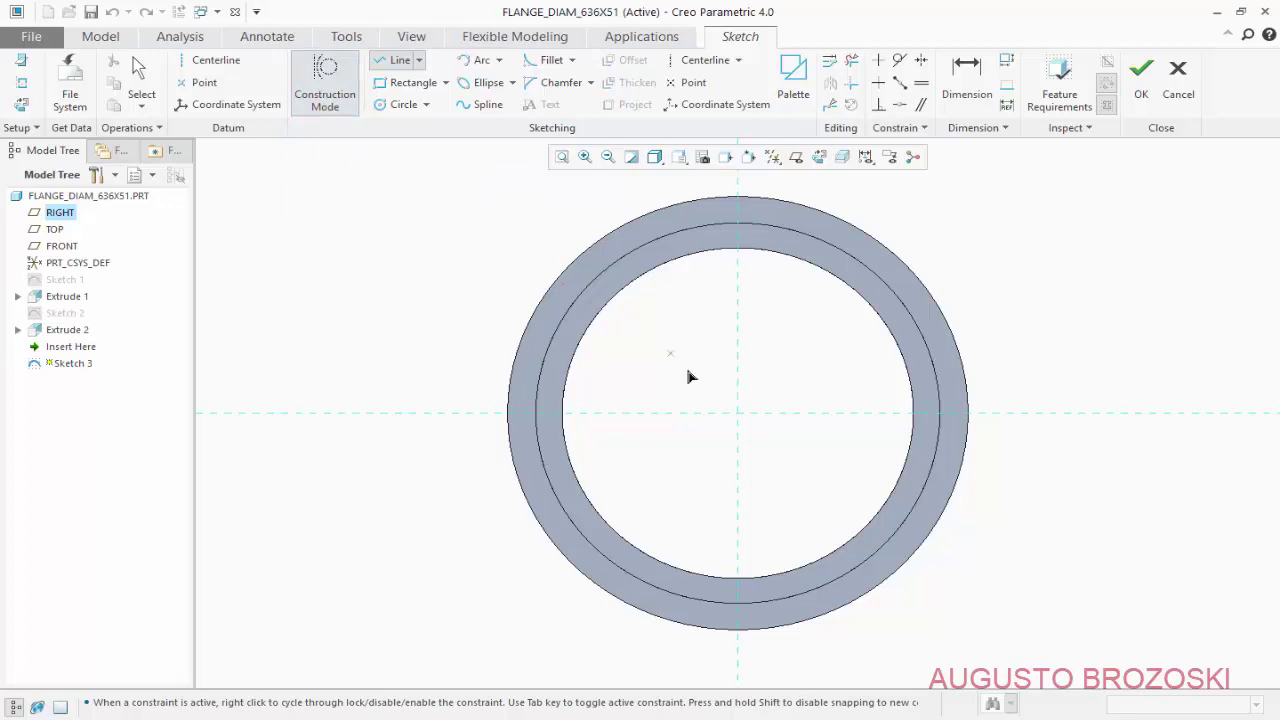
{"action": "left_click", "coordinate": [738, 415]}
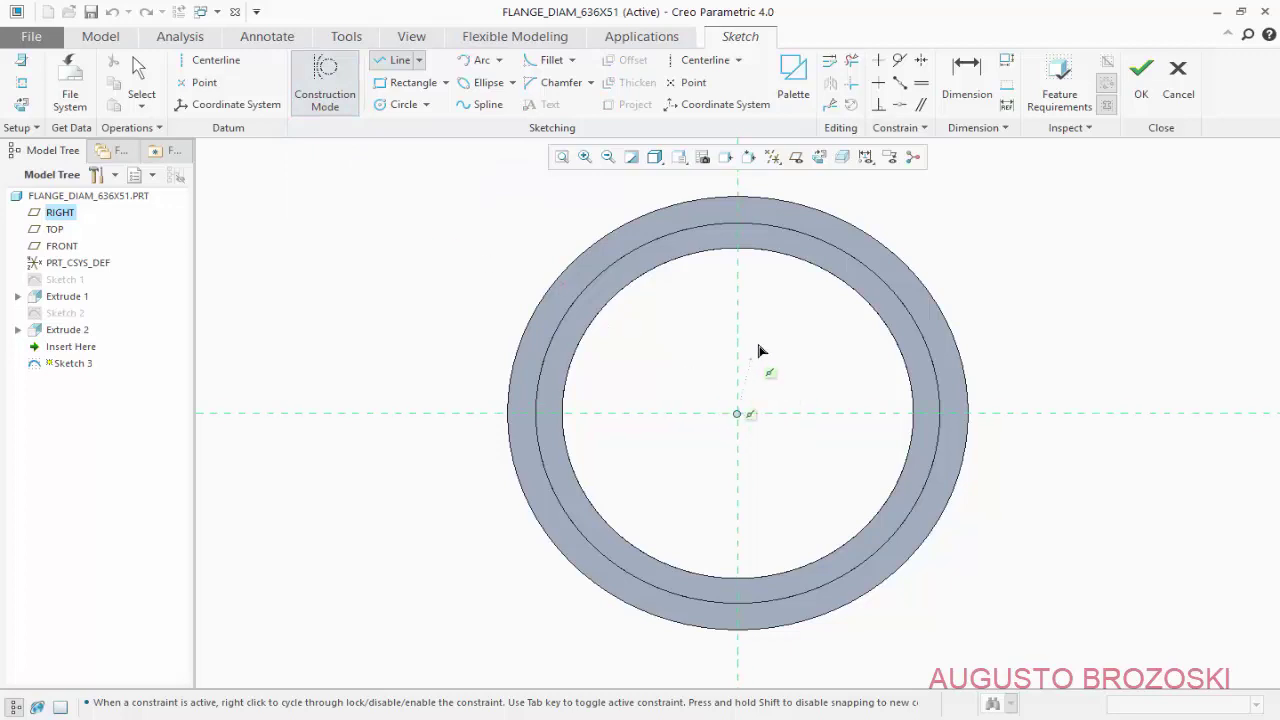
{"action": "left_click", "coordinate": [787, 216]}
{"action": "middle_click", "coordinate": [765, 235]}
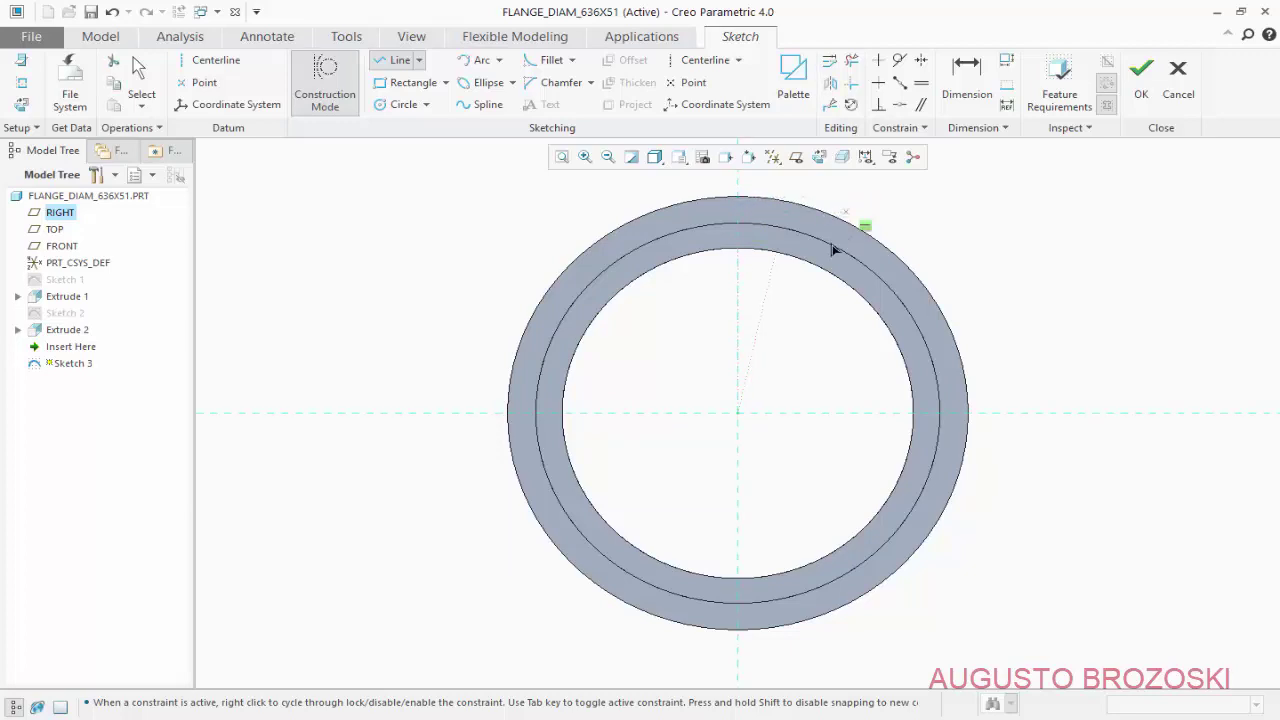
Dimension the tilted construction line's length as 592/2 mm, taking the bolt-circle diameter from the PDF drawing
{"action": "left_click", "coordinate": [966, 78]}
{"action": "scroll", "coordinate": [787, 248], "scroll_direction": "up", "scroll_amount": 2}
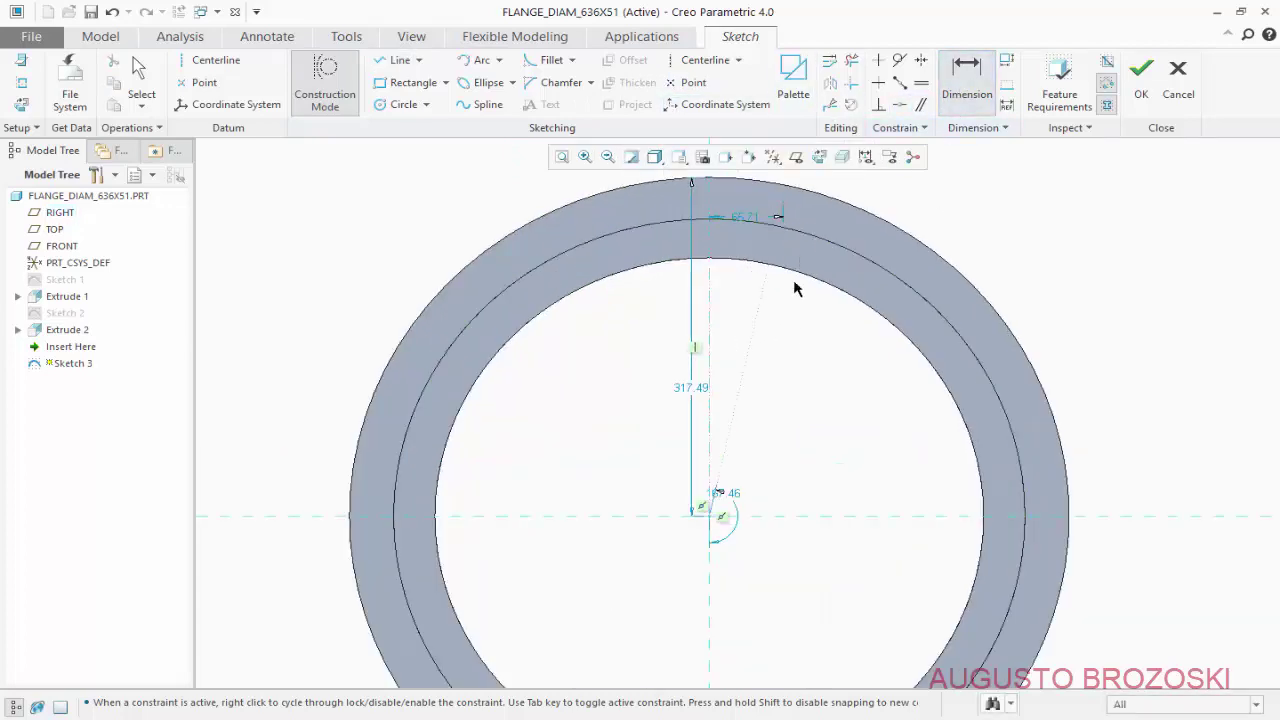
{"action": "middle_click", "coordinate": [779, 364]}
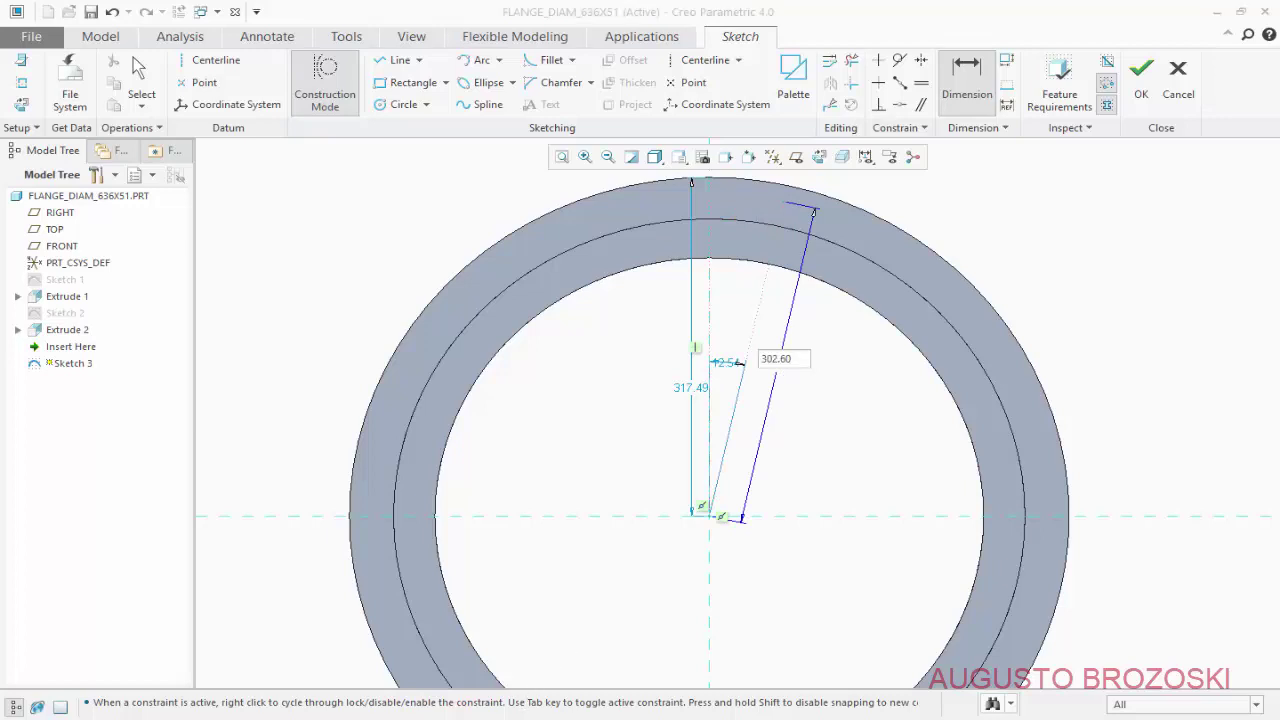
{"action": "key", "text": "alt+Tab"}
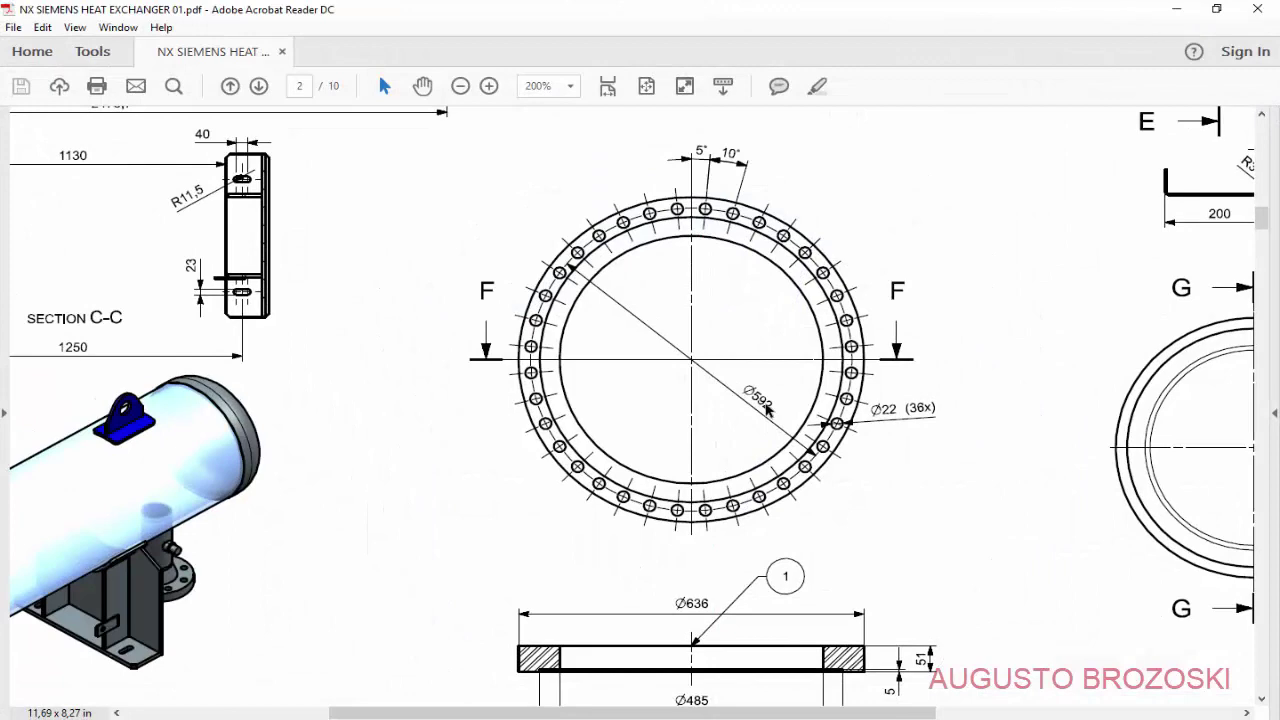
{"action": "left_click", "coordinate": [1166, 15]}
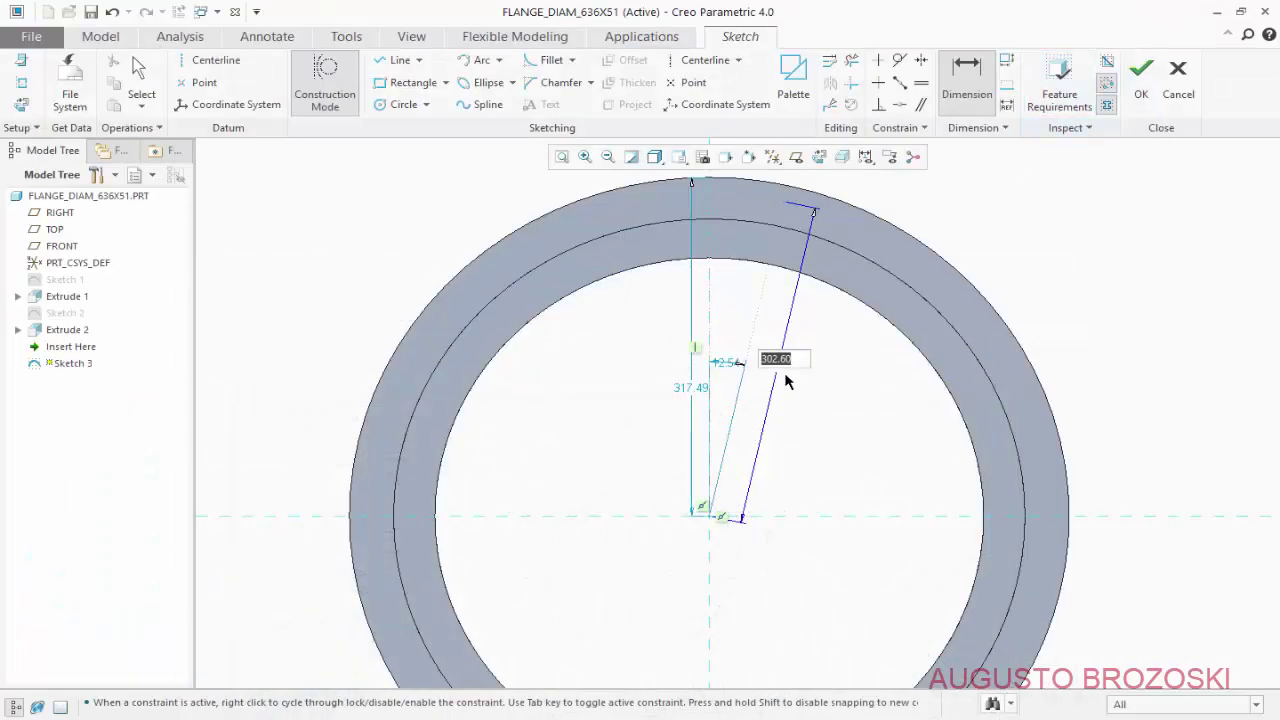
{"action": "type", "text": "592/2"}
{"action": "key", "text": "Return"}
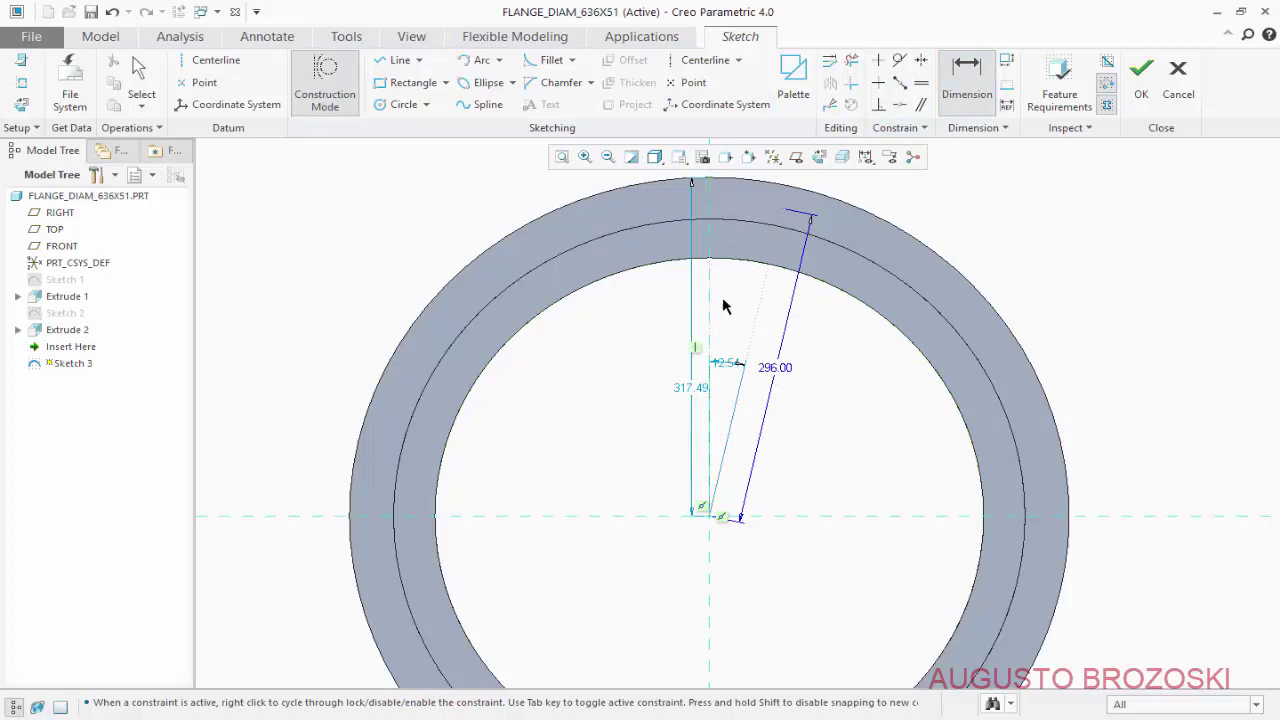
Dimension the angle between the vertical and tilted construction lines as 5°, checking the offset in the PDF drawing
{"action": "left_click", "coordinate": [748, 205]}
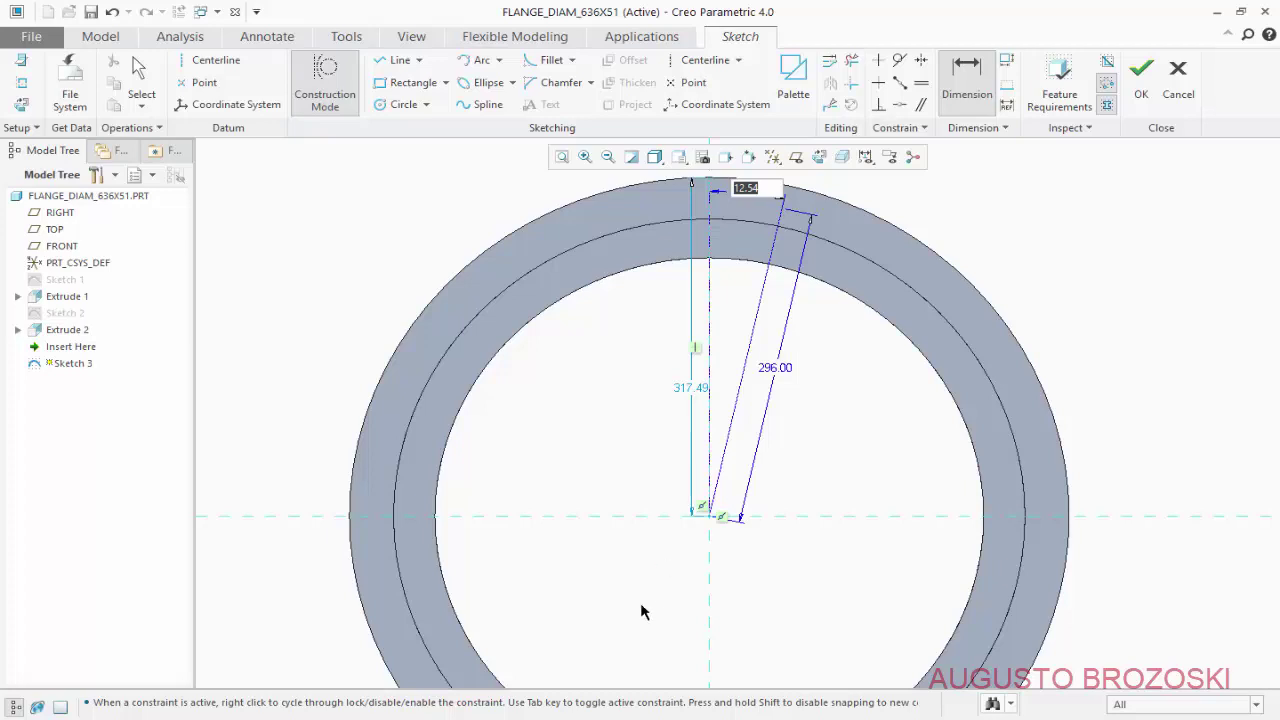
{"action": "key", "text": "alt+Tab"}
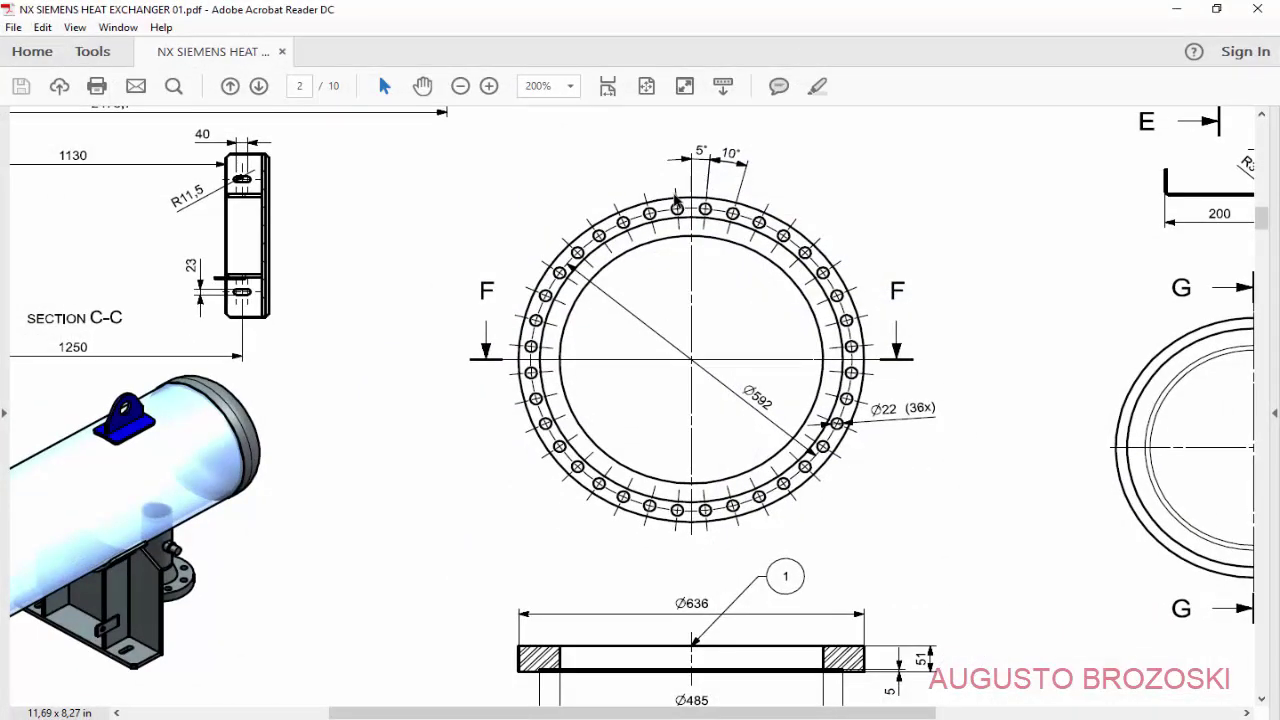
{"action": "left_click", "coordinate": [1176, 9]}
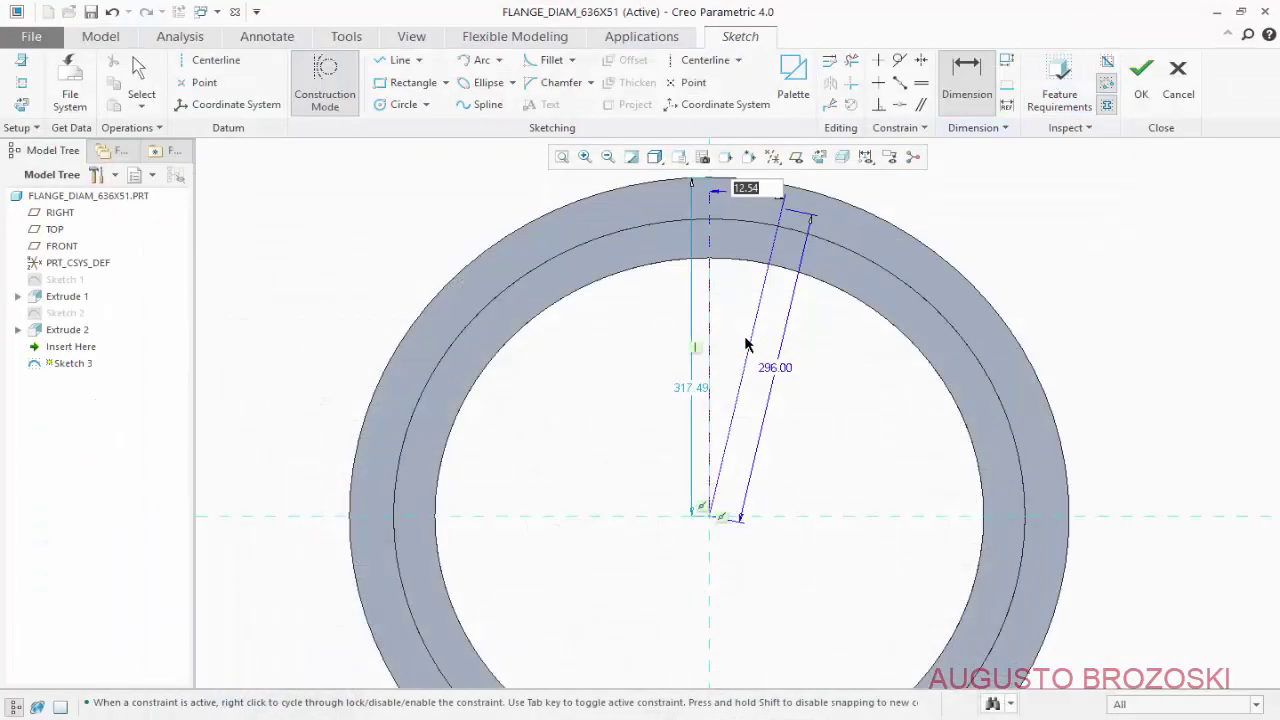
{"action": "type", "text": "5"}
{"action": "key", "text": "Return"}
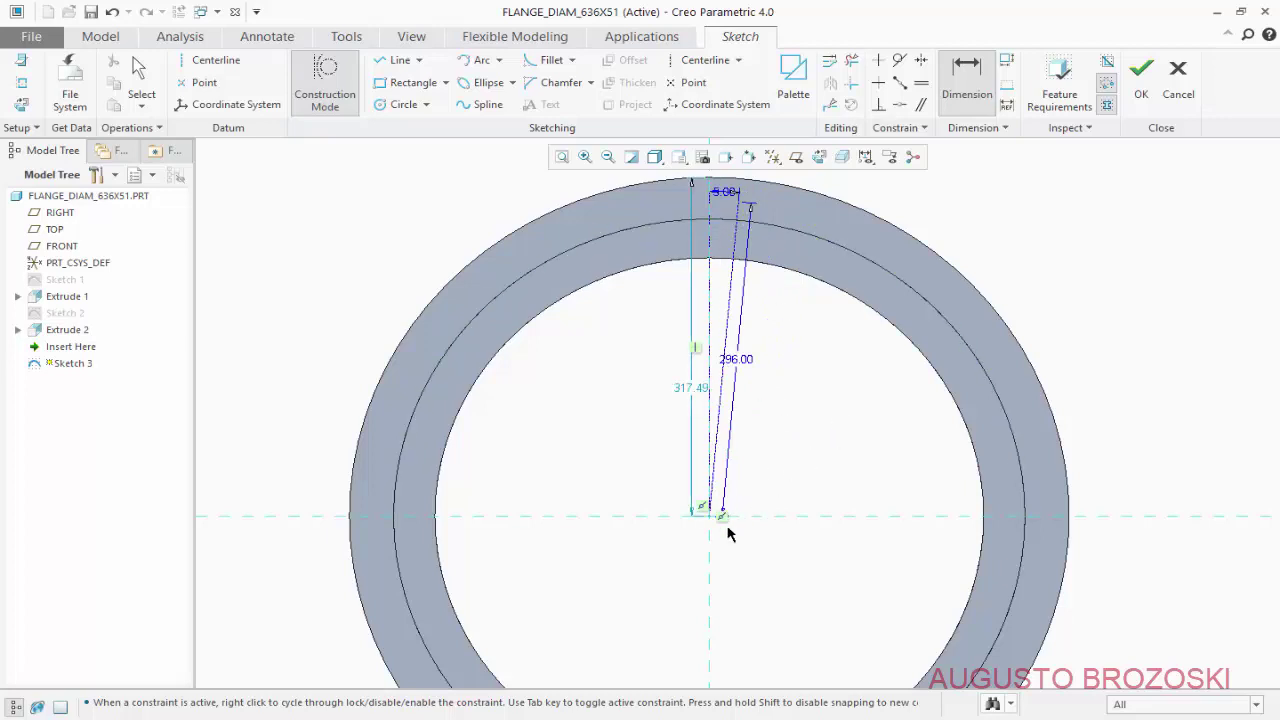
Turn off Construction Mode and sketch a circle about 25.3 mm in diameter, centred on the tilted line's outer end
{"action": "scroll", "coordinate": [745, 190], "scroll_direction": "down", "scroll_amount": 4}
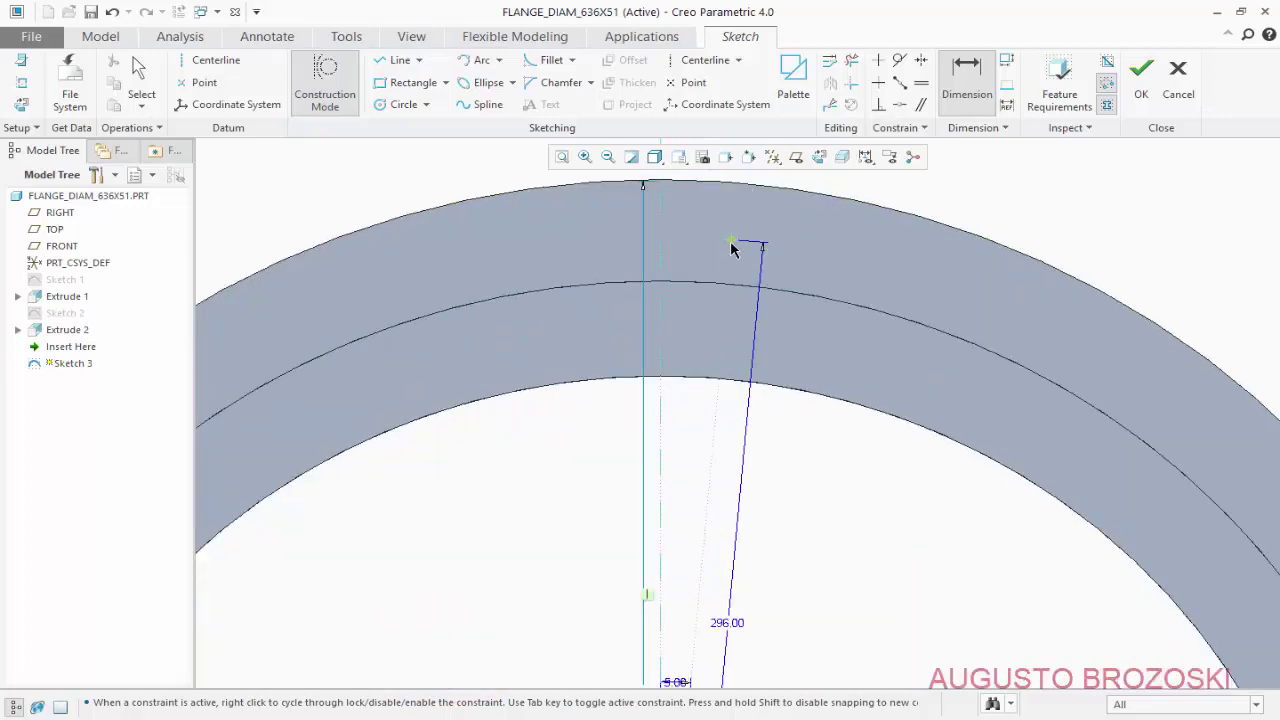
{"action": "left_click", "coordinate": [404, 104]}
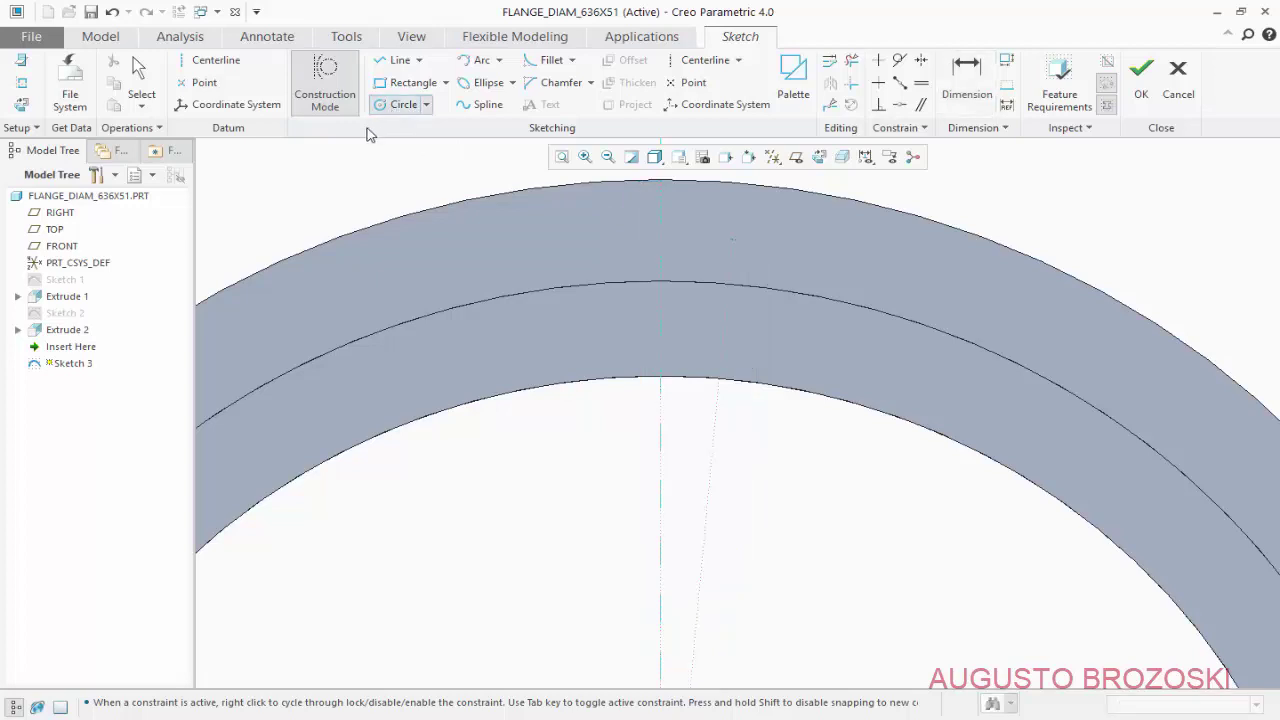
{"action": "left_click", "coordinate": [328, 95]}
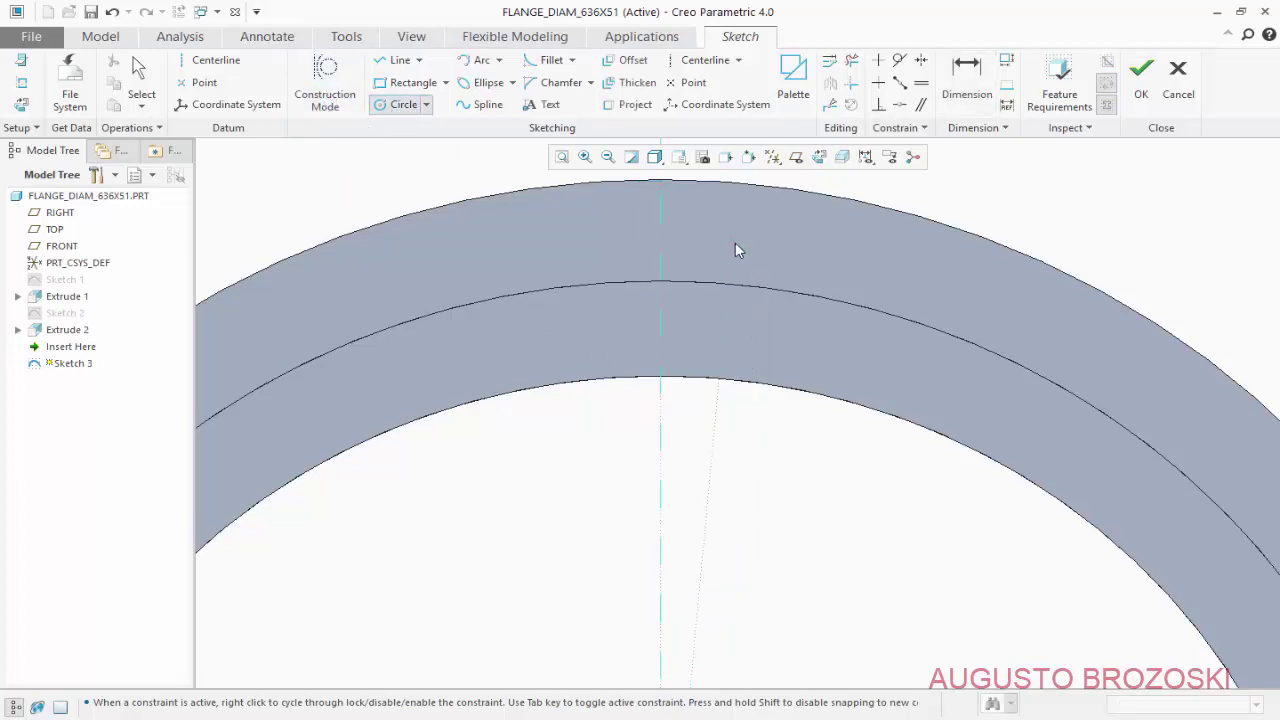
{"action": "left_click", "coordinate": [762, 265]}
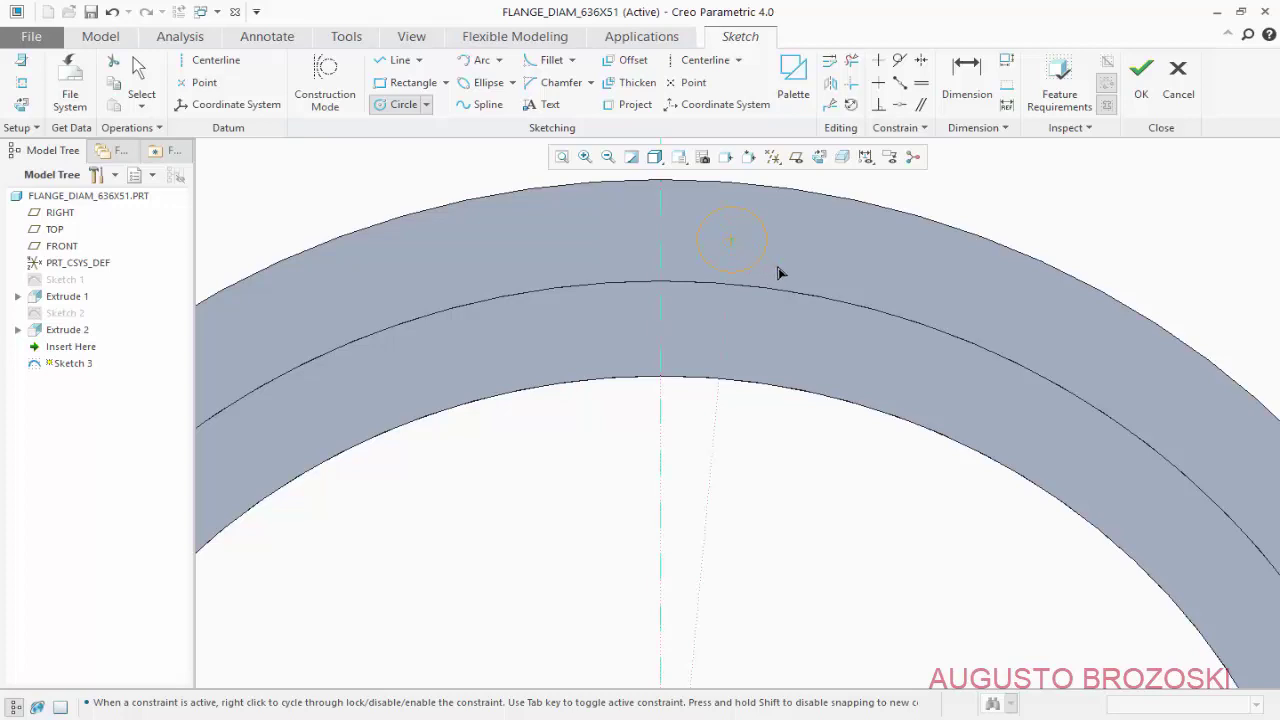
{"action": "middle_click", "coordinate": [735, 378]}
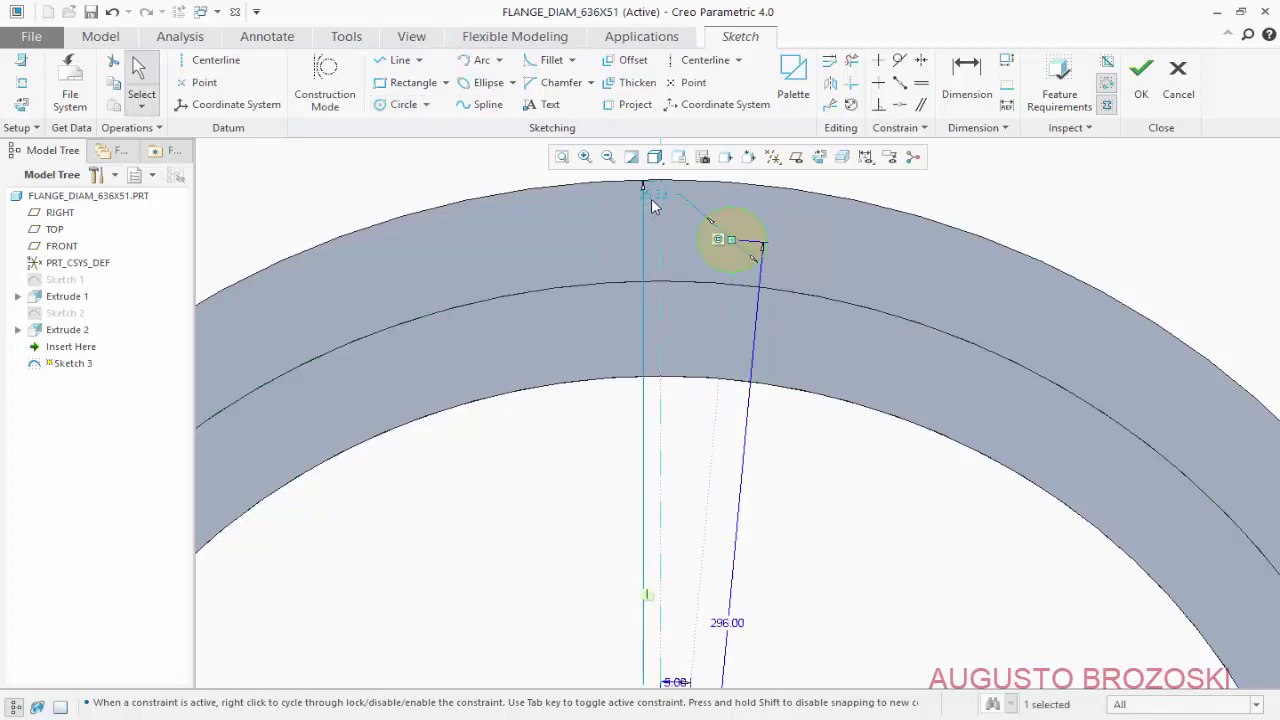
Set the circle's diameter to 22 mm, taking the bolt-hole size from the PDF drawing
{"action": "double_click", "coordinate": [650, 193]}
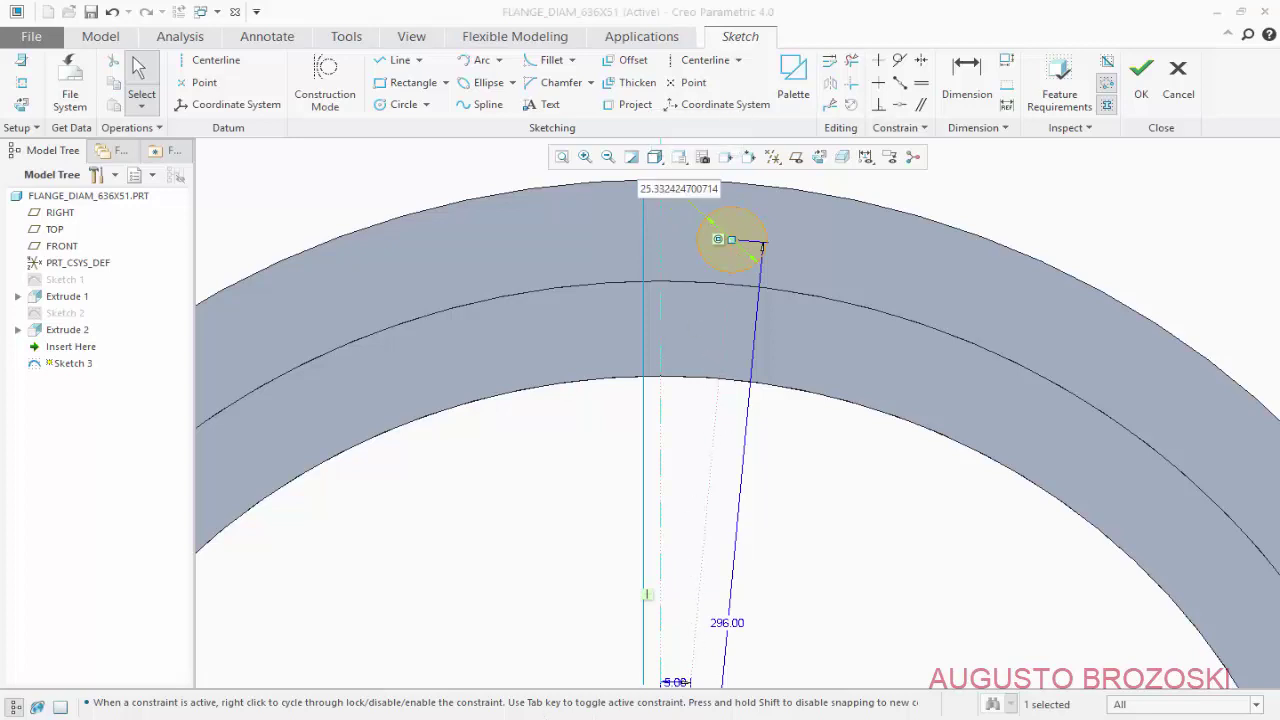
{"action": "key", "text": "alt+Tab"}
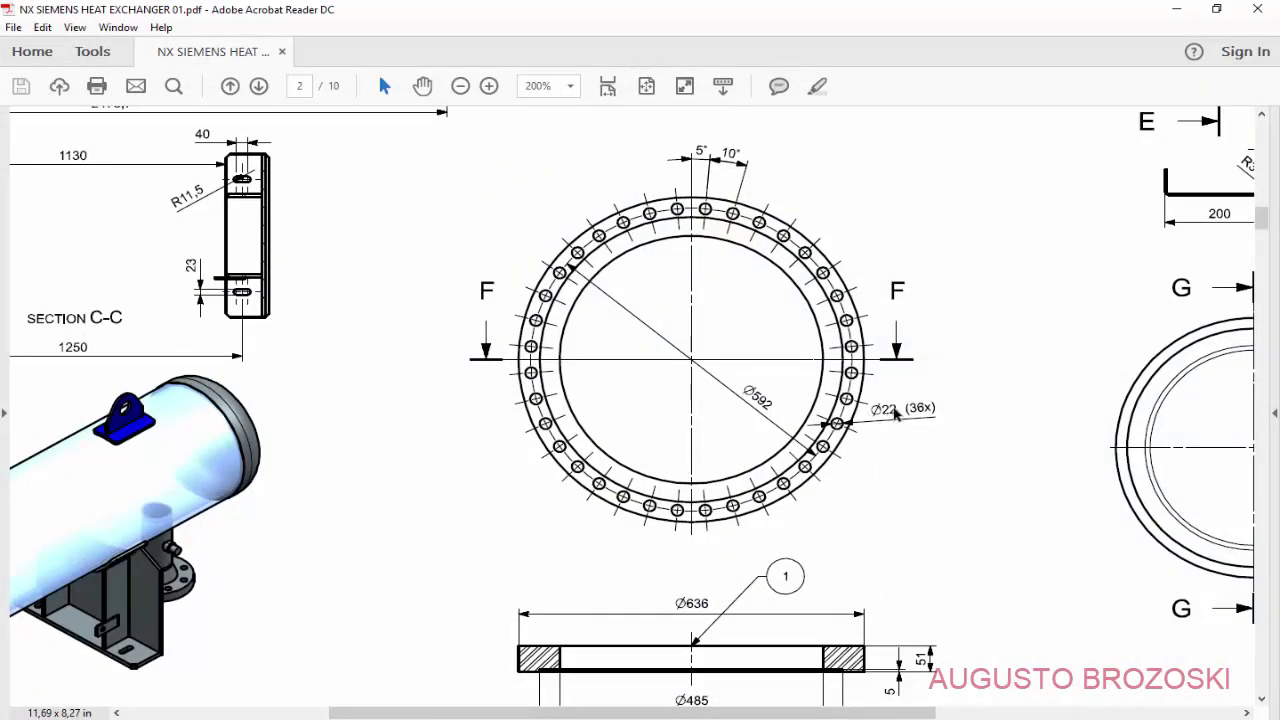
{"action": "left_click", "coordinate": [1176, 9]}
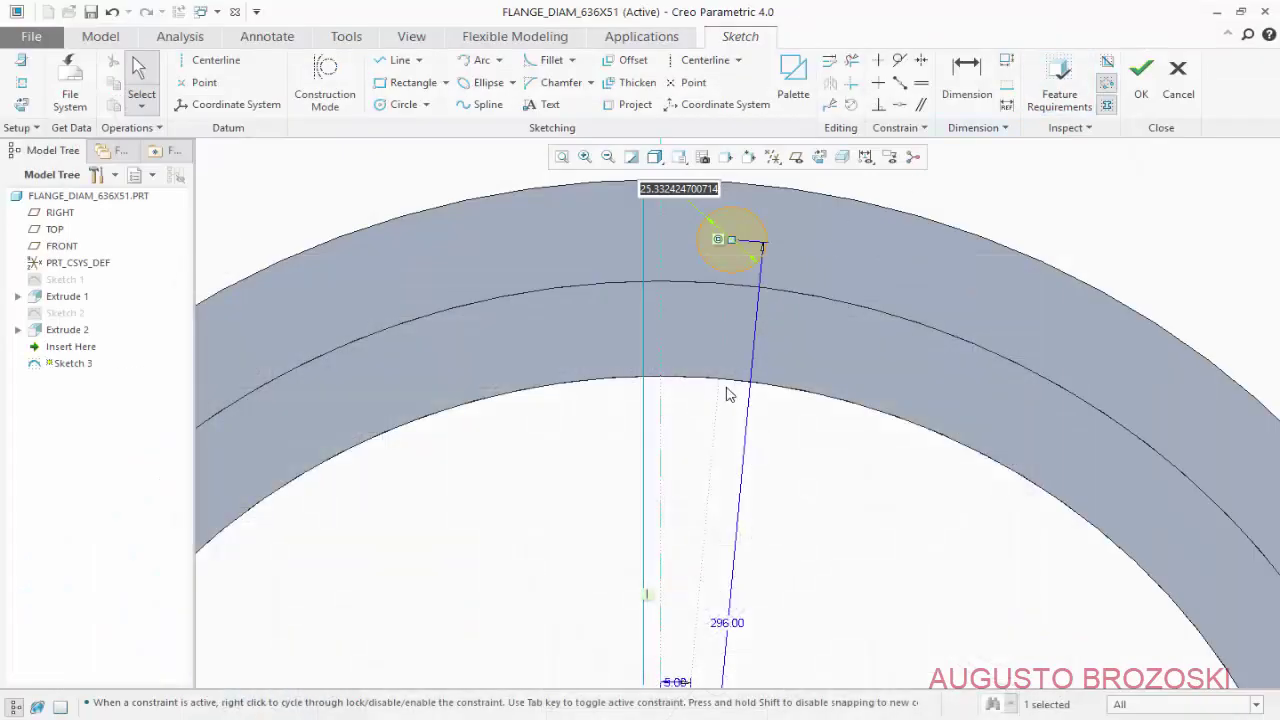
{"action": "type", "text": "22"}
{"action": "key", "text": "Return"}
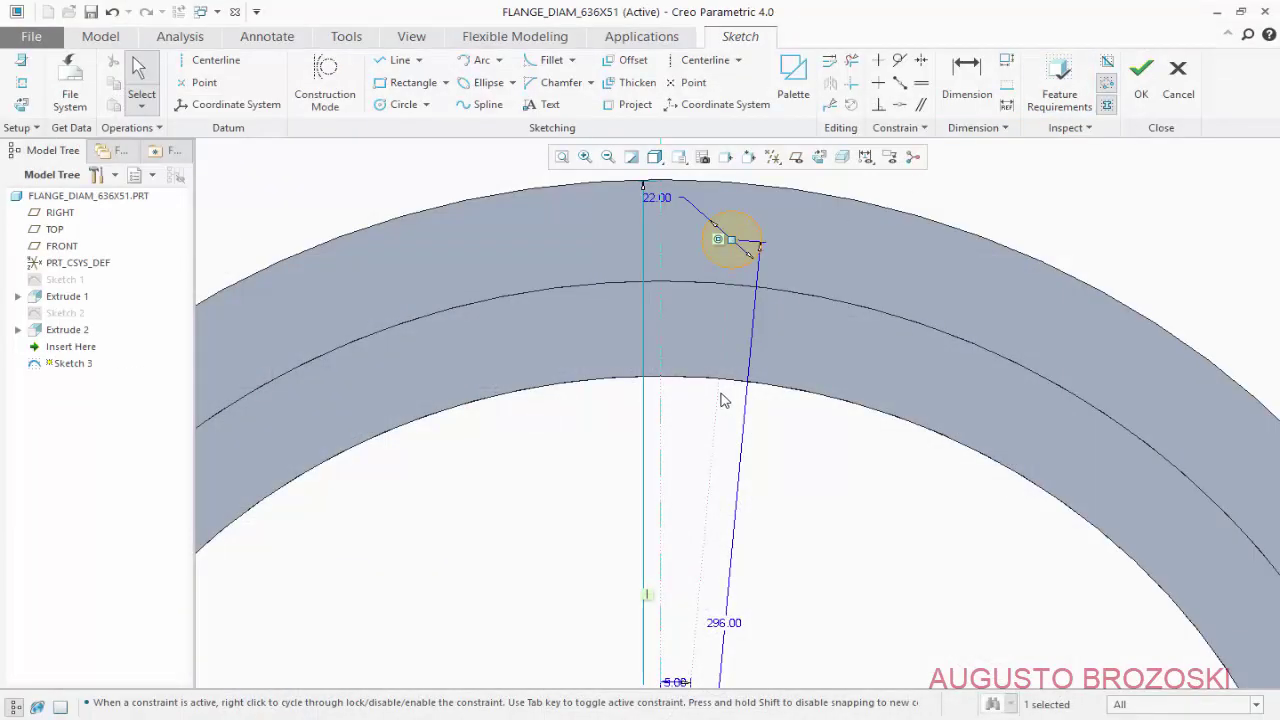
Finish the bolt-hole sketch and return the model to Standard Orientation
{"action": "scroll", "coordinate": [737, 400], "scroll_direction": "down", "scroll_amount": 5}
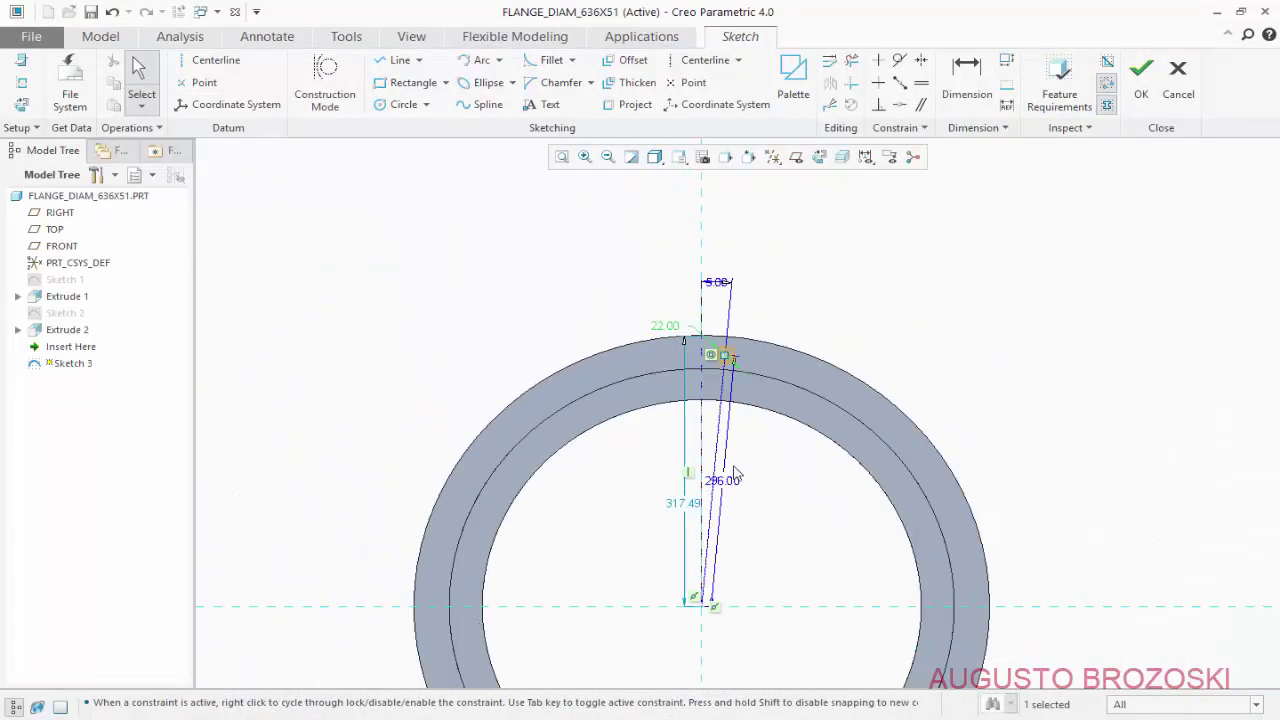
{"action": "scroll", "coordinate": [712, 362], "scroll_direction": "up", "scroll_amount": 2}
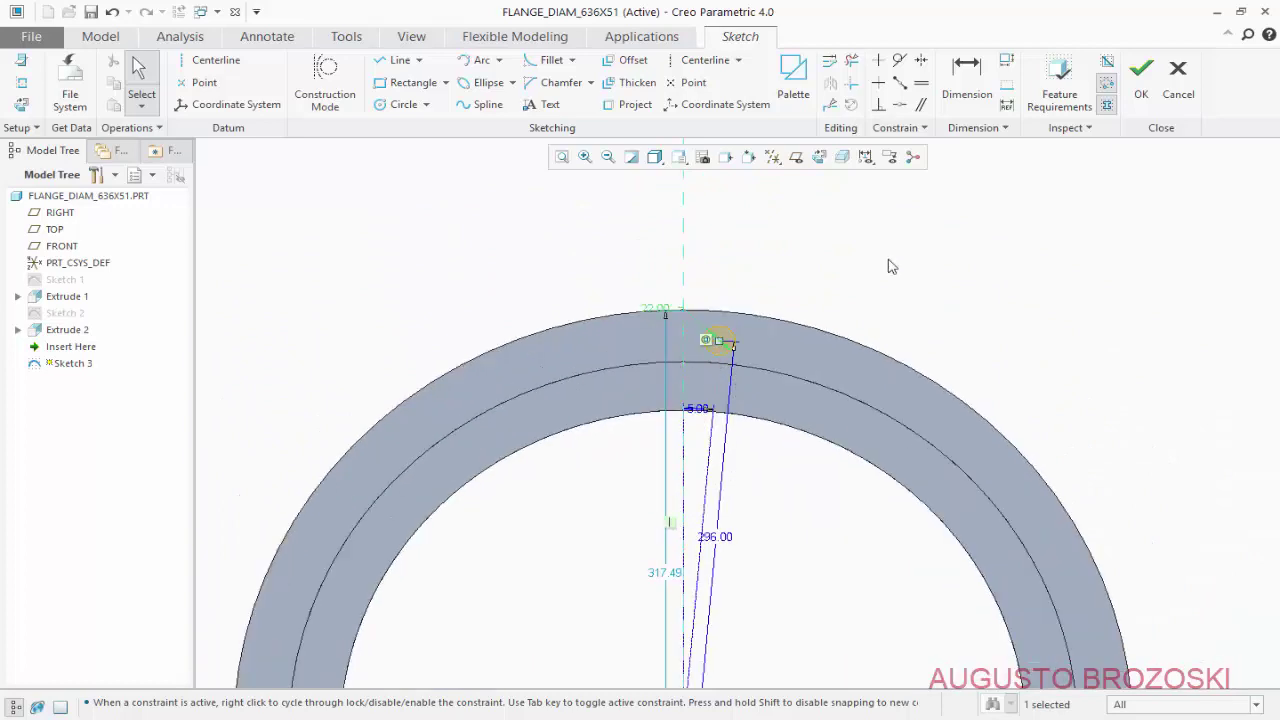
{"action": "left_click", "coordinate": [1142, 88]}
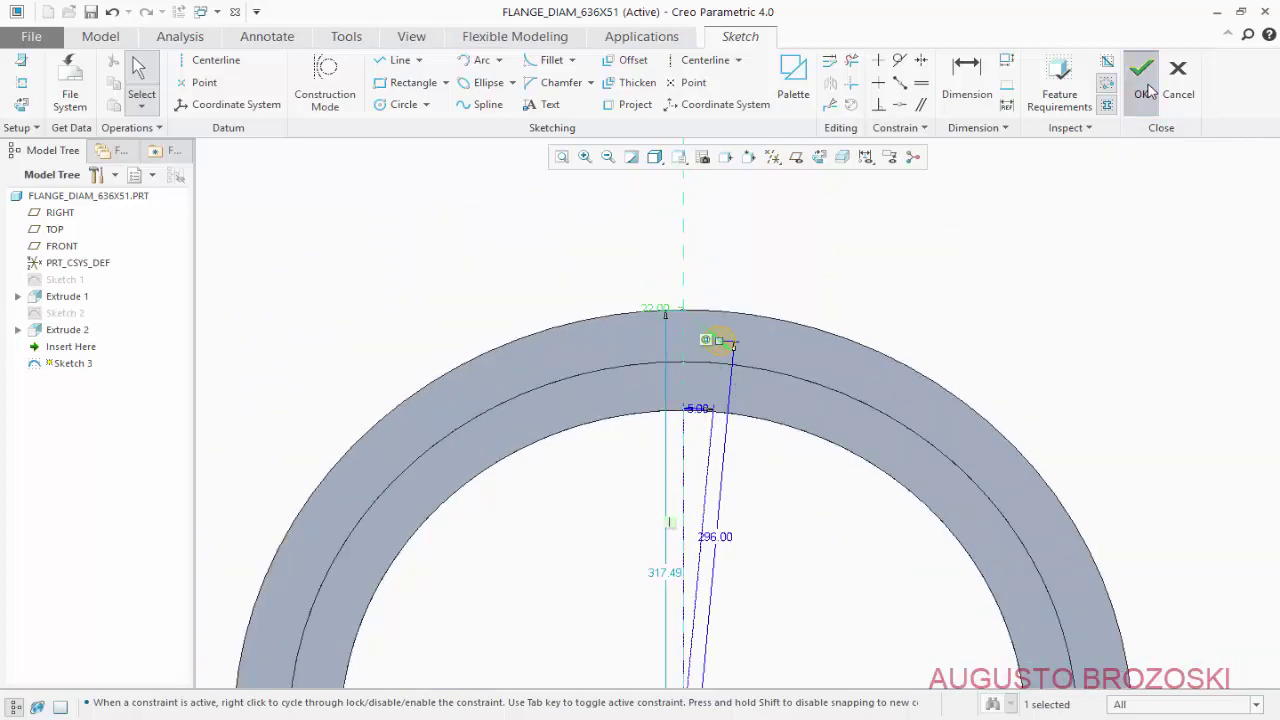
{"action": "left_click", "coordinate": [726, 158]}
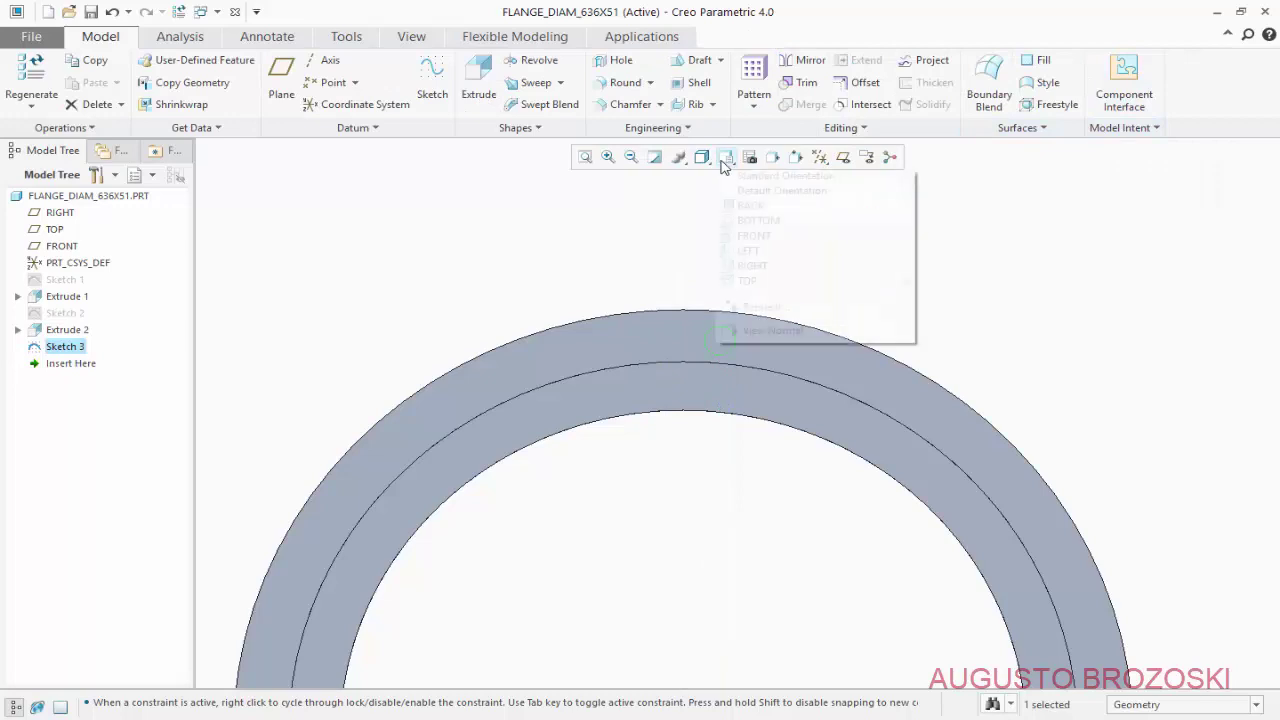
{"action": "left_click", "coordinate": [740, 176]}
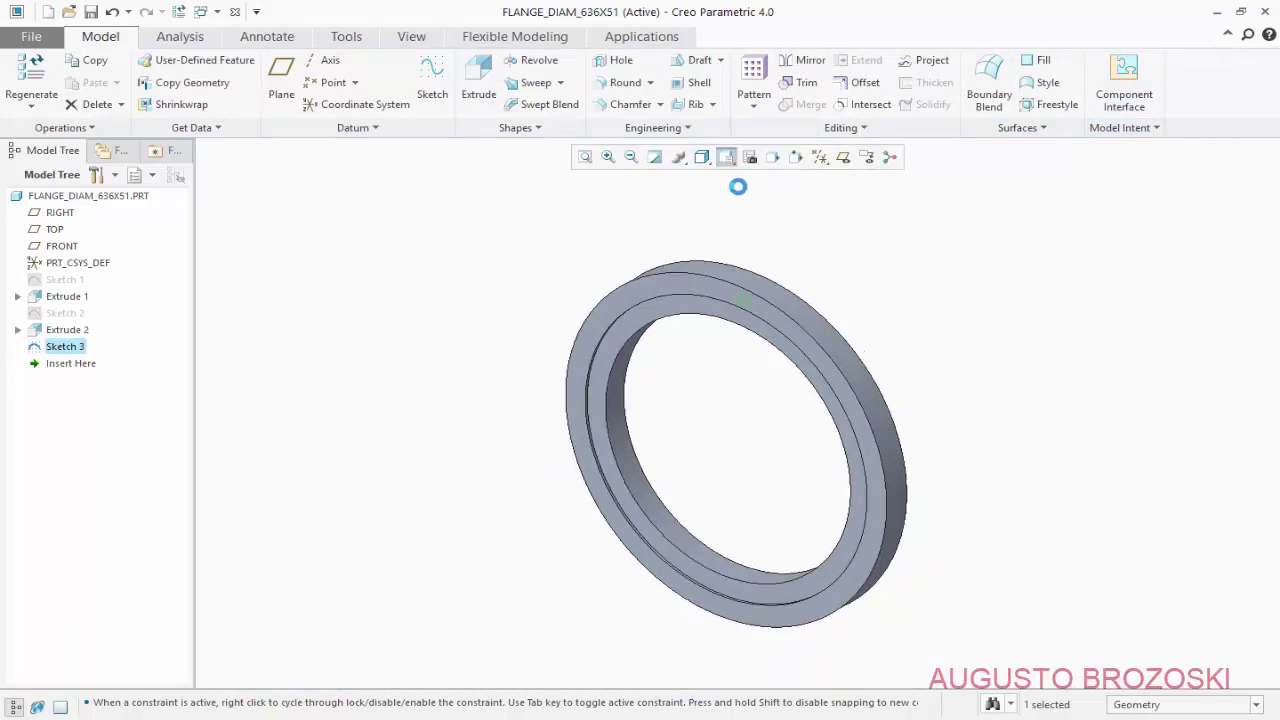
Set up an Extrude of the 22 mm circle that removes material, reversed into the ring, with its depth reaching the next surface
{"action": "left_click", "coordinate": [479, 92]}
{"action": "scroll", "coordinate": [676, 320], "scroll_direction": "down", "scroll_amount": 5}
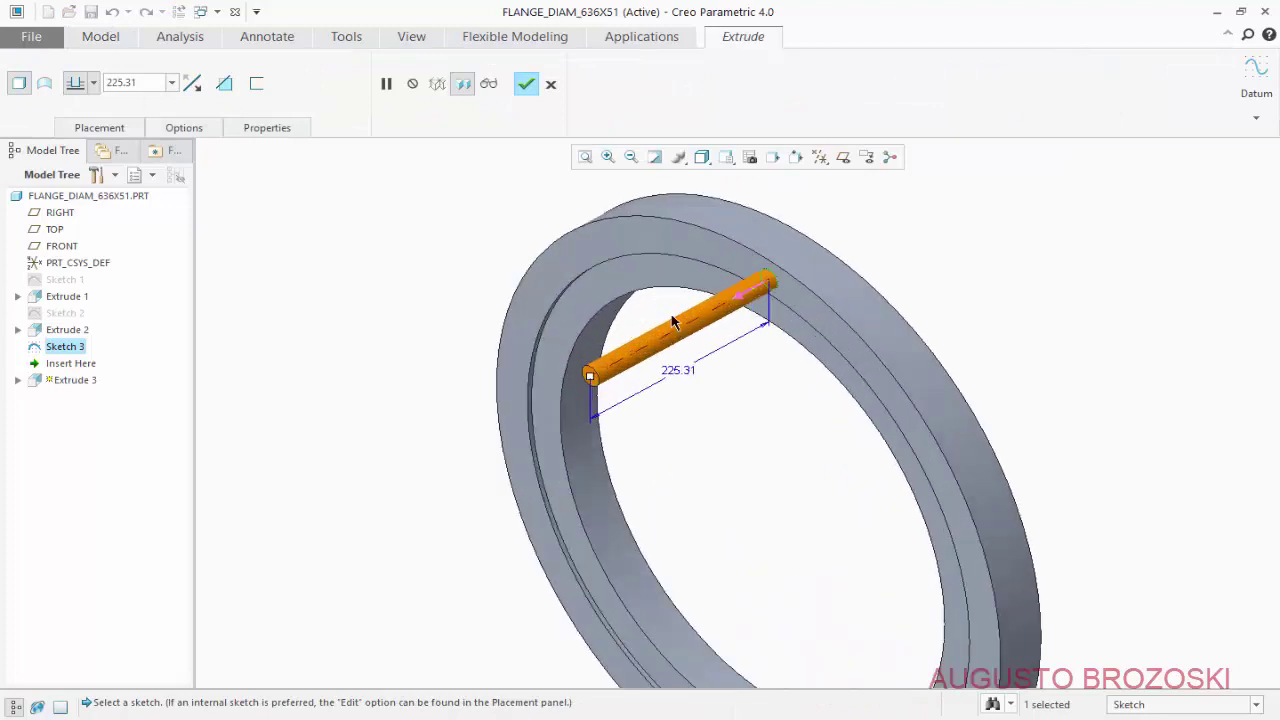
{"action": "scroll", "coordinate": [626, 290], "scroll_direction": "down", "scroll_amount": 2}
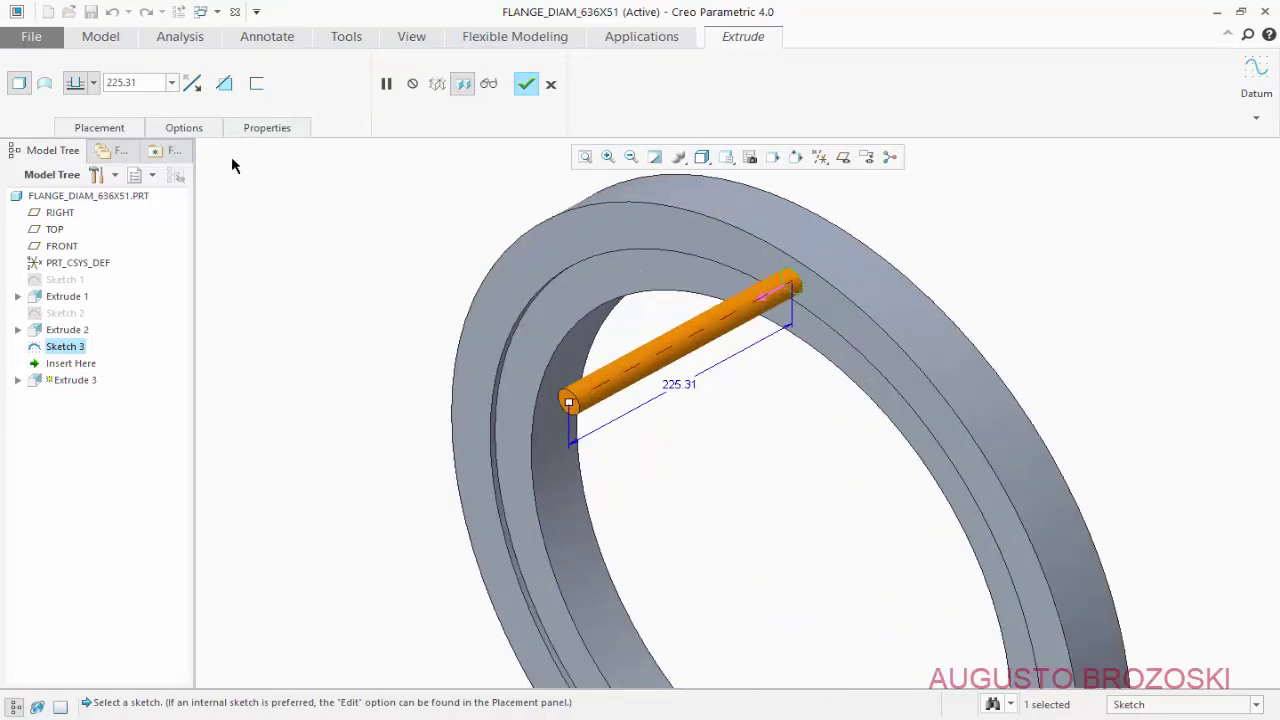
{"action": "left_click", "coordinate": [224, 86]}
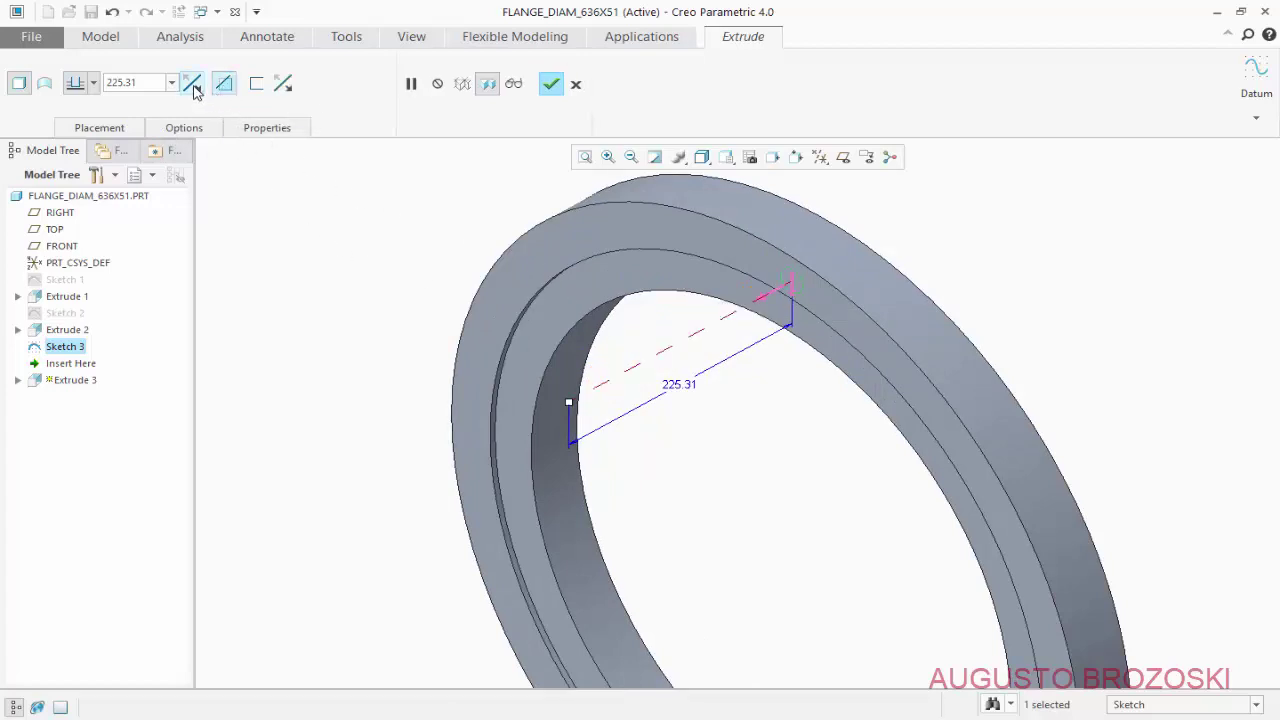
{"action": "left_click", "coordinate": [193, 86]}
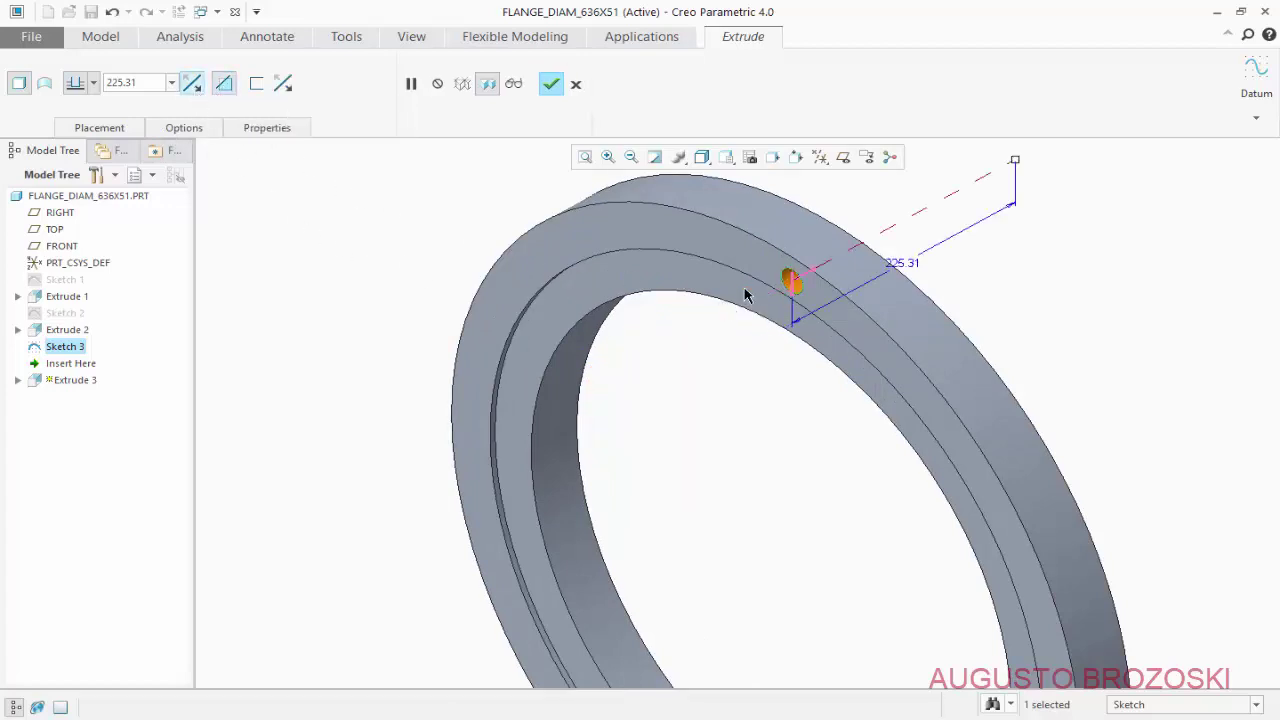
{"action": "left_click", "coordinate": [95, 86]}
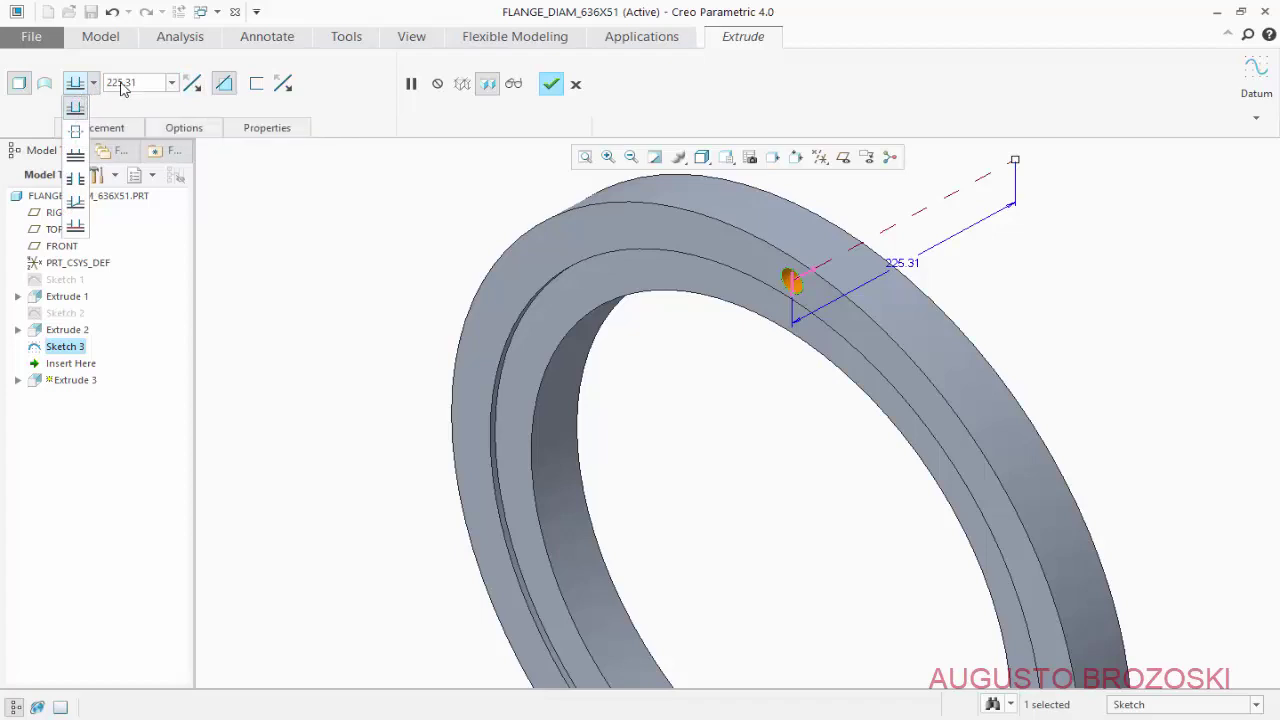
{"action": "left_click", "coordinate": [75, 157]}
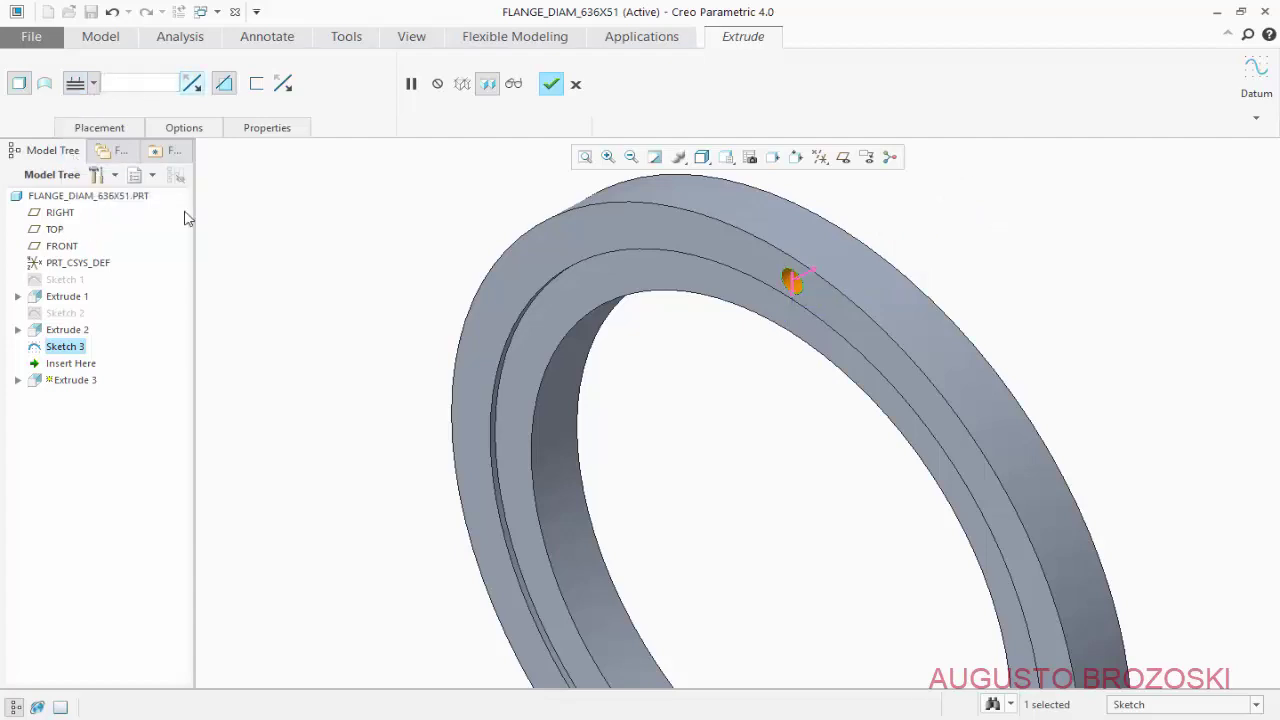
Check the hole preview from the flange's back face, complete the cut in Standard Orientation, and save the part
{"action": "scroll", "coordinate": [794, 306], "scroll_direction": "up", "scroll_amount": 4}
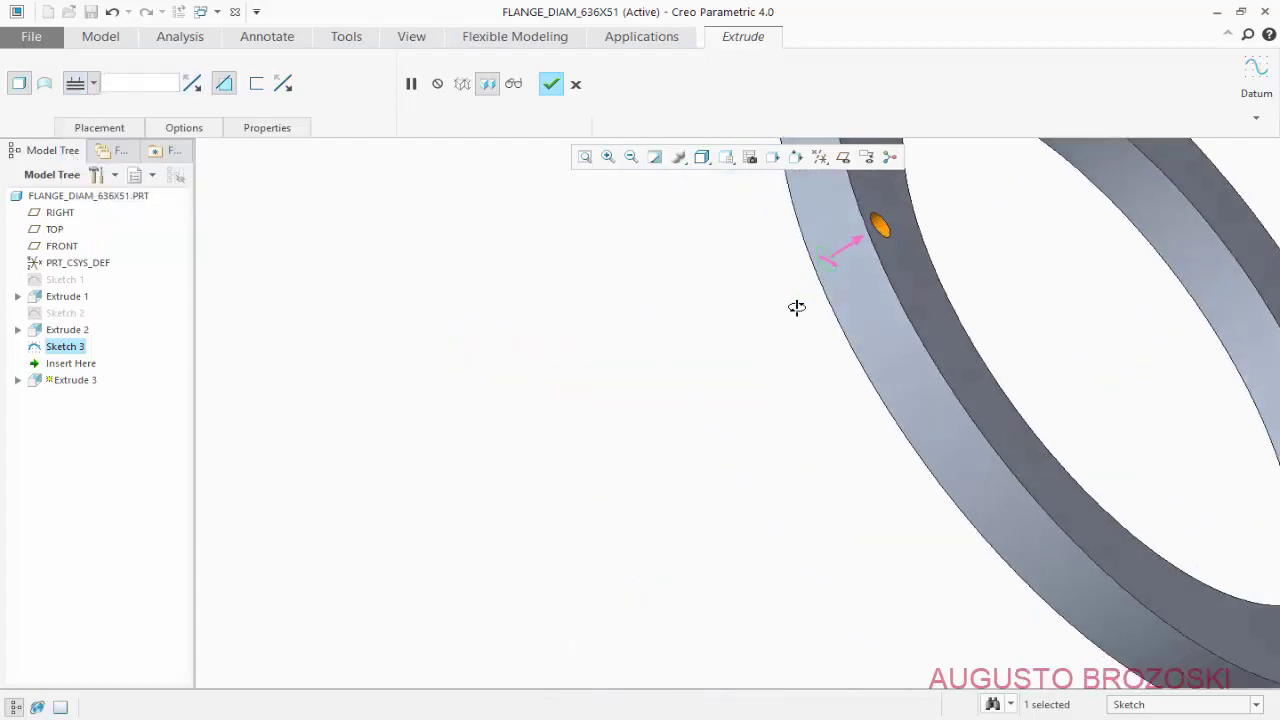
{"action": "scroll", "coordinate": [908, 192], "scroll_direction": "up", "scroll_amount": 4}
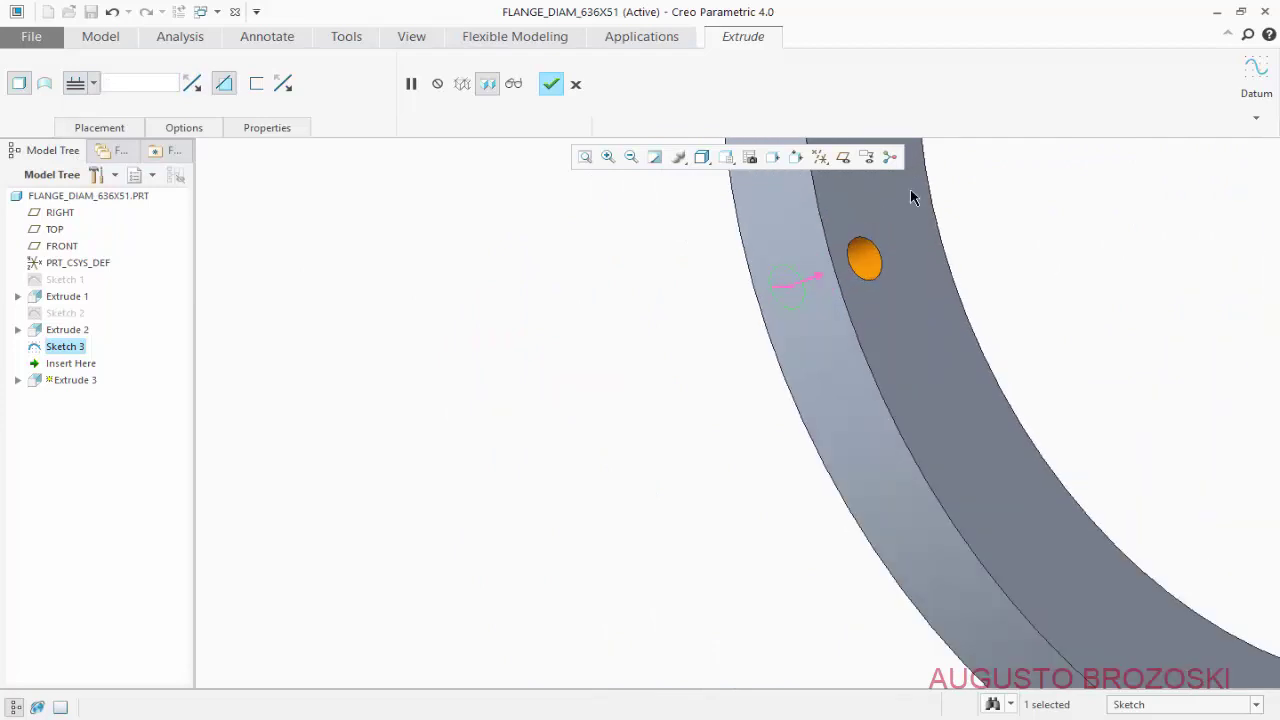
{"action": "left_click", "coordinate": [726, 157]}
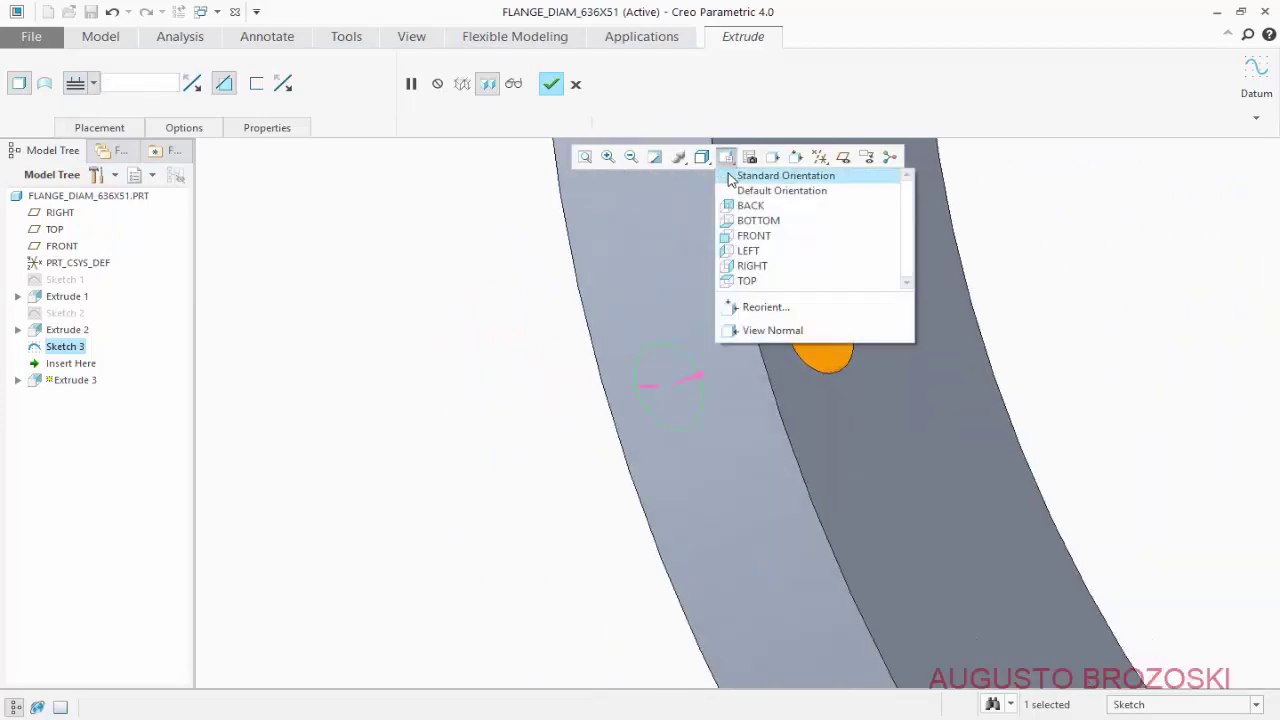
{"action": "left_click", "coordinate": [736, 177]}
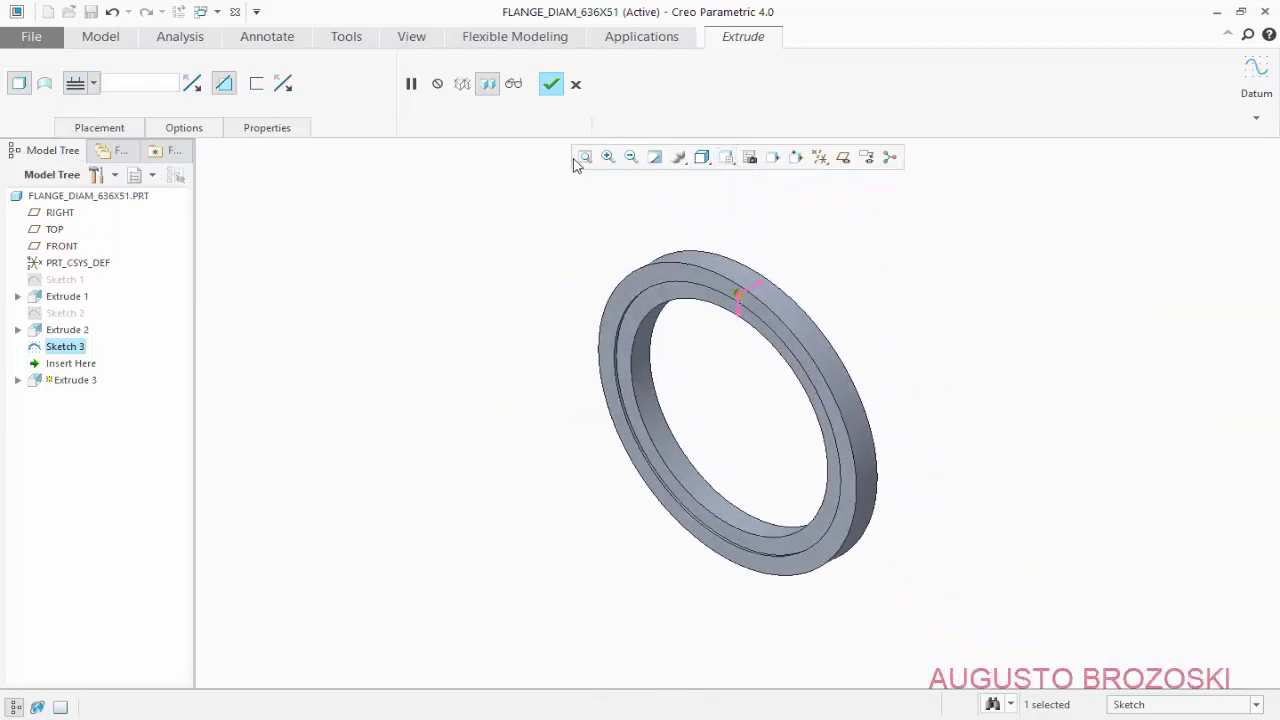
{"action": "left_click", "coordinate": [551, 84]}
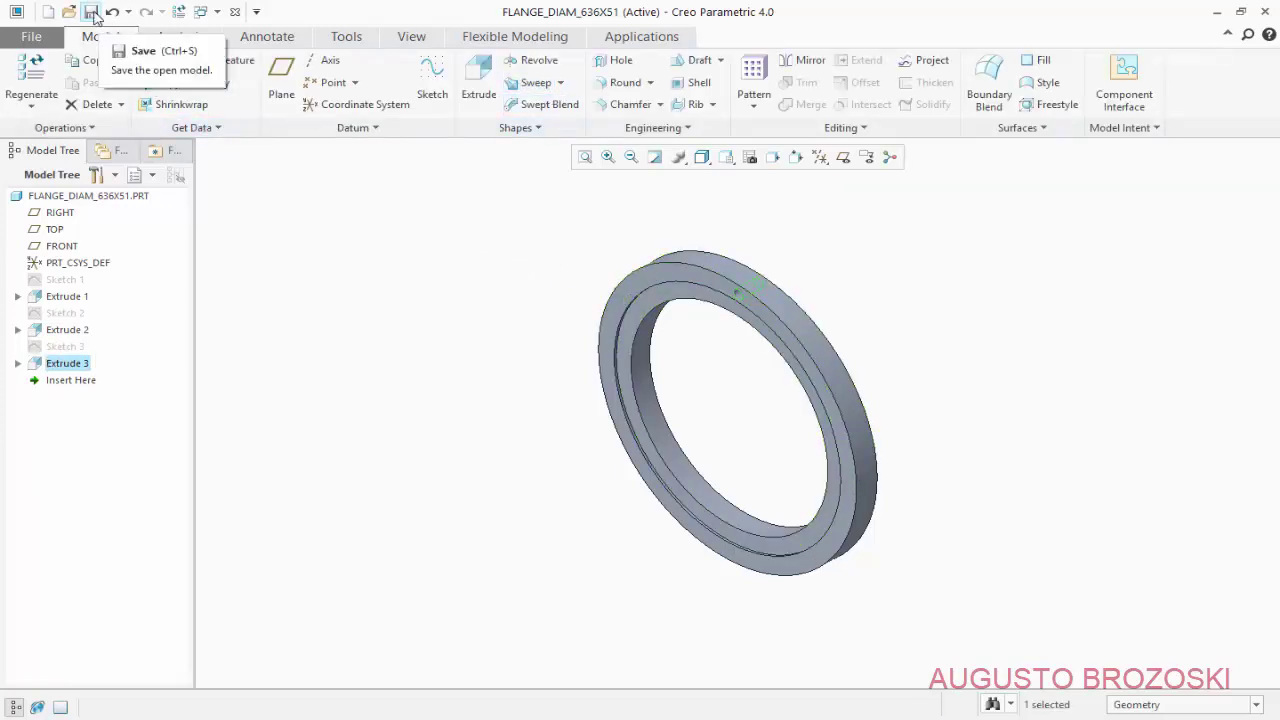
{"action": "left_click", "coordinate": [90, 12]}
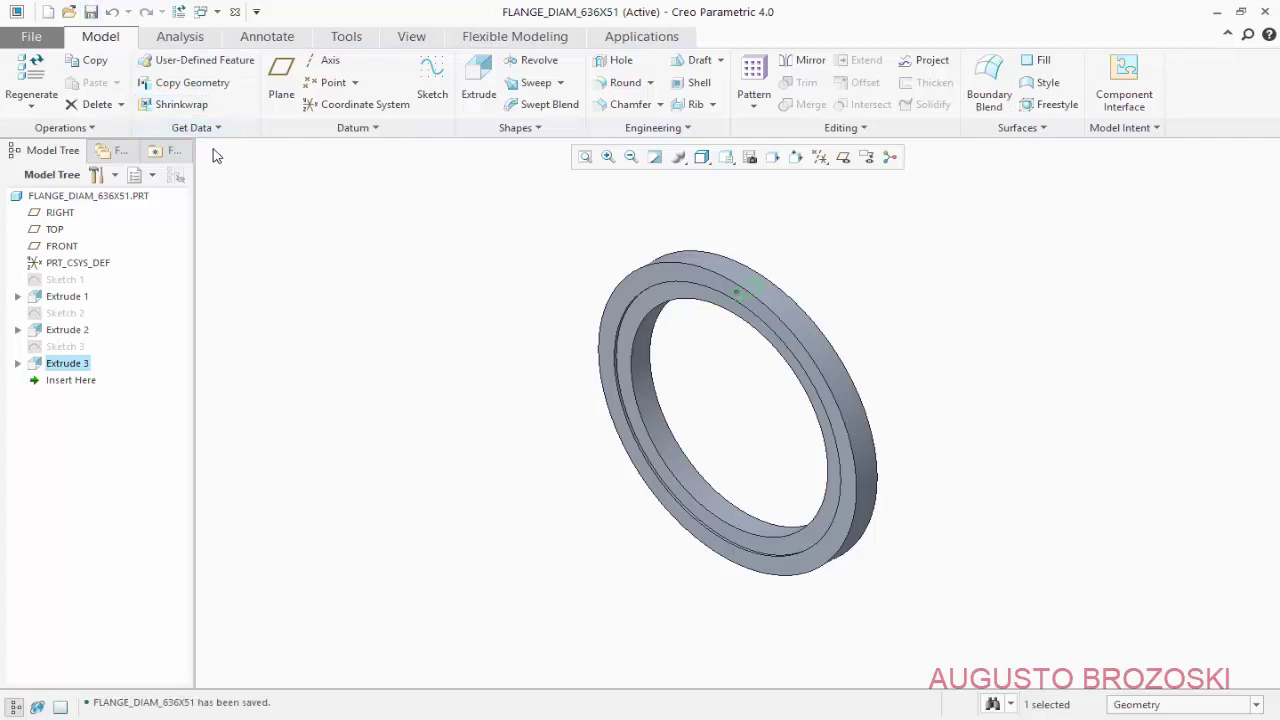
Start an Axis pattern of the bolt-hole cut, turn on axis display, and pick the ring's central axis as the pattern center
{"action": "left_click", "coordinate": [755, 106]}
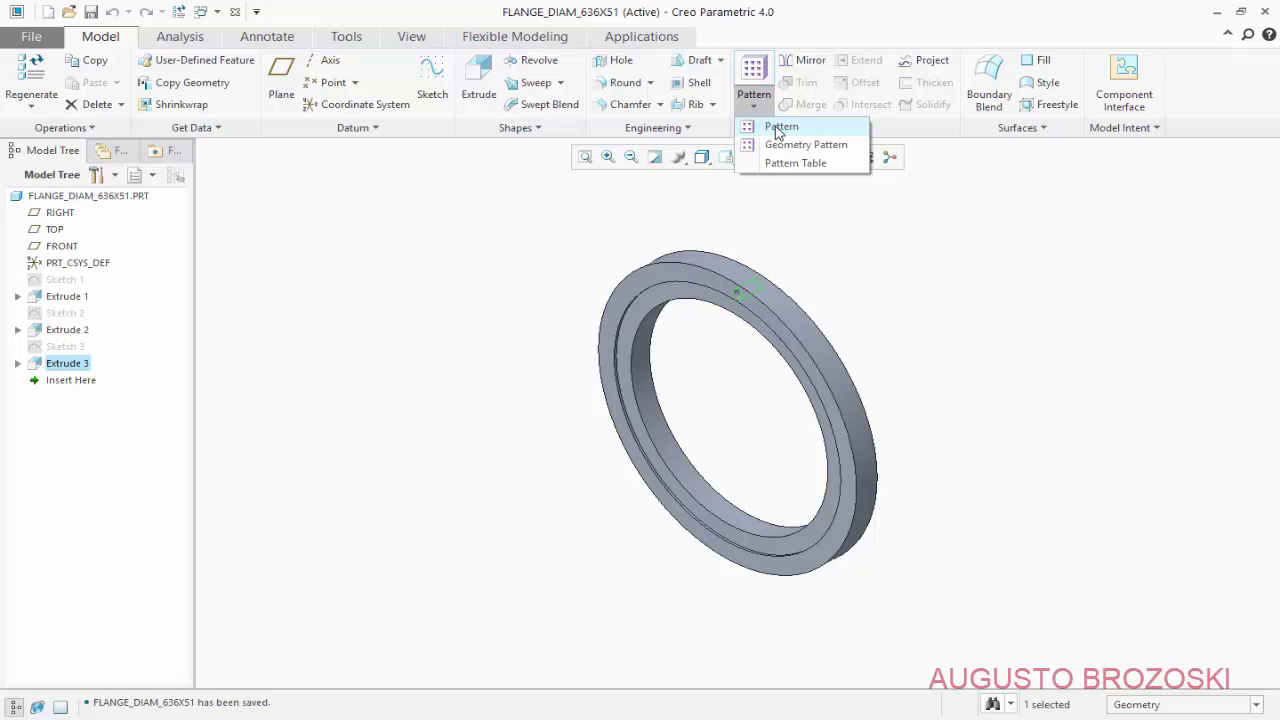
{"action": "left_click", "coordinate": [779, 128]}
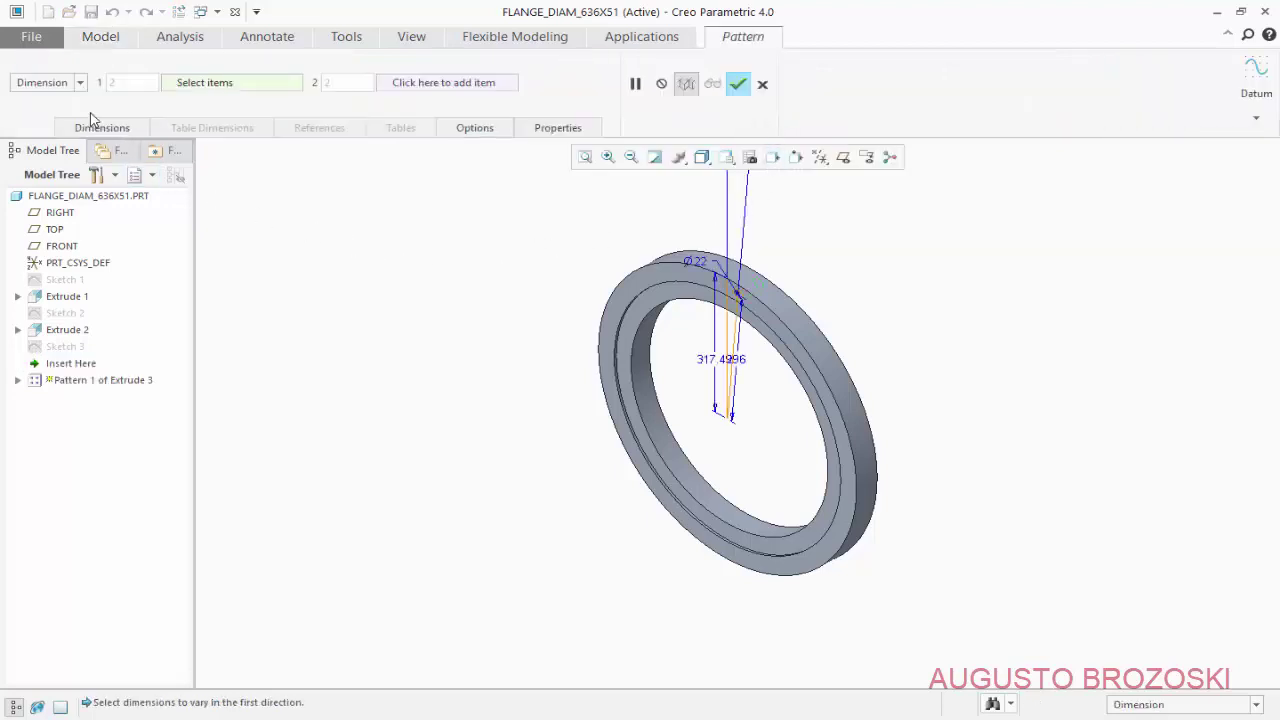
{"action": "left_click", "coordinate": [80, 83]}
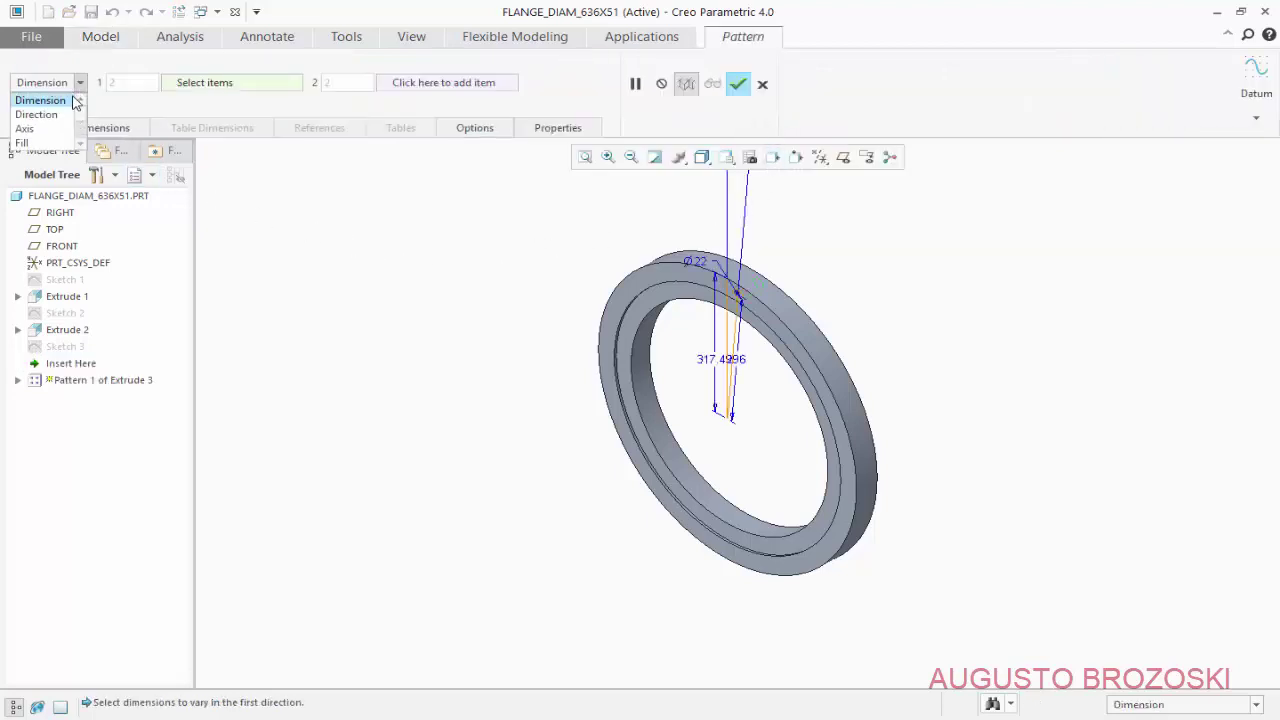
{"action": "left_click", "coordinate": [25, 129]}
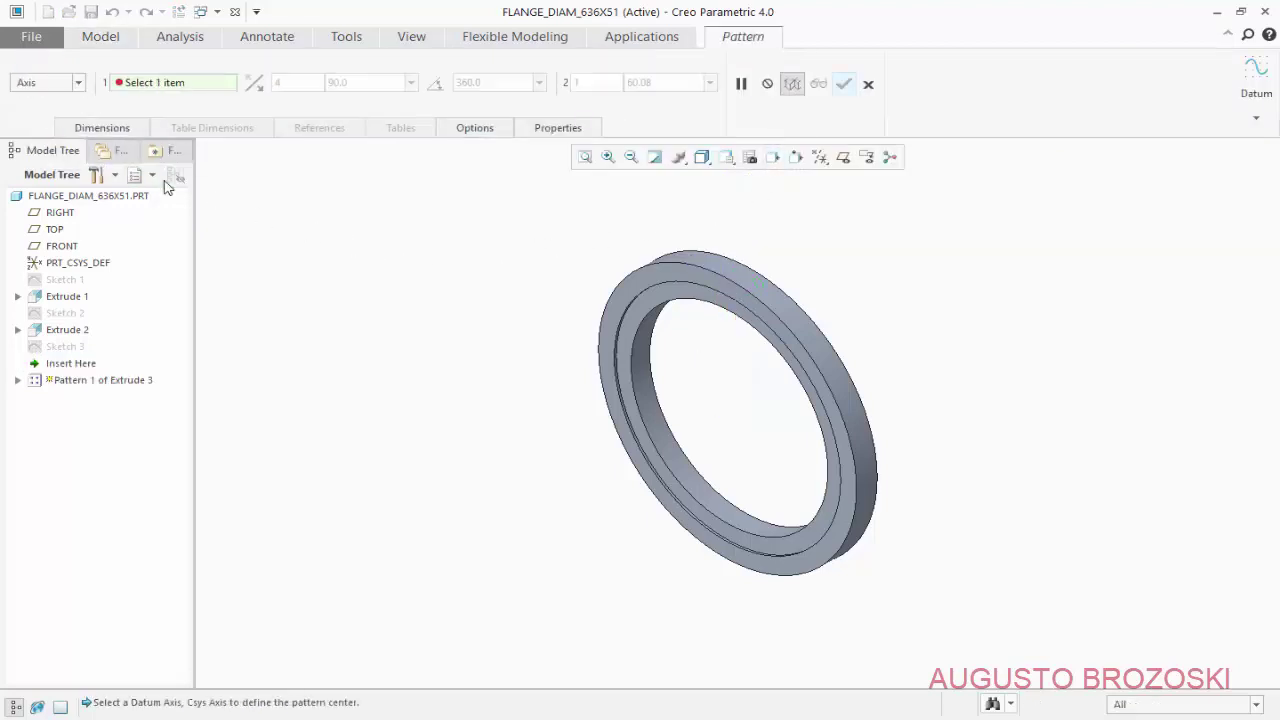
{"action": "left_click", "coordinate": [820, 157]}
{"action": "left_click", "coordinate": [819, 195]}
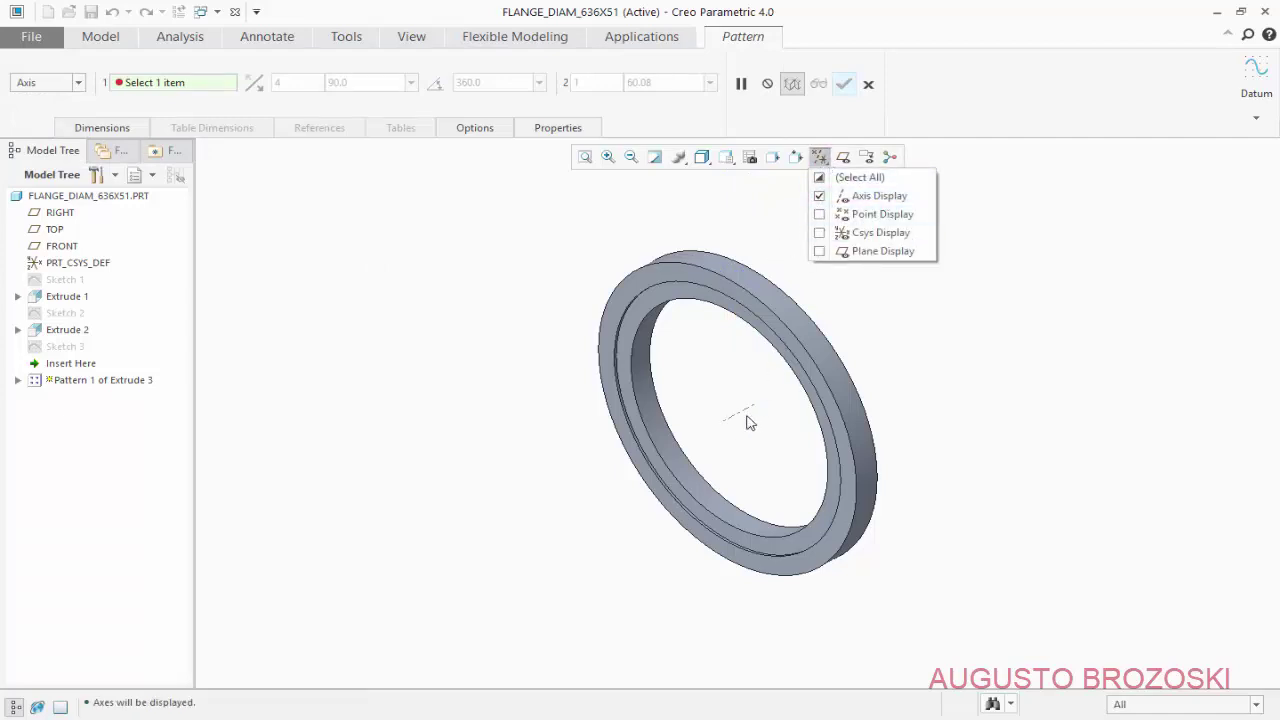
{"action": "left_click", "coordinate": [724, 225]}
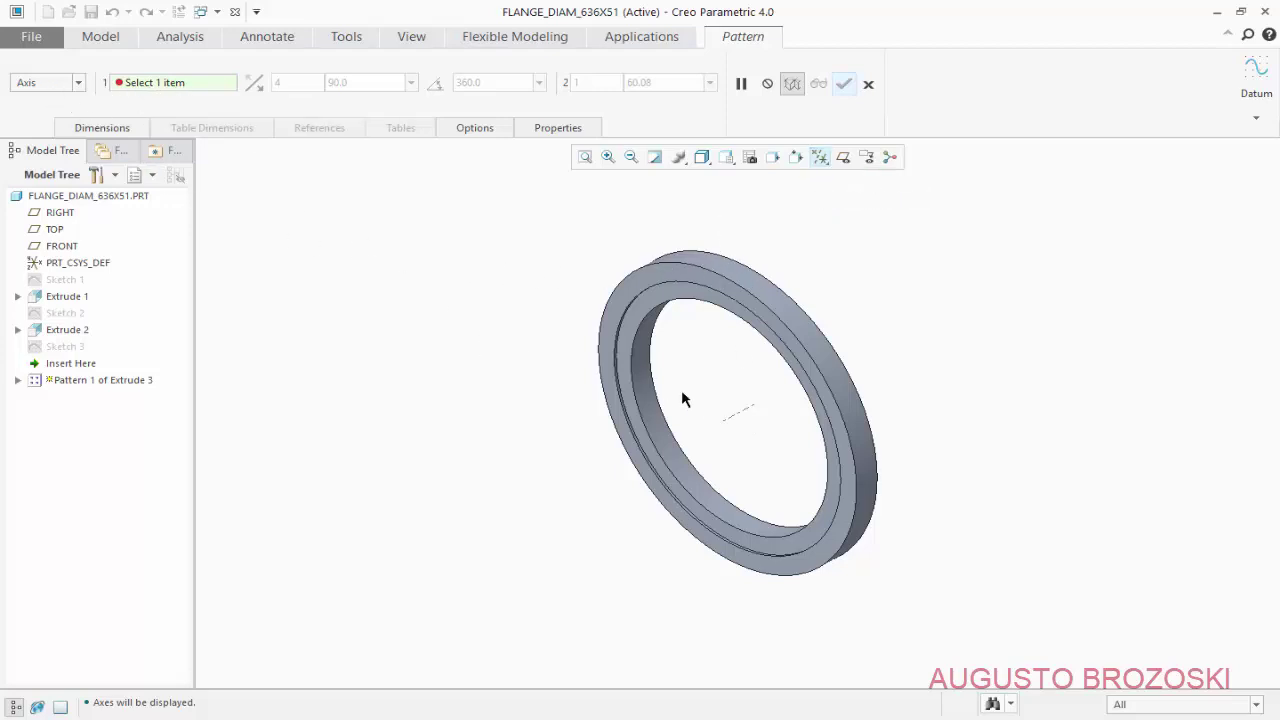
{"action": "left_click", "coordinate": [732, 421]}
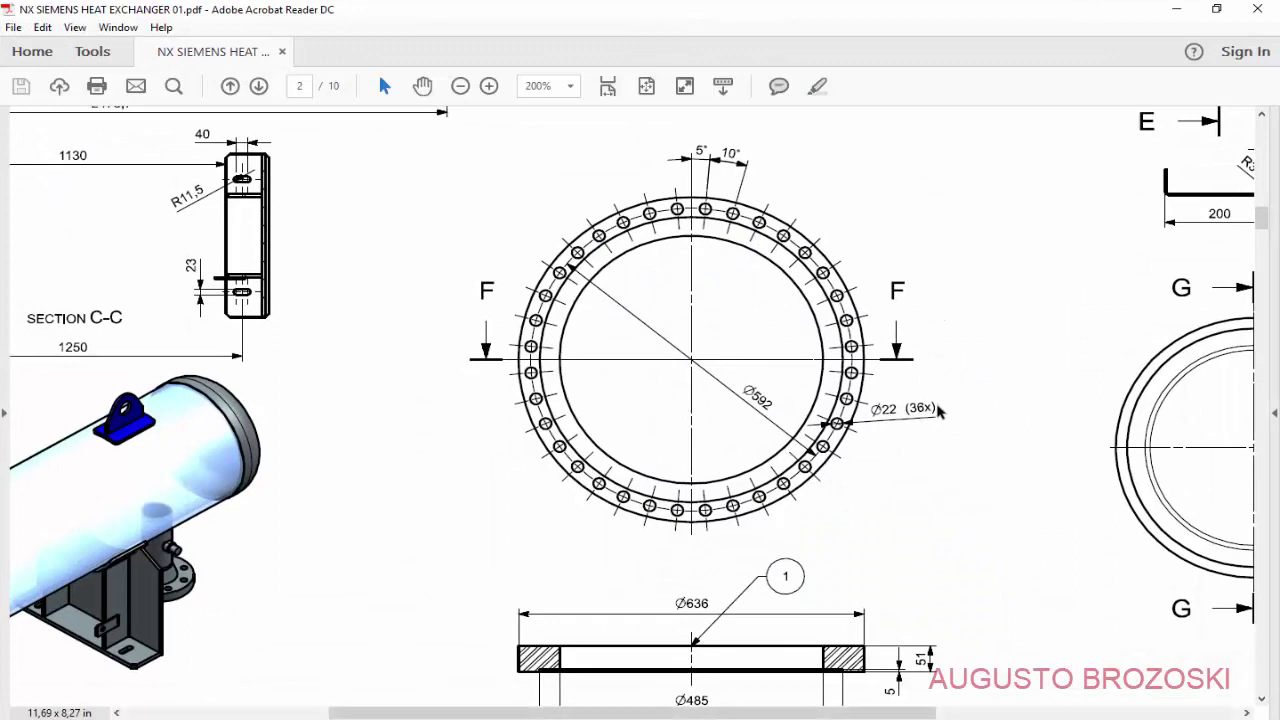
Set the axis pattern to 36 members spaced 10 degrees apart, matching the hole layout in the PDF drawing
{"action": "left_click", "coordinate": [1174, 10]}
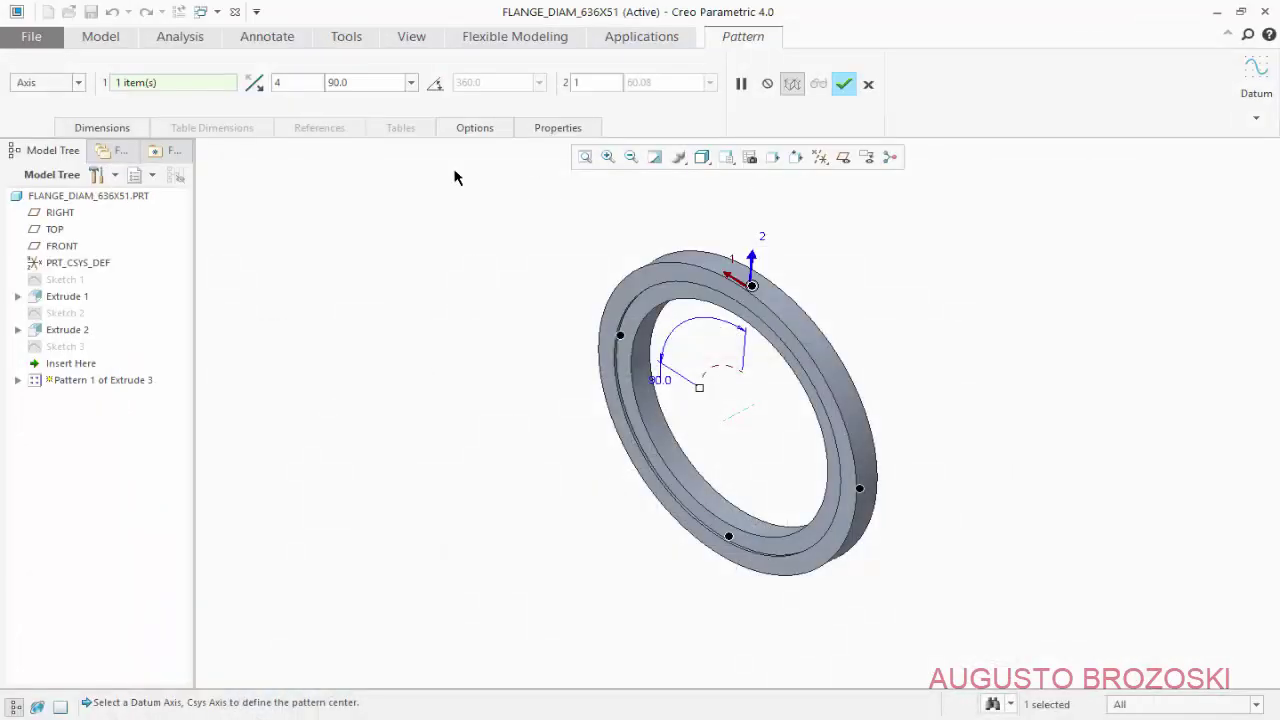
{"action": "double_click", "coordinate": [299, 82]}
{"action": "type", "text": "36"}
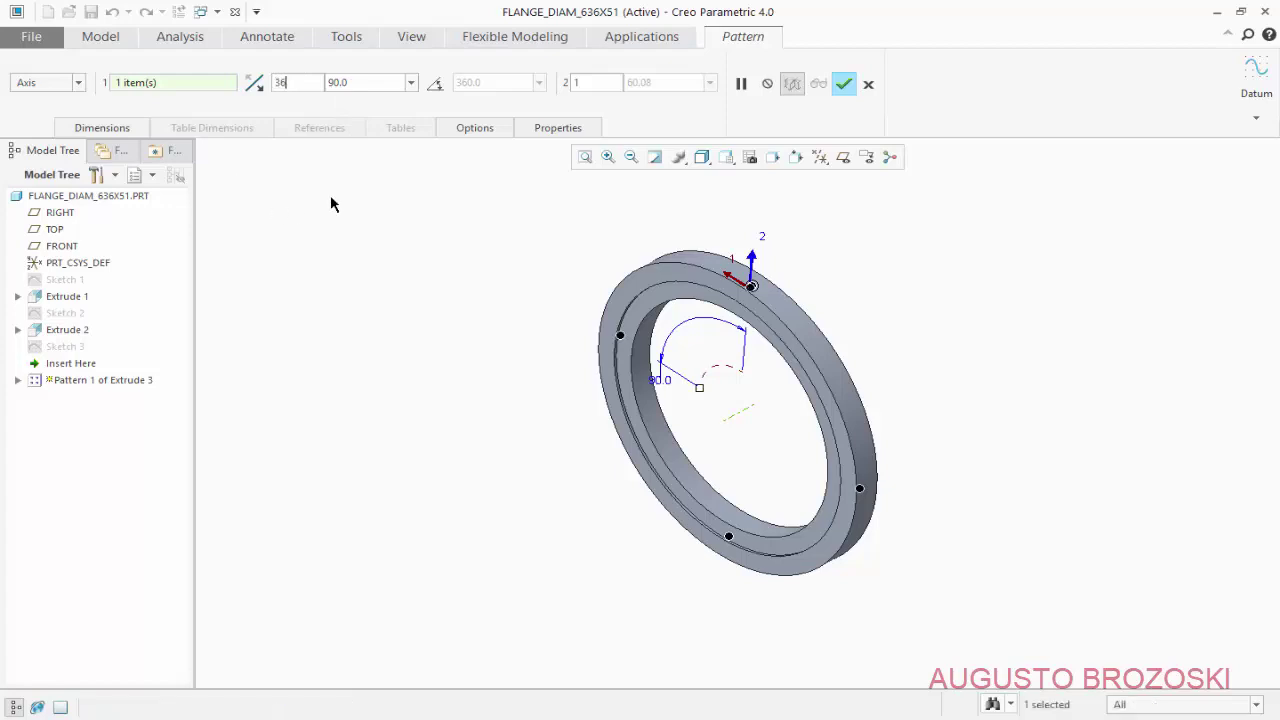
{"action": "double_click", "coordinate": [351, 84]}
{"action": "type", "text": "10"}
{"action": "key", "text": "Return"}
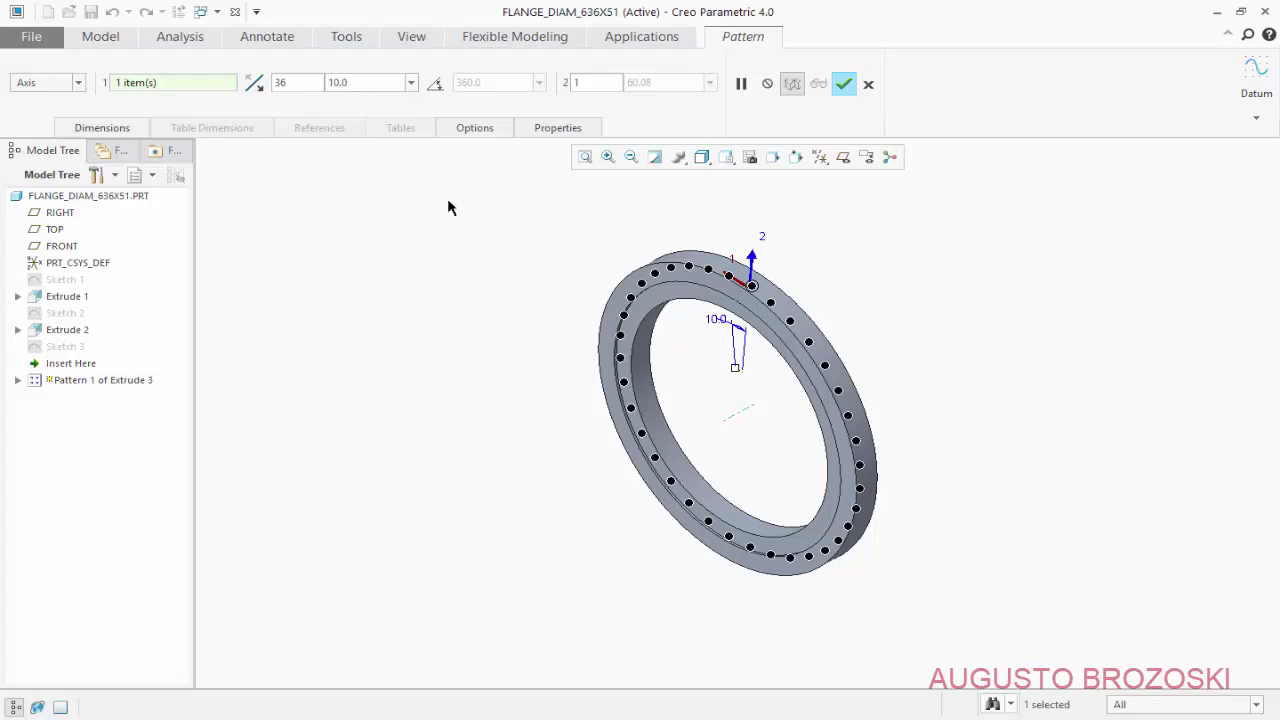
Check the pattern preview with the flange face-on, complete the pattern, and inspect the bolt holes up close
{"action": "left_click", "coordinate": [727, 157]}
{"action": "left_click", "coordinate": [758, 238]}
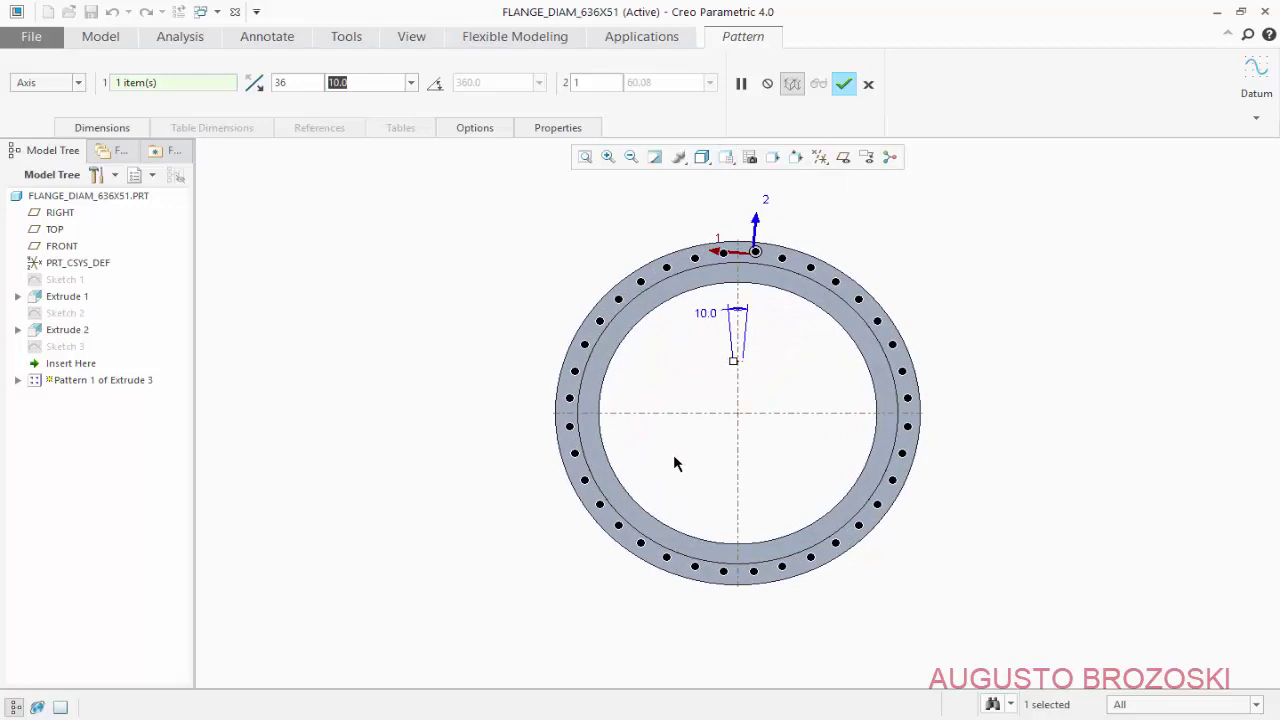
{"action": "left_click", "coordinate": [844, 84]}
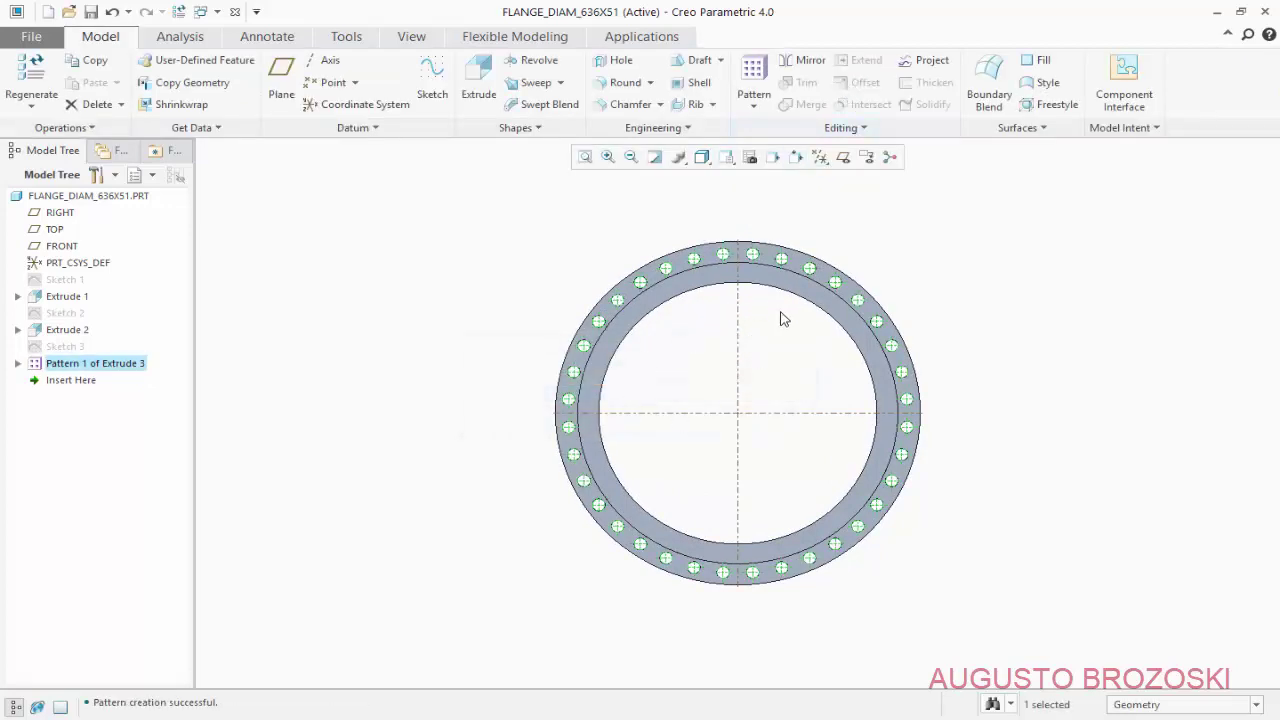
{"action": "middle_click_drag", "start_coordinate": [783, 317], "coordinate": [714, 349]}
{"action": "scroll", "coordinate": [831, 256], "scroll_direction": "up", "scroll_amount": 3}
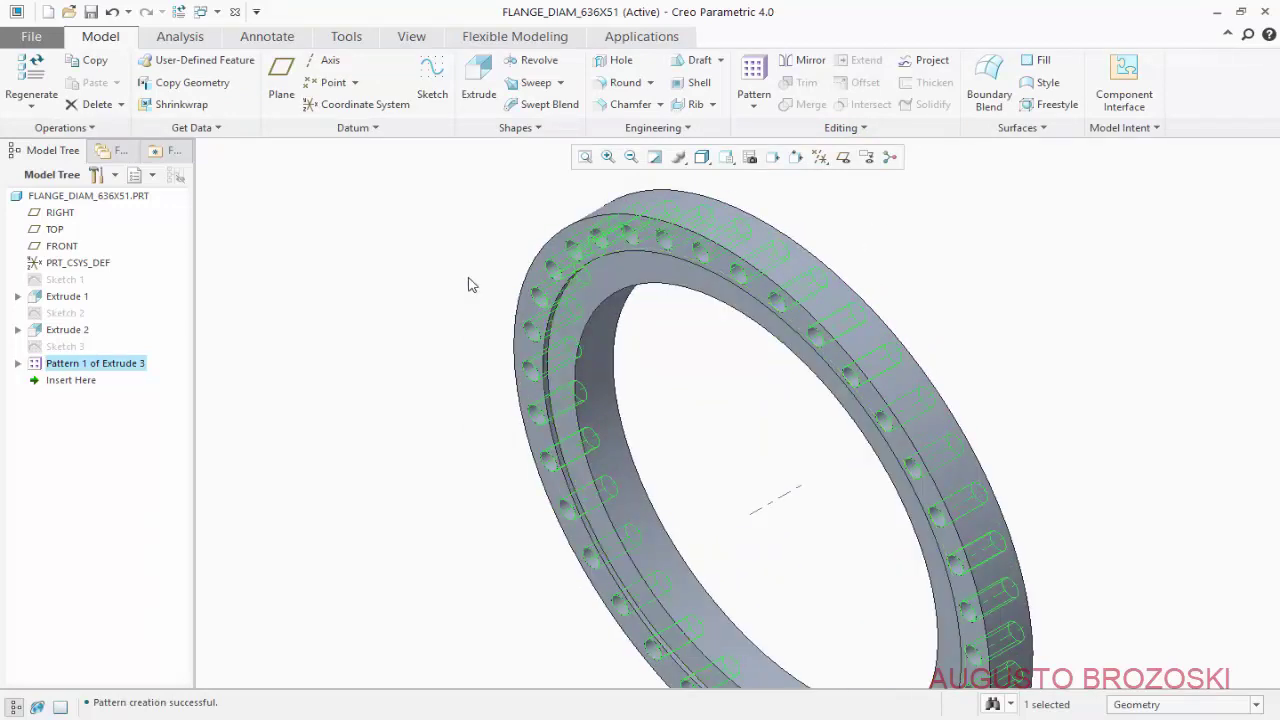
{"action": "left_click", "coordinate": [422, 256]}
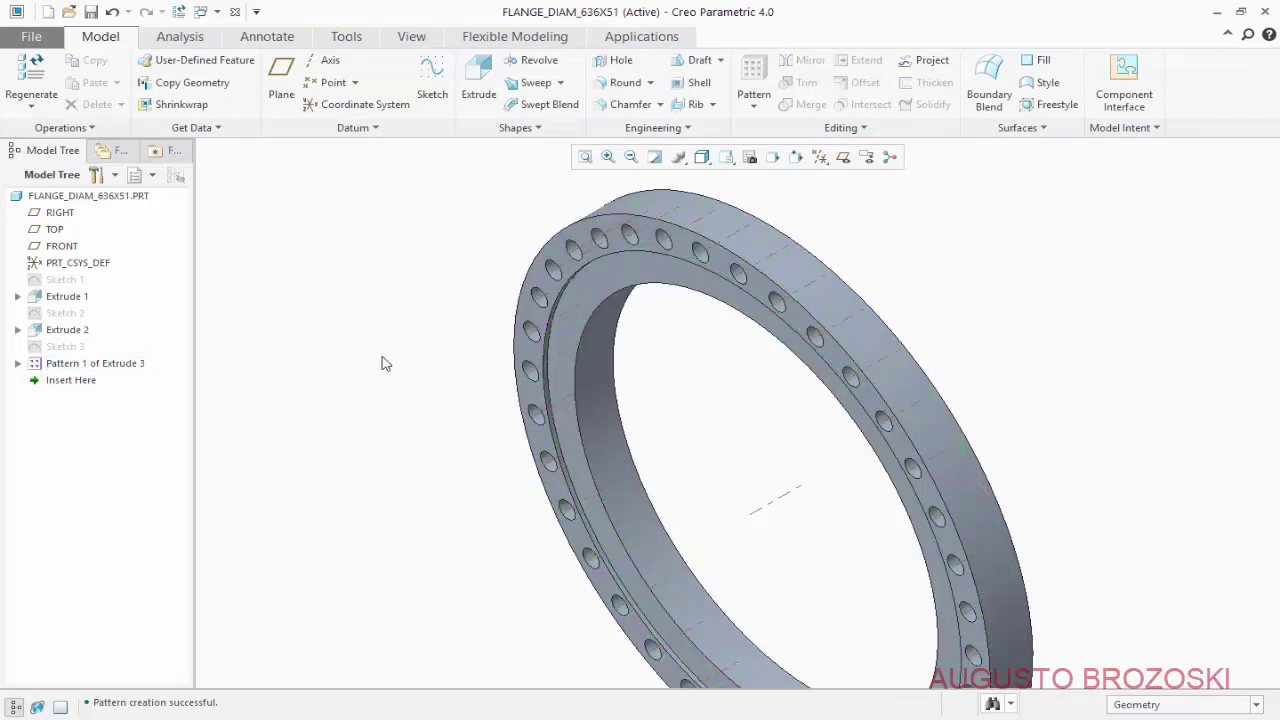
Hide the datum axes, return the flange to Standard Orientation, and save the part
{"action": "left_click", "coordinate": [820, 157]}
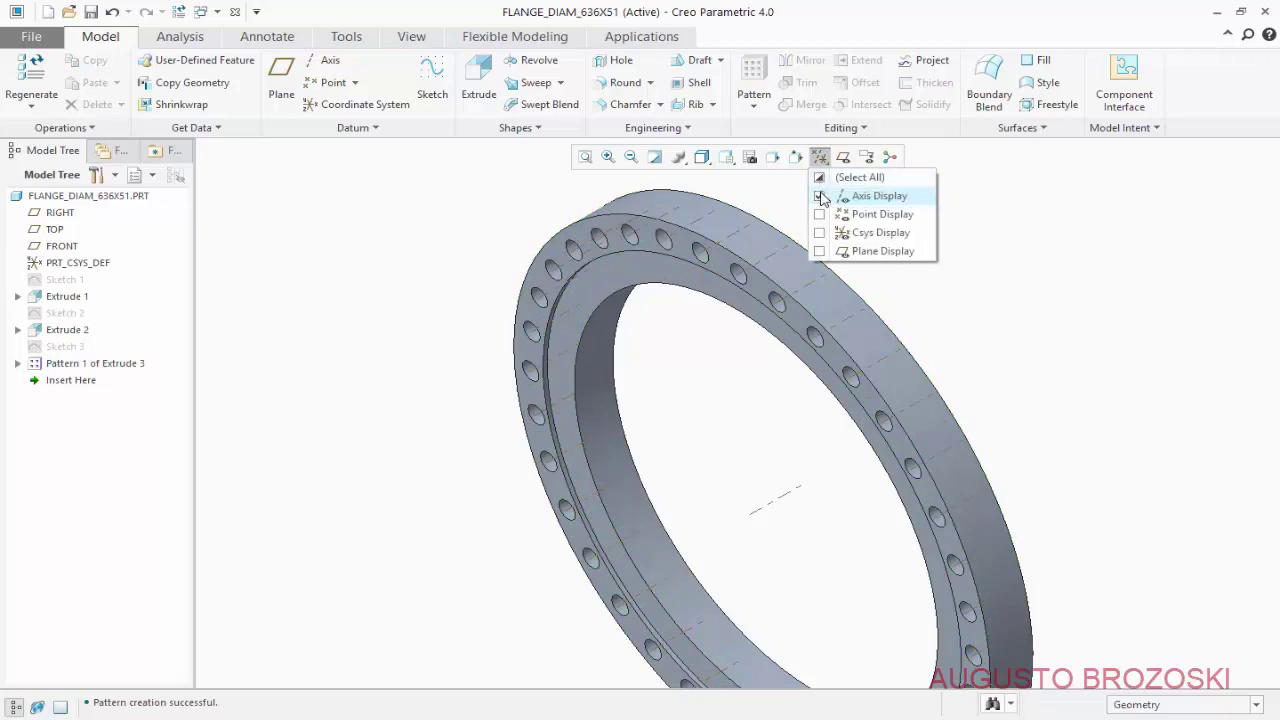
{"action": "left_click", "coordinate": [822, 196]}
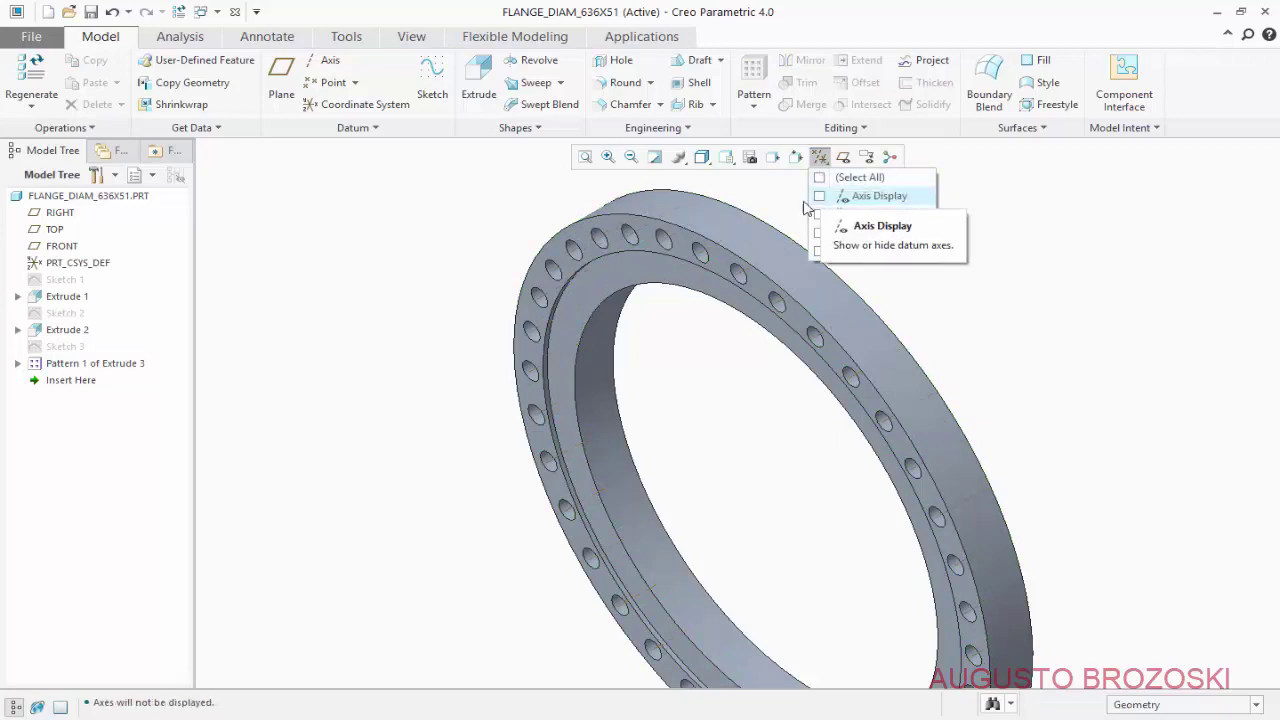
{"action": "left_click", "coordinate": [726, 157]}
{"action": "left_click", "coordinate": [740, 175]}
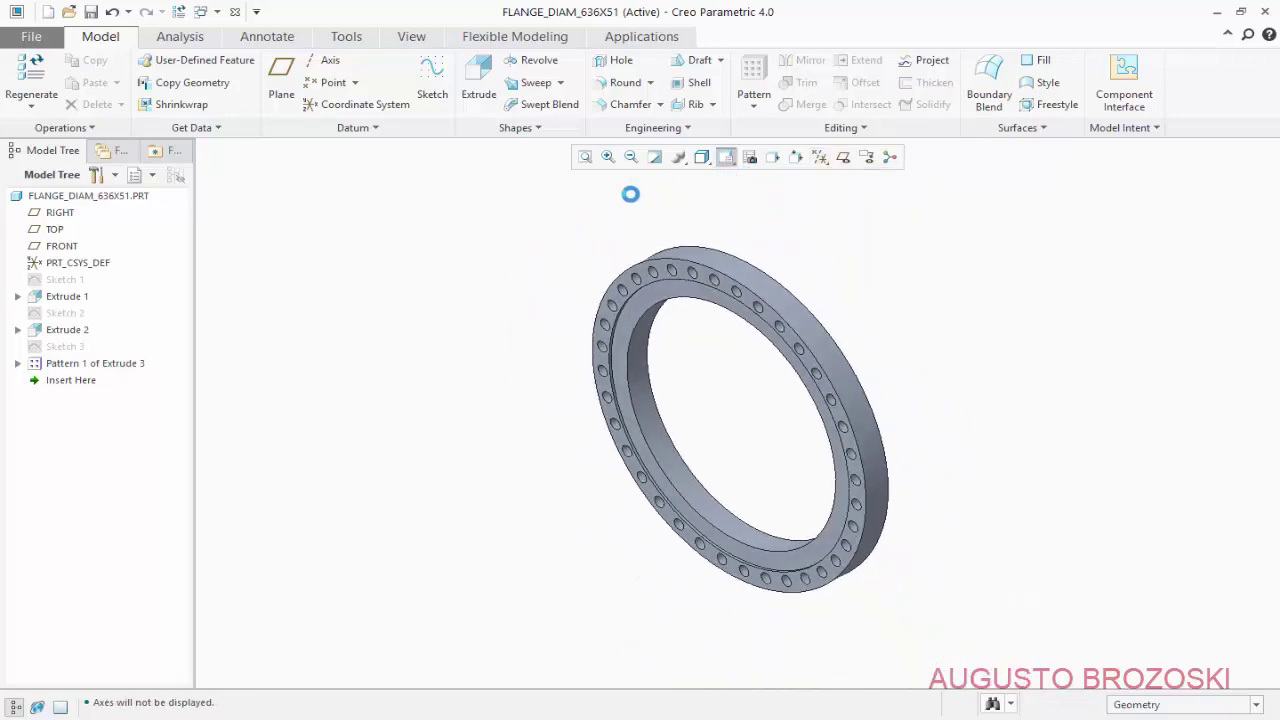
{"action": "left_click", "coordinate": [89, 12]}
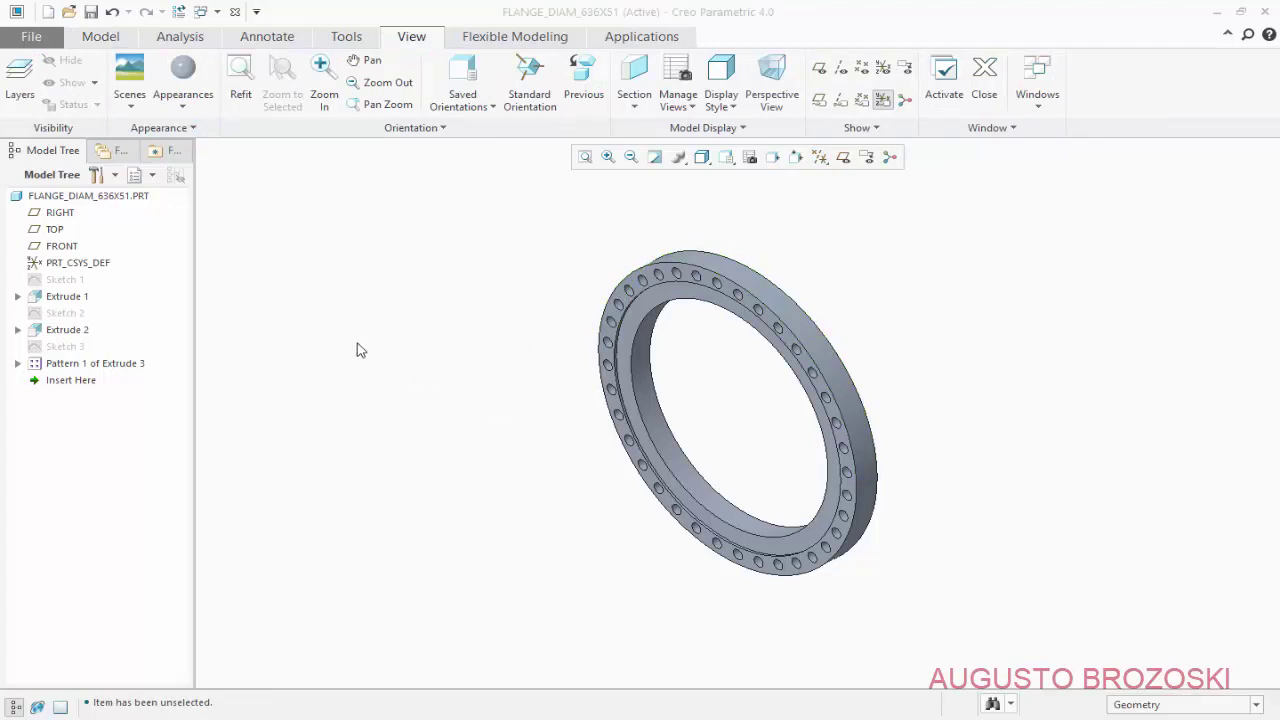
Edit the flange part's materials, choosing Stainless_steel_austenitic from the Ferrous-metals folder of Standard-Materials_Granta-Design
{"action": "left_click", "coordinate": [118, 198]}
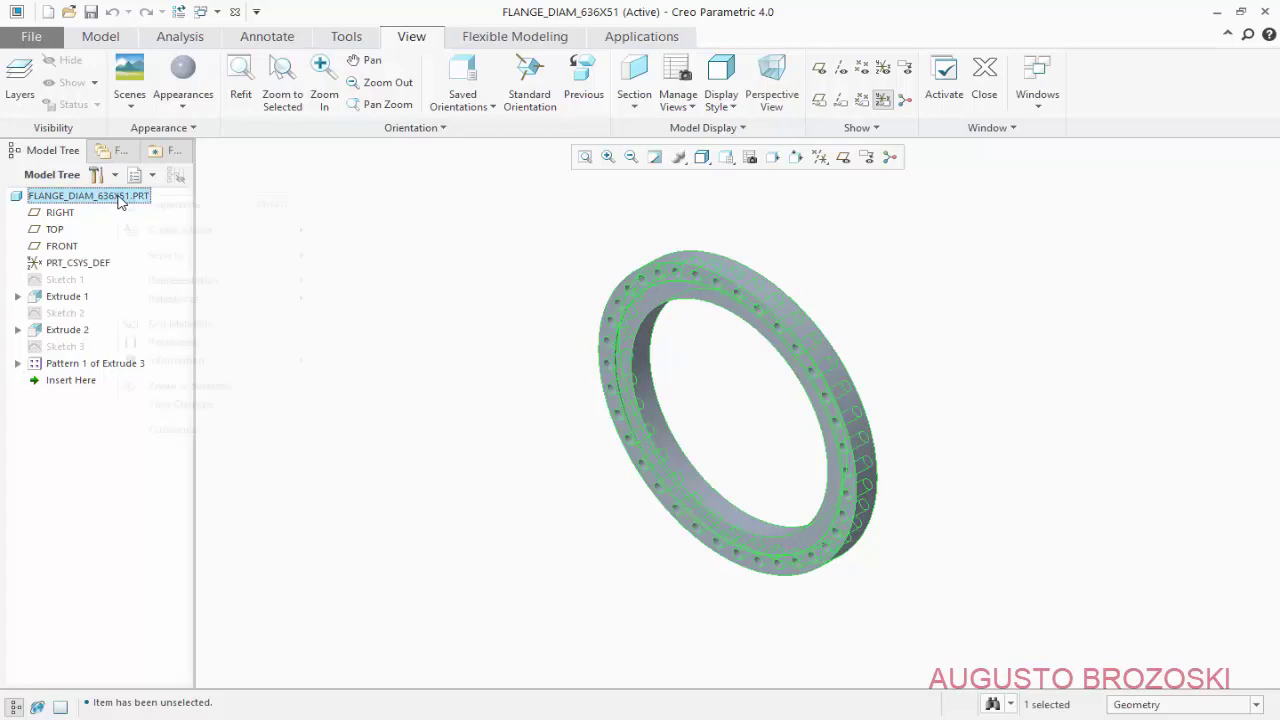
{"action": "right_click", "coordinate": [120, 199]}
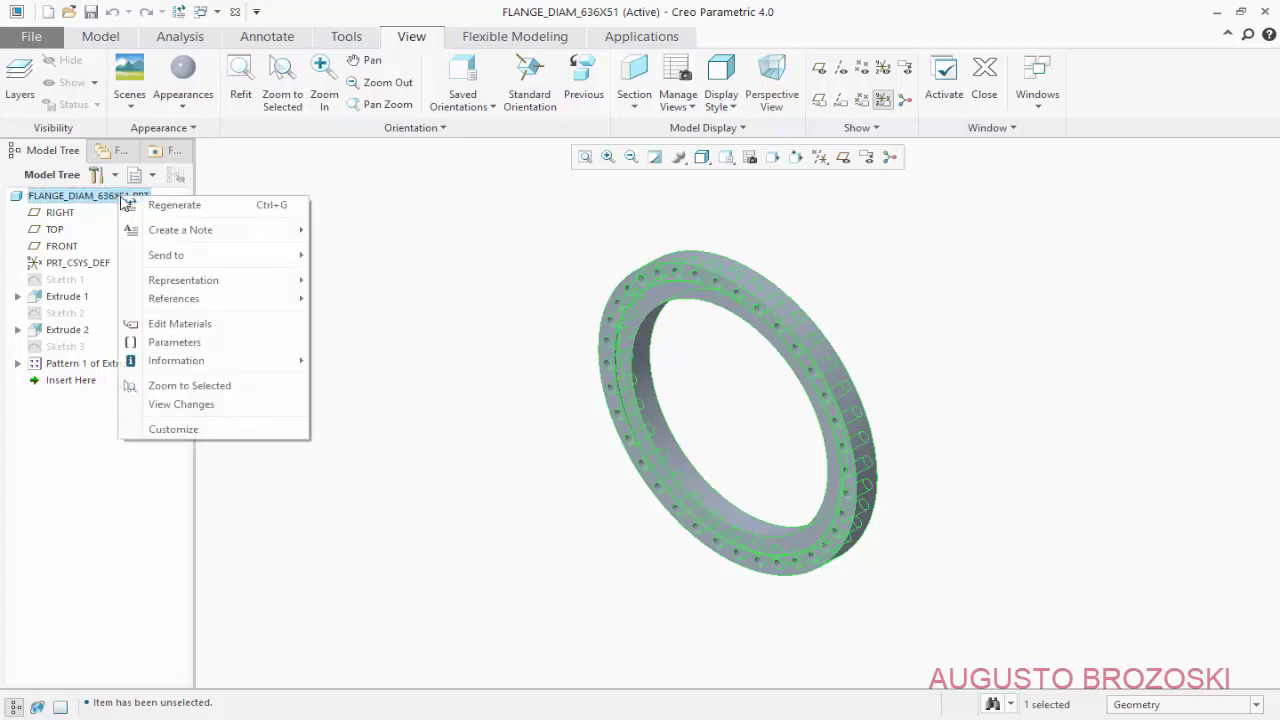
{"action": "left_click", "coordinate": [186, 327]}
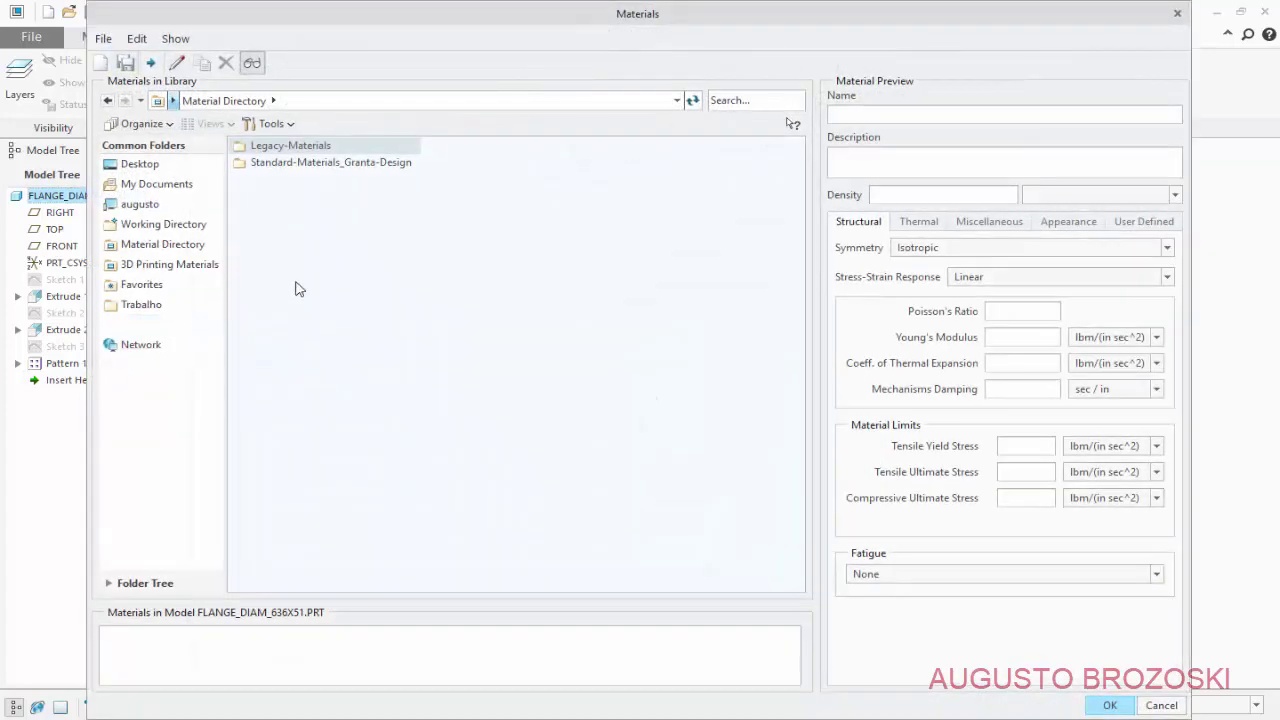
{"action": "double_click", "coordinate": [282, 164]}
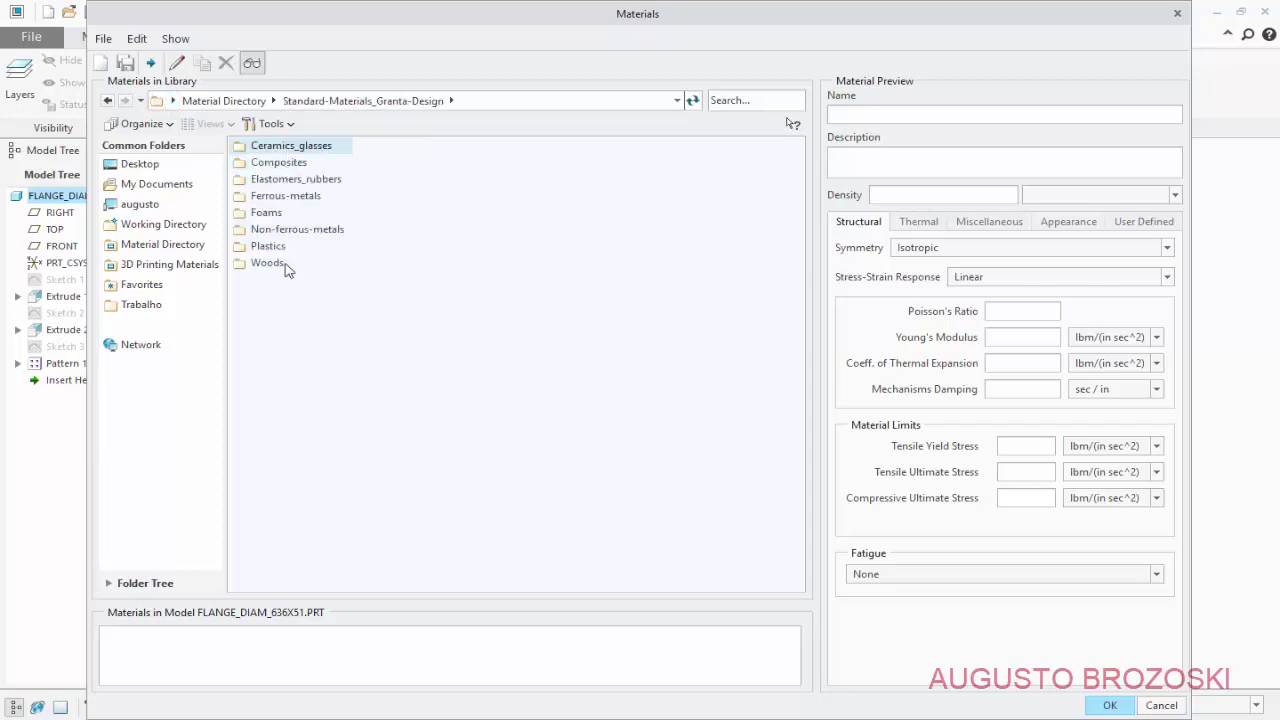
{"action": "double_click", "coordinate": [300, 197]}
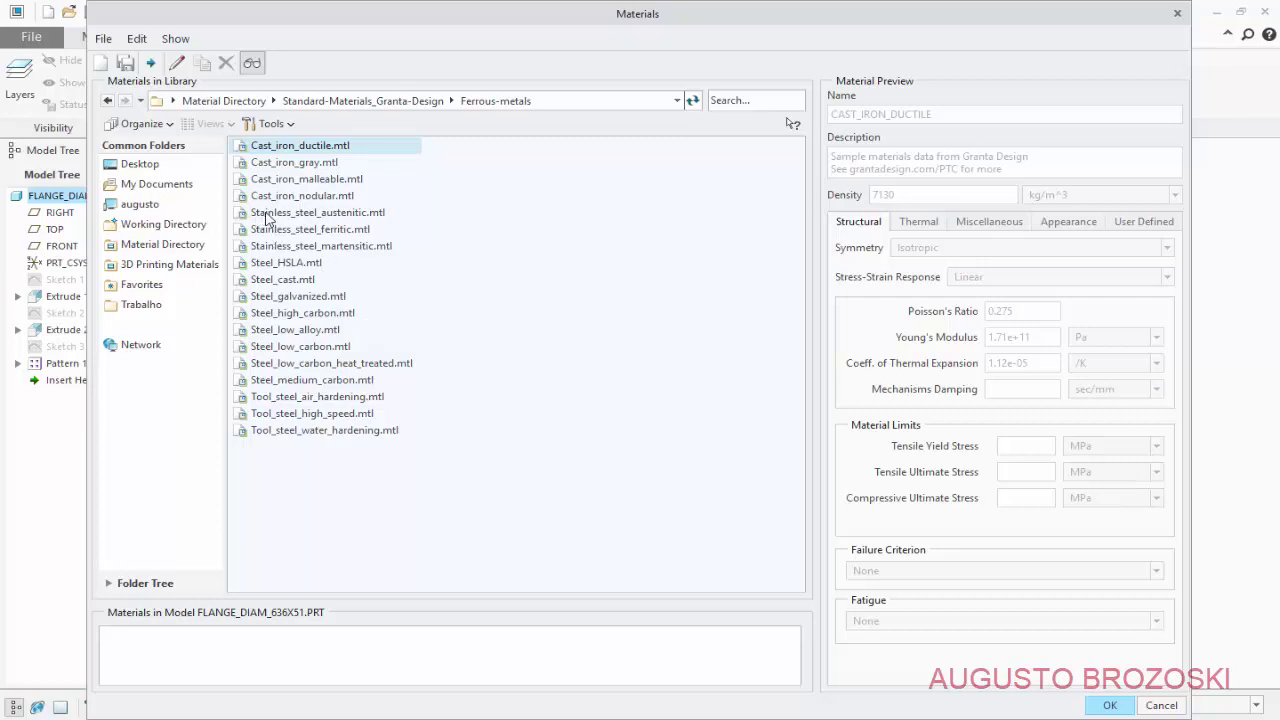
{"action": "left_click", "coordinate": [300, 215]}
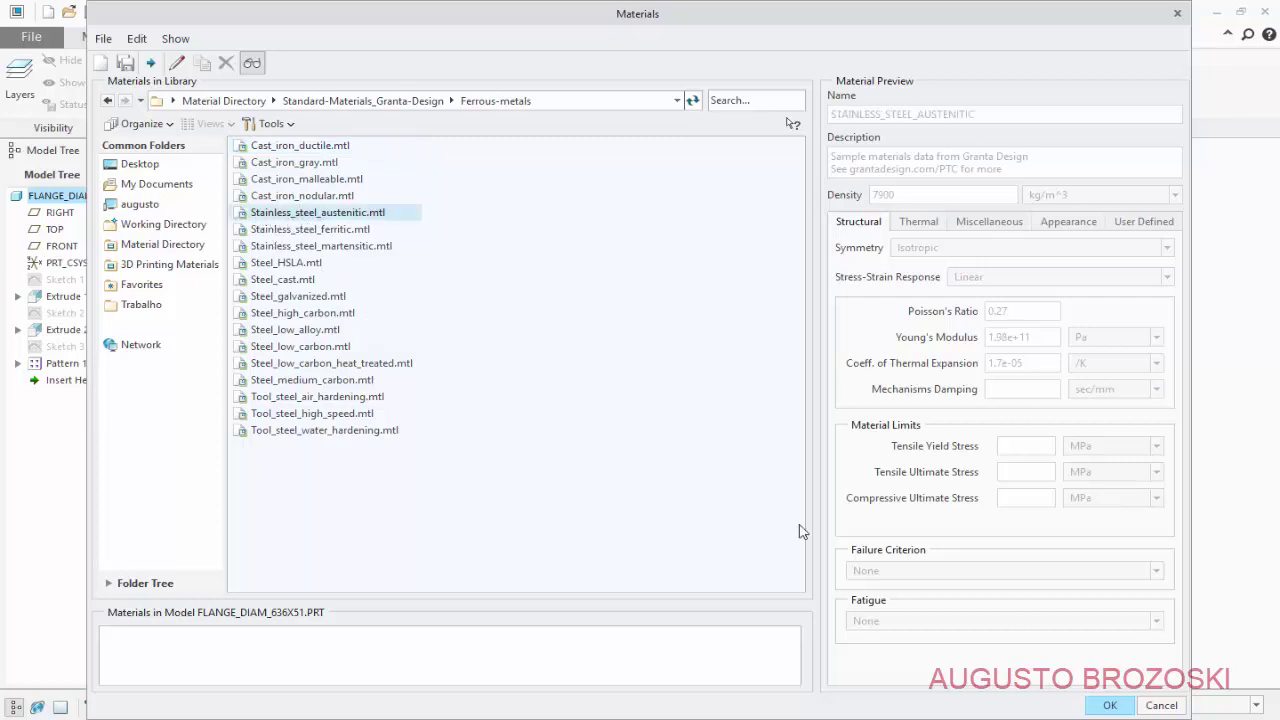
{"action": "left_click", "coordinate": [1106, 706]}
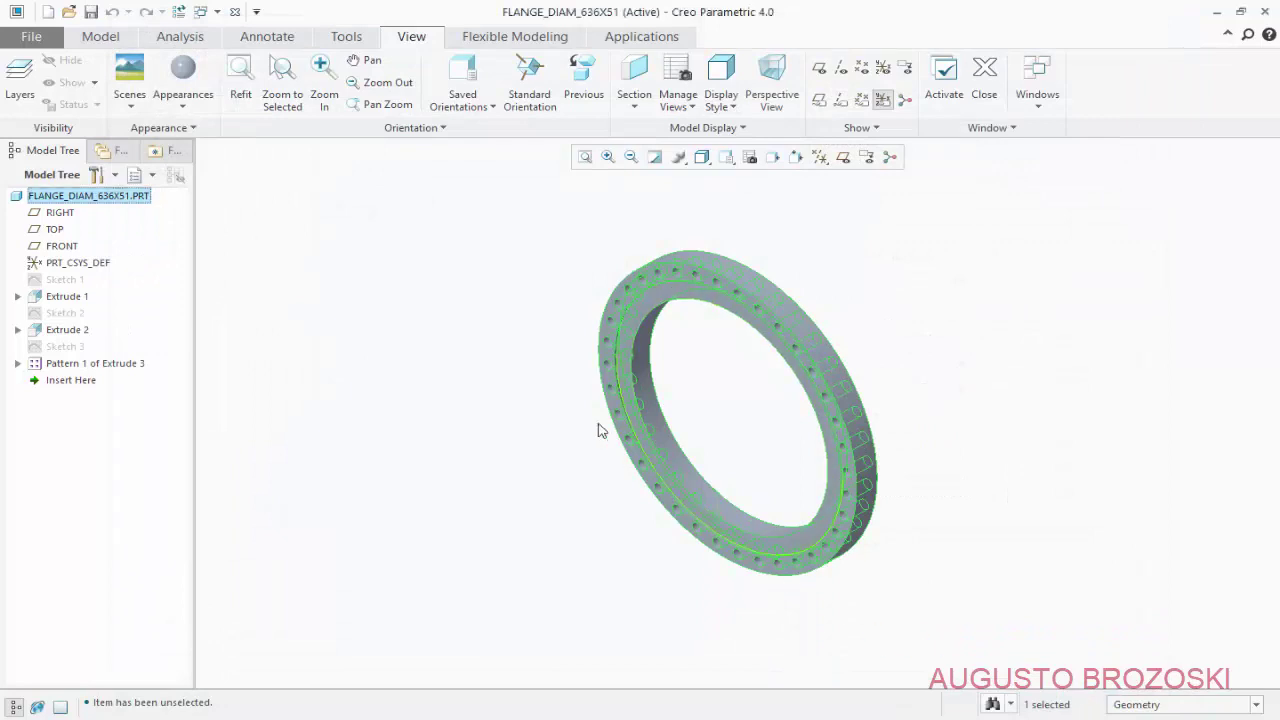
{"action": "left_click", "coordinate": [417, 234]}
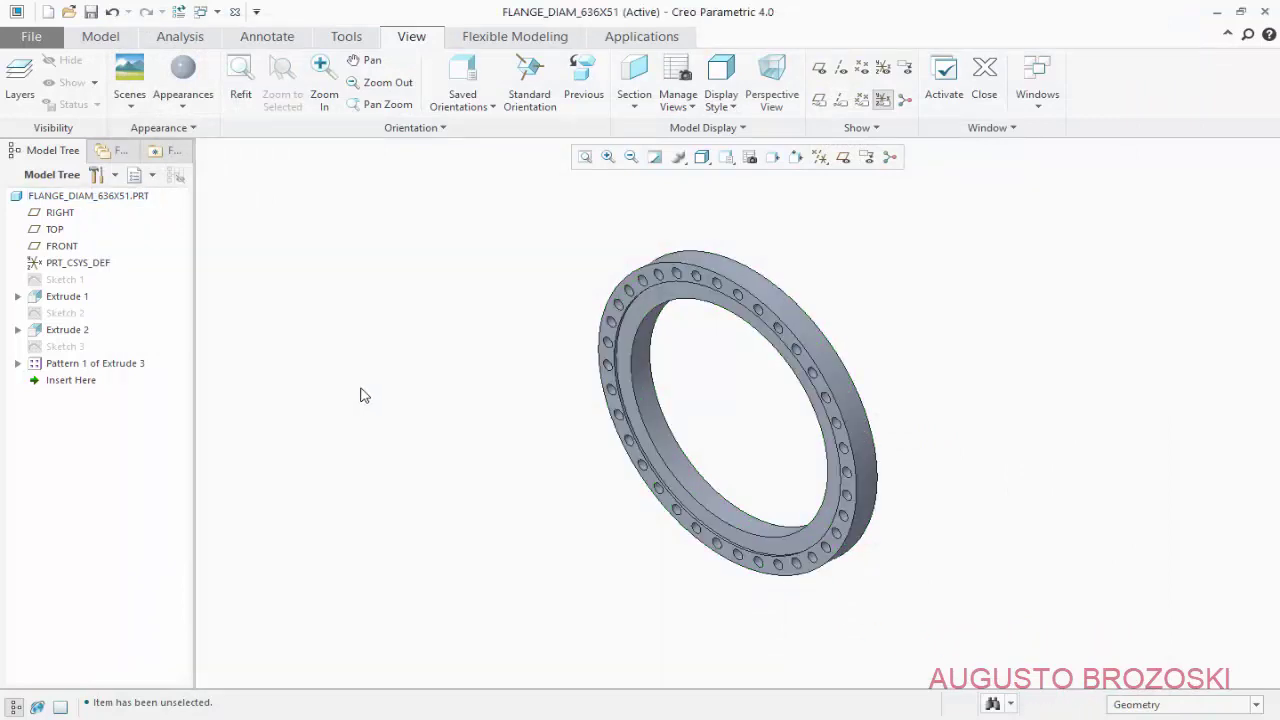
Apply a dark gray metal appearance from the std-metals.dmt library to the whole flange part and save it
{"action": "left_click", "coordinate": [122, 199]}
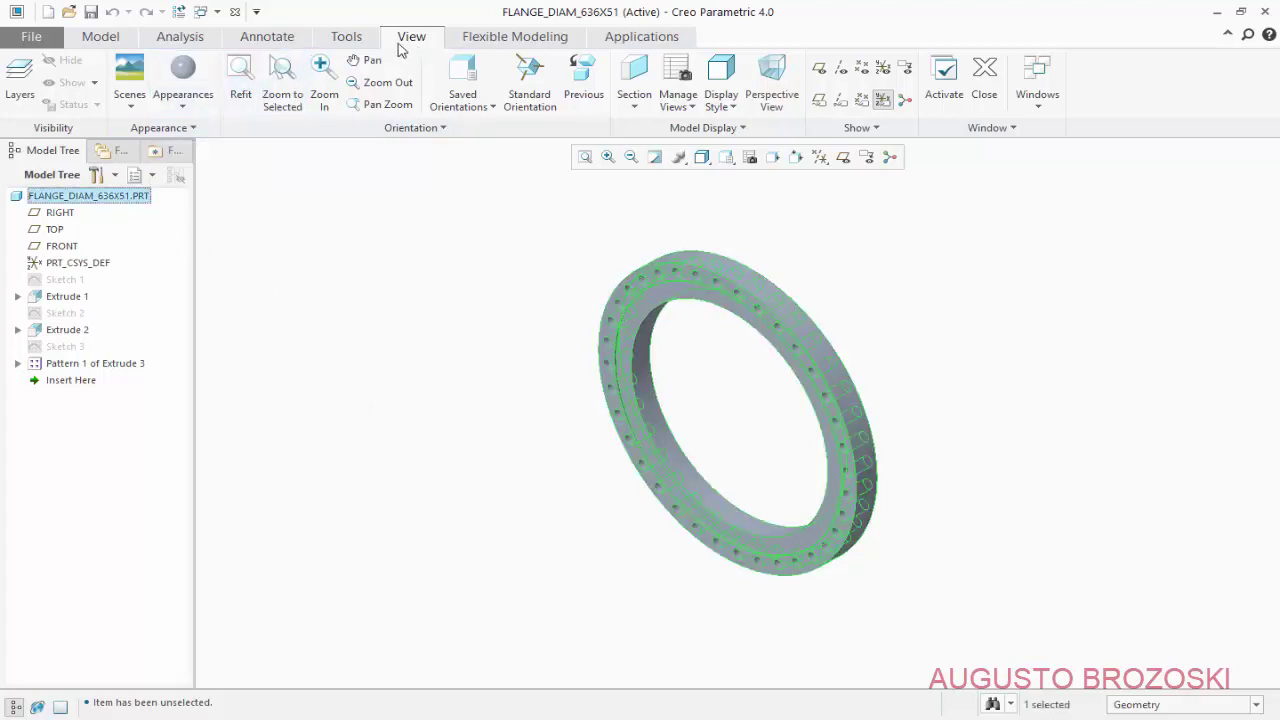
{"action": "left_click", "coordinate": [184, 100]}
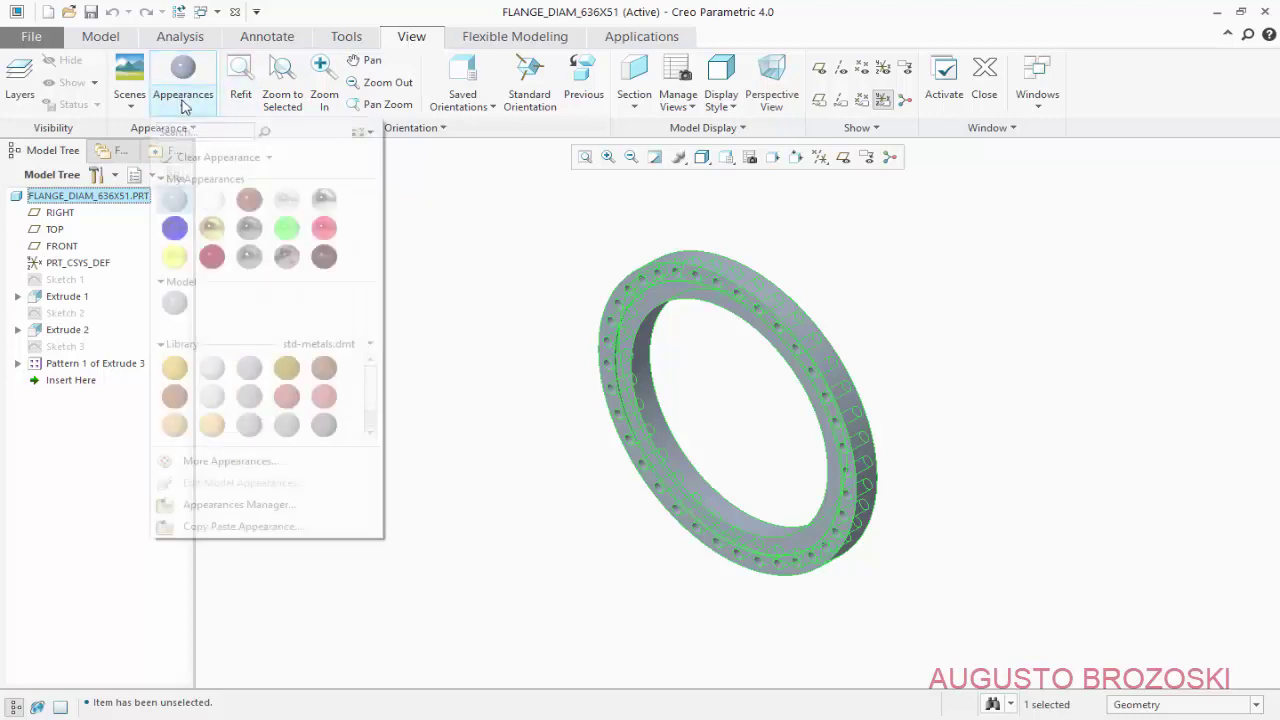
{"action": "left_click", "coordinate": [371, 430]}
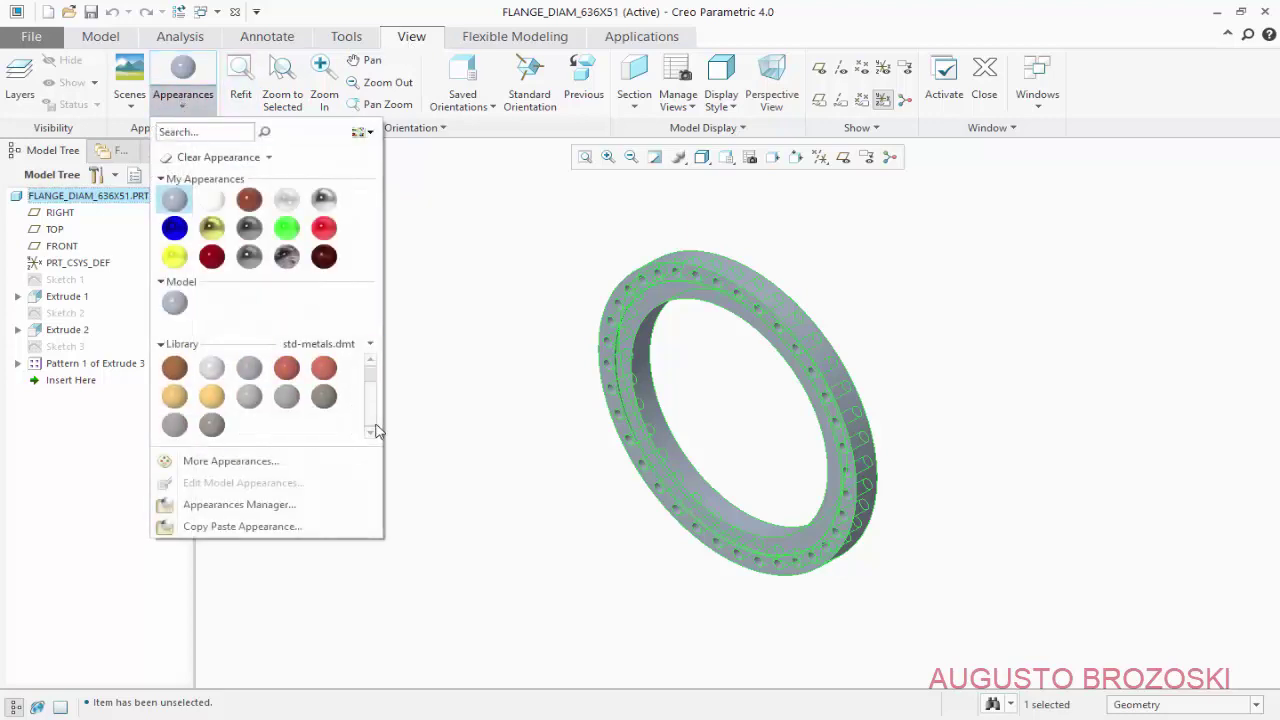
{"action": "left_click", "coordinate": [325, 398]}
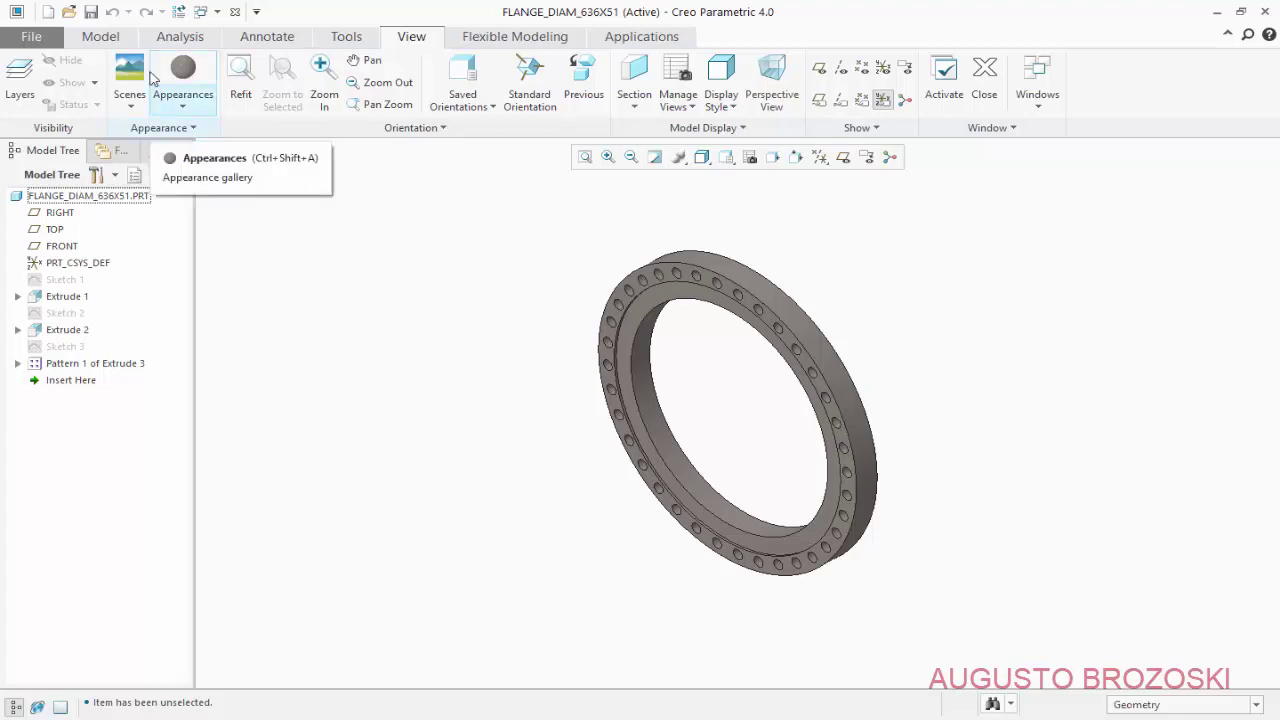
{"action": "left_click", "coordinate": [90, 13]}
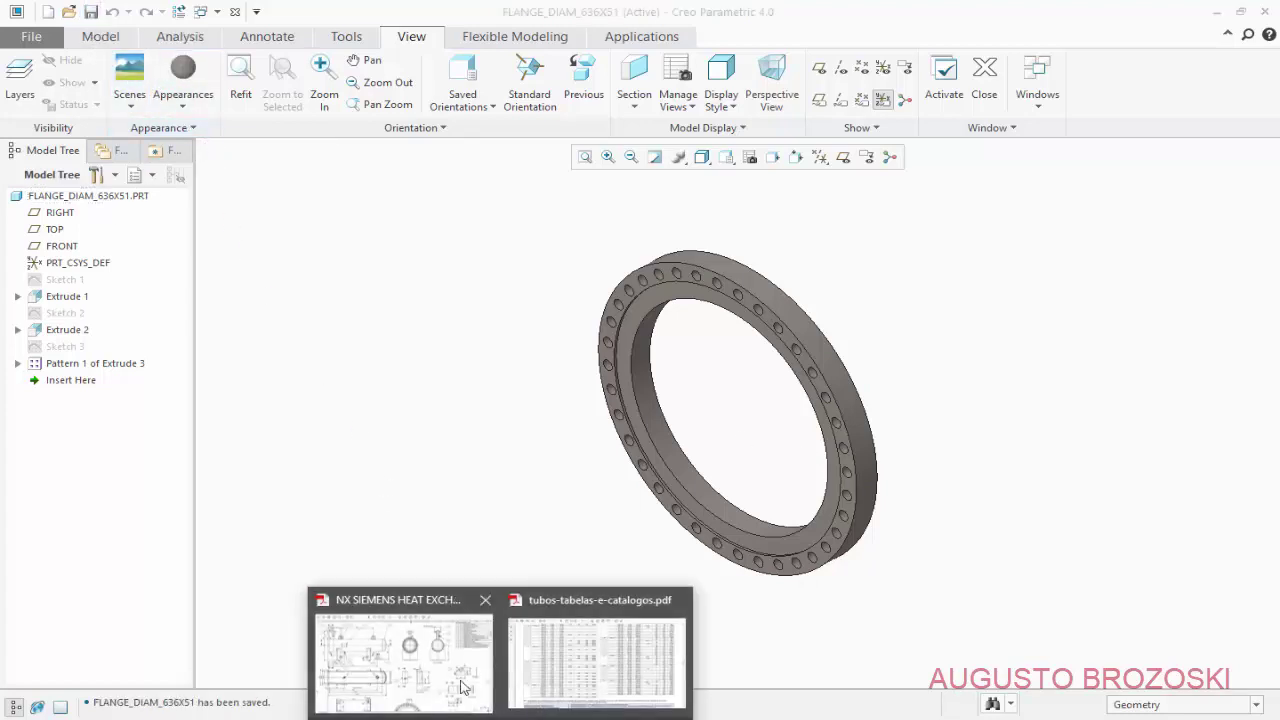
Switch to the heat exchanger drawing in Adobe Acrobat Reader and examine the shell cylinder's dimensions in Section A-A at 200% zoom
{"action": "left_click", "coordinate": [420, 658]}
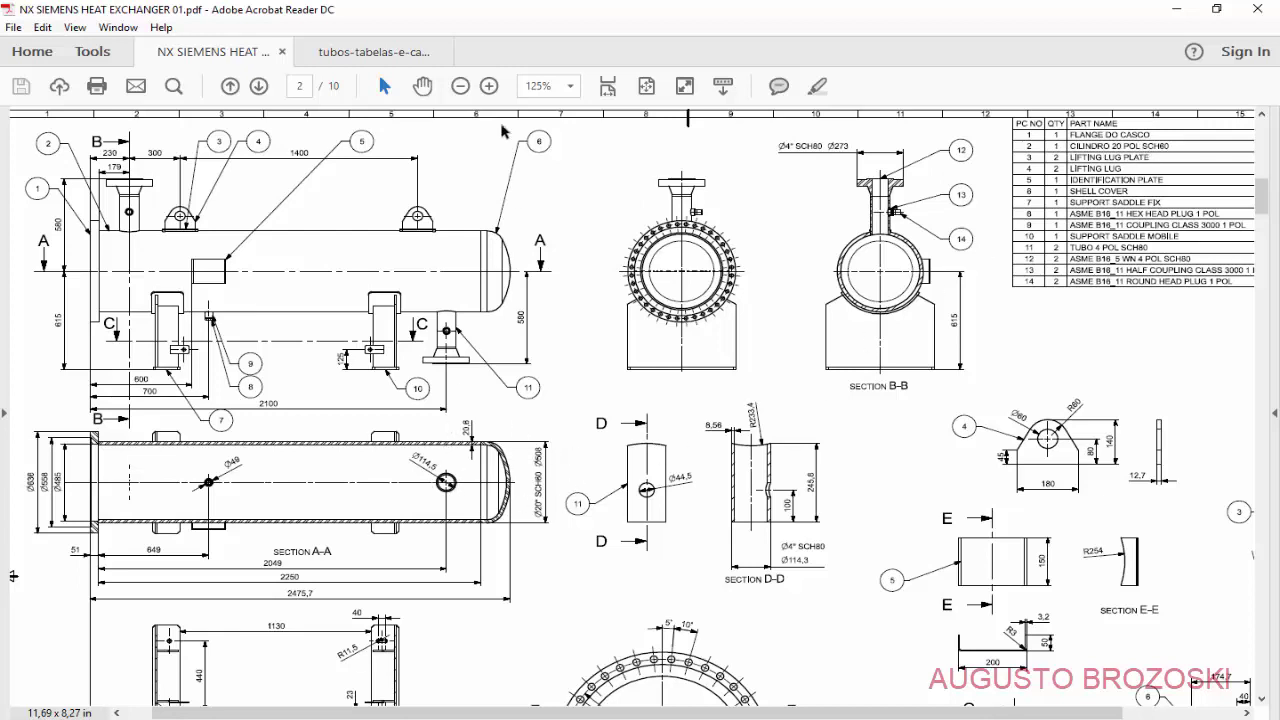
{"action": "left_click", "coordinate": [489, 86]}
{"action": "left_click", "coordinate": [489, 86]}
{"action": "scroll", "coordinate": [558, 385], "scroll_direction": "down", "scroll_amount": 6}
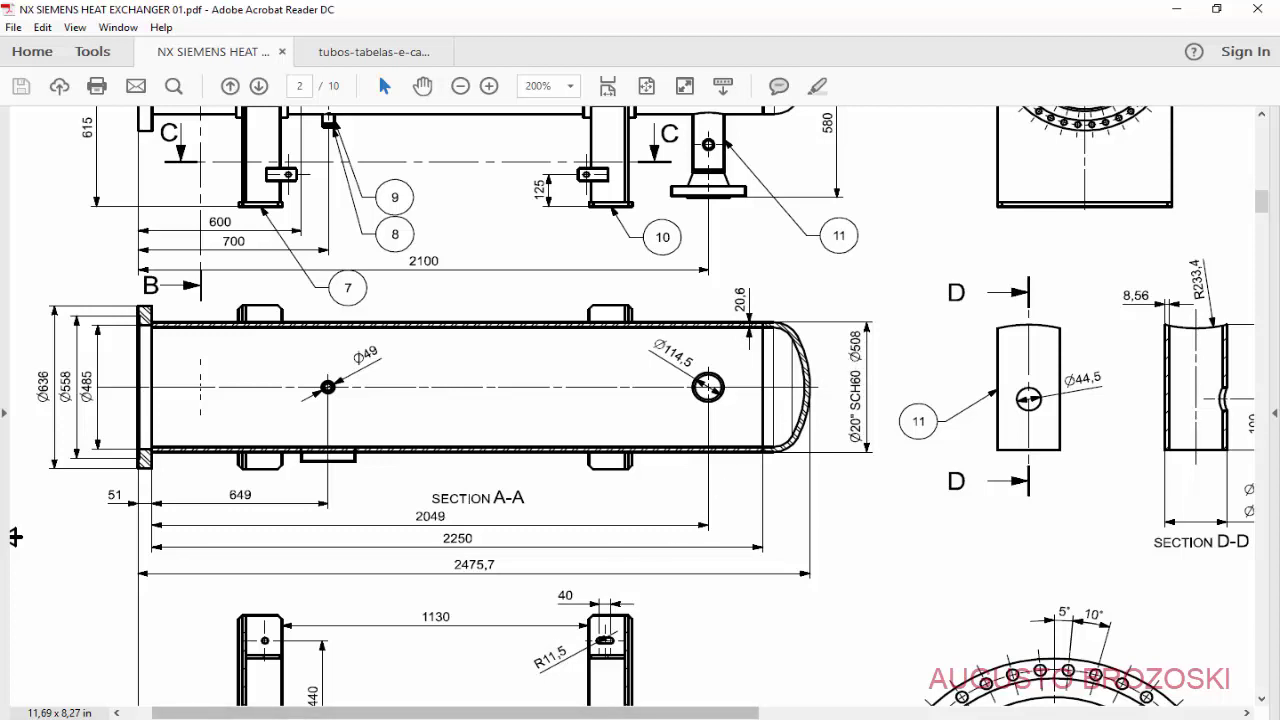
Look up the 20-inch SCH60 pipe dimensions in tubos-tabelas-e-catalogos.pdf at 300% zoom and return to Creo Parametric
{"action": "mouse_move", "coordinate": [514, 715]}
{"action": "left_click", "coordinate": [595, 620]}
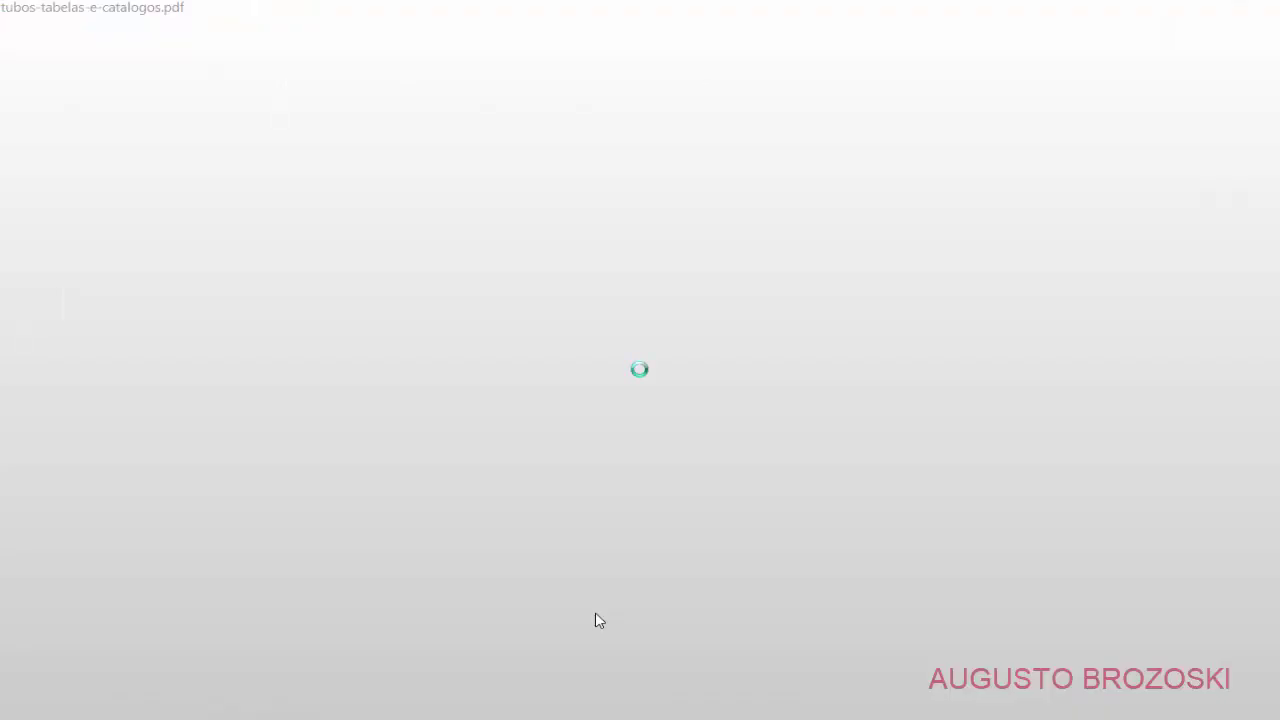
{"action": "scroll", "coordinate": [537, 512], "scroll_direction": "up", "scroll_amount": 10}
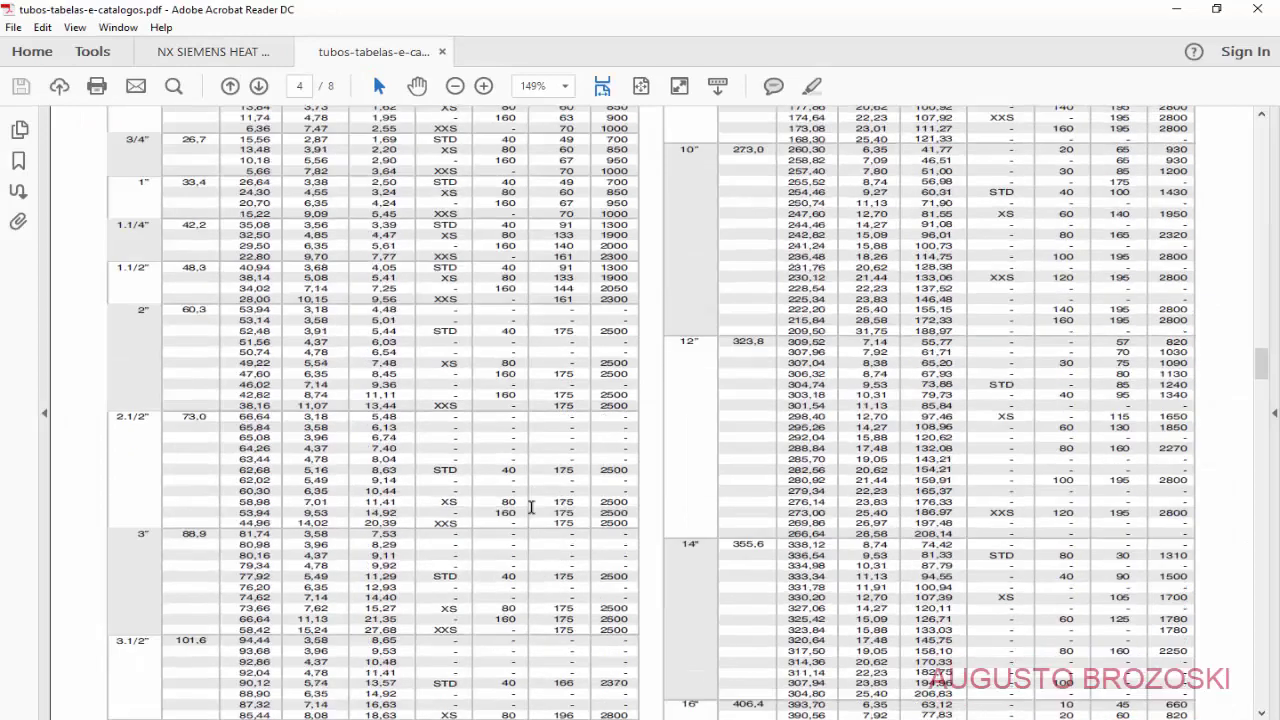
{"action": "scroll", "coordinate": [531, 507], "scroll_direction": "up", "scroll_amount": 6}
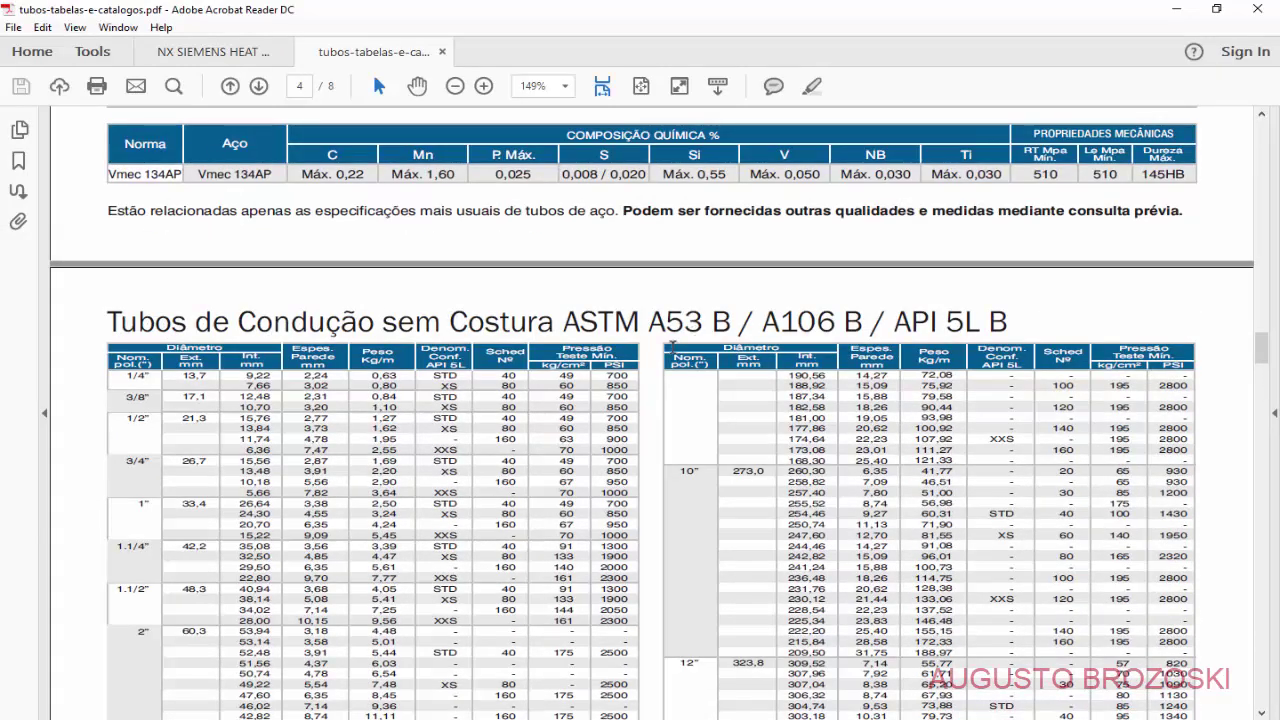
{"action": "scroll", "coordinate": [543, 394], "scroll_direction": "down", "scroll_amount": 10}
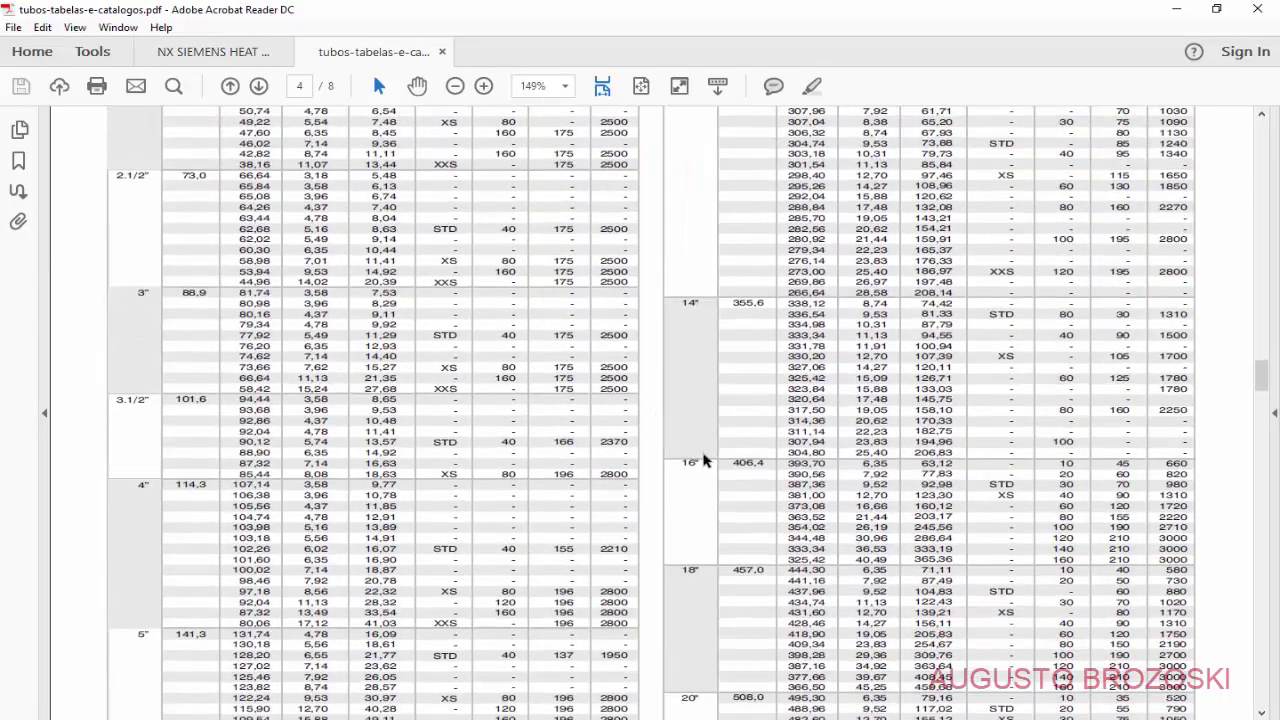
{"action": "scroll", "coordinate": [705, 459], "scroll_direction": "down", "scroll_amount": 6}
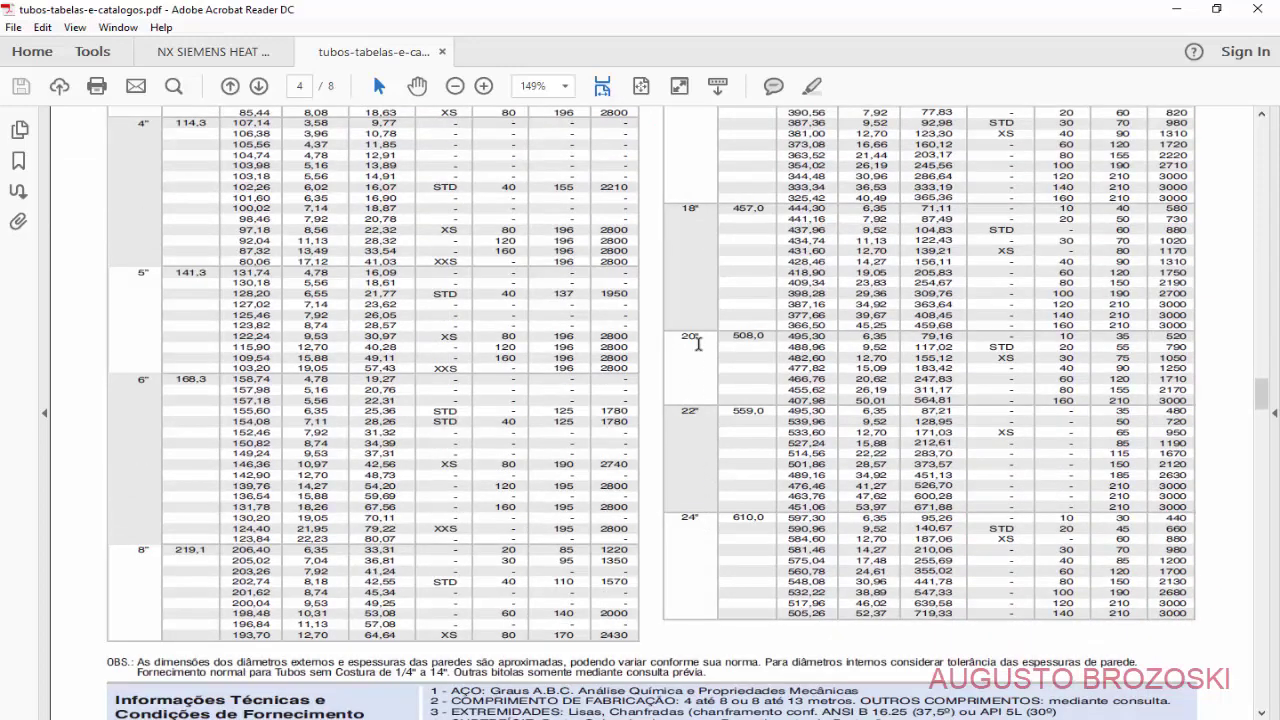
{"action": "left_click", "coordinate": [483, 86]}
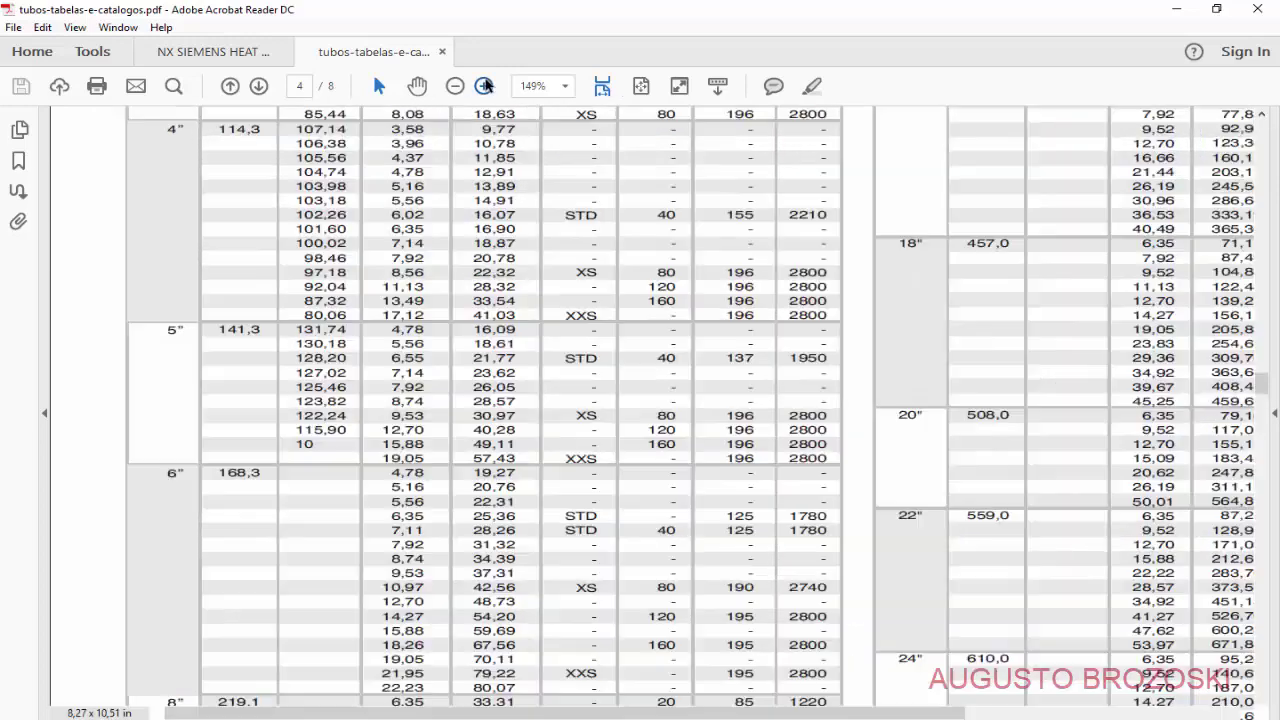
{"action": "left_click", "coordinate": [483, 86]}
{"action": "left_click_drag", "start_coordinate": [628, 716], "coordinate": [1128, 714]}
{"action": "scroll", "coordinate": [636, 454], "scroll_direction": "down", "scroll_amount": 3}
{"action": "scroll", "coordinate": [636, 454], "scroll_direction": "down", "scroll_amount": 2}
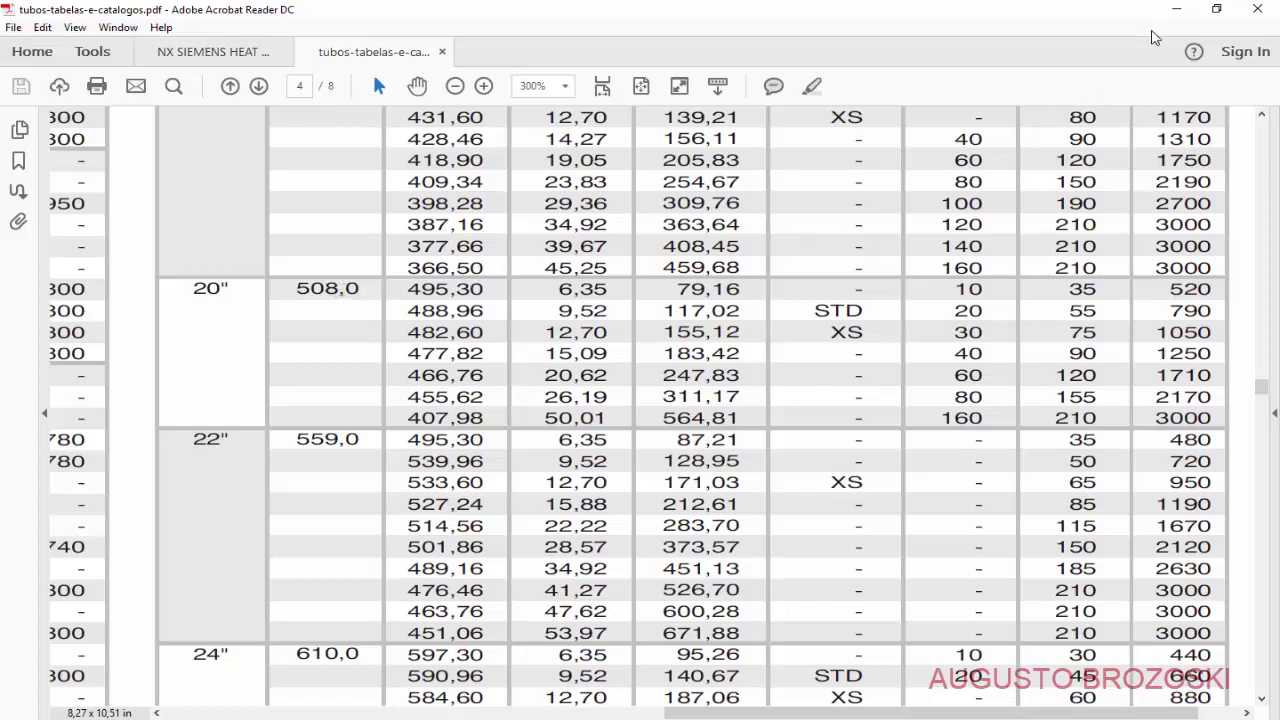
{"action": "left_click", "coordinate": [1176, 9]}
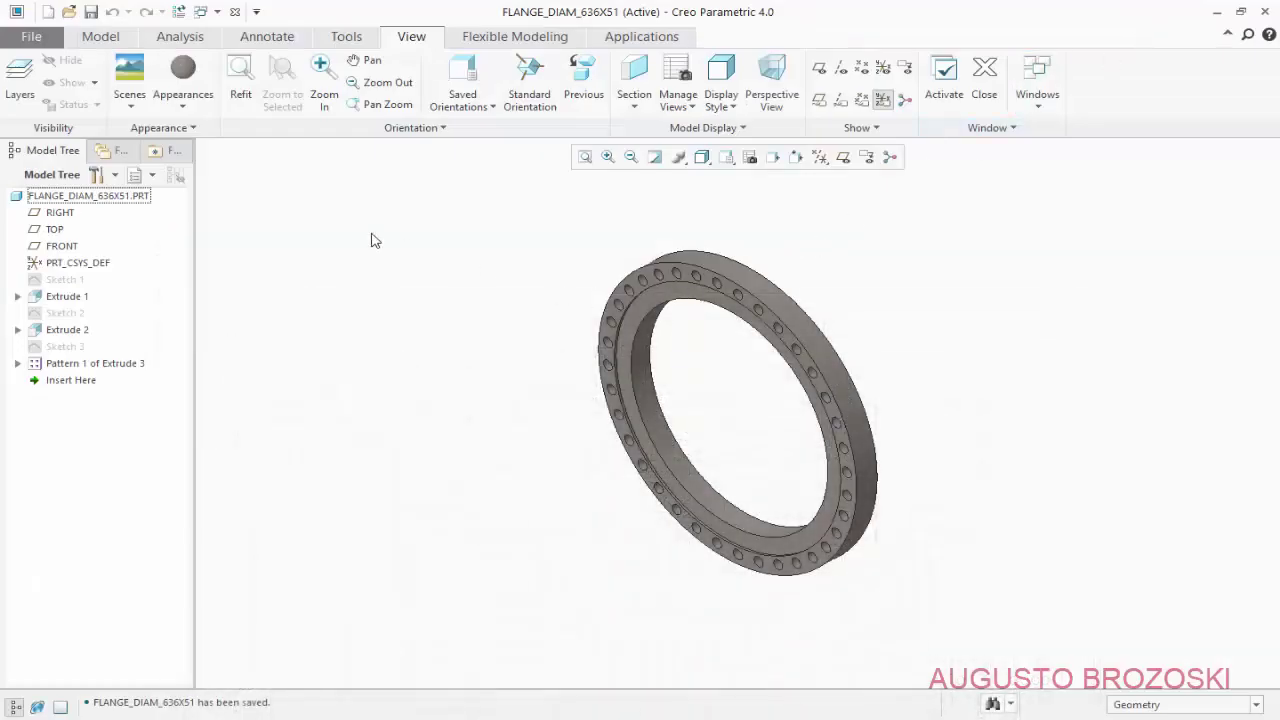
Create a new solid part named CYLINDER_20_POL_SCH60X2250 using the mmns_part_solid template instead of the default one
{"action": "left_click", "coordinate": [47, 12]}
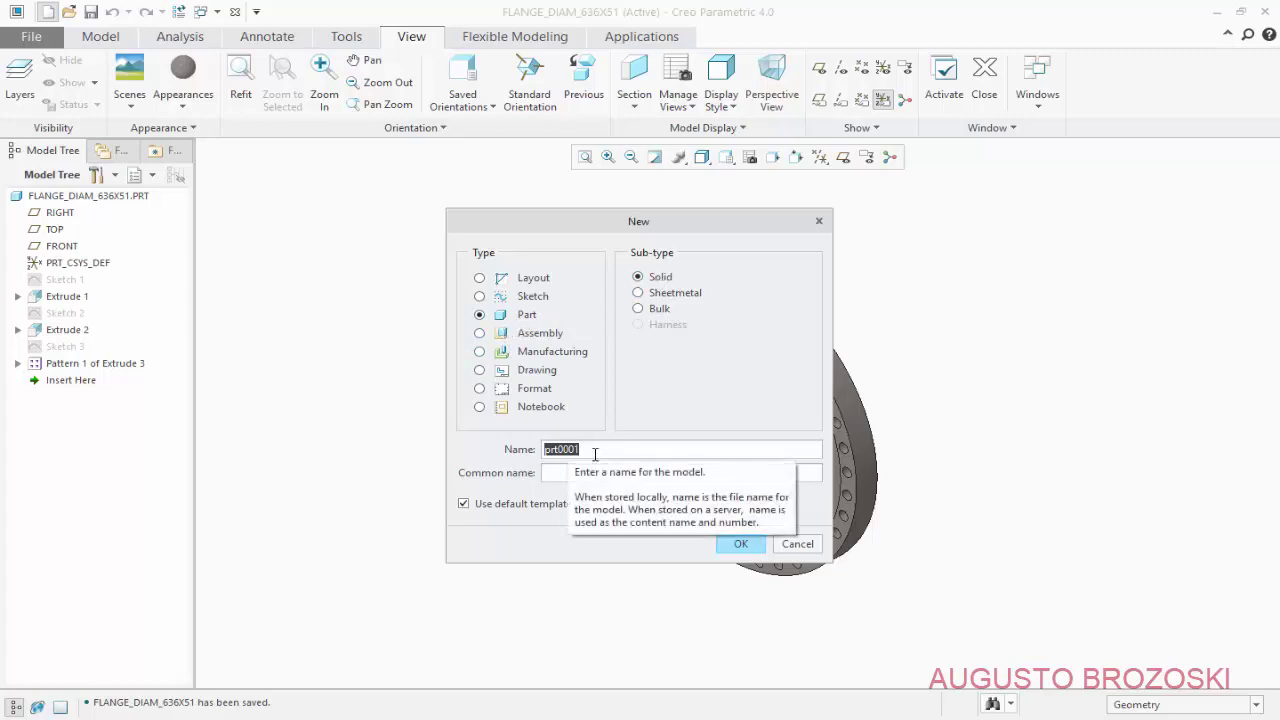
{"action": "type", "text": "CYLINDER_20_POL_SCH60"}
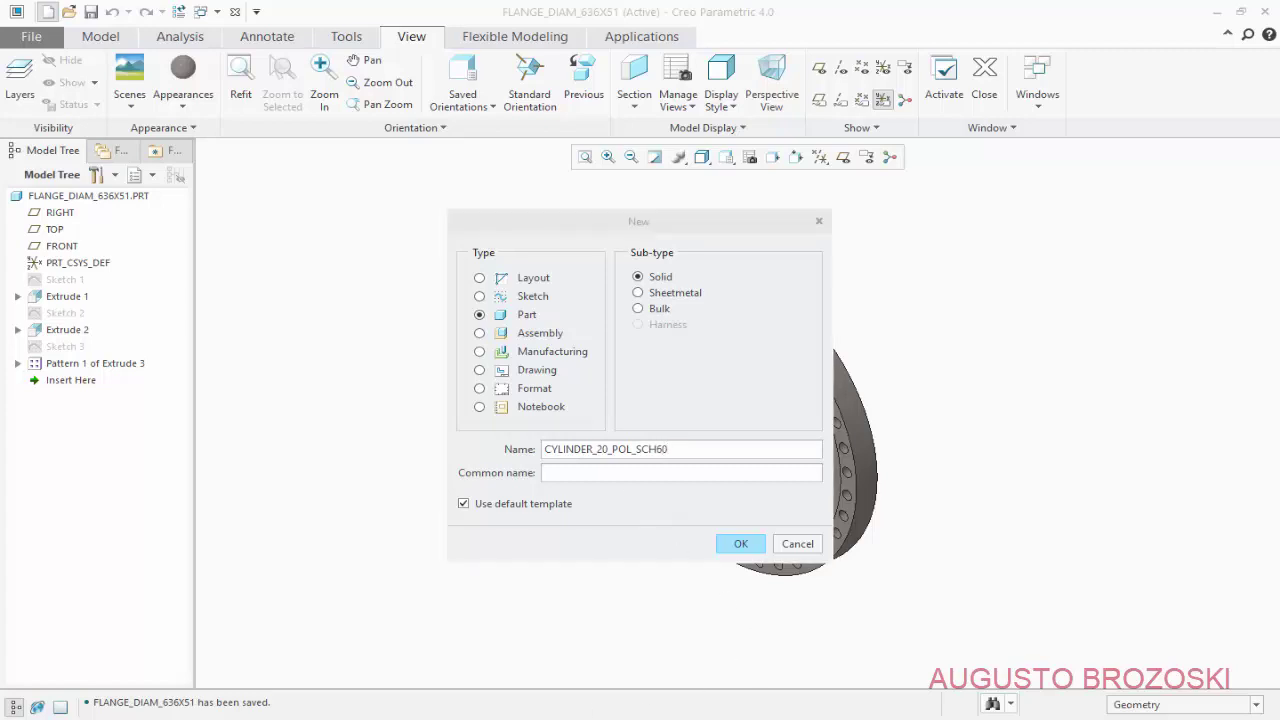
{"action": "left_click", "coordinate": [412, 645]}
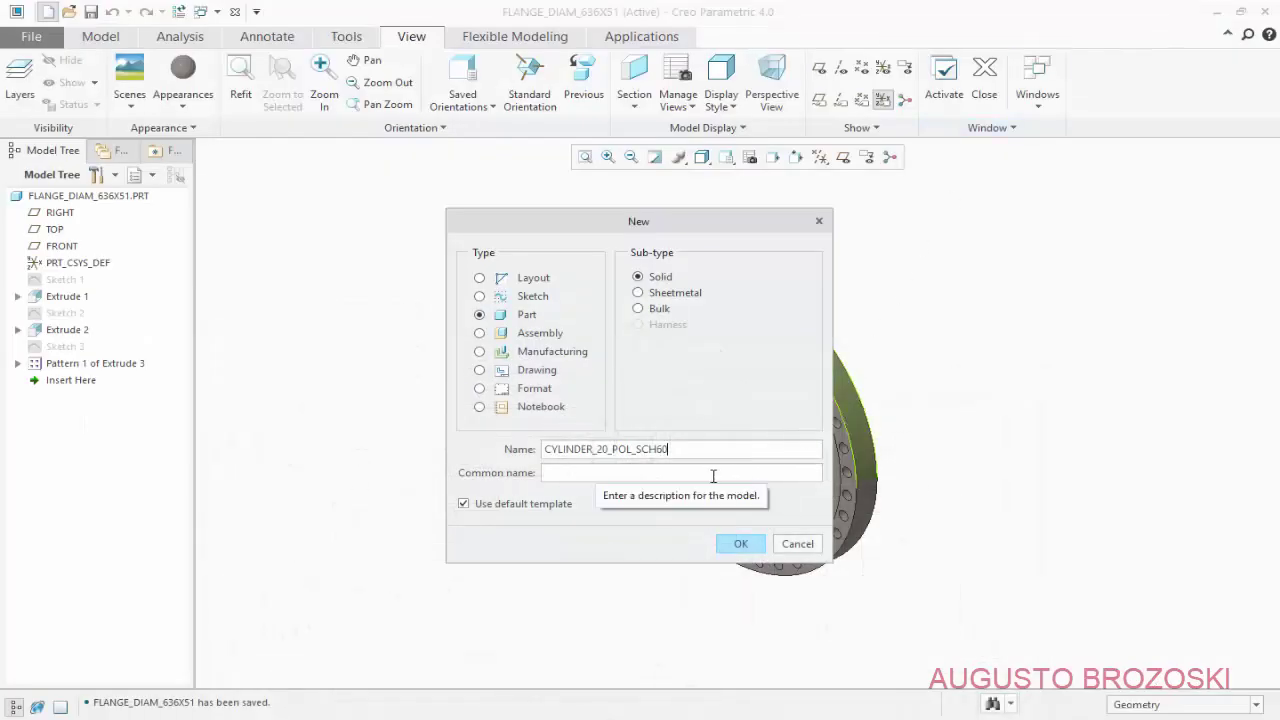
{"action": "type", "text": "X2250"}
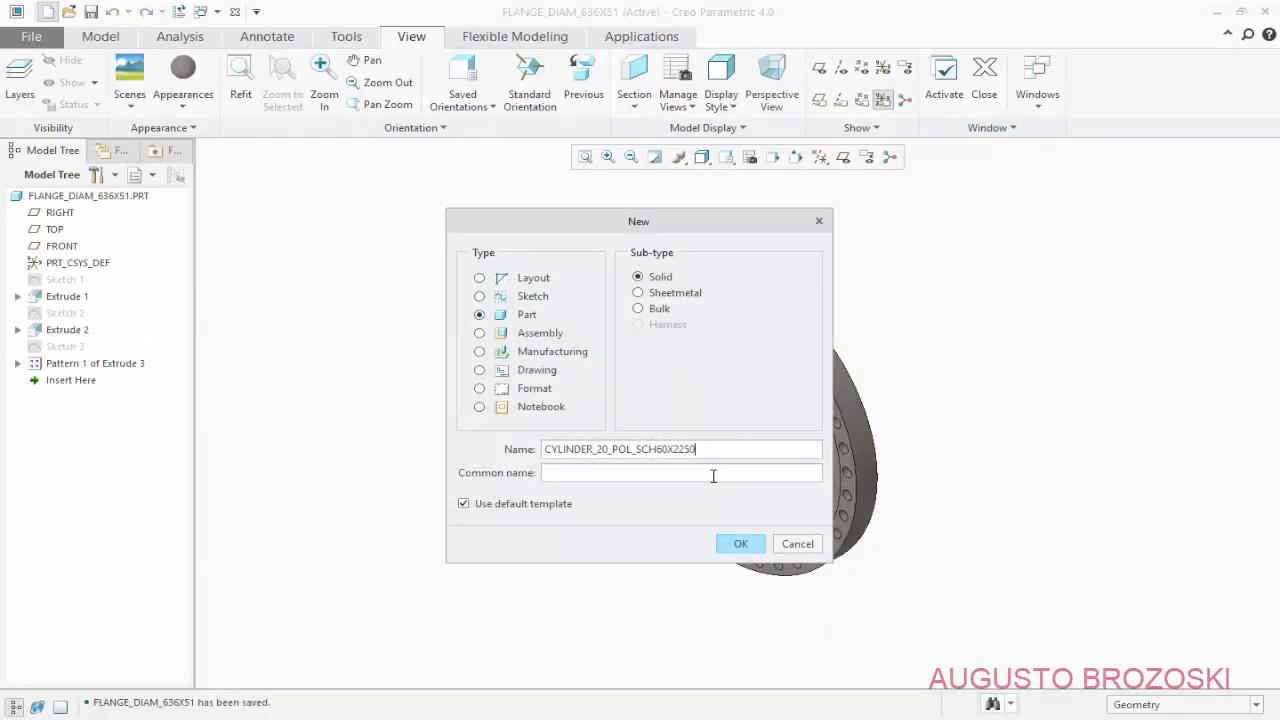
{"action": "left_click", "coordinate": [463, 504]}
{"action": "left_click", "coordinate": [742, 545]}
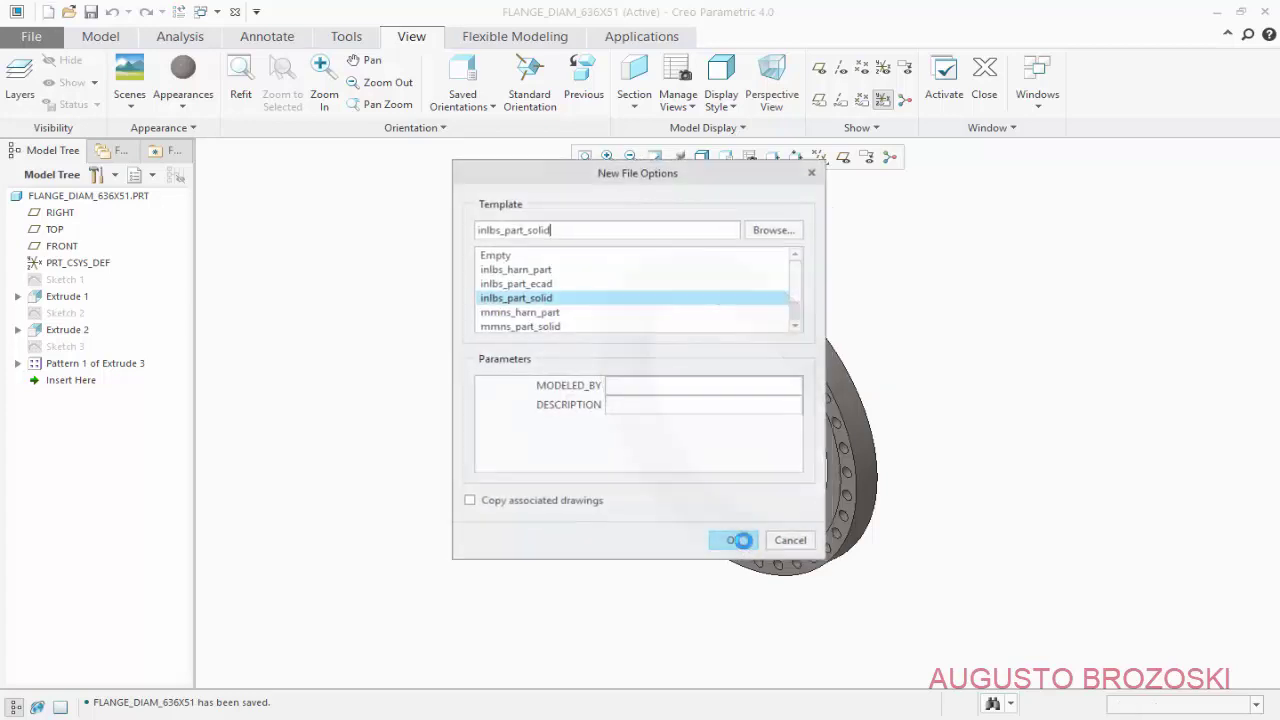
{"action": "left_click", "coordinate": [532, 330]}
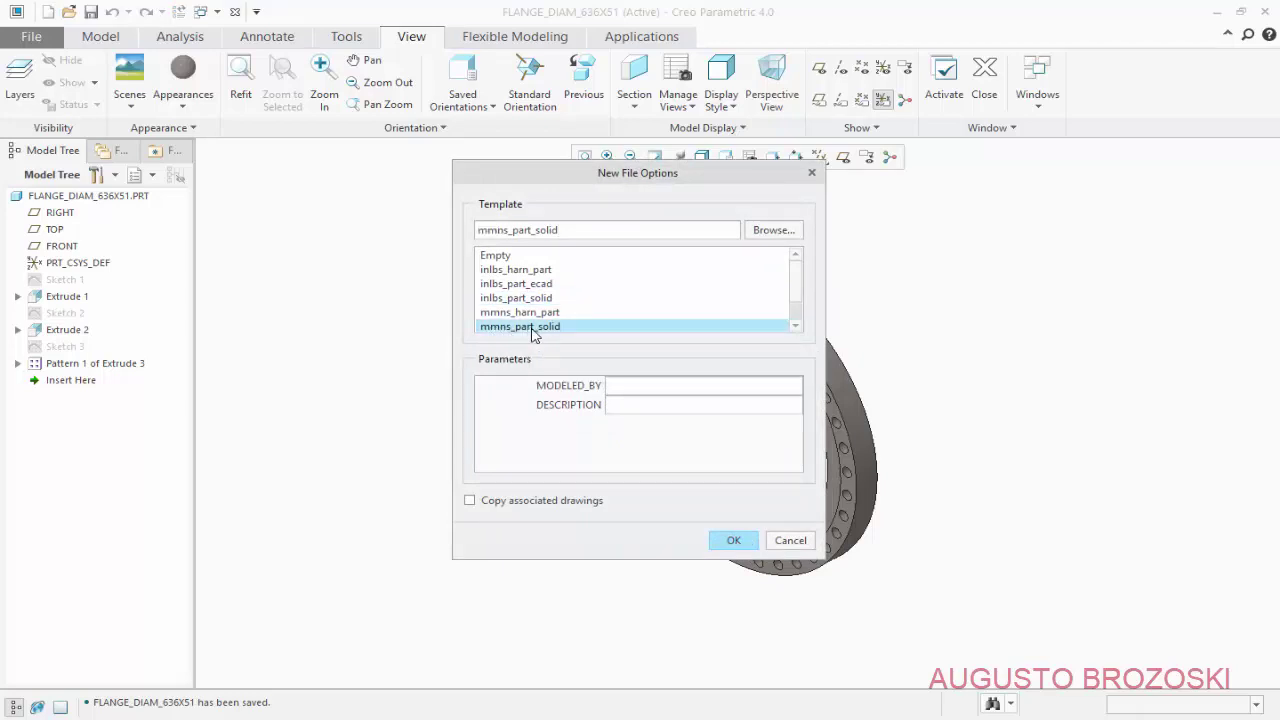
{"action": "left_click", "coordinate": [731, 543]}
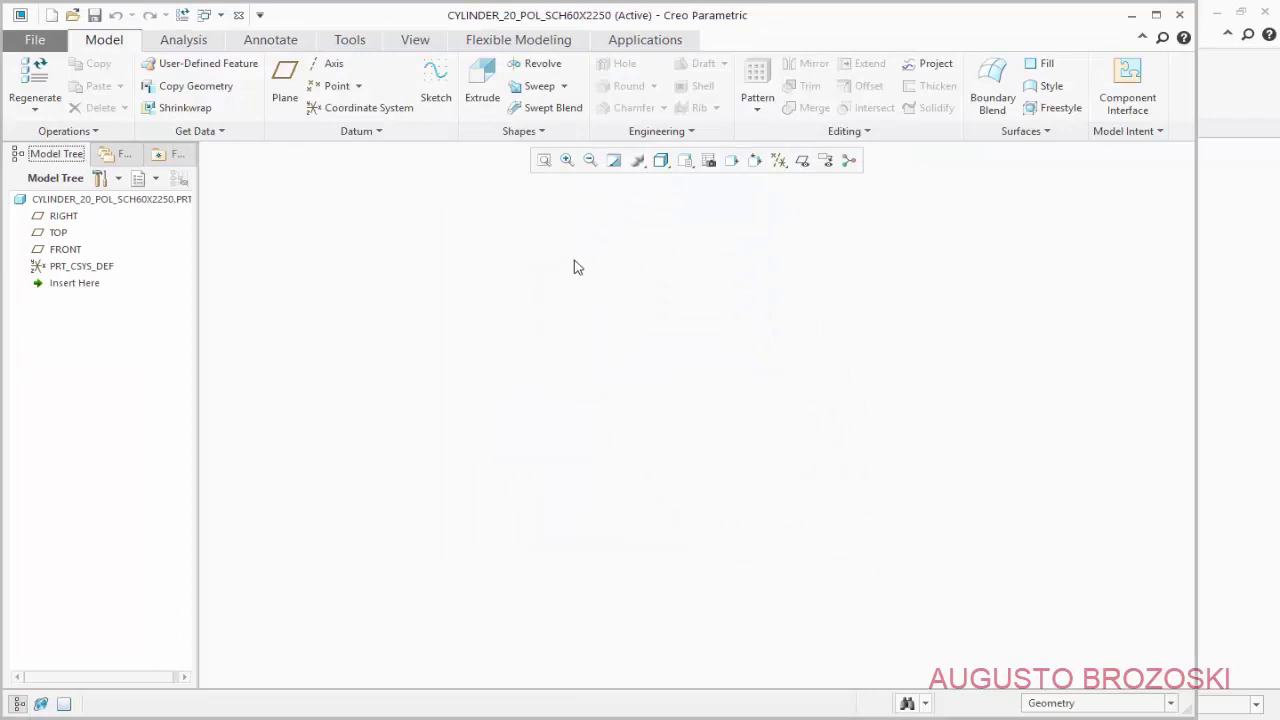
Show the datum planes and start a sketch on the FRONT plane with RIGHT as reference, oriented parallel to the screen
{"action": "left_click", "coordinate": [436, 85]}
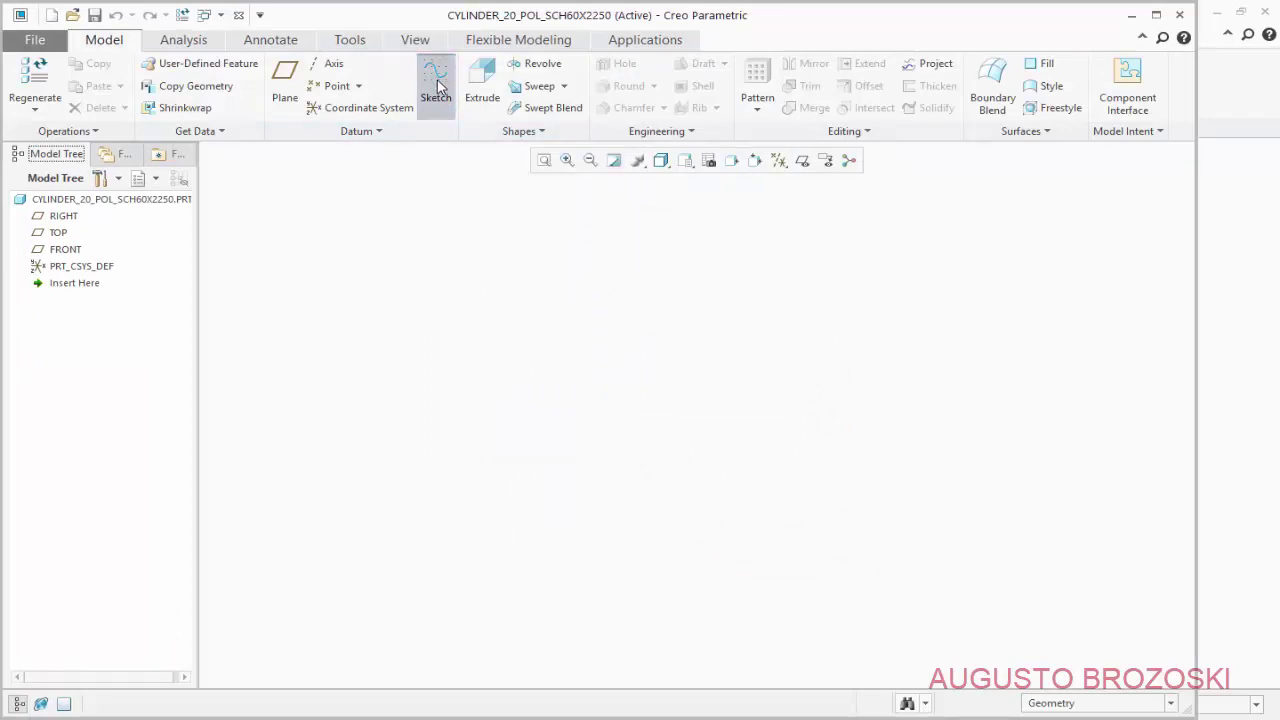
{"action": "left_click", "coordinate": [802, 163]}
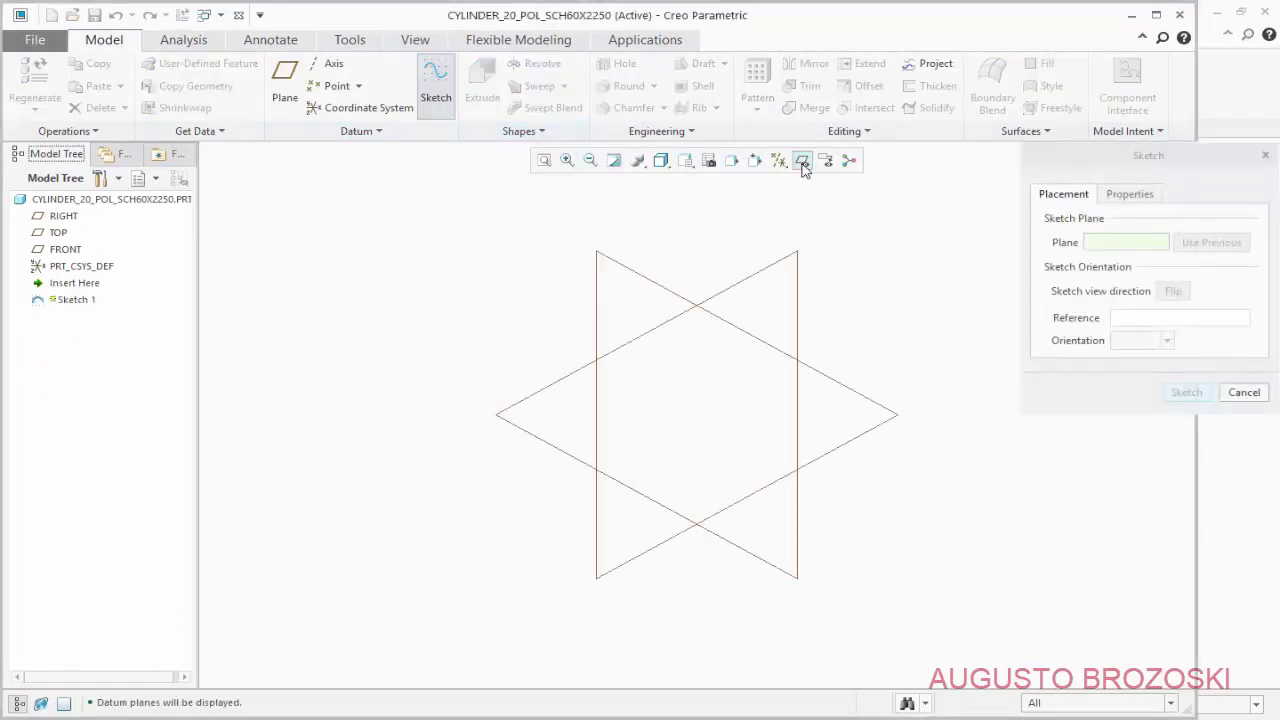
{"action": "left_click", "coordinate": [619, 262]}
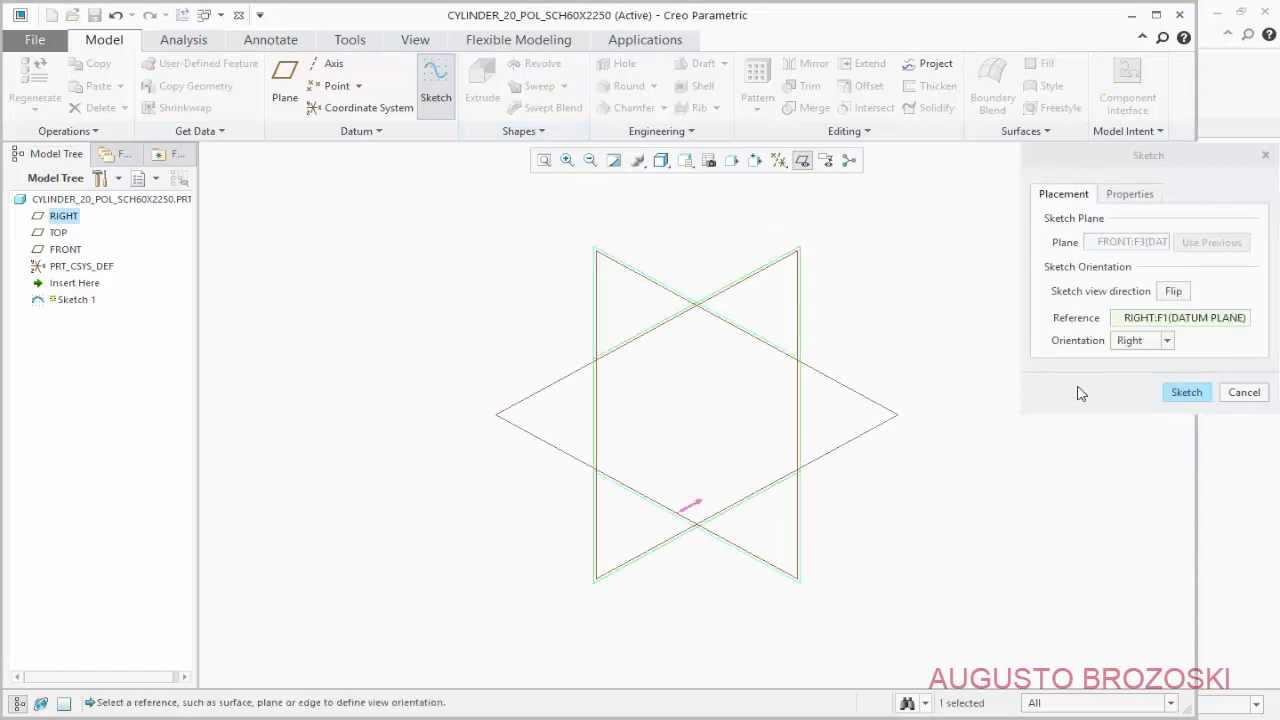
{"action": "left_click", "coordinate": [1188, 394]}
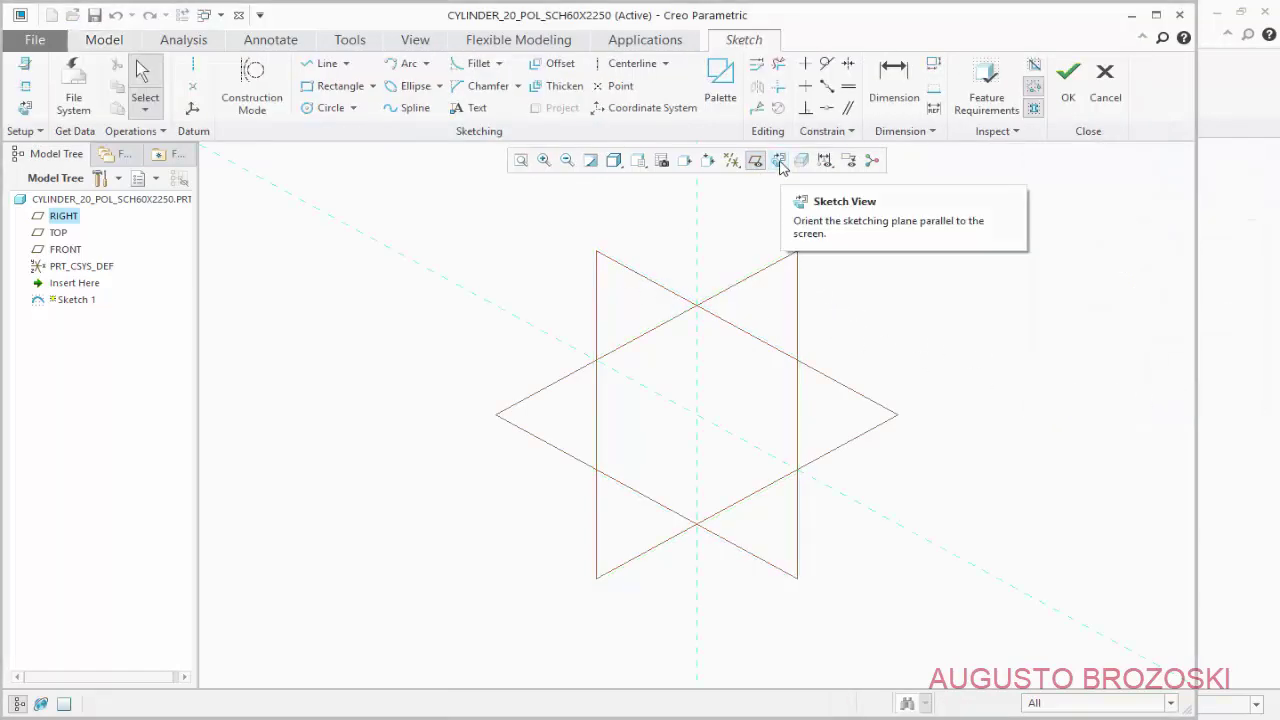
{"action": "left_click", "coordinate": [780, 163]}
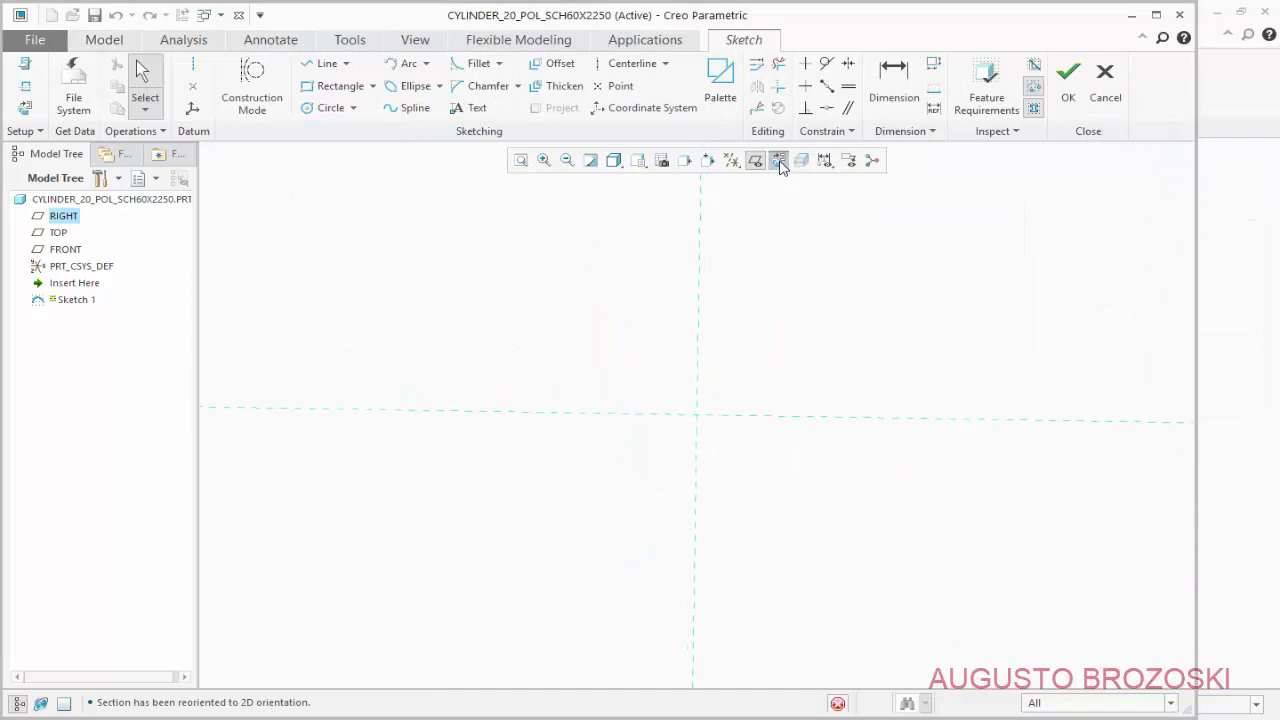
Sketch two concentric circles about 414 and 368 mm in diameter centered on the origin, and hide the datum planes
{"action": "left_click", "coordinate": [329, 107]}
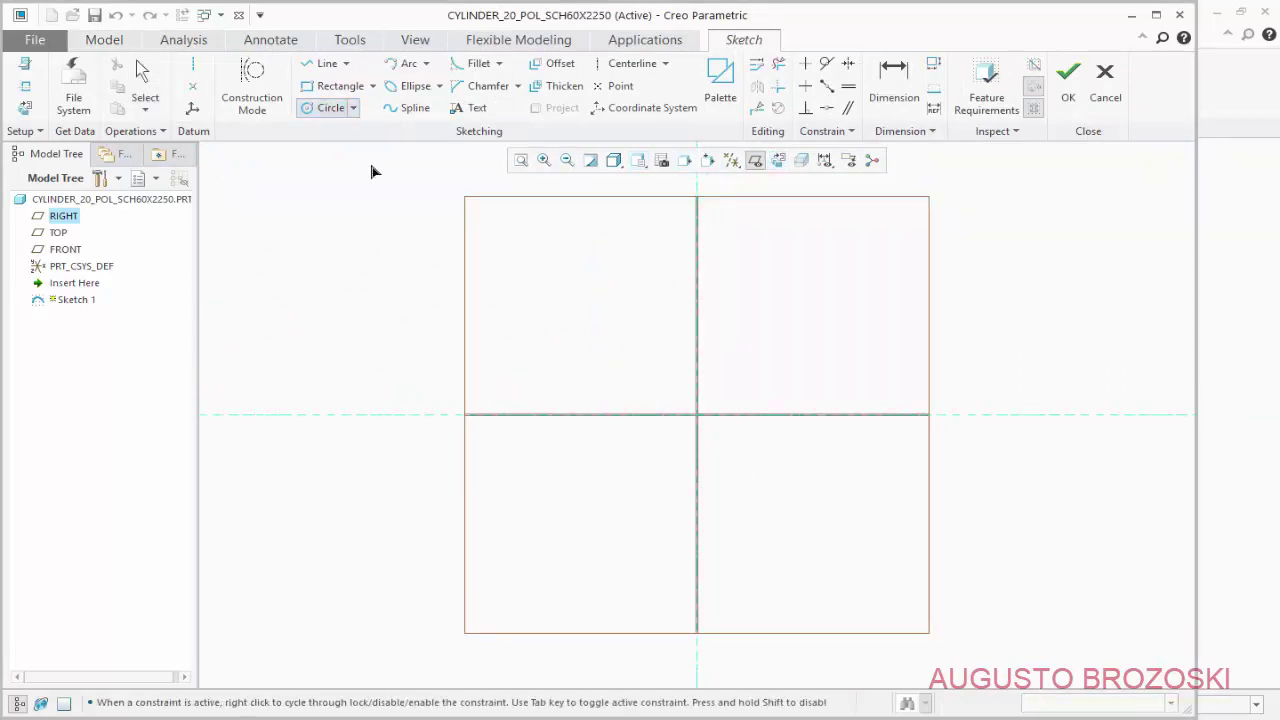
{"action": "left_click", "coordinate": [697, 416]}
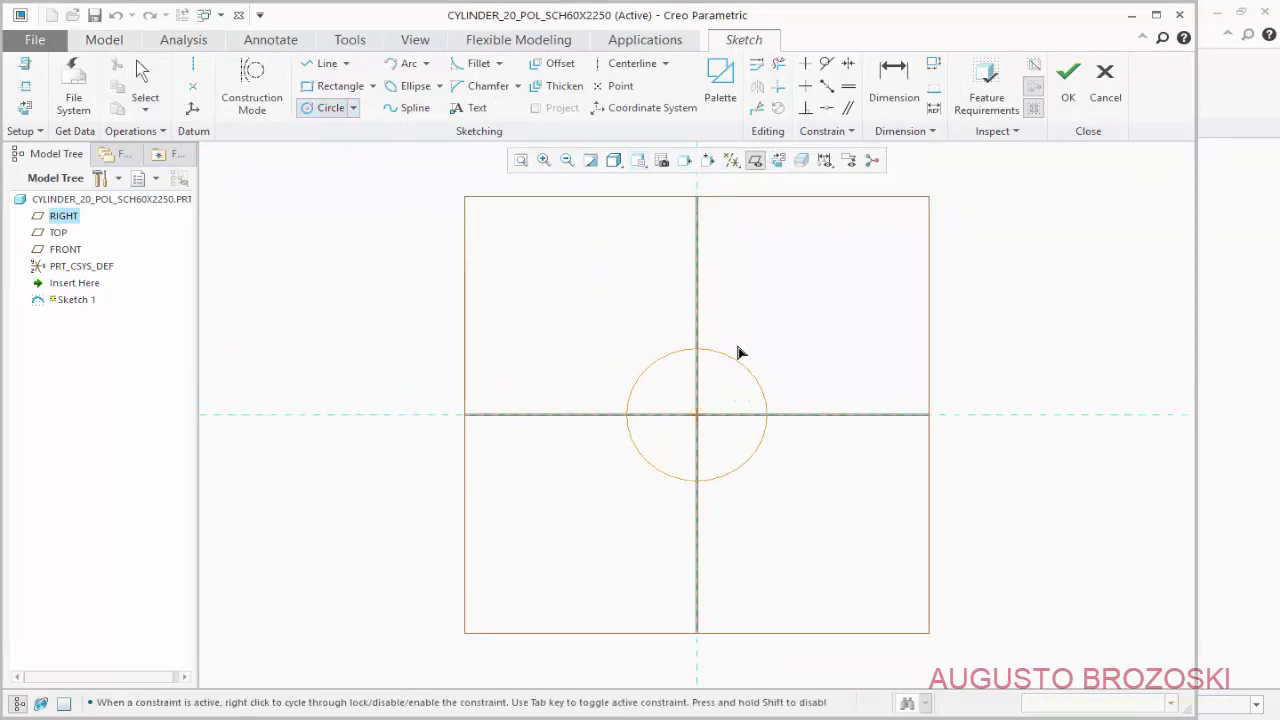
{"action": "left_click", "coordinate": [797, 269]}
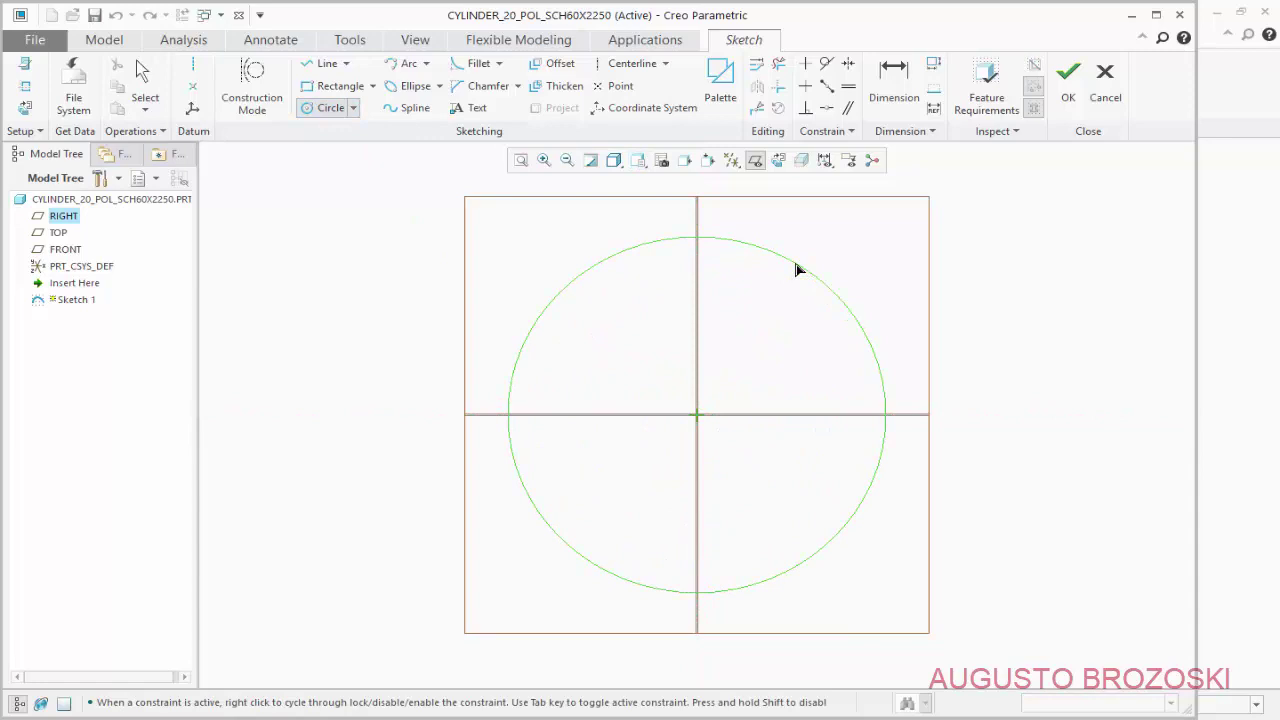
{"action": "left_click", "coordinate": [697, 416]}
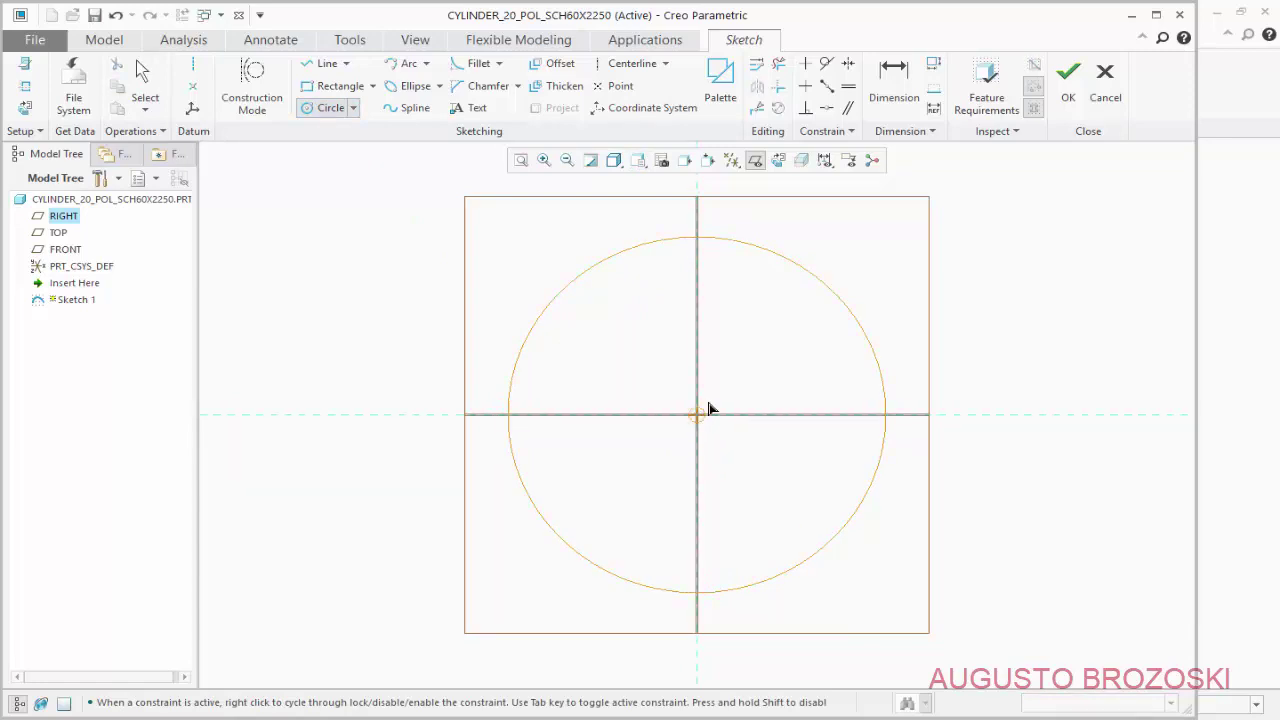
{"action": "left_click", "coordinate": [804, 298]}
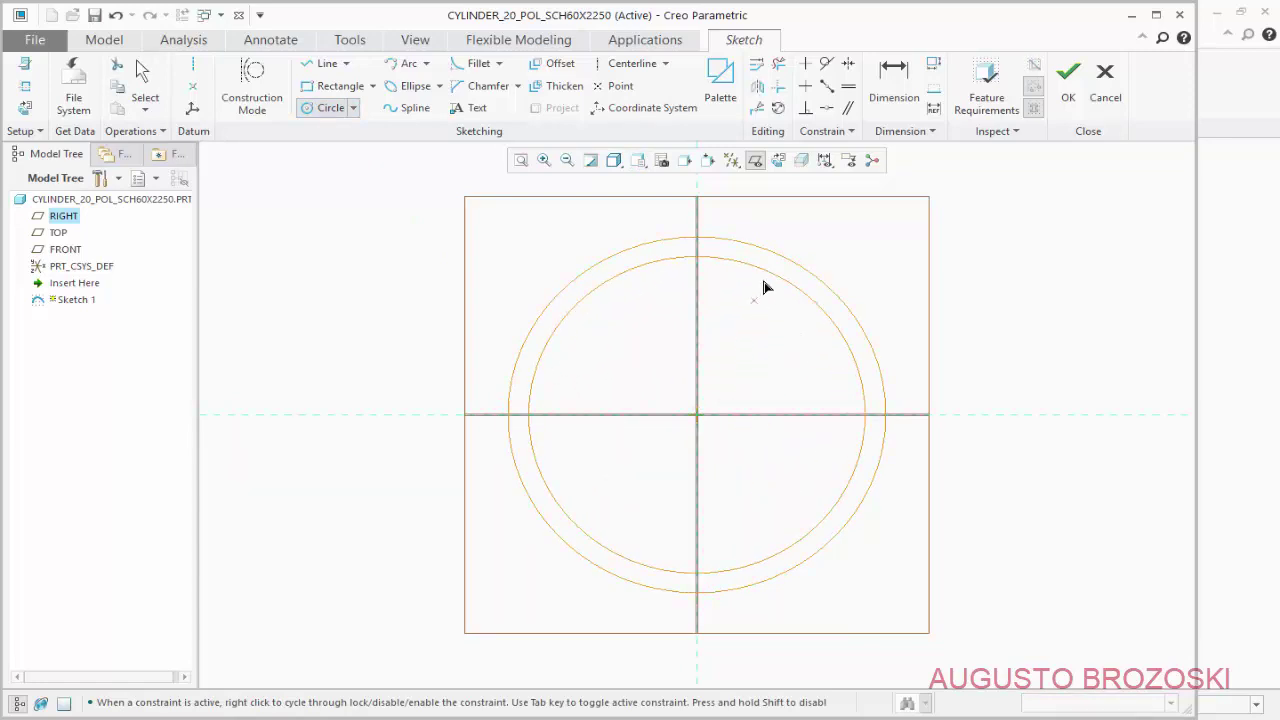
{"action": "left_click", "coordinate": [756, 161]}
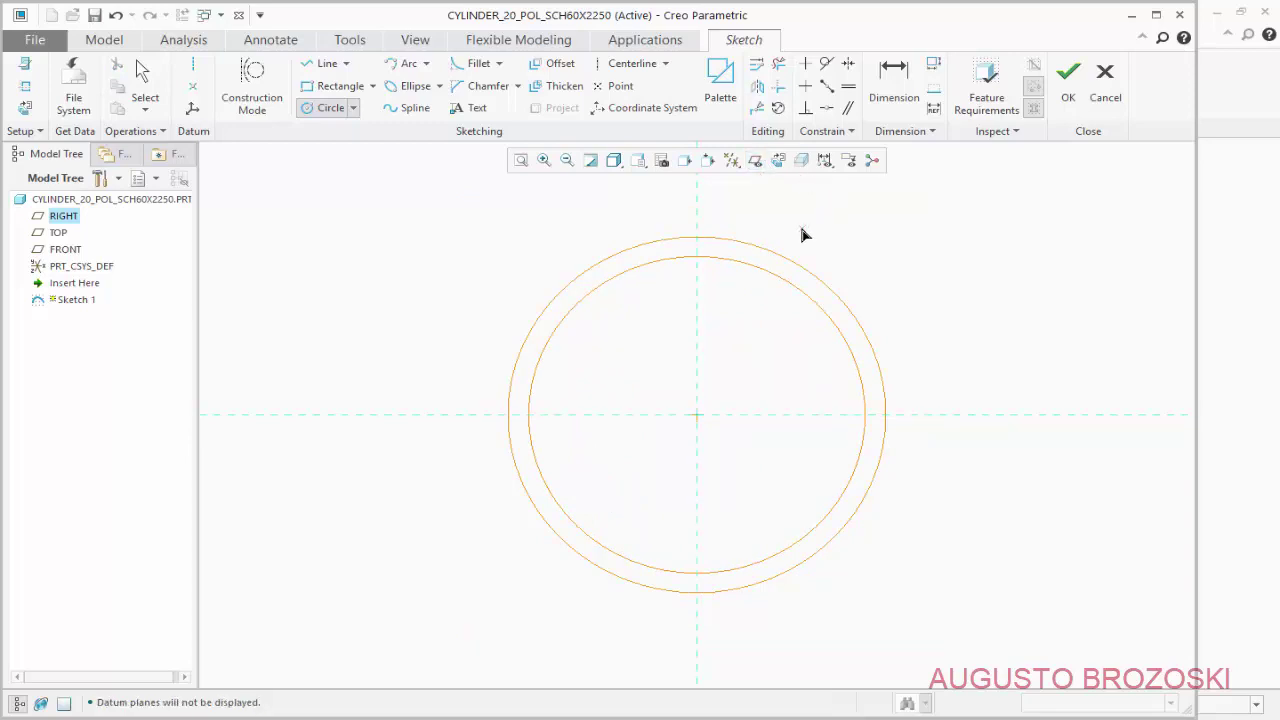
{"action": "middle_click", "coordinate": [805, 234]}
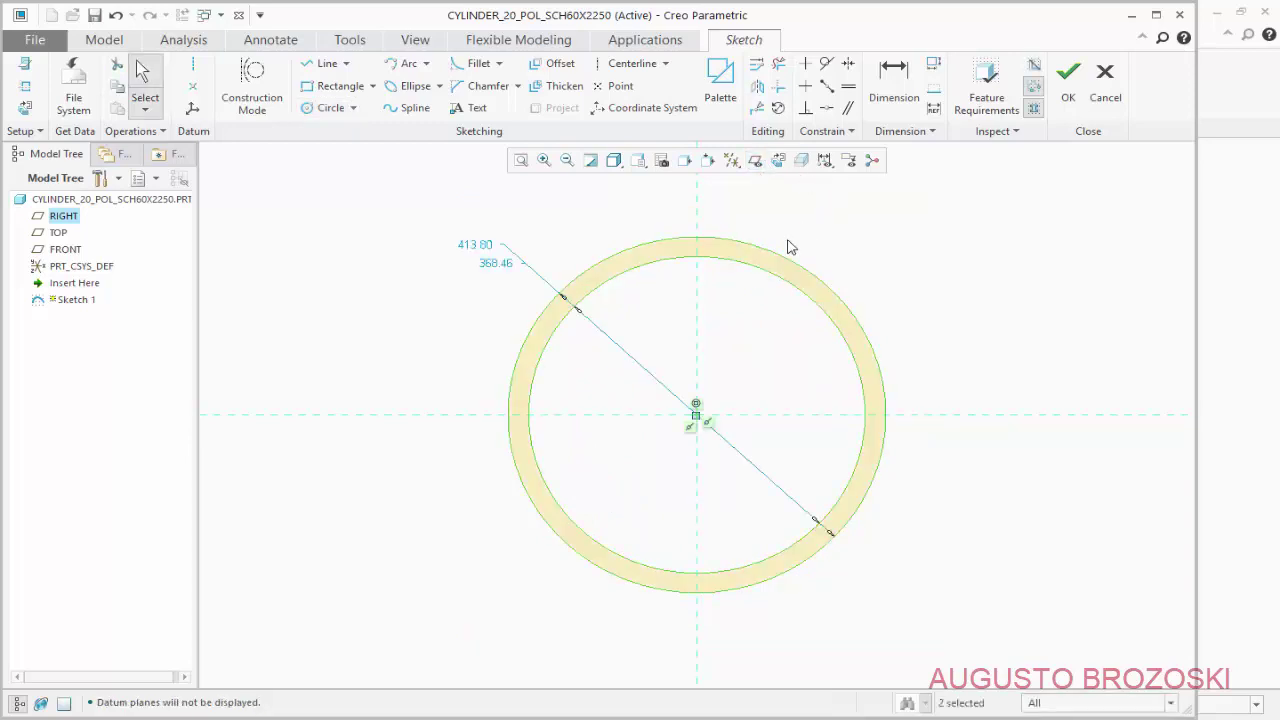
Set the outer circle's diameter to 508 mm
{"action": "left_click", "coordinate": [474, 250]}
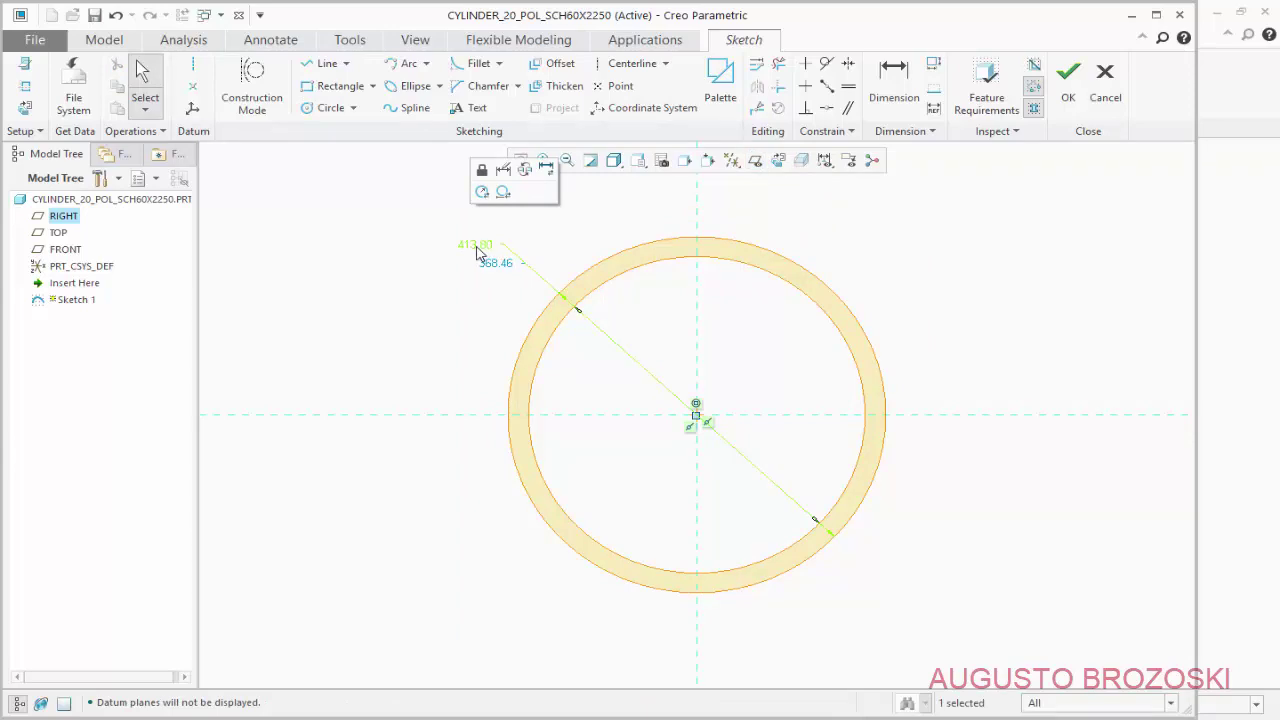
{"action": "double_click", "coordinate": [476, 250]}
{"action": "type", "text": "5"}
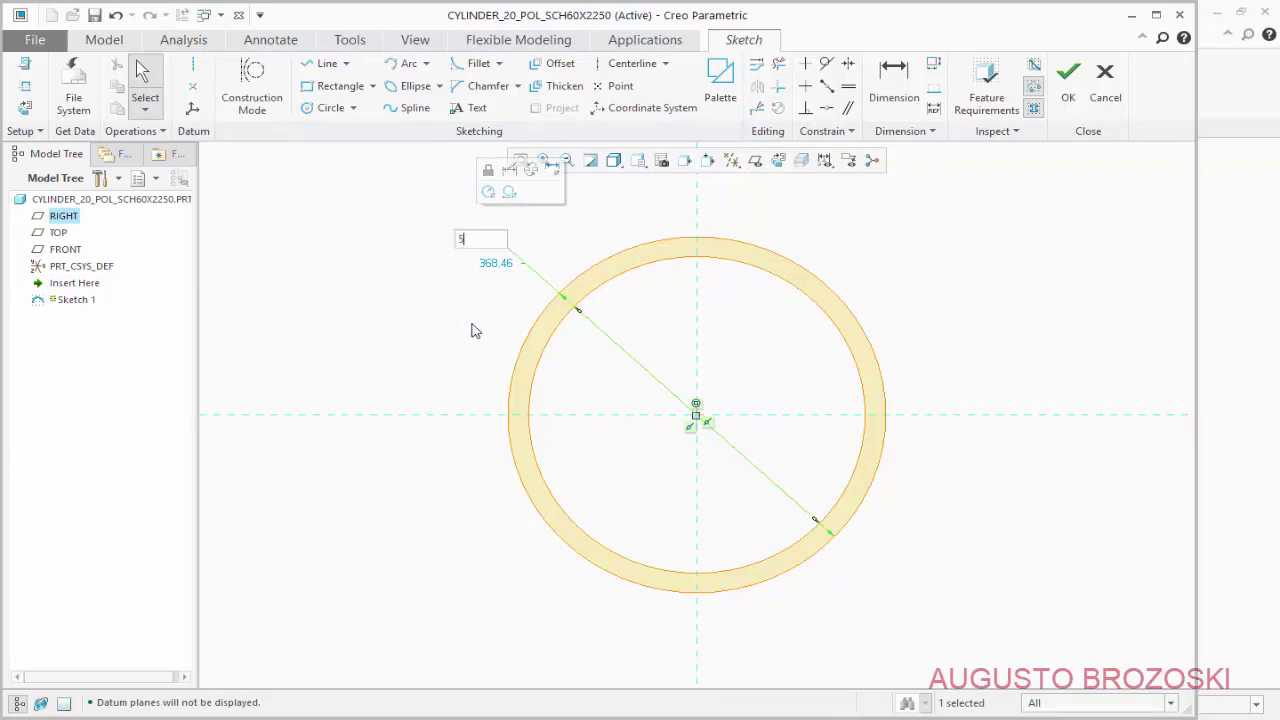
{"action": "type", "text": "08"}
{"action": "key", "text": "Return"}
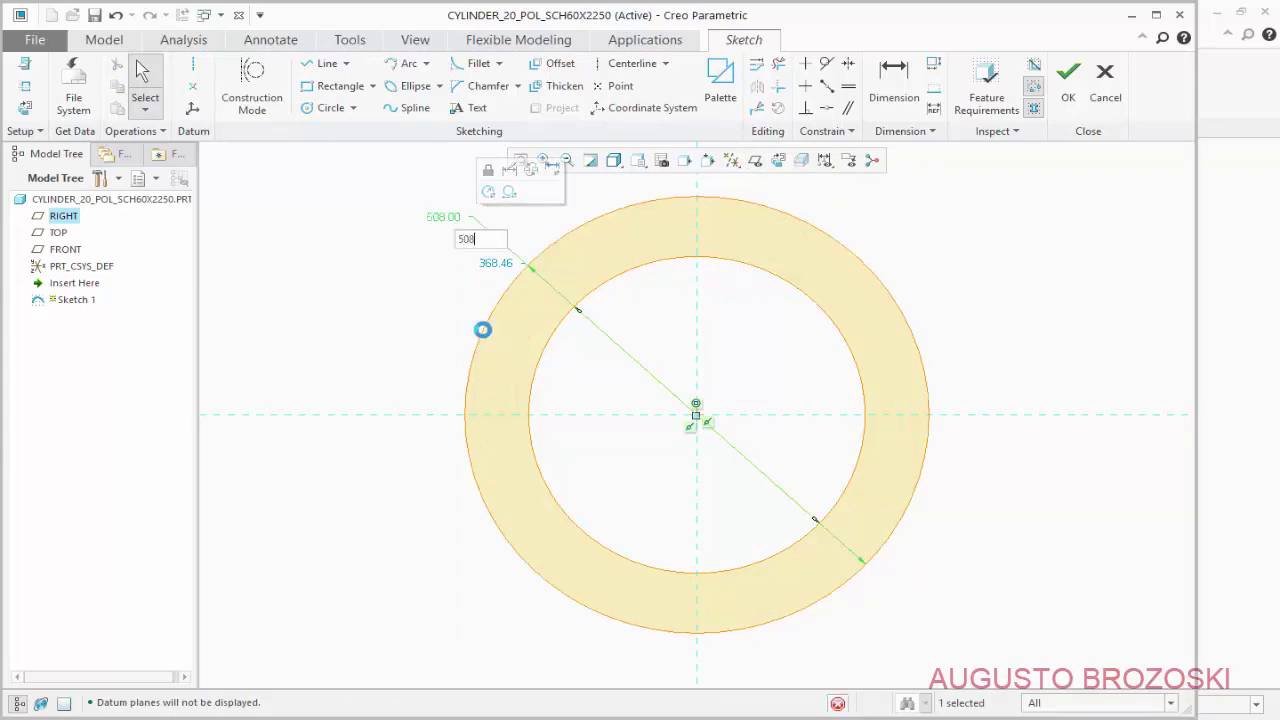
Set the inner circle's diameter to 466.76 mm from the pipe table's 20-inch SCH60 row and finish the sketch
{"action": "double_click", "coordinate": [497, 268]}
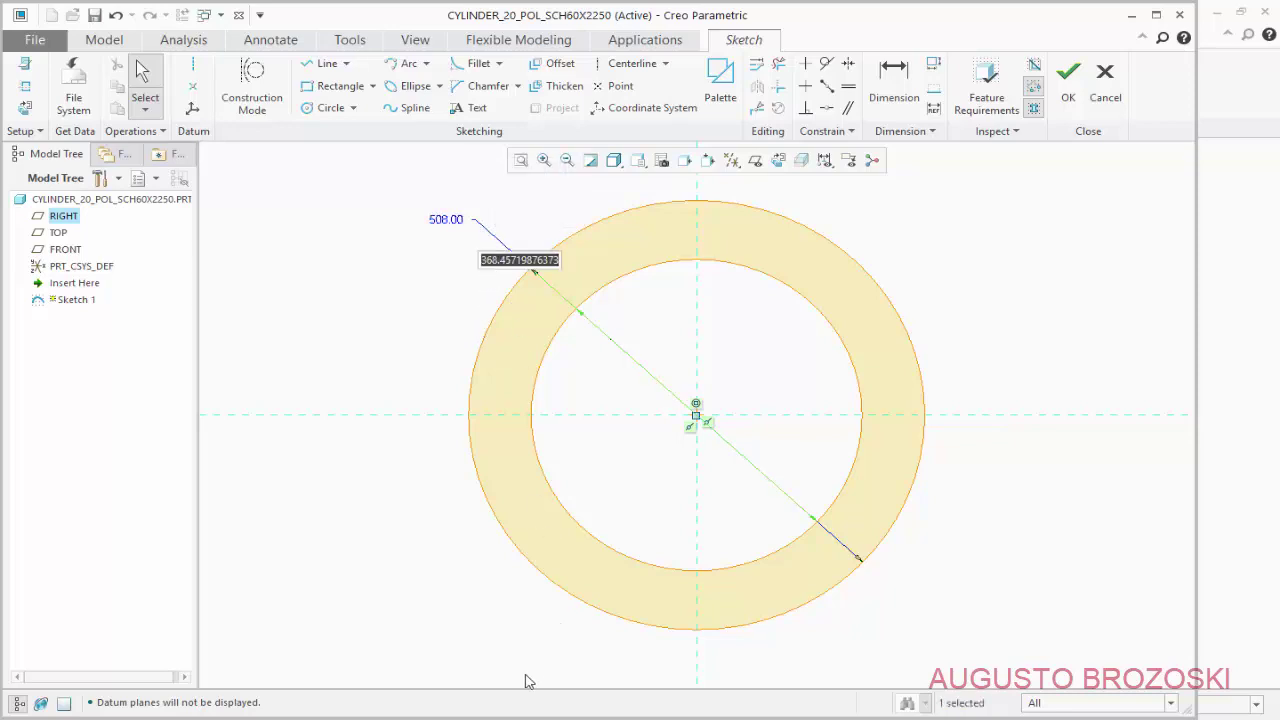
{"action": "left_click", "coordinate": [603, 643]}
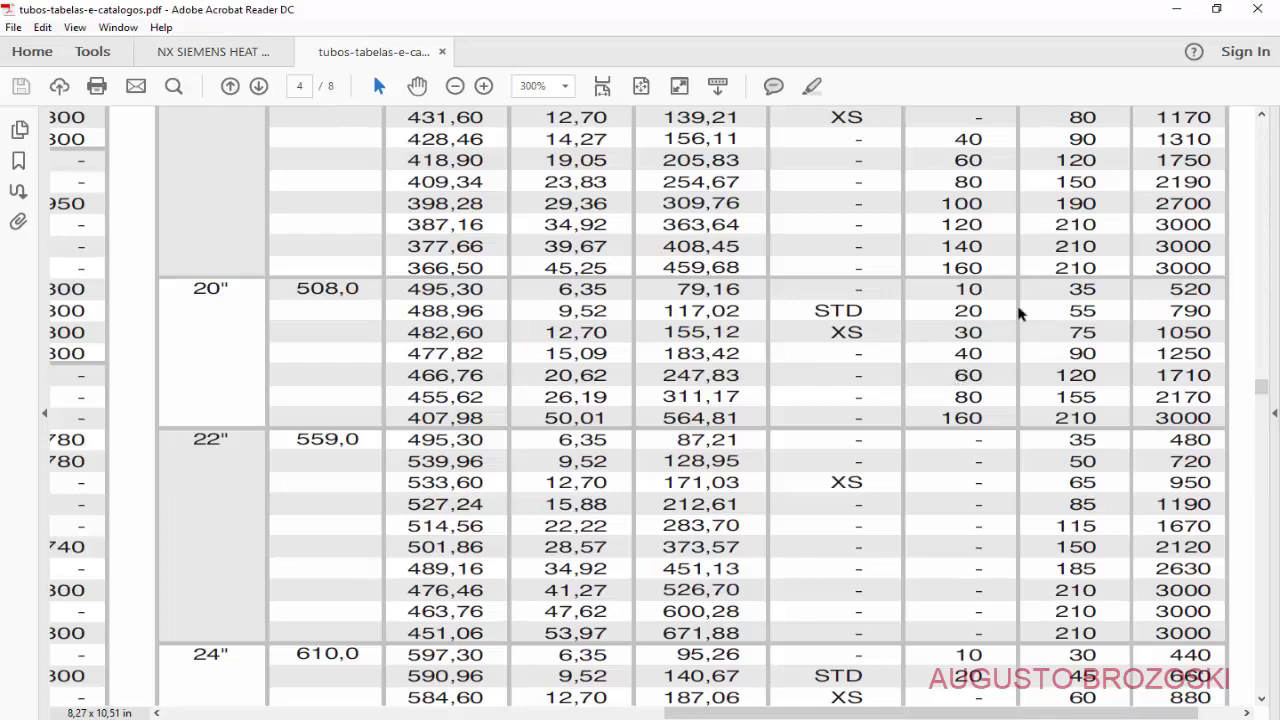
{"action": "left_click", "coordinate": [1174, 10]}
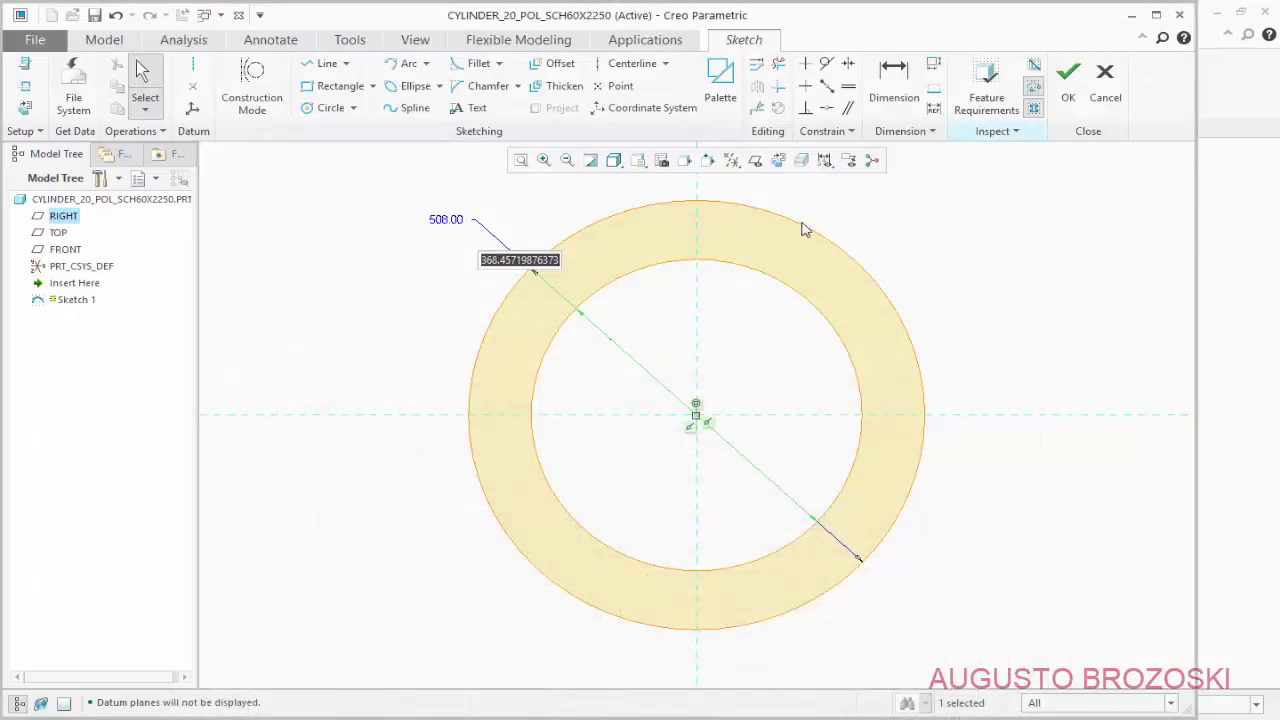
{"action": "type", "text": "466"}
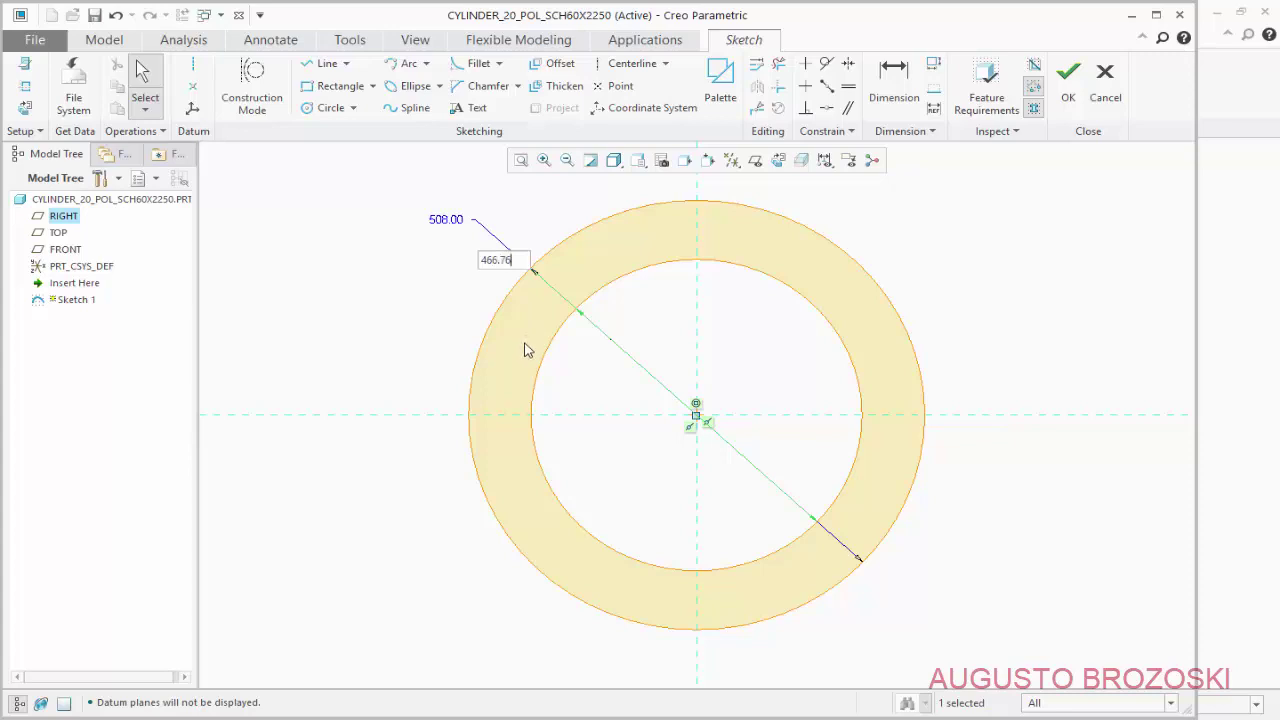
{"action": "type", "text": ".76"}
{"action": "key", "text": "Return"}
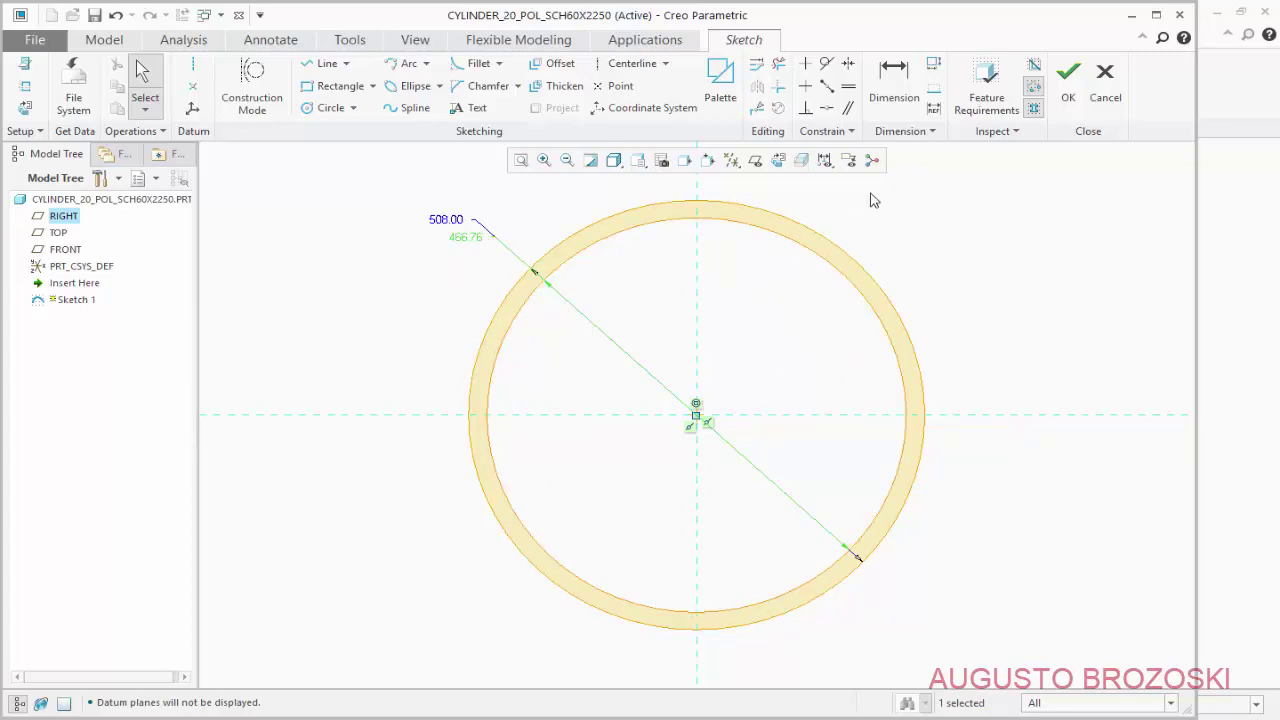
{"action": "left_click", "coordinate": [1068, 82]}
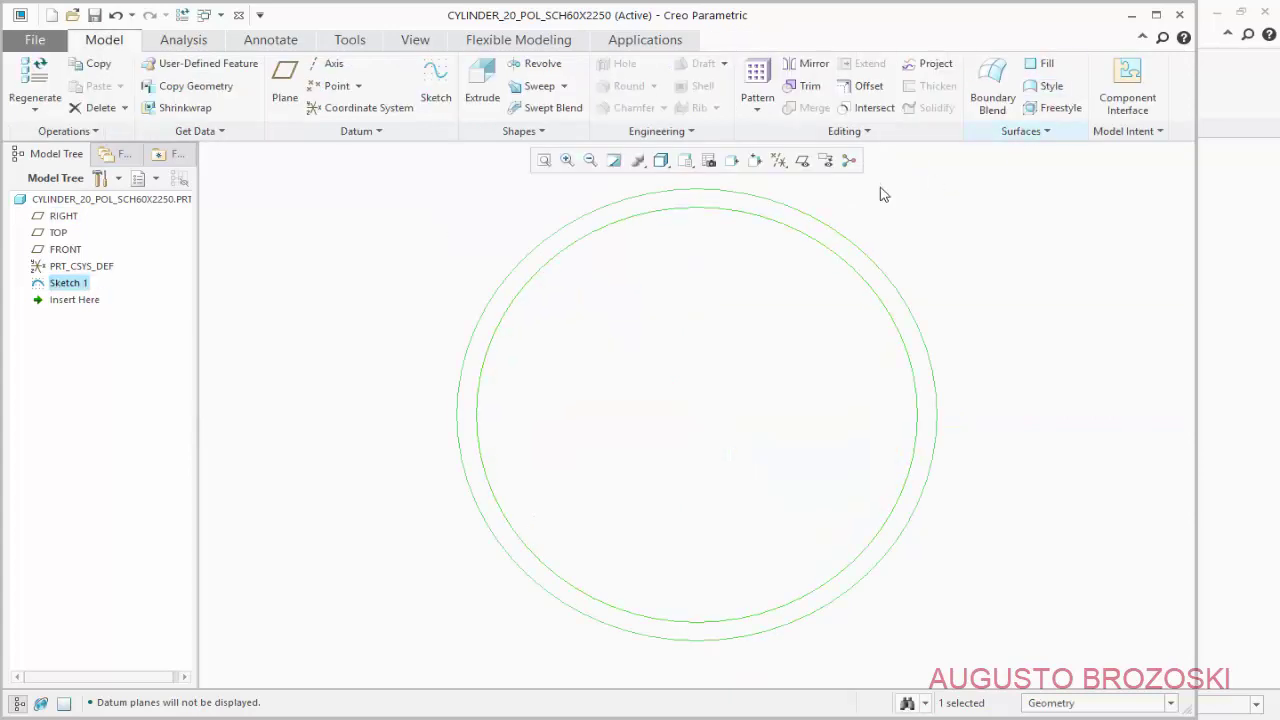
Extrude the ring sketch 2250 mm in the flipped direction, checking the length against the heat exchanger drawing
{"action": "left_click", "coordinate": [686, 162]}
{"action": "left_click", "coordinate": [698, 180]}
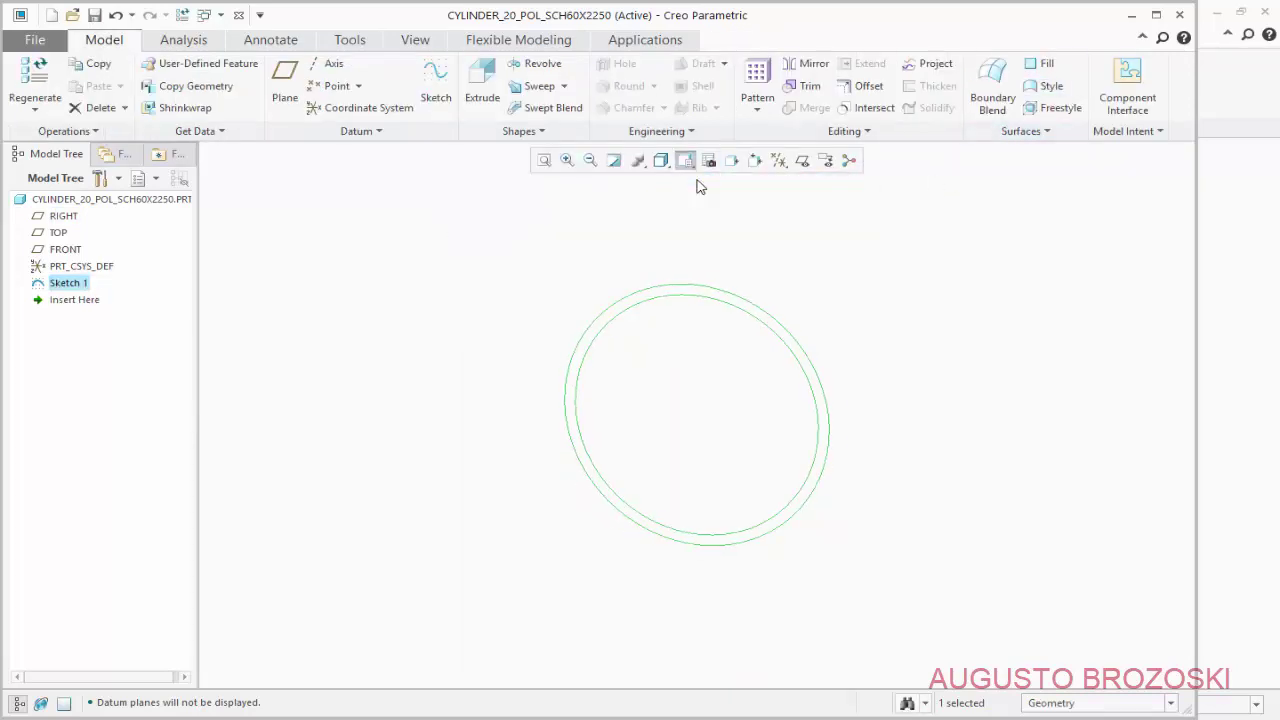
{"action": "left_click", "coordinate": [478, 90]}
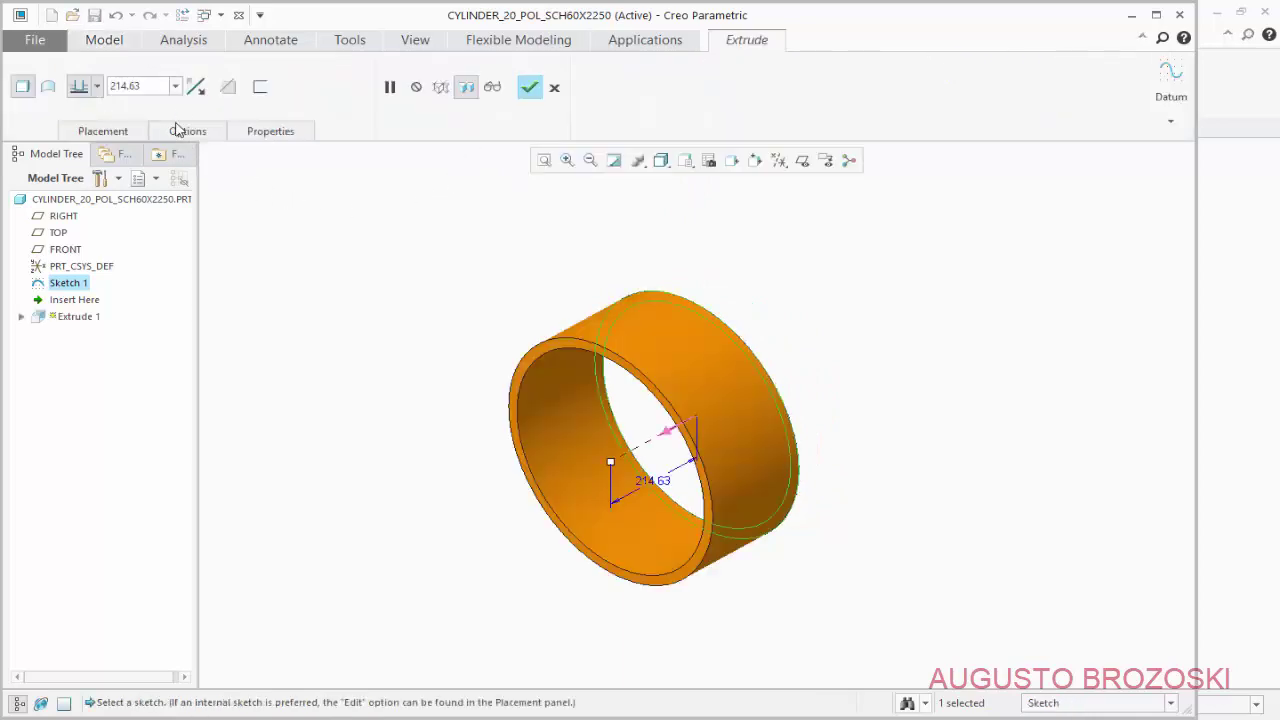
{"action": "left_click", "coordinate": [193, 88]}
{"action": "left_click", "coordinate": [160, 89]}
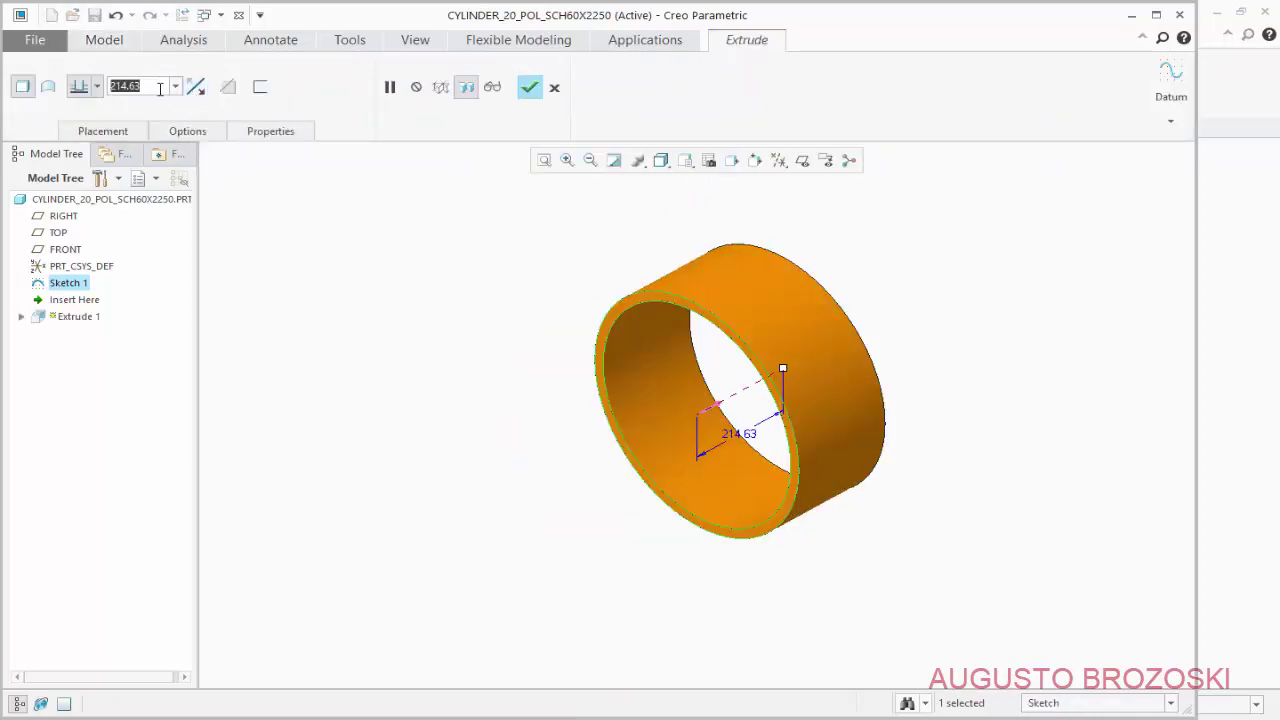
{"action": "type", "text": "2250"}
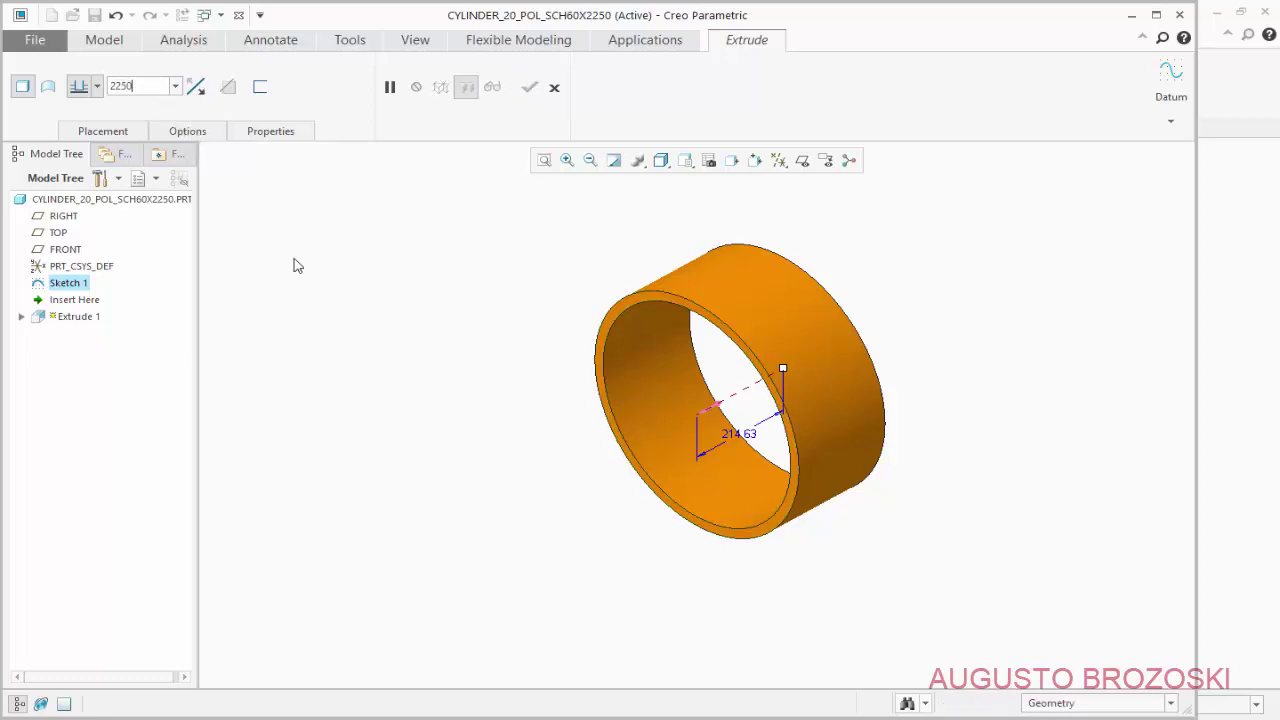
{"action": "key", "text": "Return"}
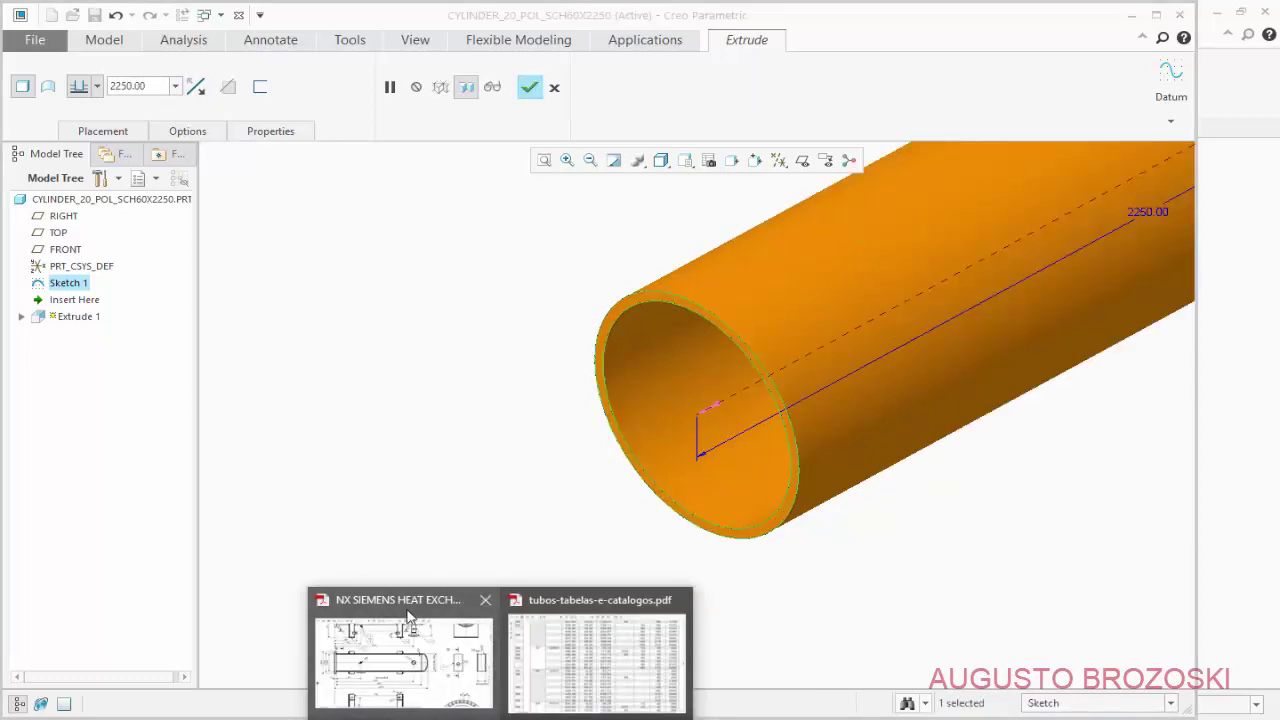
{"action": "left_click", "coordinate": [411, 617]}
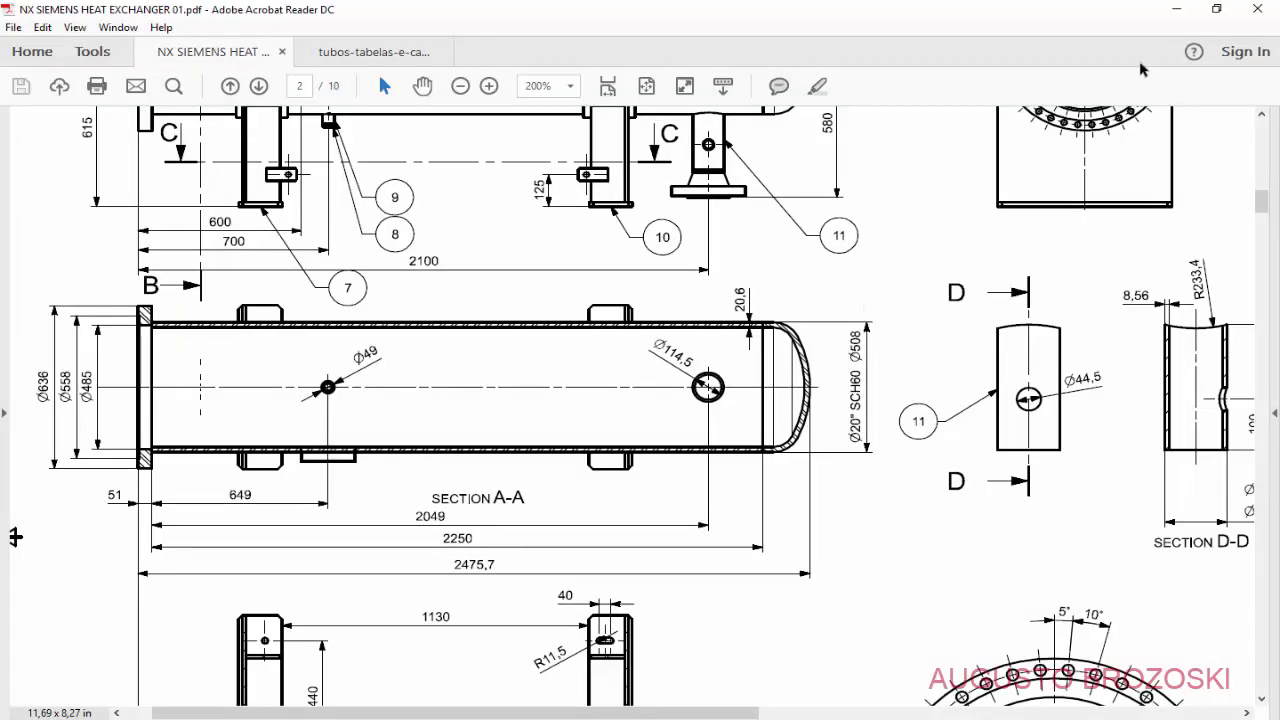
{"action": "left_click", "coordinate": [1172, 20]}
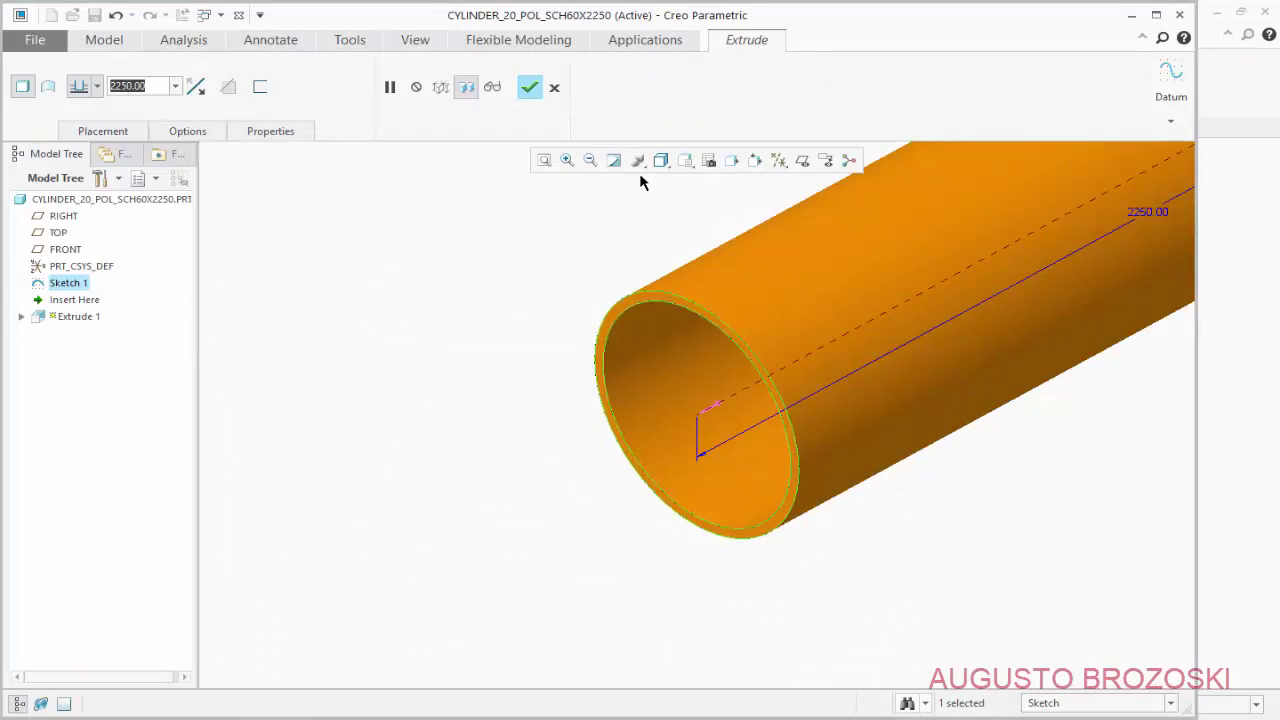
{"action": "left_click", "coordinate": [685, 160]}
{"action": "left_click", "coordinate": [705, 177]}
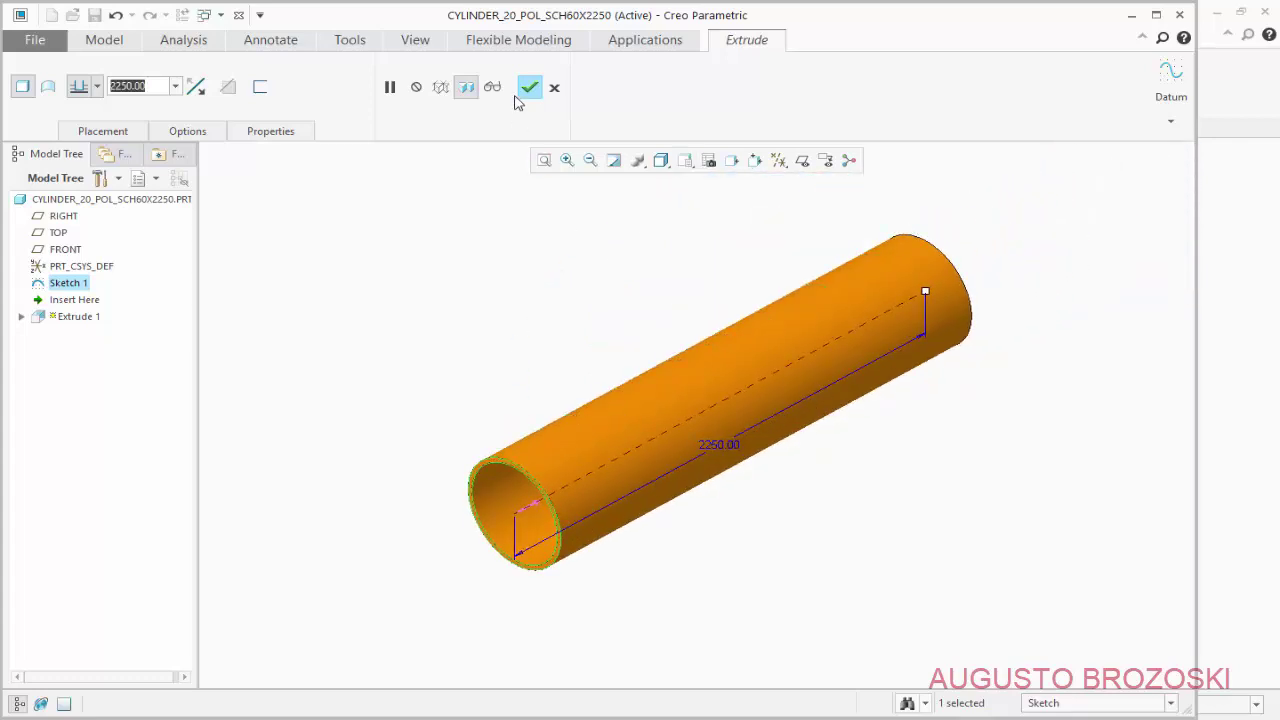
{"action": "left_click", "coordinate": [528, 88]}
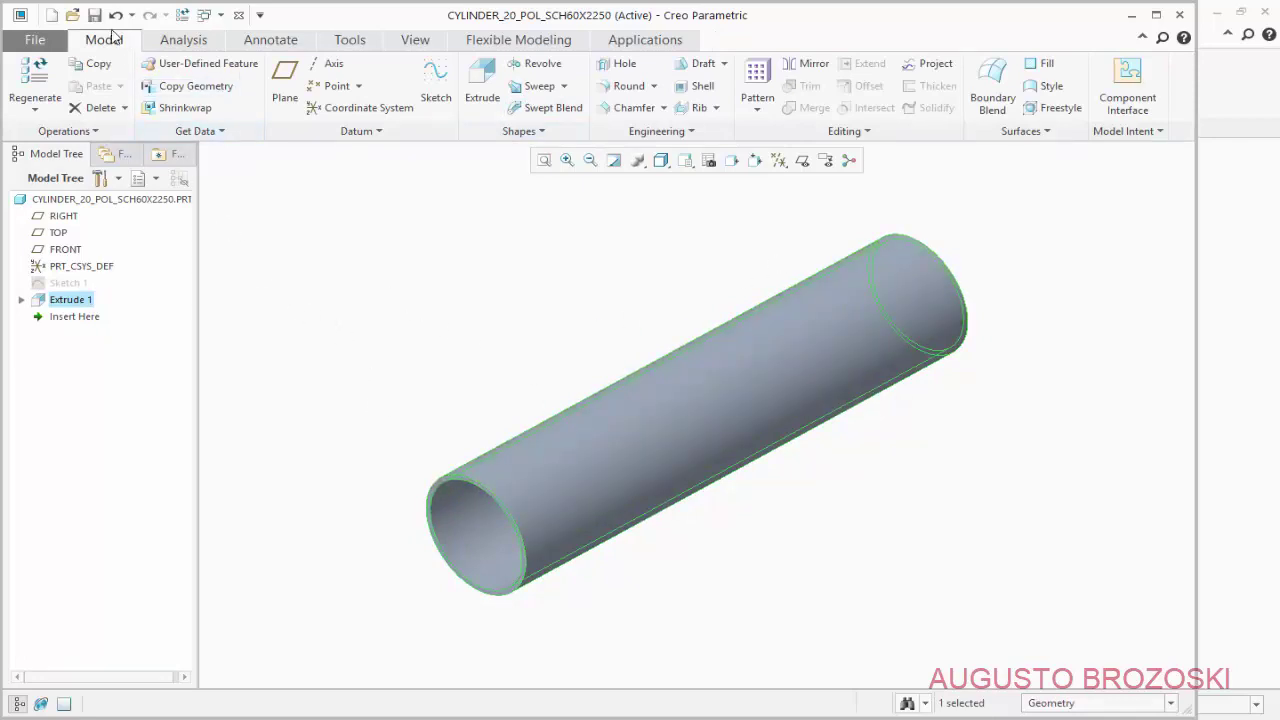
Save the part in the CREO Heat Exchanger Video folder, and check the shell's hole positions in the heat exchanger drawing PDF
{"action": "left_click", "coordinate": [94, 15]}
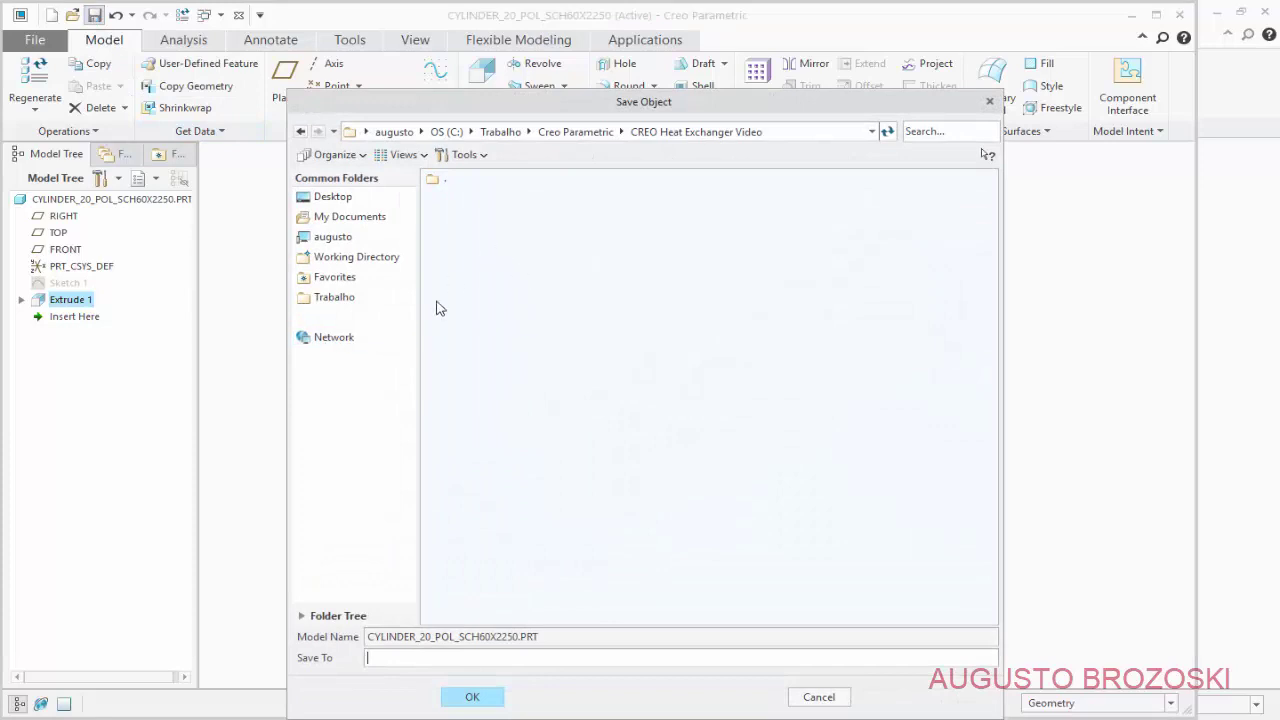
{"action": "left_click", "coordinate": [474, 697]}
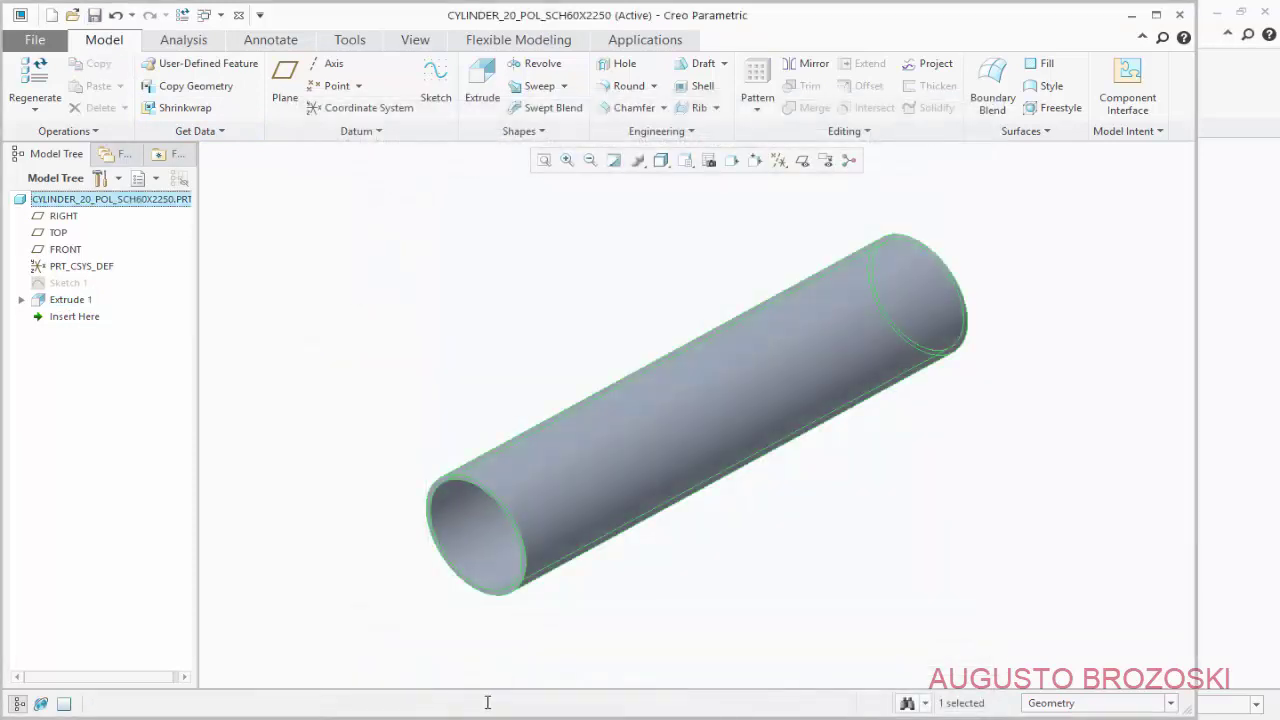
{"action": "left_click", "coordinate": [460, 690]}
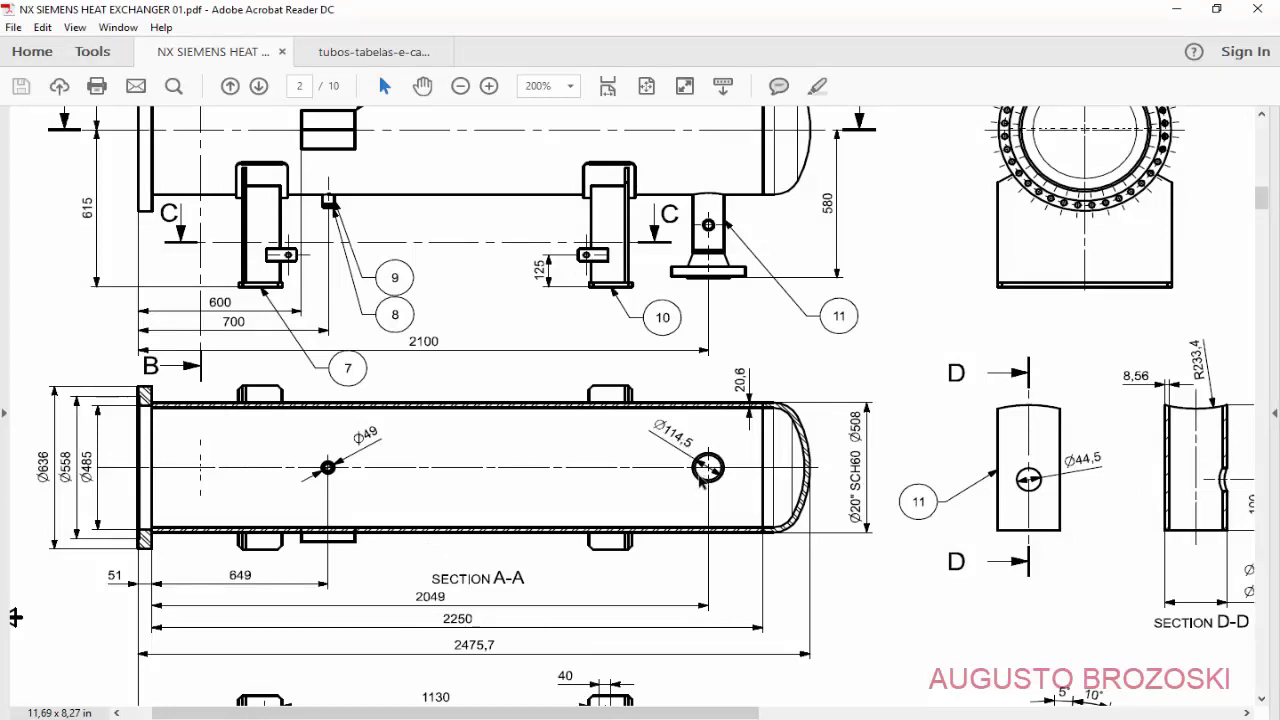
{"action": "scroll", "coordinate": [707, 469], "scroll_direction": "up", "scroll_amount": 5}
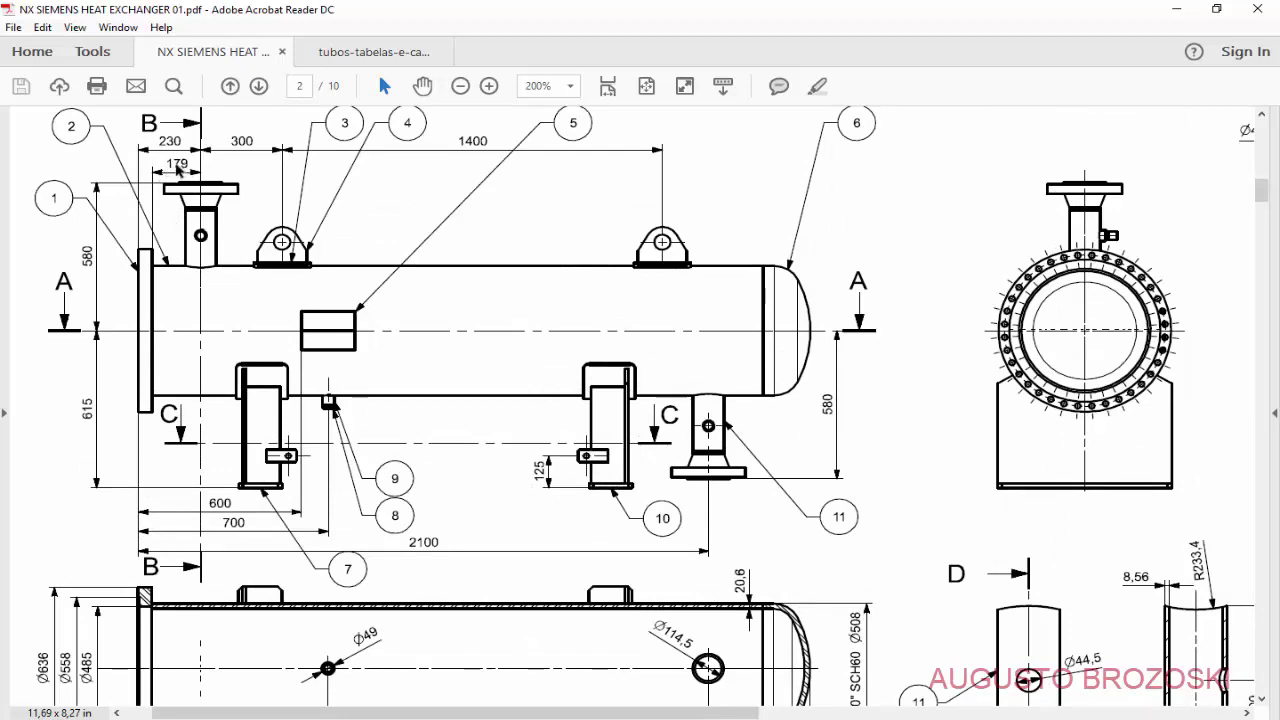
{"action": "scroll", "coordinate": [325, 390], "scroll_direction": "down", "scroll_amount": 5}
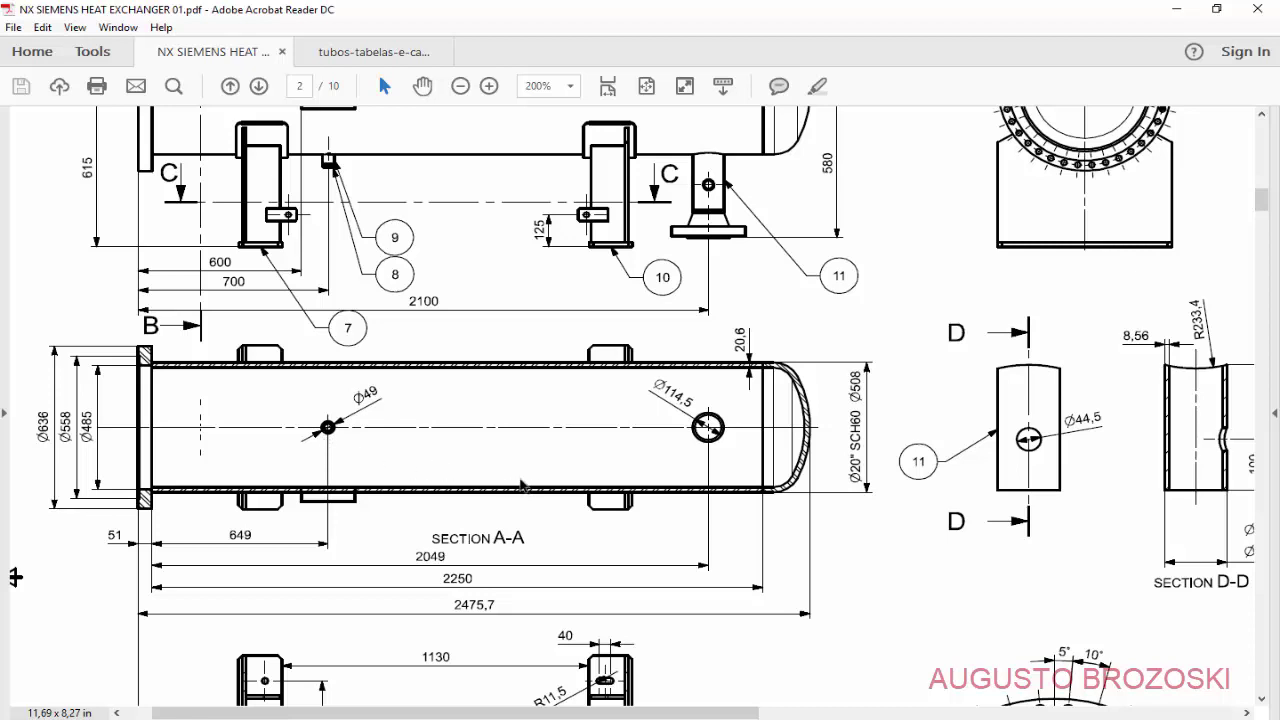
{"action": "left_click", "coordinate": [1176, 10]}
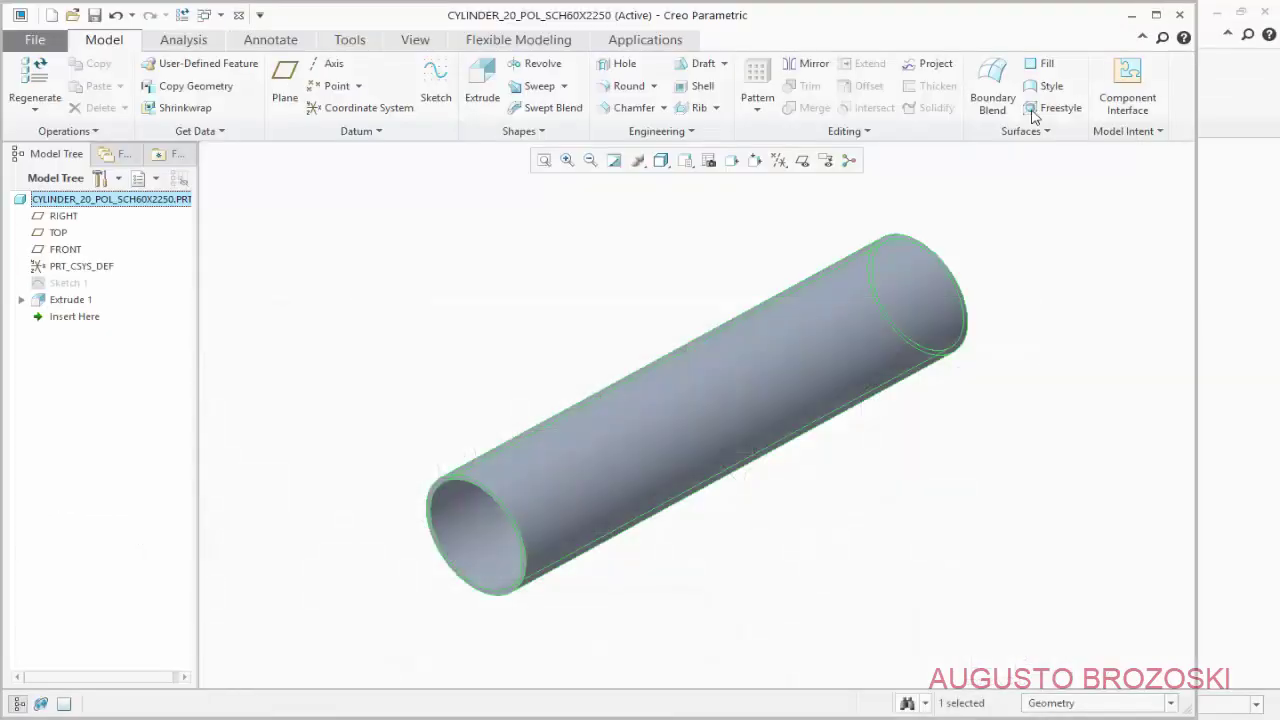
Start a sketch on the horizontal TOP datum plane, clip the model in front of it, and hide the datum planes again
{"action": "left_click", "coordinate": [434, 90]}
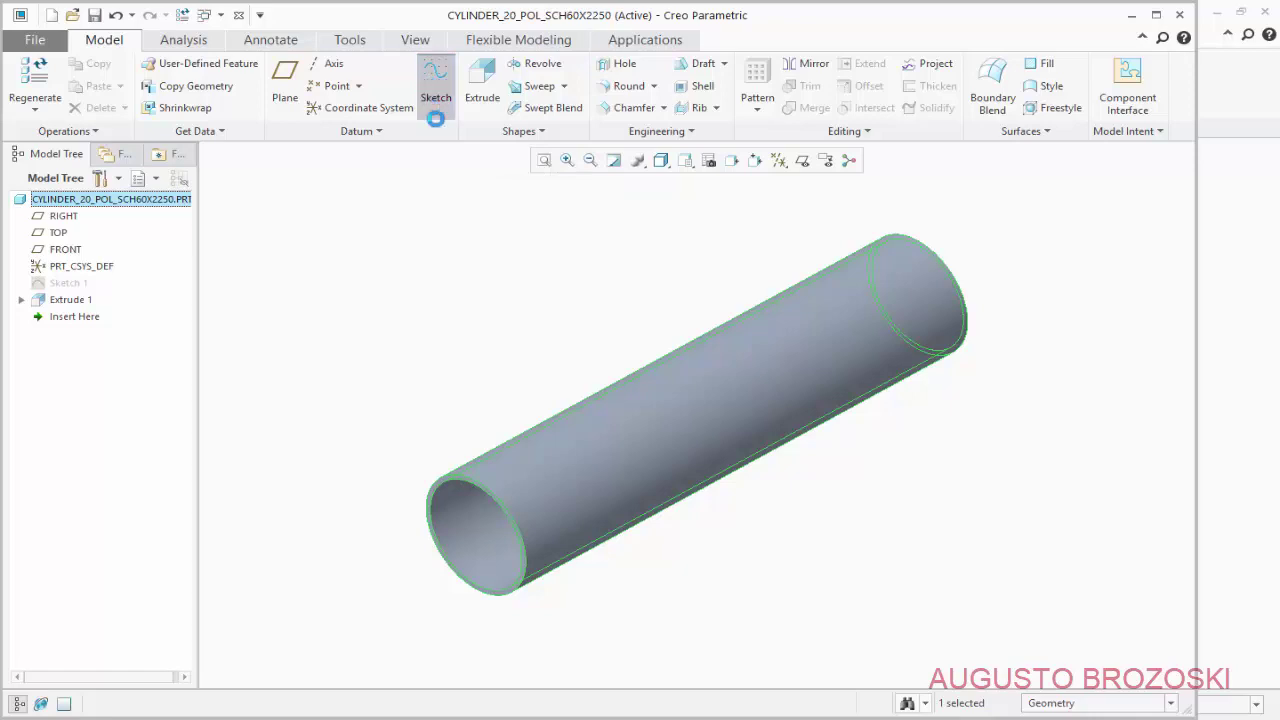
{"action": "left_click", "coordinate": [802, 160]}
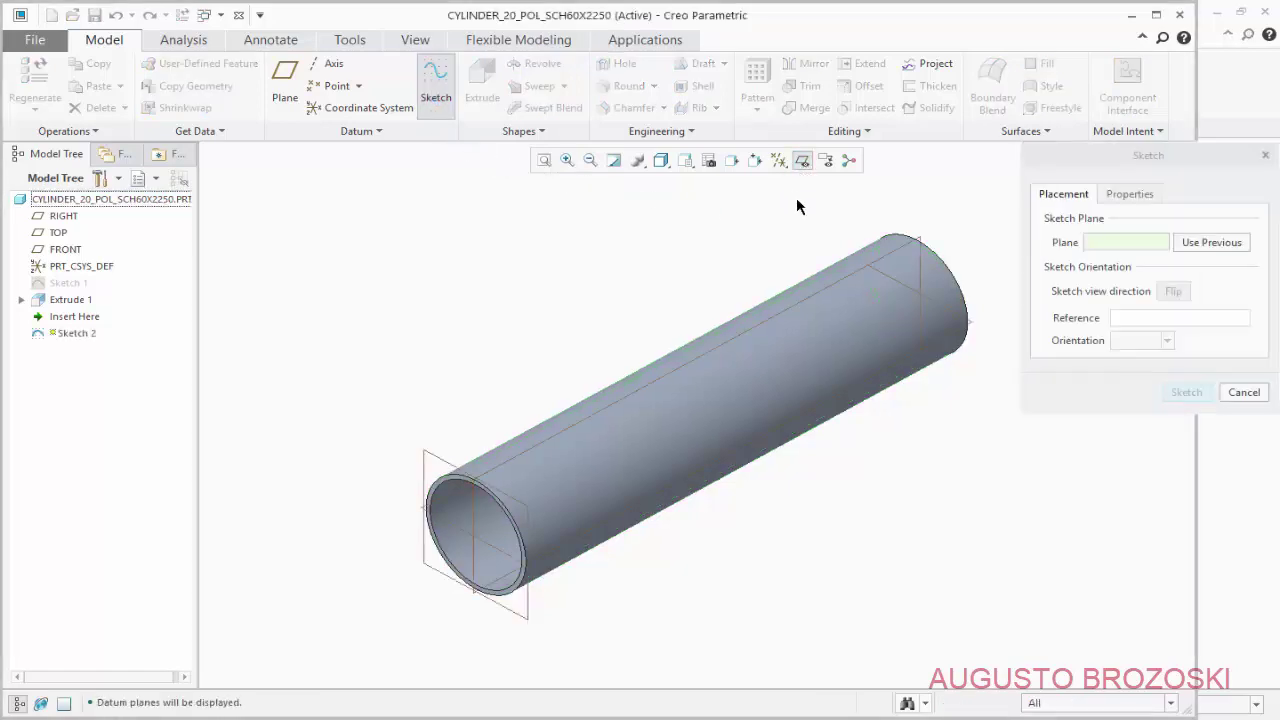
{"action": "left_click", "coordinate": [975, 333]}
{"action": "left_click", "coordinate": [1186, 392]}
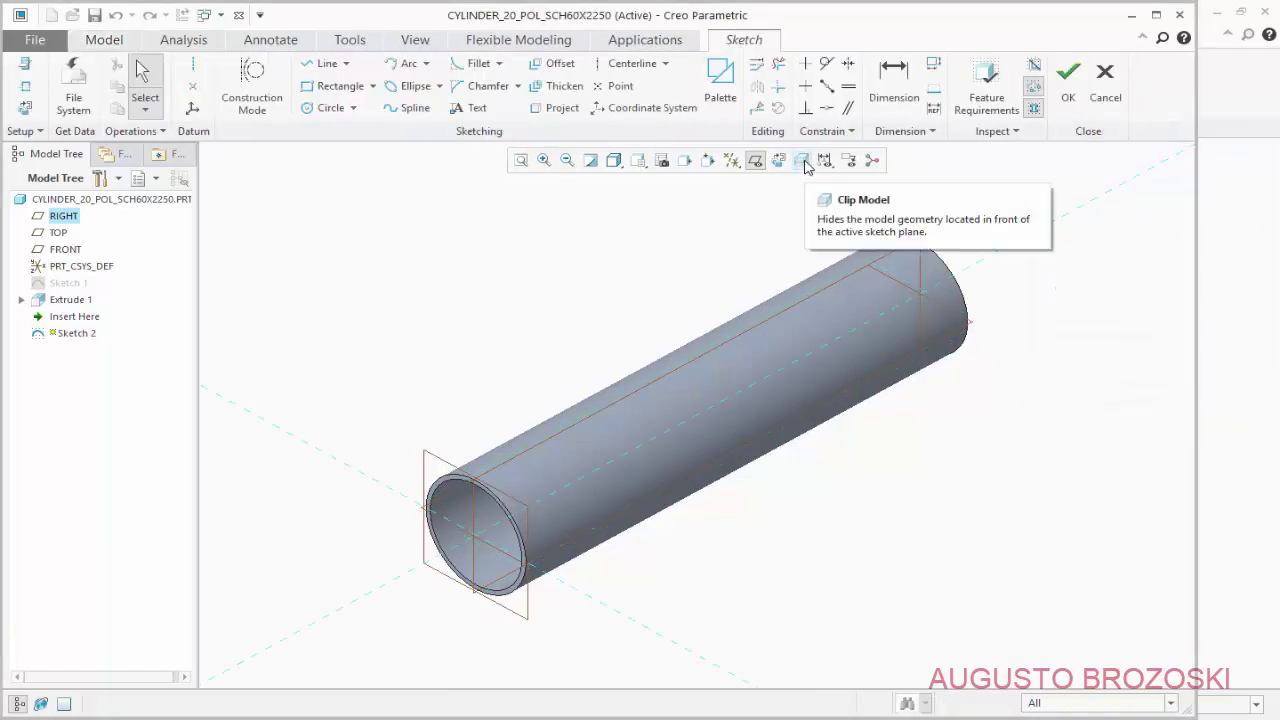
{"action": "left_click", "coordinate": [802, 162]}
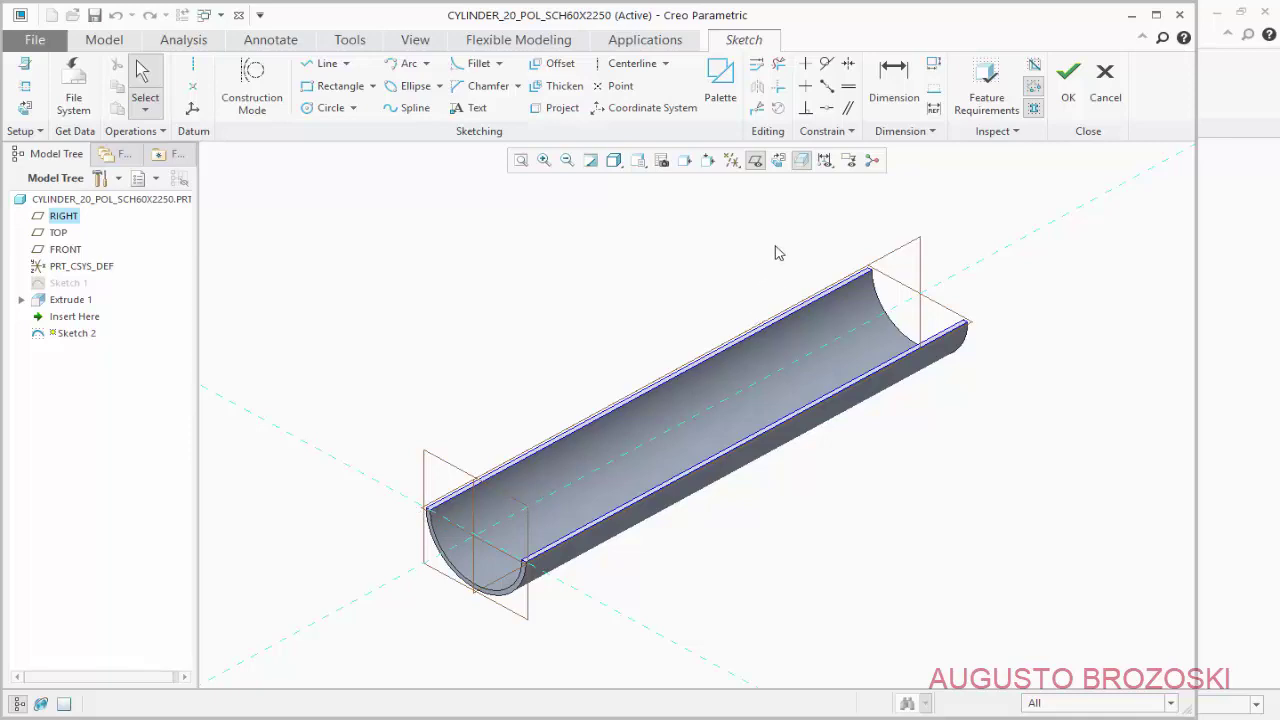
{"action": "left_click", "coordinate": [756, 161]}
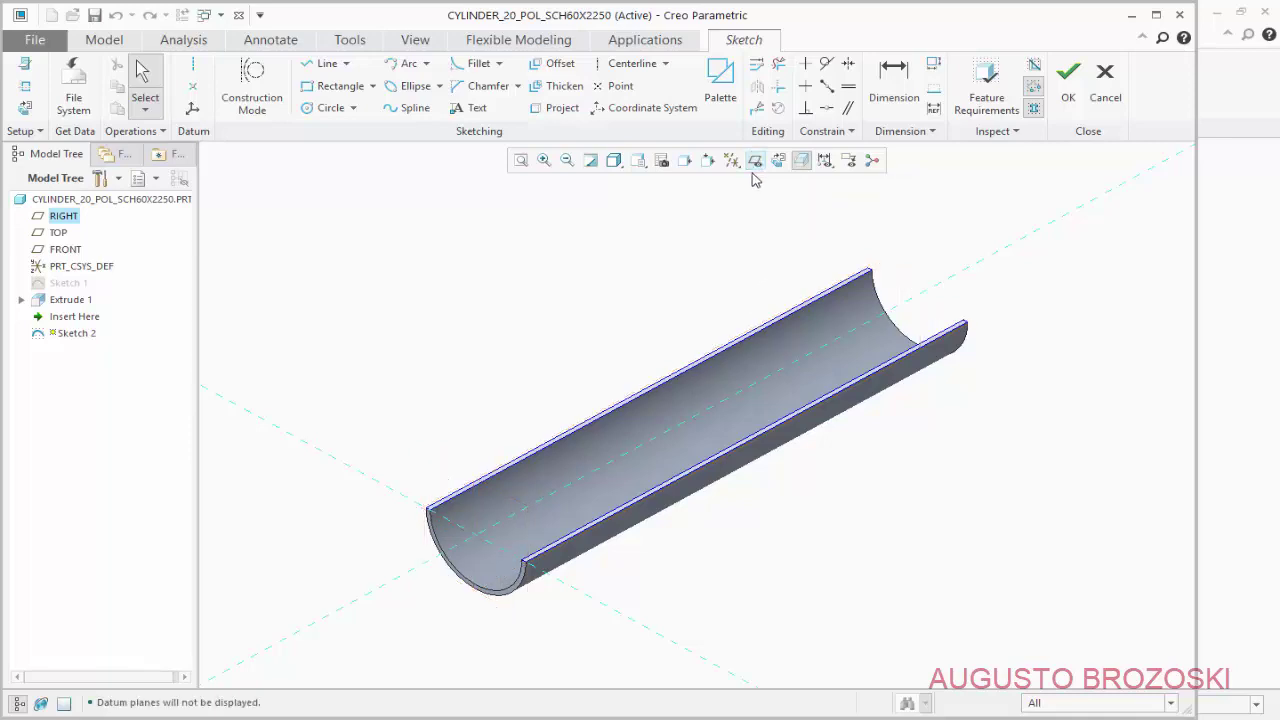
Sketch a circle about 127 mm in diameter on the cylinder's axis, about 336 mm from its near end, with its dimensions placed outside the model
{"action": "left_click", "coordinate": [331, 108]}
{"action": "scroll", "coordinate": [508, 519], "scroll_direction": "down", "scroll_amount": 3}
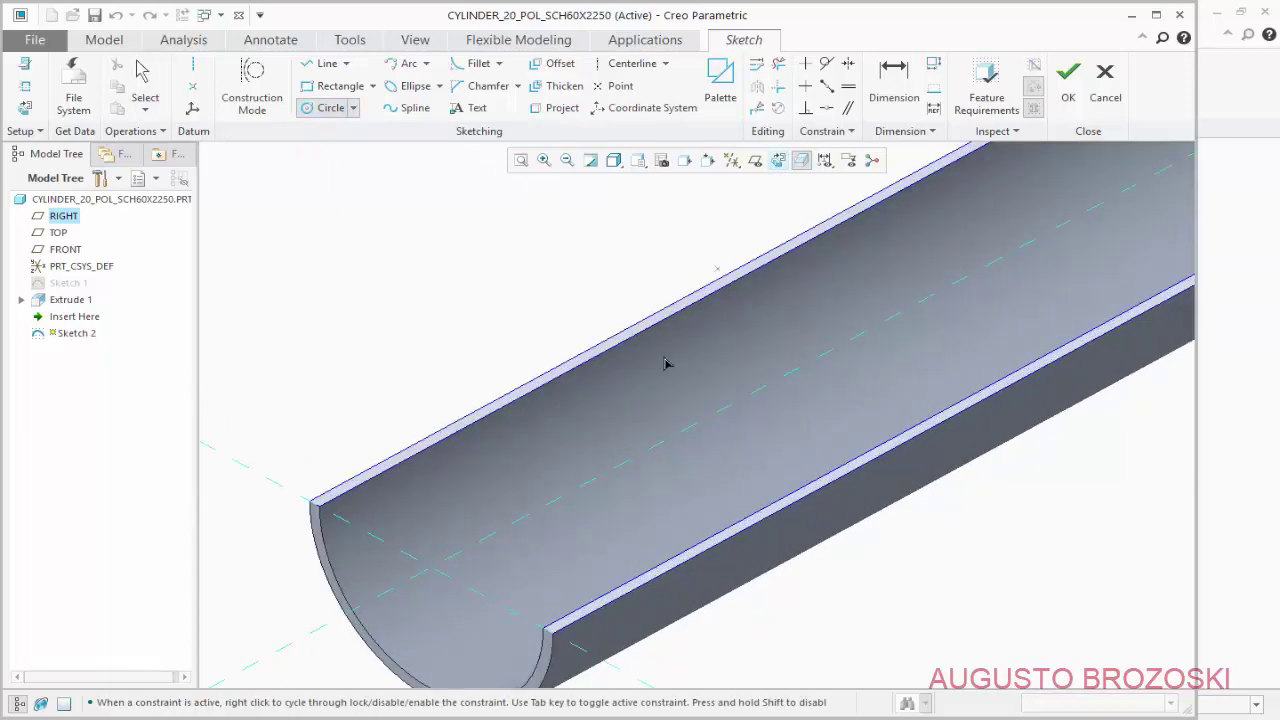
{"action": "left_click", "coordinate": [592, 482]}
{"action": "left_click", "coordinate": [638, 490]}
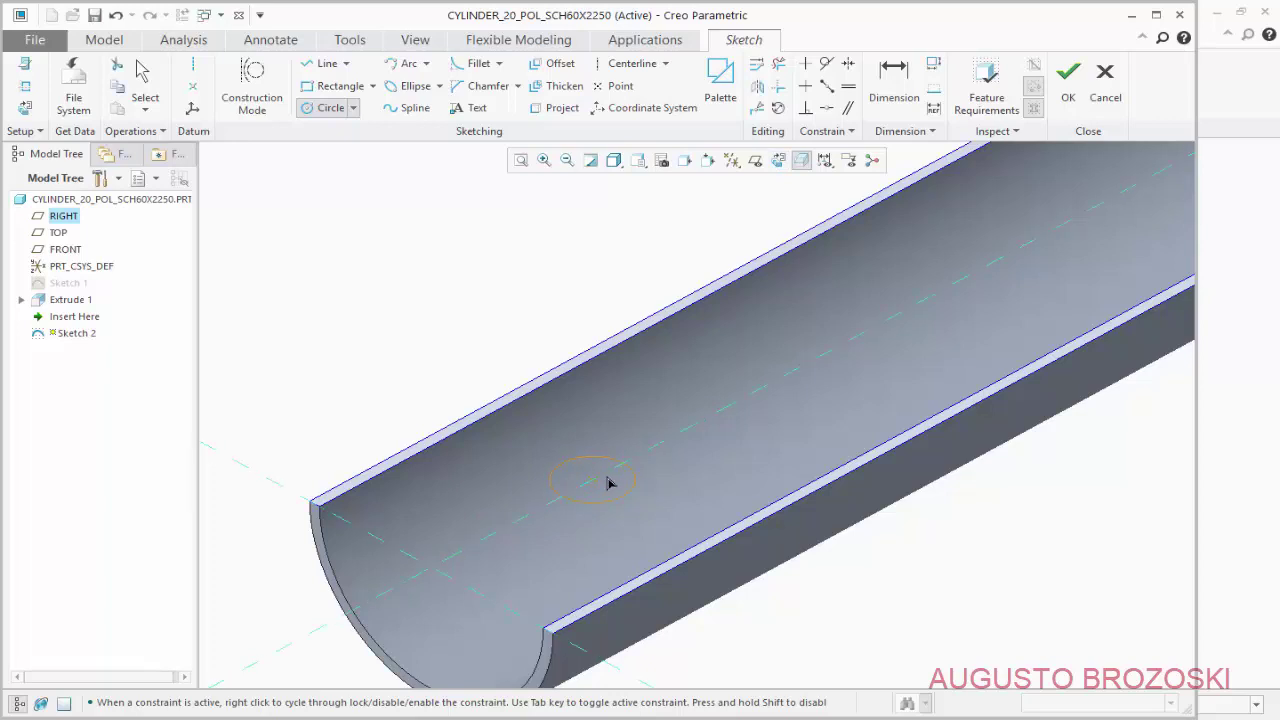
{"action": "middle_click", "coordinate": [403, 337]}
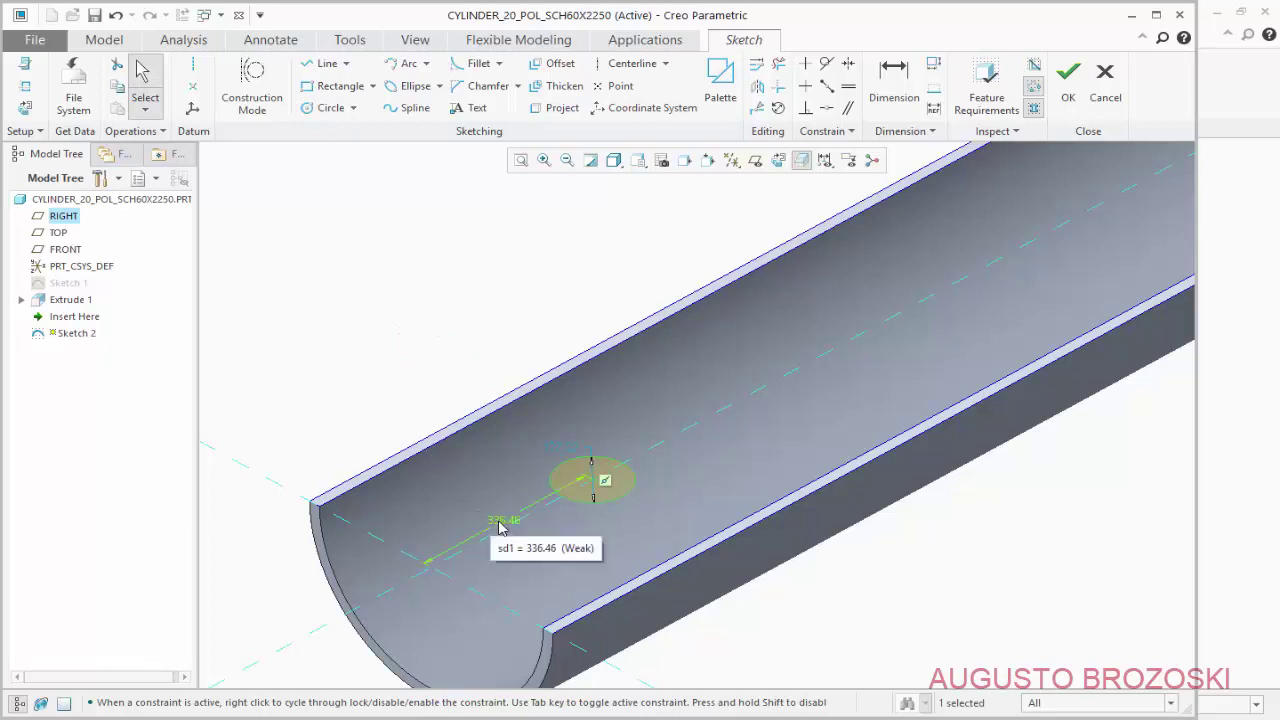
{"action": "left_click_drag", "start_coordinate": [500, 524], "coordinate": [350, 385]}
{"action": "left_click_drag", "start_coordinate": [563, 450], "coordinate": [503, 337]}
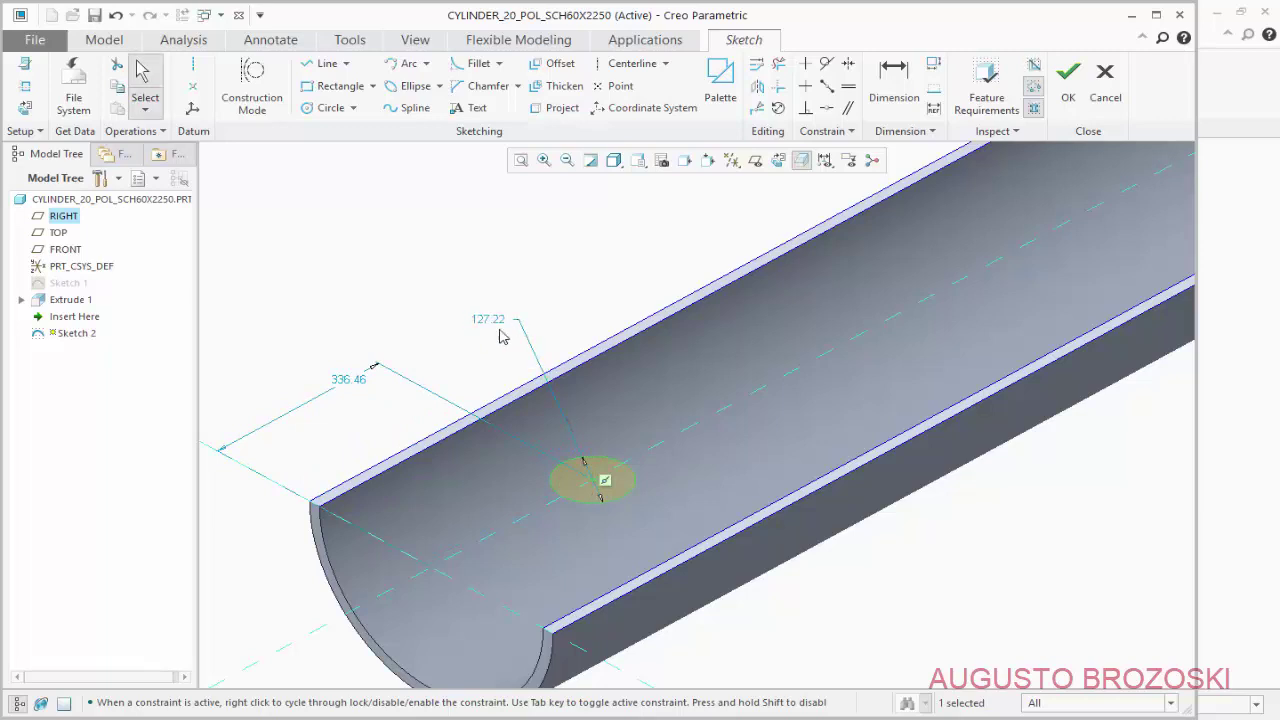
Set the circle center's distance from the cylinder's near end to 179 mm
{"action": "double_click", "coordinate": [347, 389]}
{"action": "type", "text": "179"}
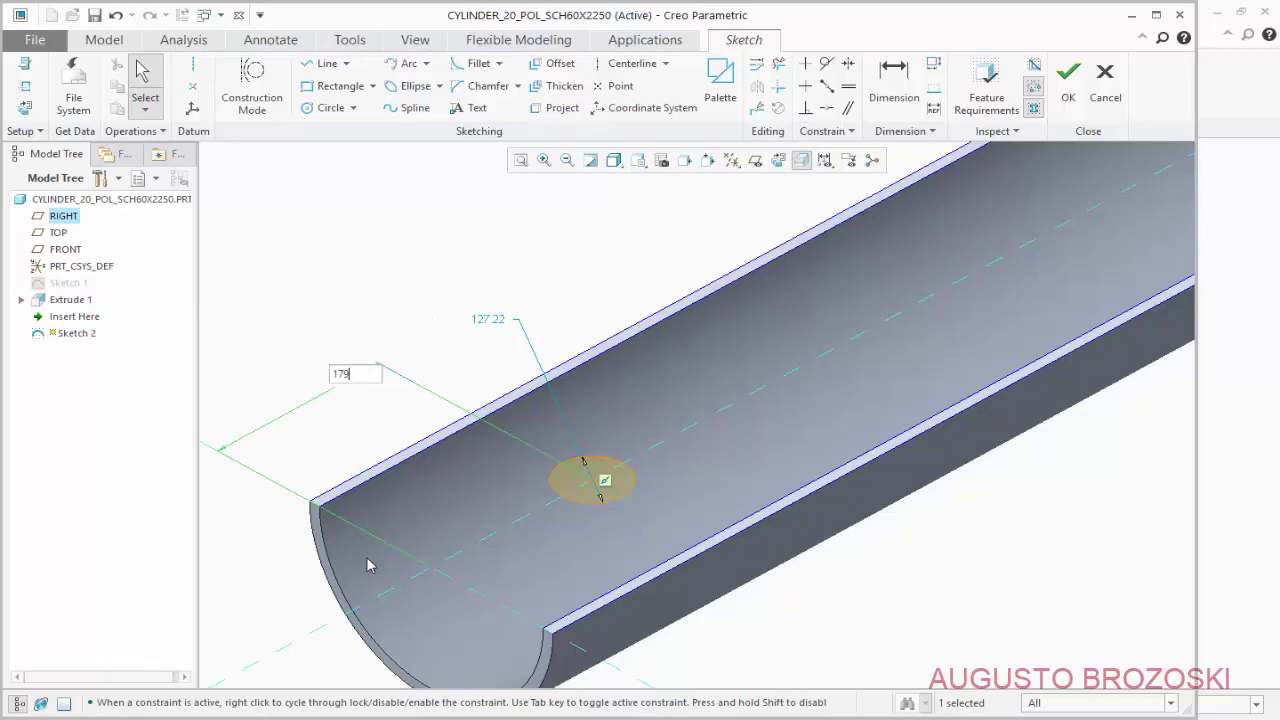
{"action": "key", "text": "Return"}
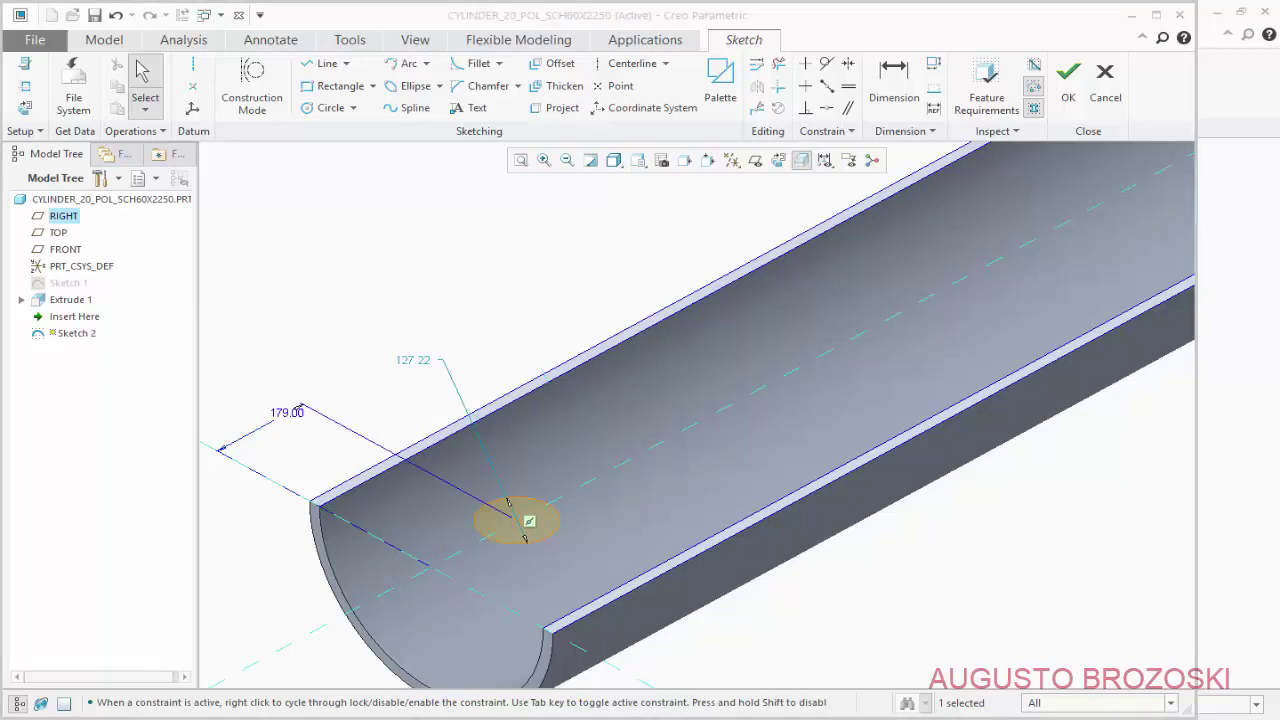
Check the nozzle hole's diameter in the heat exchanger drawing PDF and set the sketched circle's diameter to 114.5 mm
{"action": "left_click", "coordinate": [445, 658]}
{"action": "scroll", "coordinate": [266, 404], "scroll_direction": "up", "scroll_amount": 8}
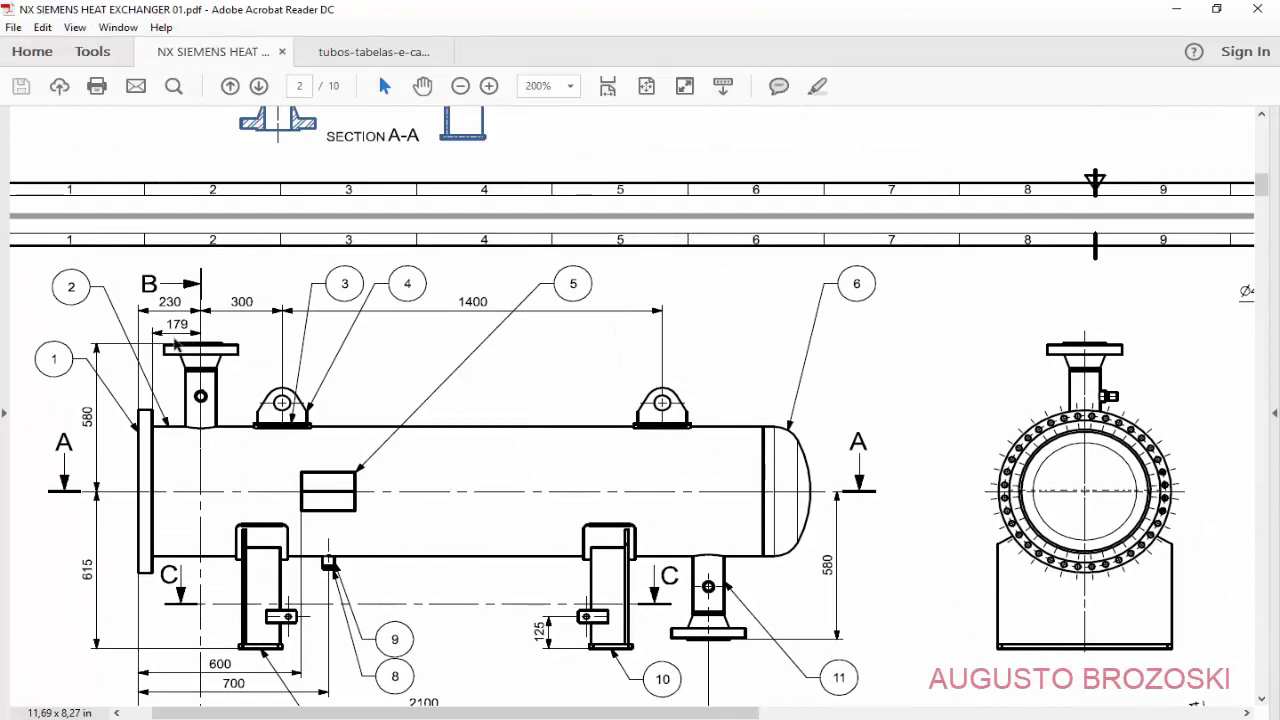
{"action": "scroll", "coordinate": [200, 397], "scroll_direction": "down", "scroll_amount": 7}
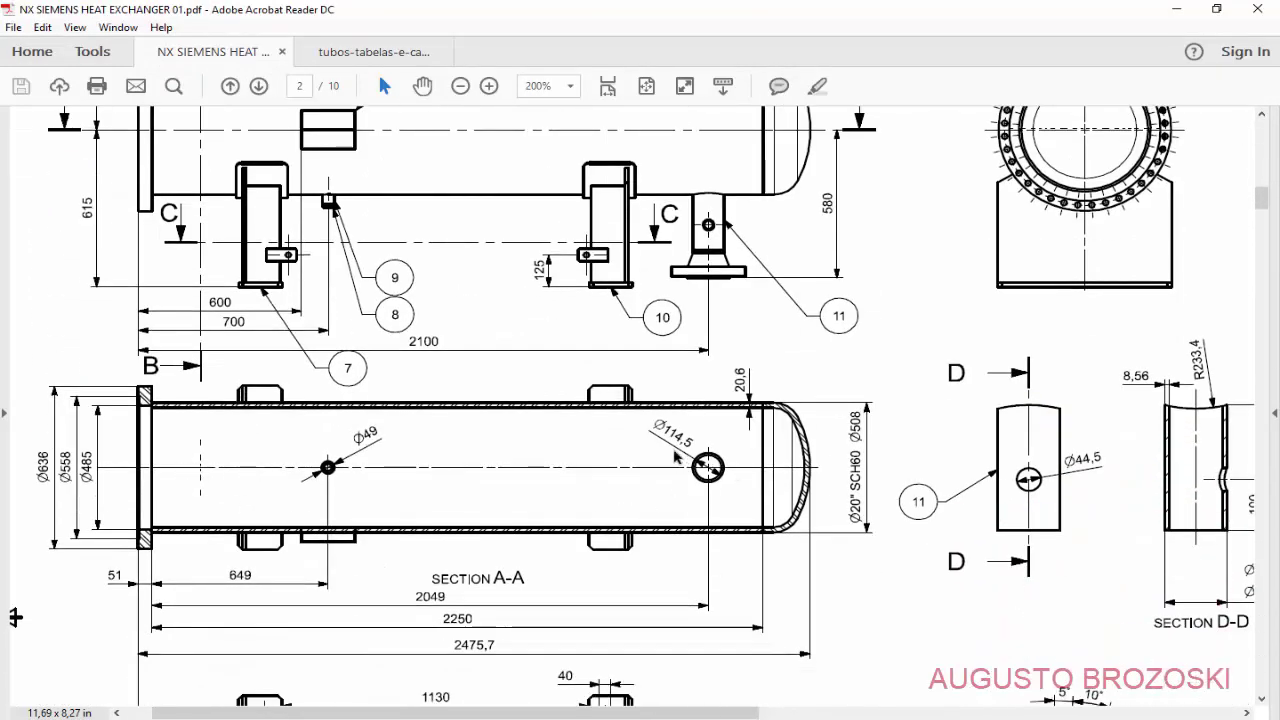
{"action": "left_click", "coordinate": [1177, 9]}
{"action": "double_click", "coordinate": [423, 368]}
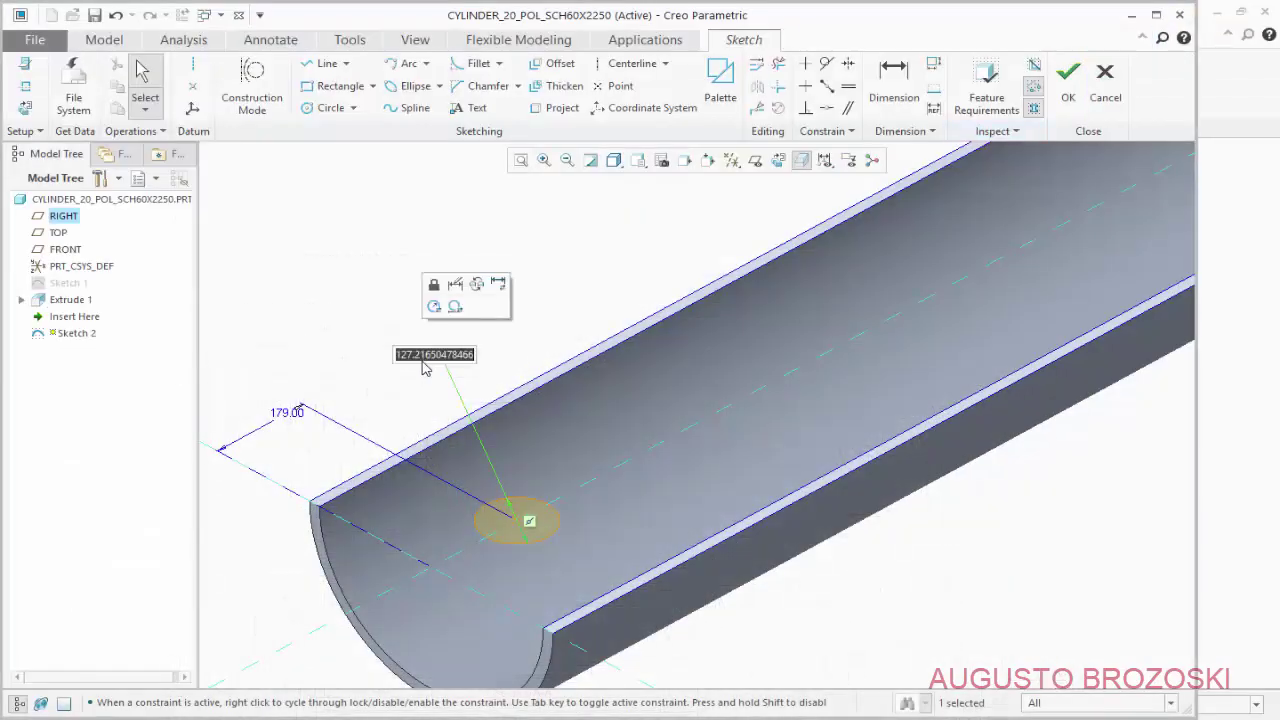
{"action": "type", "text": "114"}
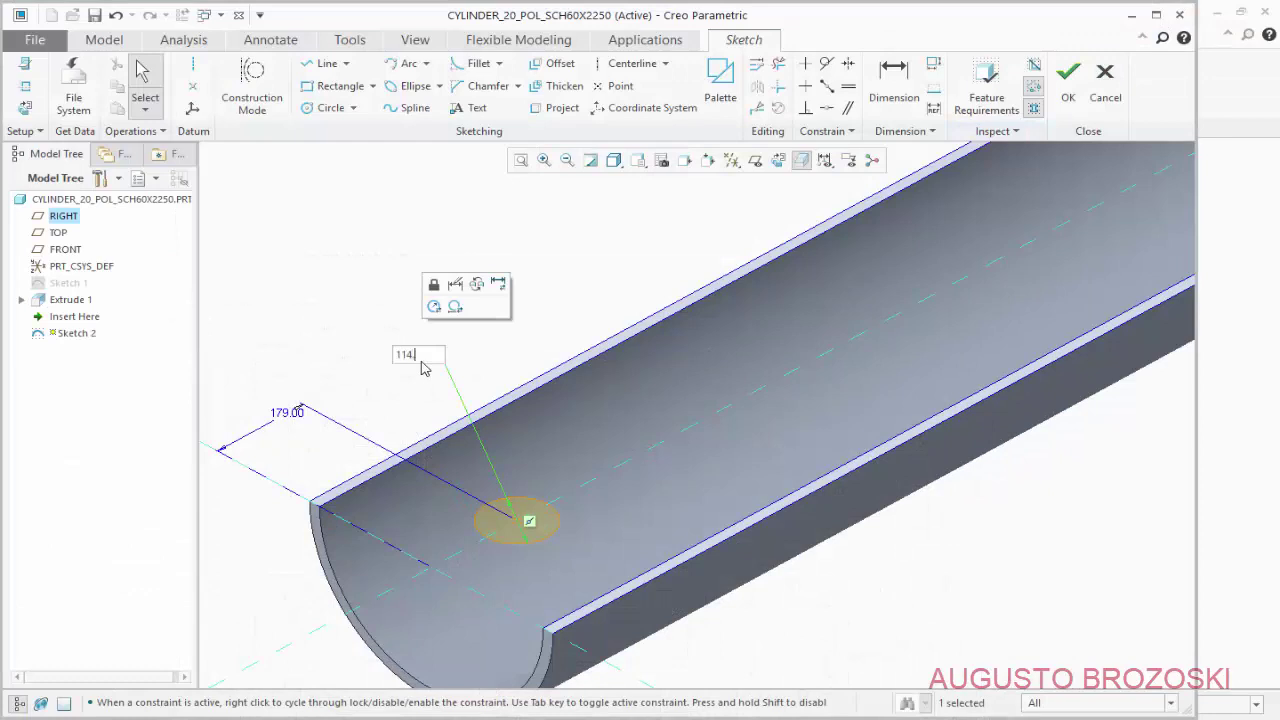
{"action": "type", "text": ".5"}
{"action": "key", "text": "Return"}
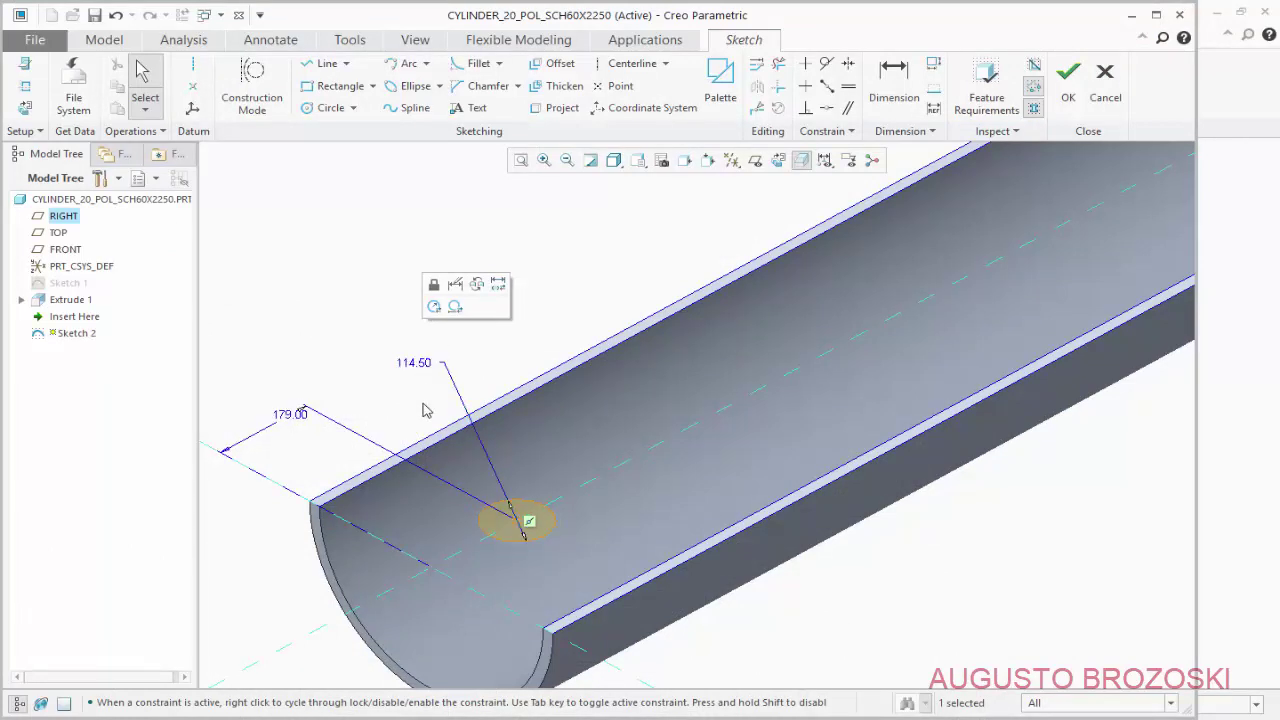
{"action": "scroll", "coordinate": [405, 582], "scroll_direction": "down", "scroll_amount": 1}
{"action": "scroll", "coordinate": [405, 582], "scroll_direction": "down", "scroll_amount": 1}
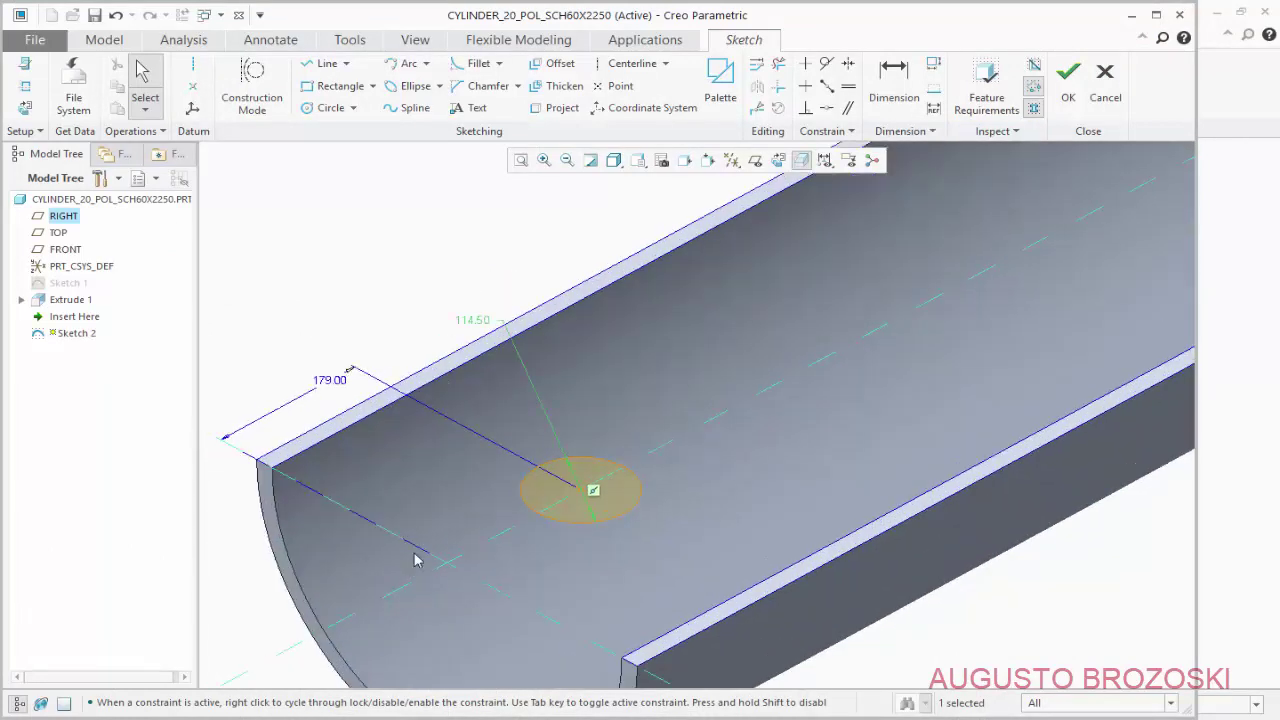
{"action": "left_click", "coordinate": [421, 307]}
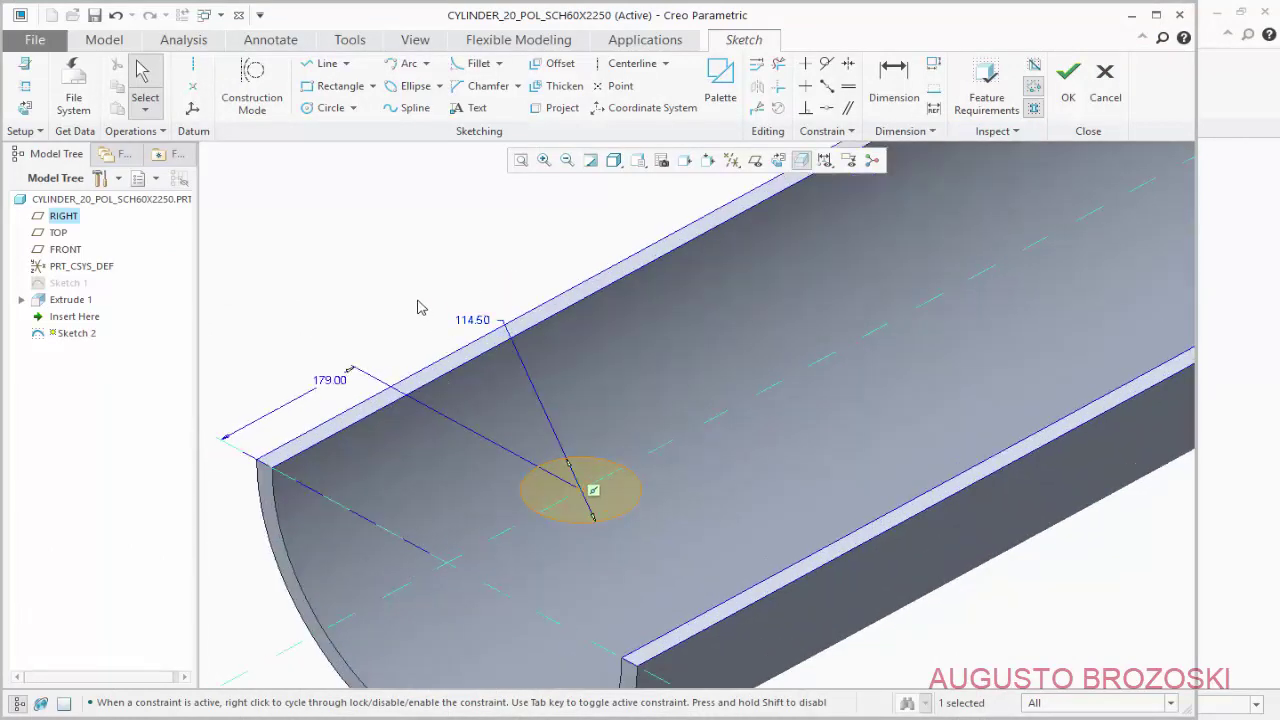
Try moving the circle along the cylinder's axis, and set its distance from the near end back to 179 mm
{"action": "mouse_move", "coordinate": [586, 491]}
{"action": "left_mouse_down"}
{"action": "mouse_move", "coordinate": [603, 520]}
{"action": "mouse_move", "coordinate": [654, 506]}
{"action": "mouse_move", "coordinate": [660, 543]}
{"action": "mouse_move", "coordinate": [780, 497]}
{"action": "mouse_move", "coordinate": [718, 533]}
{"action": "left_mouse_up"}
{"action": "double_click", "coordinate": [362, 368]}
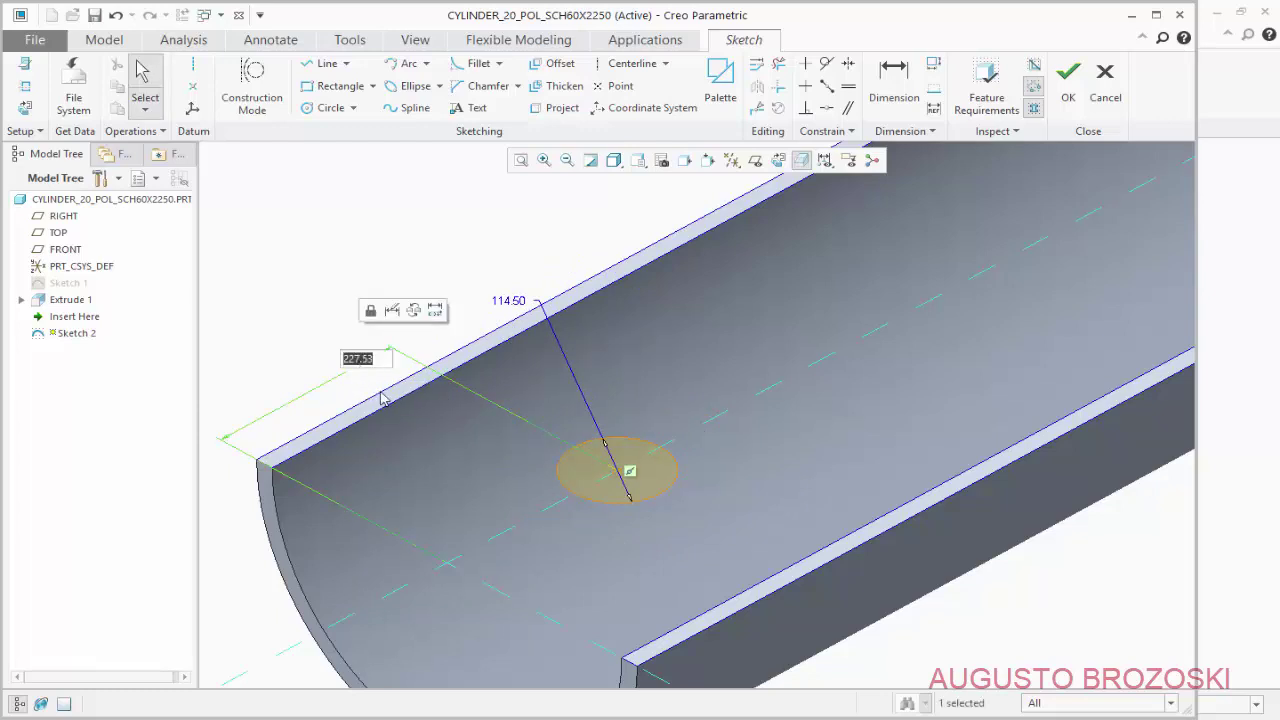
{"action": "type", "text": "179"}
{"action": "key", "text": "Return"}
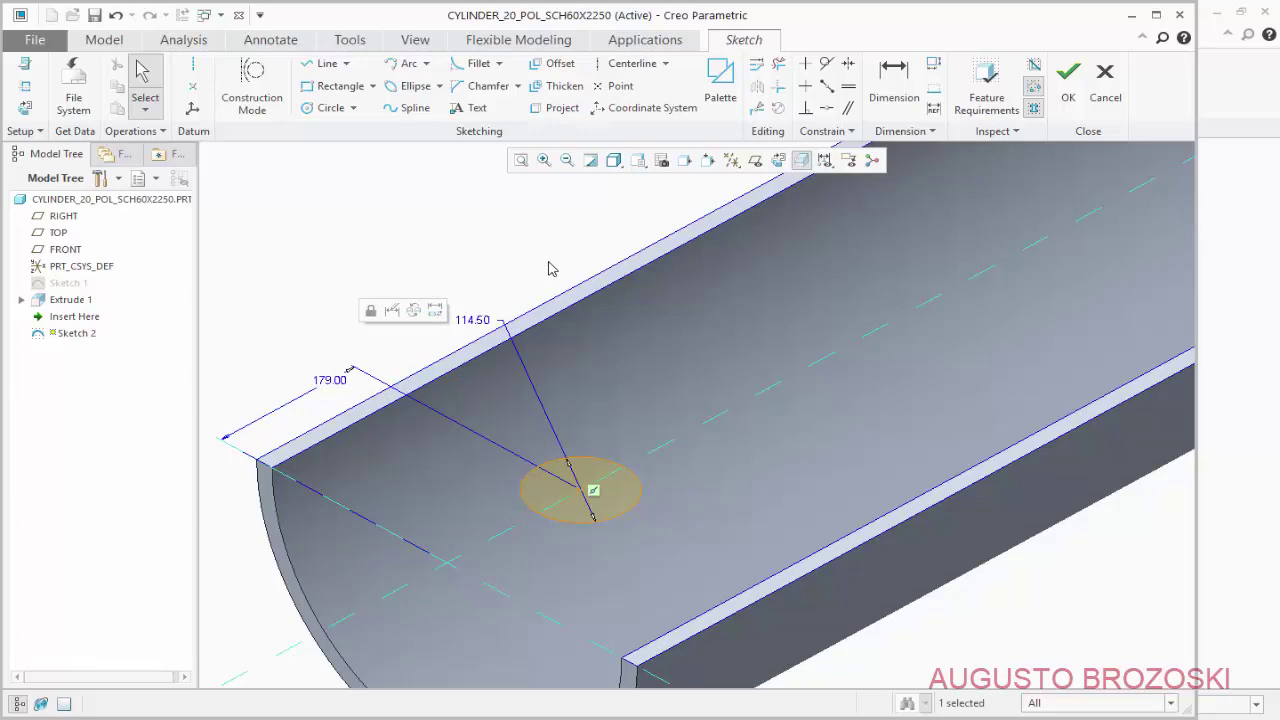
Finish the sketch and extrude the circle as a Through All material cut upward through the cylinder's wall
{"action": "left_click", "coordinate": [1069, 97]}
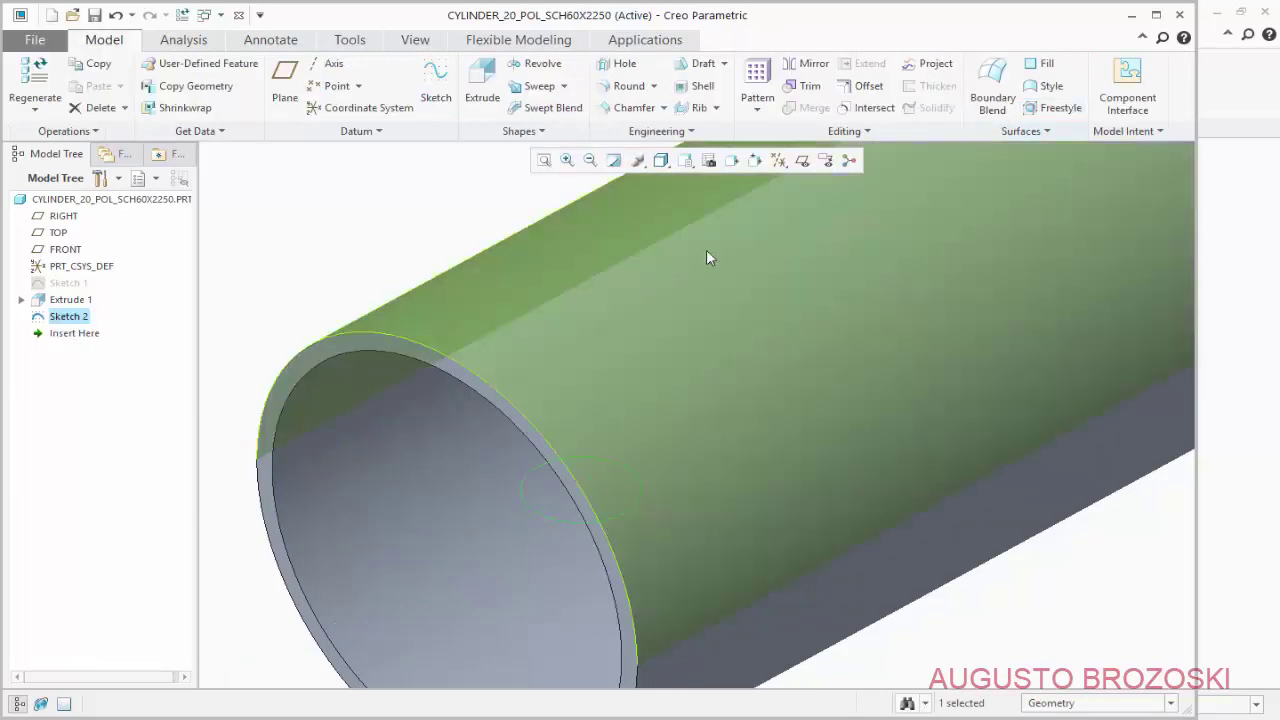
{"action": "left_click", "coordinate": [480, 85]}
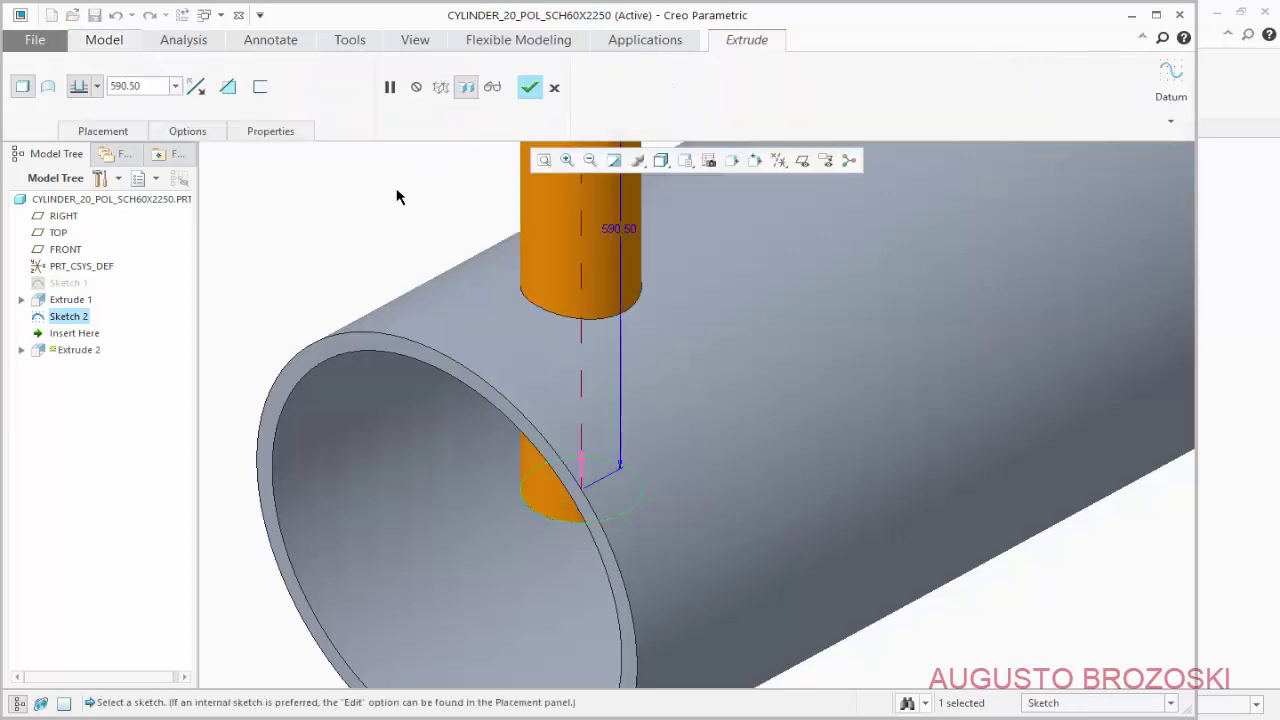
{"action": "scroll", "coordinate": [429, 346], "scroll_direction": "down", "scroll_amount": 3}
{"action": "scroll", "coordinate": [528, 337], "scroll_direction": "up", "scroll_amount": 2}
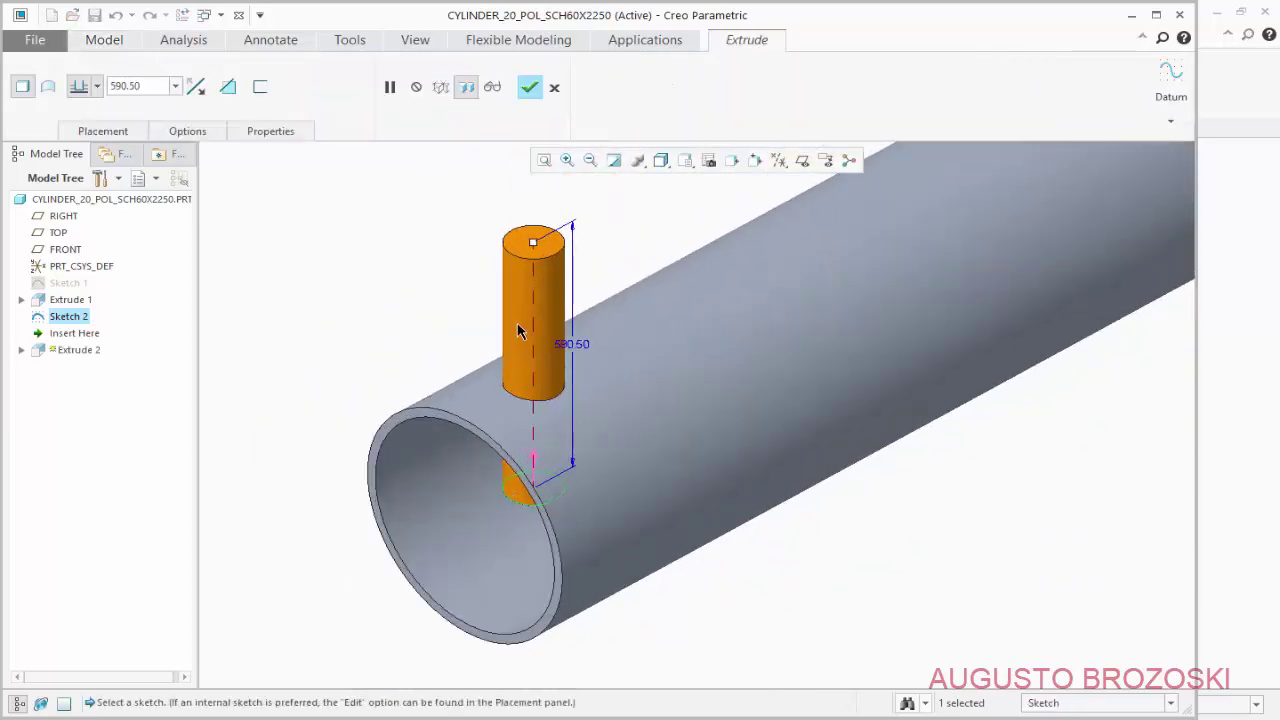
{"action": "left_click", "coordinate": [228, 88]}
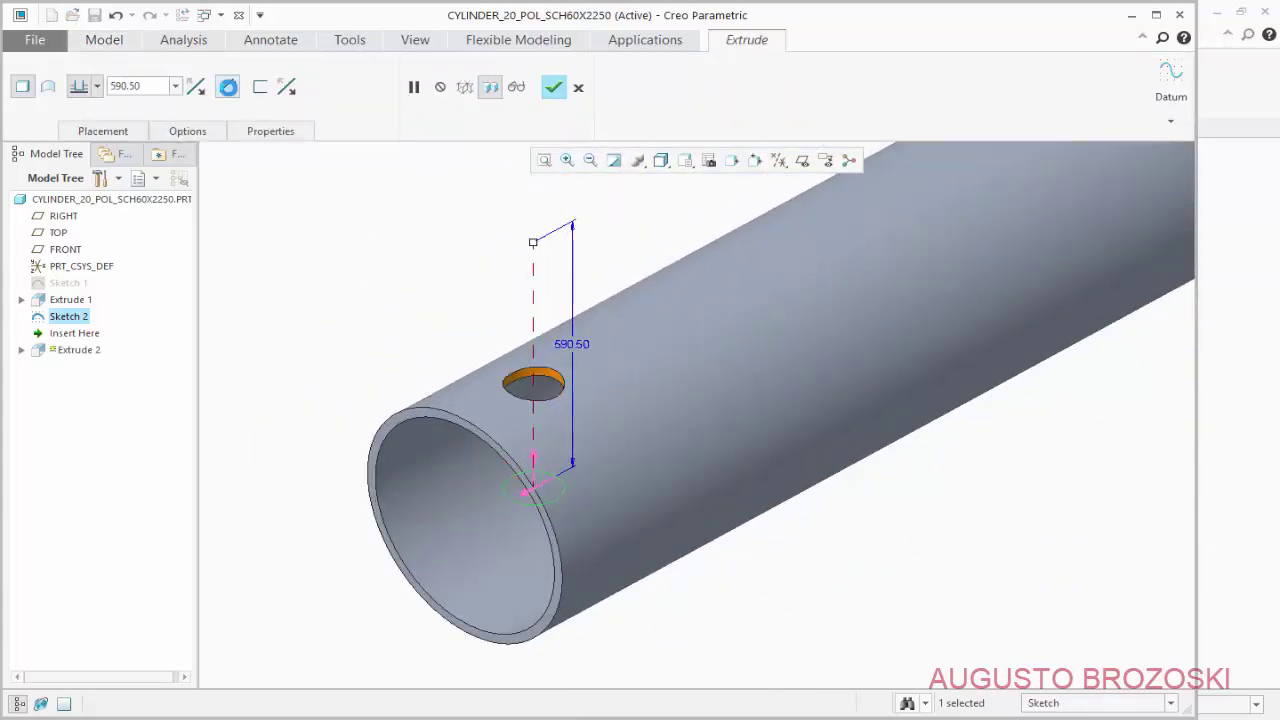
{"action": "left_click", "coordinate": [96, 86]}
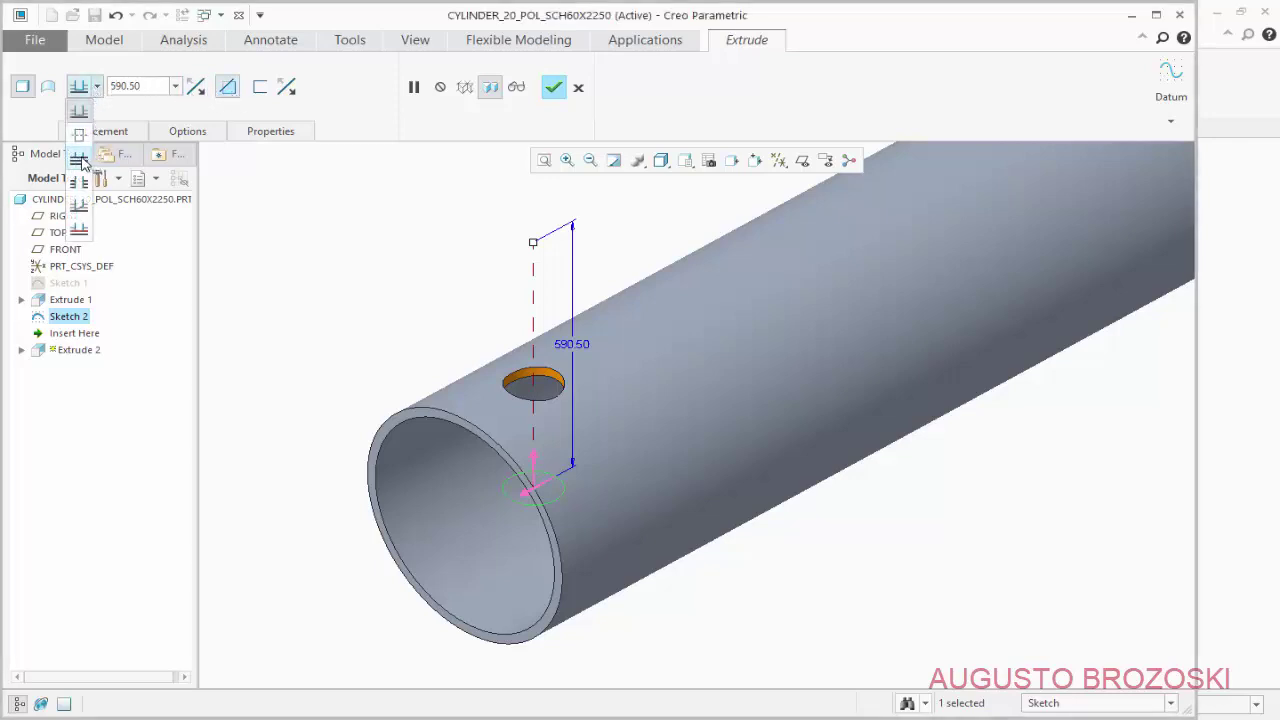
{"action": "left_click", "coordinate": [80, 161]}
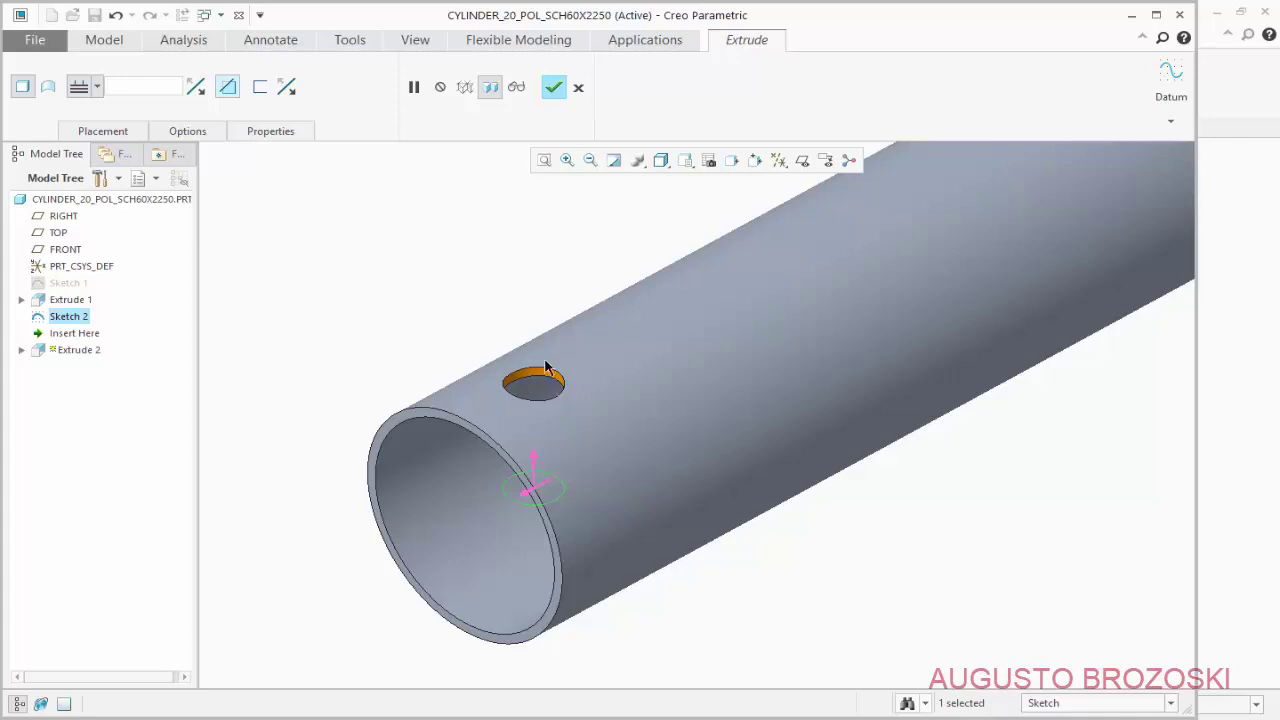
{"action": "left_click", "coordinate": [553, 88]}
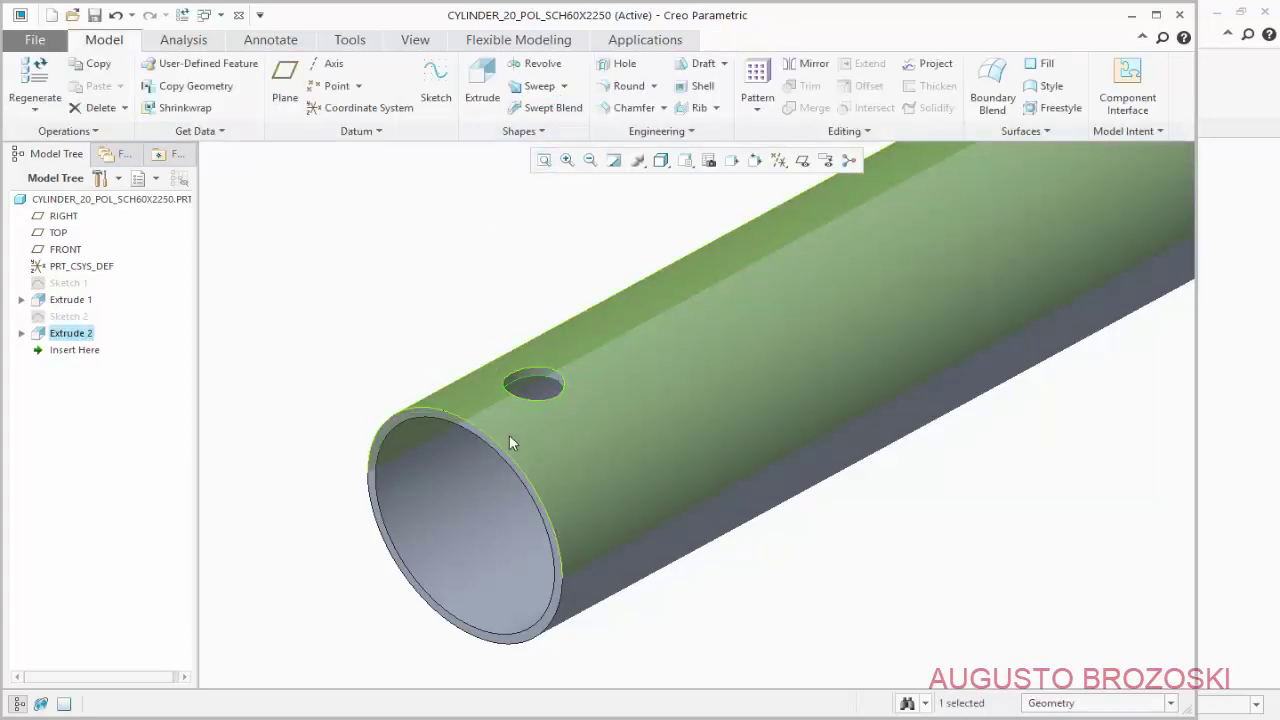
Save the part in its standard orientation, and check the far lower nozzle's hole in the heat exchanger drawing PDF
{"action": "left_click", "coordinate": [686, 162]}
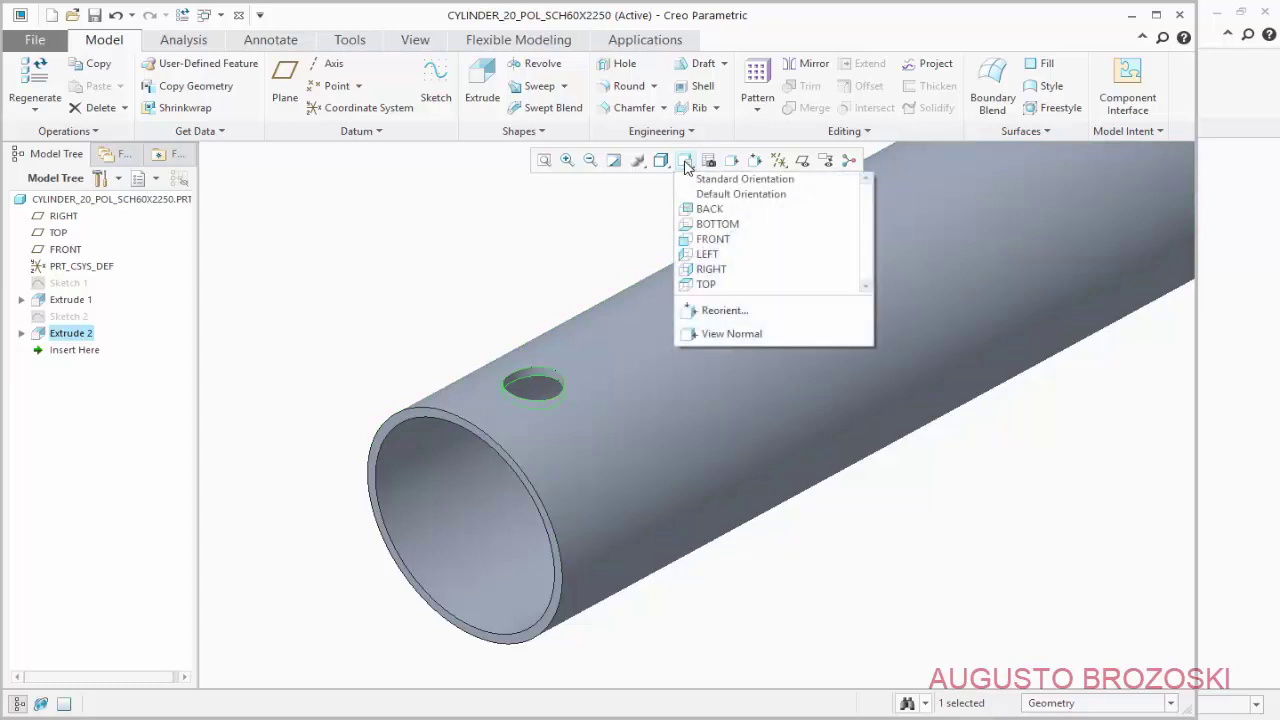
{"action": "left_click", "coordinate": [697, 176]}
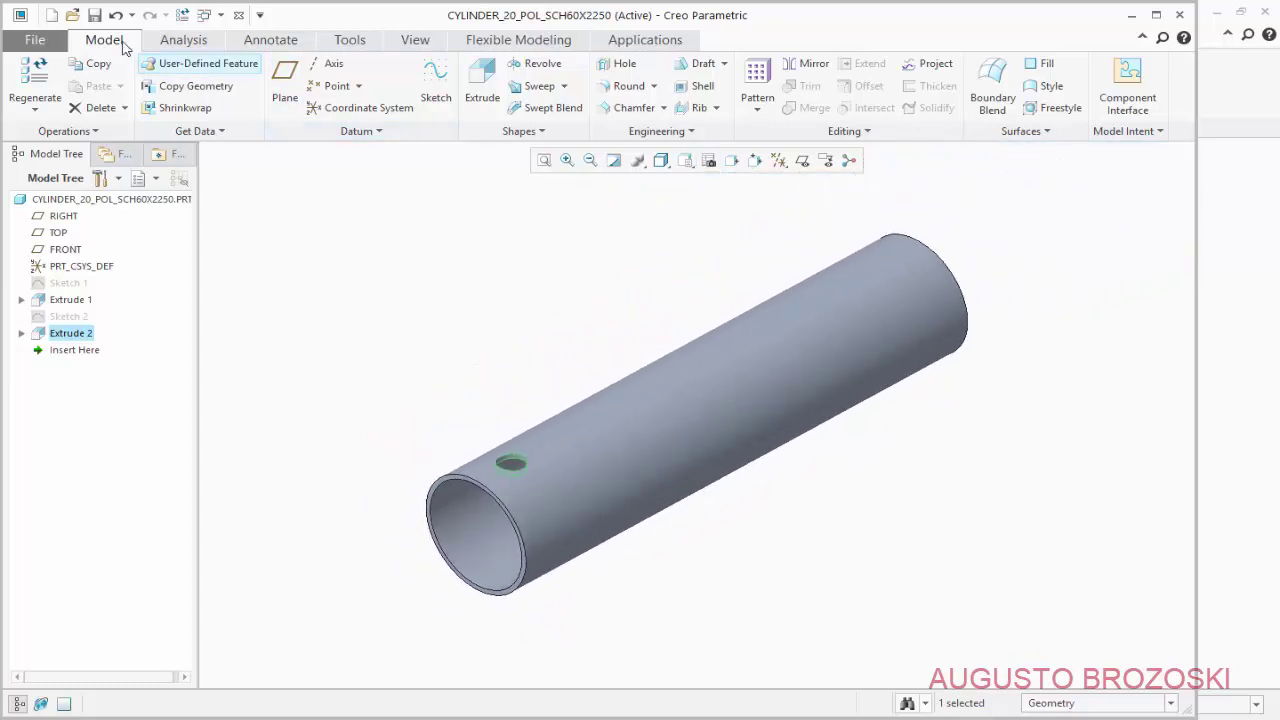
{"action": "left_click", "coordinate": [94, 15]}
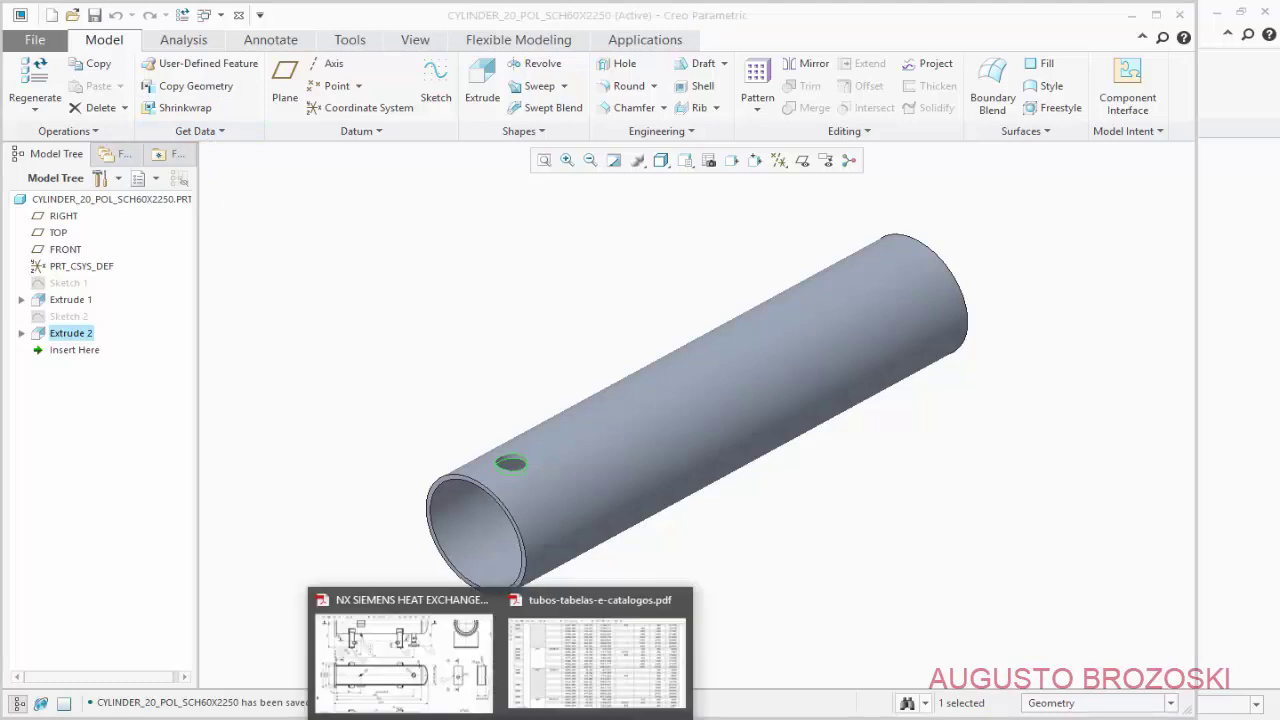
{"action": "left_click", "coordinate": [420, 626]}
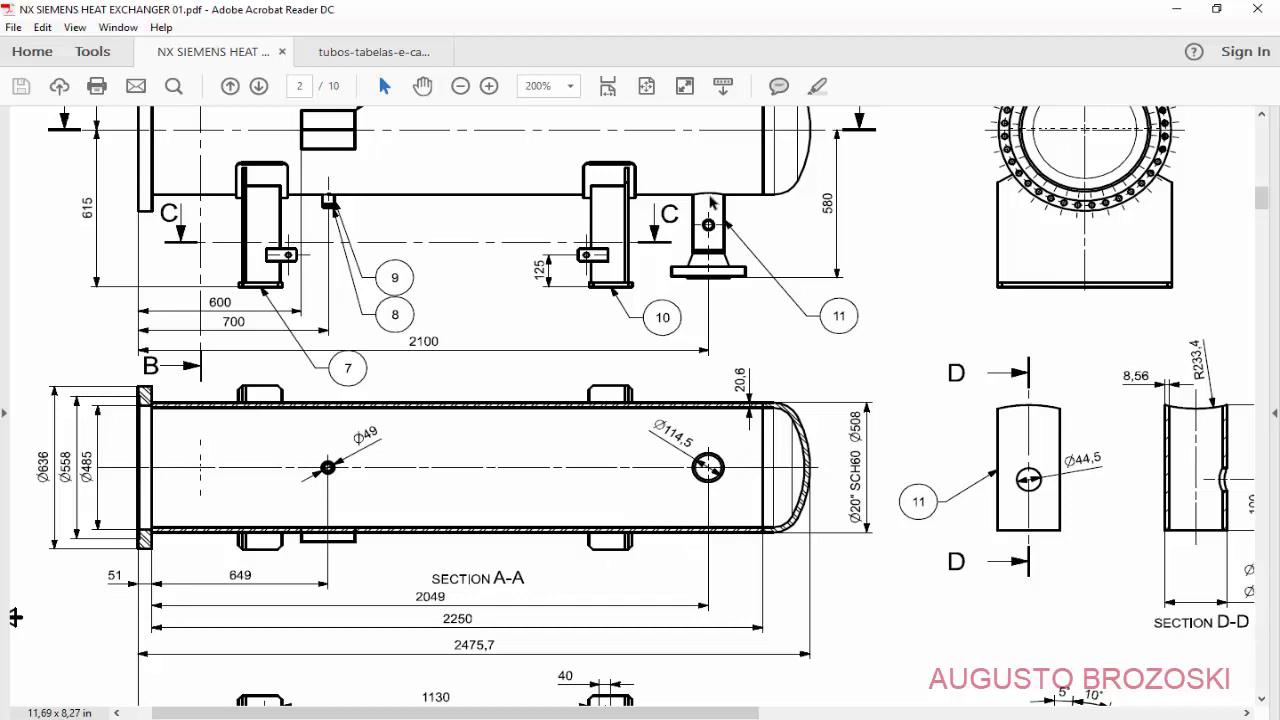
{"action": "scroll", "coordinate": [673, 293], "scroll_direction": "up", "scroll_amount": 2}
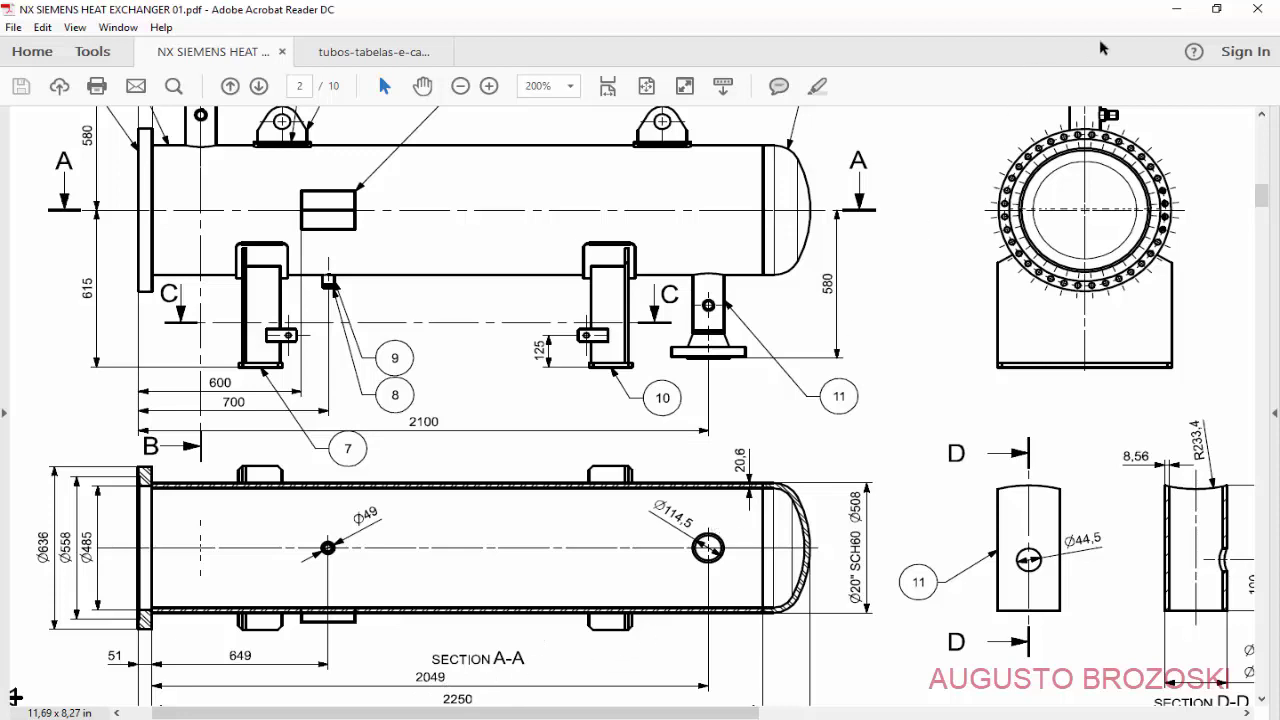
{"action": "left_click", "coordinate": [1175, 9]}
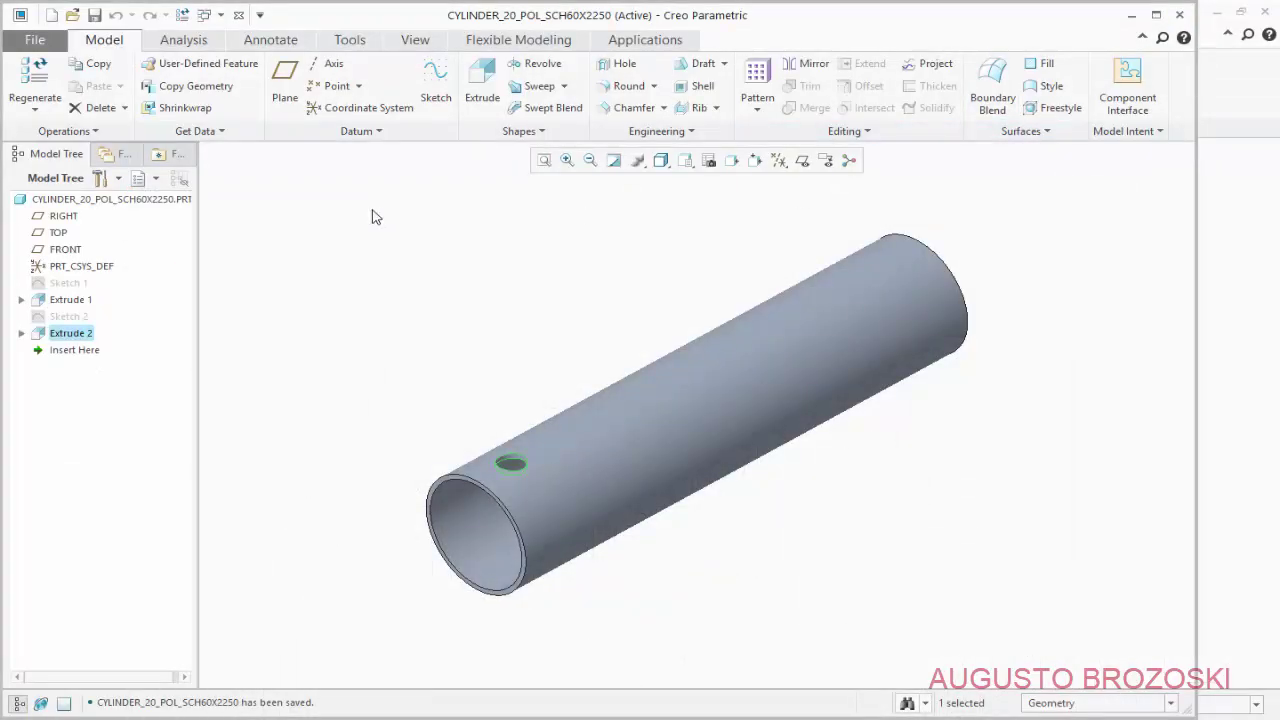
Start another sketch on the horizontal TOP datum plane, hide the datum planes, and clip the model in front of the sketch
{"action": "left_click", "coordinate": [436, 80]}
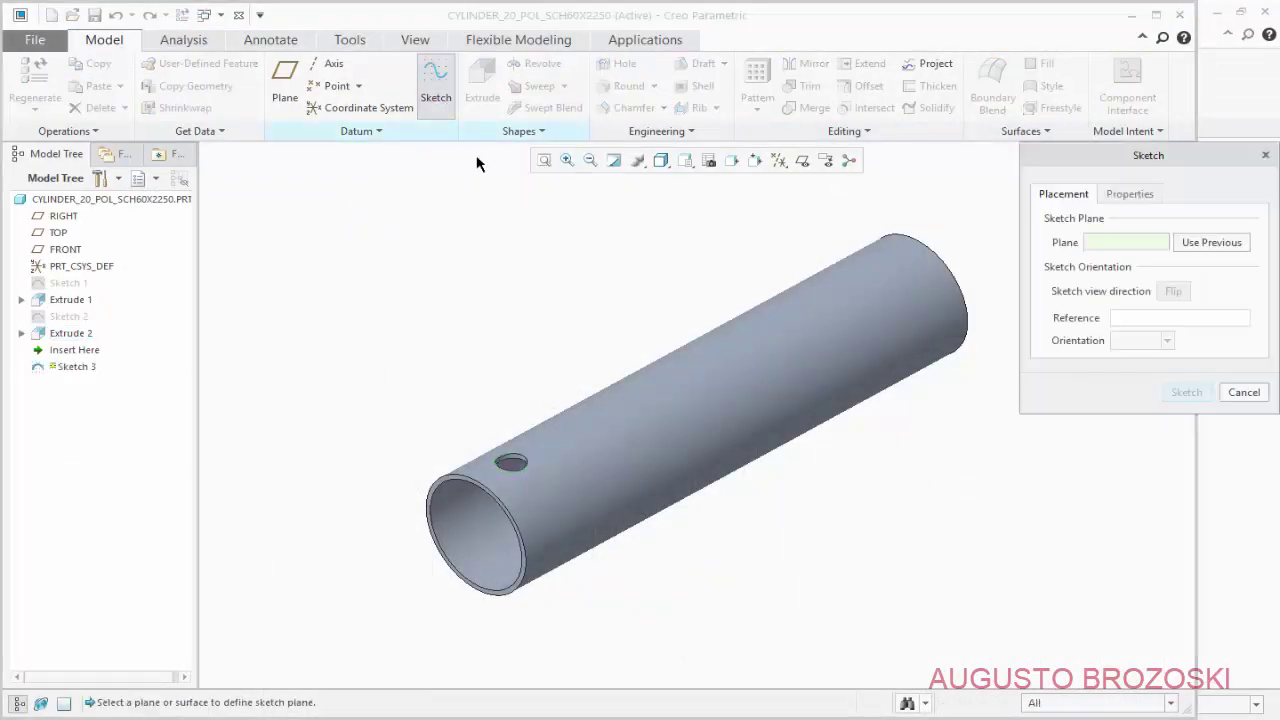
{"action": "left_click", "coordinate": [802, 162]}
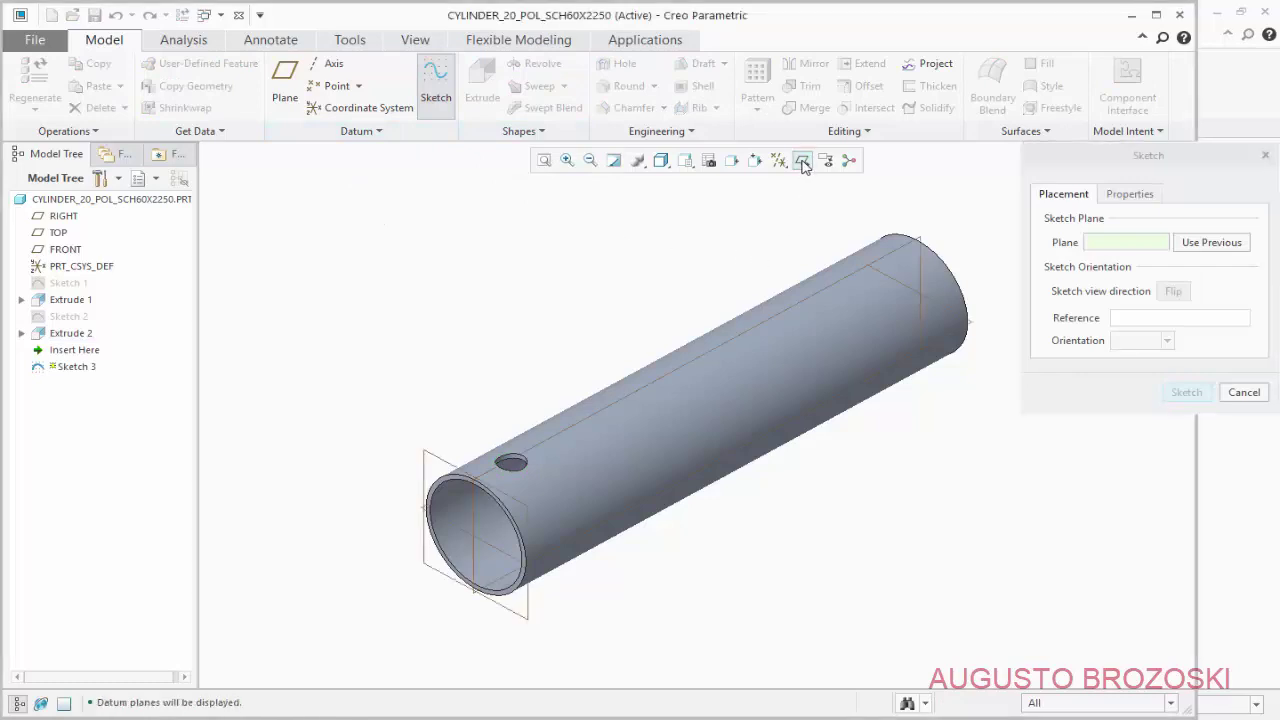
{"action": "left_click", "coordinate": [980, 331]}
{"action": "left_click", "coordinate": [1183, 392]}
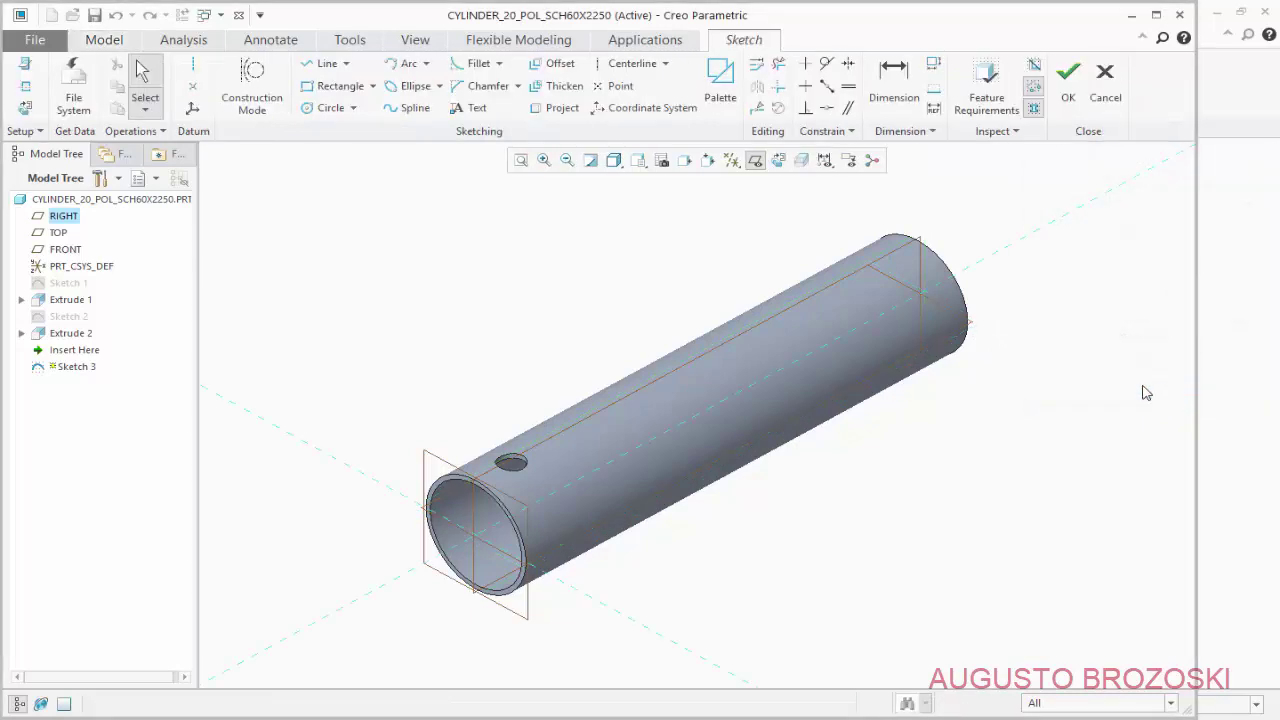
{"action": "left_click", "coordinate": [755, 163]}
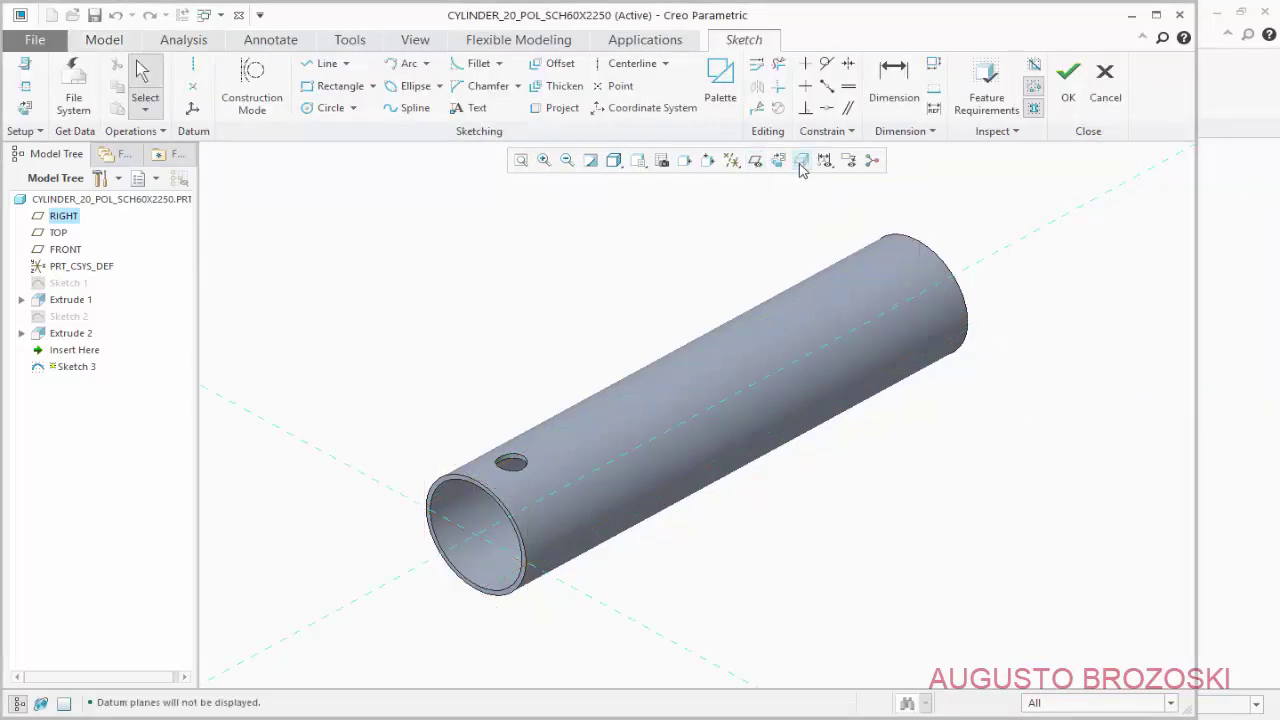
{"action": "left_click", "coordinate": [801, 163]}
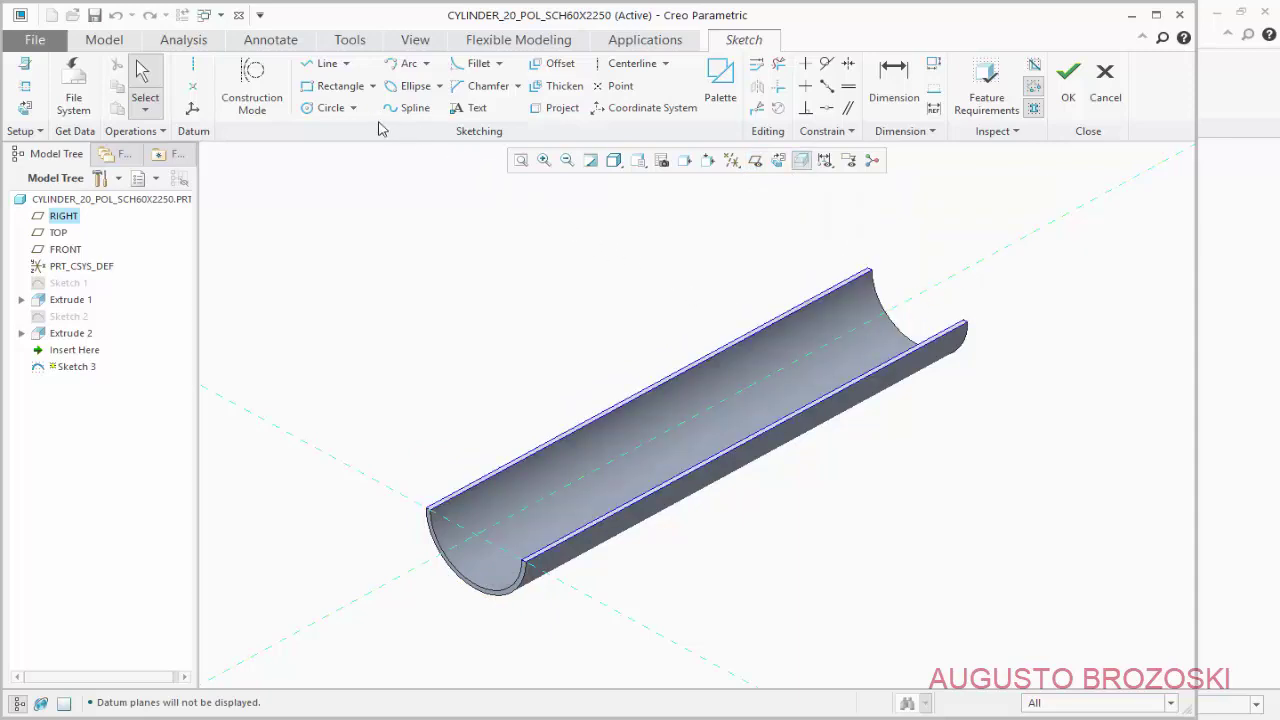
Sketch a circle about 164 mm in diameter on the cylinder's axis, about 1916 mm from its near end, with its dimensions placed outside the model
{"action": "left_click", "coordinate": [326, 108]}
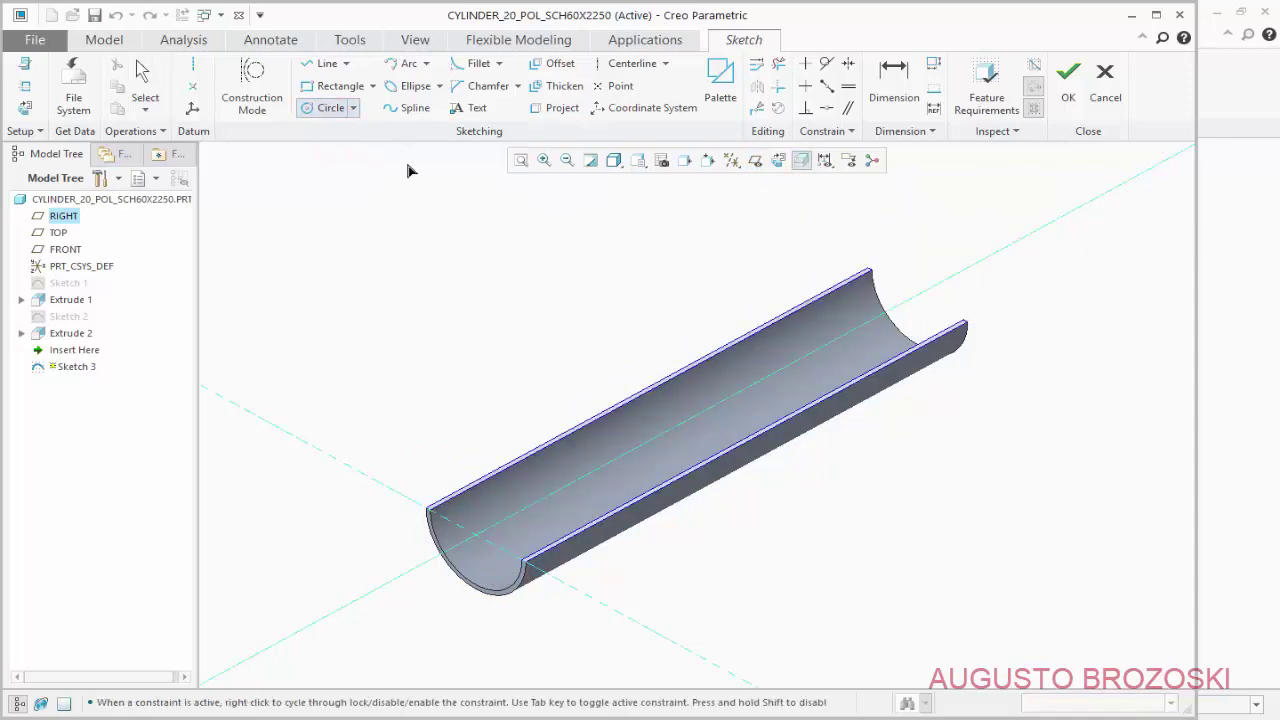
{"action": "left_click", "coordinate": [852, 336]}
{"action": "middle_click", "coordinate": [586, 319]}
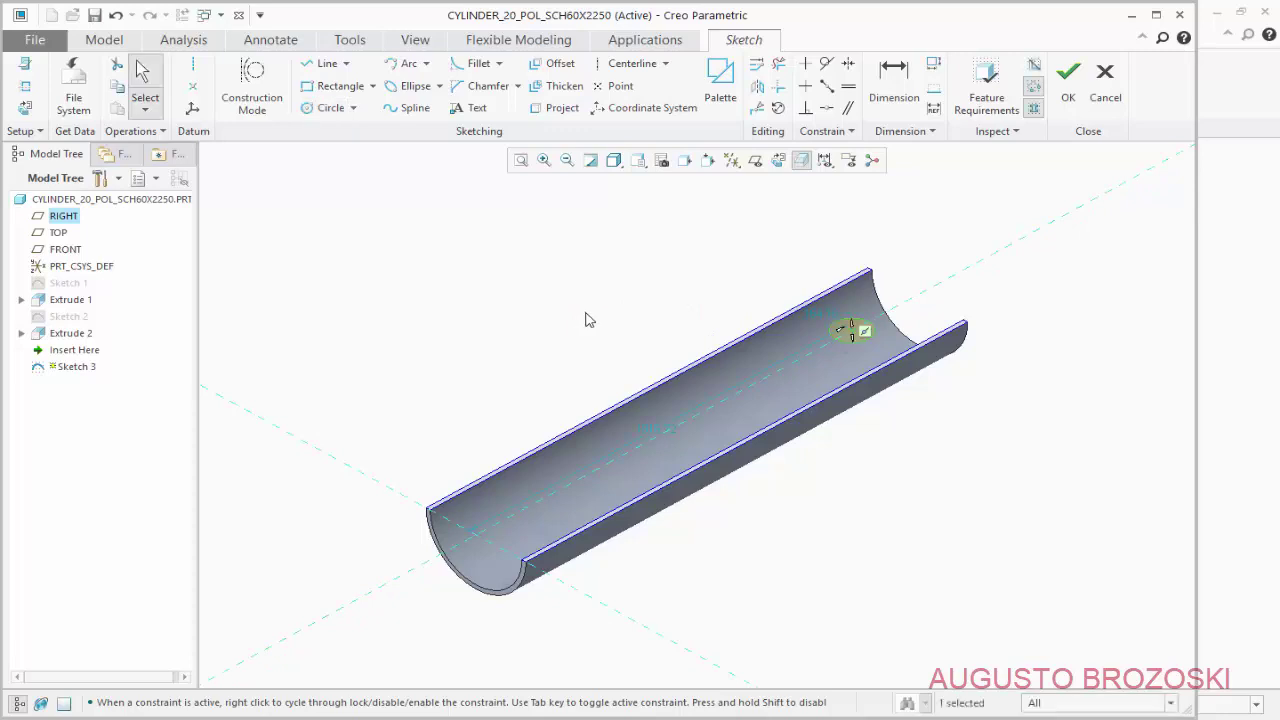
{"action": "left_click", "coordinate": [652, 425]}
{"action": "middle_click", "coordinate": [560, 381]}
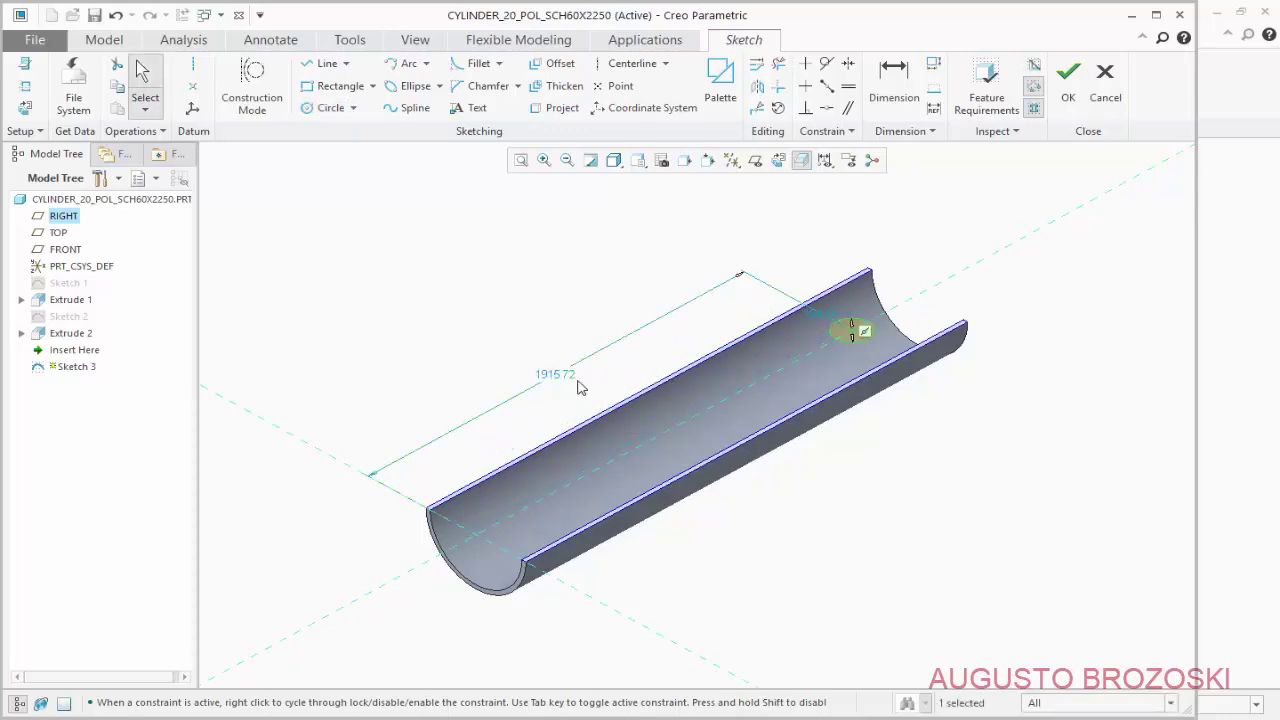
{"action": "left_click", "coordinate": [832, 298]}
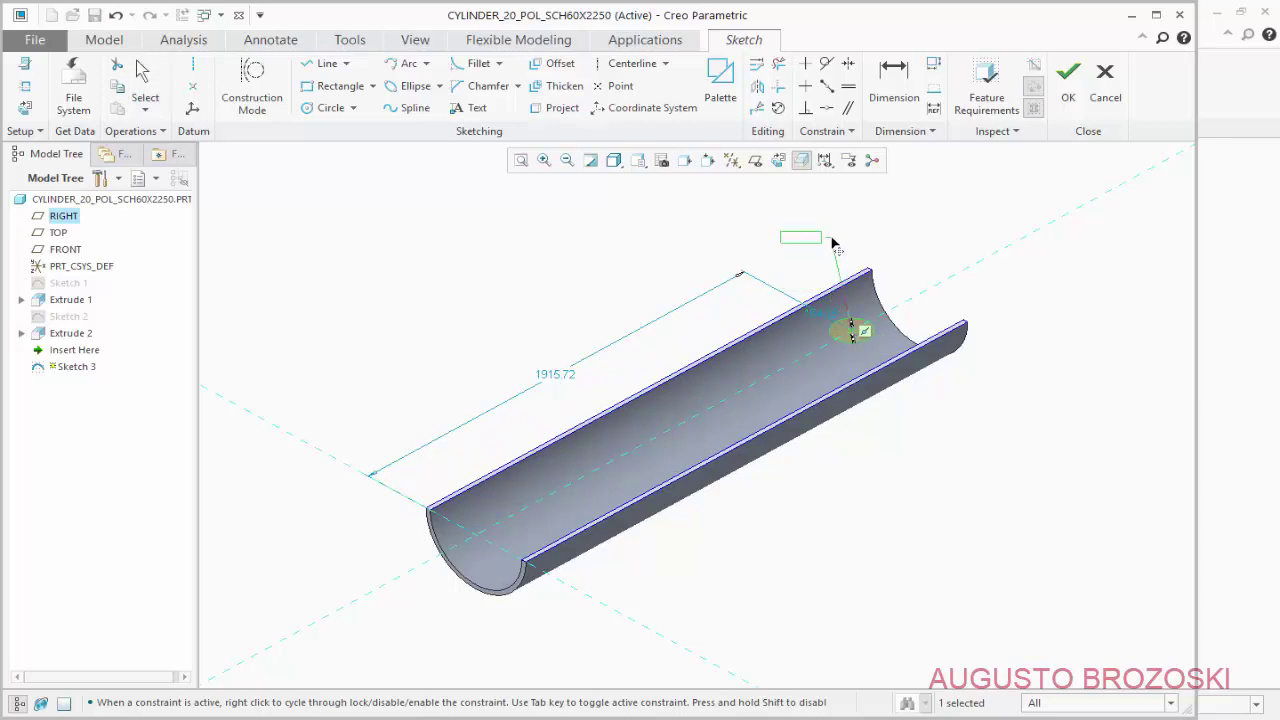
{"action": "middle_click", "coordinate": [831, 247]}
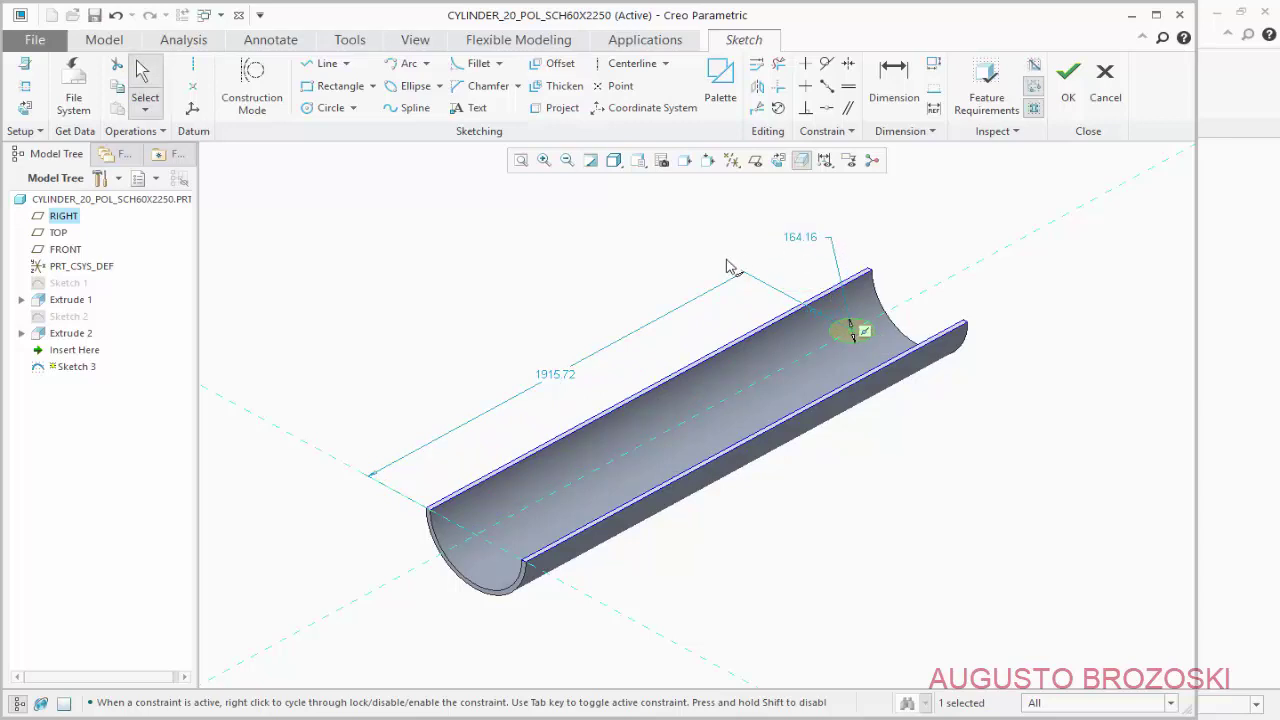
Look up the far lower hole's position in the drawing PDF and set the circle's distance from the cylinder's near end to 2049 mm
{"action": "double_click", "coordinate": [560, 378]}
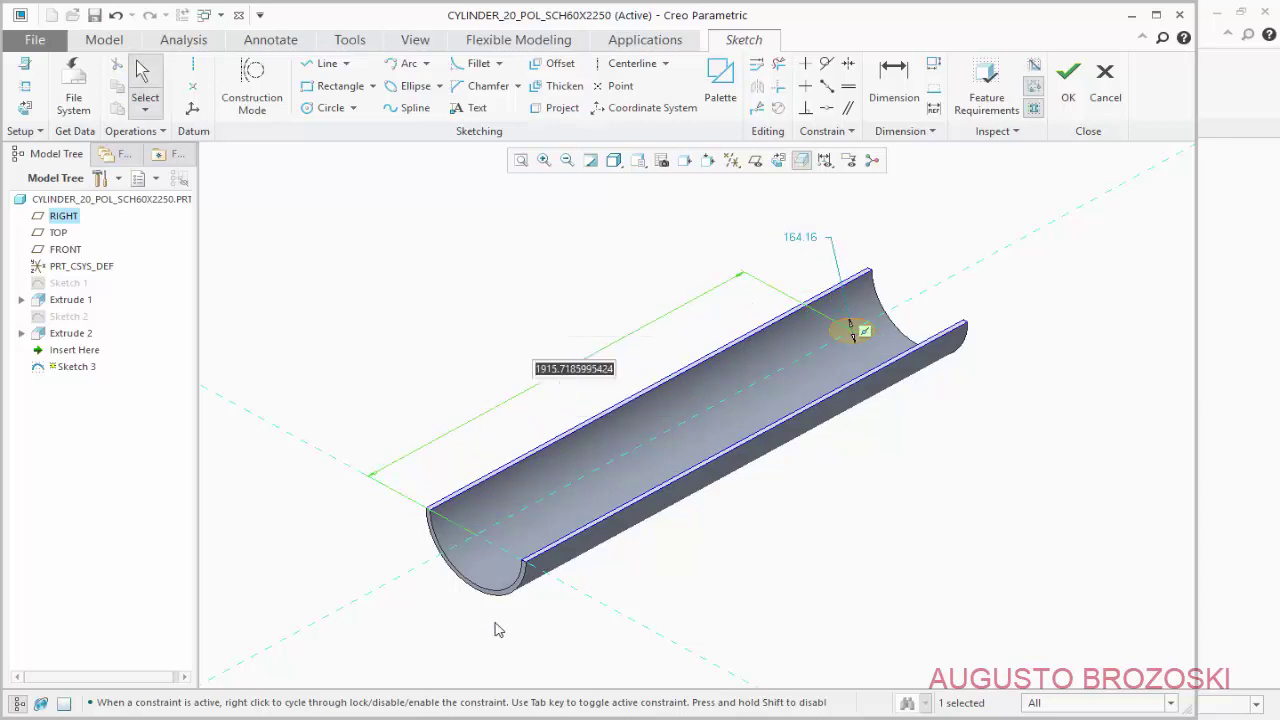
{"action": "left_click", "coordinate": [451, 634]}
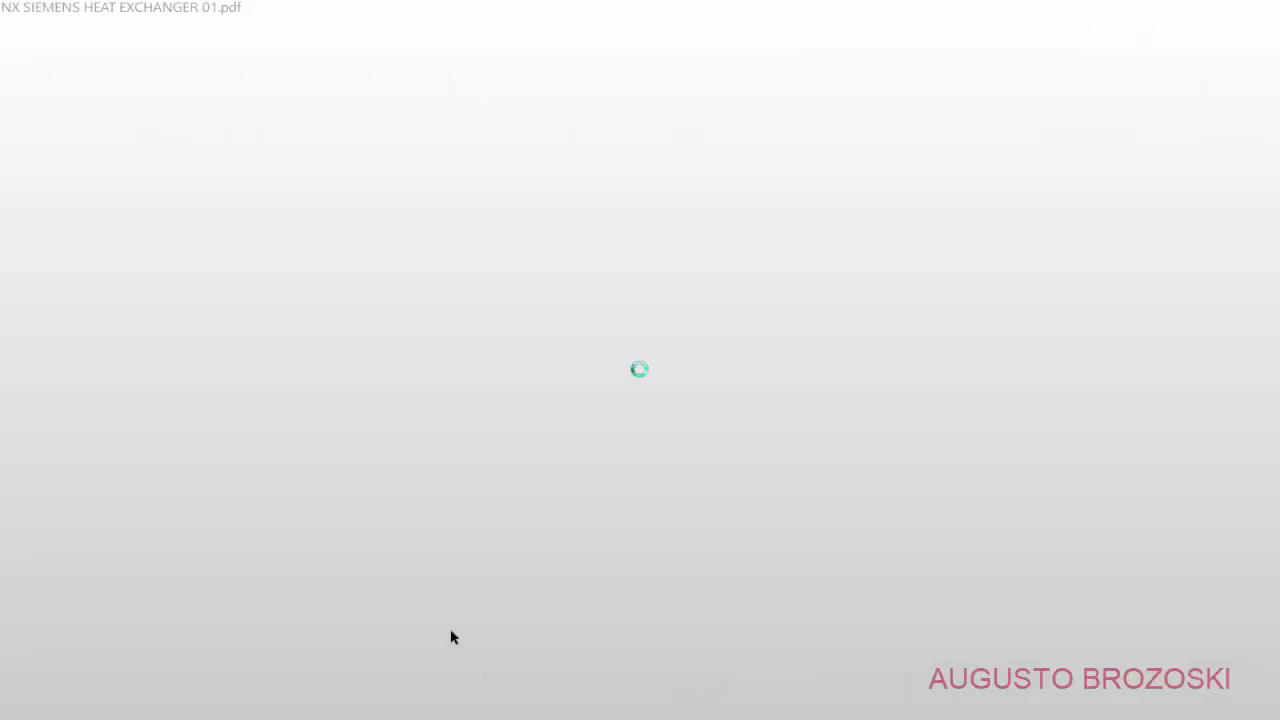
{"action": "scroll", "coordinate": [445, 670], "scroll_direction": "down", "scroll_amount": 5}
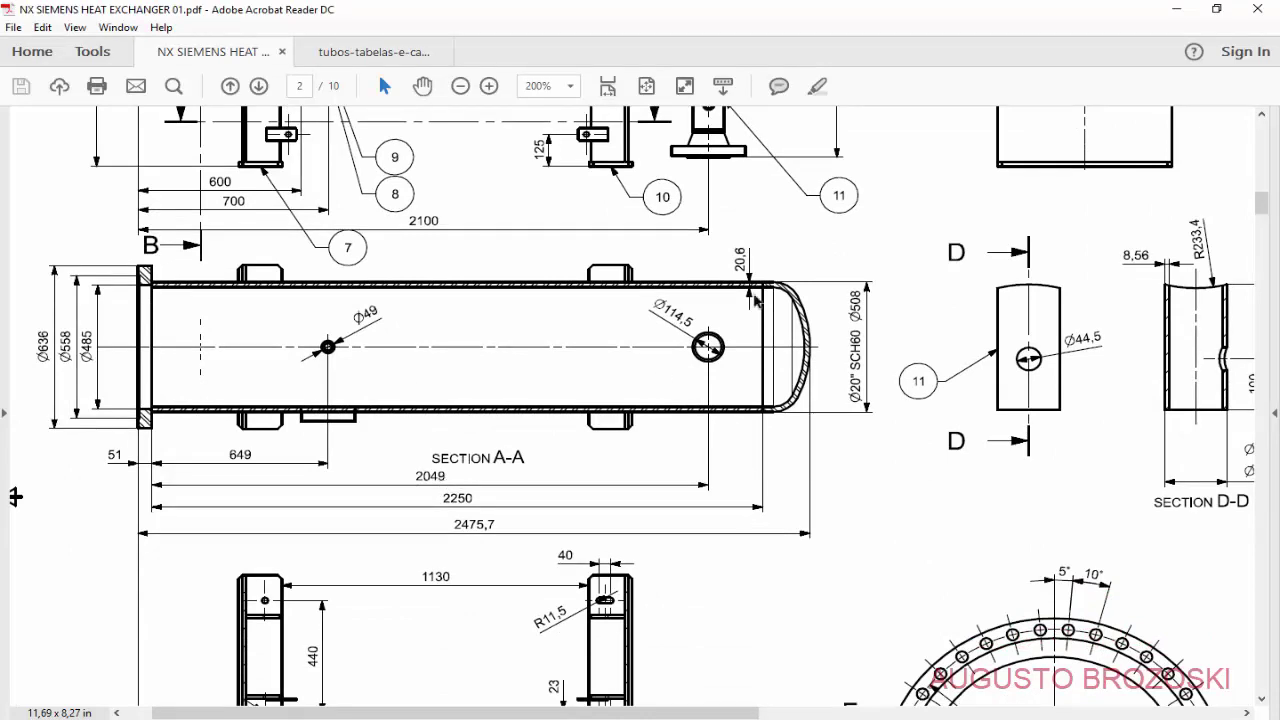
{"action": "left_click", "coordinate": [1175, 10]}
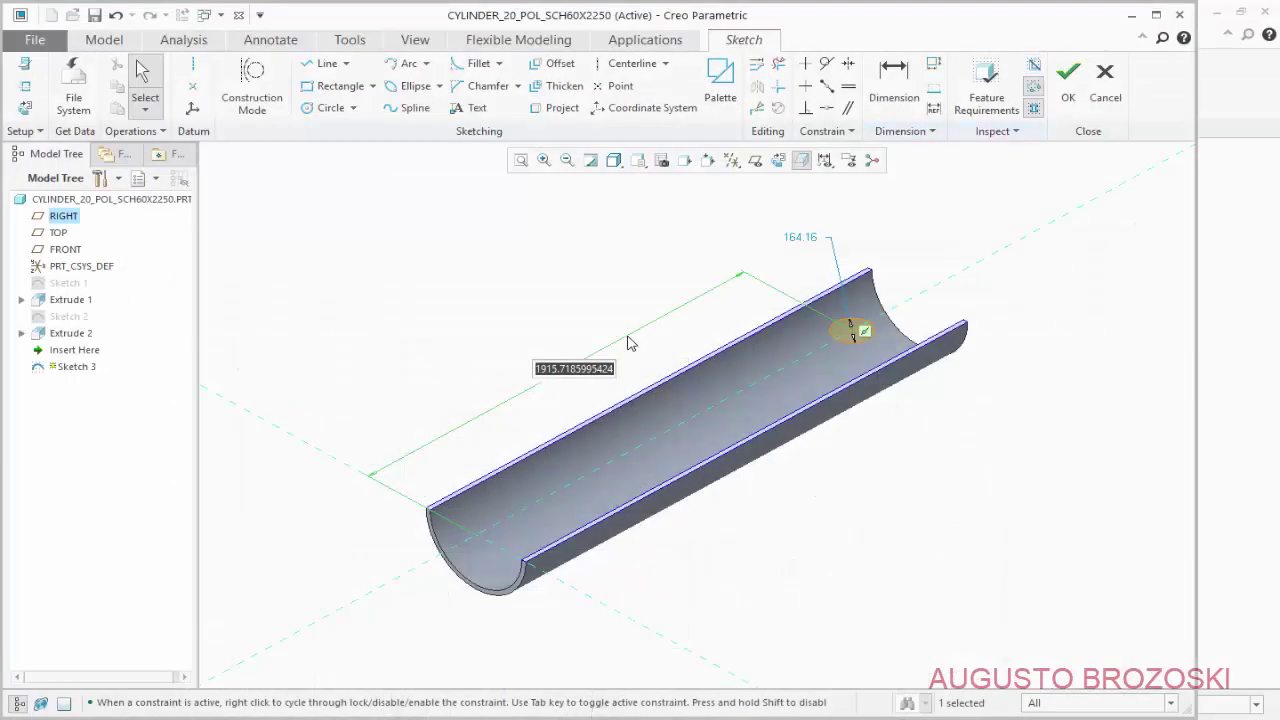
{"action": "type", "text": "204"}
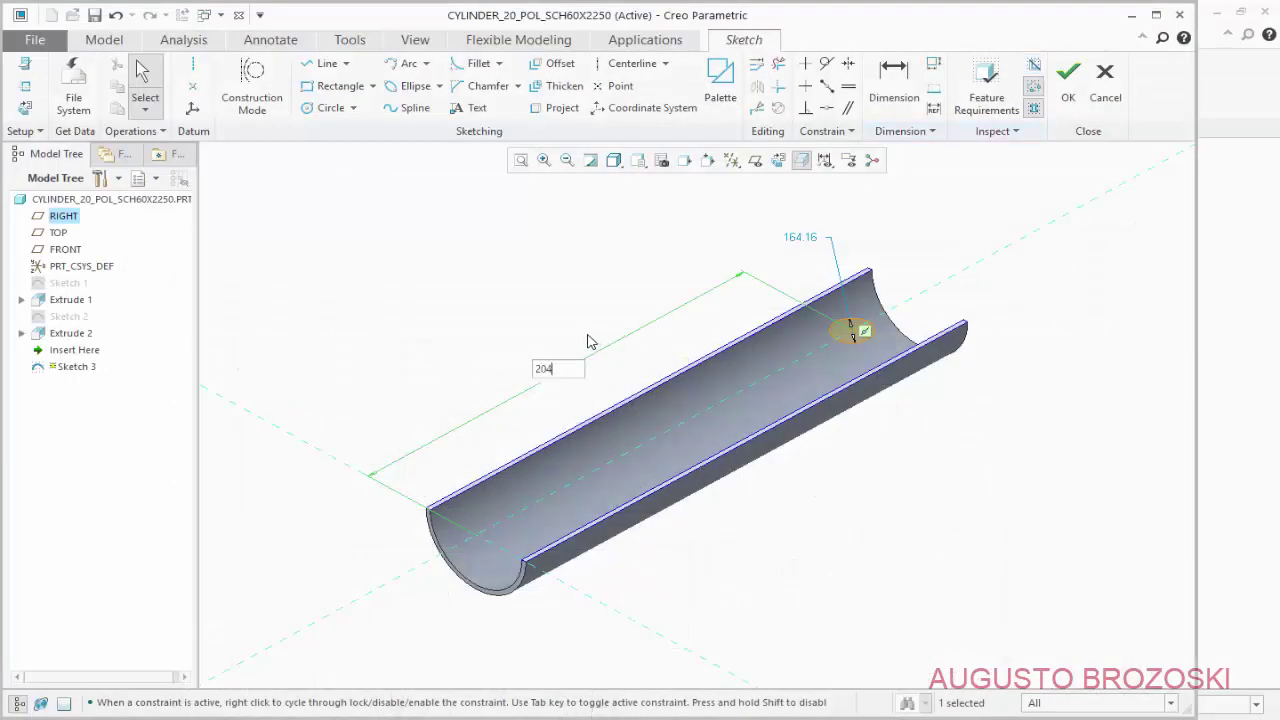
{"action": "type", "text": "9"}
{"action": "key", "text": "Return"}
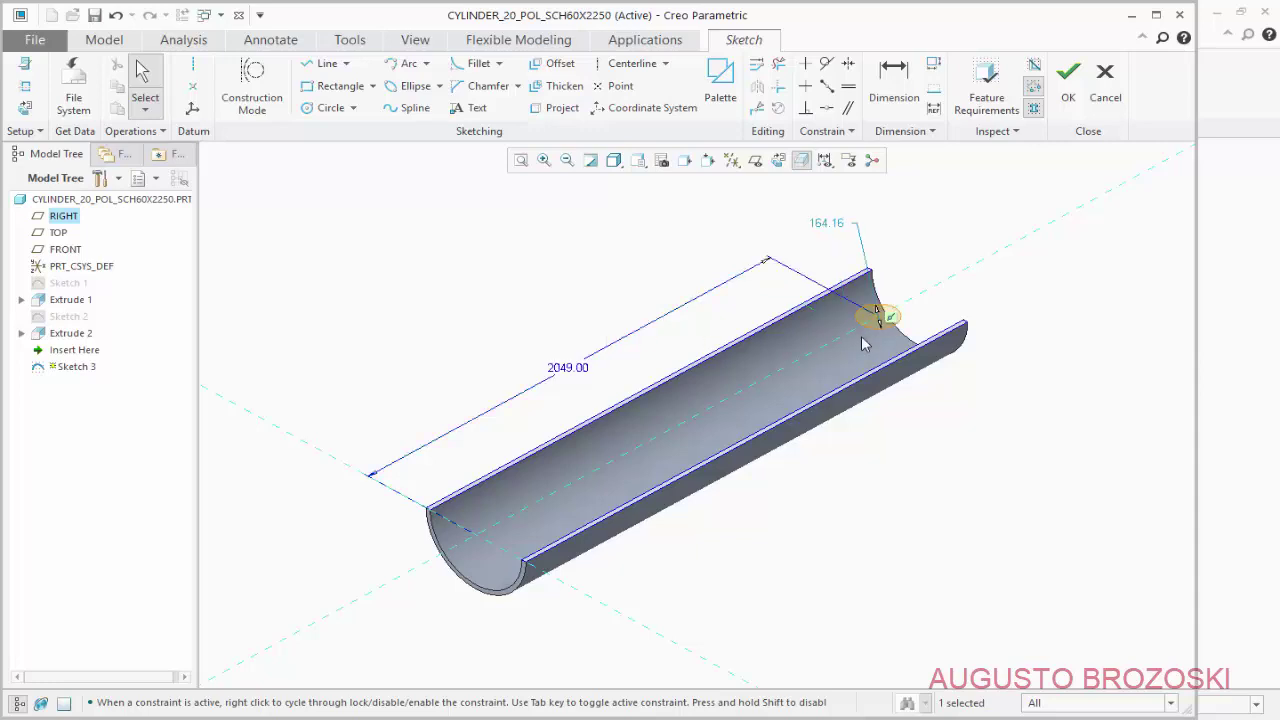
Set the circle's diameter to 114.5 mm and finish the sketch
{"action": "double_click", "coordinate": [828, 232]}
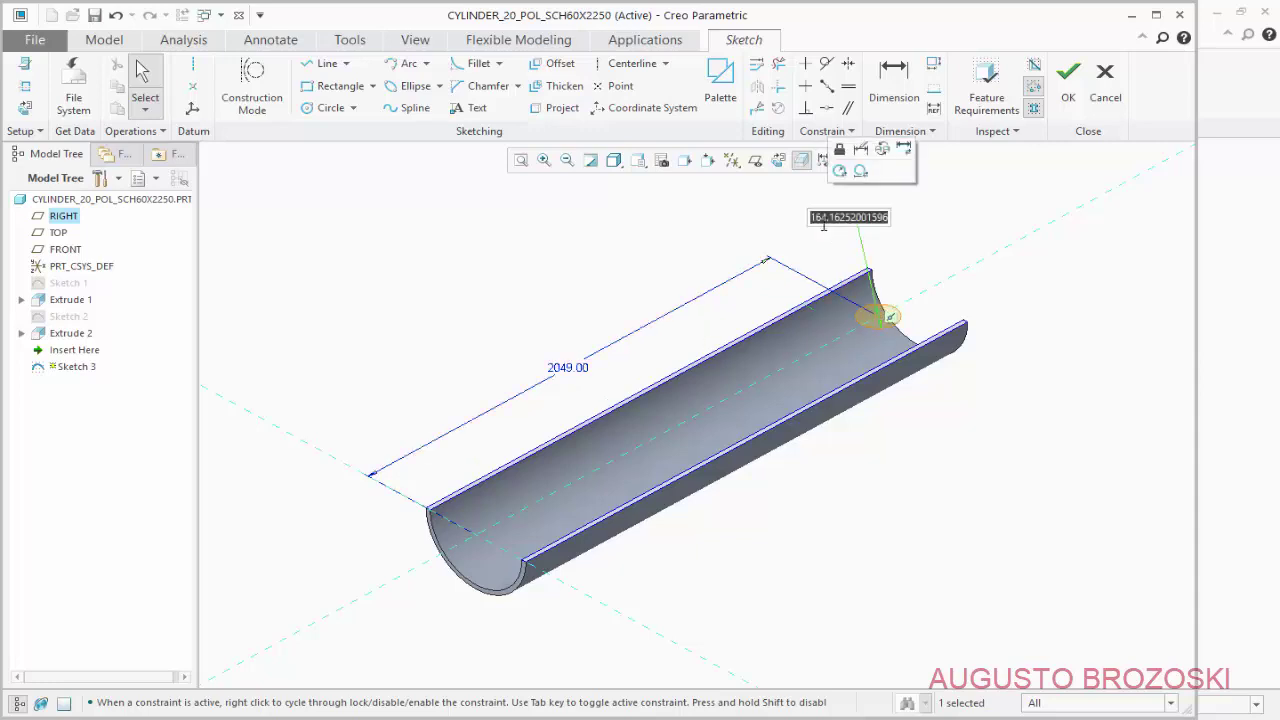
{"action": "type", "text": "114.5"}
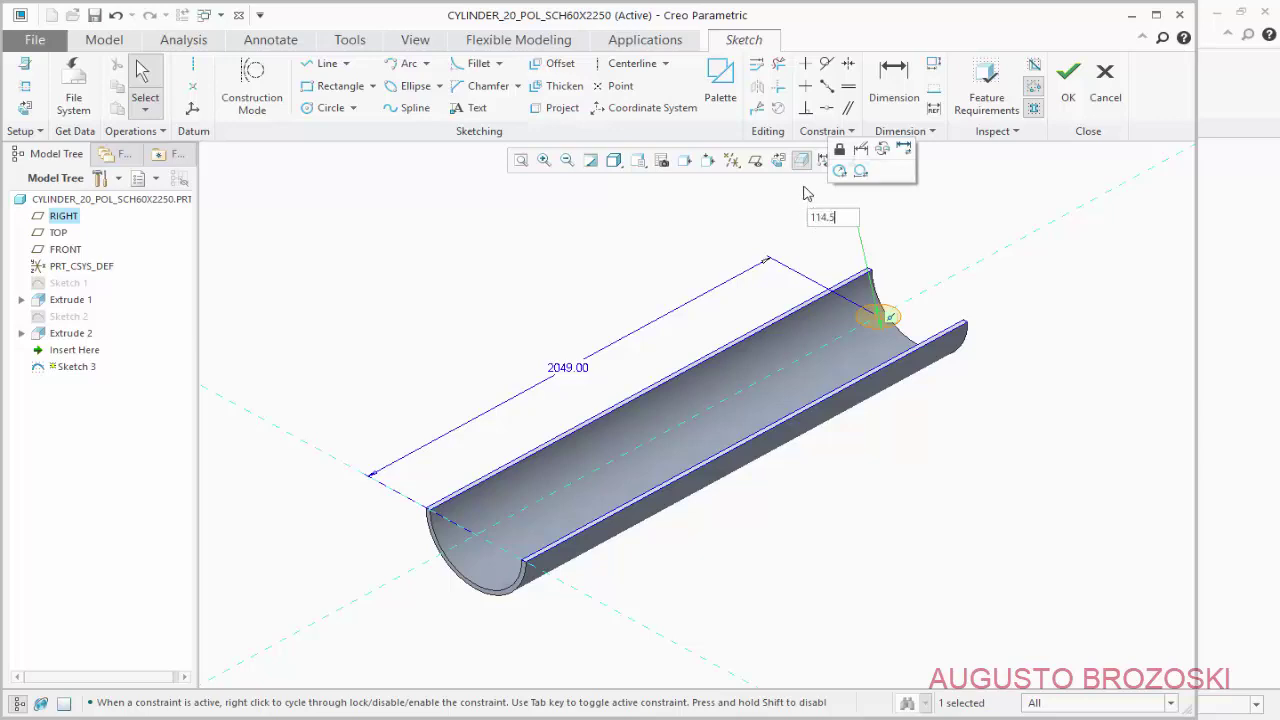
{"action": "key", "text": "Return"}
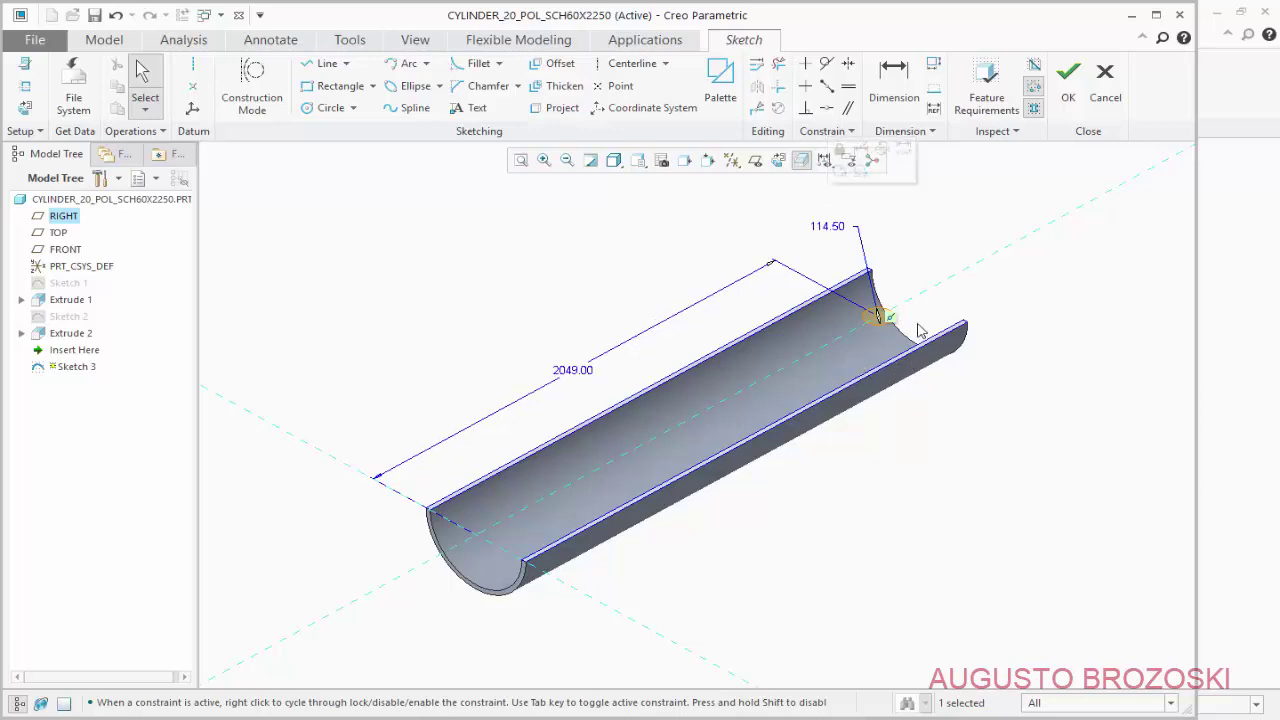
{"action": "left_click", "coordinate": [1068, 80]}
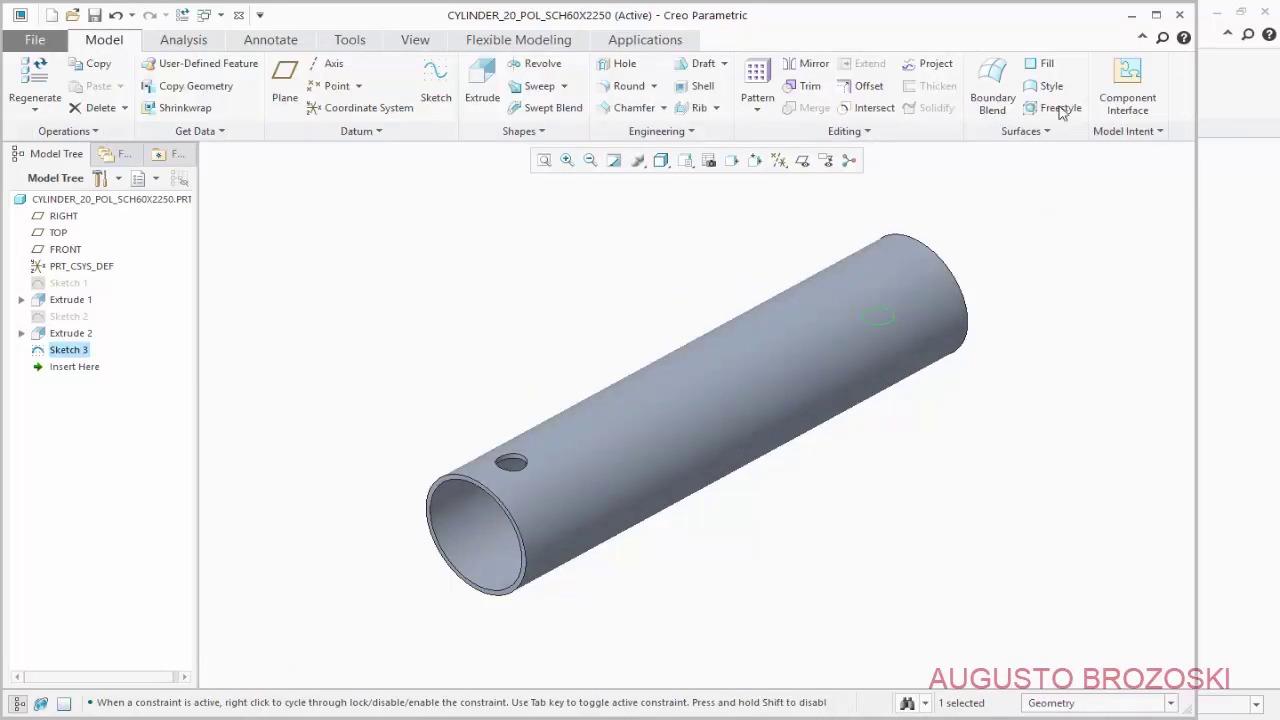
Extrude the 114.5 mm circle as a Through All material cut downward through the cylinder's lower wall
{"action": "left_click", "coordinate": [482, 80]}
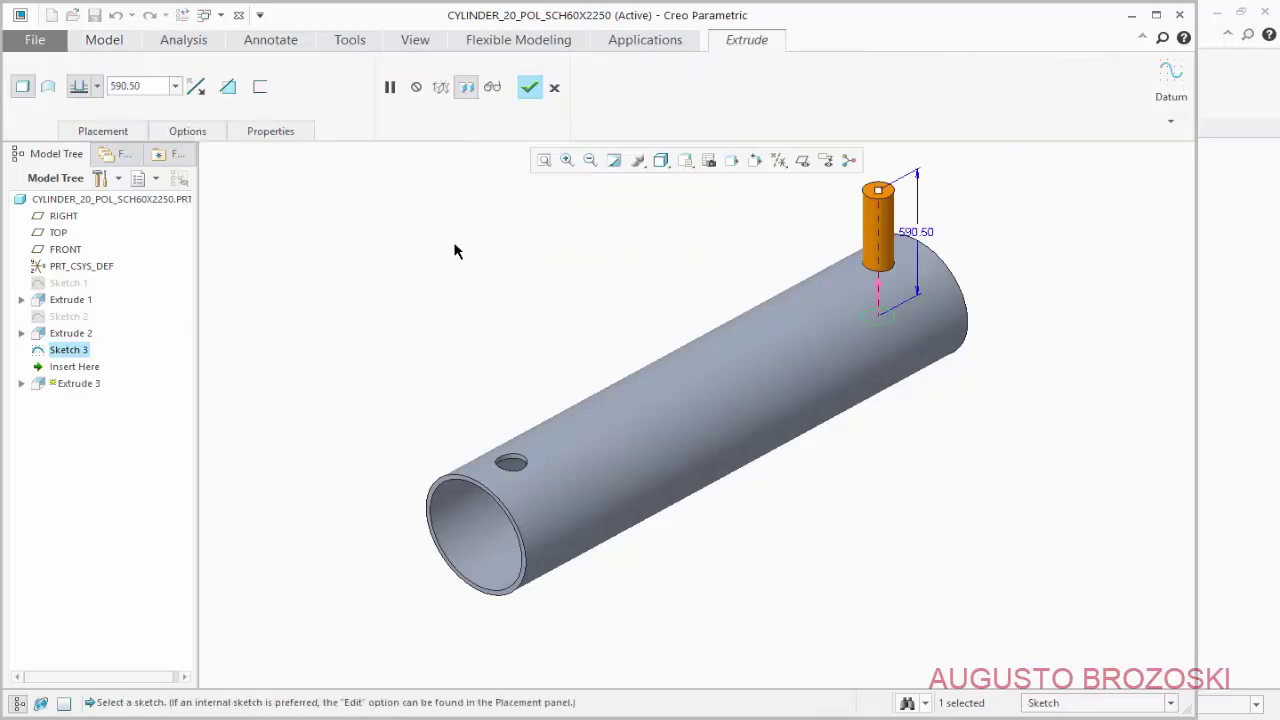
{"action": "left_click", "coordinate": [196, 86]}
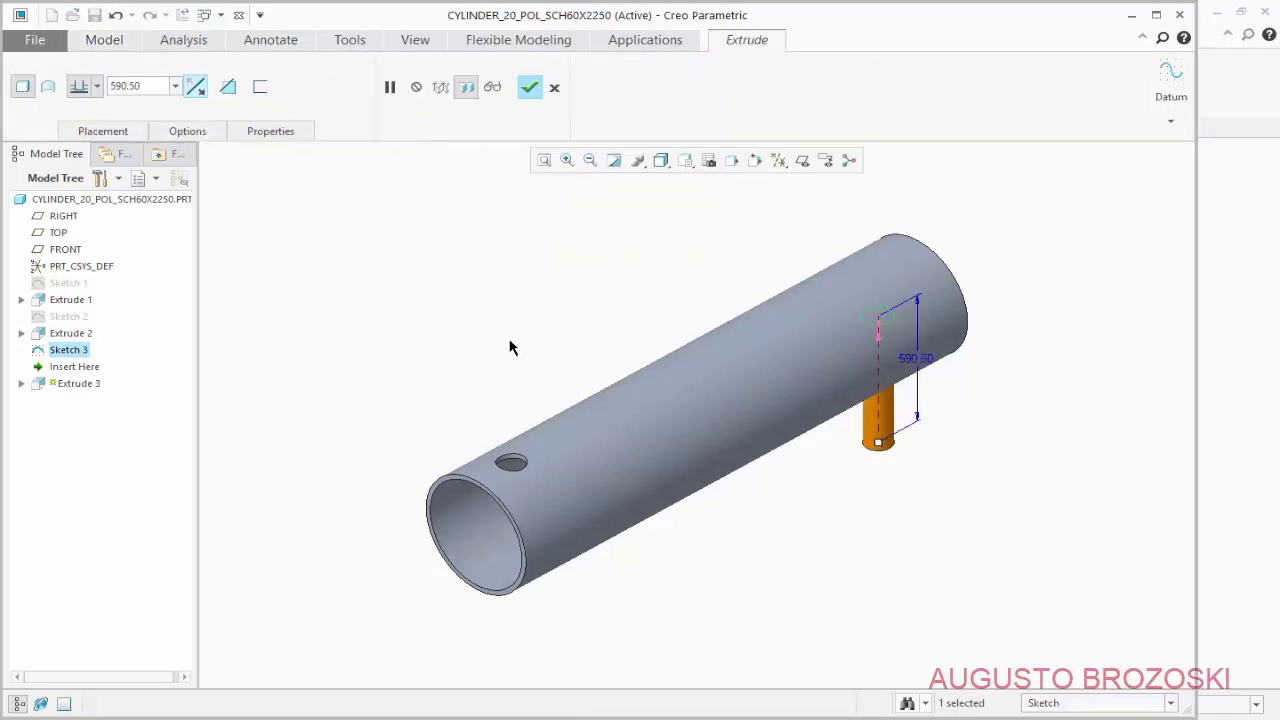
{"action": "left_click", "coordinate": [228, 87]}
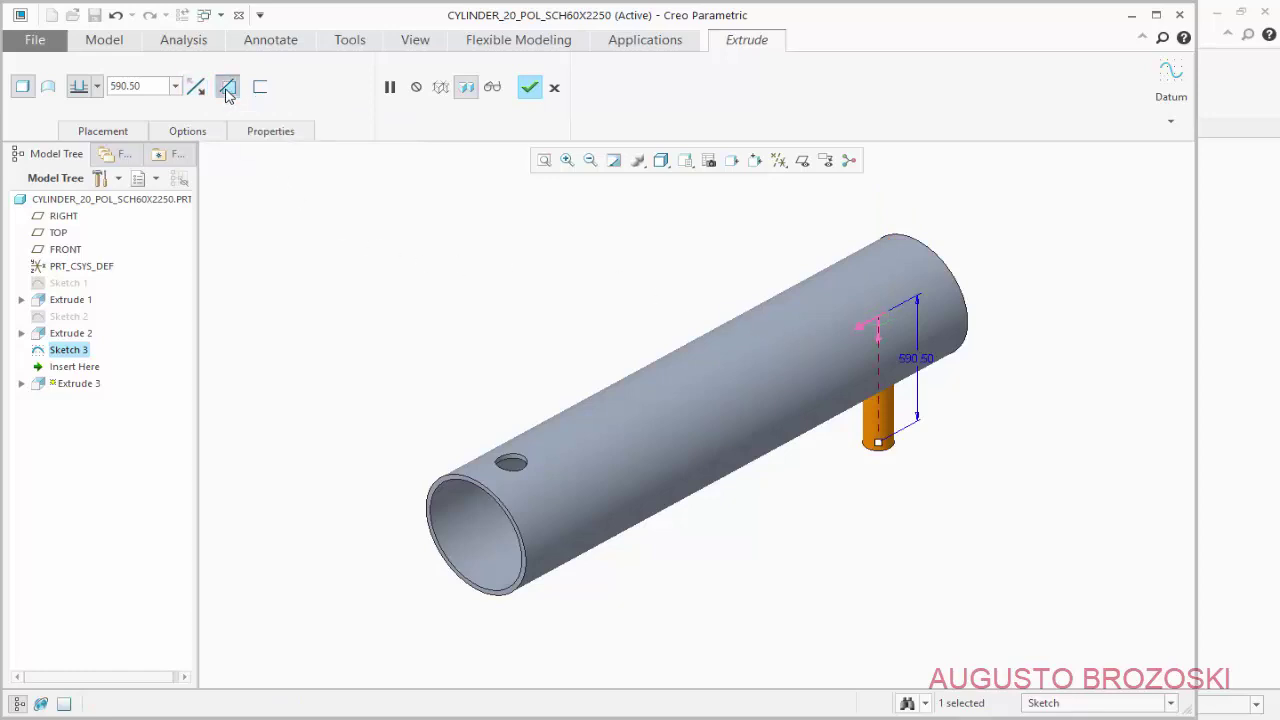
{"action": "left_click", "coordinate": [97, 86]}
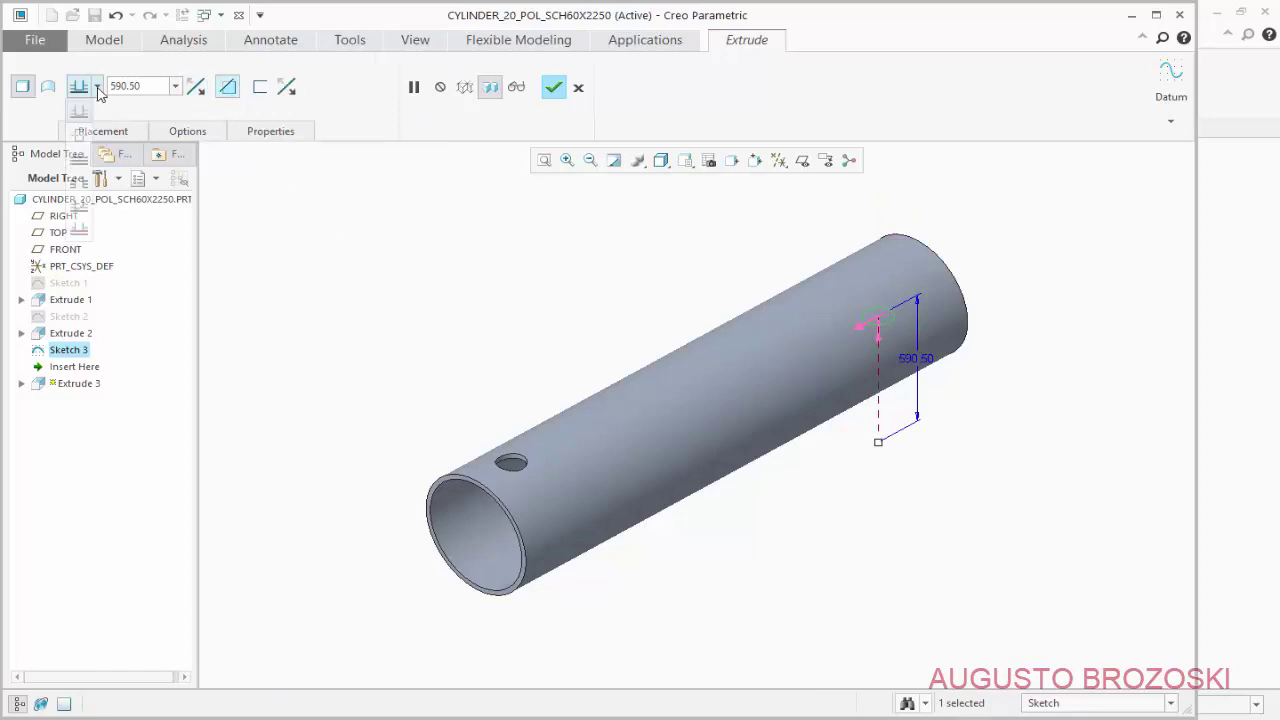
{"action": "left_click", "coordinate": [79, 159]}
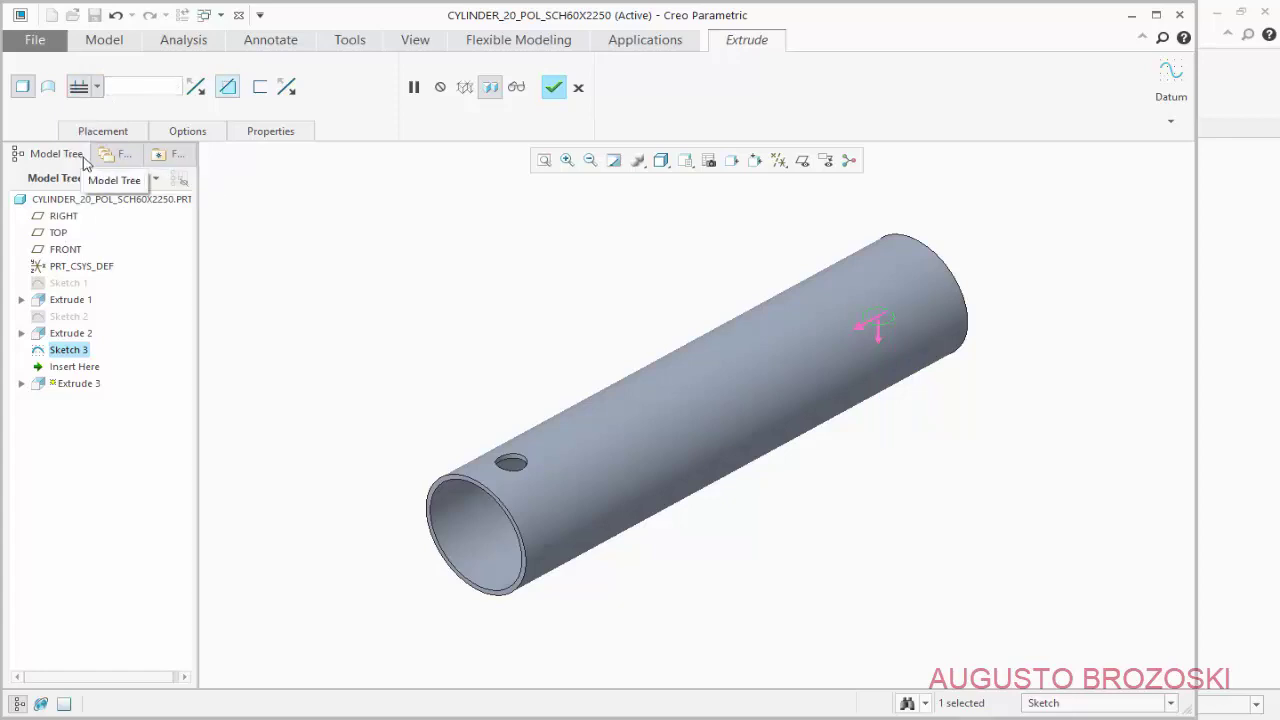
{"action": "middle_click_drag", "start_coordinate": [818, 371], "coordinate": [977, 466]}
{"action": "scroll", "coordinate": [1004, 432], "scroll_direction": "up", "scroll_amount": 3}
{"action": "scroll", "coordinate": [1004, 432], "scroll_direction": "up", "scroll_amount": 2}
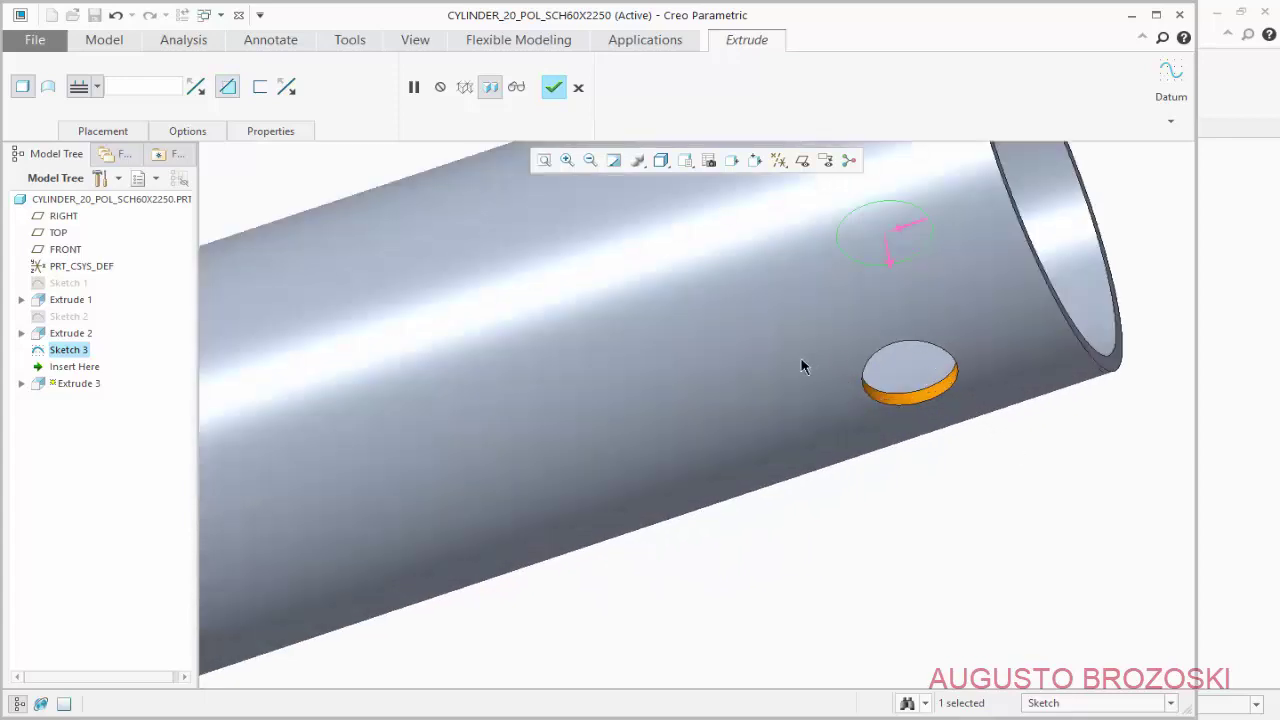
{"action": "left_click", "coordinate": [553, 88]}
Return the cylinder to its standard orientation and save the part
{"action": "left_click", "coordinate": [685, 161]}
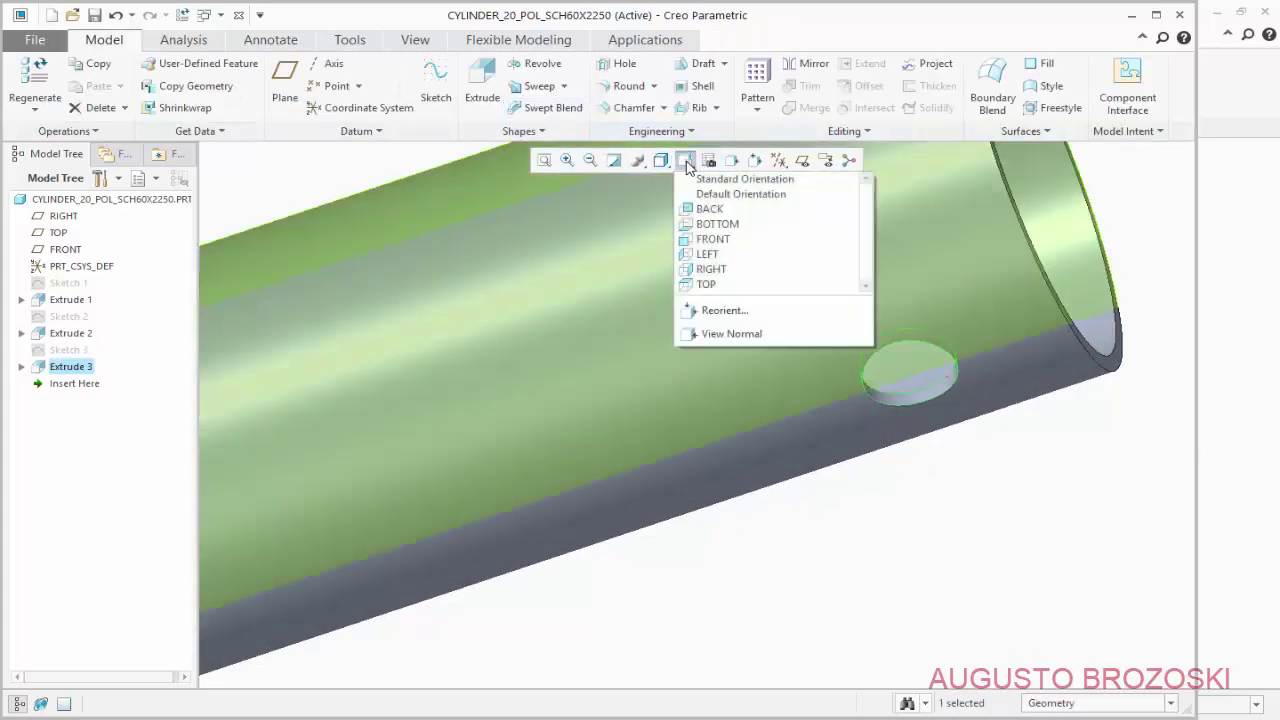
{"action": "left_click", "coordinate": [698, 179]}
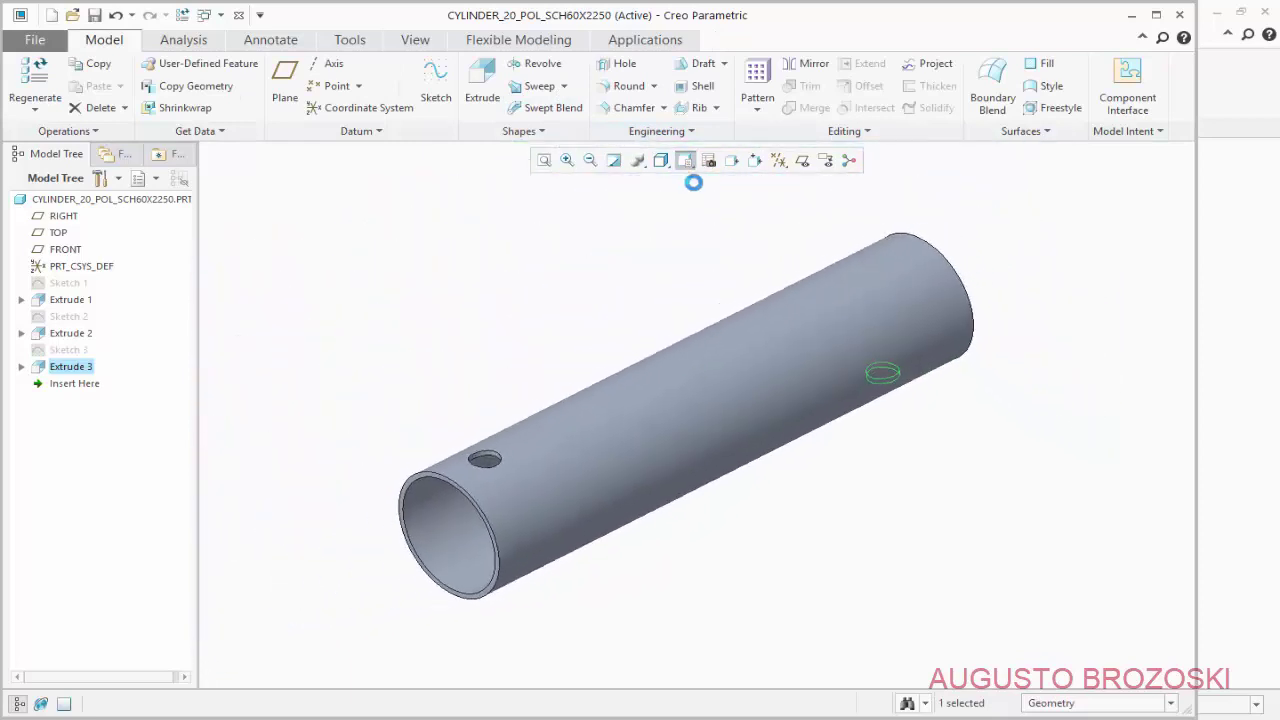
{"action": "left_click", "coordinate": [94, 15]}
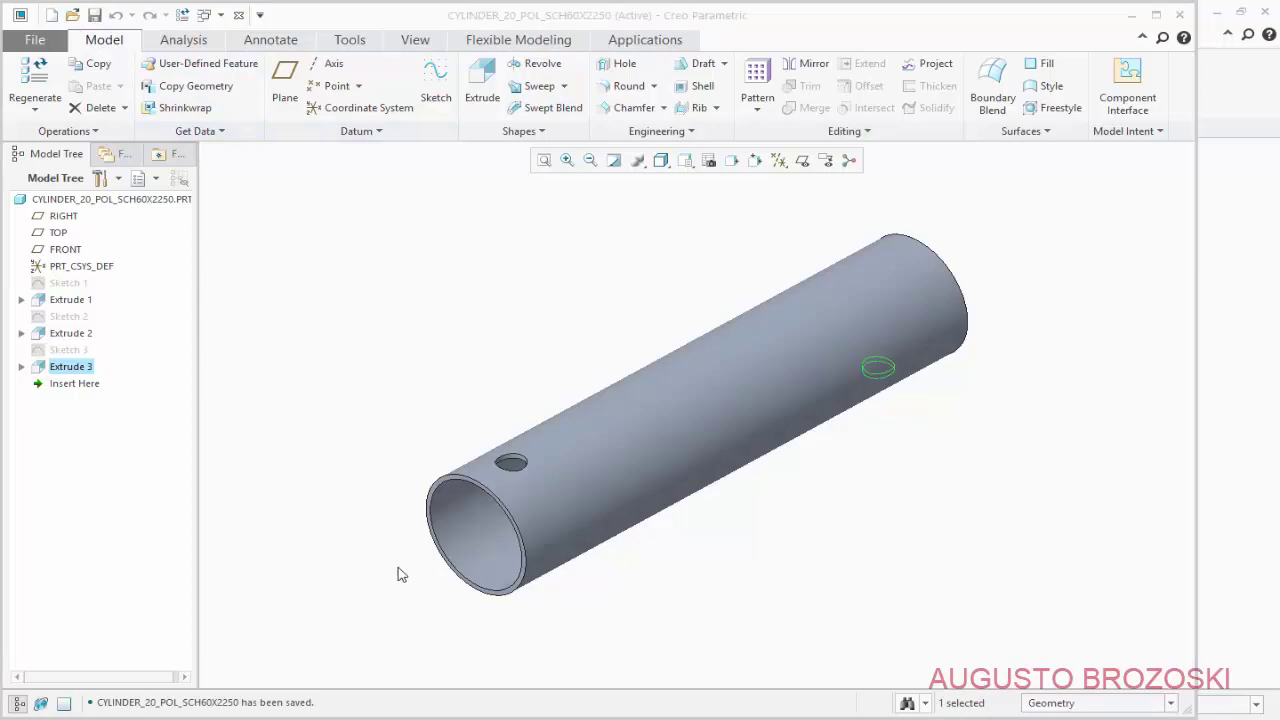
Check the small lower hole's diameter and position in section A-A of the heat exchanger drawing PDF
{"action": "mouse_move", "coordinate": [500, 712]}
{"action": "left_click", "coordinate": [415, 600]}
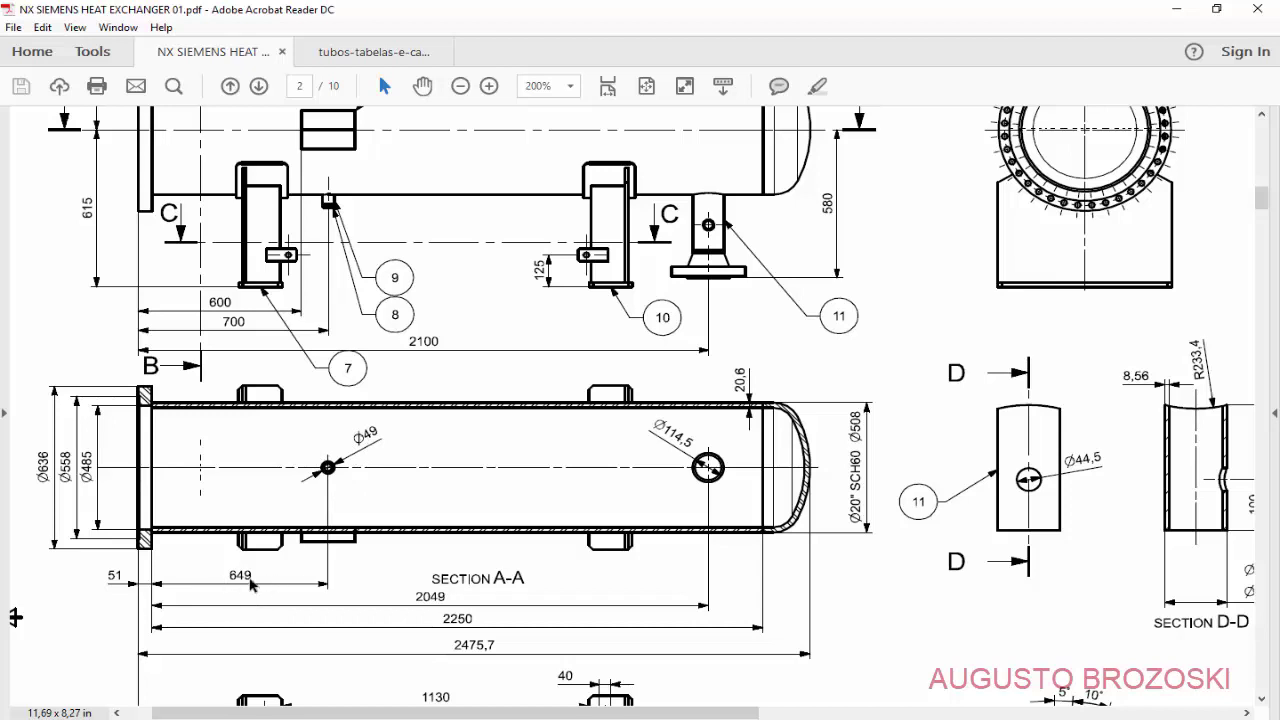
{"action": "scroll", "coordinate": [300, 420], "scroll_direction": "up", "scroll_amount": 3}
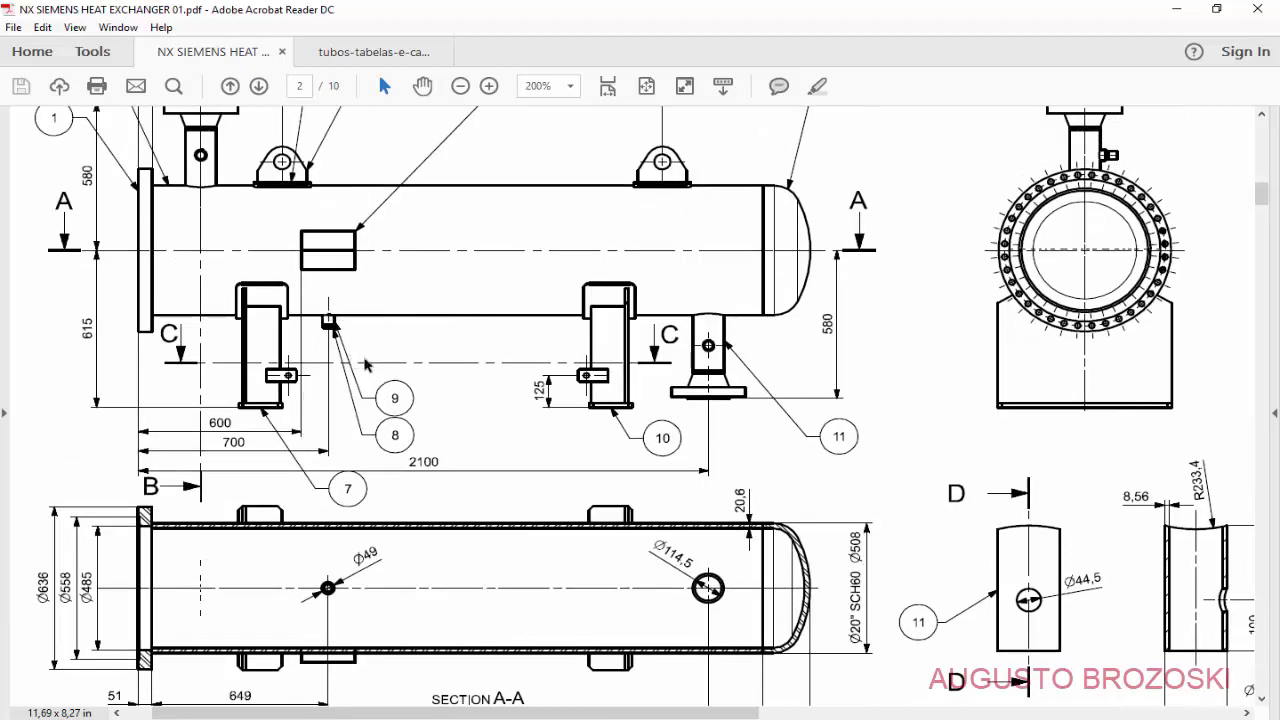
{"action": "scroll", "coordinate": [418, 391], "scroll_direction": "down", "scroll_amount": 4}
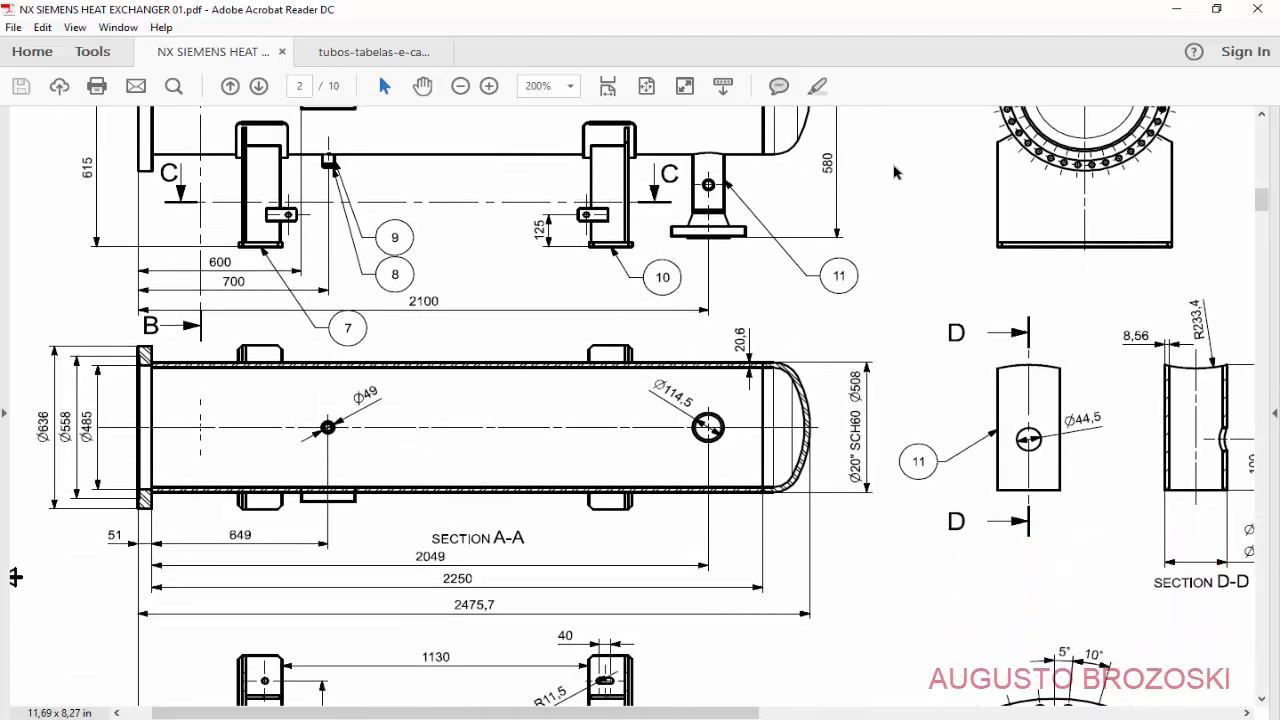
{"action": "left_click", "coordinate": [1176, 9]}
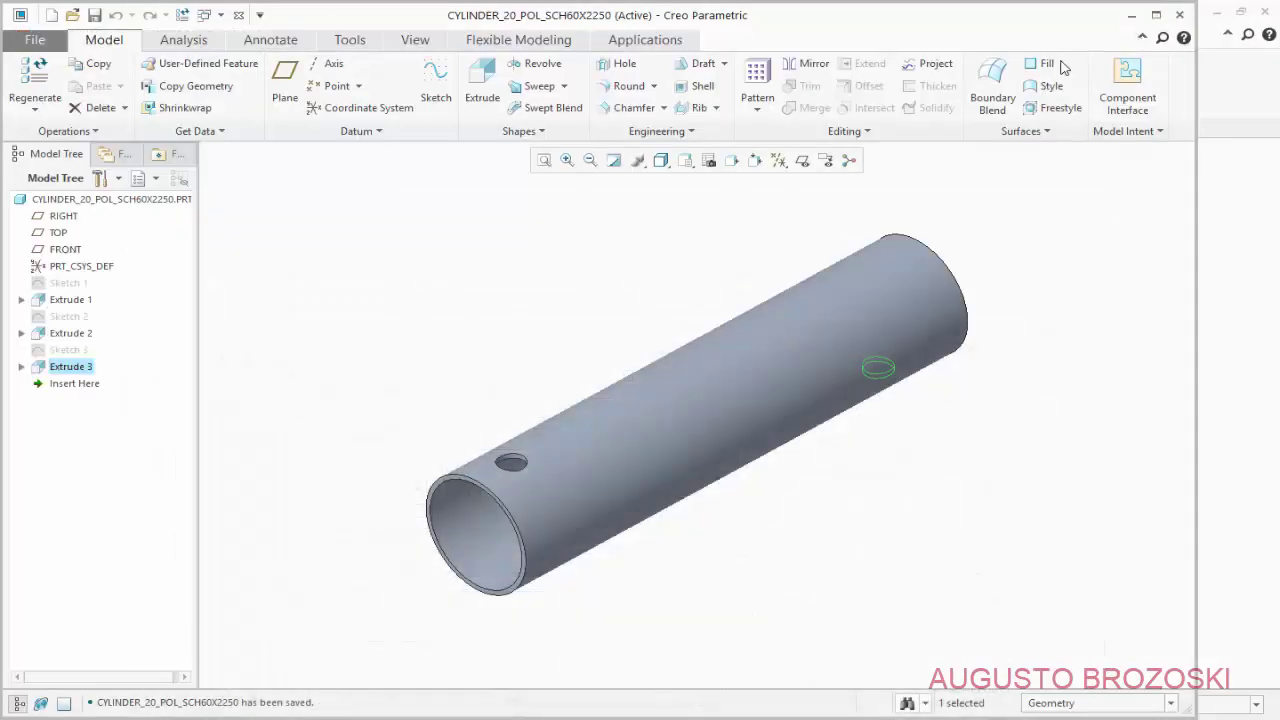
Start a new sketch on the horizontal TOP datum plane, with datum planes hidden and the model clipped in front of the sketch
{"action": "left_click", "coordinate": [432, 82]}
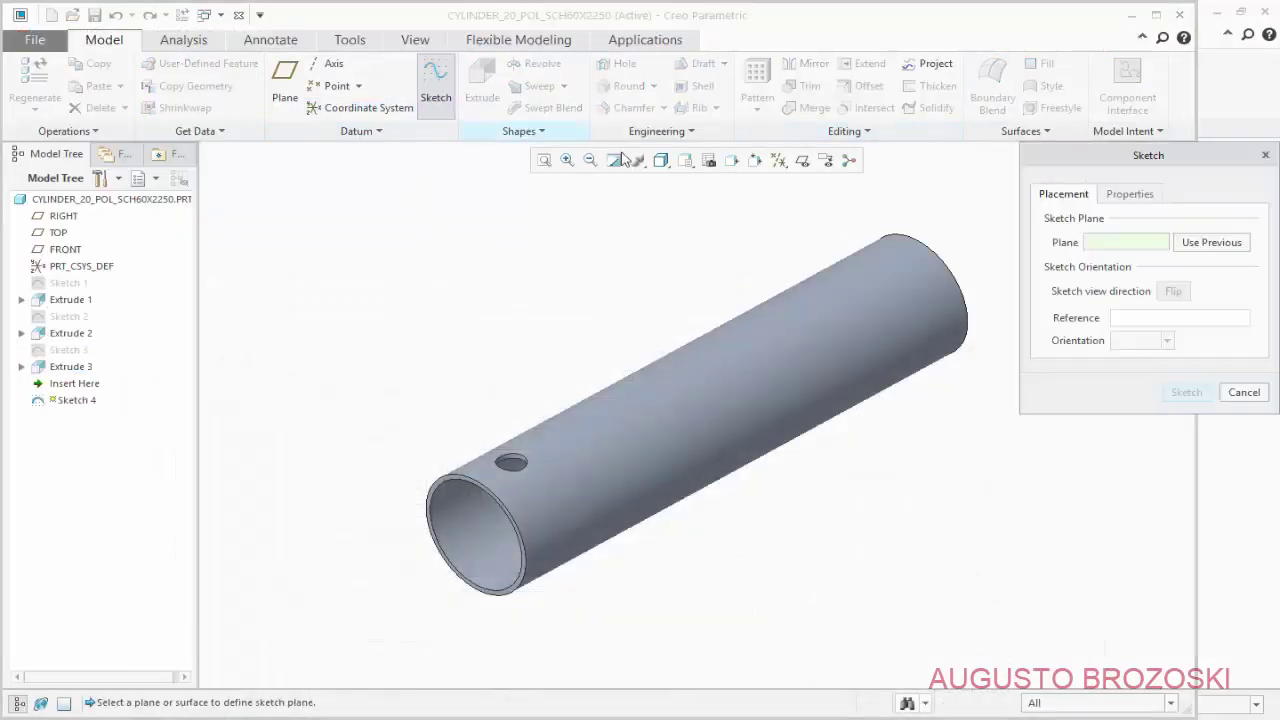
{"action": "left_click", "coordinate": [804, 162]}
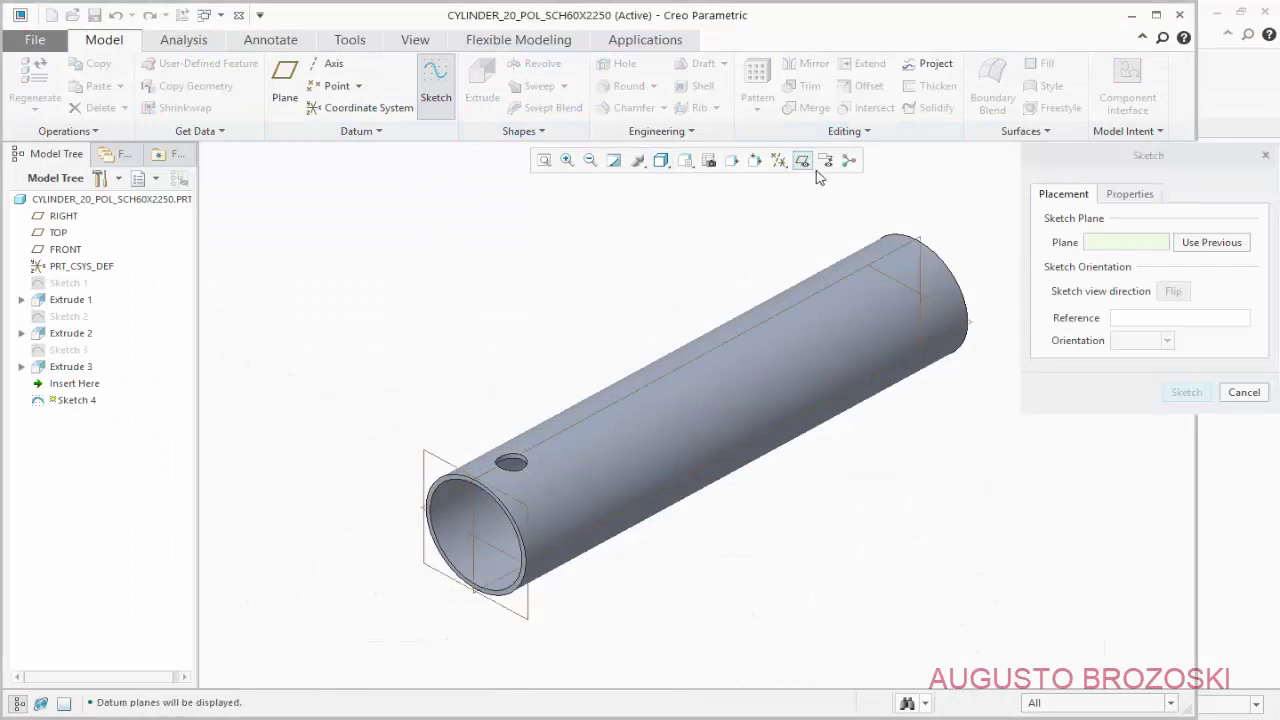
{"action": "left_click", "coordinate": [977, 318]}
{"action": "left_click", "coordinate": [1196, 396]}
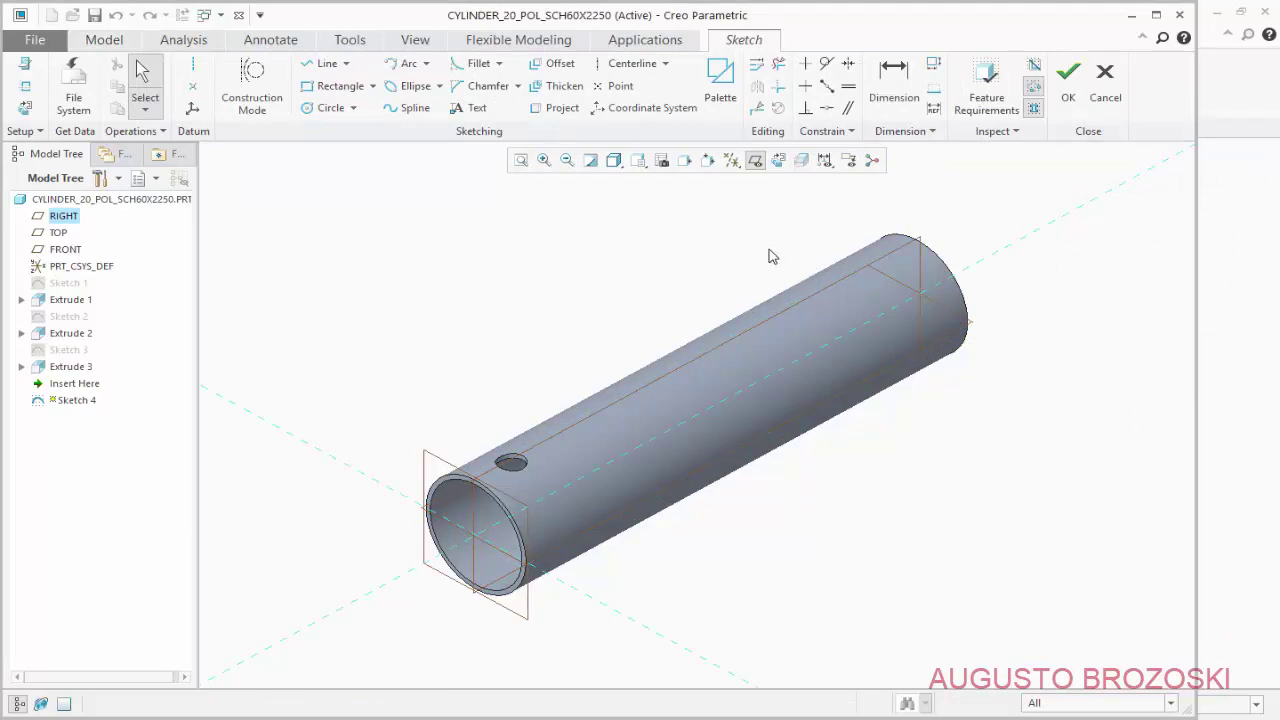
{"action": "left_click", "coordinate": [755, 161]}
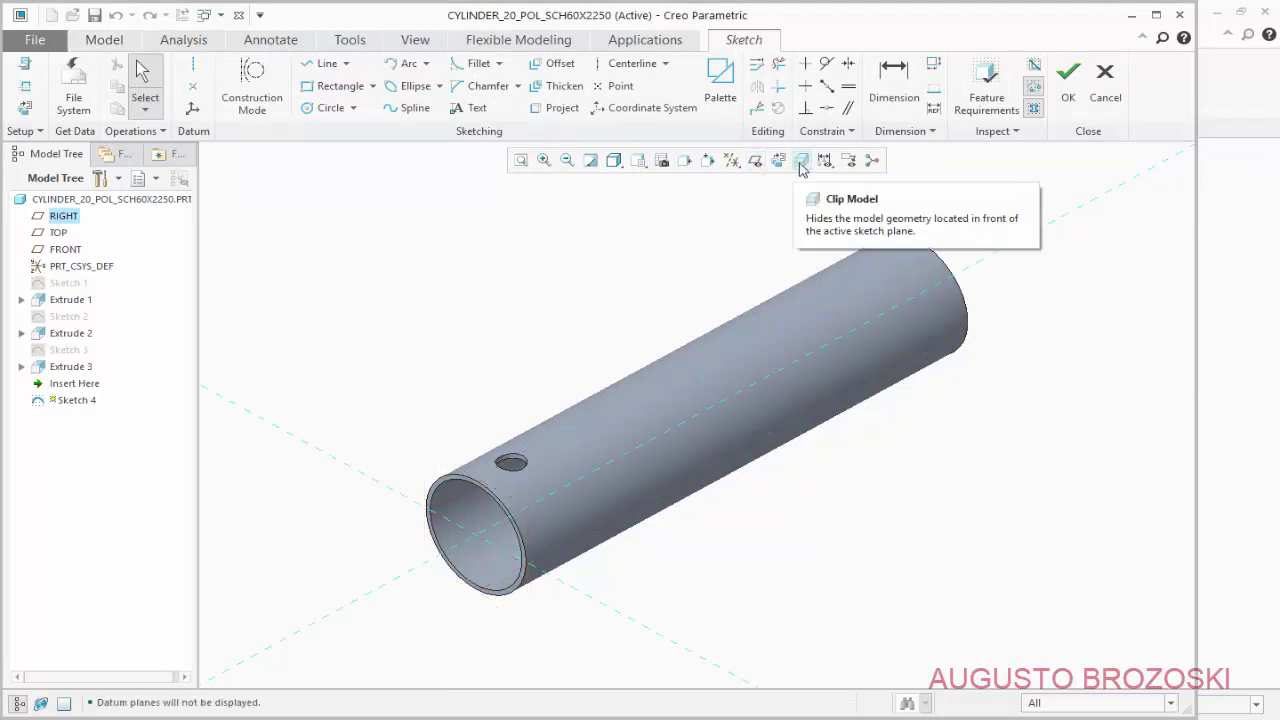
{"action": "left_click", "coordinate": [801, 161]}
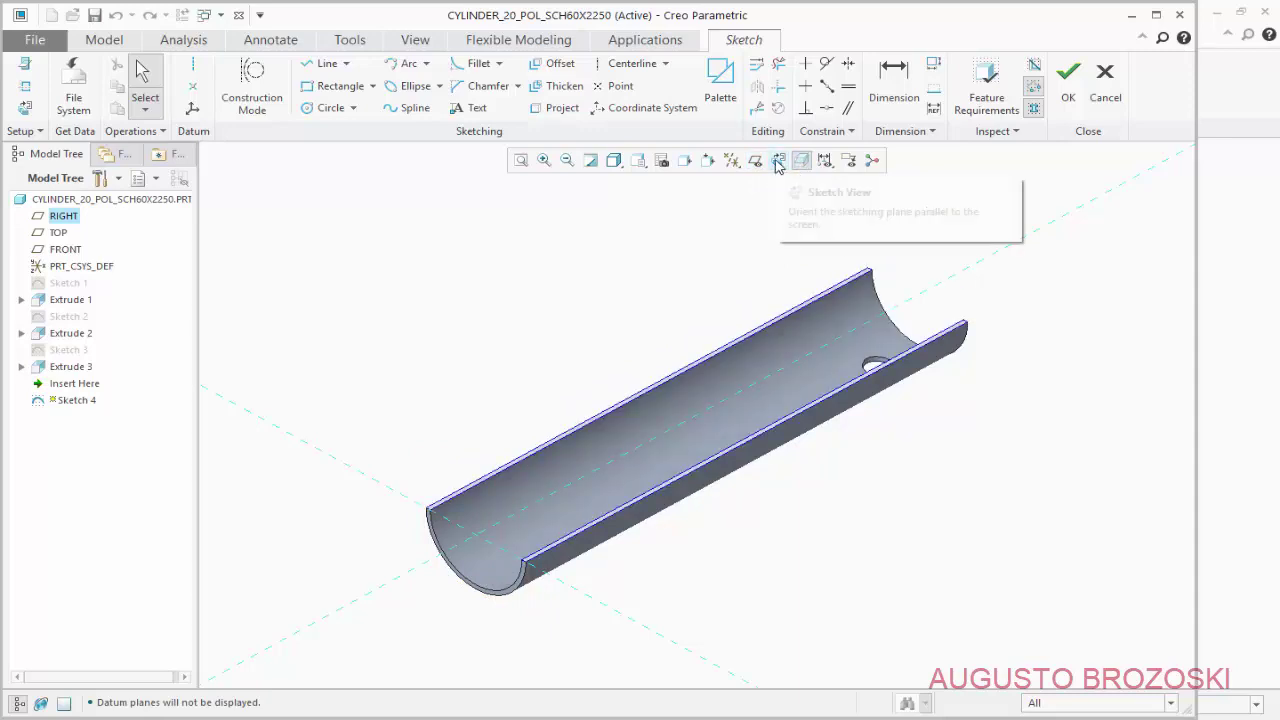
Sketch a circle about 144 mm in diameter on the cylinder's axis, about 382 mm from its near end, with its dimensions outside the model
{"action": "left_click", "coordinate": [777, 163]}
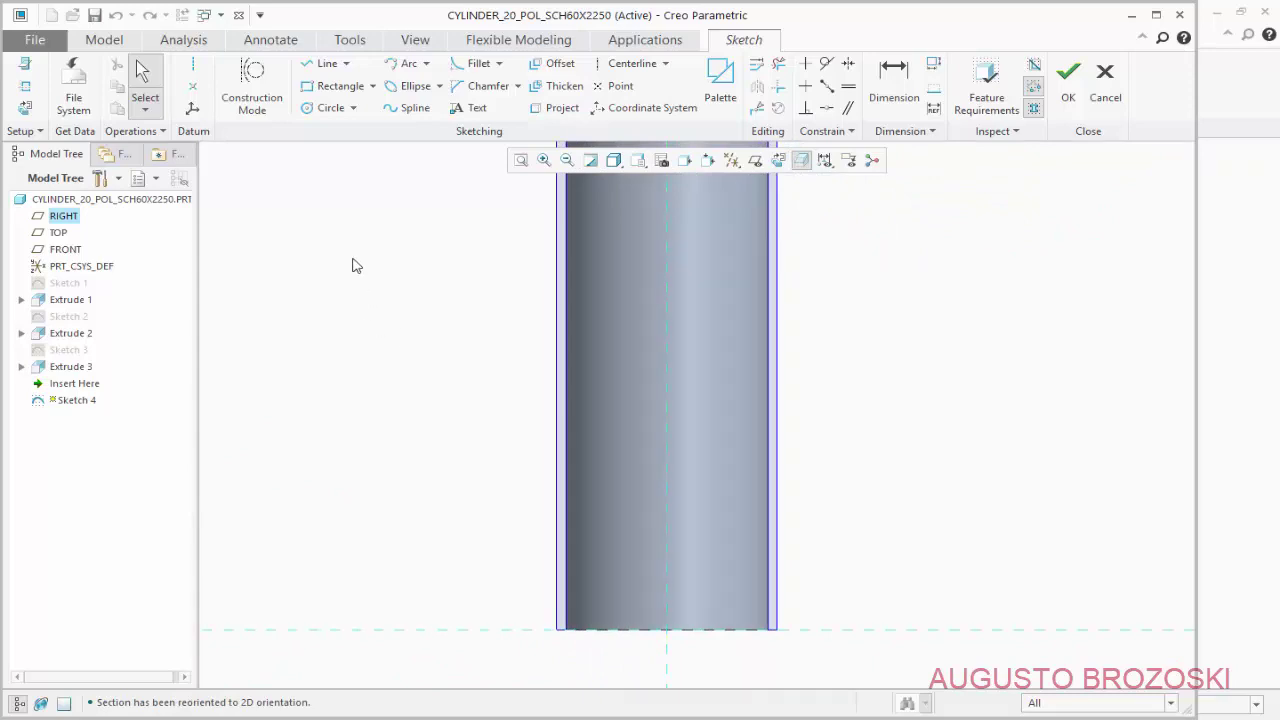
{"action": "left_click", "coordinate": [325, 108]}
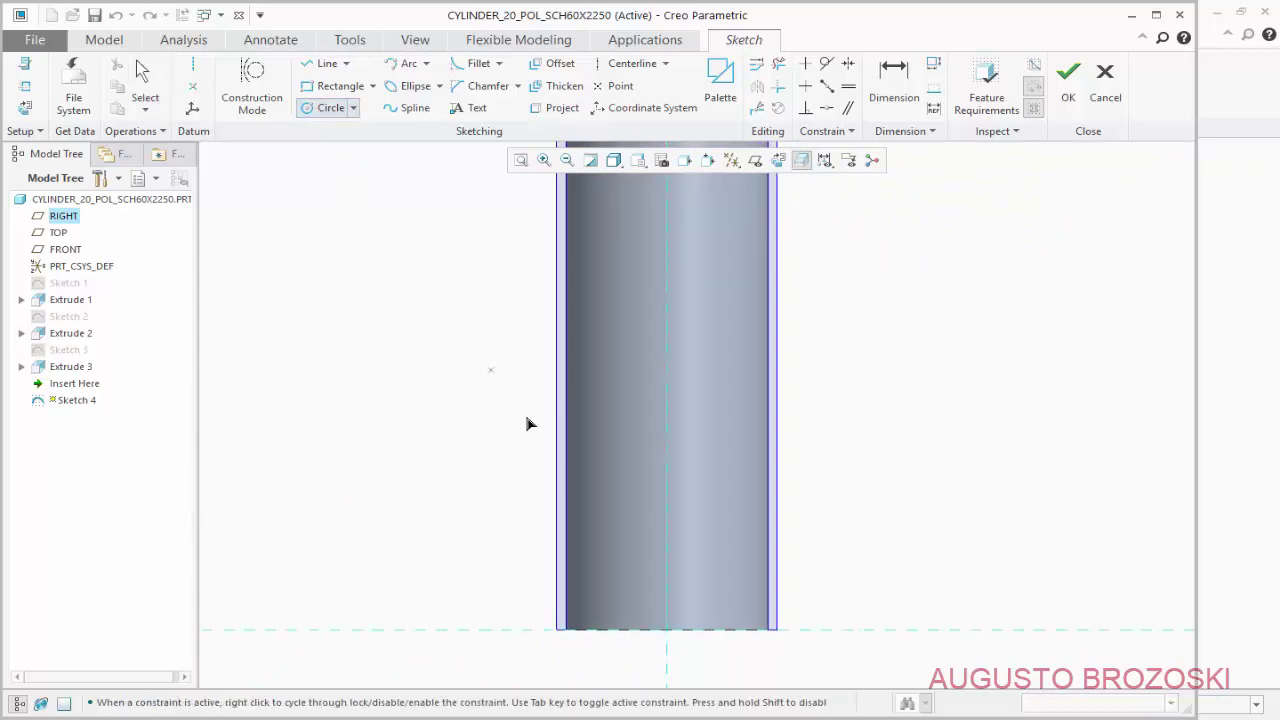
{"action": "left_click", "coordinate": [667, 476]}
{"action": "left_click", "coordinate": [697, 496]}
{"action": "middle_click", "coordinate": [443, 481]}
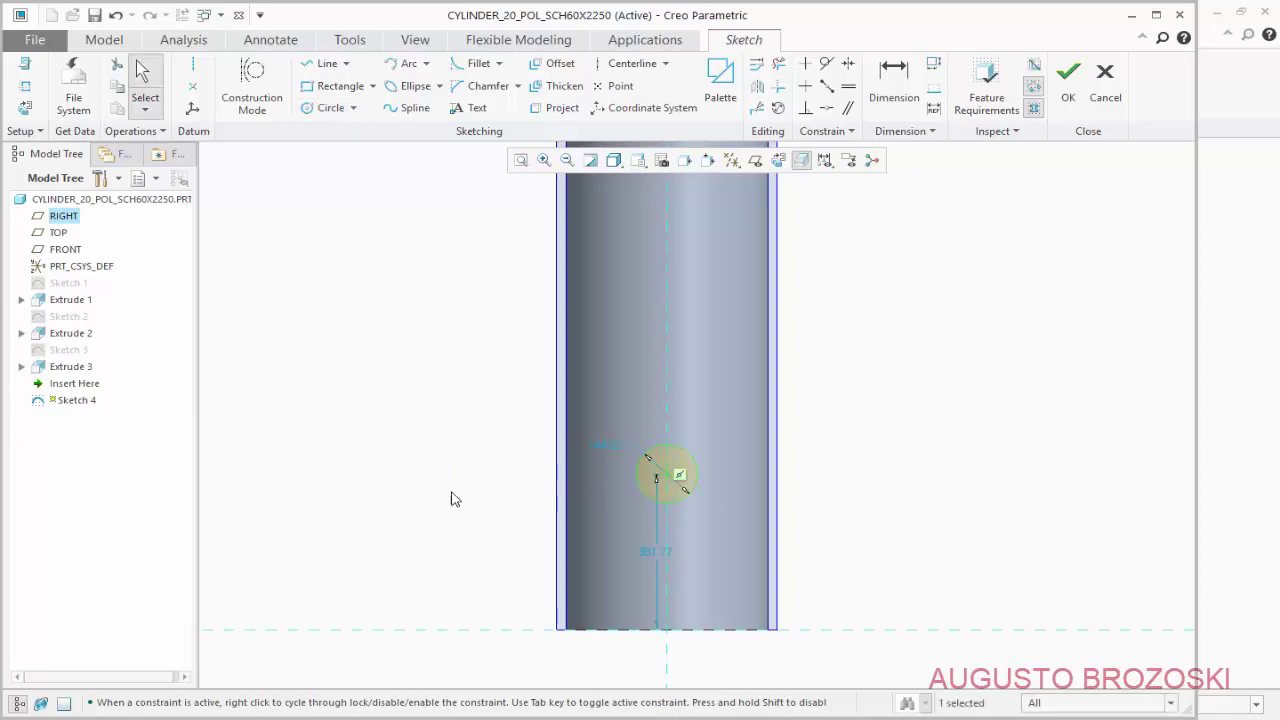
{"action": "left_click_drag", "start_coordinate": [570, 567], "coordinate": [486, 551]}
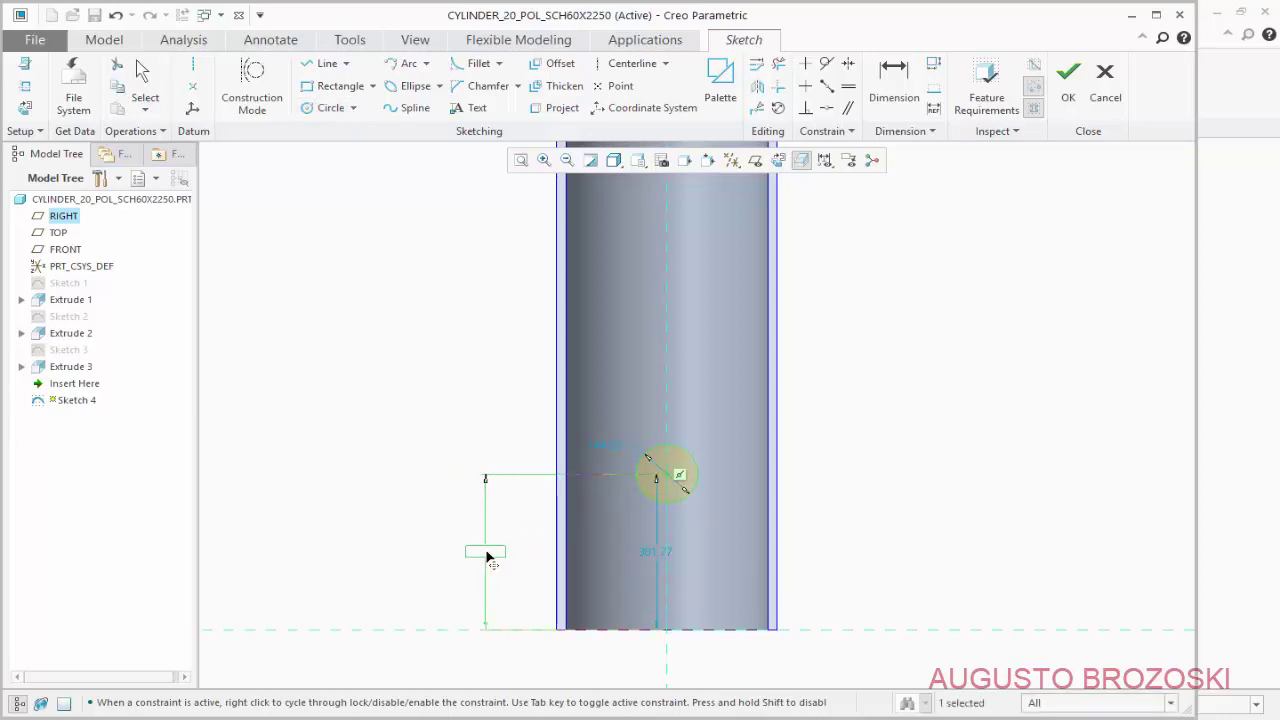
{"action": "left_click_drag", "start_coordinate": [607, 448], "coordinate": [523, 423]}
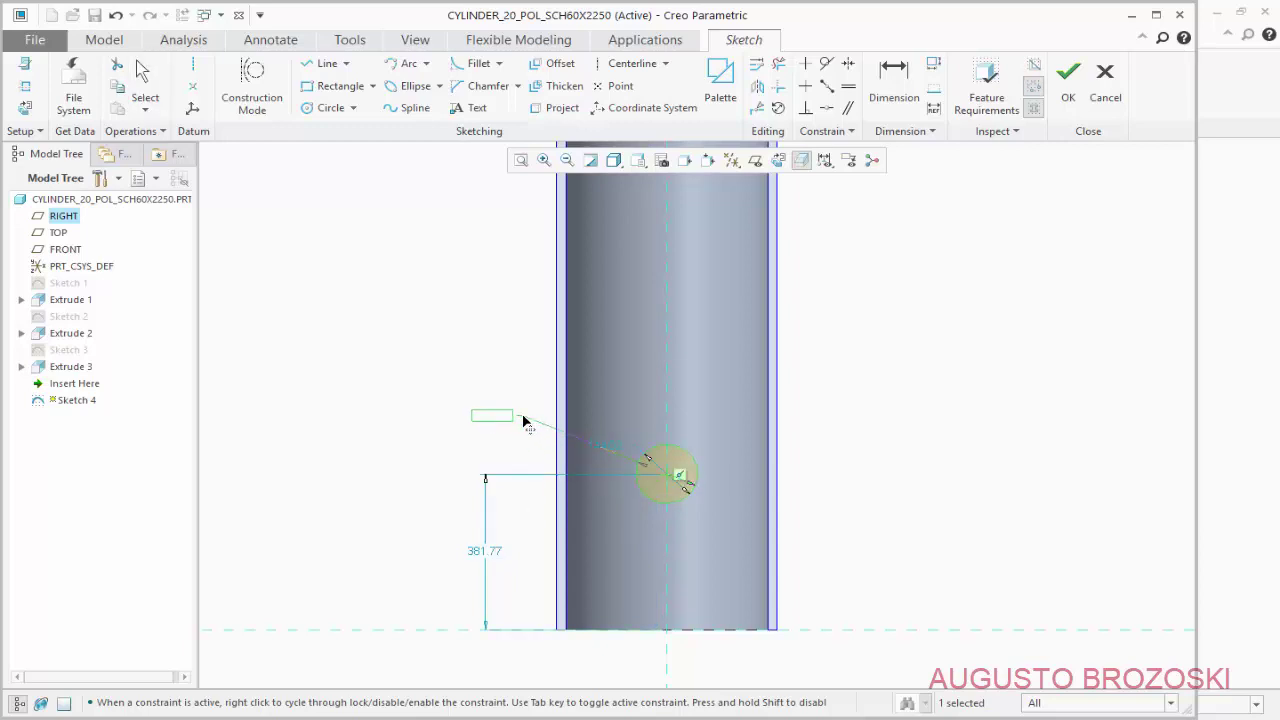
Set the circle's distance from the cylinder's near end to 649 mm, checking the value in section A-A of the drawing PDF
{"action": "double_click", "coordinate": [480, 561]}
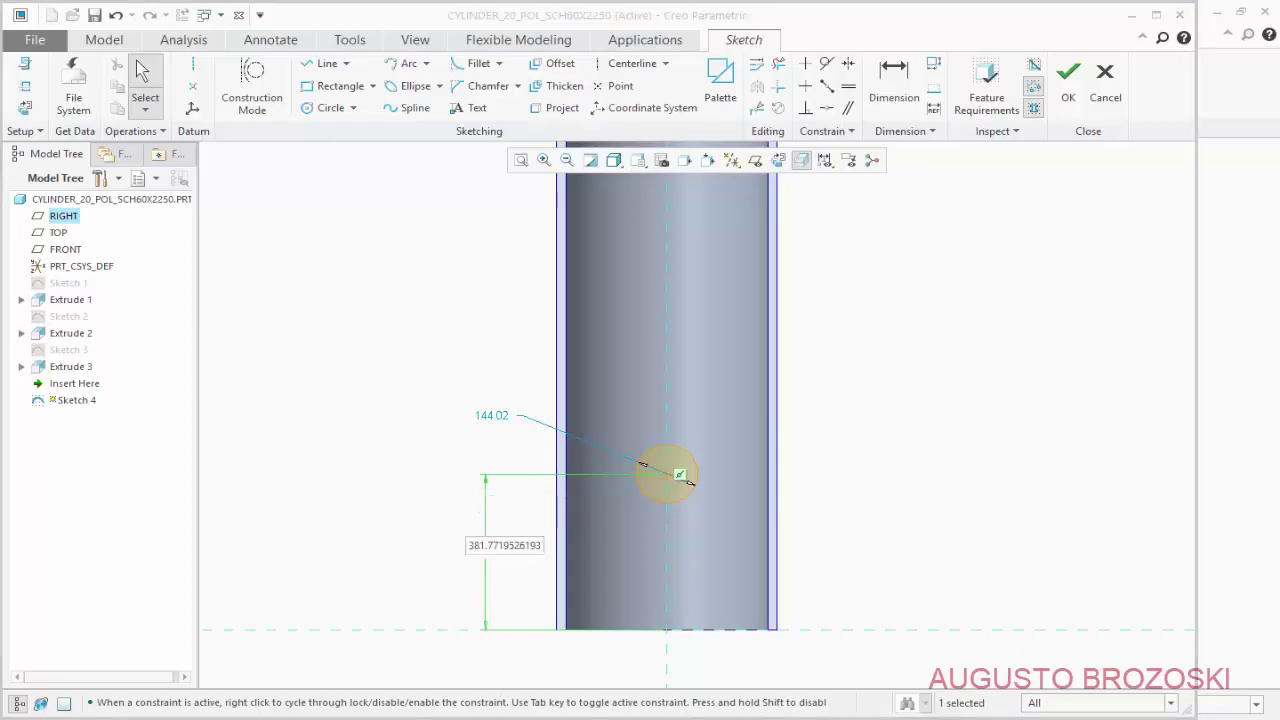
{"action": "left_click", "coordinate": [424, 607]}
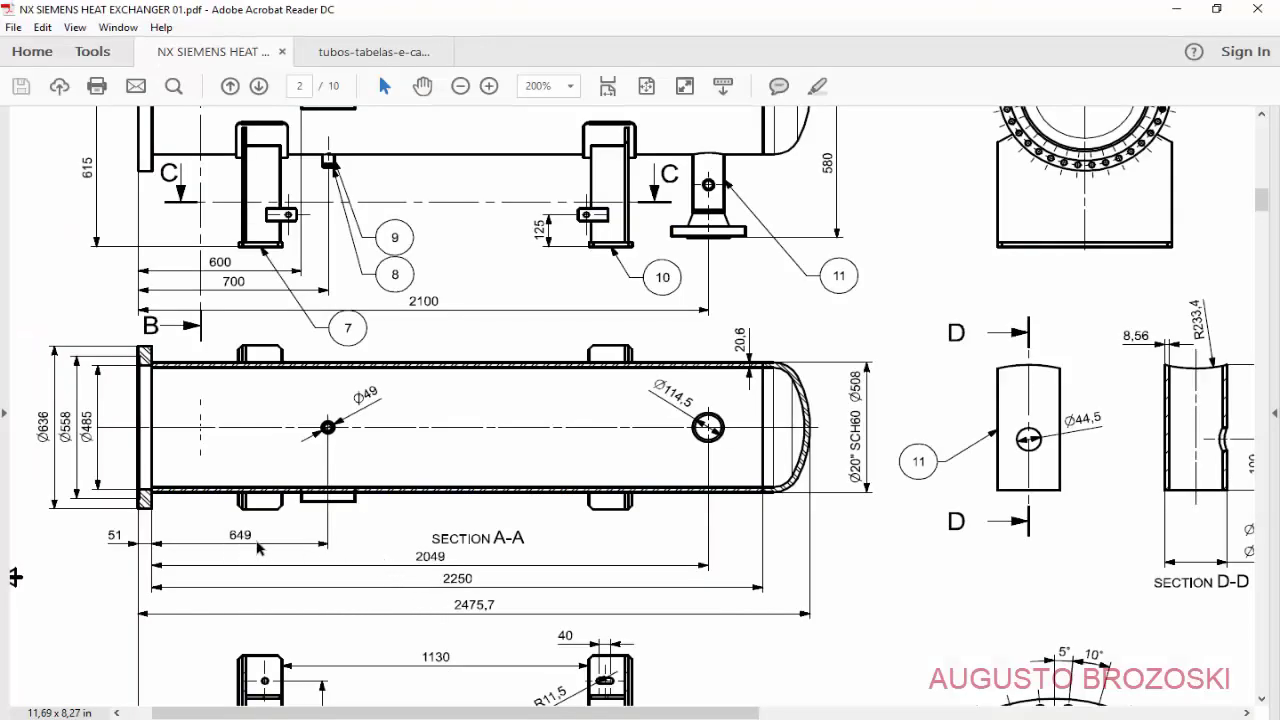
{"action": "left_click", "coordinate": [1176, 9]}
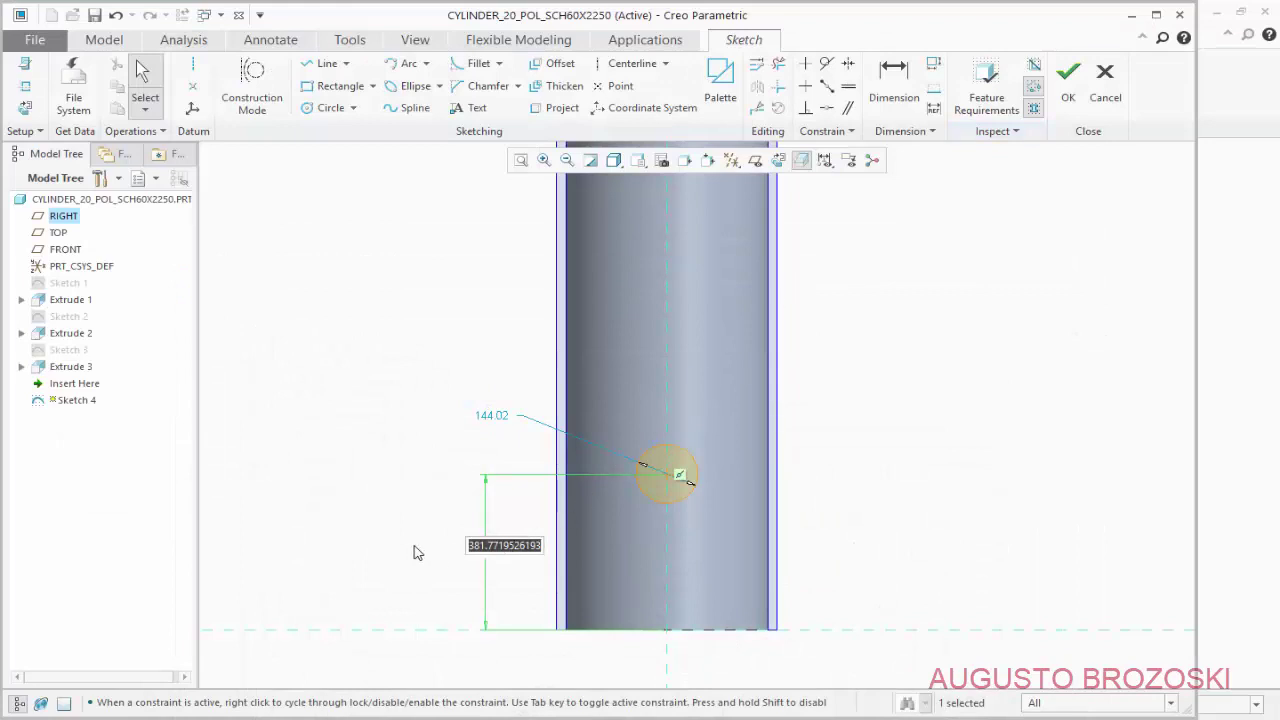
{"action": "type", "text": "649"}
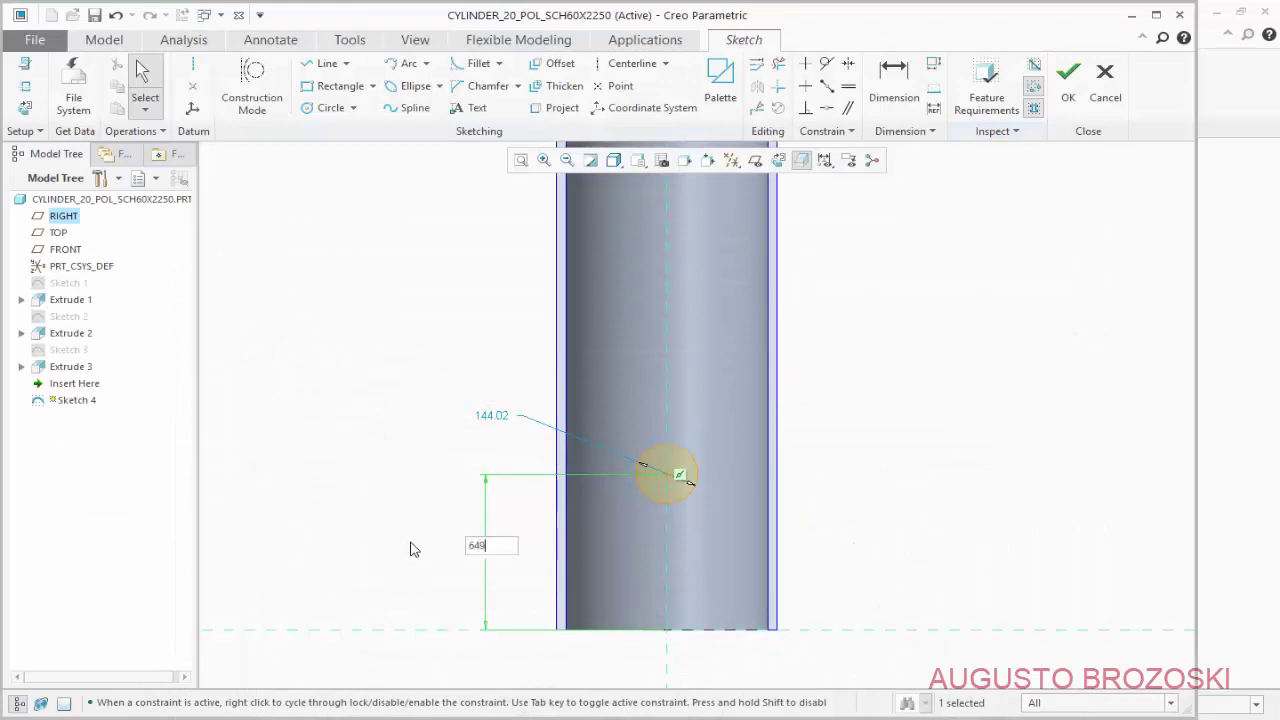
{"action": "key", "text": "Return"}
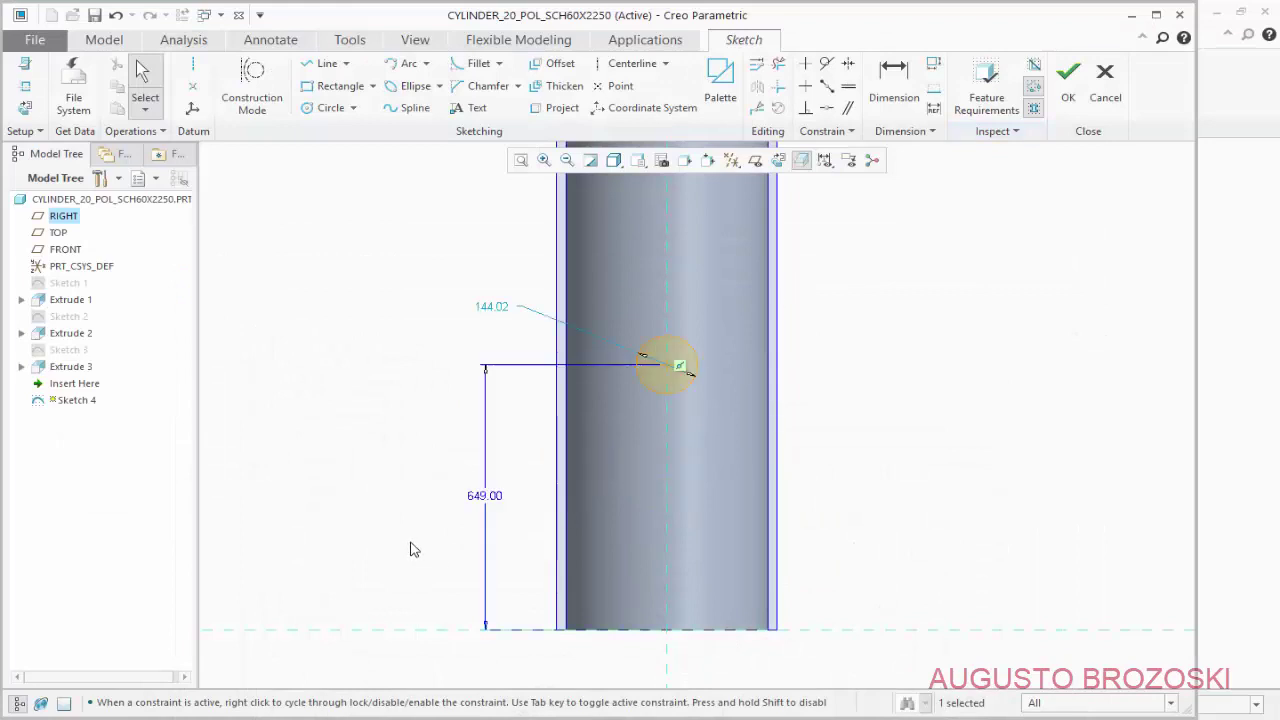
Set the circle's diameter to 49 mm and finish the sketch
{"action": "double_click", "coordinate": [491, 308]}
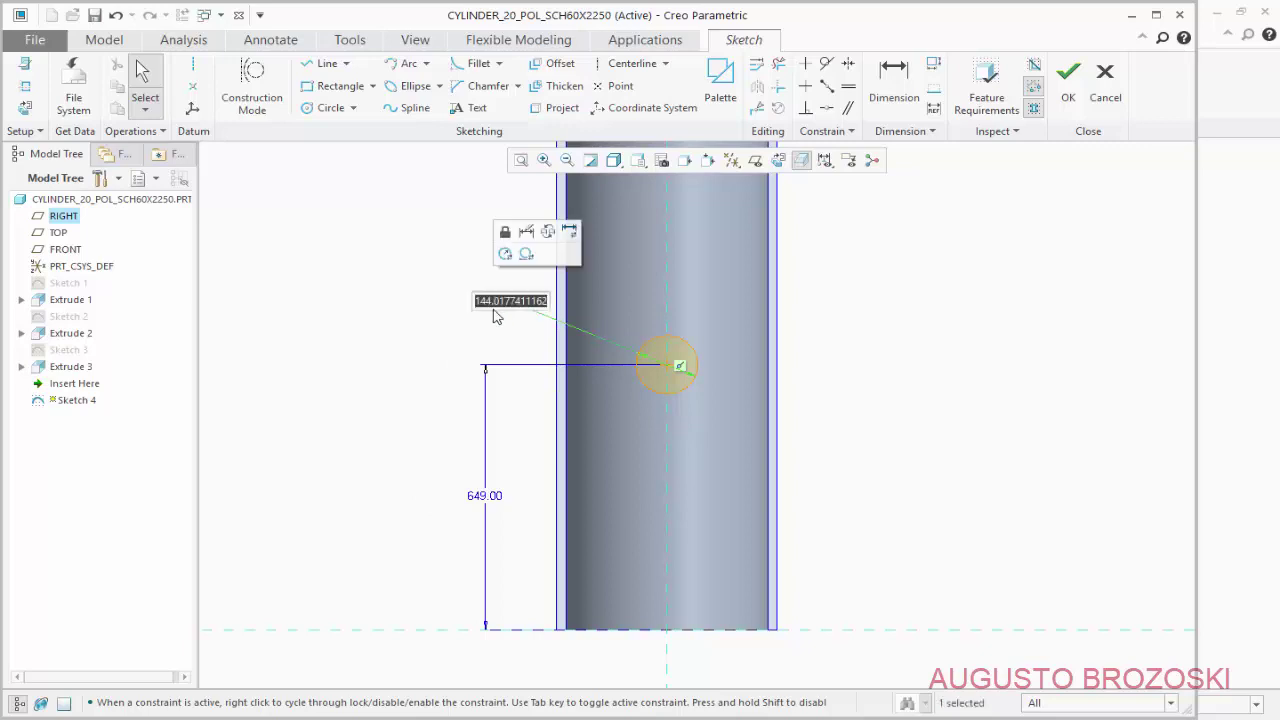
{"action": "type", "text": "49"}
{"action": "key", "text": "Return"}
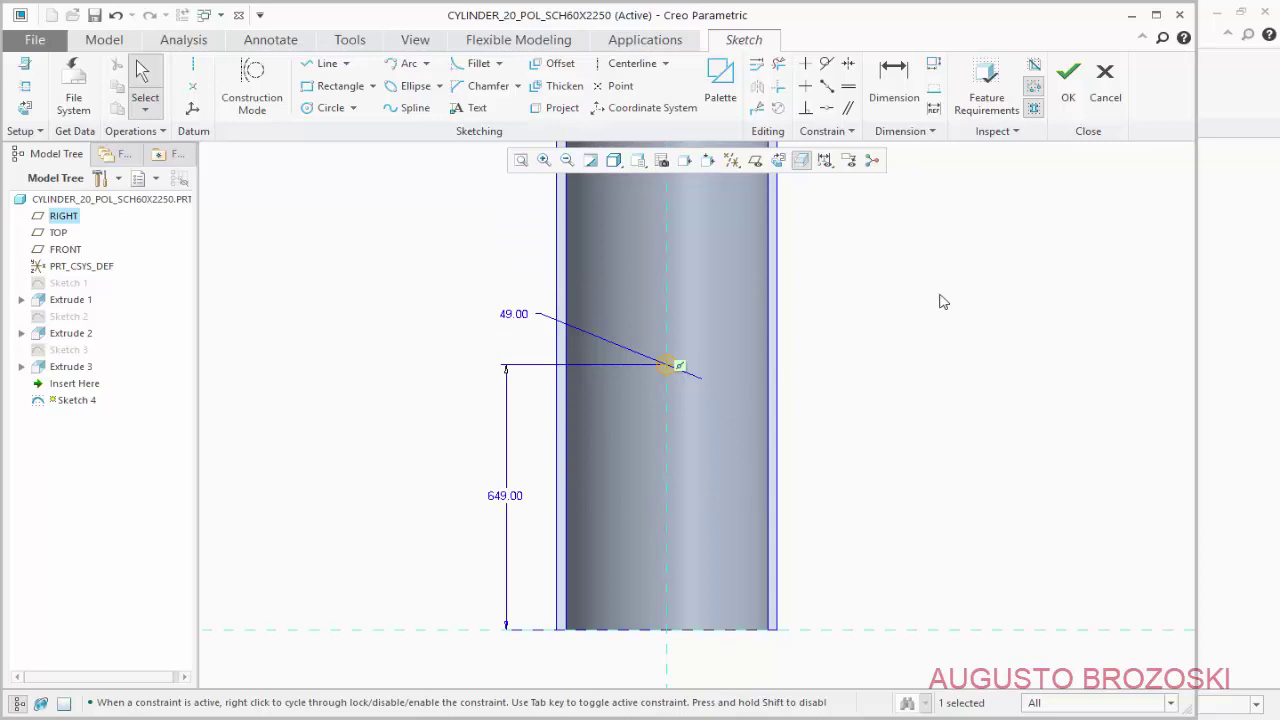
{"action": "left_click", "coordinate": [1066, 86]}
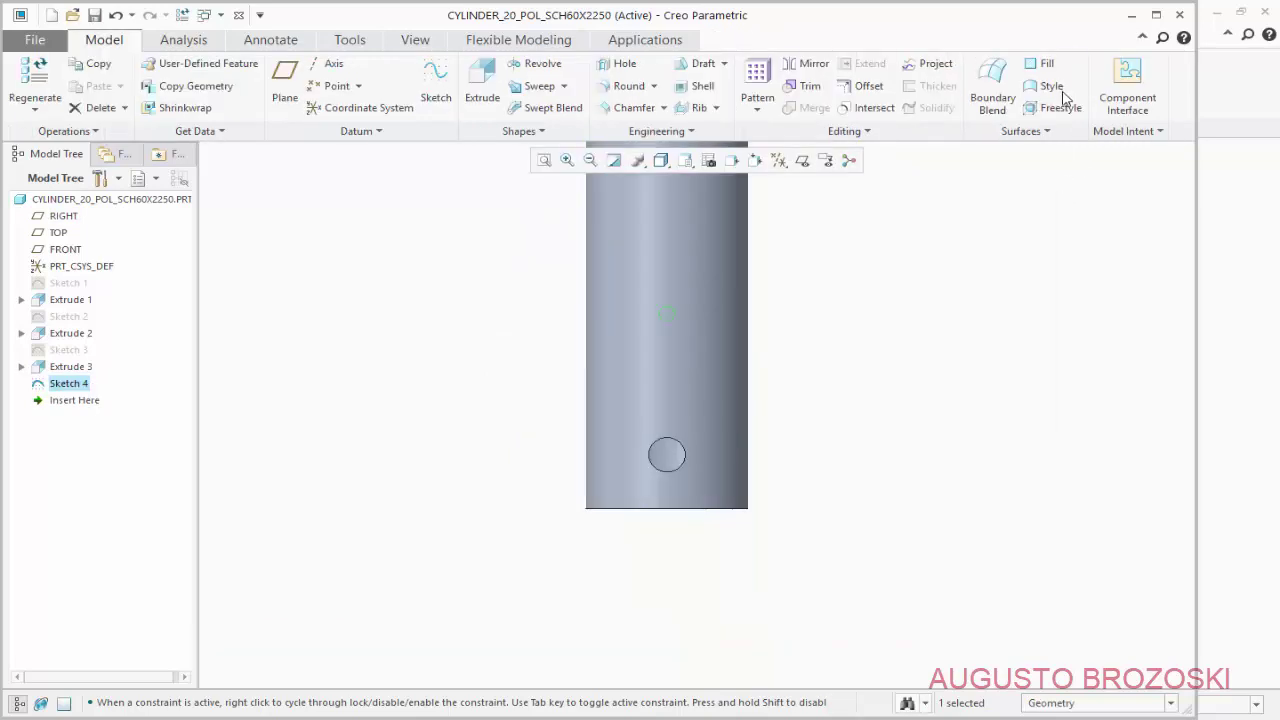
Extrude the 49 mm circle as a material-removing cut, flipped downward and up to the next surface, through the cylinder's lower wall
{"action": "left_click", "coordinate": [685, 160]}
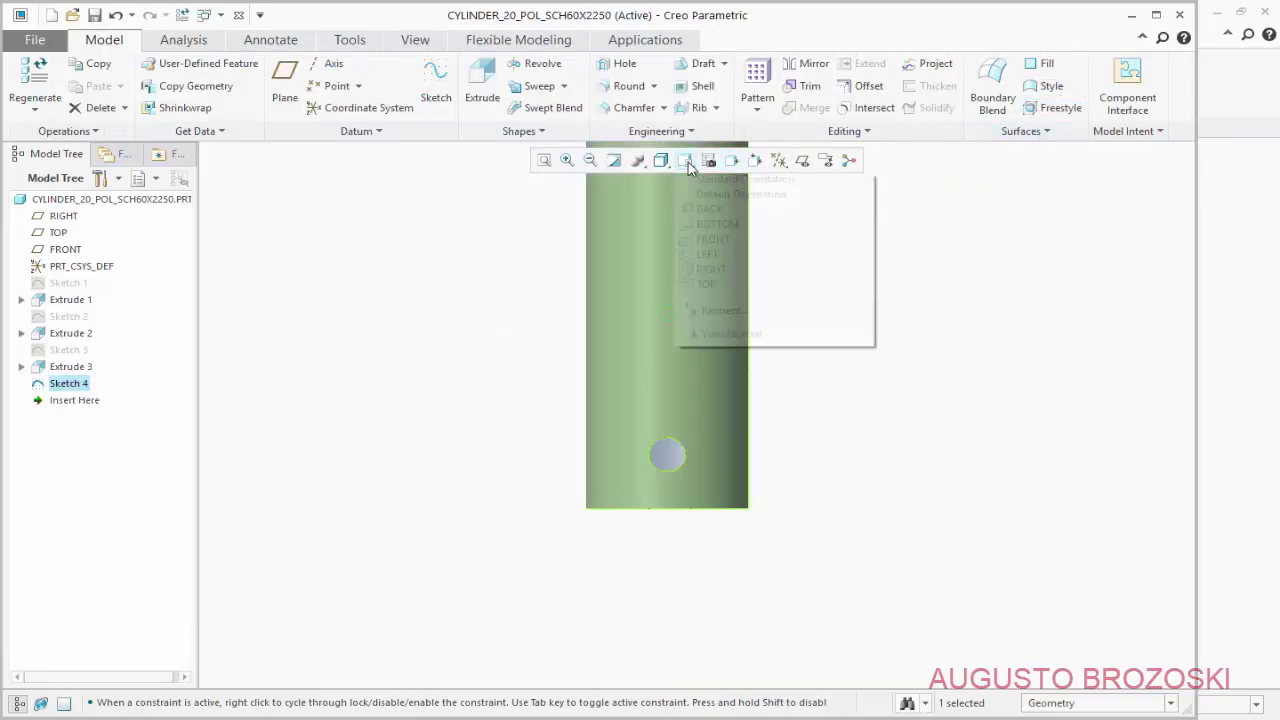
{"action": "left_click", "coordinate": [697, 182]}
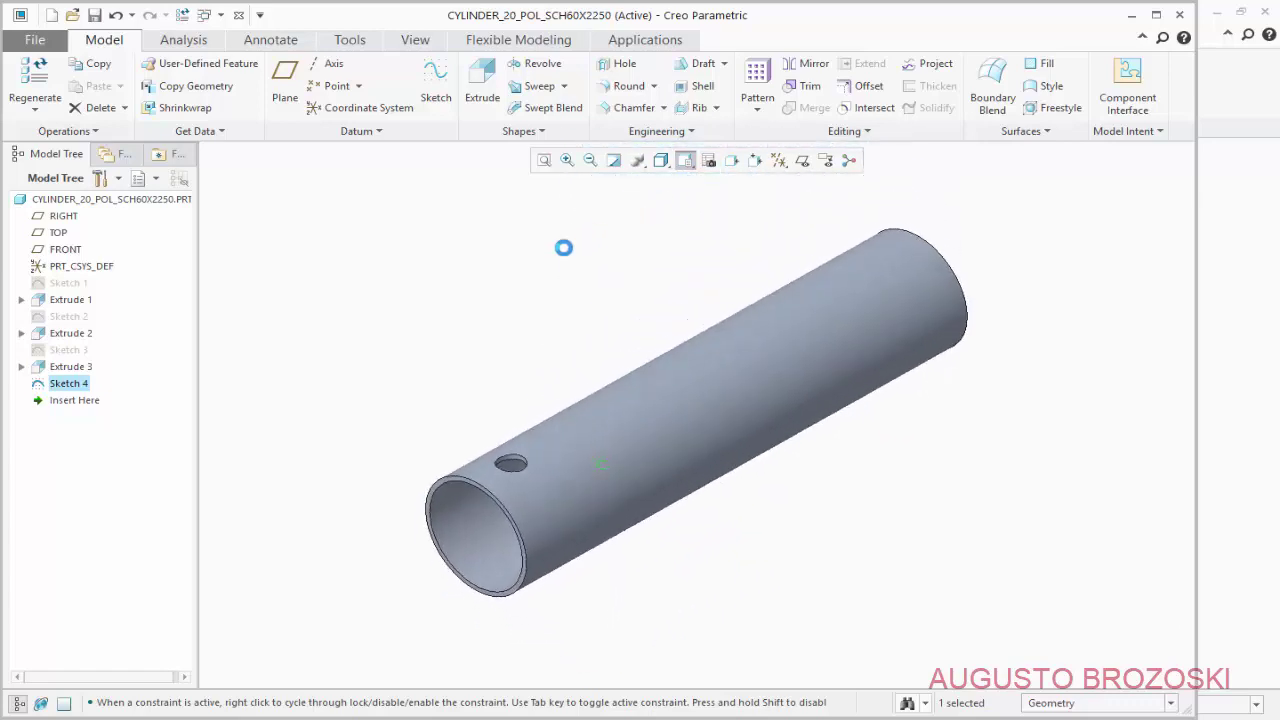
{"action": "left_click", "coordinate": [481, 88]}
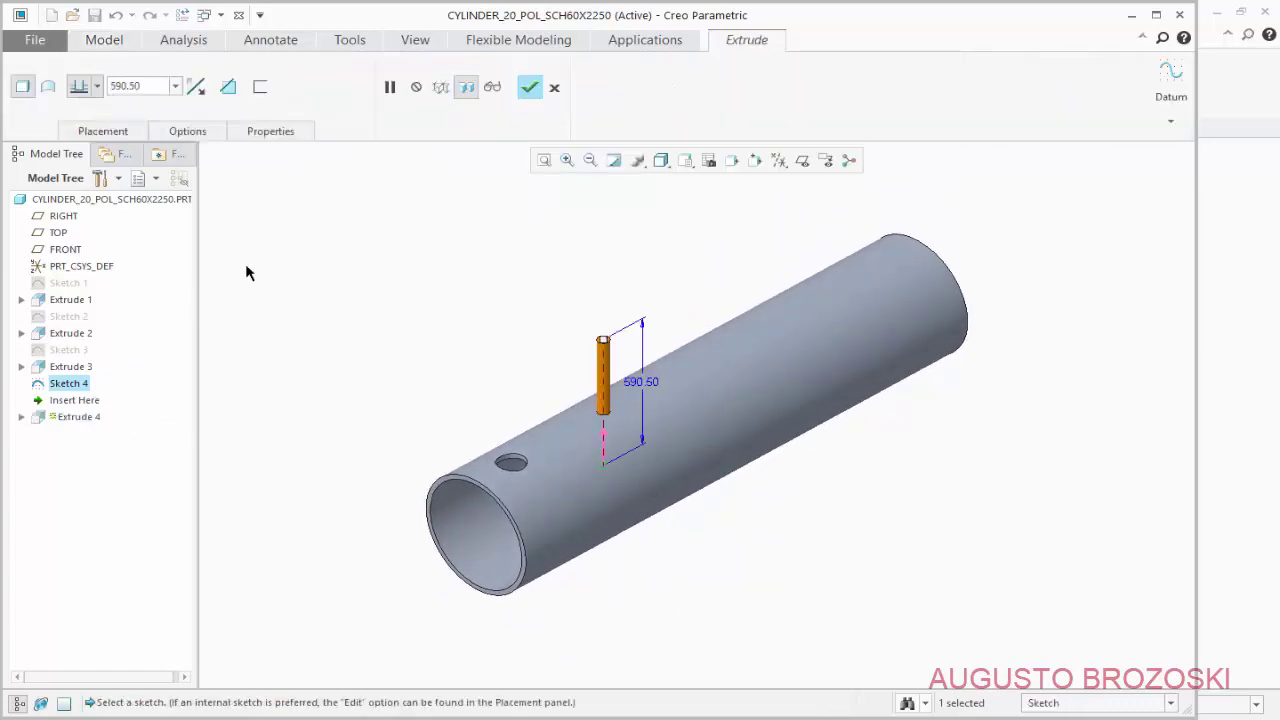
{"action": "left_click", "coordinate": [228, 87]}
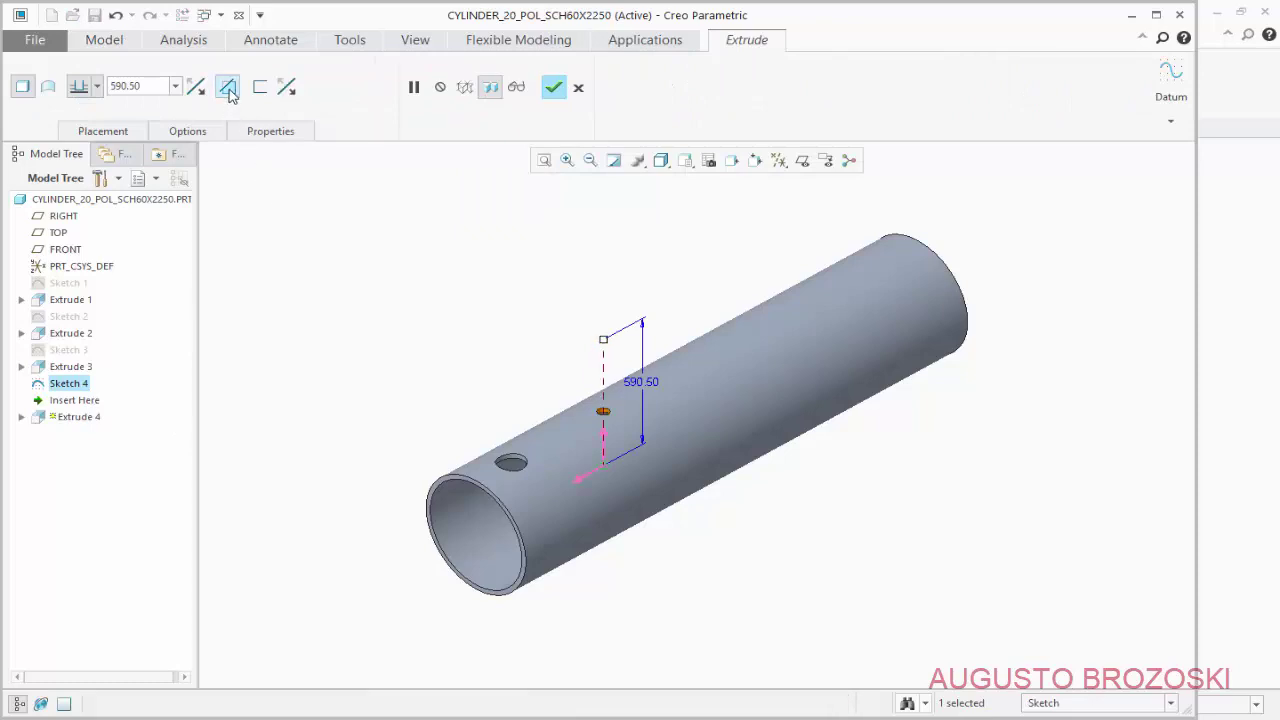
{"action": "left_click", "coordinate": [197, 89]}
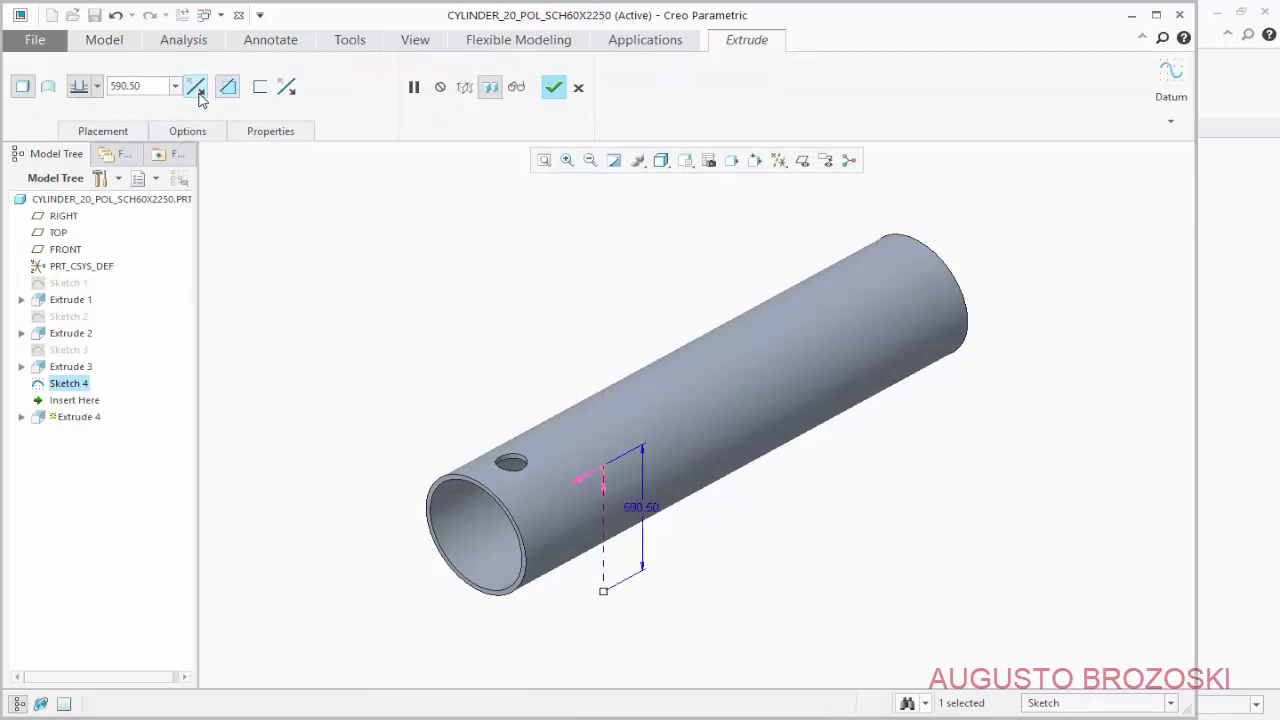
{"action": "left_click", "coordinate": [97, 86]}
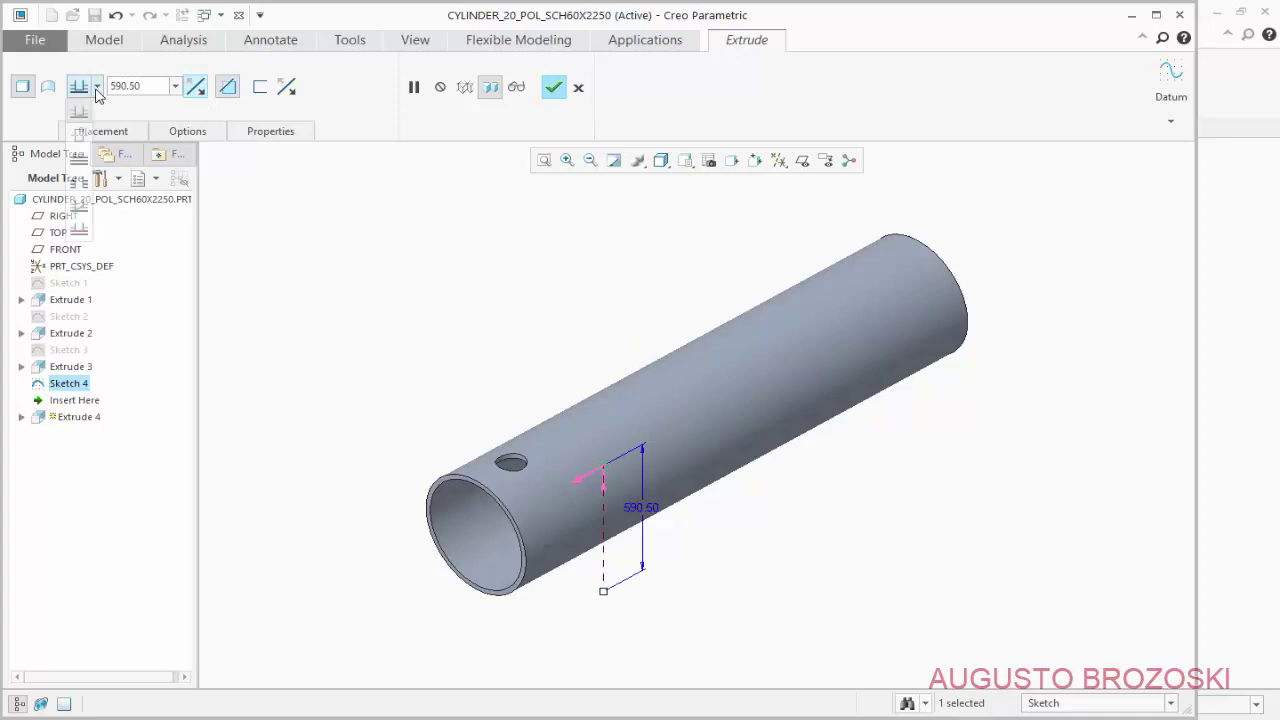
{"action": "left_click", "coordinate": [79, 160]}
{"action": "middle_click_drag", "start_coordinate": [612, 540], "coordinate": [626, 491]}
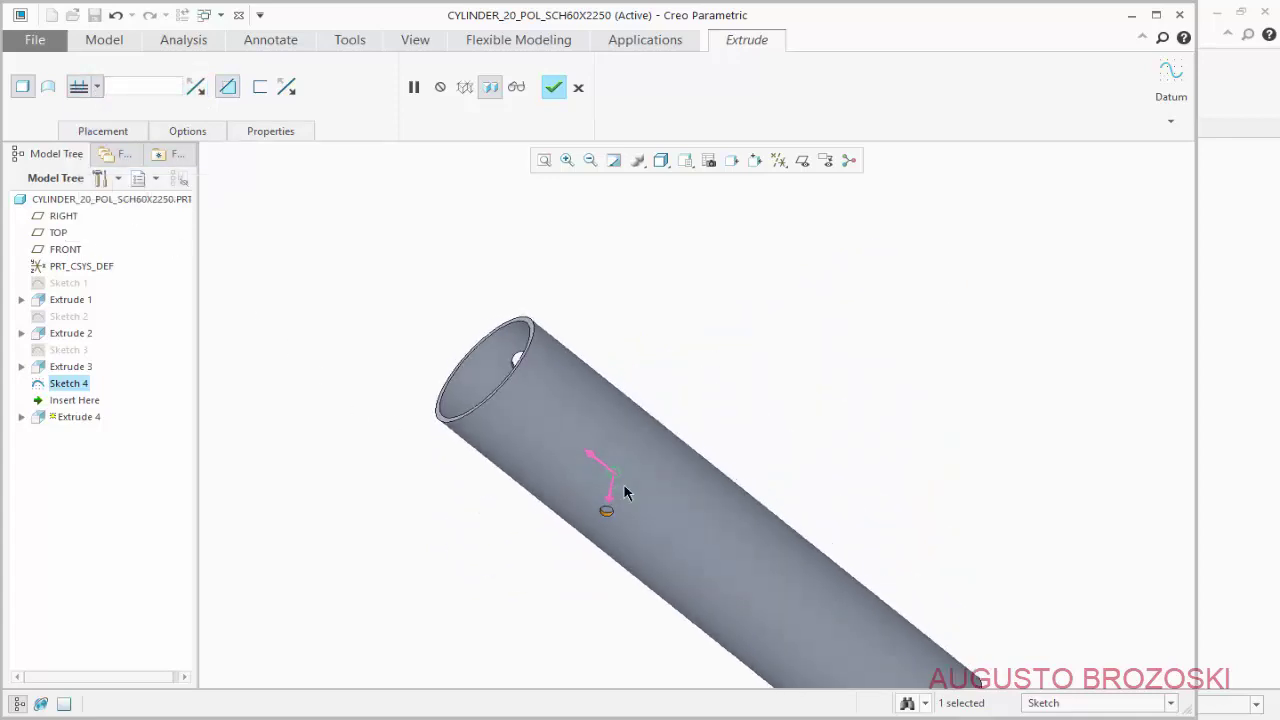
{"action": "scroll", "coordinate": [603, 528], "scroll_direction": "down", "scroll_amount": 5}
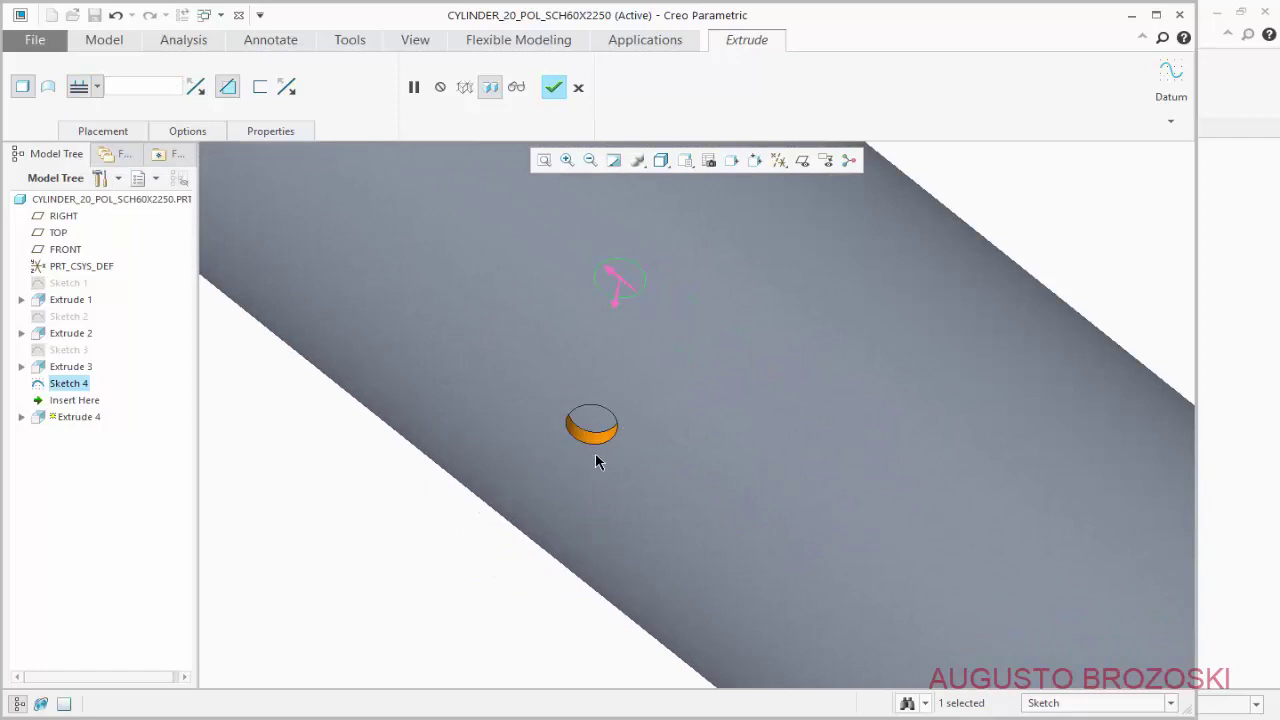
{"action": "left_click", "coordinate": [550, 90]}
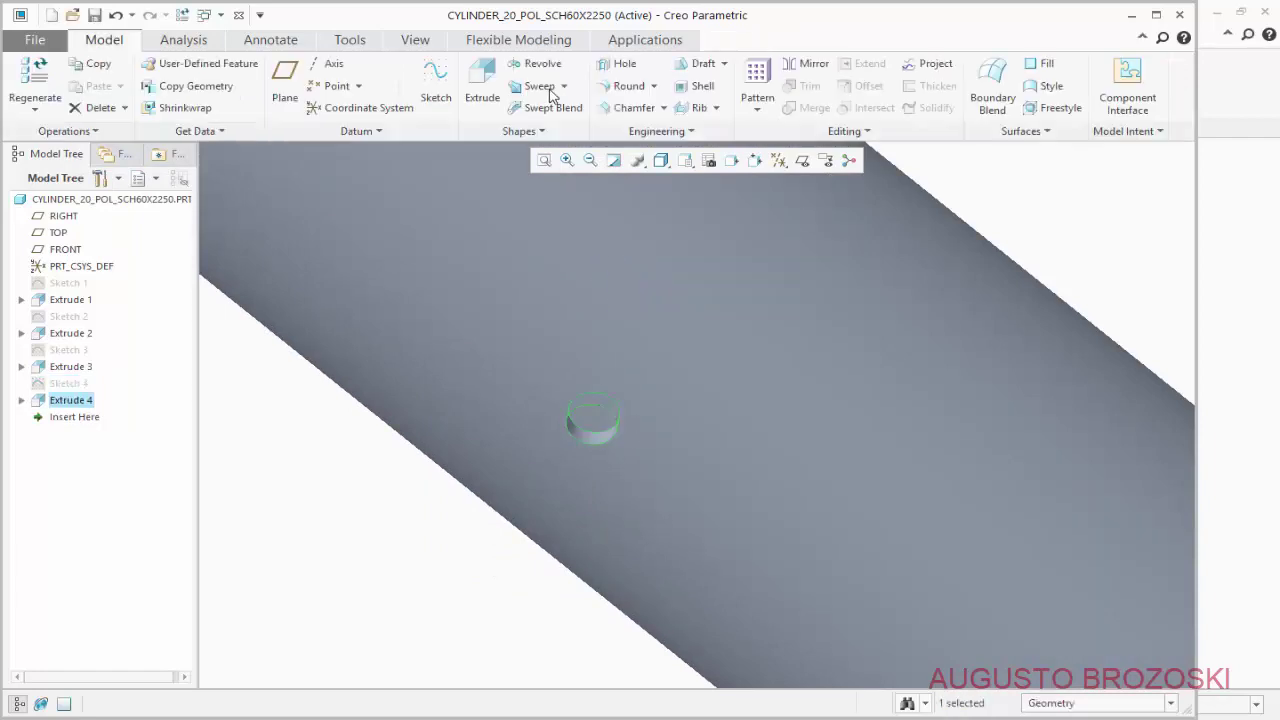
Return the cylinder to its standard orientation, clear the selection and save the part
{"action": "left_click", "coordinate": [666, 165]}
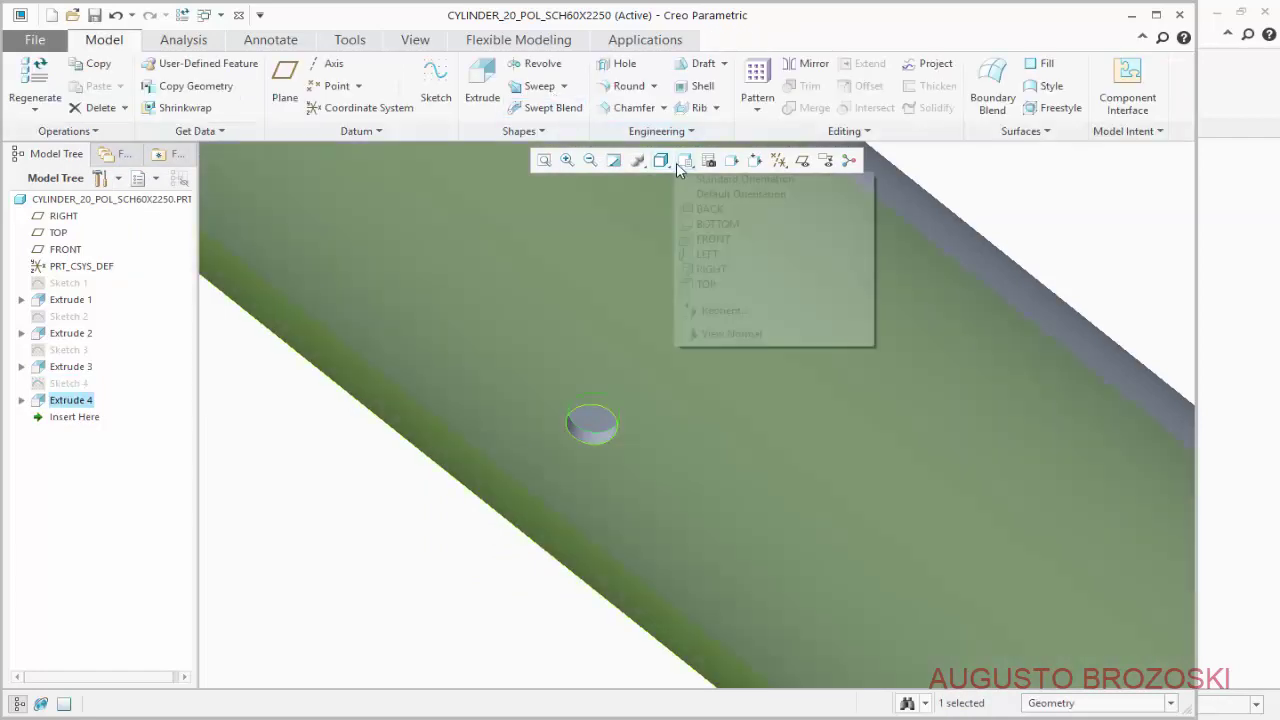
{"action": "left_click", "coordinate": [694, 189]}
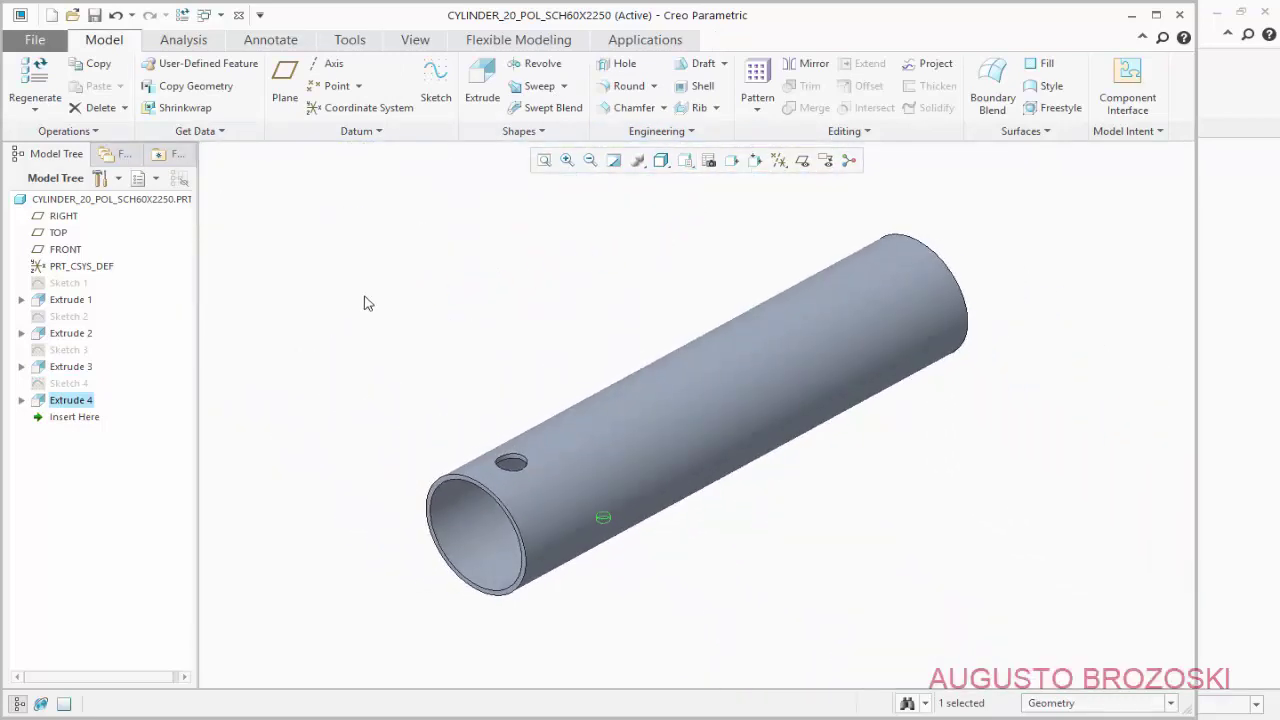
{"action": "left_click", "coordinate": [352, 314]}
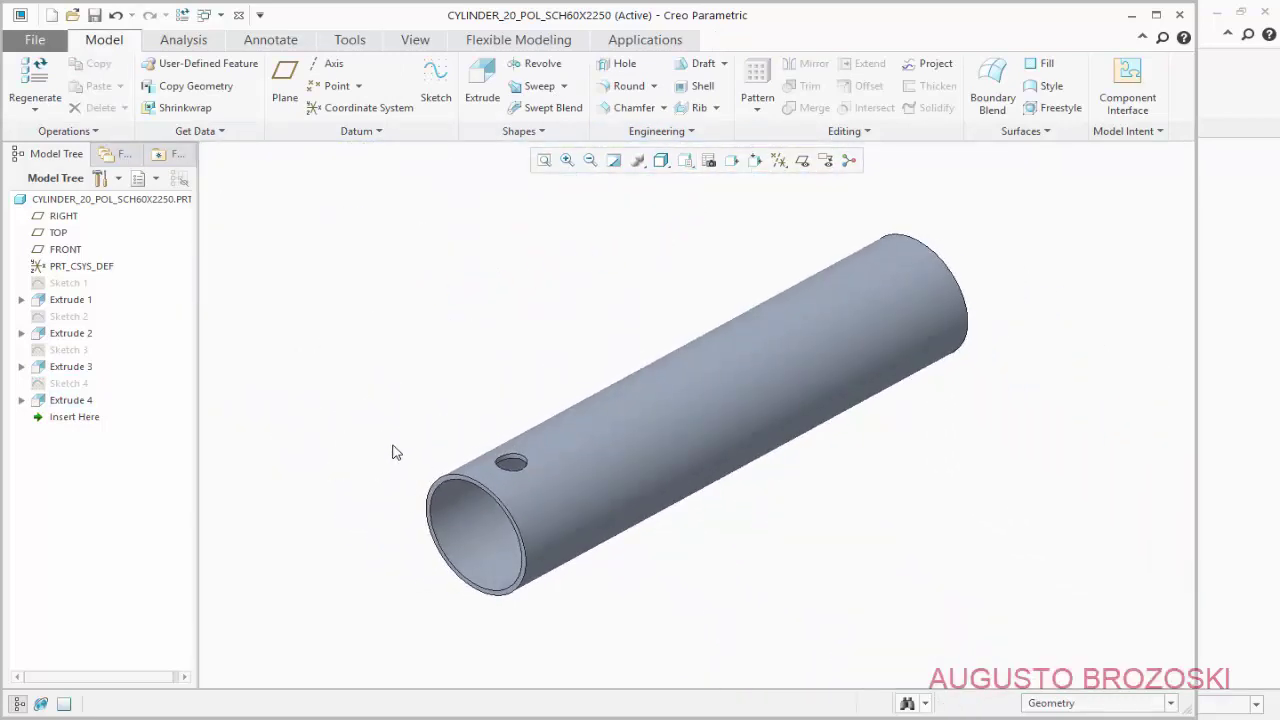
{"action": "left_click", "coordinate": [94, 15]}
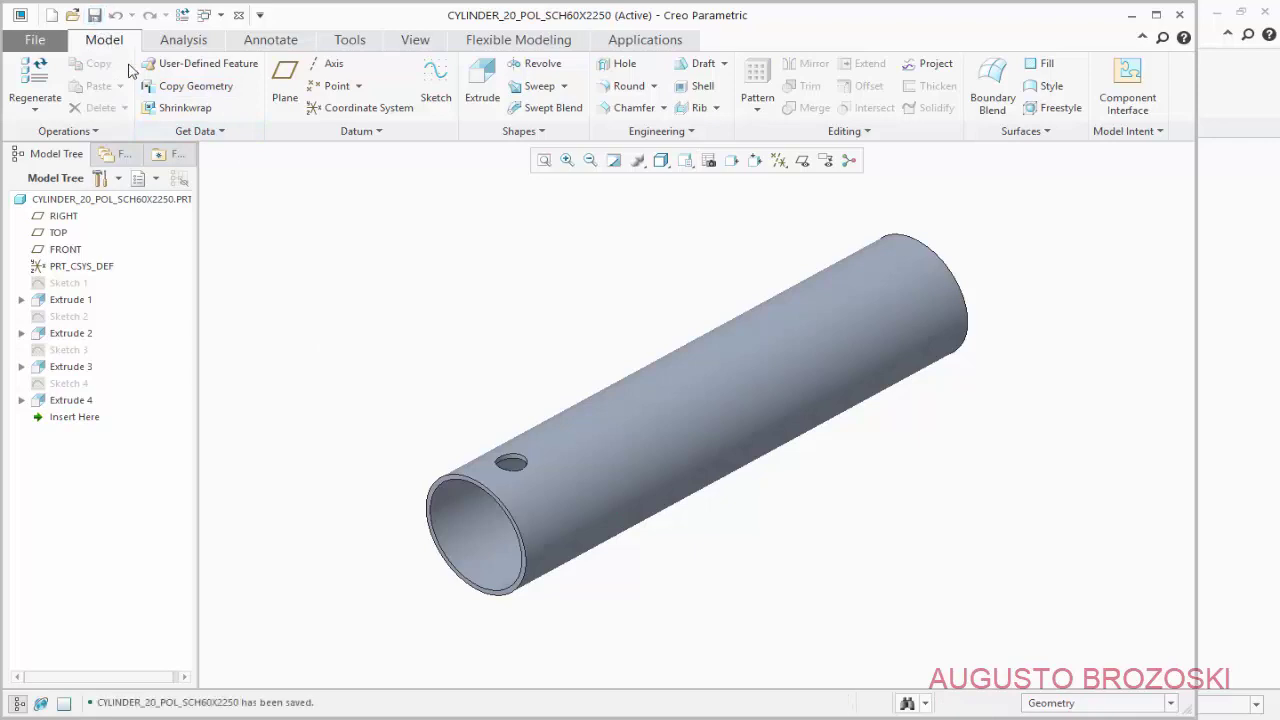
Apply the ptc-glass appearance to the whole cylinder part
{"action": "left_click", "coordinate": [133, 204]}
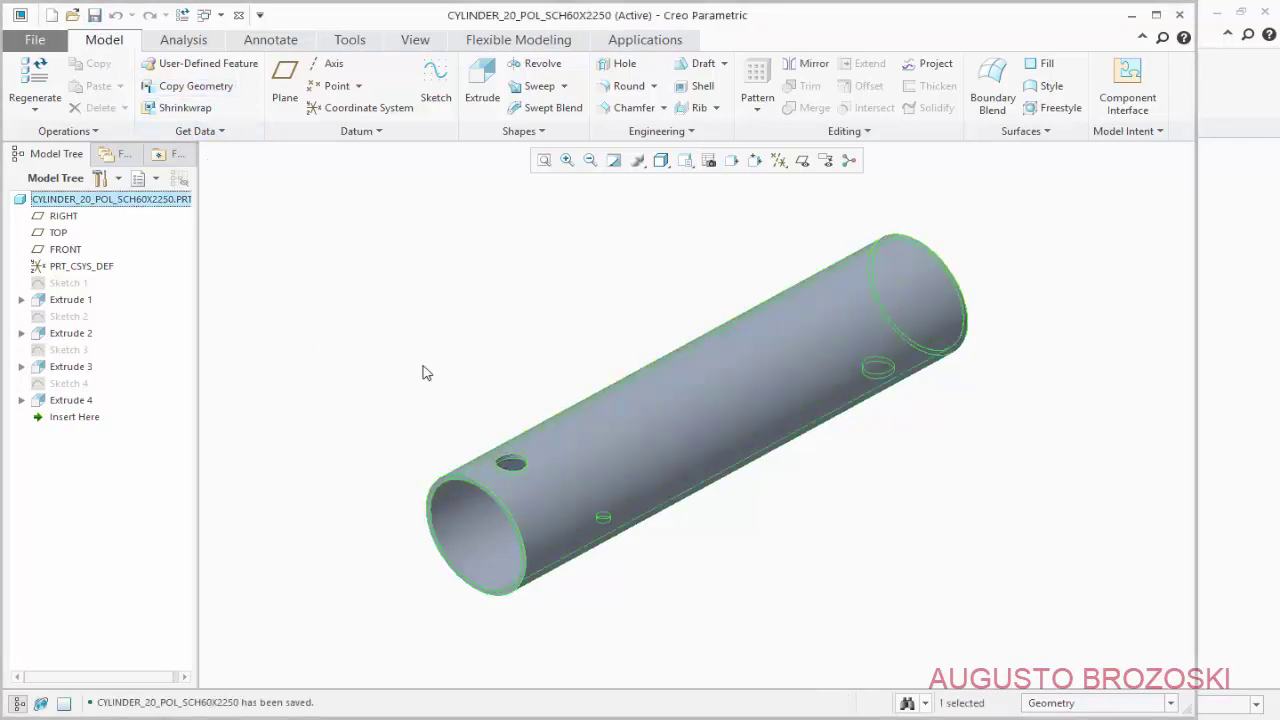
{"action": "left_click", "coordinate": [408, 42]}
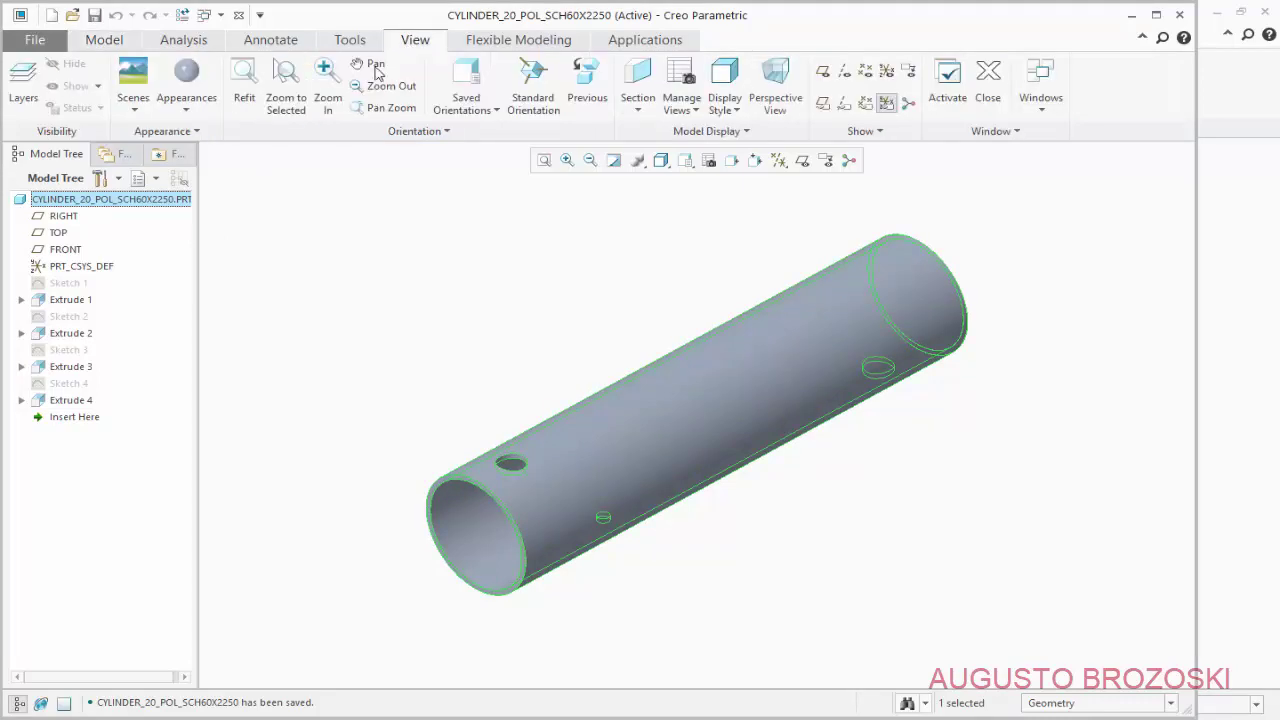
{"action": "left_click", "coordinate": [195, 108]}
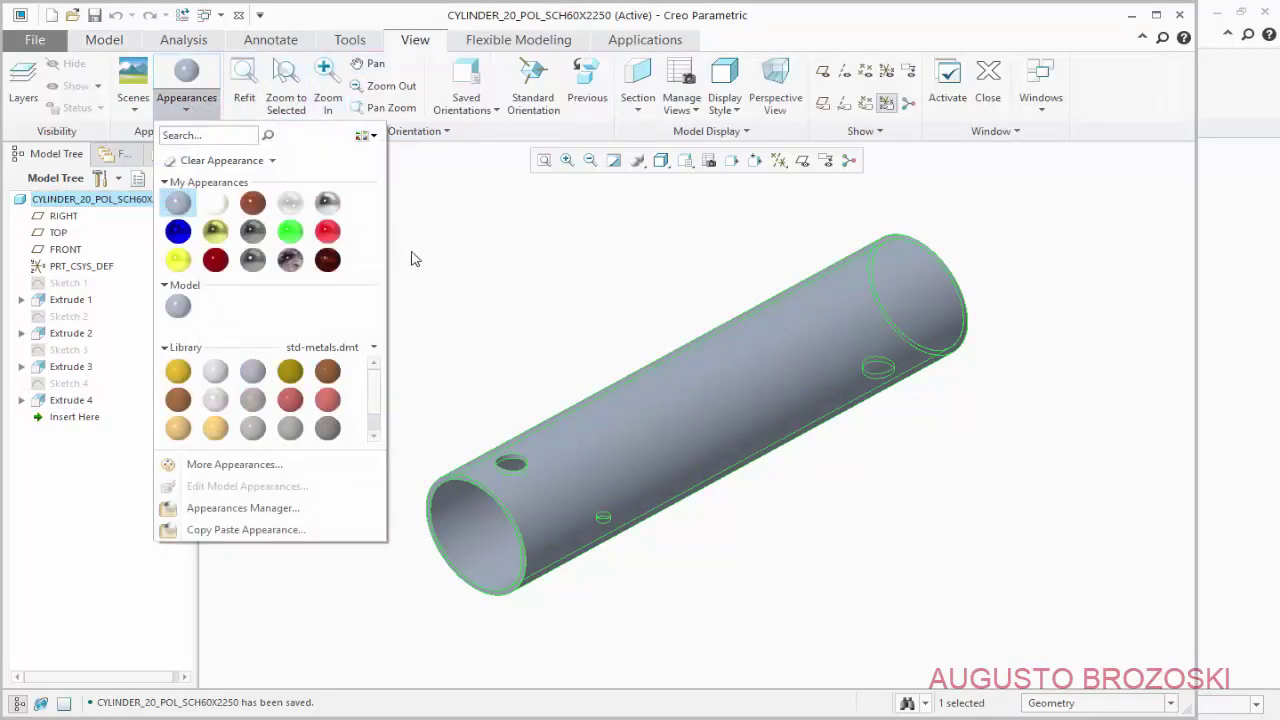
{"action": "mouse_move", "coordinate": [292, 210]}
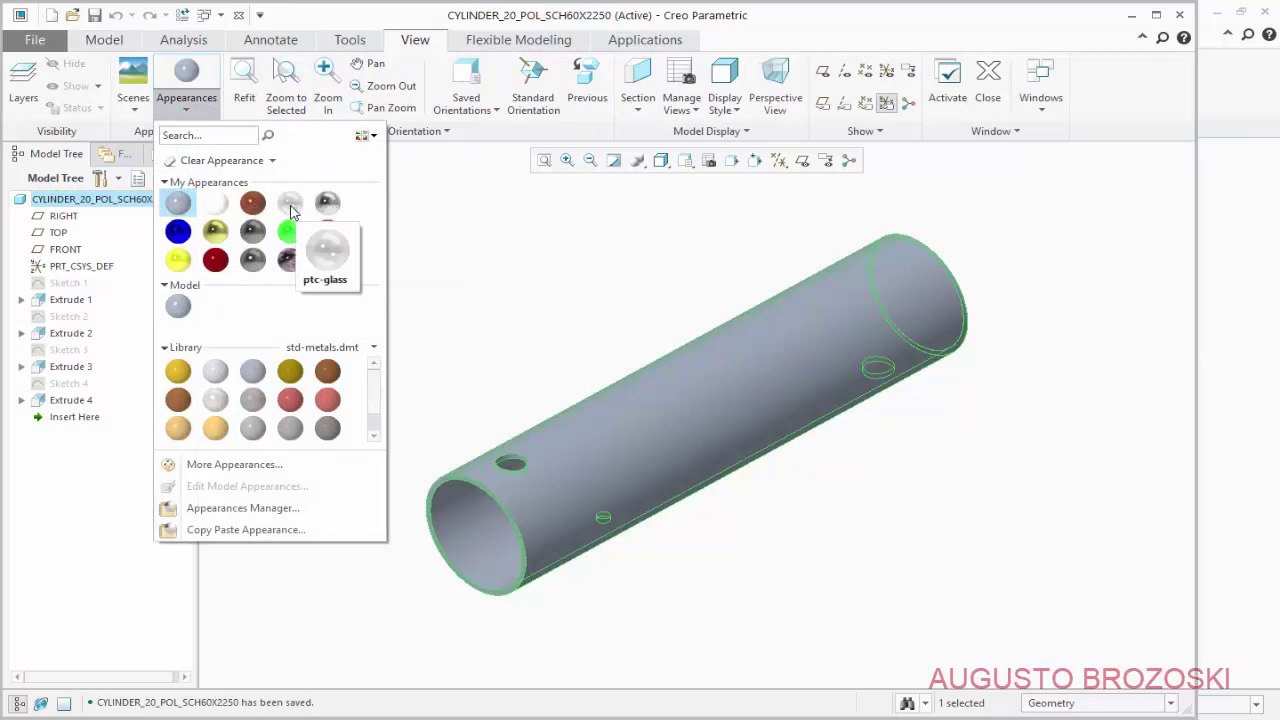
{"action": "left_click", "coordinate": [292, 210]}
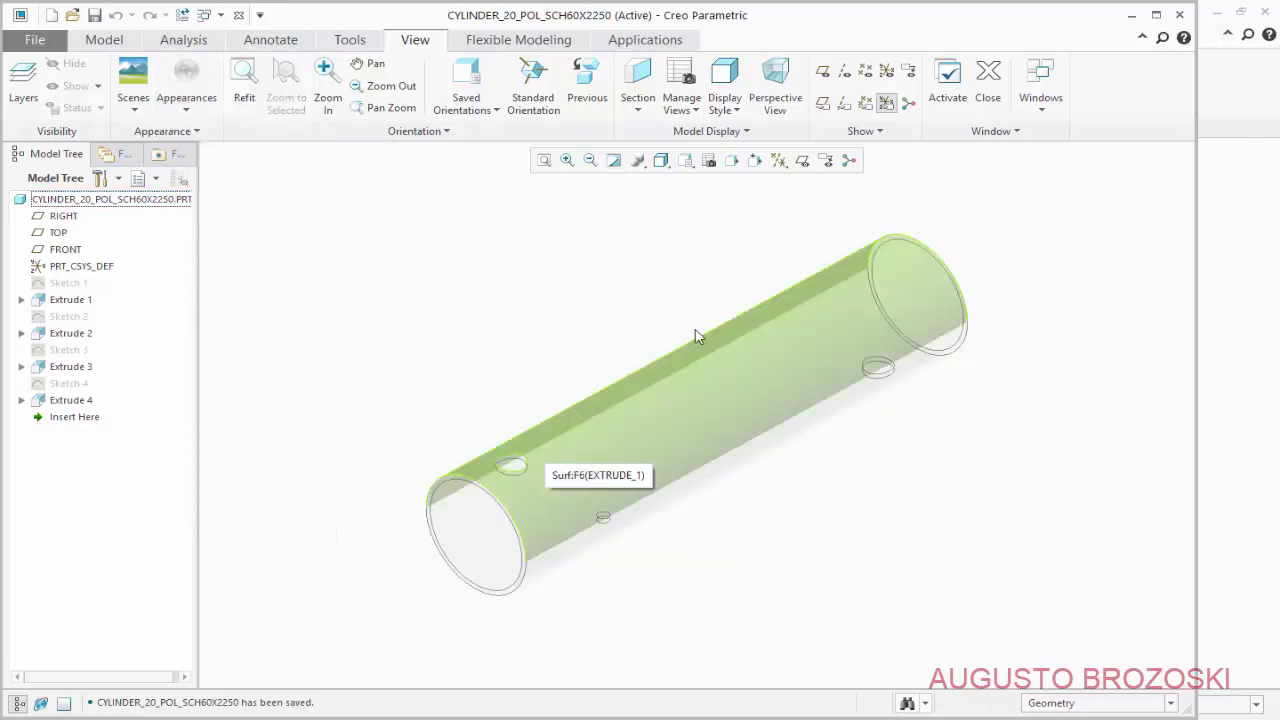
Assign Stainless_steel_austenitic from the Granta Design standard ferrous metals library as the cylinder part's material
{"action": "left_click", "coordinate": [132, 200]}
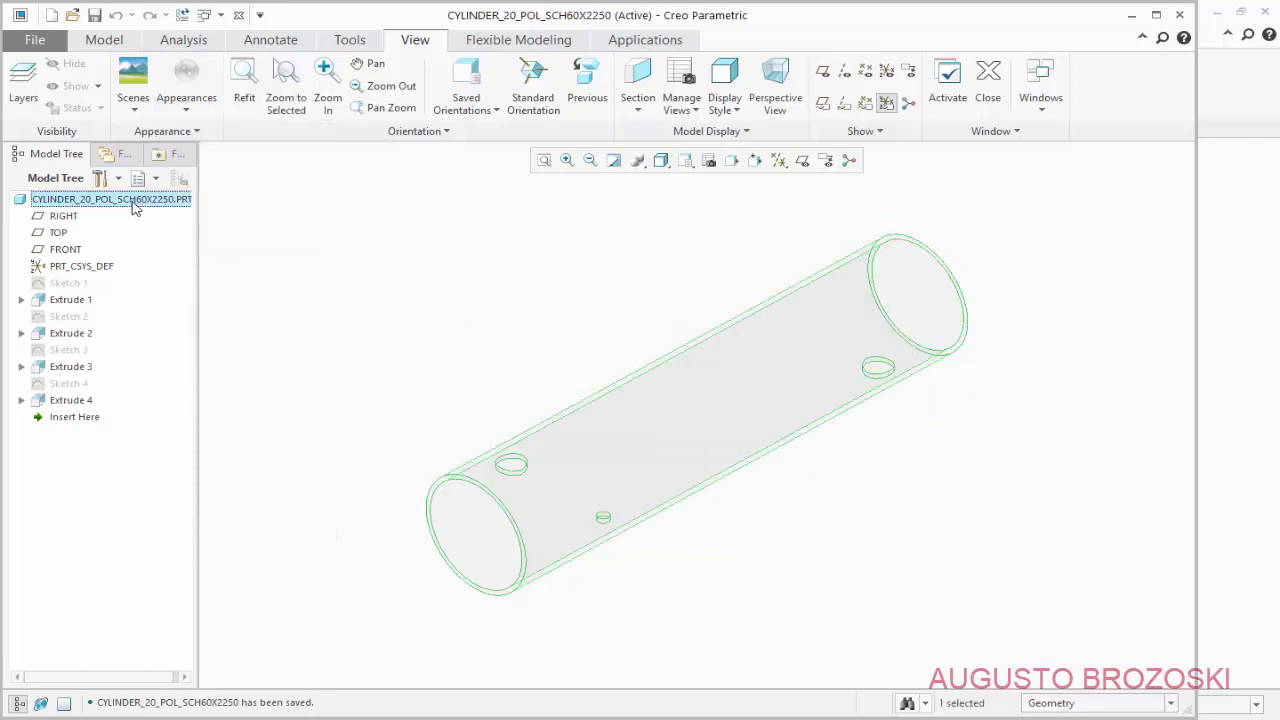
{"action": "right_click", "coordinate": [133, 206]}
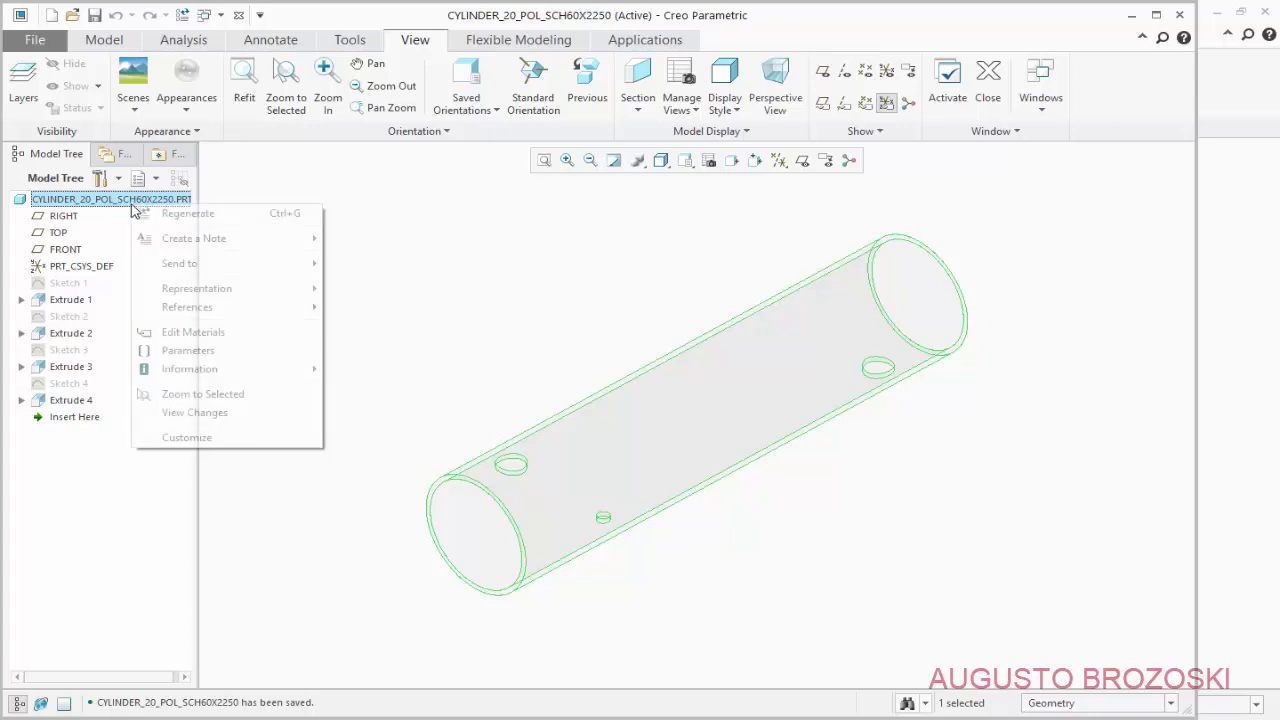
{"action": "left_click", "coordinate": [209, 336]}
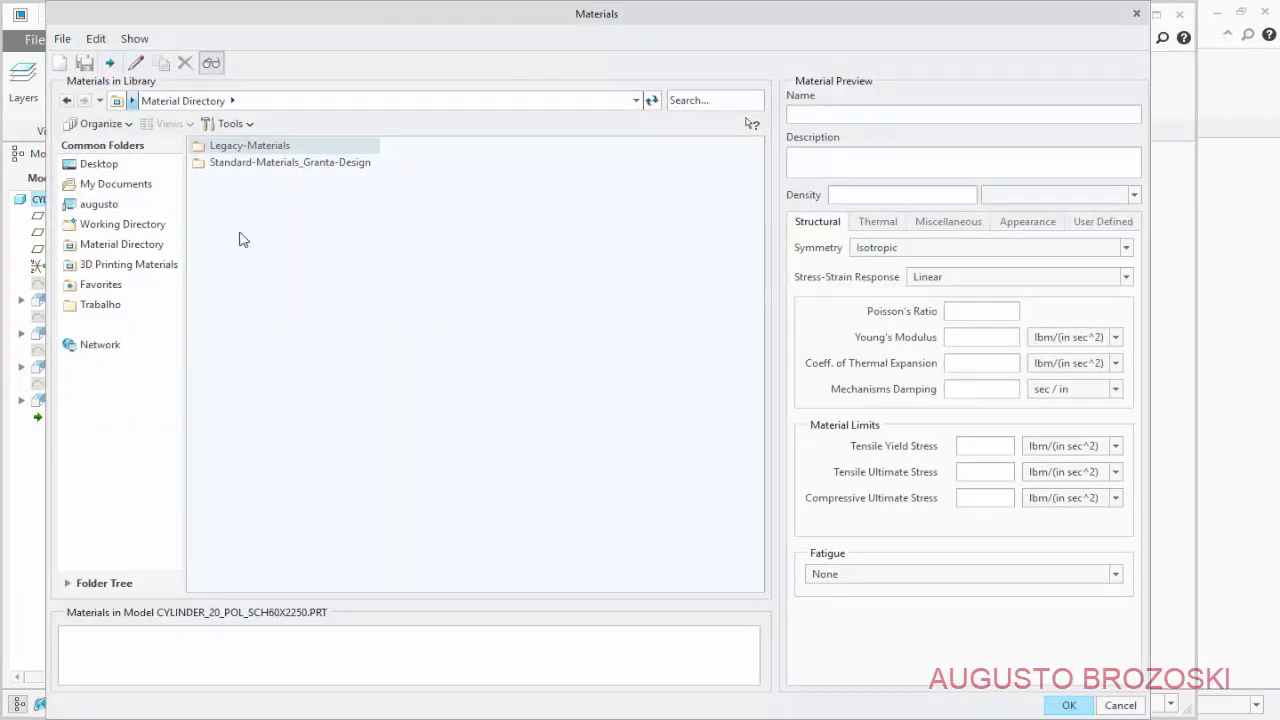
{"action": "double_click", "coordinate": [224, 163]}
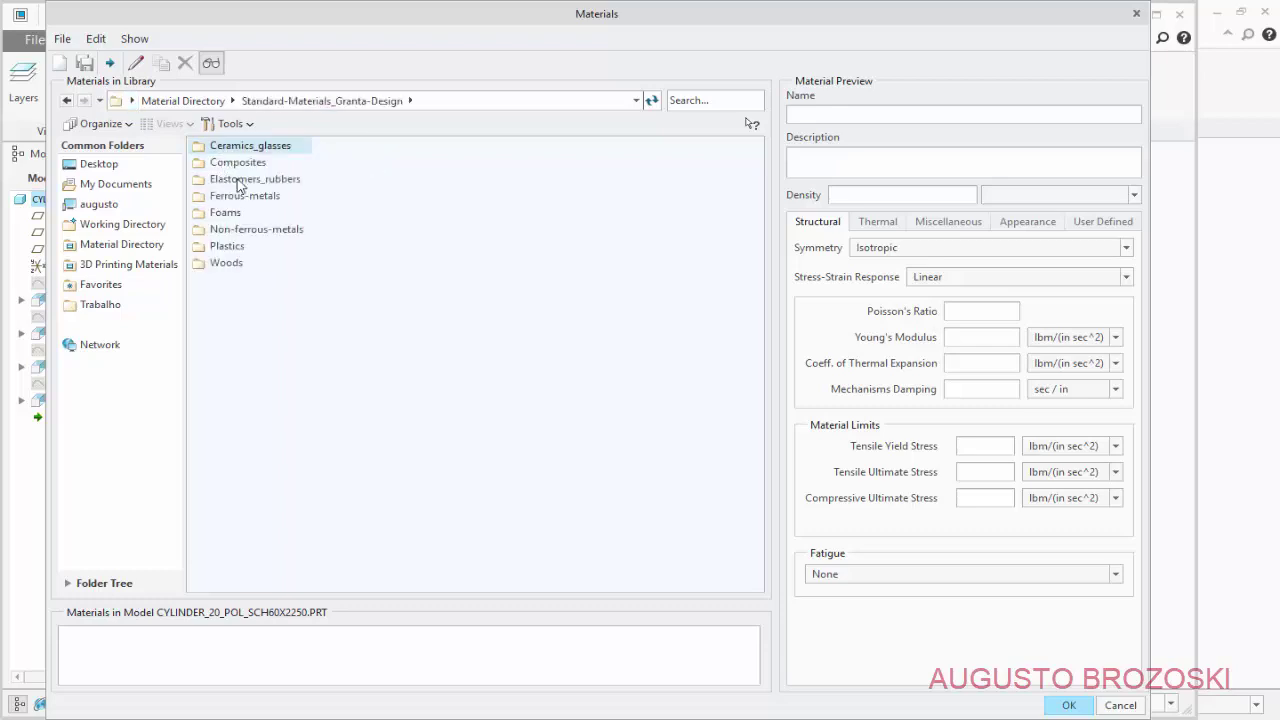
{"action": "double_click", "coordinate": [247, 198]}
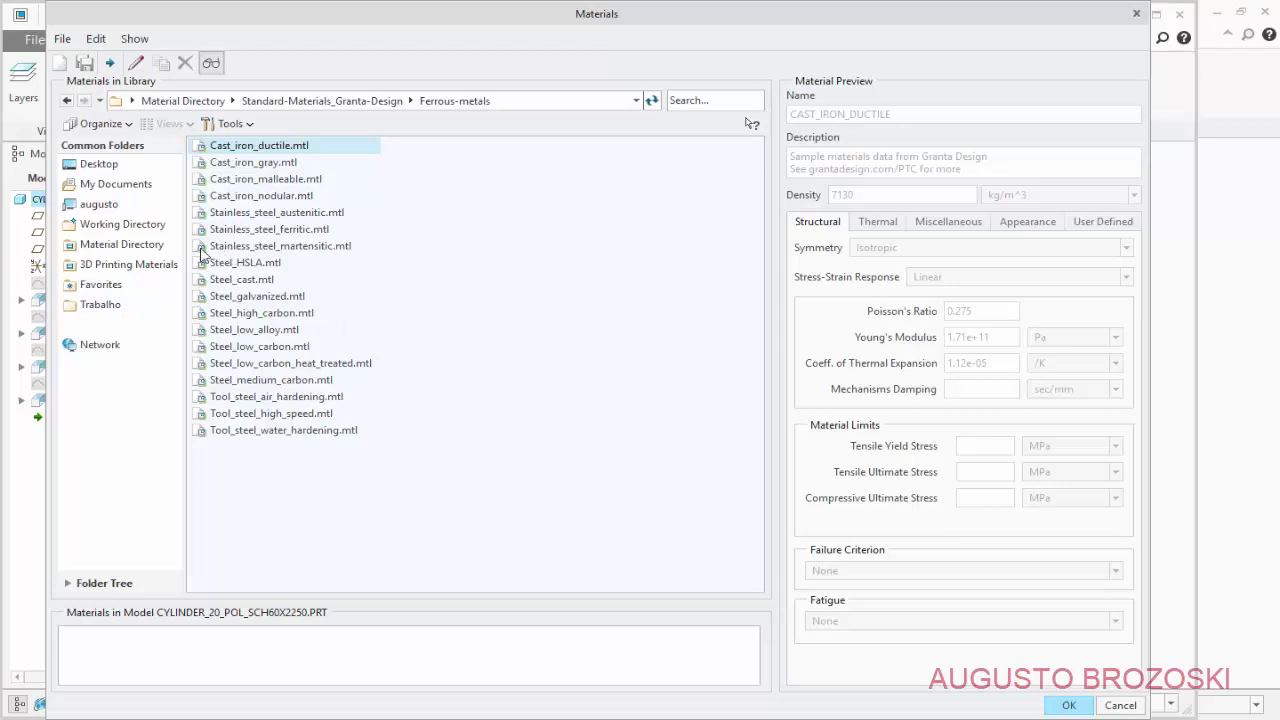
{"action": "left_click", "coordinate": [255, 214]}
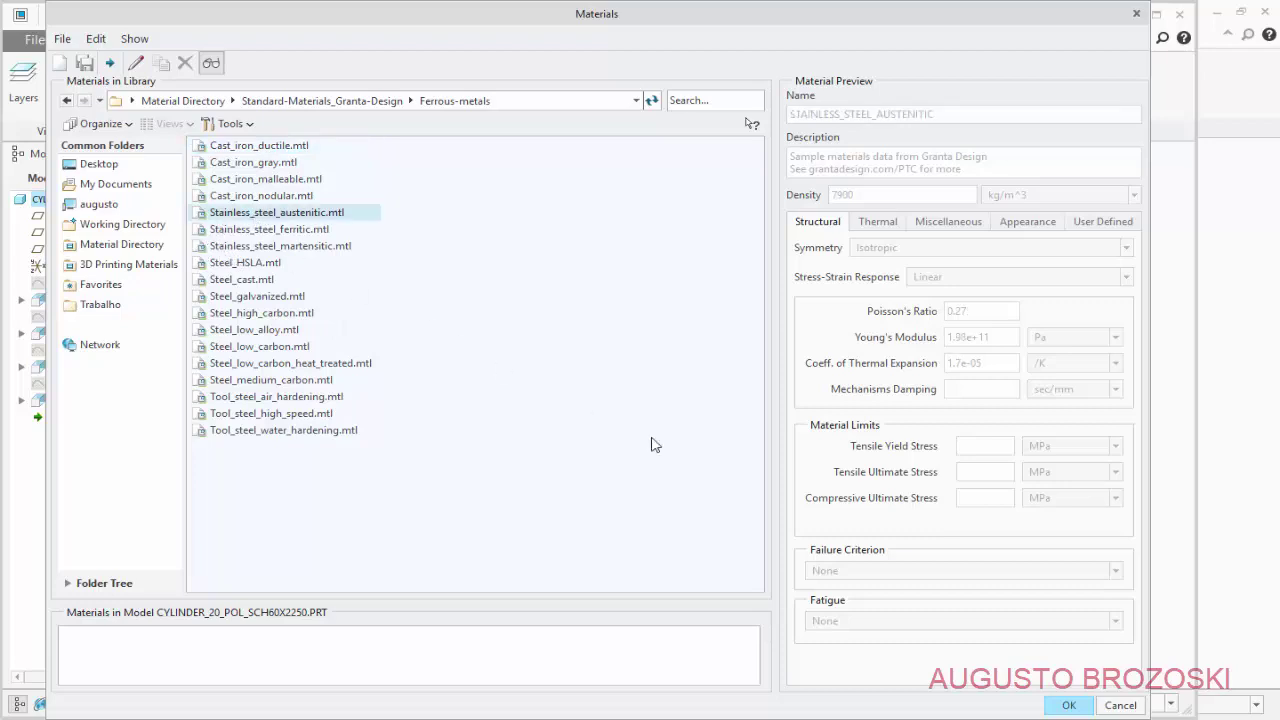
{"action": "left_click", "coordinate": [1069, 705]}
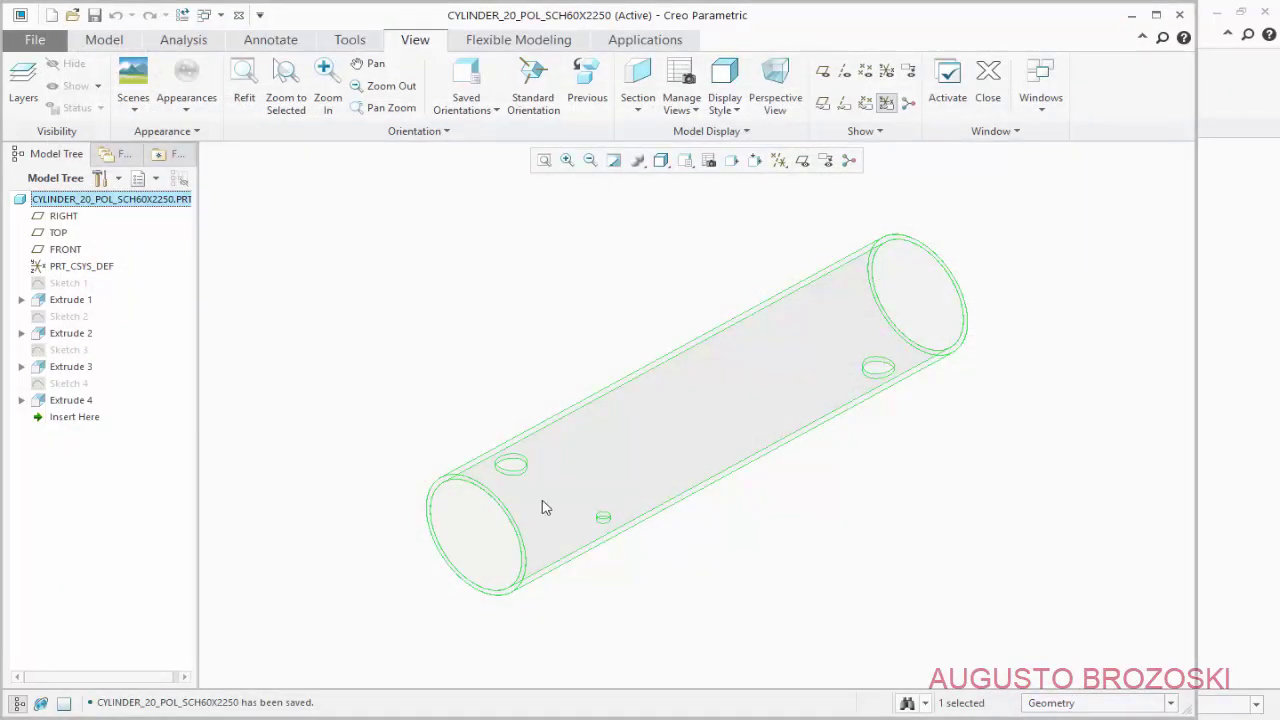
{"action": "left_click", "coordinate": [325, 255]}
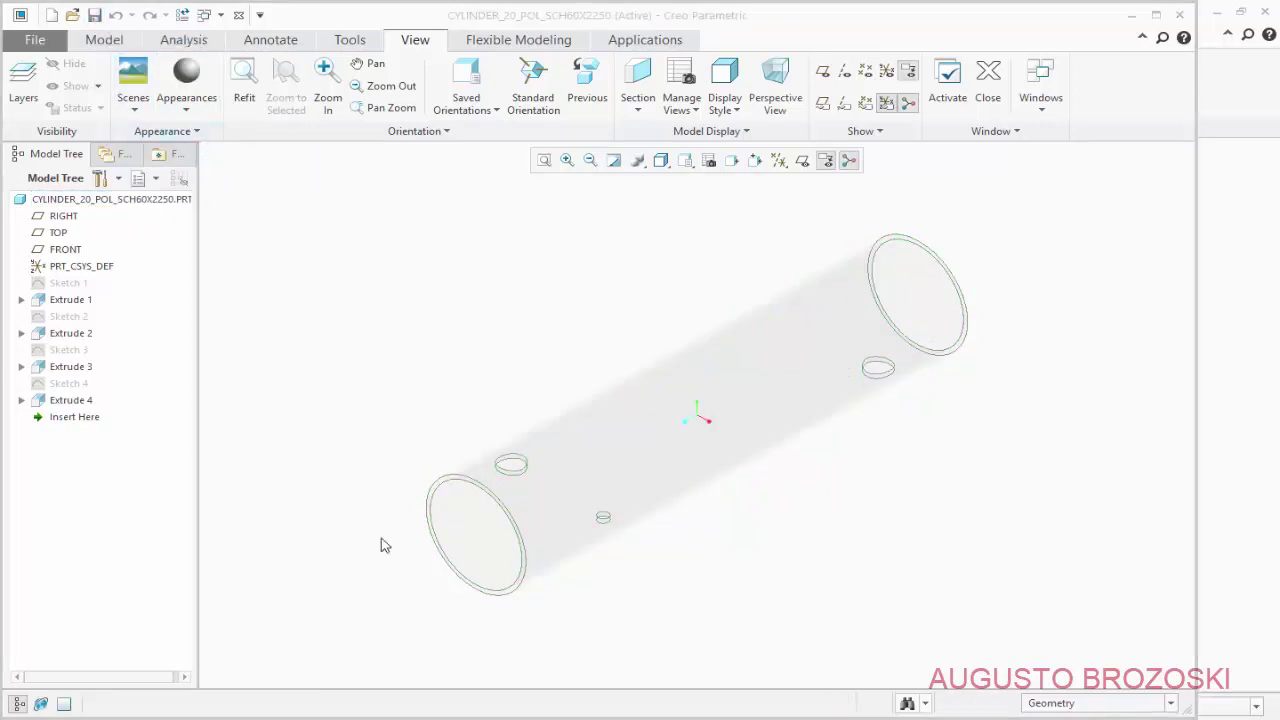
Switch to the heat exchanger PDF in Acrobat Reader and find the shell cover detail, item 6, on page 2
{"action": "key", "text": "alt+Tab"}
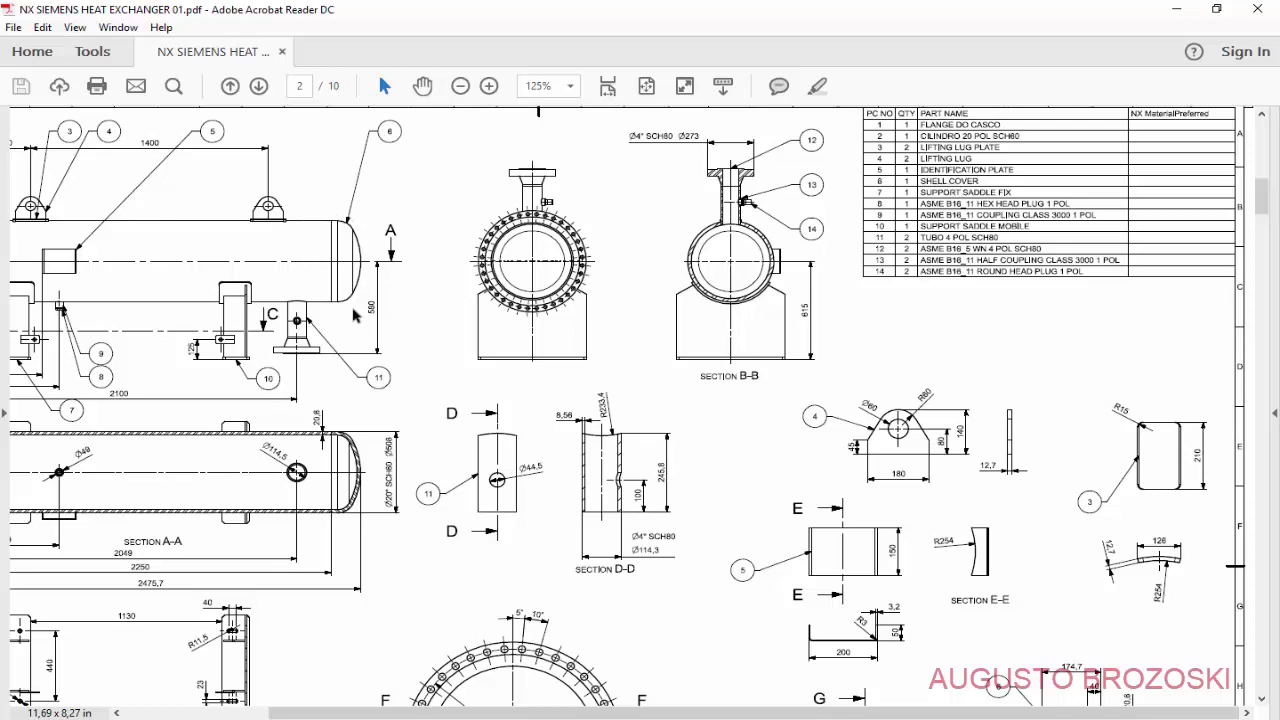
{"action": "scroll", "coordinate": [628, 368], "scroll_direction": "down", "scroll_amount": 10}
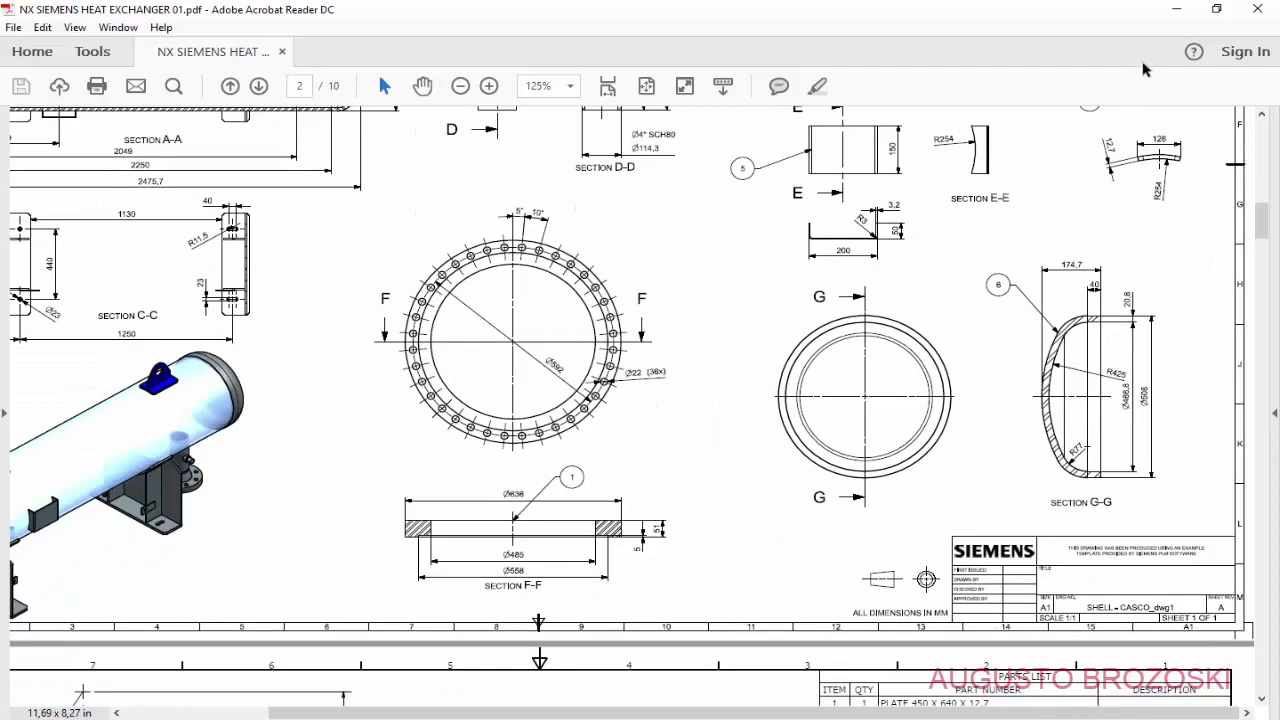
{"action": "left_click", "coordinate": [1175, 9]}
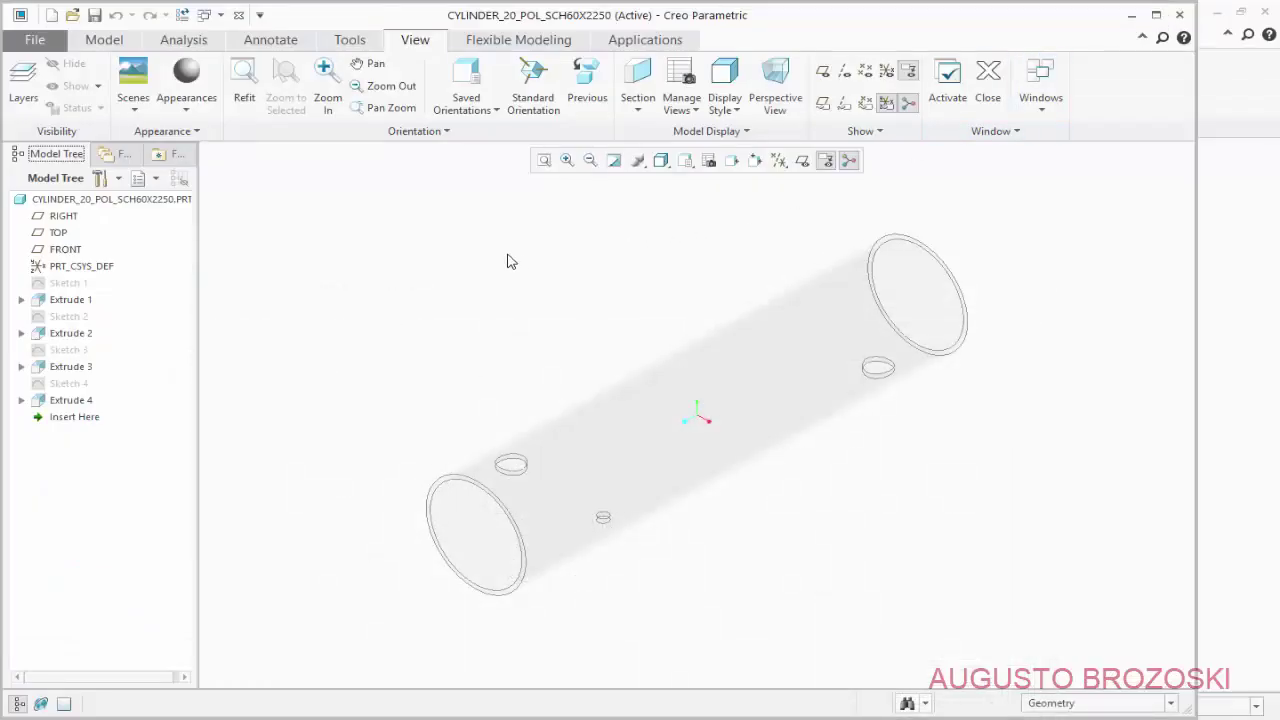
Create a solid part named SHELL_COVER from the mmns_part_solid template instead of the default one, and maximize its window
{"action": "left_click", "coordinate": [51, 14]}
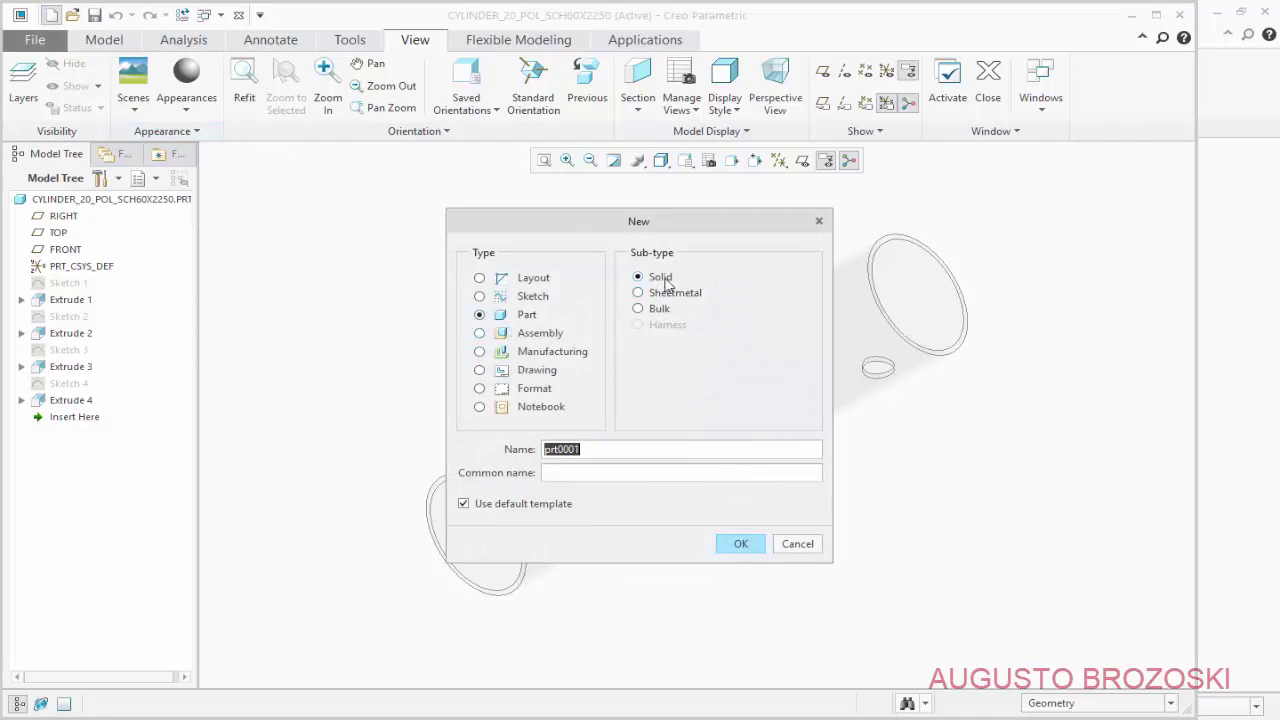
{"action": "type", "text": "SHELL_COVER"}
{"action": "left_click", "coordinate": [489, 505]}
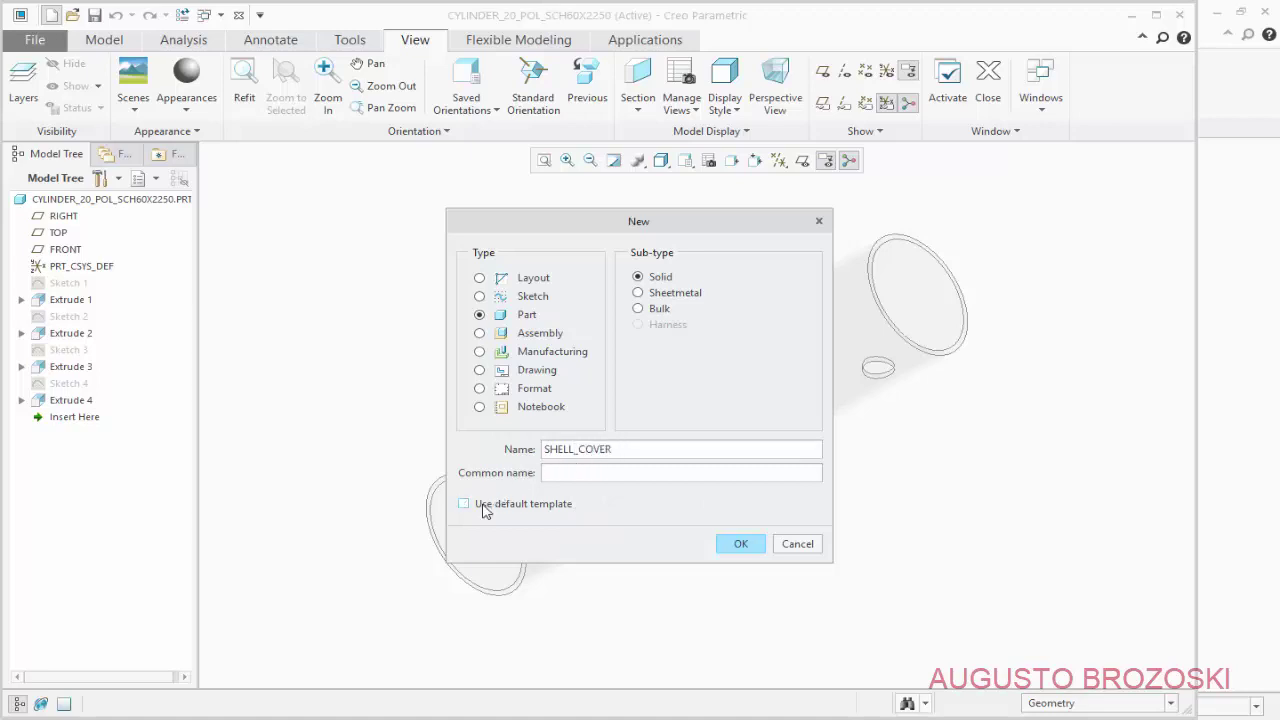
{"action": "left_click", "coordinate": [738, 545]}
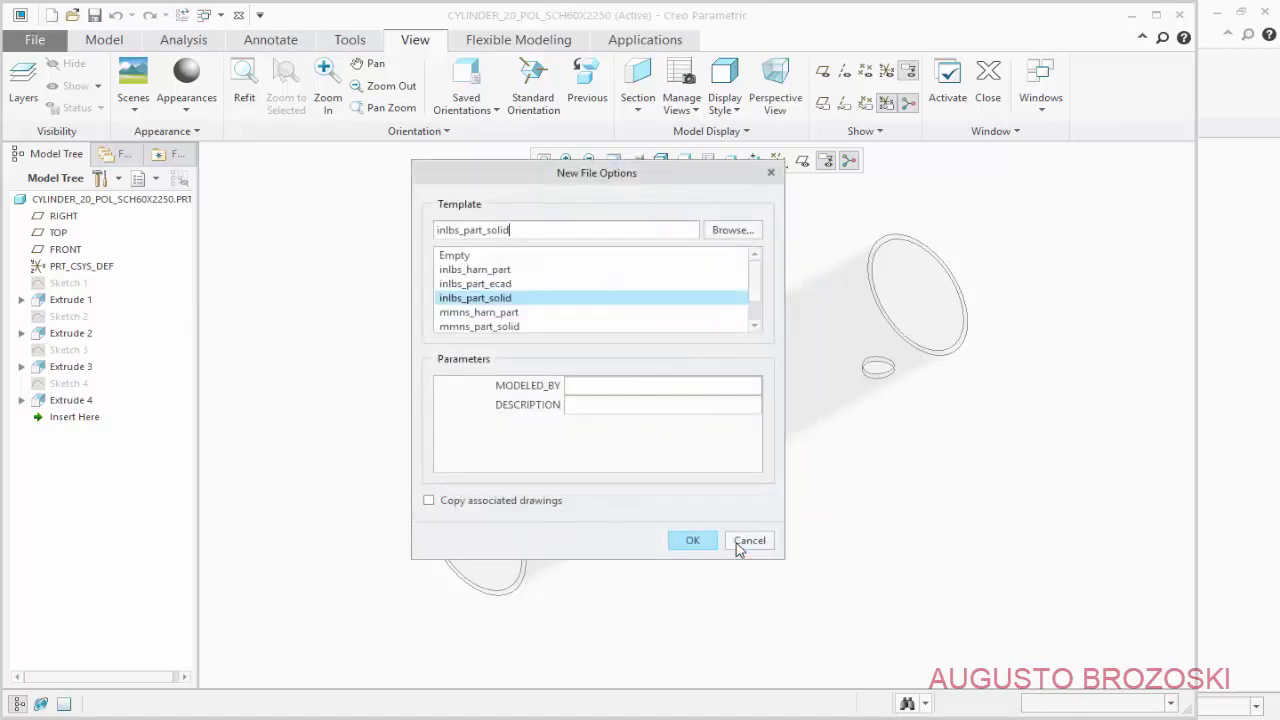
{"action": "left_click", "coordinate": [480, 327]}
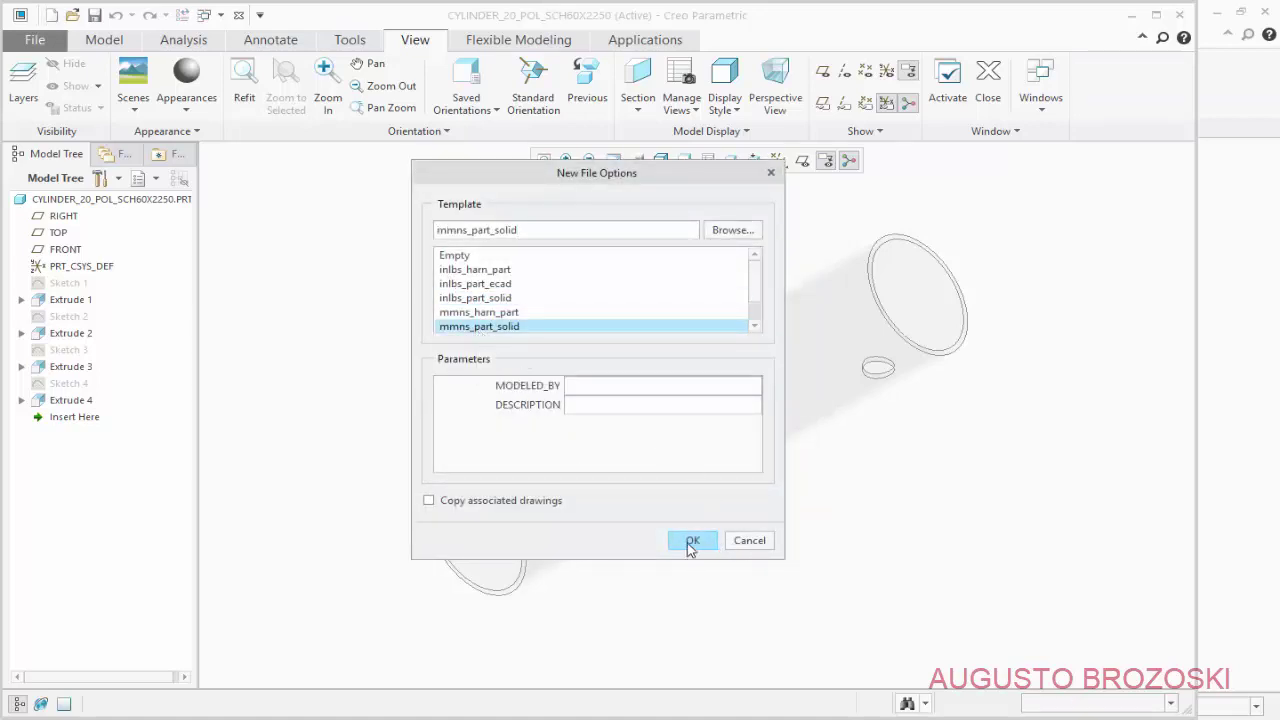
{"action": "left_click", "coordinate": [691, 542]}
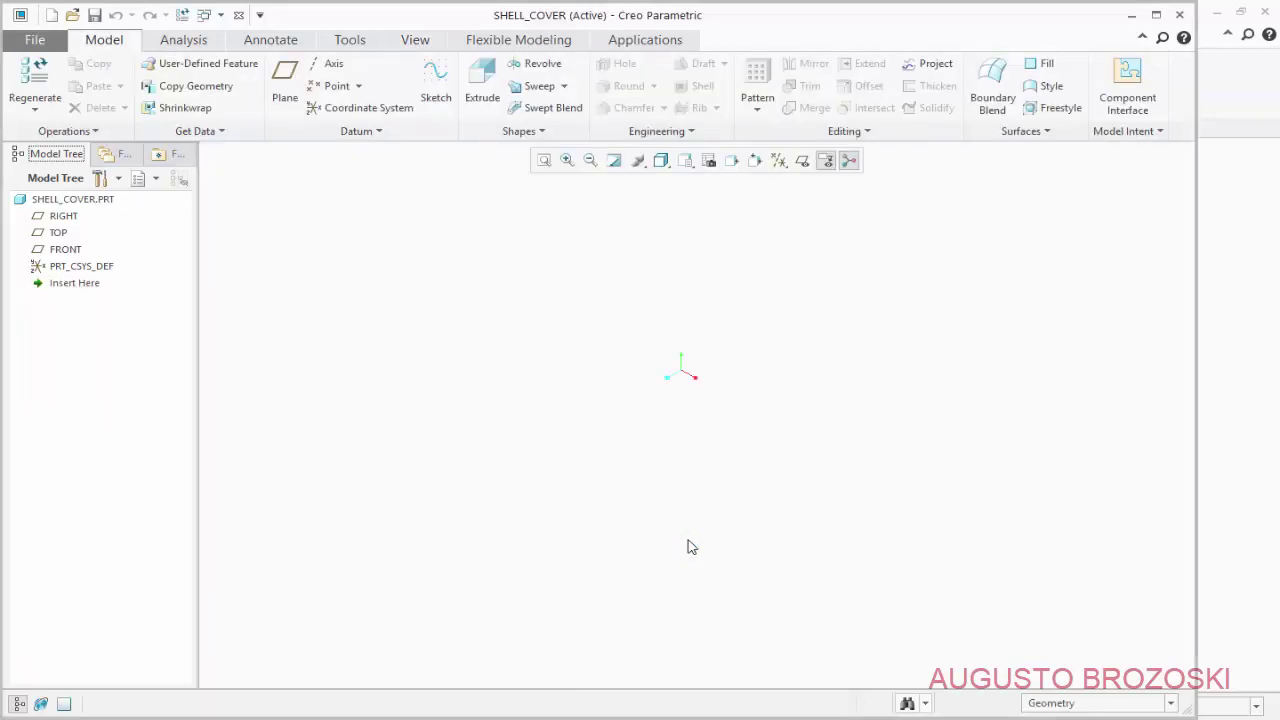
{"action": "left_click", "coordinate": [1156, 15]}
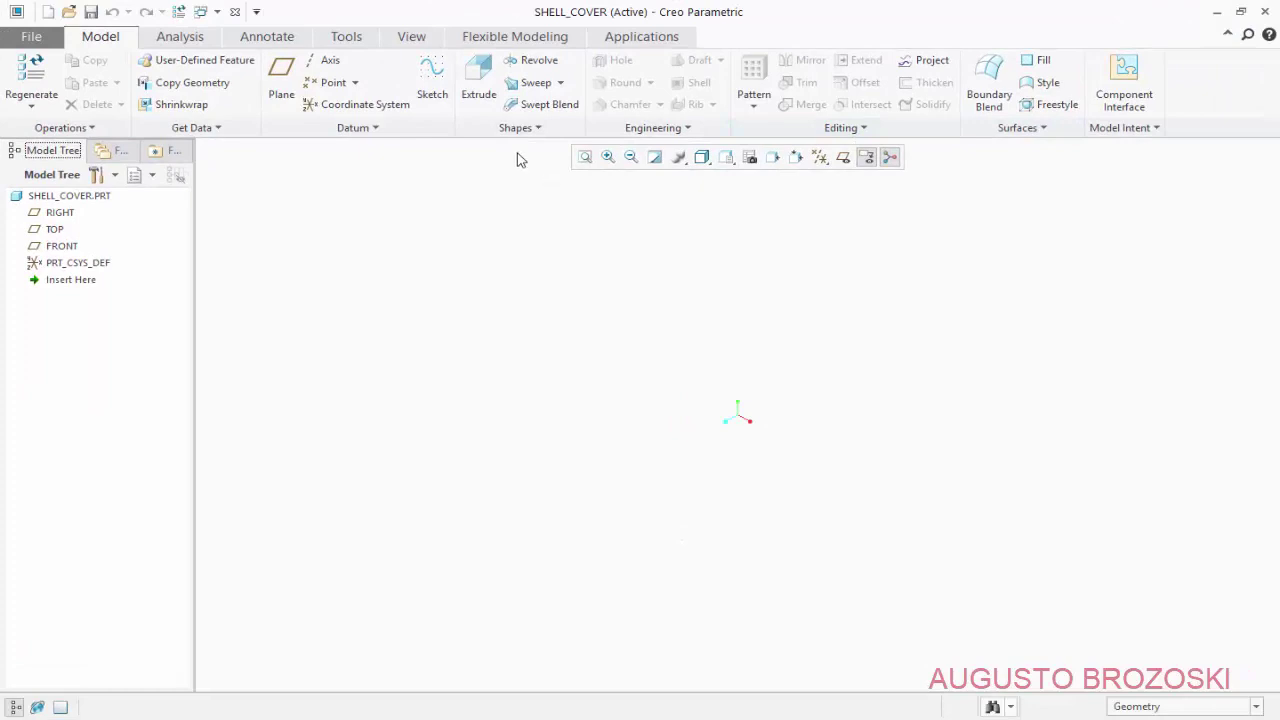
Start a sketch on the RIGHT datum plane with TOP as the top reference, face it in 2D and hide the datum planes
{"action": "left_click", "coordinate": [432, 88]}
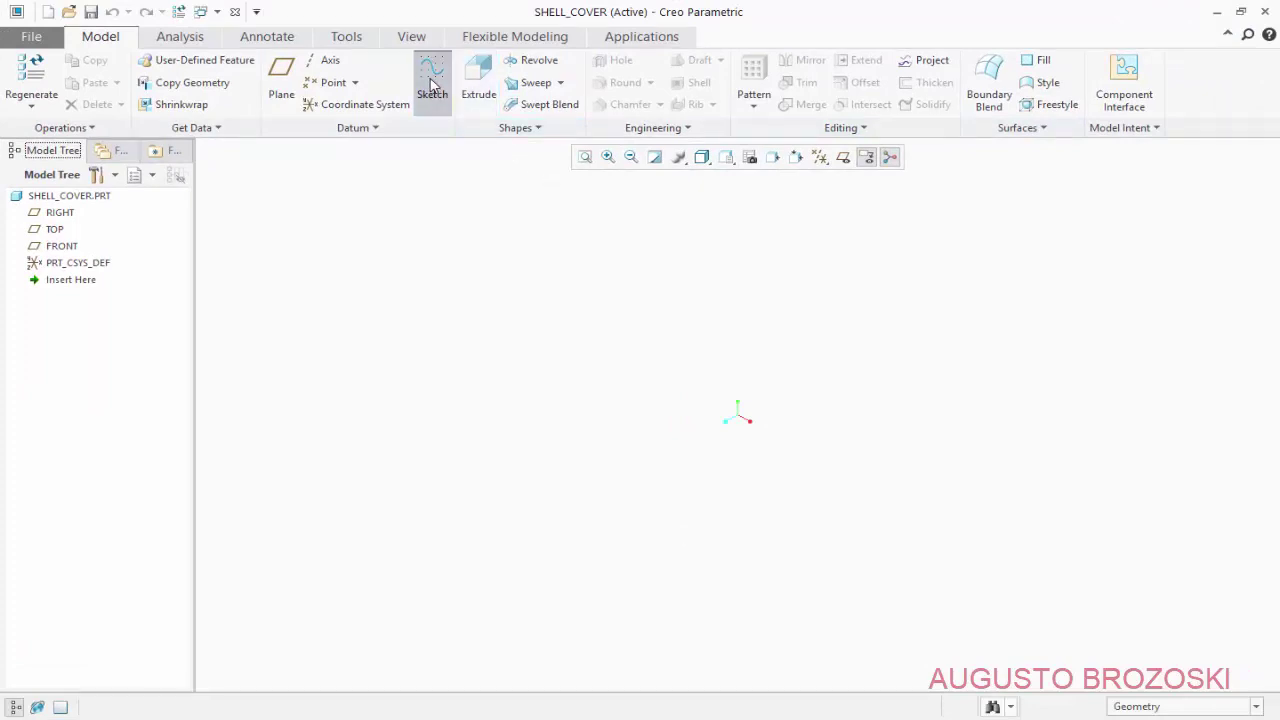
{"action": "left_click", "coordinate": [843, 157]}
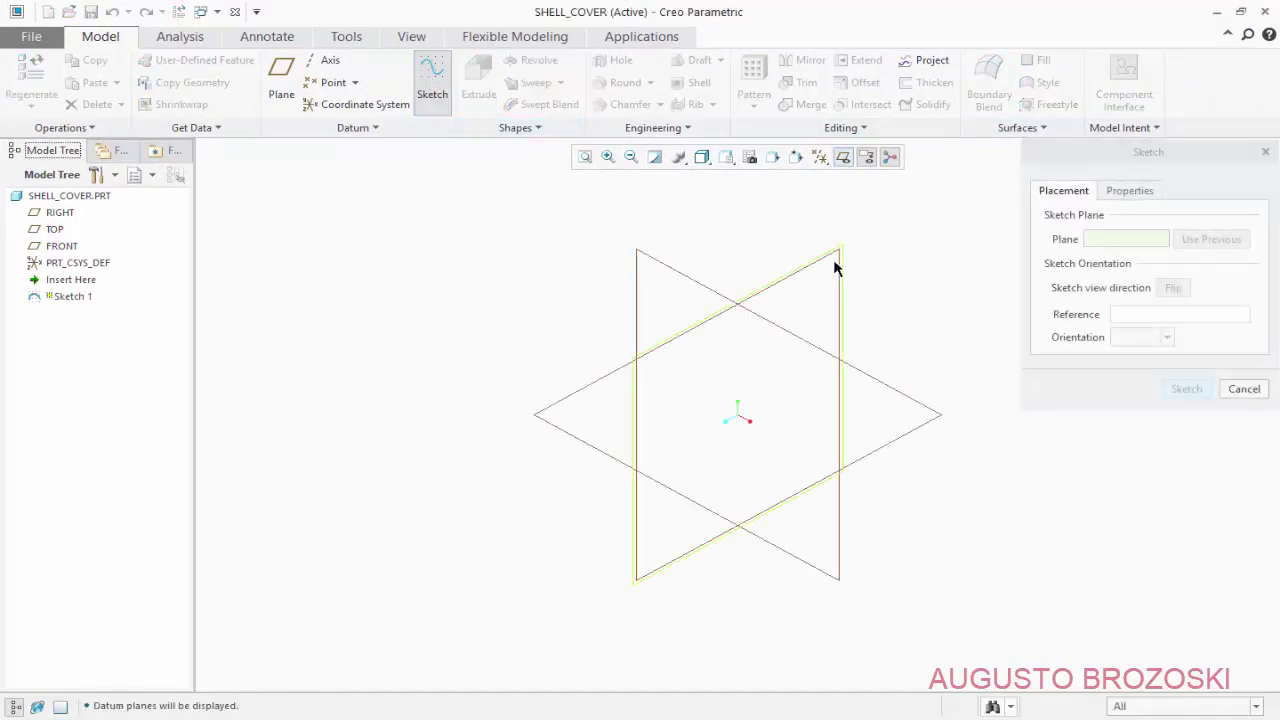
{"action": "left_click", "coordinate": [840, 268]}
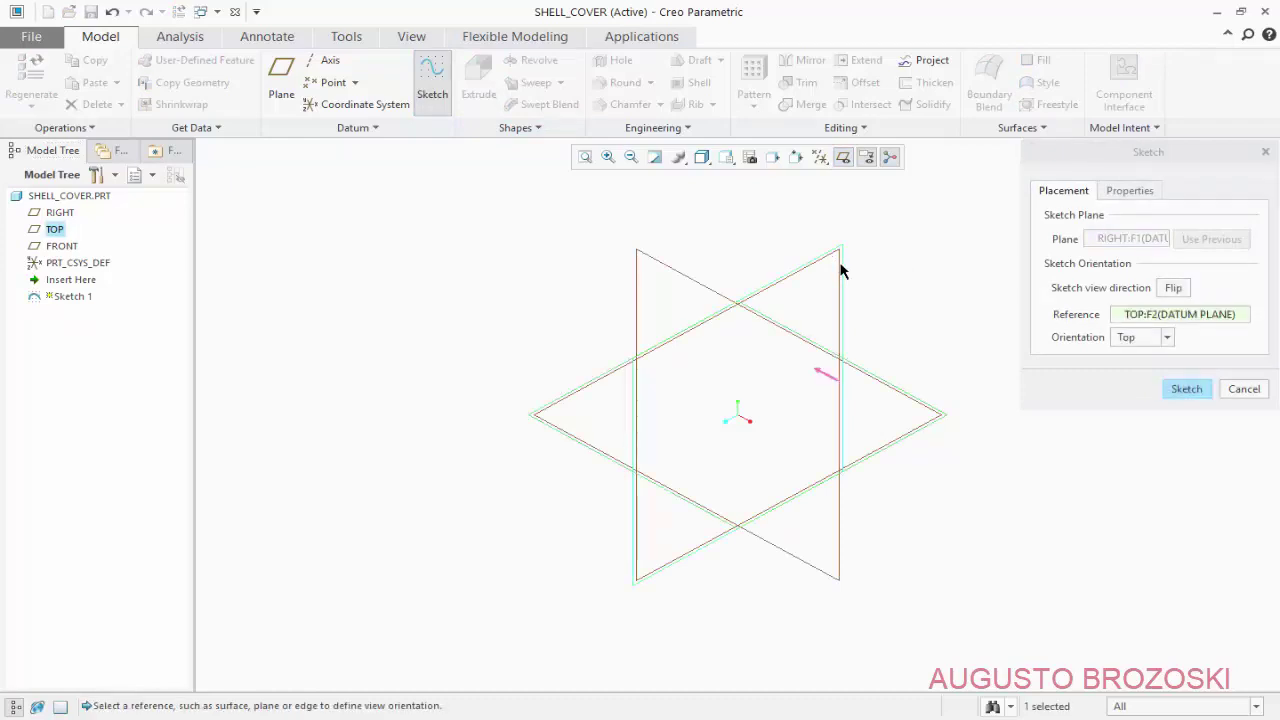
{"action": "left_click", "coordinate": [1186, 390]}
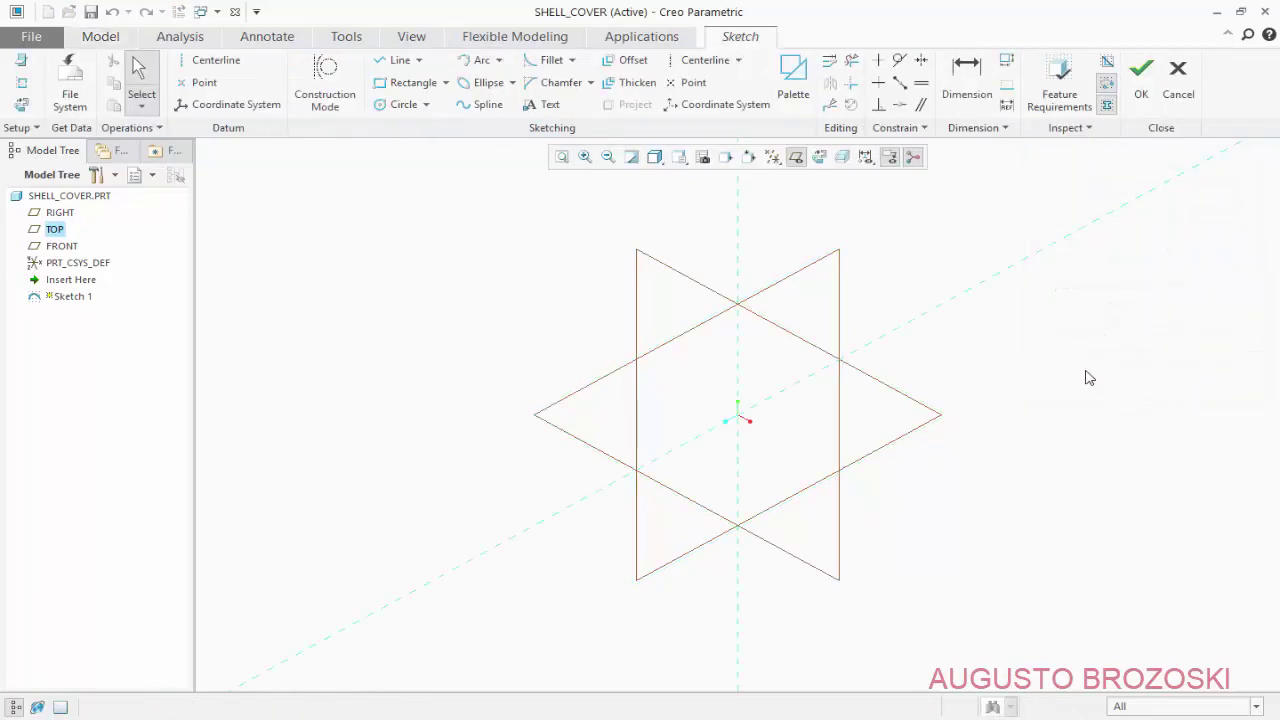
{"action": "left_click", "coordinate": [819, 158]}
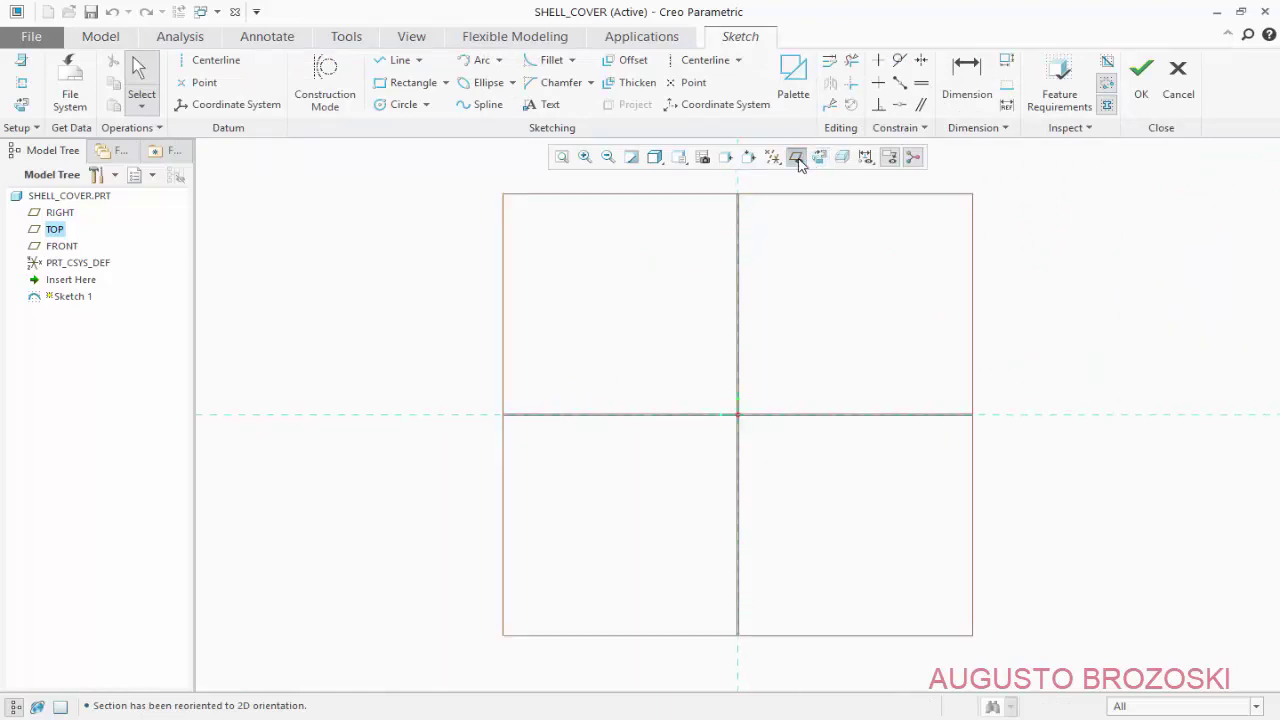
{"action": "left_click", "coordinate": [796, 158]}
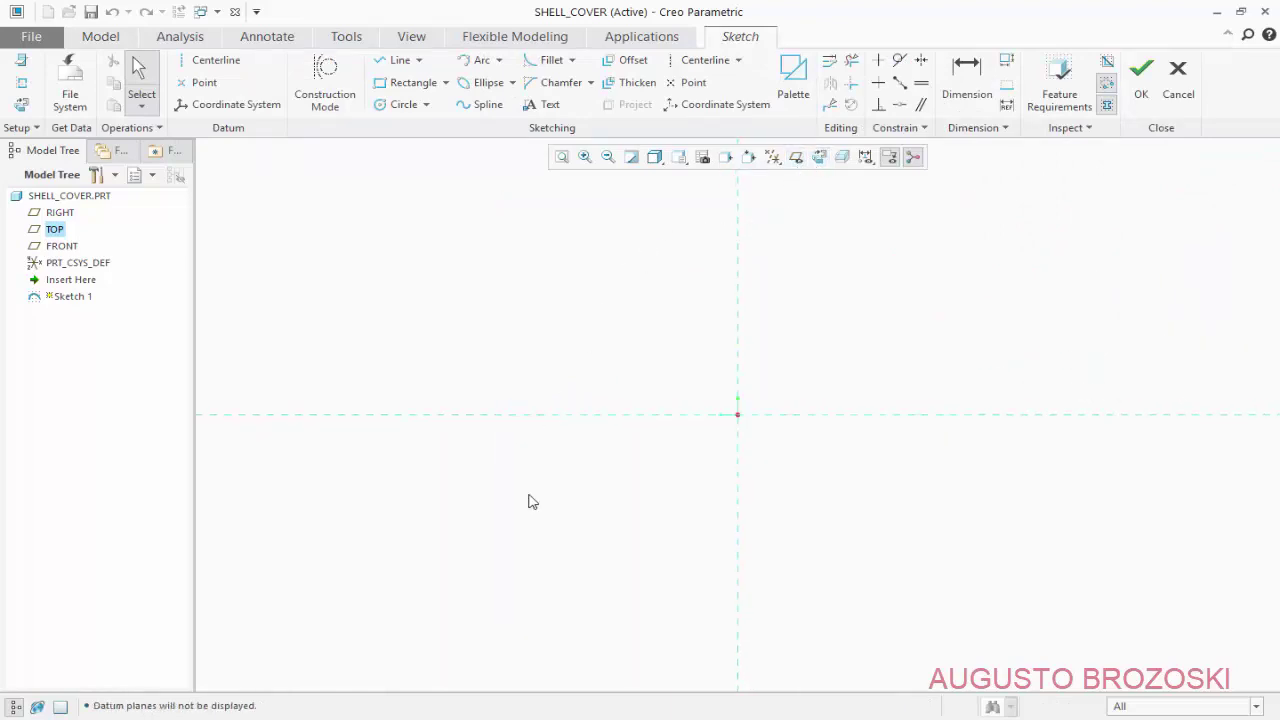
Examine the shell cover's Section G-G dimensions in the PDF drawing at 200% zoom, and return to the sketch
{"action": "key", "text": "alt+Tab"}
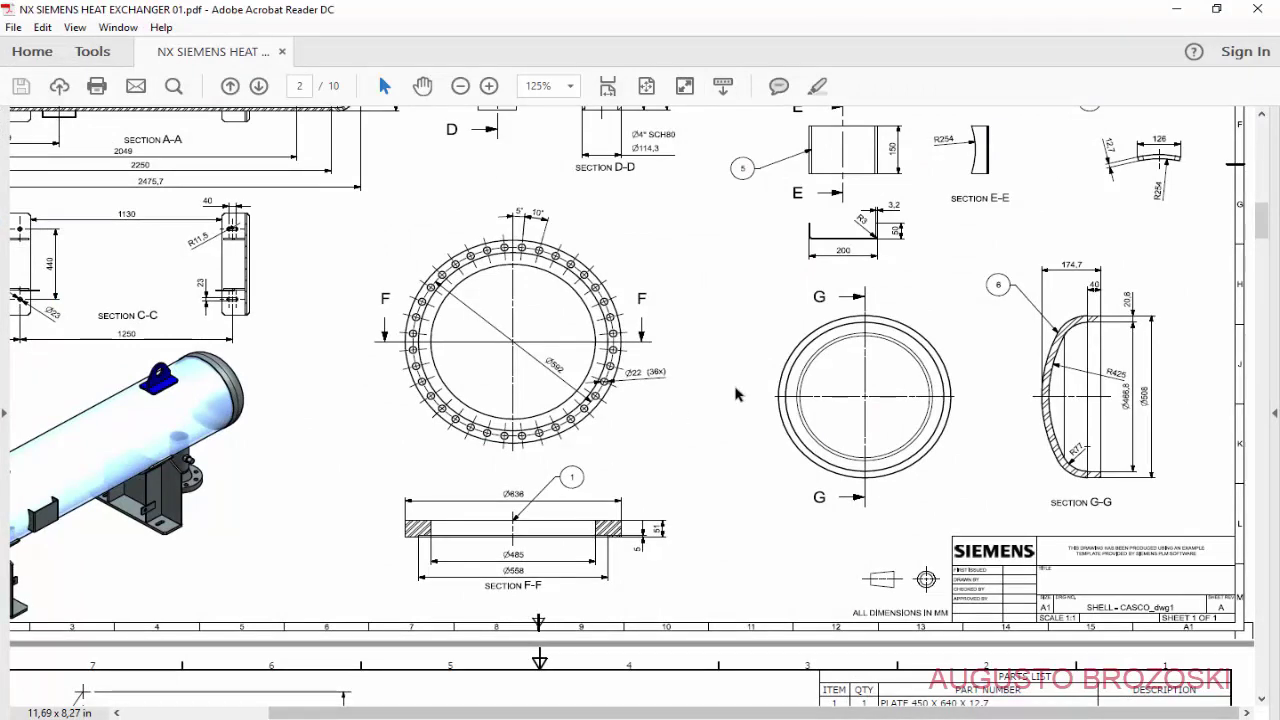
{"action": "left_click", "coordinate": [489, 86]}
{"action": "left_click", "coordinate": [489, 86]}
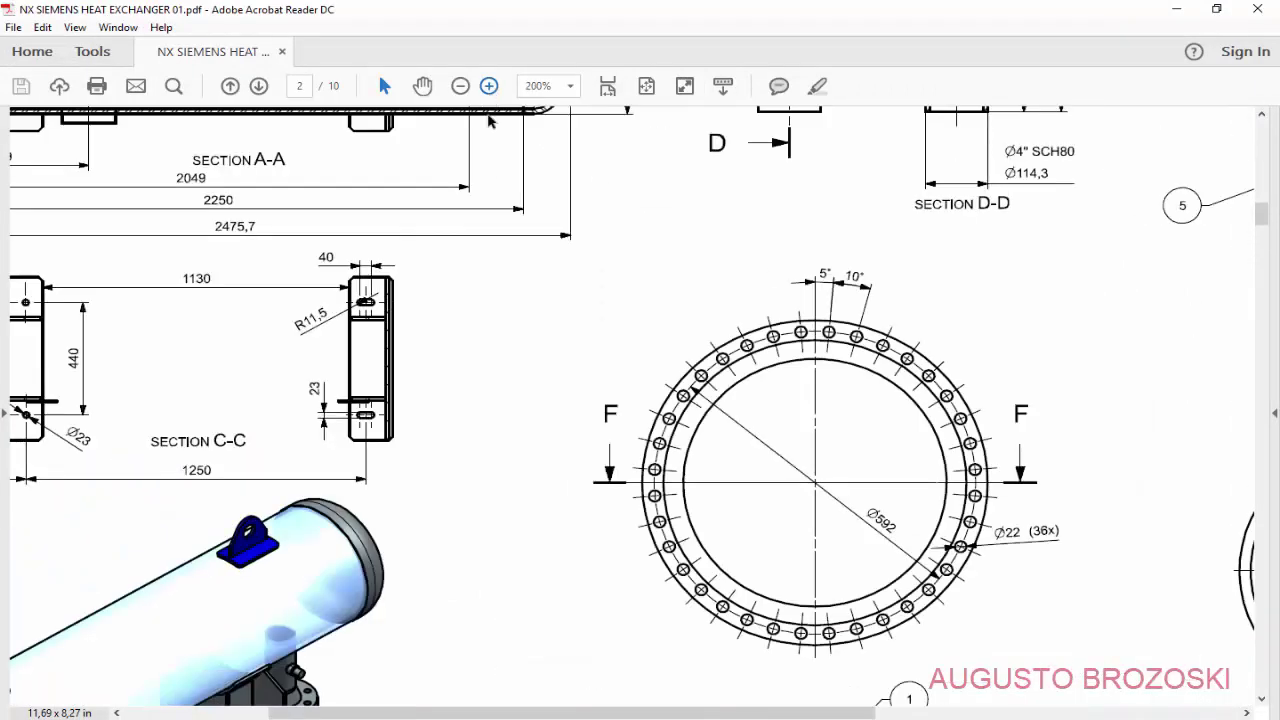
{"action": "left_click_drag", "start_coordinate": [660, 713], "coordinate": [1006, 713]}
{"action": "scroll", "coordinate": [948, 425], "scroll_direction": "down", "scroll_amount": 4}
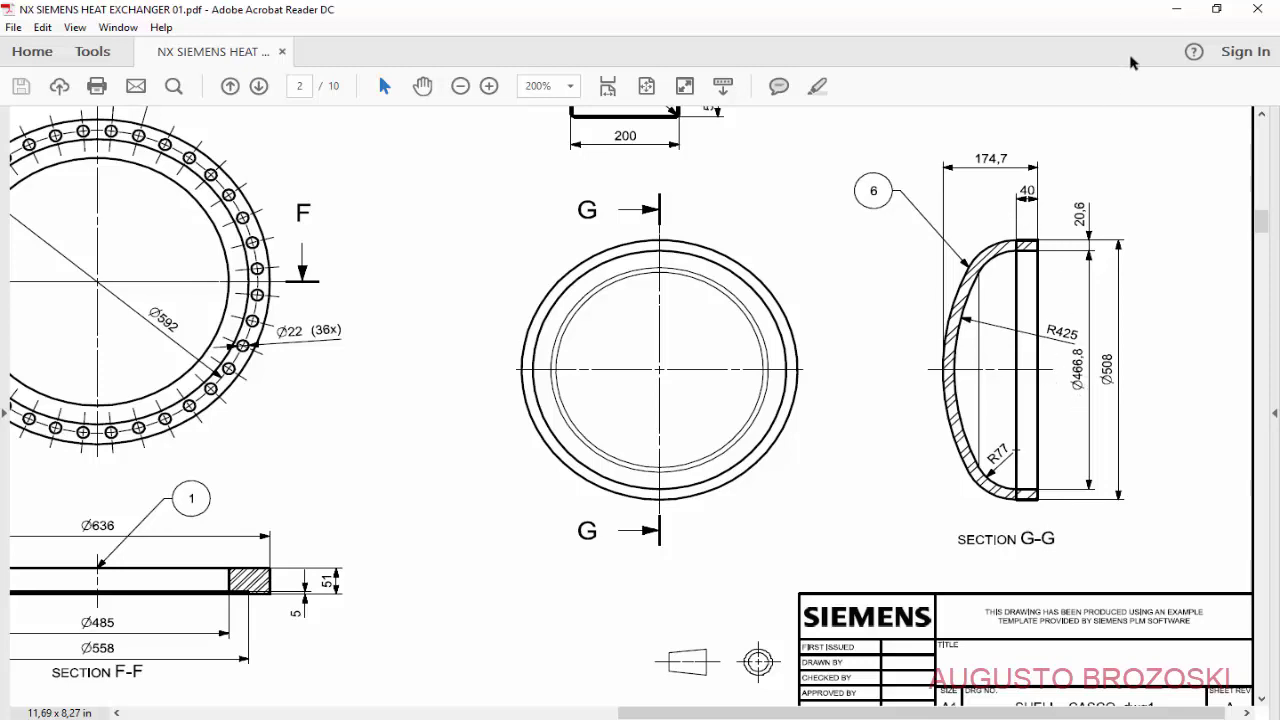
{"action": "left_click", "coordinate": [1174, 10]}
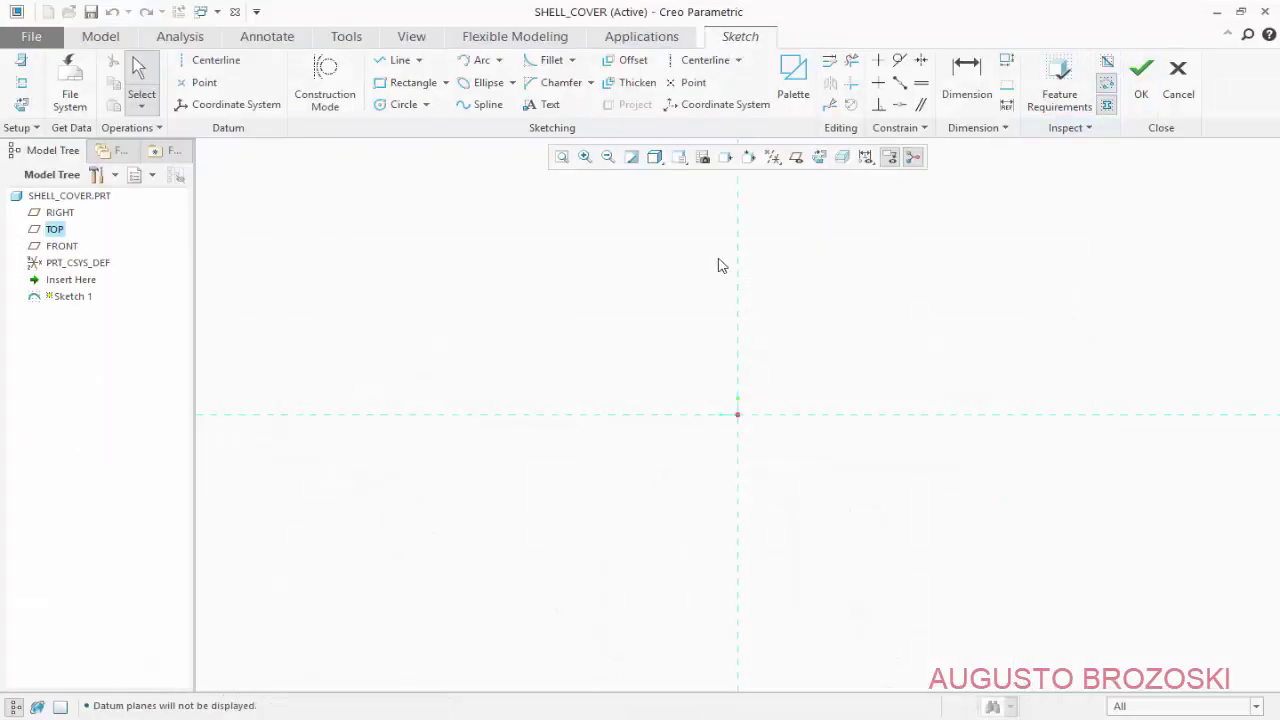
Sketch the rim as a three-line chain above the origin: two equal horizontal lines joined by a vertical line on the vertical reference
{"action": "left_click", "coordinate": [399, 60]}
{"action": "scroll", "coordinate": [794, 205], "scroll_direction": "down", "scroll_amount": 4}
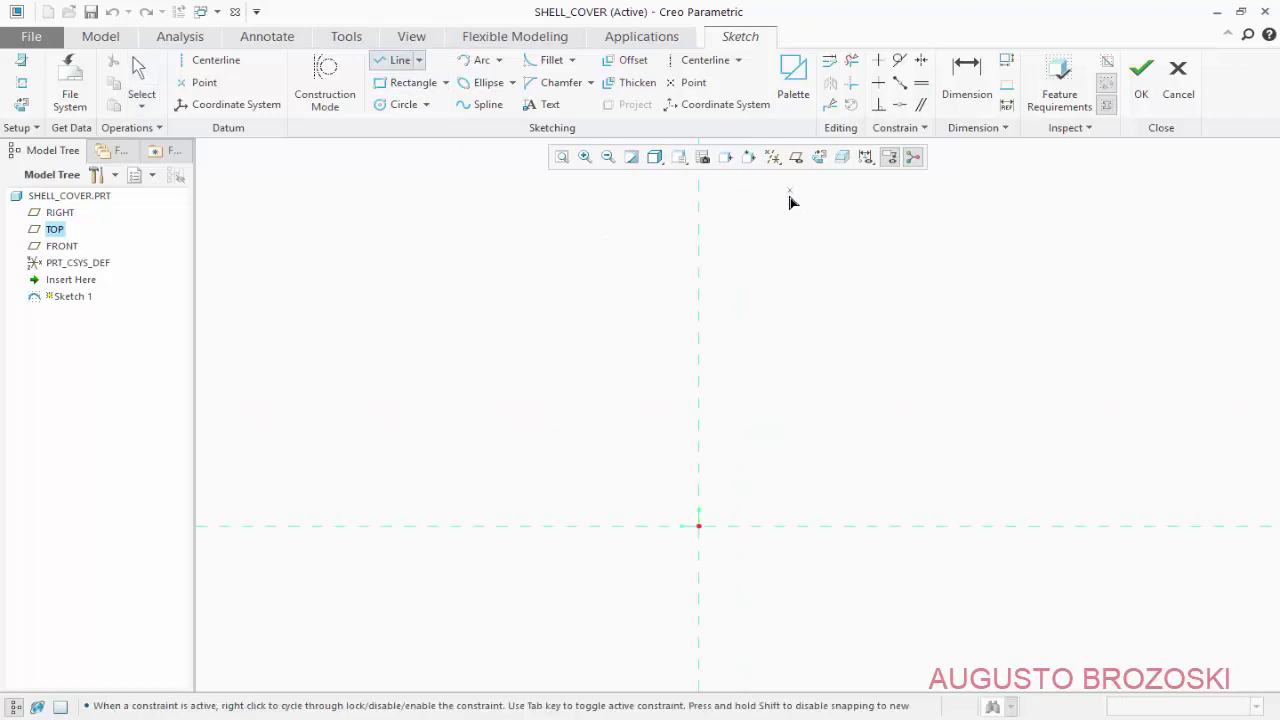
{"action": "left_click", "coordinate": [700, 225]}
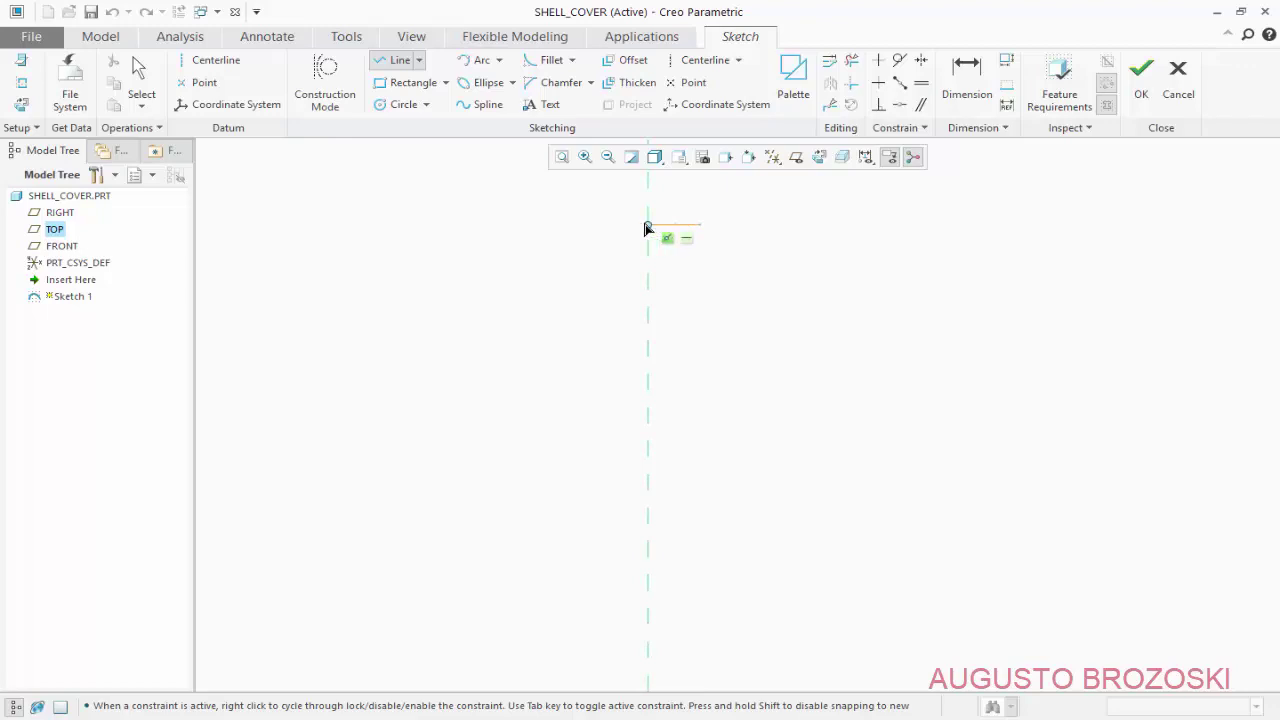
{"action": "left_click", "coordinate": [648, 226]}
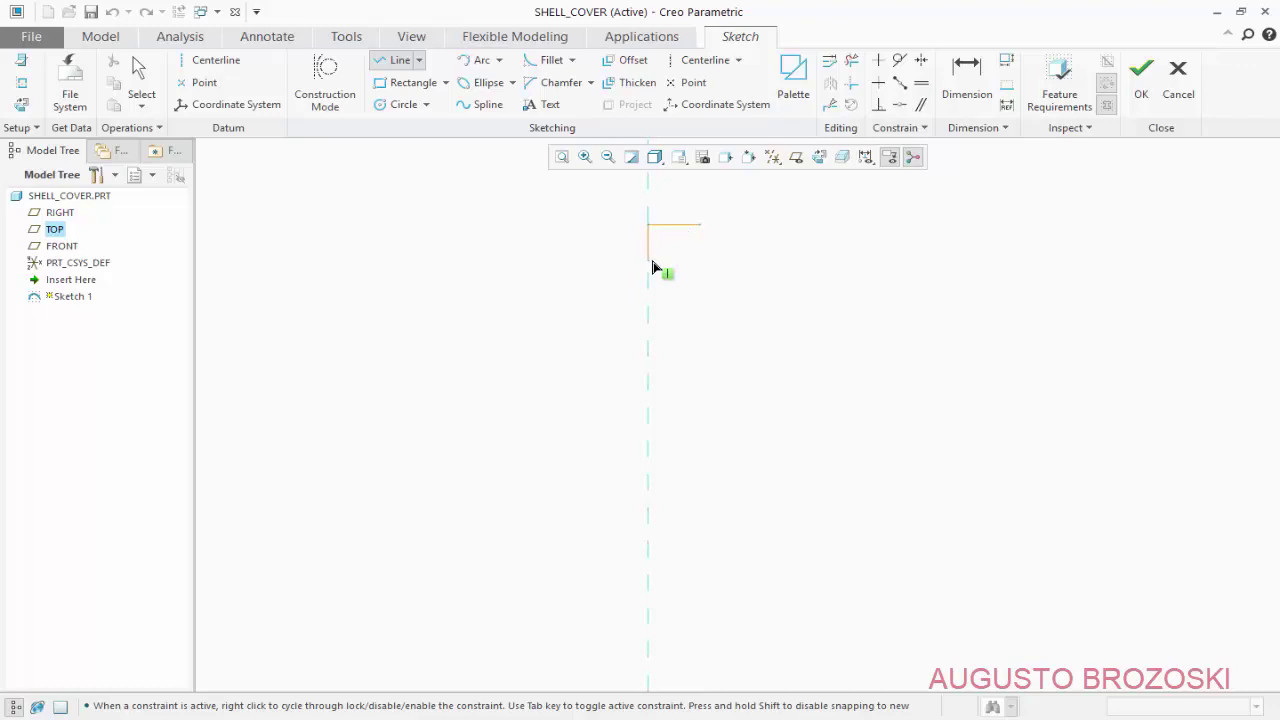
{"action": "left_click", "coordinate": [655, 268]}
{"action": "left_click", "coordinate": [702, 264]}
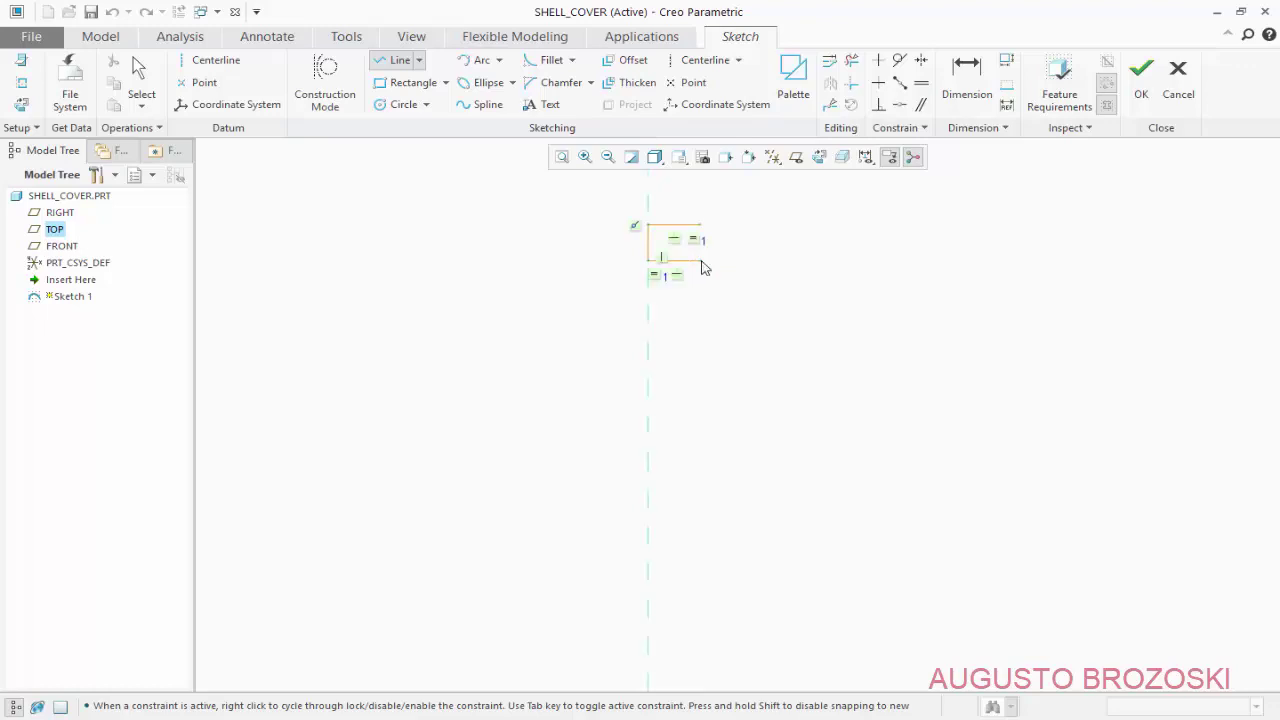
Finish the line chain, check section G-G in the PDF drawing, and set the upper line's height above the horizontal axis to 508/2
{"action": "middle_click", "coordinate": [771, 320]}
{"action": "scroll", "coordinate": [677, 333], "scroll_direction": "up", "scroll_amount": 2}
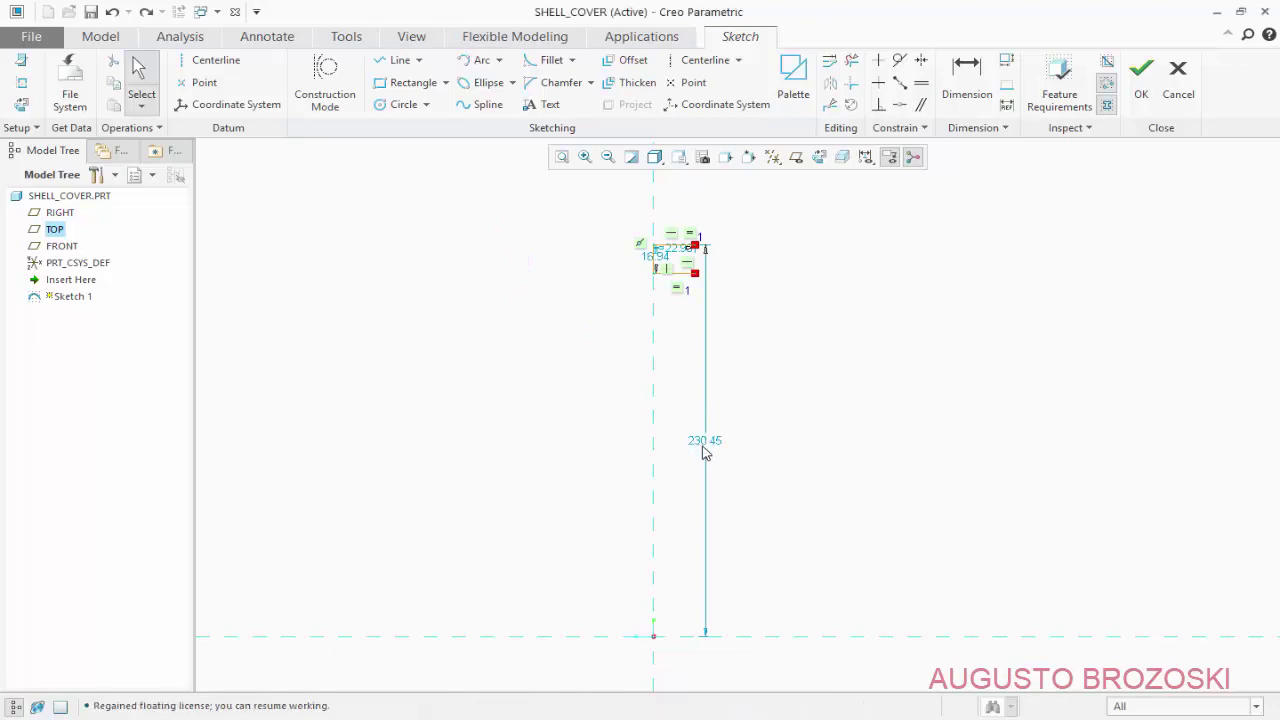
{"action": "left_click_drag", "start_coordinate": [706, 449], "coordinate": [556, 452]}
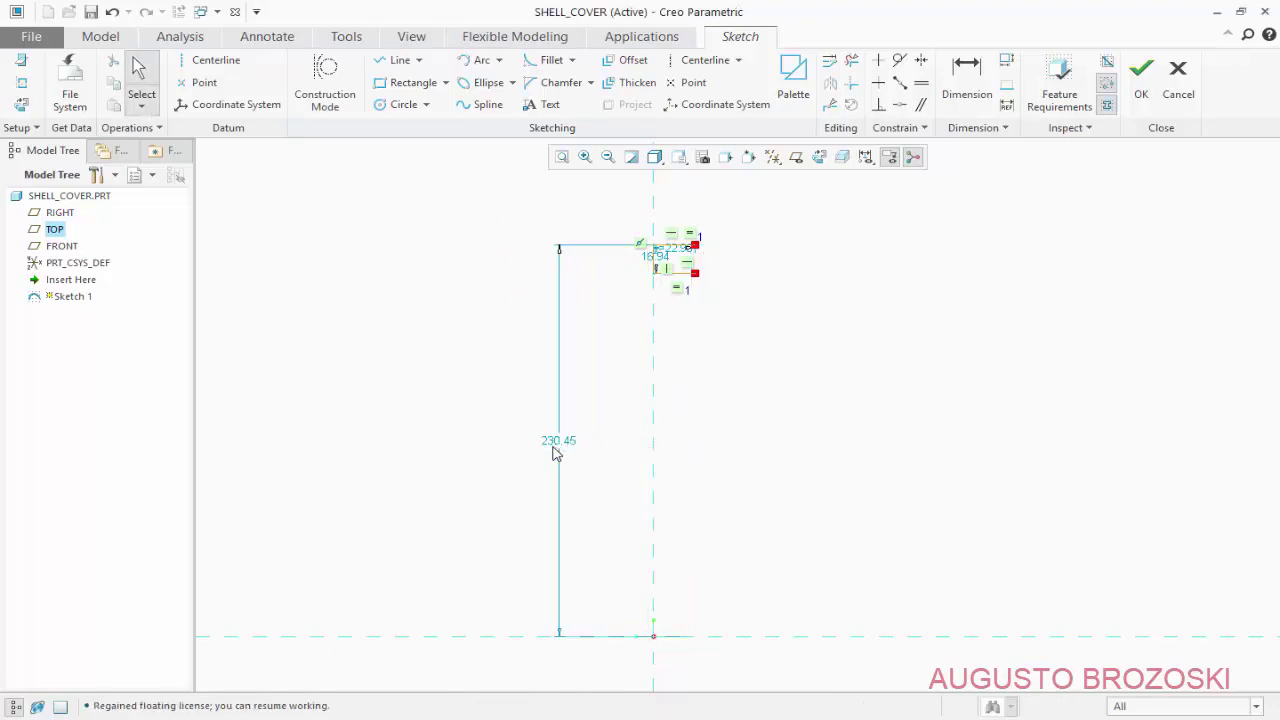
{"action": "key", "text": "alt+Tab"}
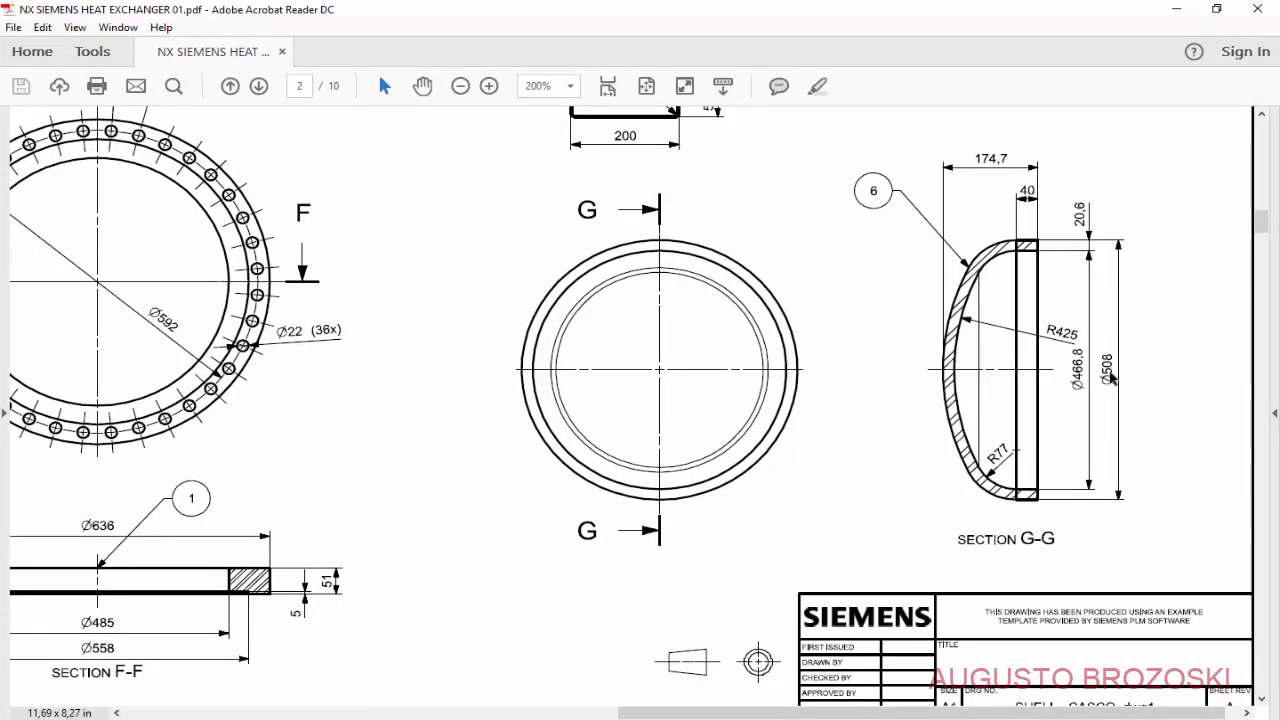
{"action": "left_click", "coordinate": [1177, 10]}
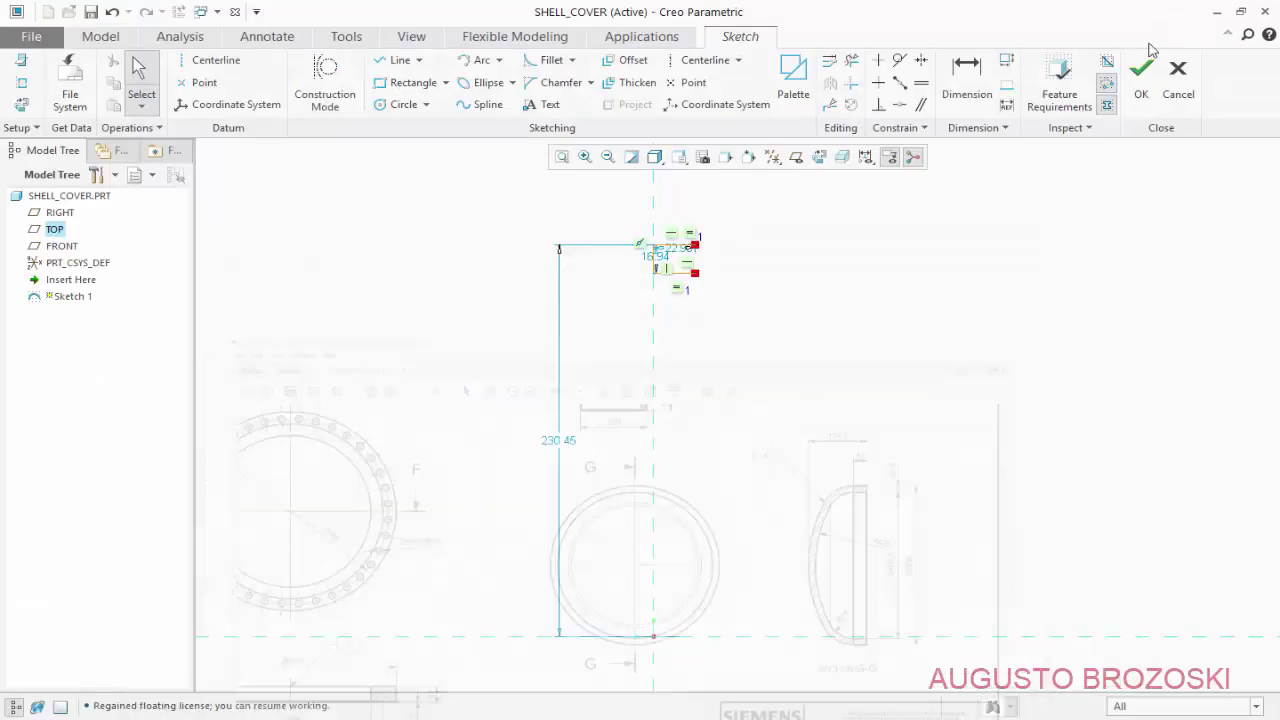
{"action": "double_click", "coordinate": [556, 442]}
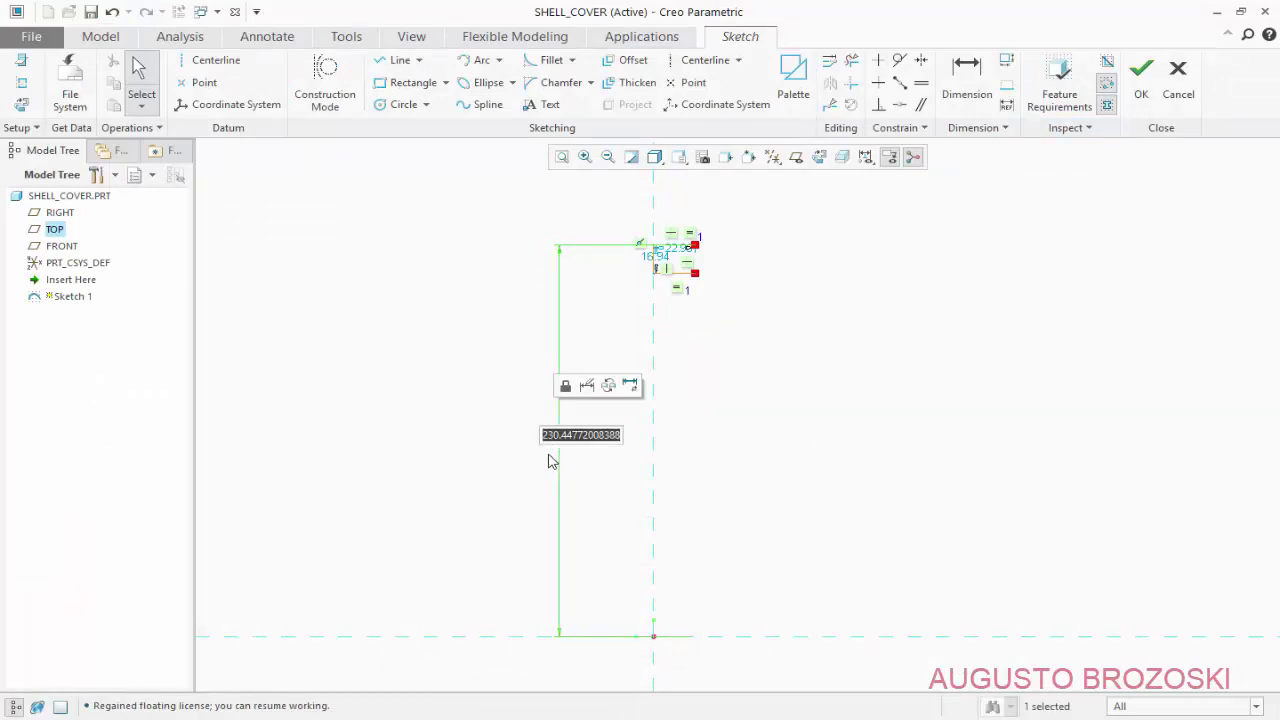
{"action": "type", "text": "508/2"}
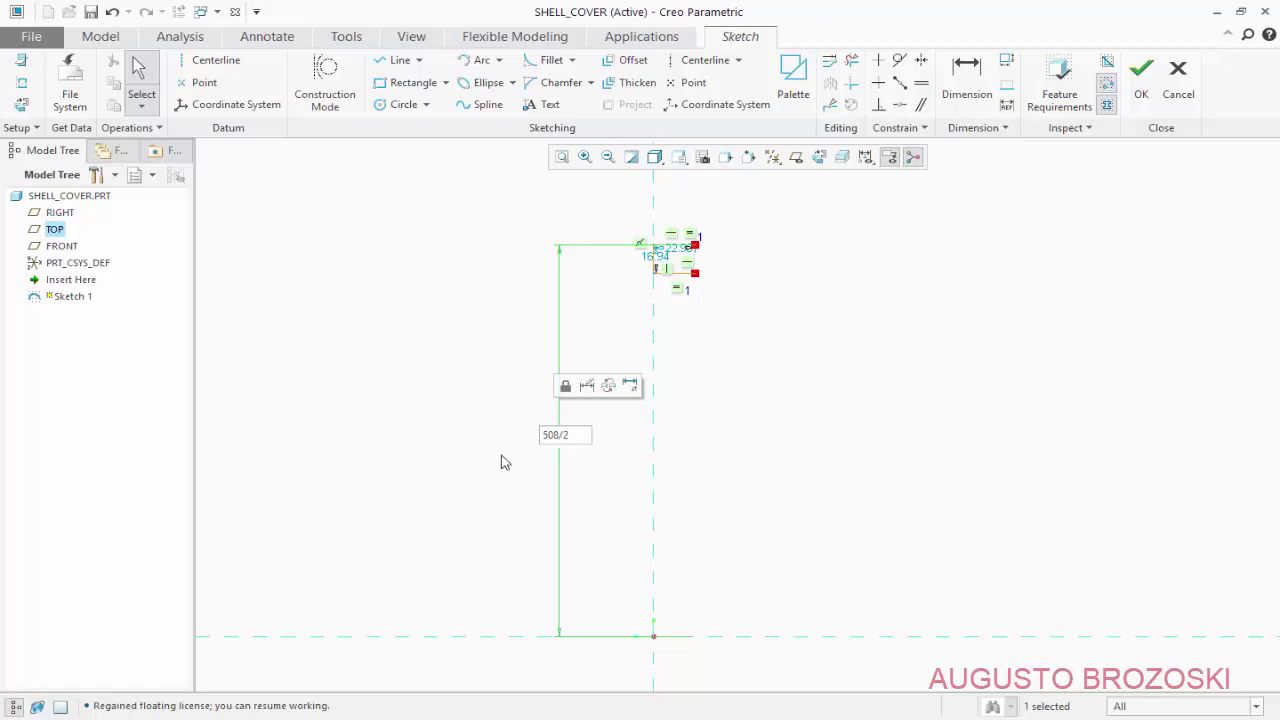
{"action": "key", "text": "Return"}
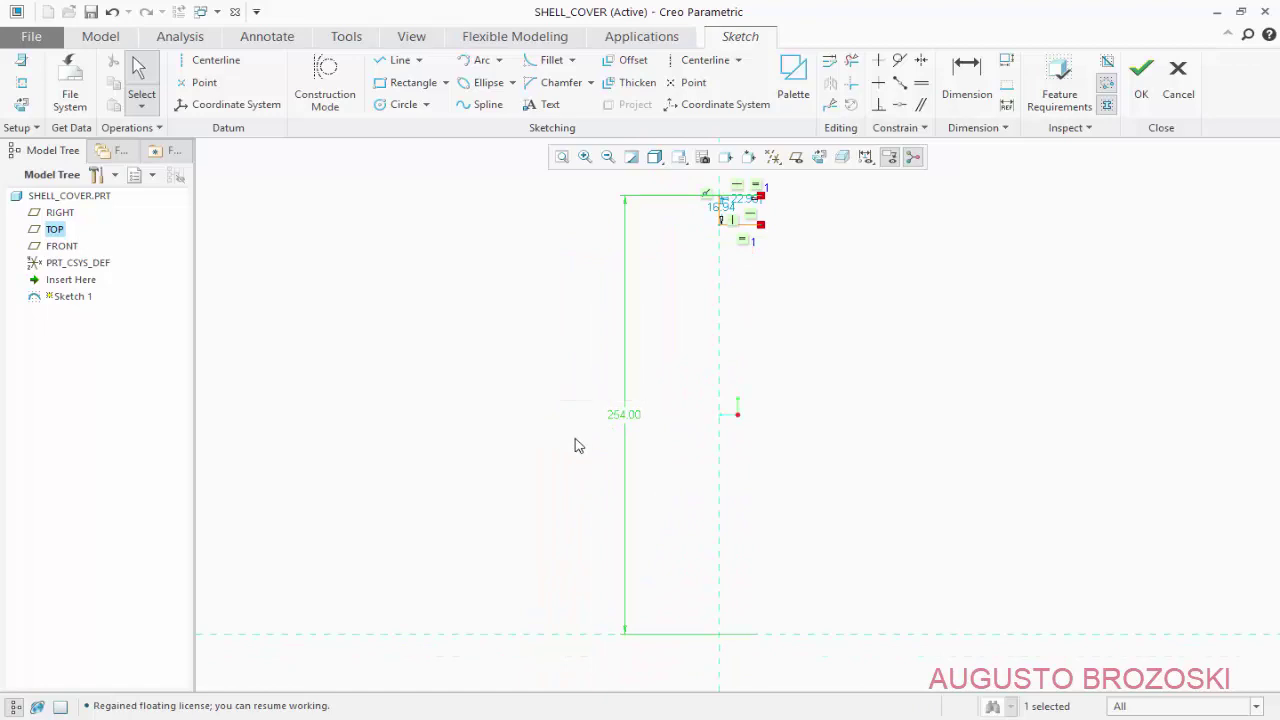
{"action": "left_click", "coordinate": [578, 452]}
Move the small profile's two dimensions clear of its lines, check the PDF drawing, and set the vertical line's length to 20.6
{"action": "scroll", "coordinate": [727, 186], "scroll_direction": "up", "scroll_amount": 5}
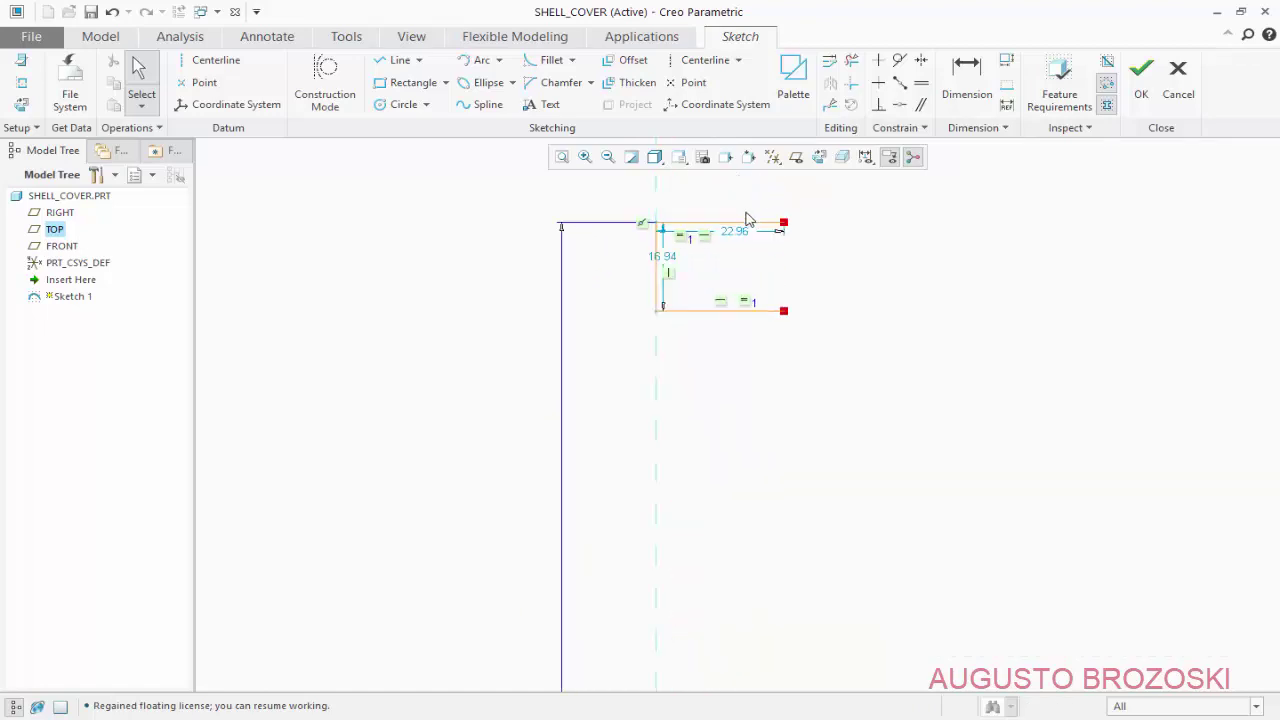
{"action": "left_click_drag", "start_coordinate": [623, 286], "coordinate": [566, 298]}
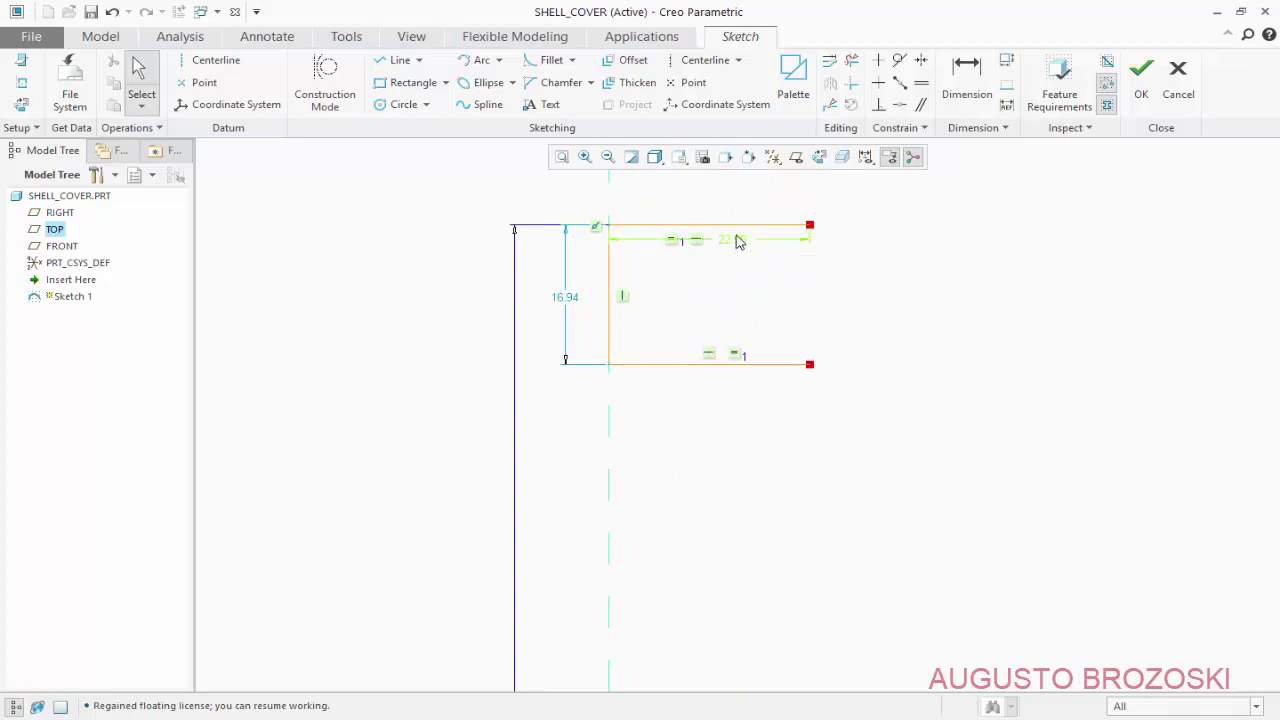
{"action": "left_click_drag", "start_coordinate": [737, 240], "coordinate": [737, 186]}
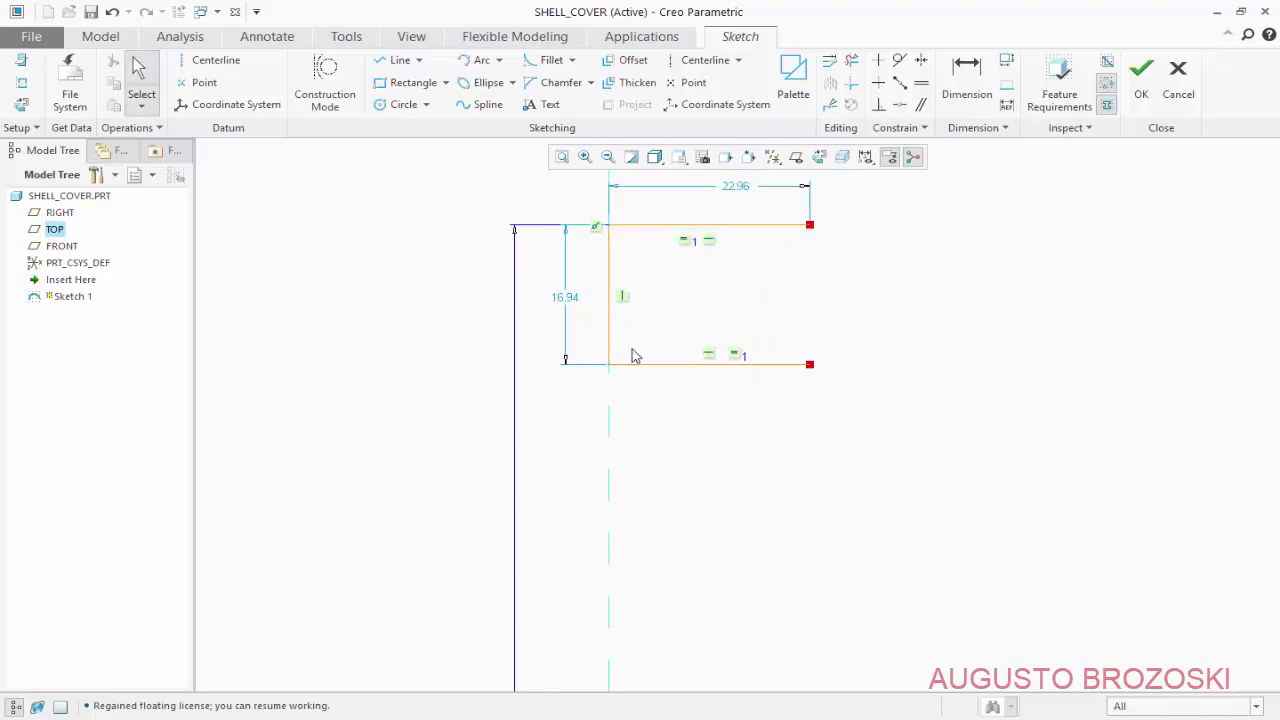
{"action": "double_click", "coordinate": [566, 300]}
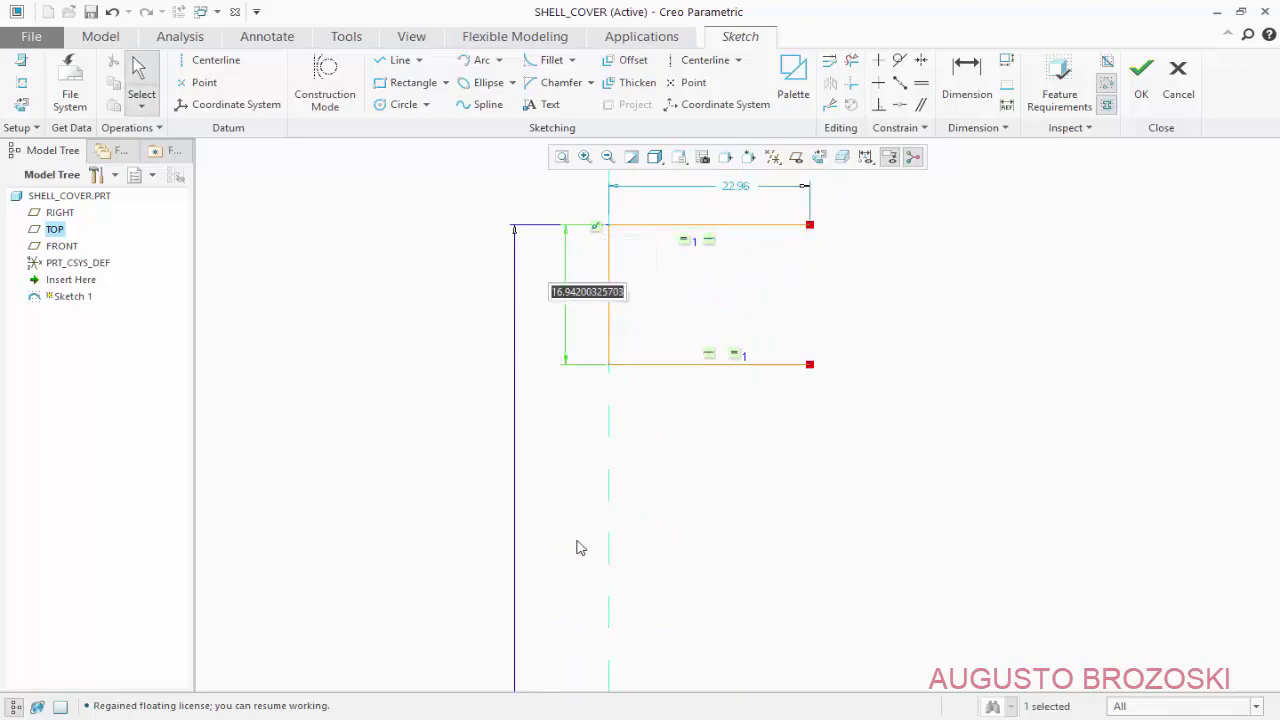
{"action": "left_click", "coordinate": [545, 715]}
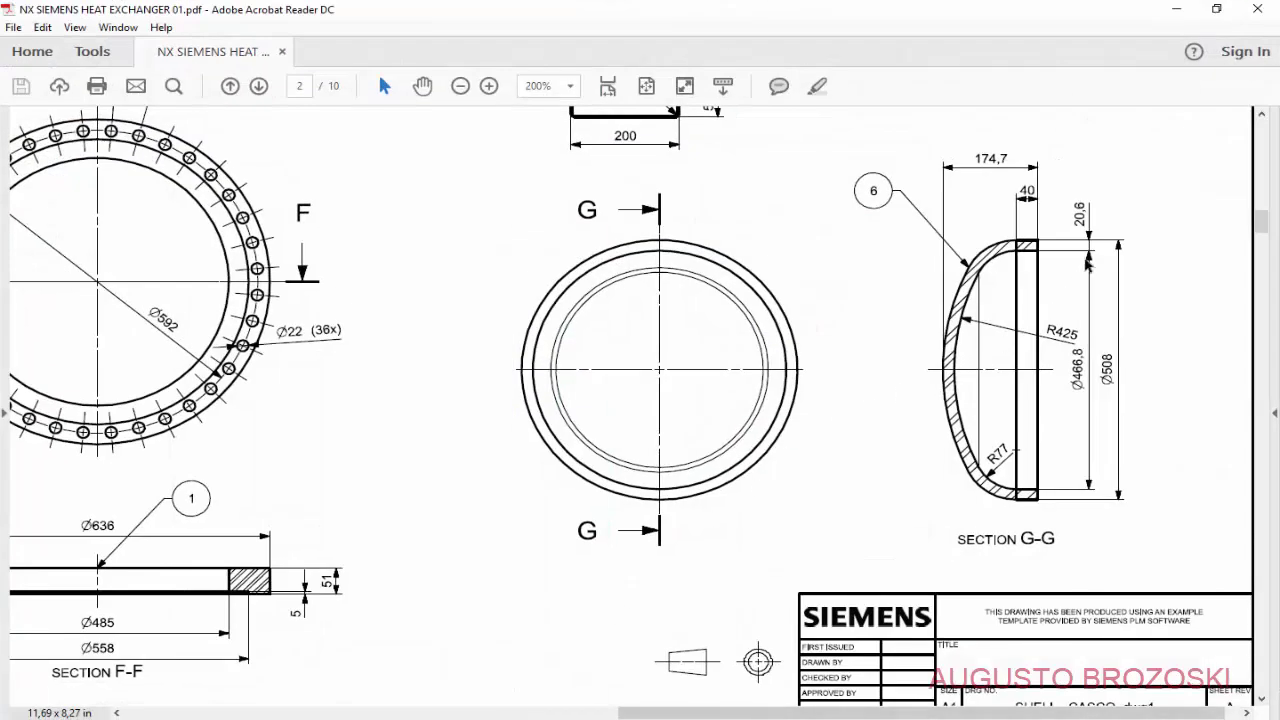
{"action": "left_click", "coordinate": [1176, 9]}
{"action": "type", "text": "20.6"}
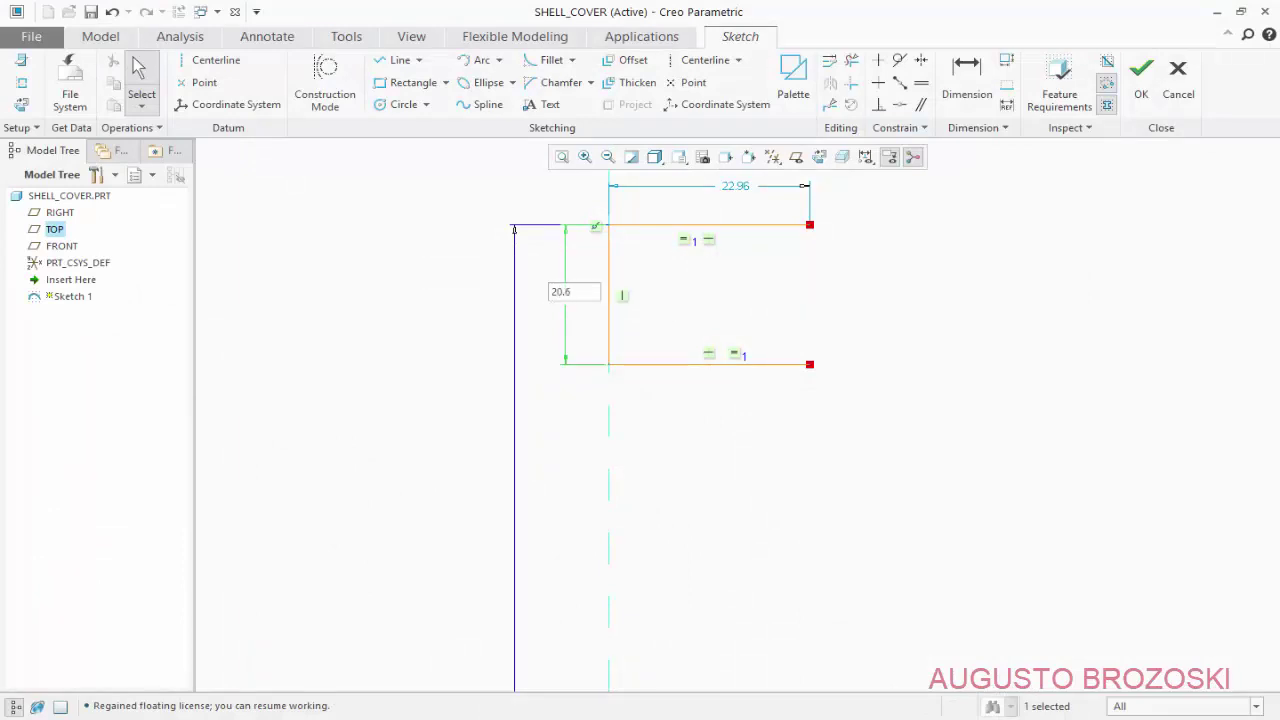
{"action": "key", "text": "Return"}
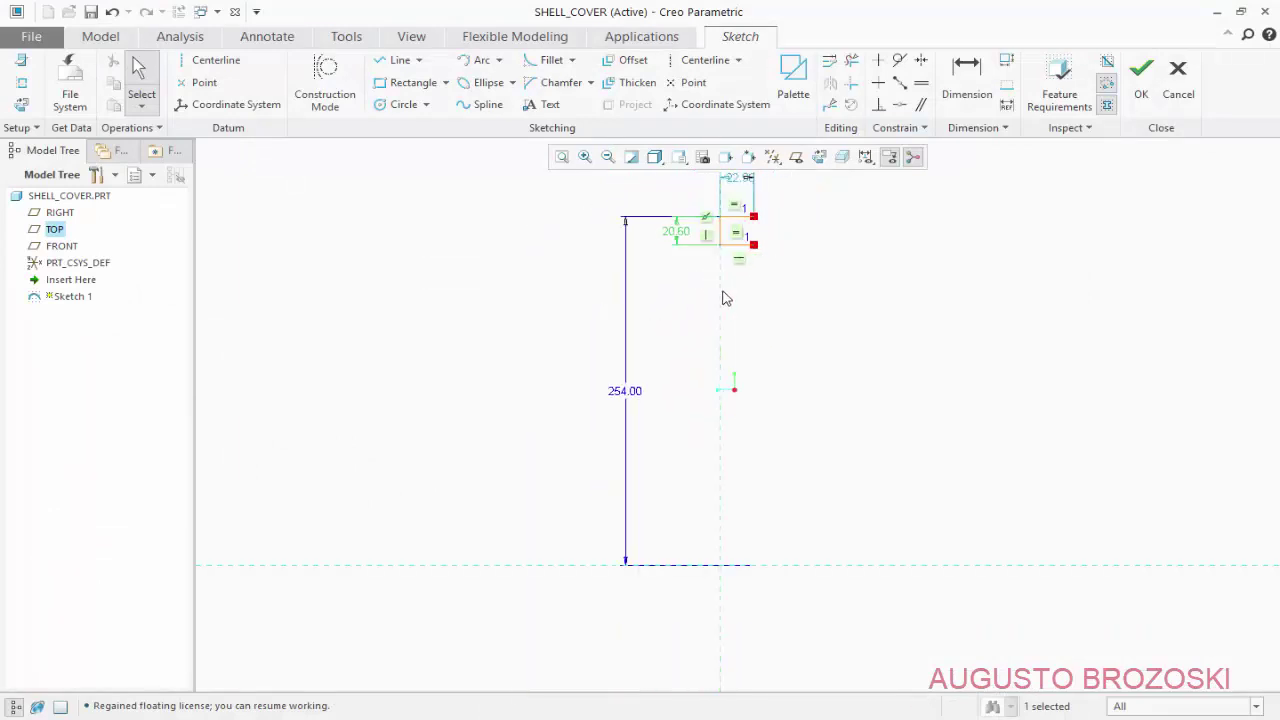
Set the length of the profile's horizontal lines to 40
{"action": "scroll", "coordinate": [745, 200], "scroll_direction": "down", "scroll_amount": 3}
{"action": "double_click", "coordinate": [731, 280]}
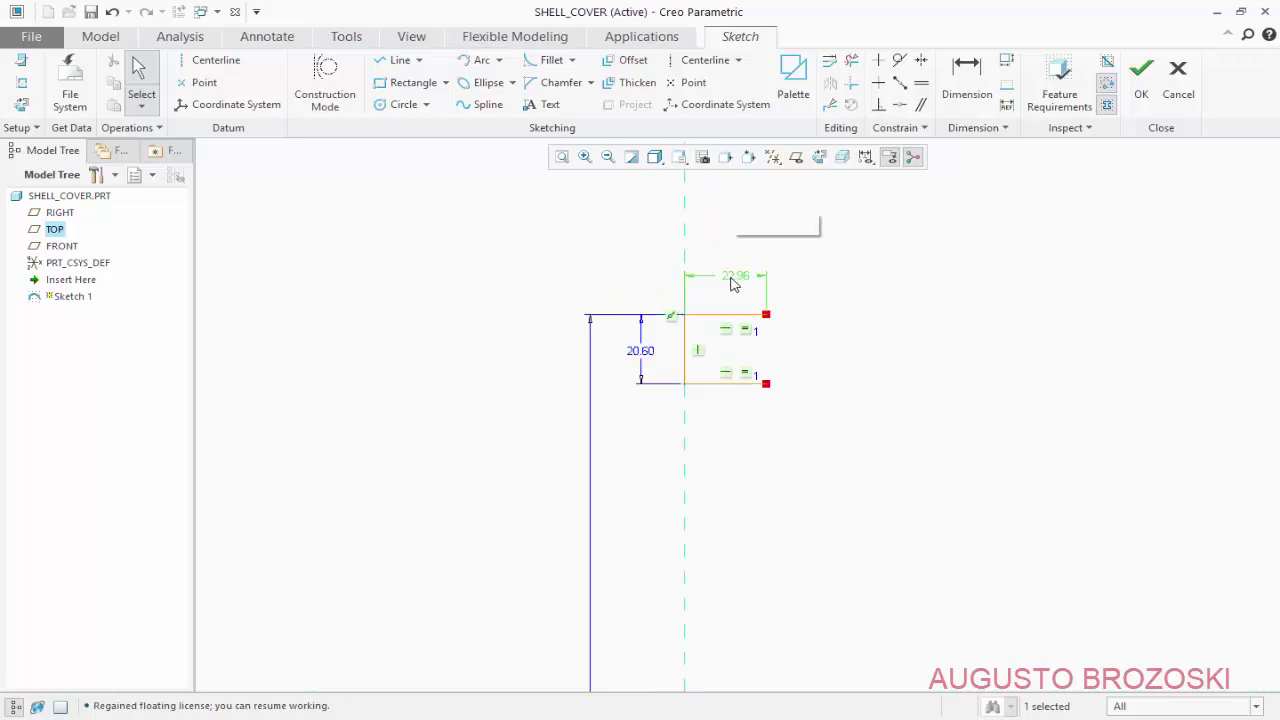
{"action": "type", "text": "4."}
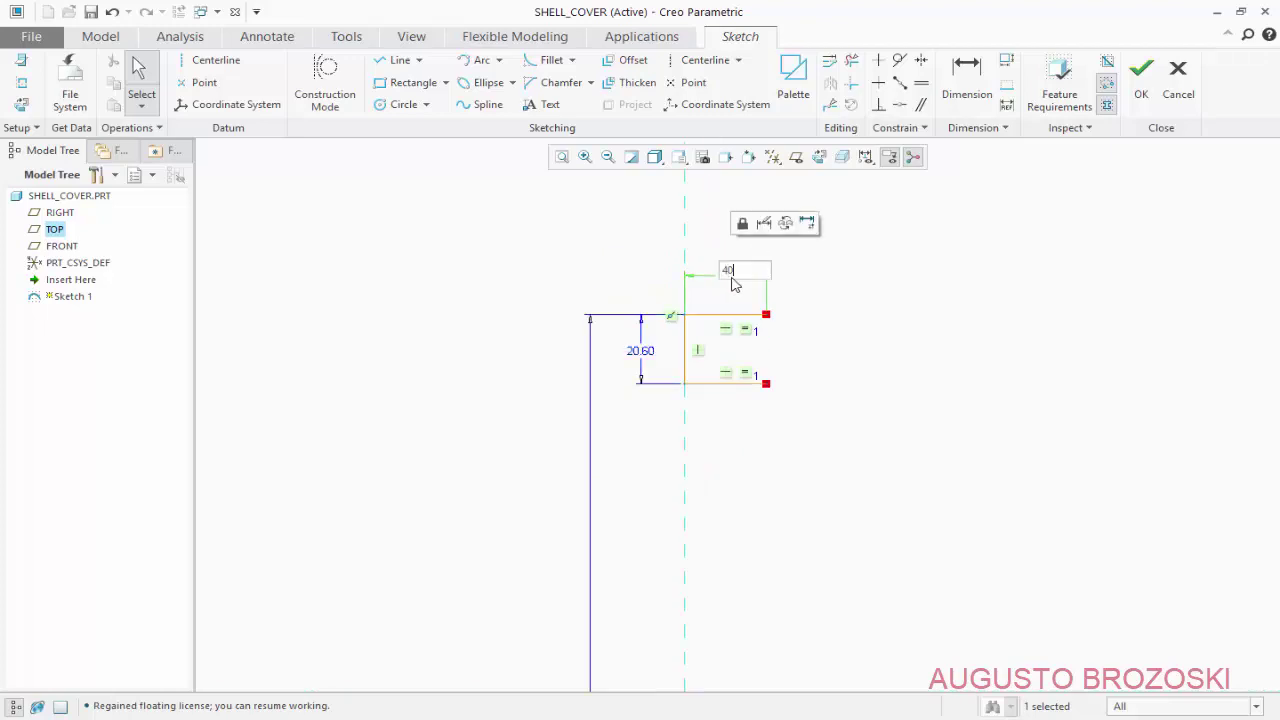
{"action": "type", "text": "0"}
{"action": "key", "text": "Return"}
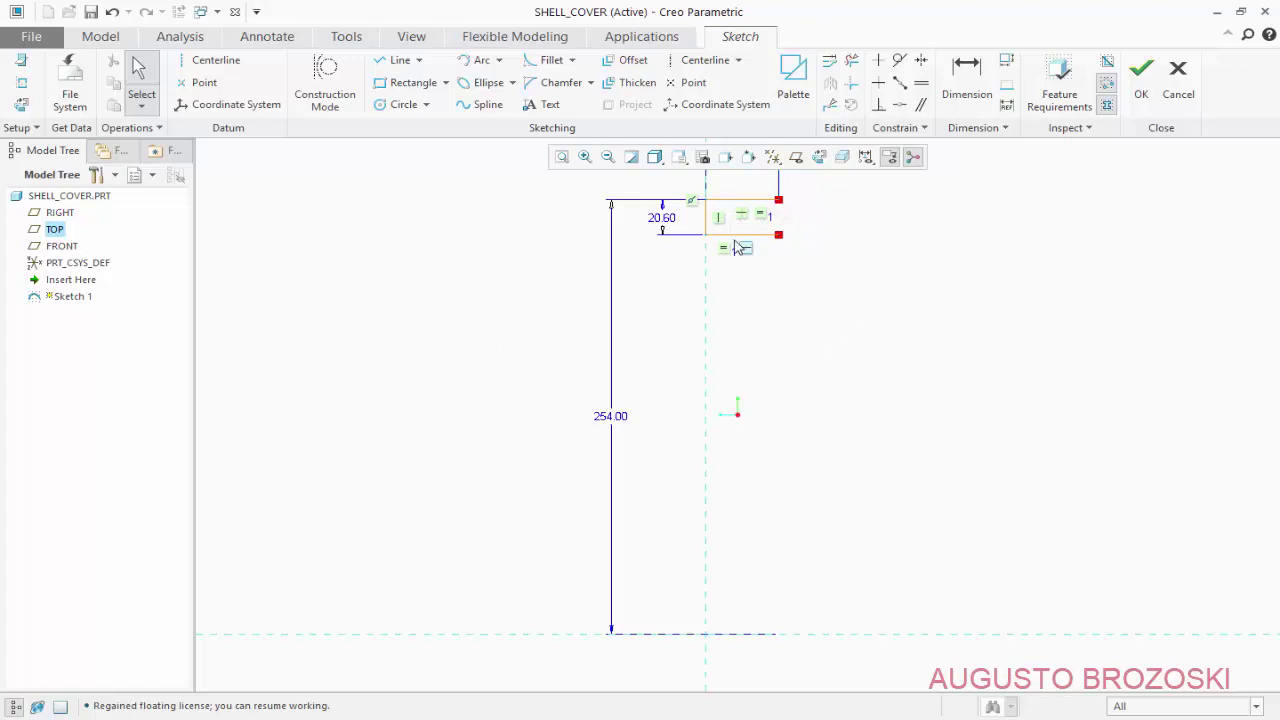
{"action": "scroll", "coordinate": [650, 358], "scroll_direction": "down", "scroll_amount": 1}
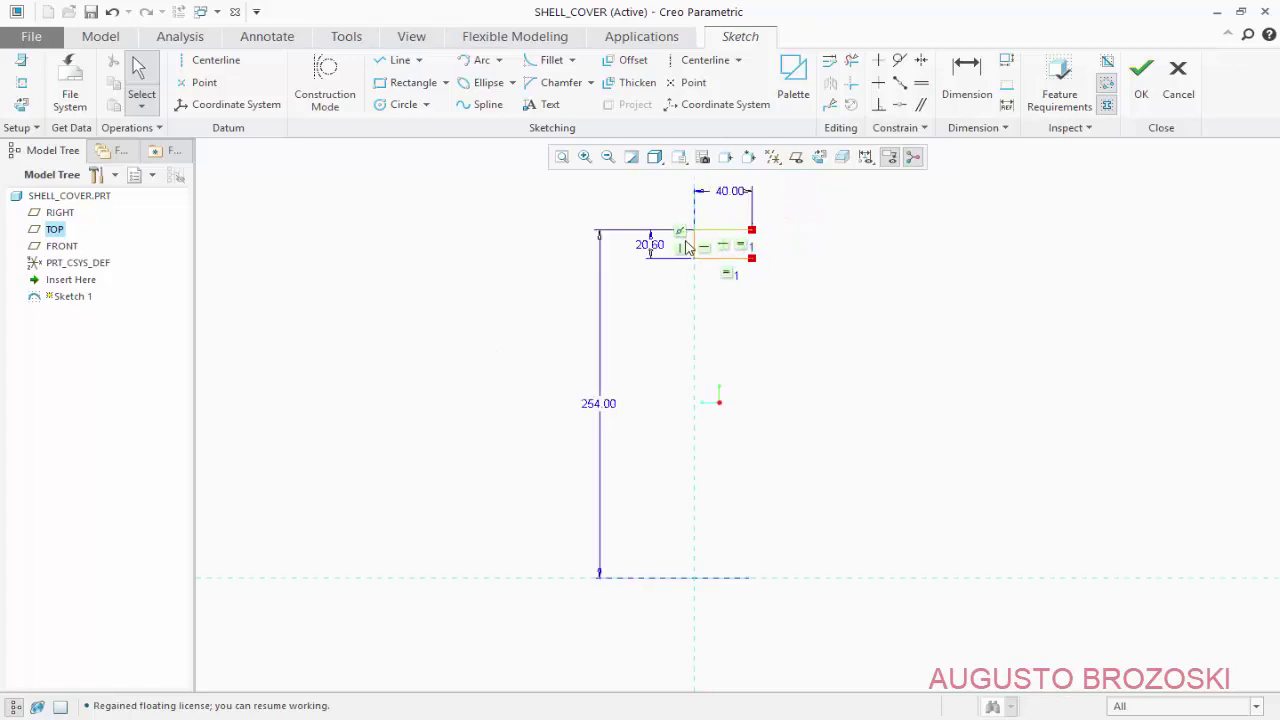
Check section G-G in the PDF, then sketch a circle about 44 in diameter directly below the lower line's right end, passing through that endpoint
{"action": "key", "text": "alt+Tab"}
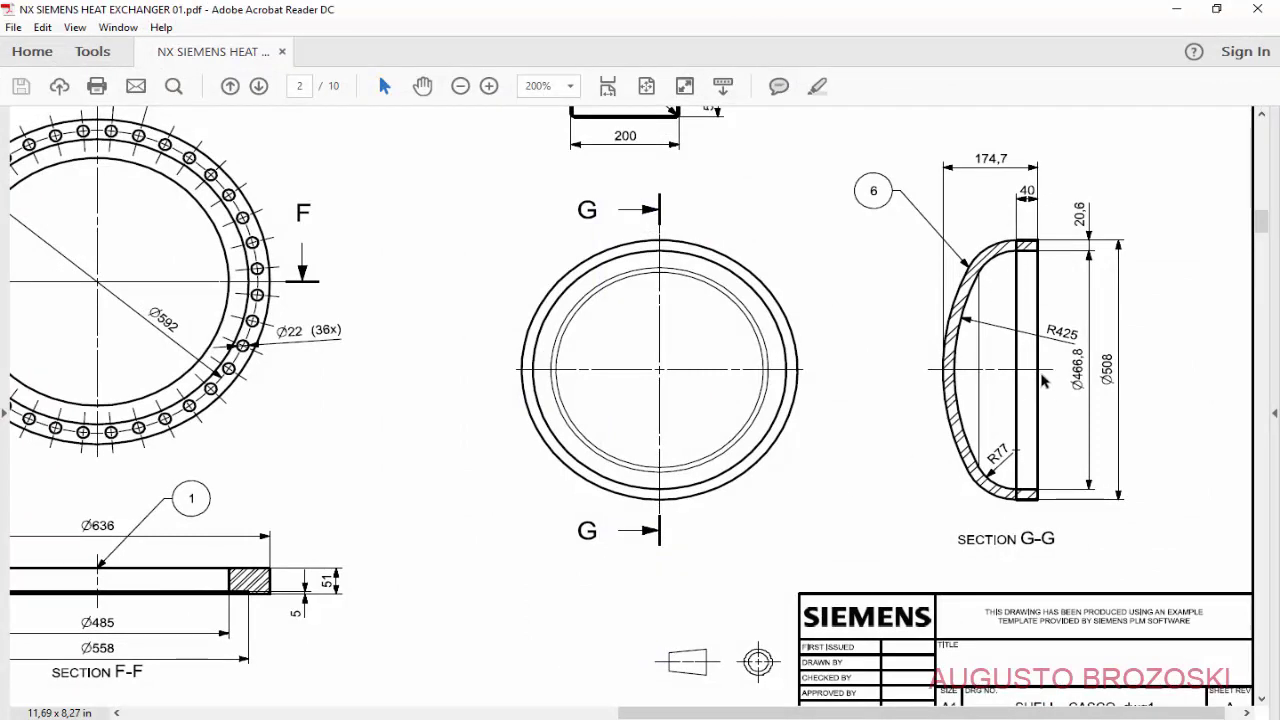
{"action": "left_click", "coordinate": [1176, 9]}
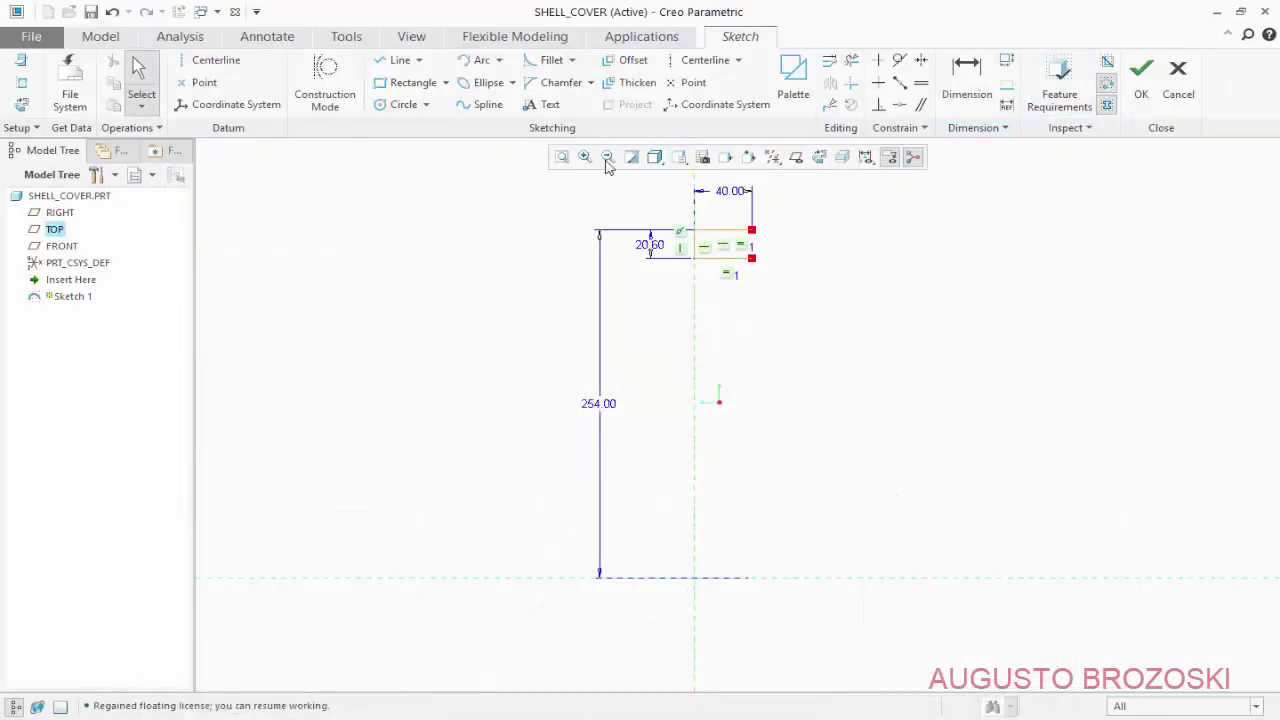
{"action": "left_click", "coordinate": [396, 105]}
{"action": "scroll", "coordinate": [760, 238], "scroll_direction": "down", "scroll_amount": 5}
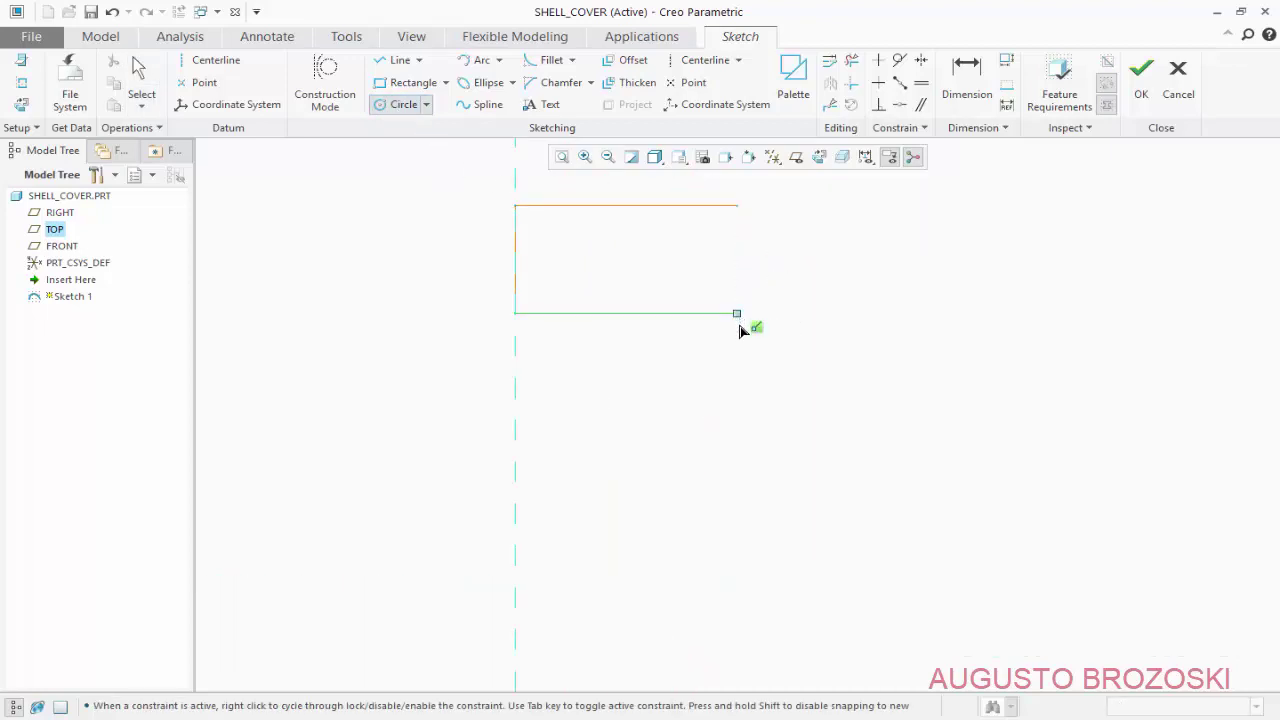
{"action": "left_click", "coordinate": [737, 428]}
{"action": "left_click", "coordinate": [738, 322]}
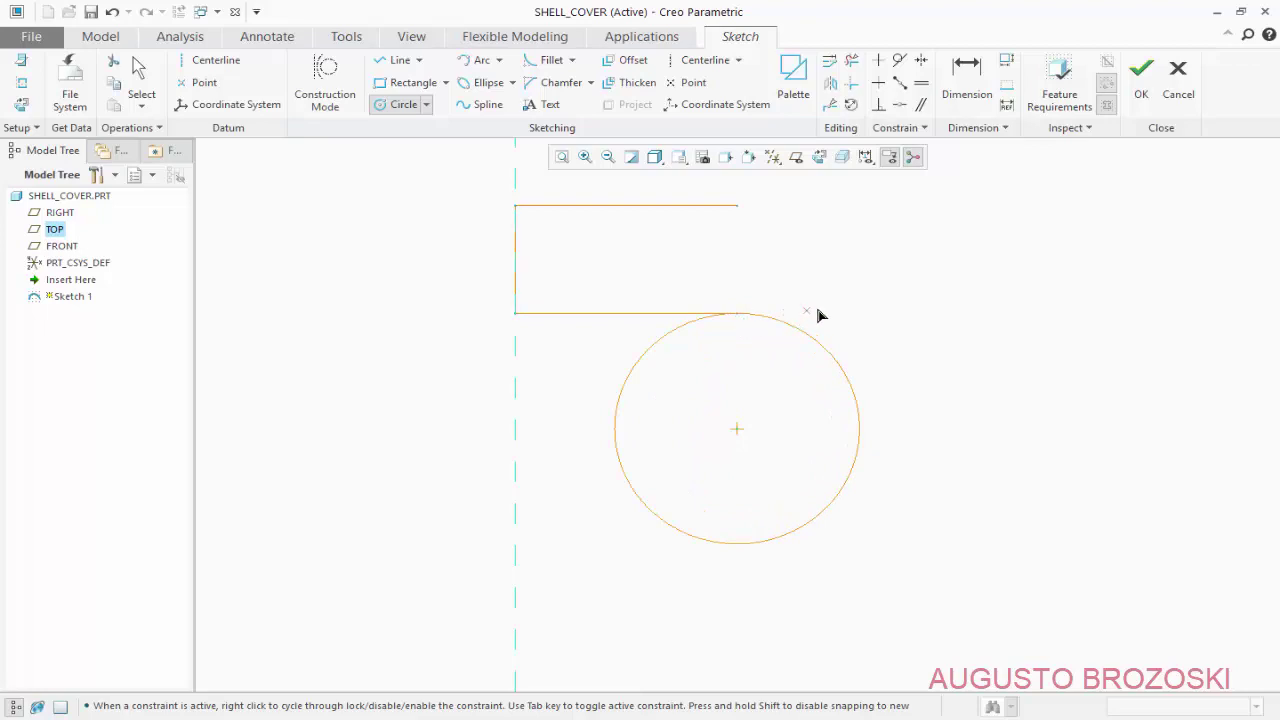
Sketch a large circle of about 374 radius centred on the horizontal axis, tangent to the small circle, and move the small circle's diameter dimension aside
{"action": "scroll", "coordinate": [814, 317], "scroll_direction": "down", "scroll_amount": 6}
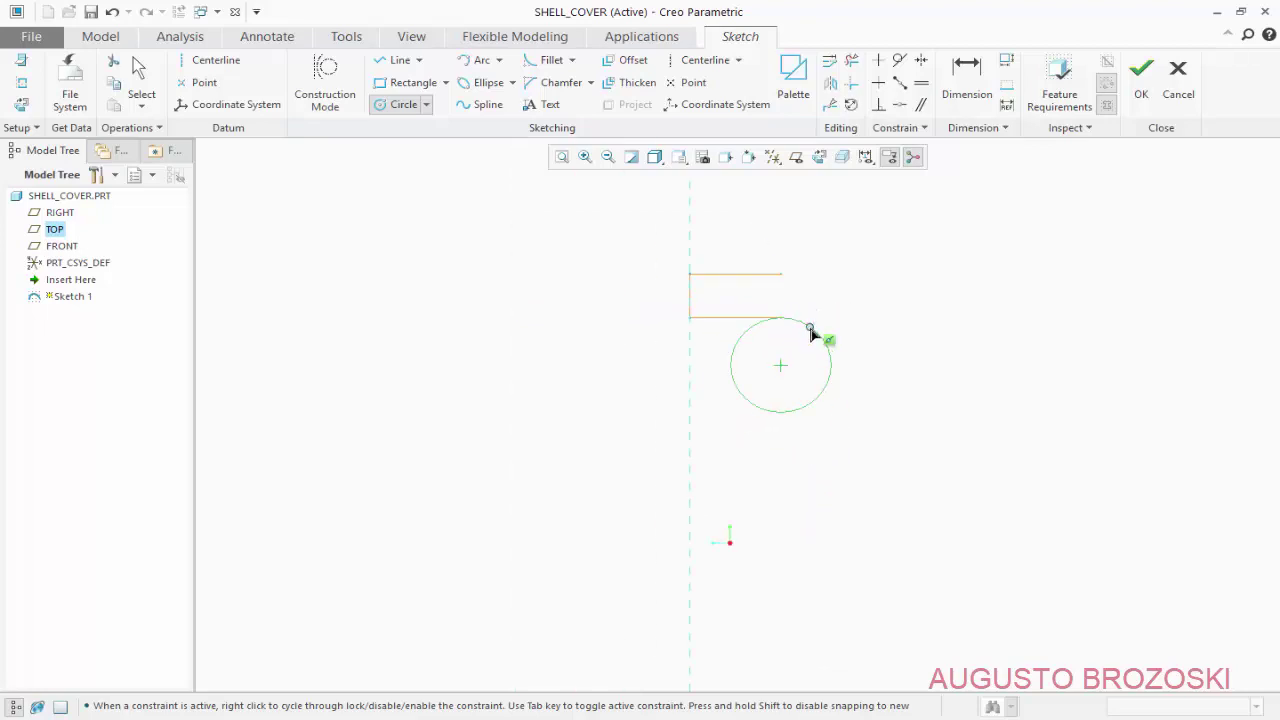
{"action": "scroll", "coordinate": [783, 388], "scroll_direction": "down", "scroll_amount": 3}
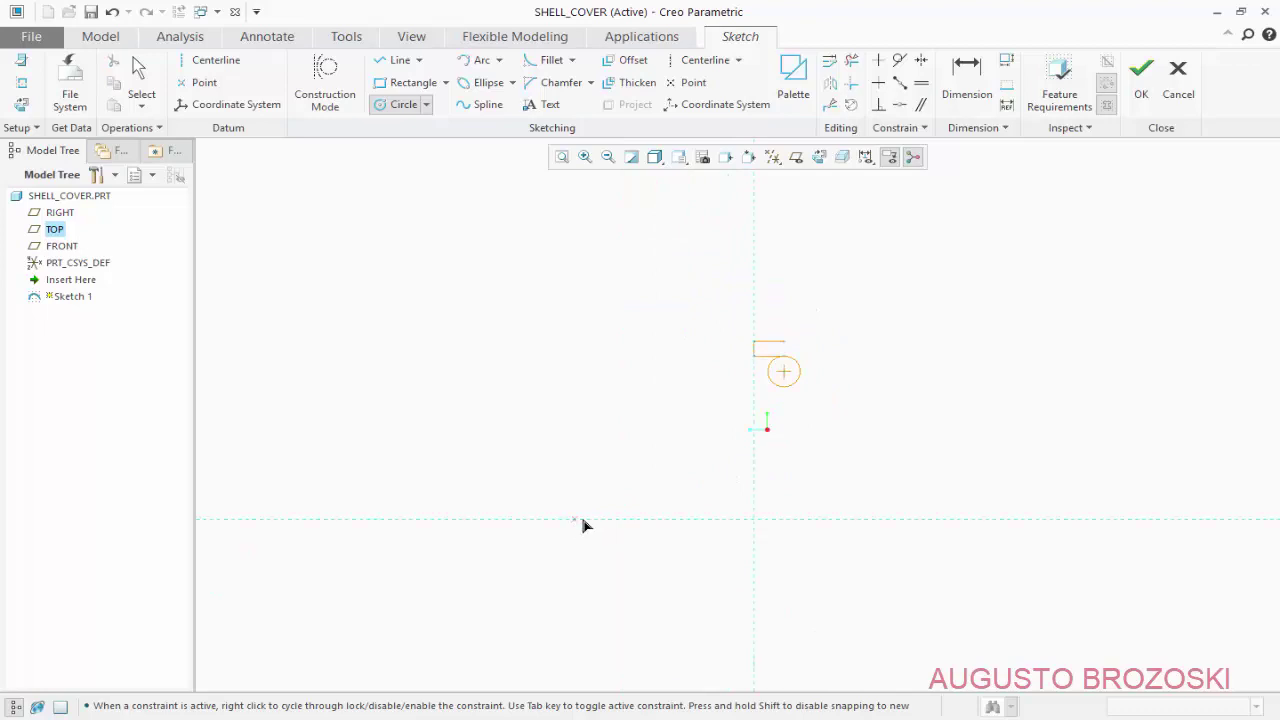
{"action": "left_click", "coordinate": [514, 519]}
{"action": "scroll", "coordinate": [805, 370], "scroll_direction": "up", "scroll_amount": 5}
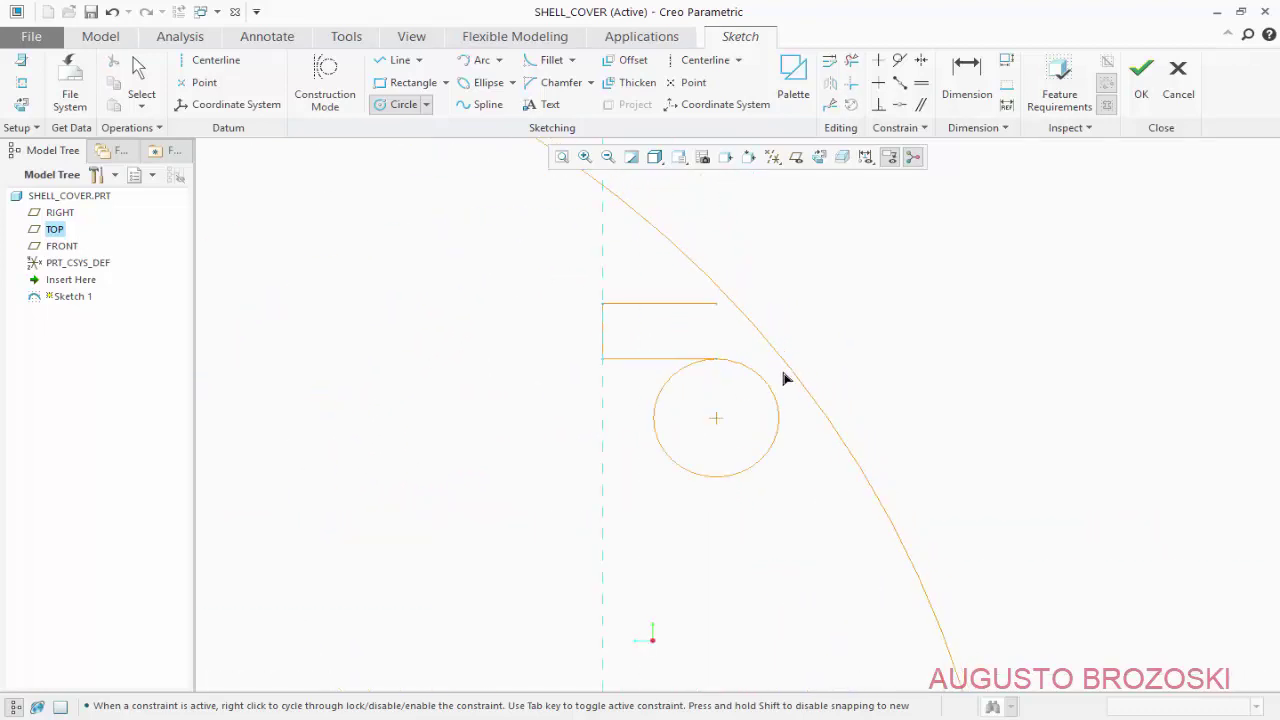
{"action": "left_click", "coordinate": [835, 343]}
{"action": "middle_click", "coordinate": [835, 343]}
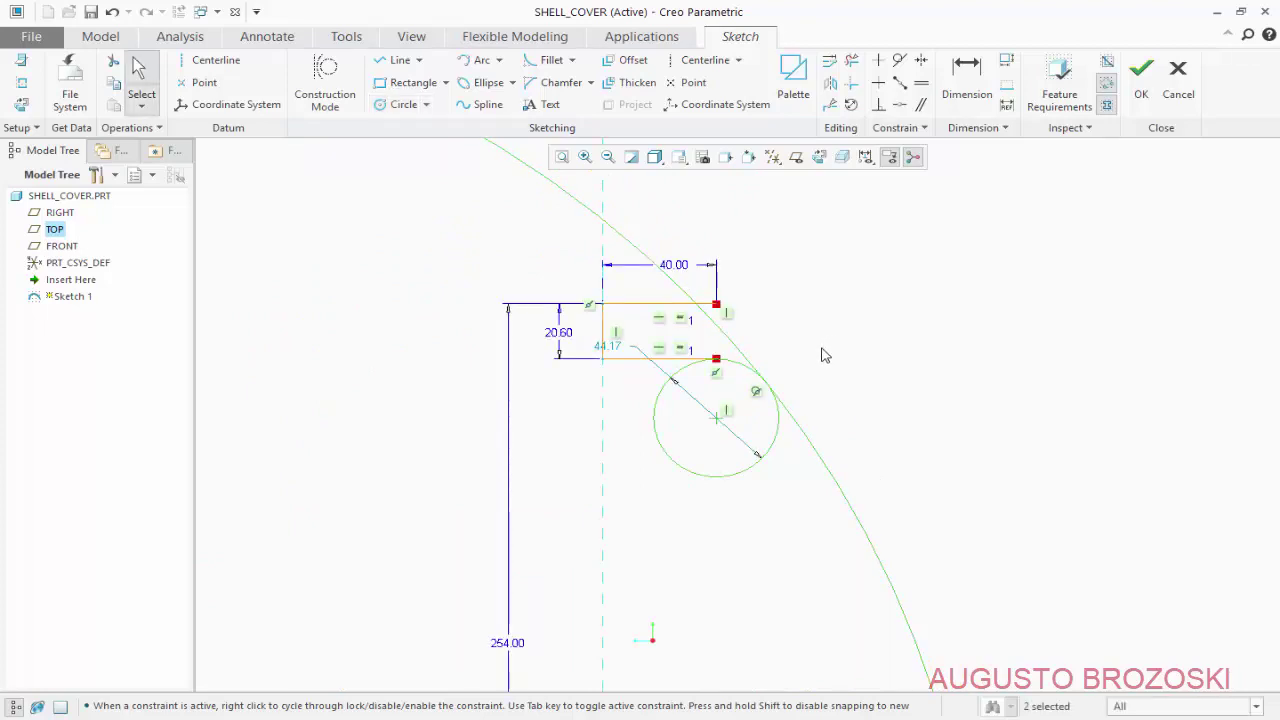
{"action": "left_click_drag", "start_coordinate": [617, 353], "coordinate": [697, 523]}
Trim the large circle down to the arc above the horizontal axis and right of the vertical axis
{"action": "scroll", "coordinate": [678, 447], "scroll_direction": "up", "scroll_amount": 6}
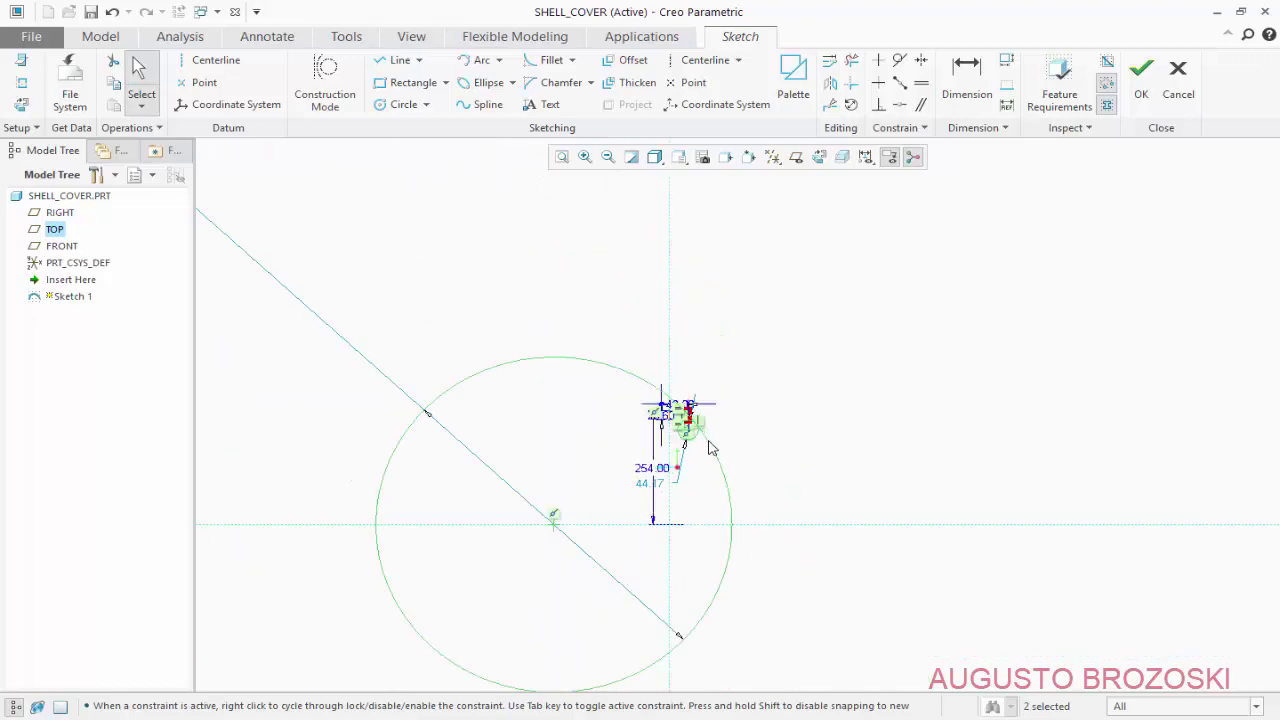
{"action": "scroll", "coordinate": [614, 494], "scroll_direction": "down", "scroll_amount": 2}
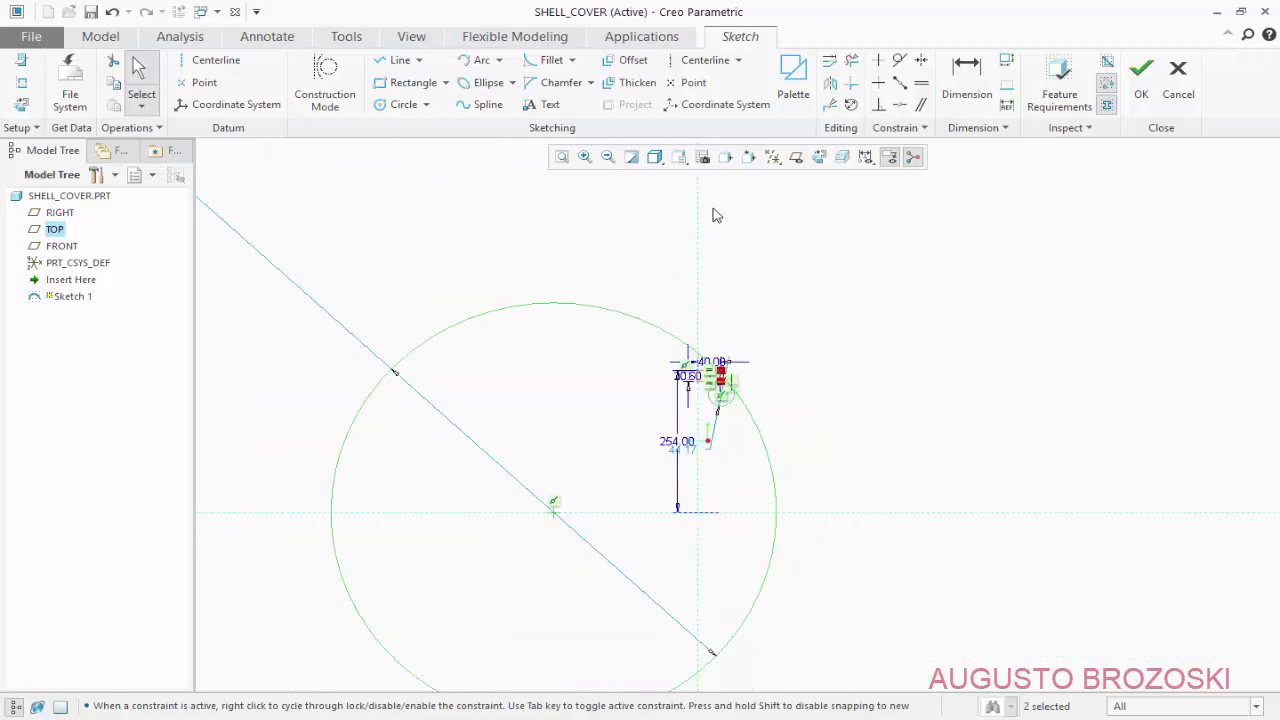
{"action": "left_click", "coordinate": [851, 63]}
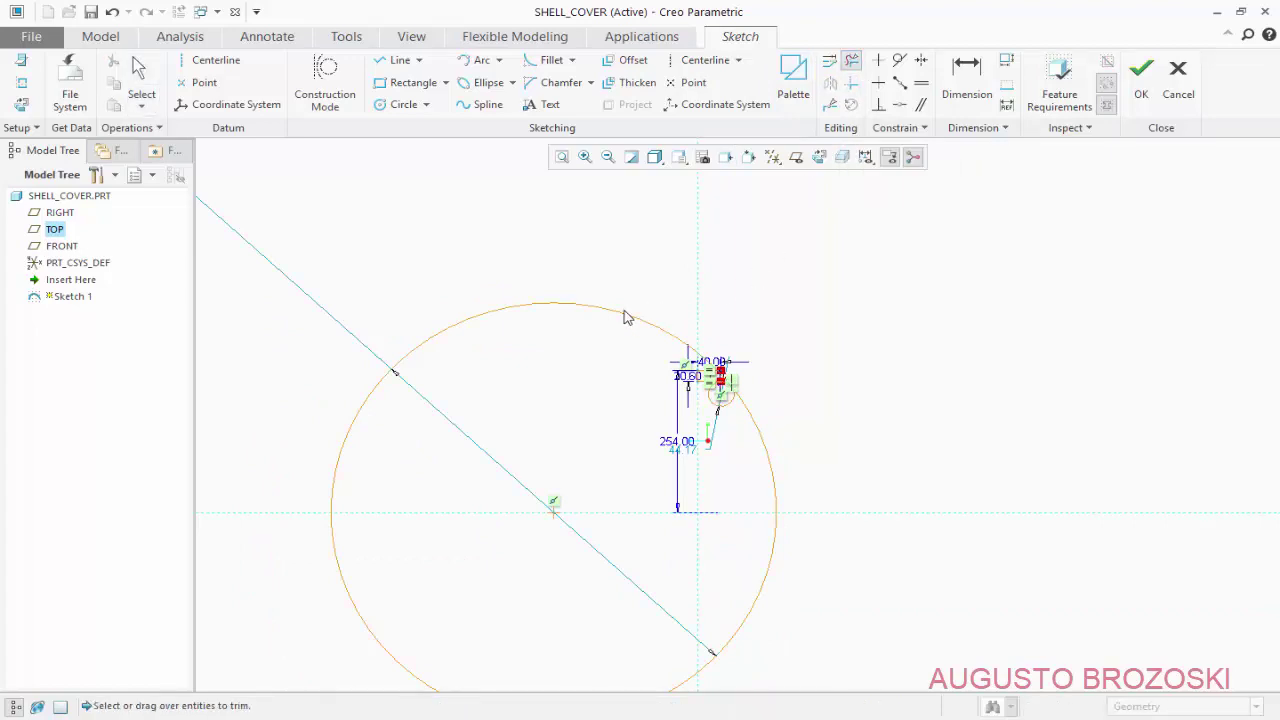
{"action": "left_click_drag", "start_coordinate": [626, 314], "coordinate": [594, 362]}
{"action": "left_click_drag", "start_coordinate": [432, 546], "coordinate": [332, 612]}
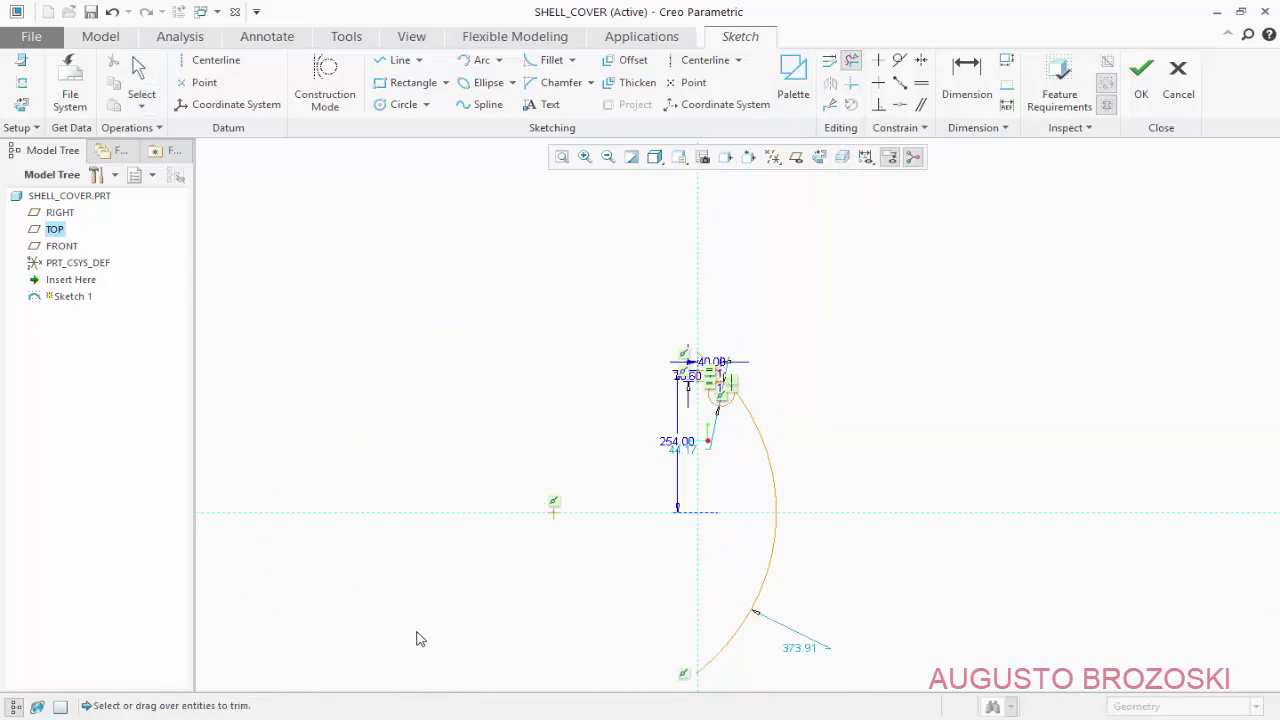
{"action": "left_click_drag", "start_coordinate": [765, 571], "coordinate": [728, 574]}
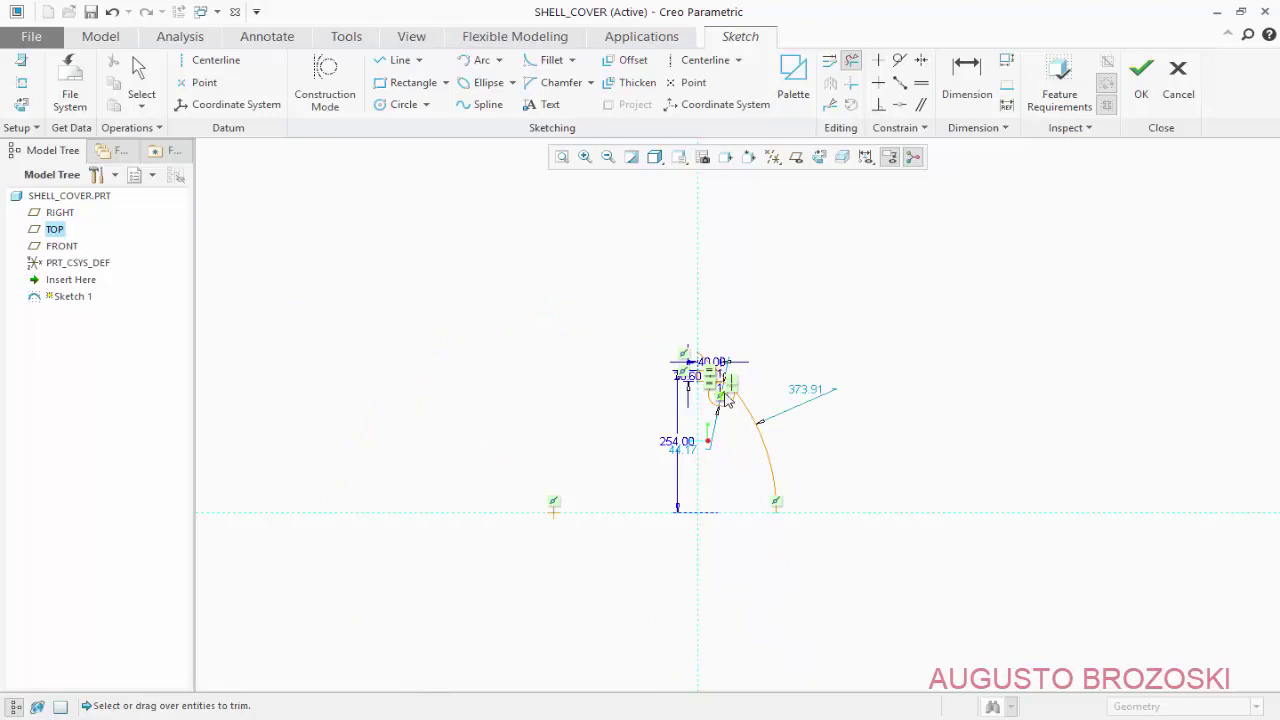
Trim the large arc beyond its tangent point and the small circle's lower portion, leaving one continuous curve from the lower line
{"action": "scroll", "coordinate": [780, 534], "scroll_direction": "up", "scroll_amount": 3}
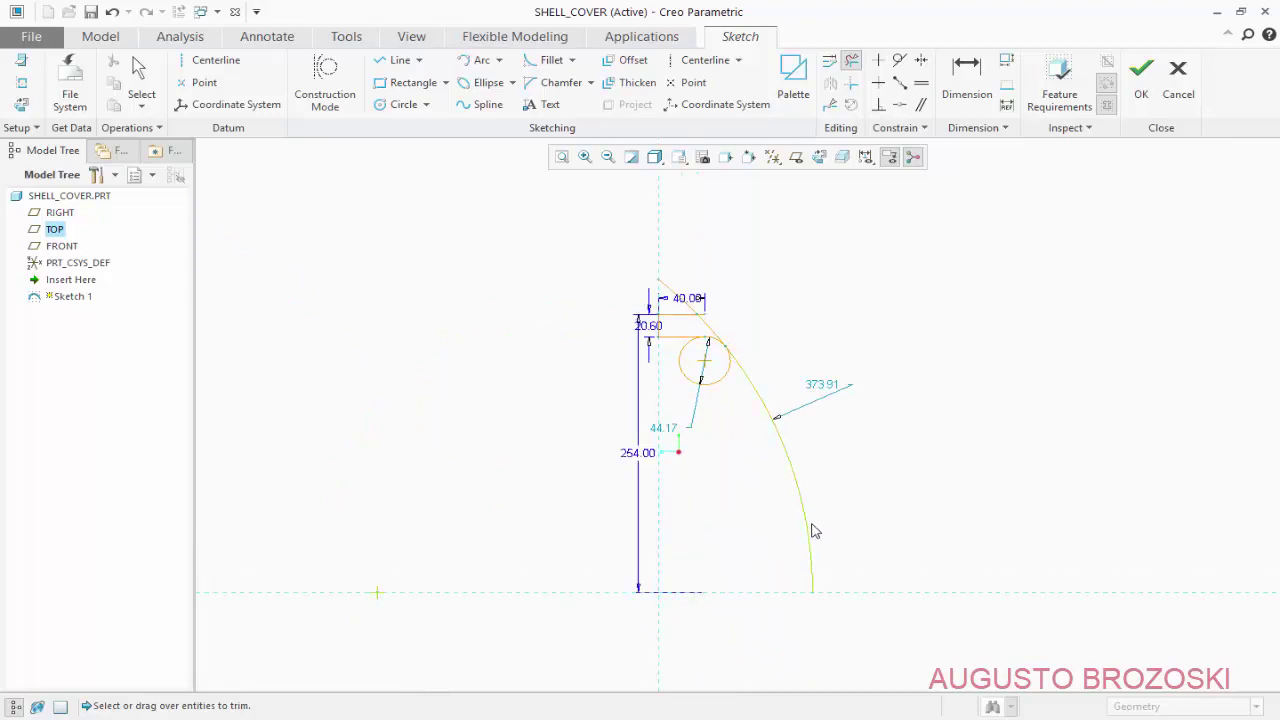
{"action": "scroll", "coordinate": [695, 312], "scroll_direction": "up", "scroll_amount": 3}
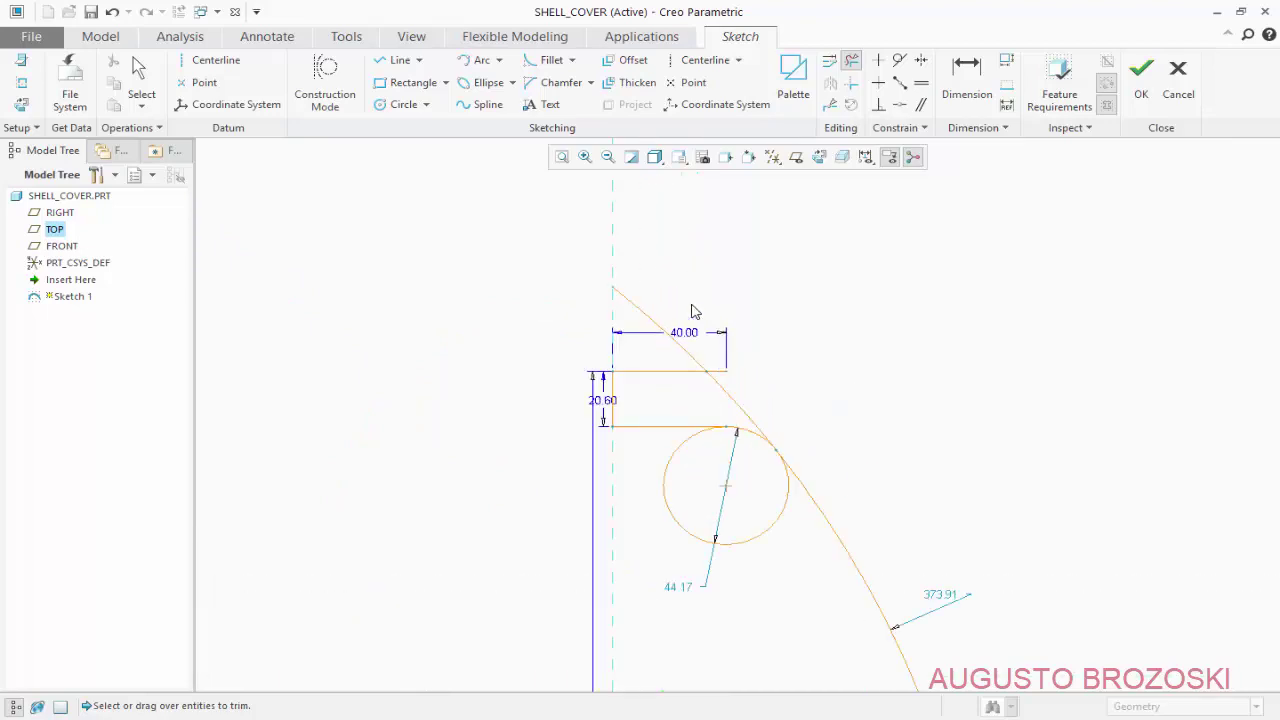
{"action": "left_click", "coordinate": [632, 305]}
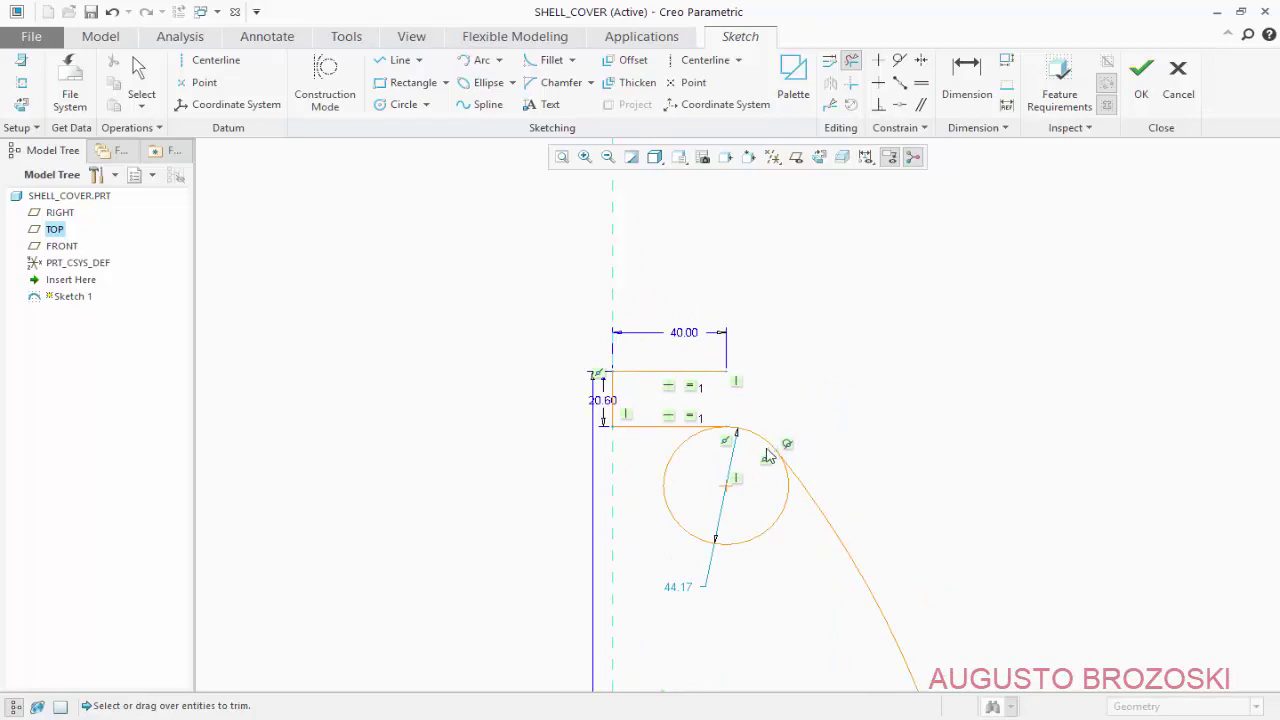
{"action": "left_click", "coordinate": [722, 546]}
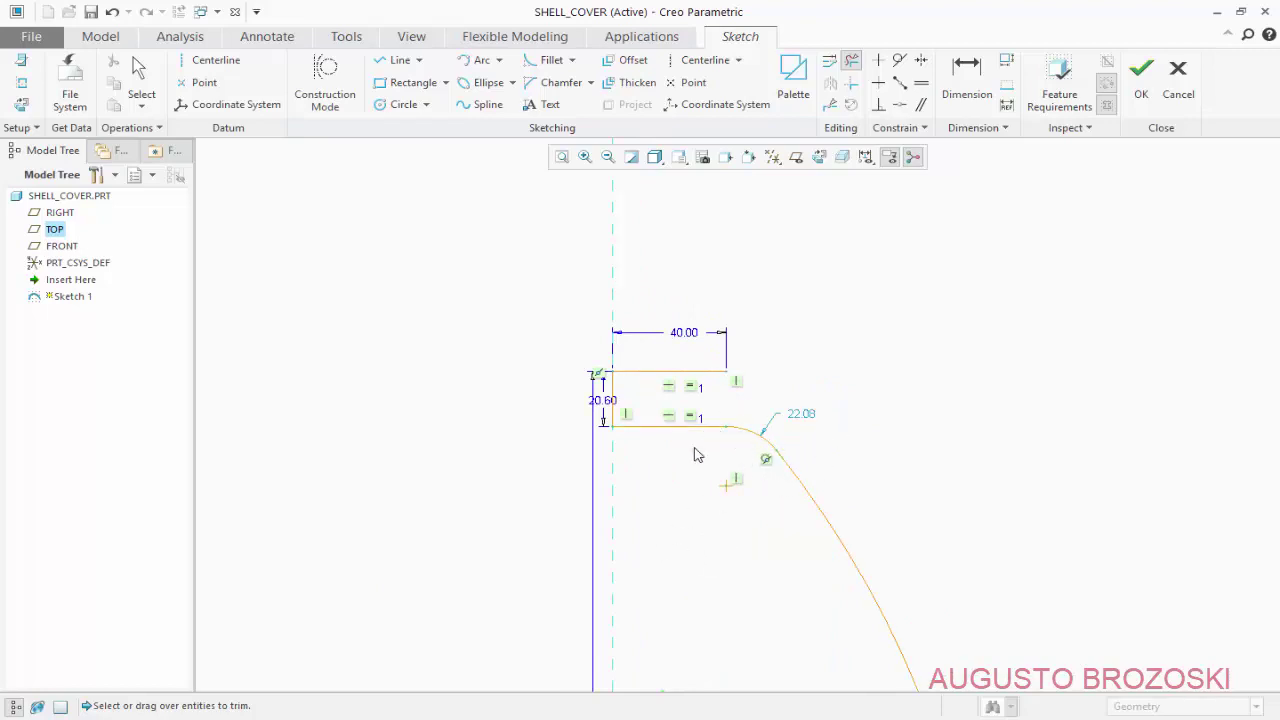
Check the corner radius in section G-G of the PDF and set the small arc's radius to 77
{"action": "middle_click", "coordinate": [788, 480]}
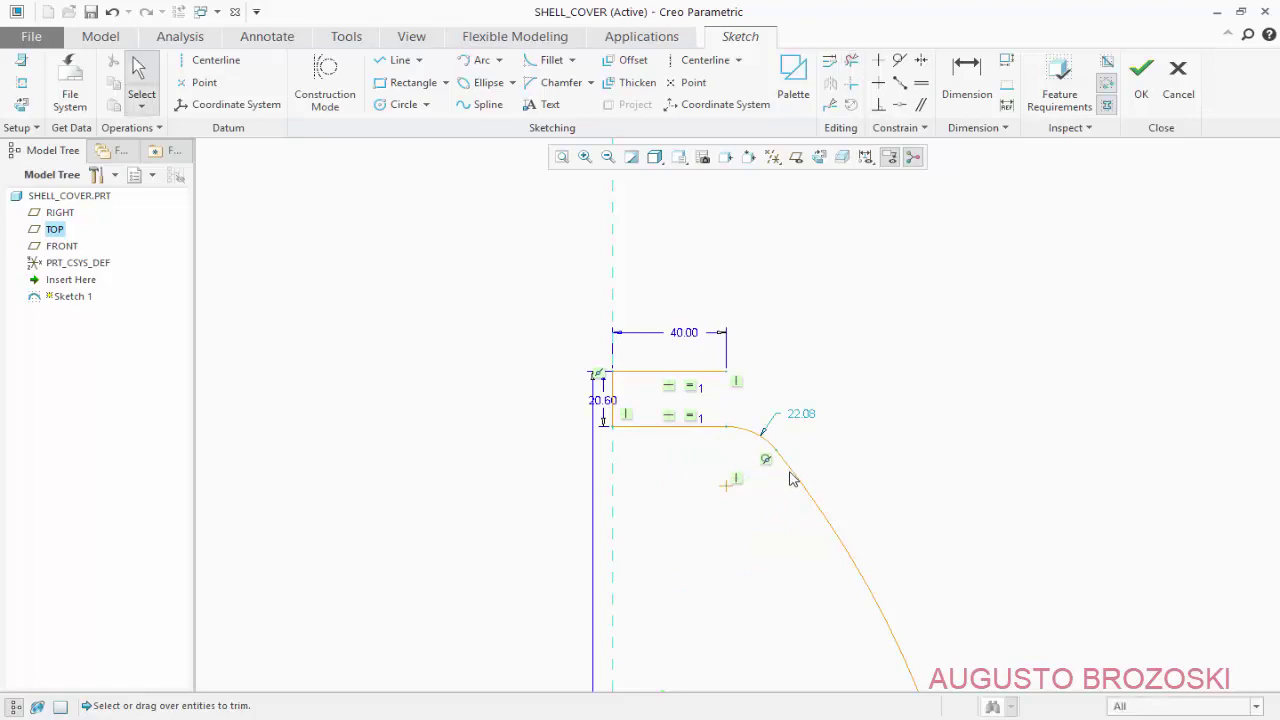
{"action": "double_click", "coordinate": [800, 414]}
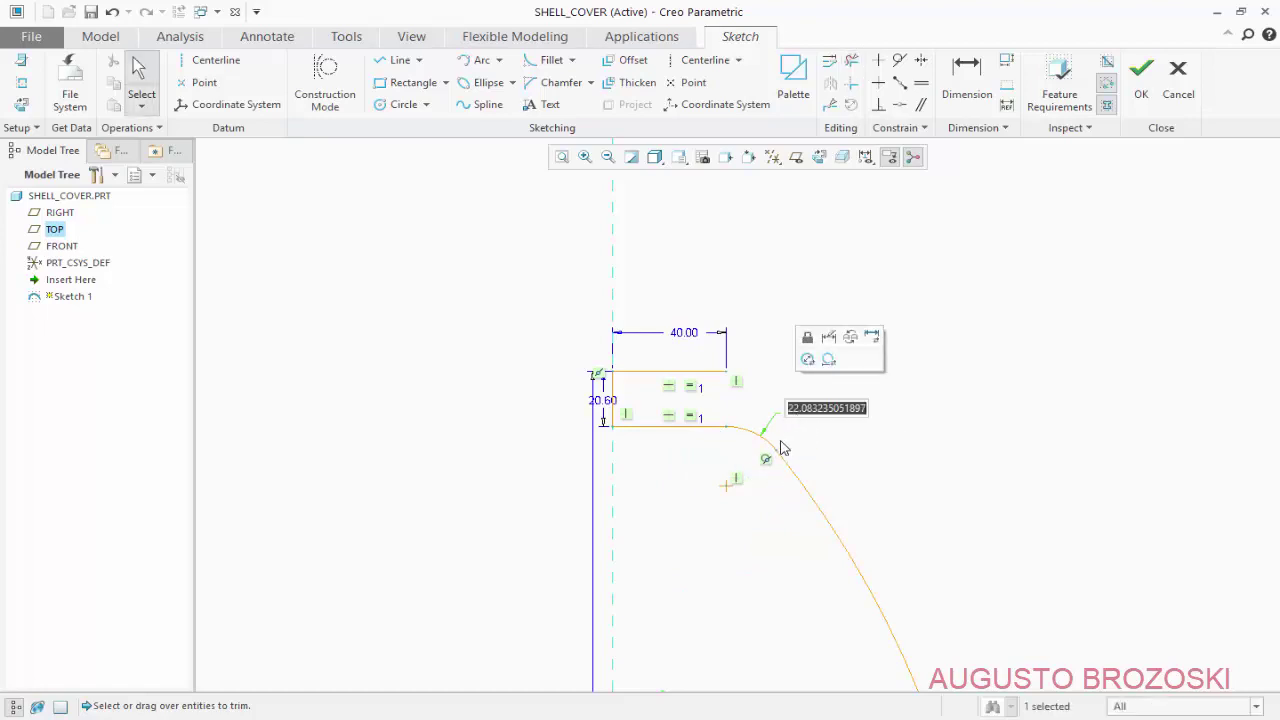
{"action": "key", "text": "alt+Tab"}
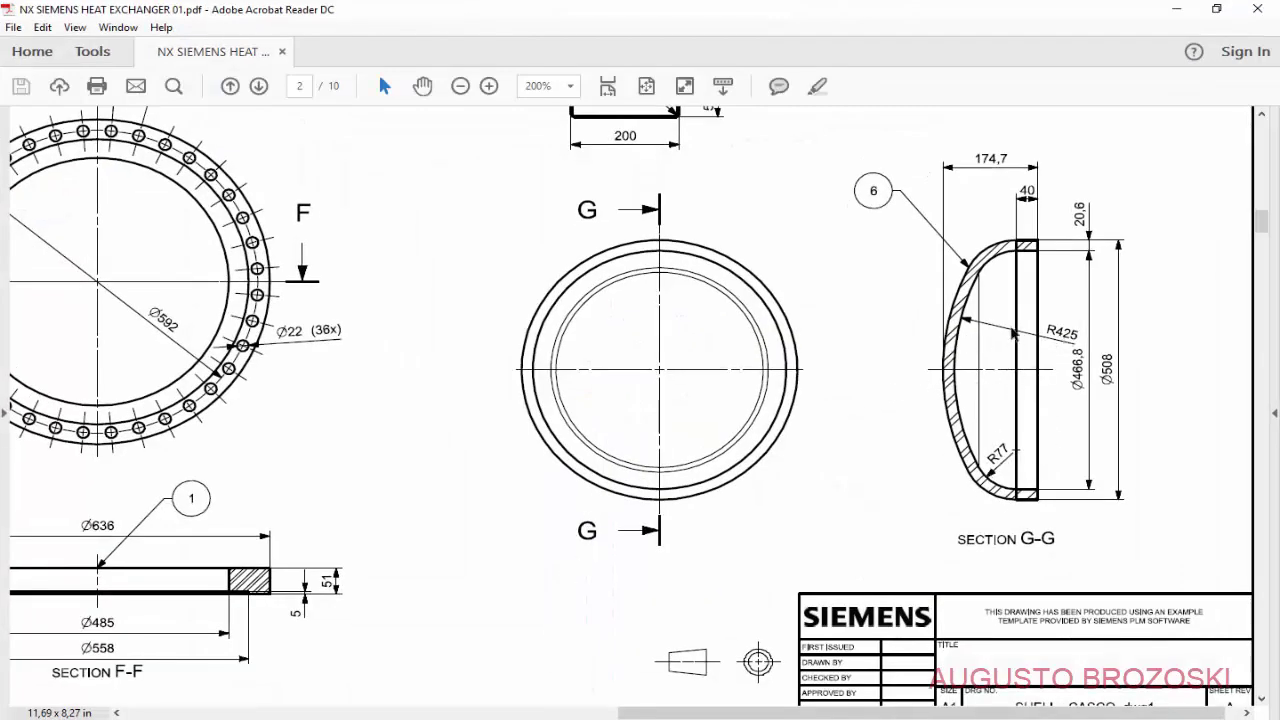
{"action": "left_click", "coordinate": [1163, 14]}
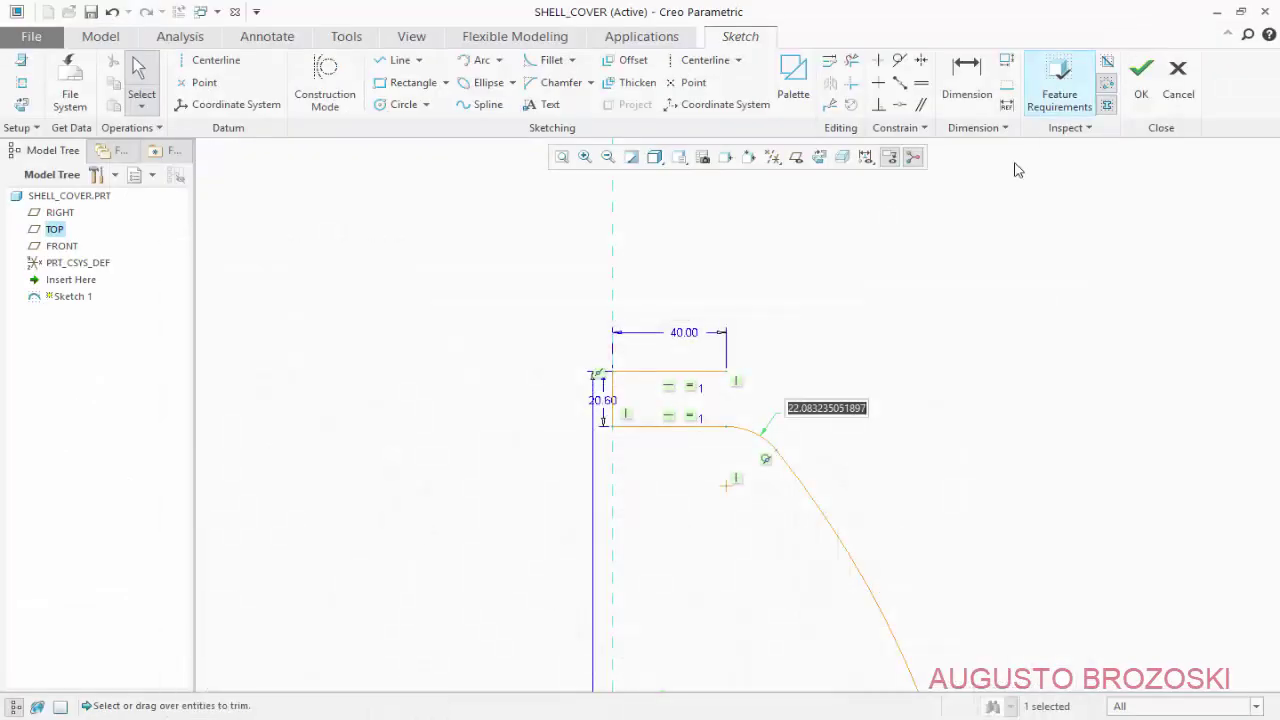
{"action": "type", "text": "77"}
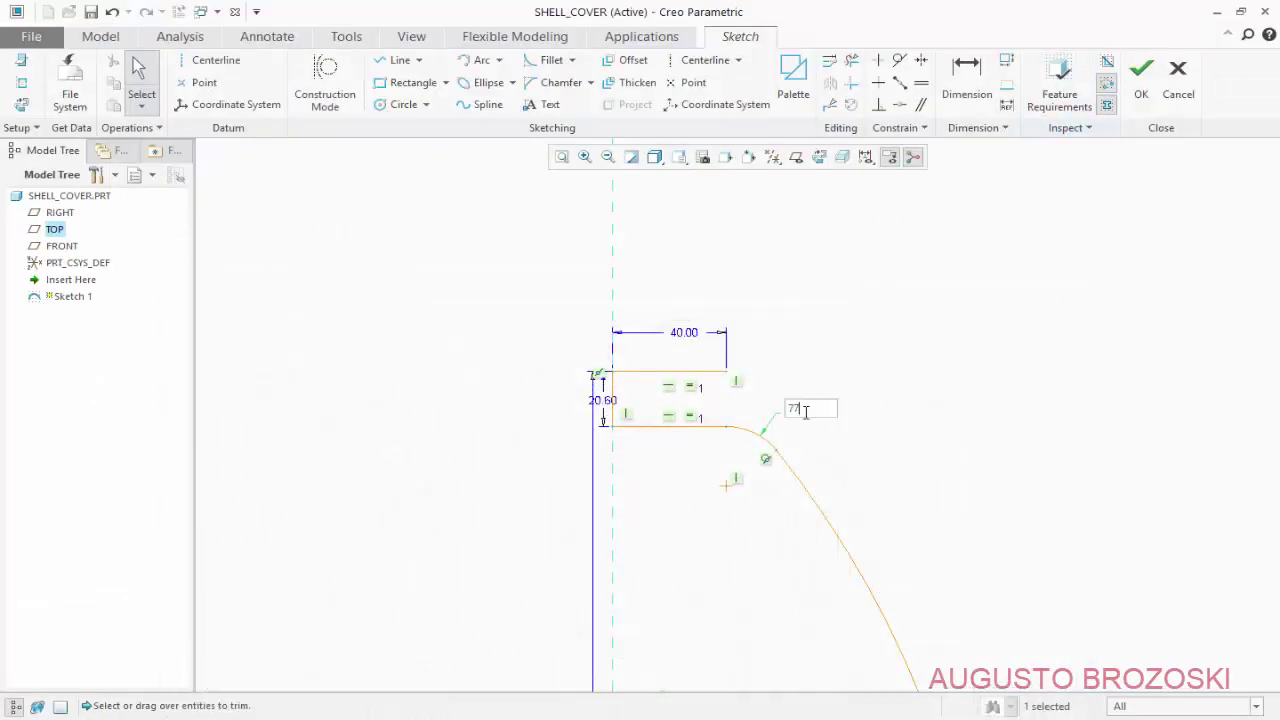
{"action": "key", "text": "Return"}
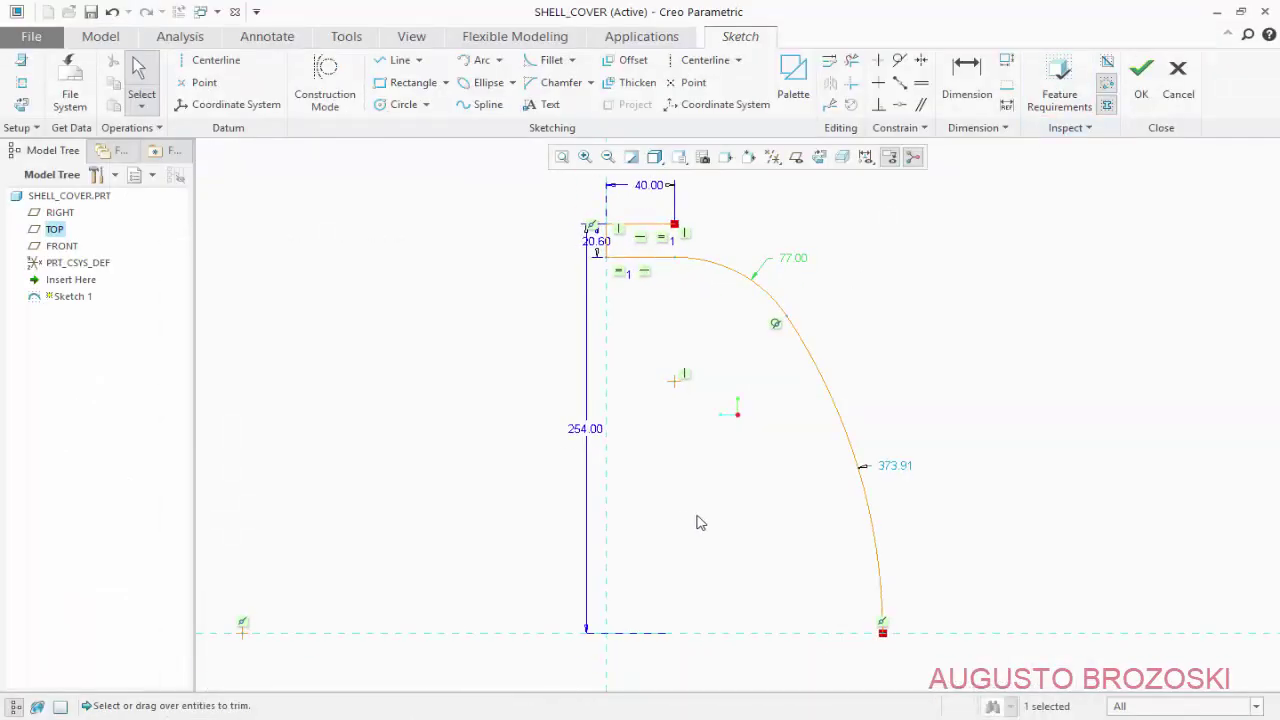
Set the large arc's radius to 425
{"action": "double_click", "coordinate": [895, 466]}
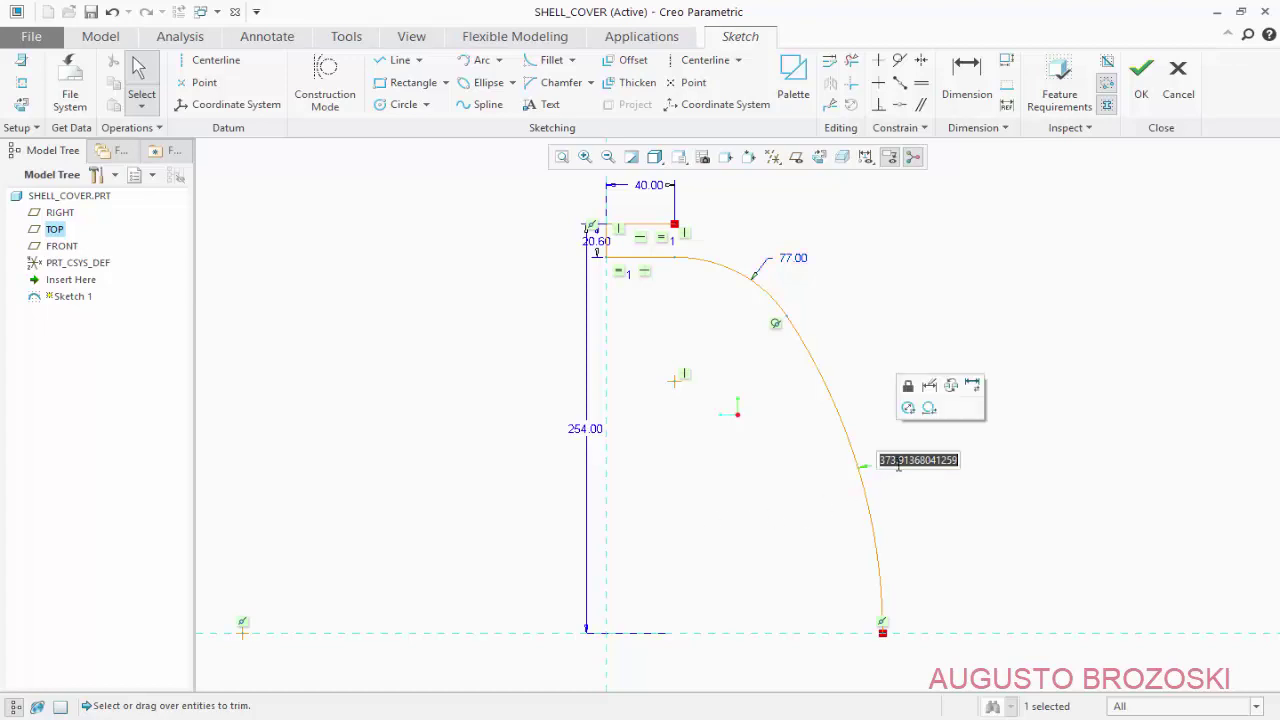
{"action": "type", "text": "4"}
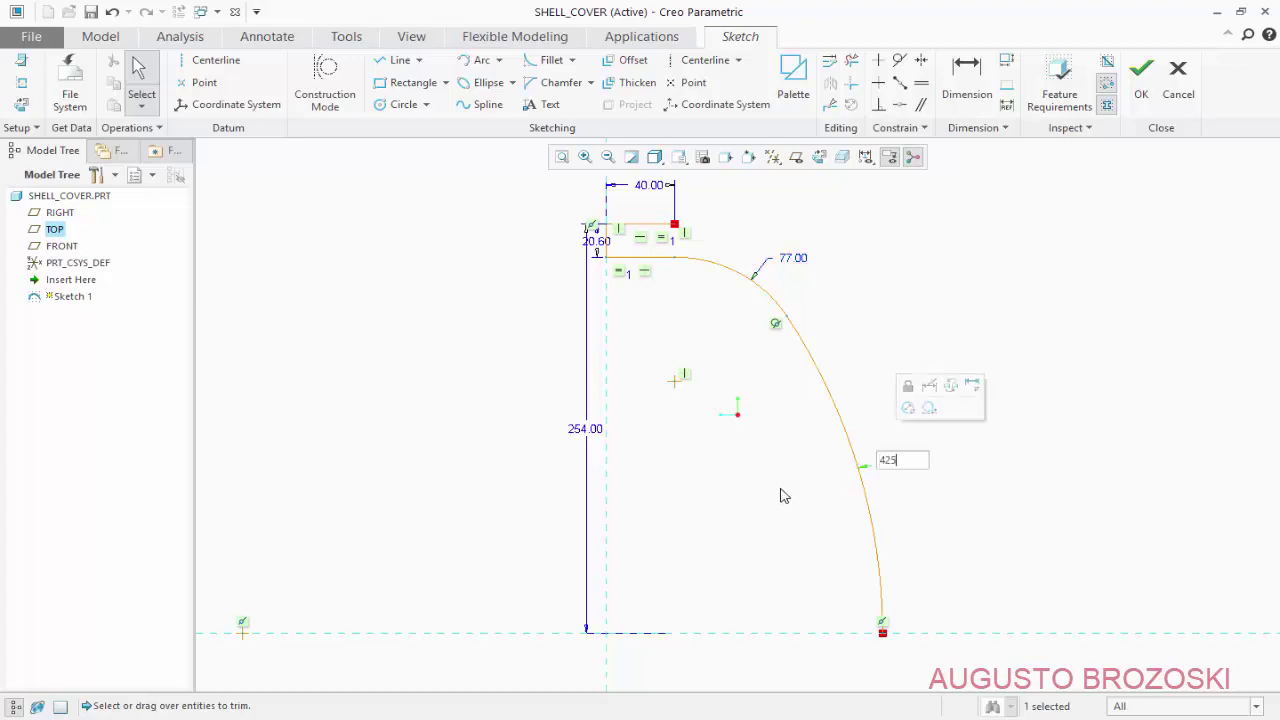
{"action": "type", "text": "25"}
{"action": "key", "text": "Return"}
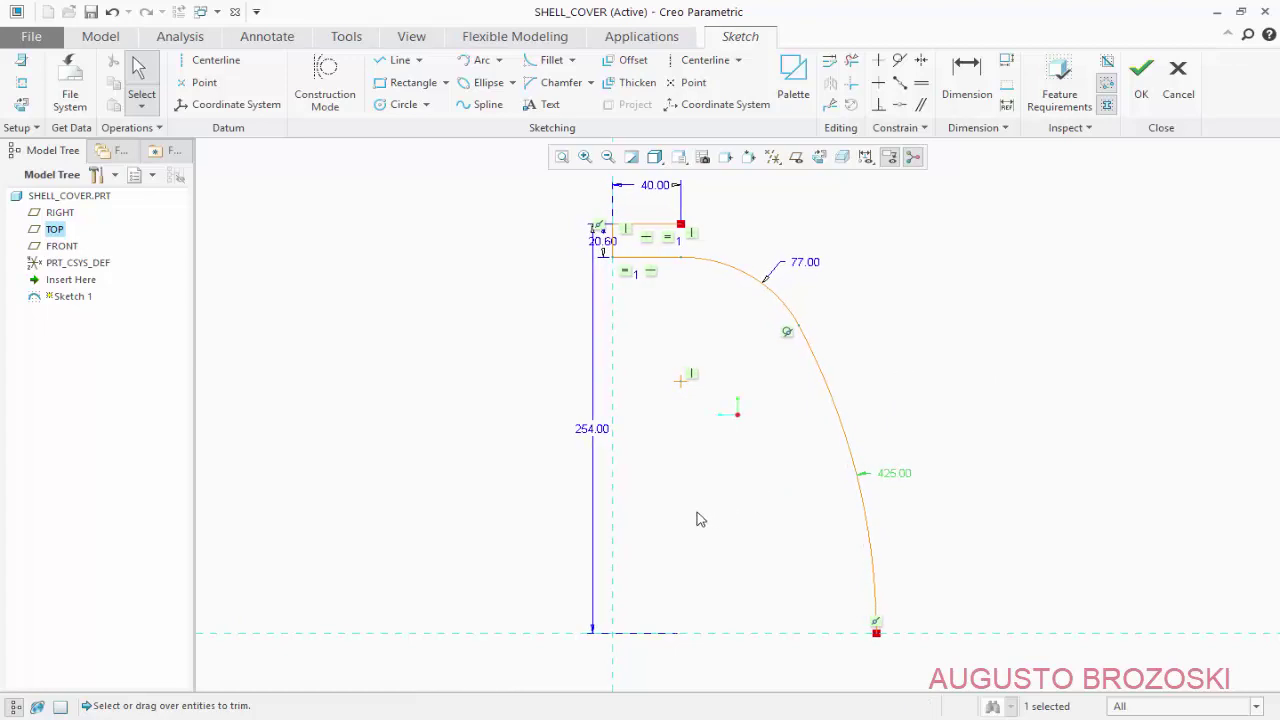
{"action": "left_click", "coordinate": [749, 469]}
Sketch a line along the horizontal axis outward from the large arc's lower end, equal in length to the short vertical line
{"action": "left_click", "coordinate": [398, 60]}
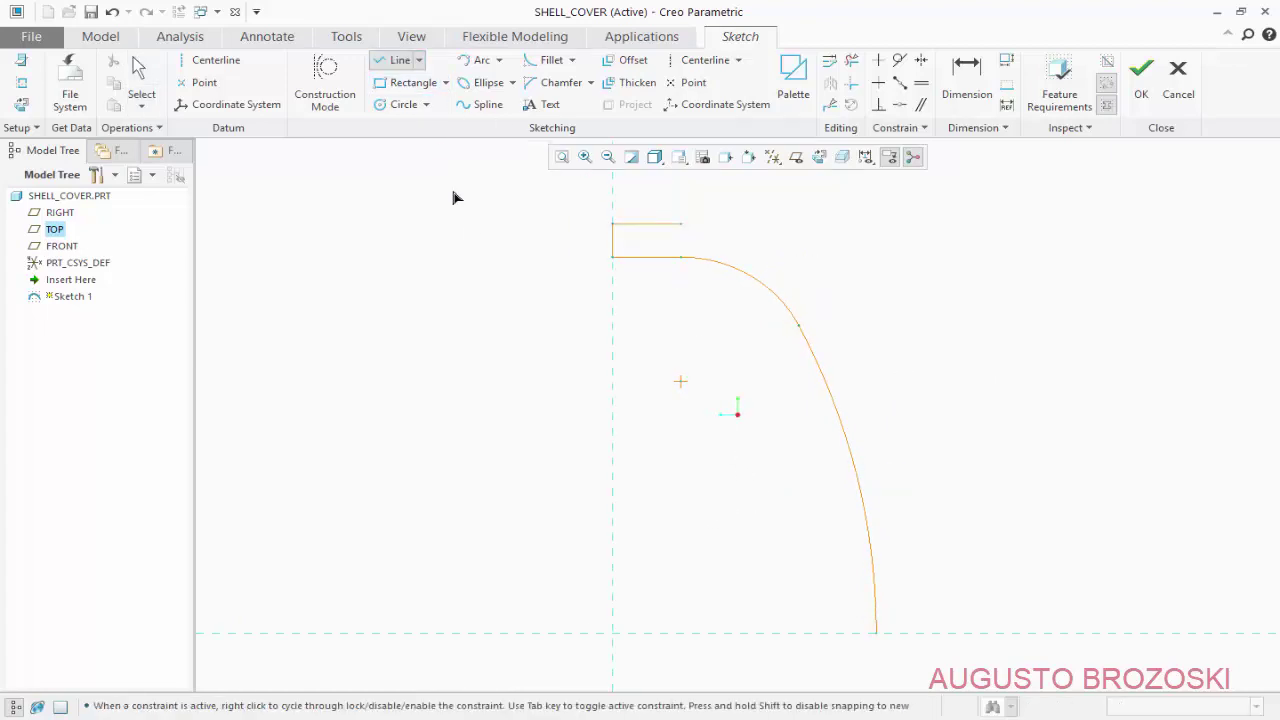
{"action": "left_click", "coordinate": [877, 633]}
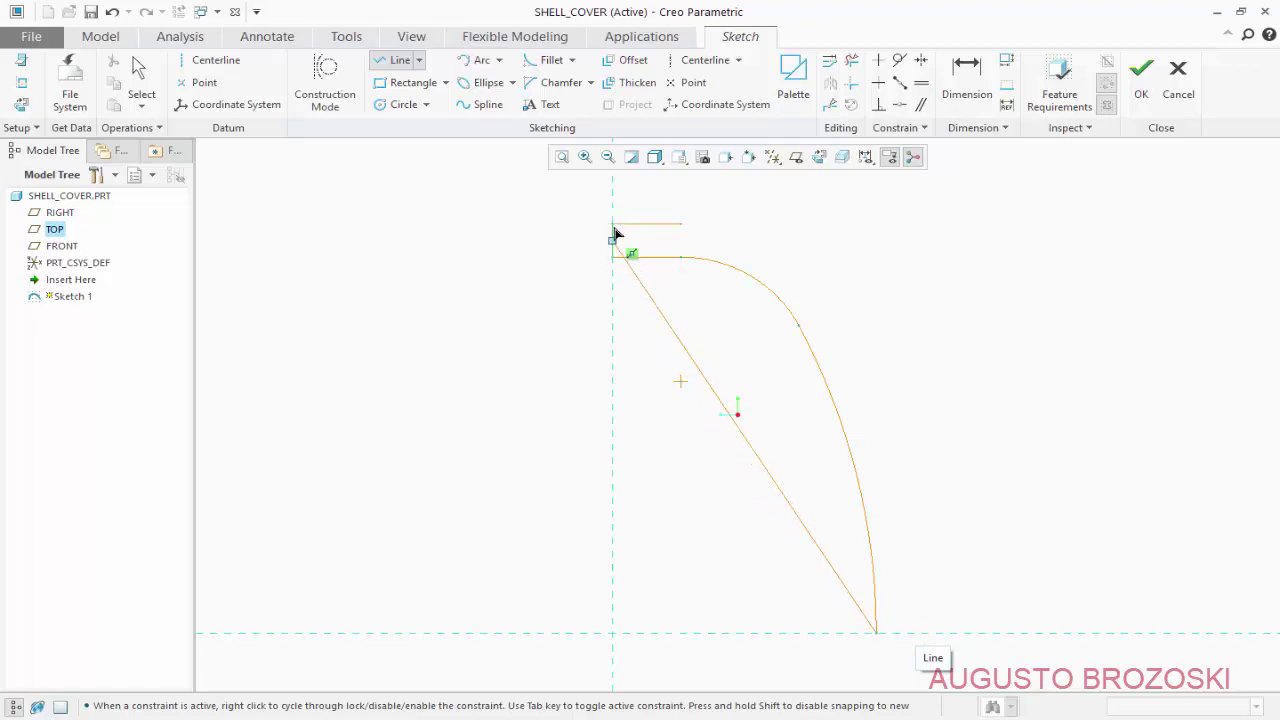
{"action": "left_click", "coordinate": [911, 634]}
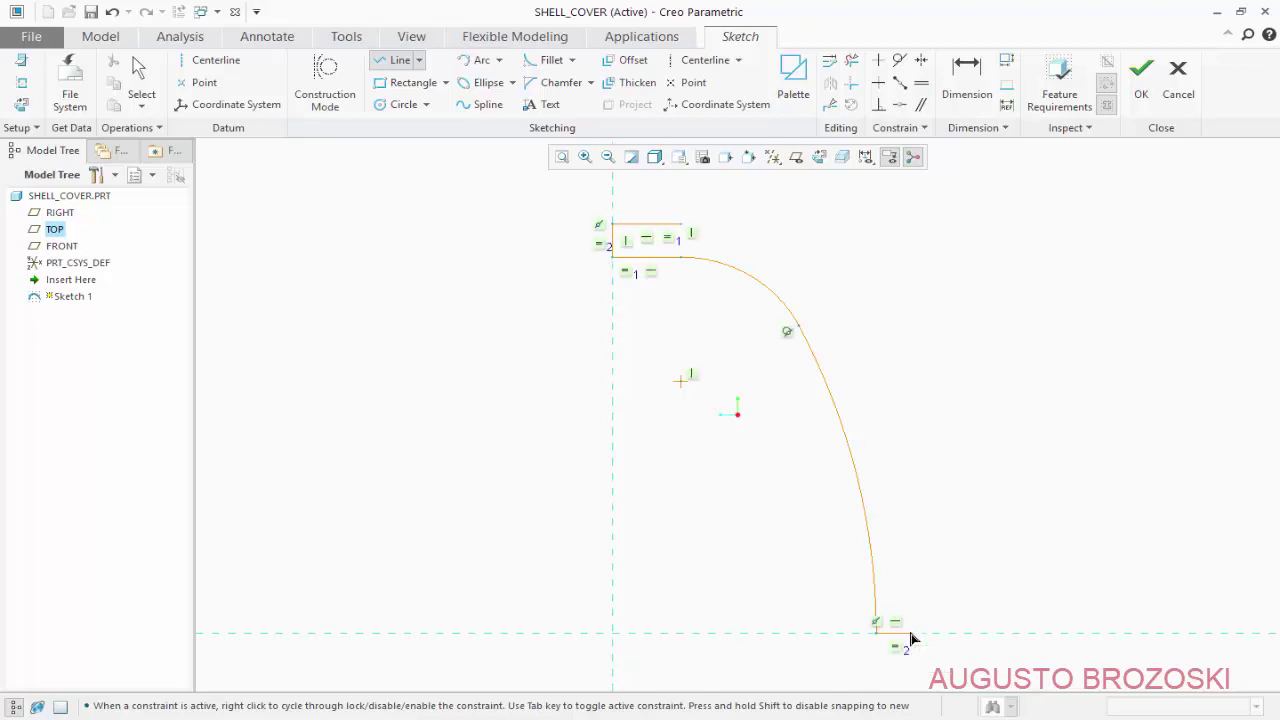
{"action": "middle_click", "coordinate": [928, 614]}
{"action": "middle_click", "coordinate": [948, 572]}
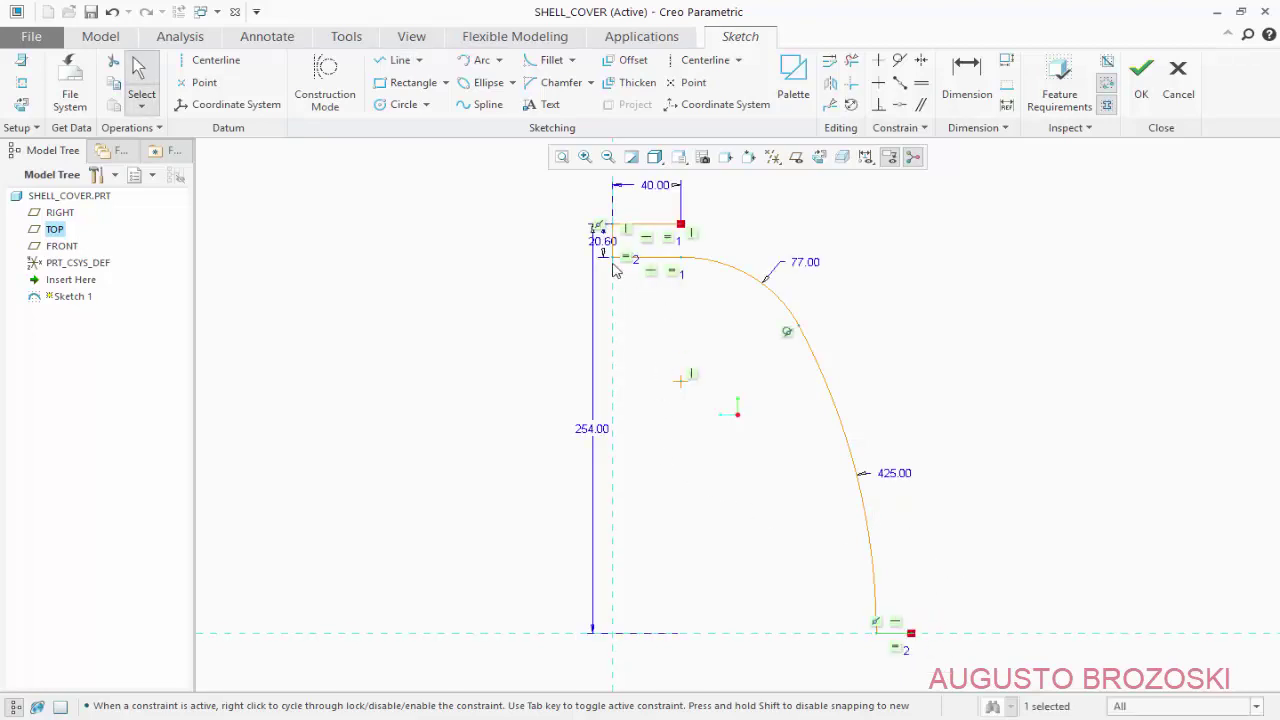
Sketch a circle concentric with the 77 radius arc, passing through the upper line's right endpoint
{"action": "left_click", "coordinate": [400, 105]}
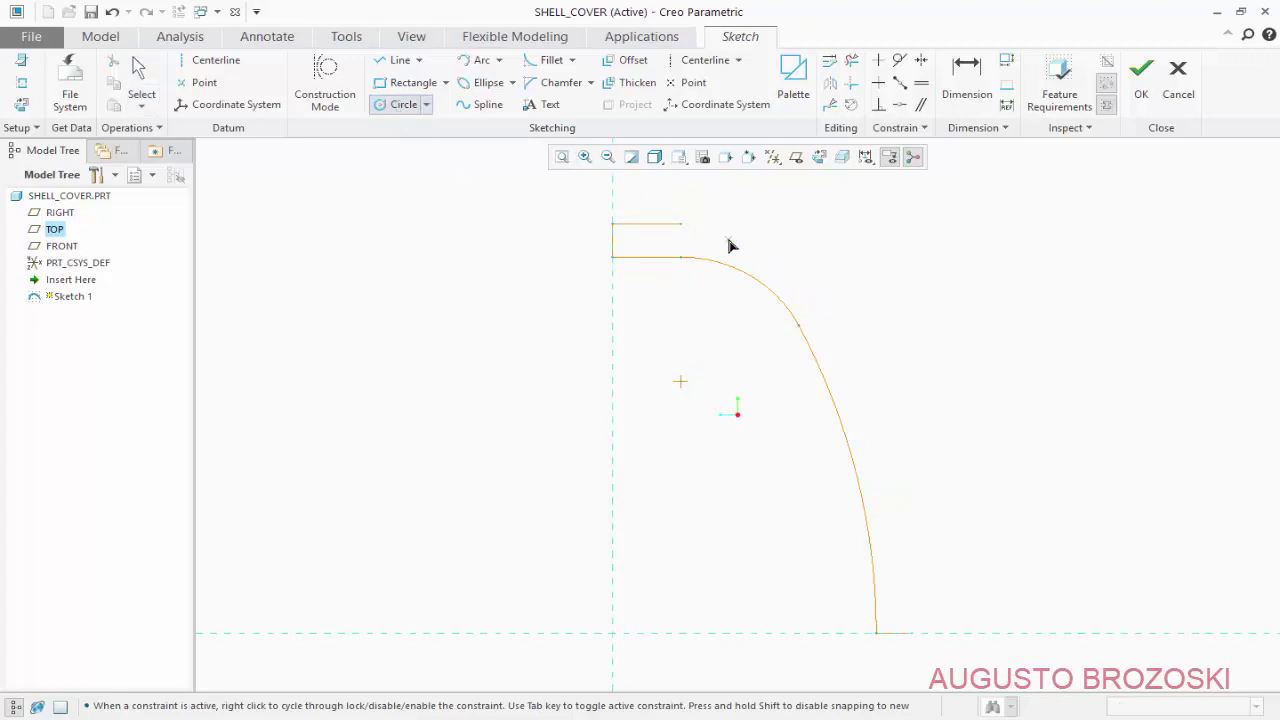
{"action": "scroll", "coordinate": [710, 245], "scroll_direction": "up", "scroll_amount": 2}
{"action": "scroll", "coordinate": [700, 244], "scroll_direction": "up", "scroll_amount": 1}
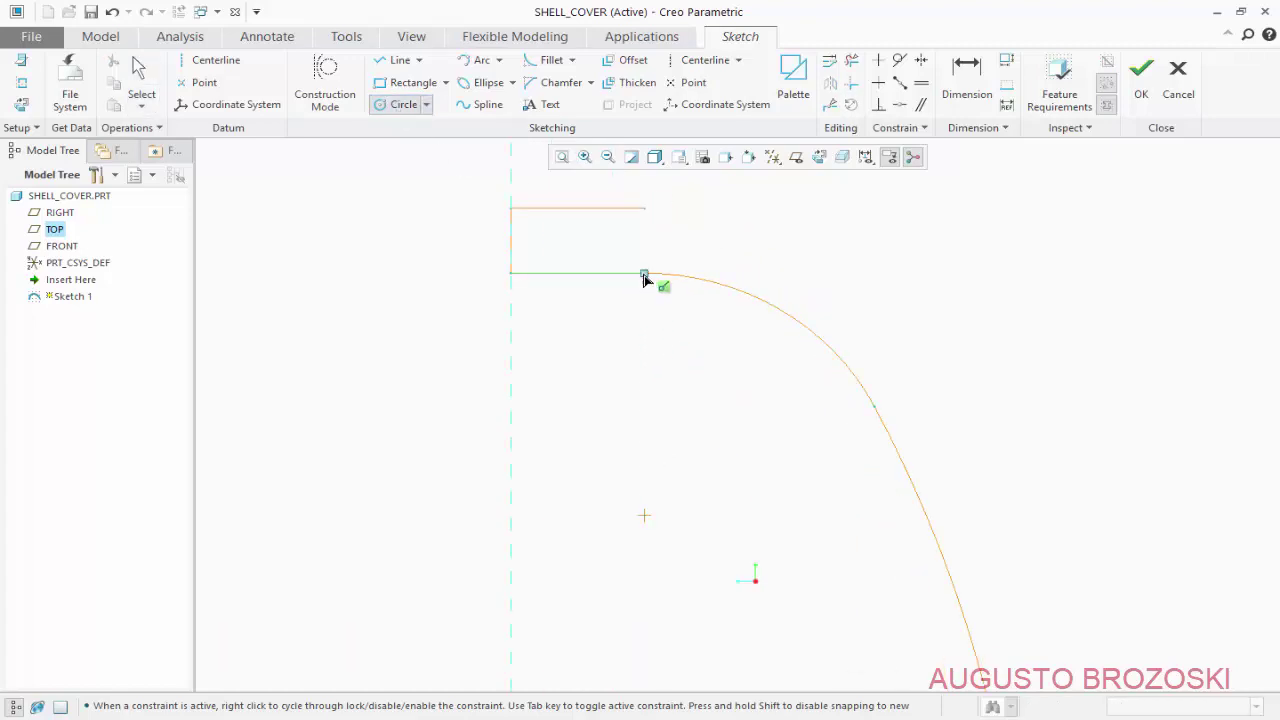
{"action": "left_click", "coordinate": [644, 515]}
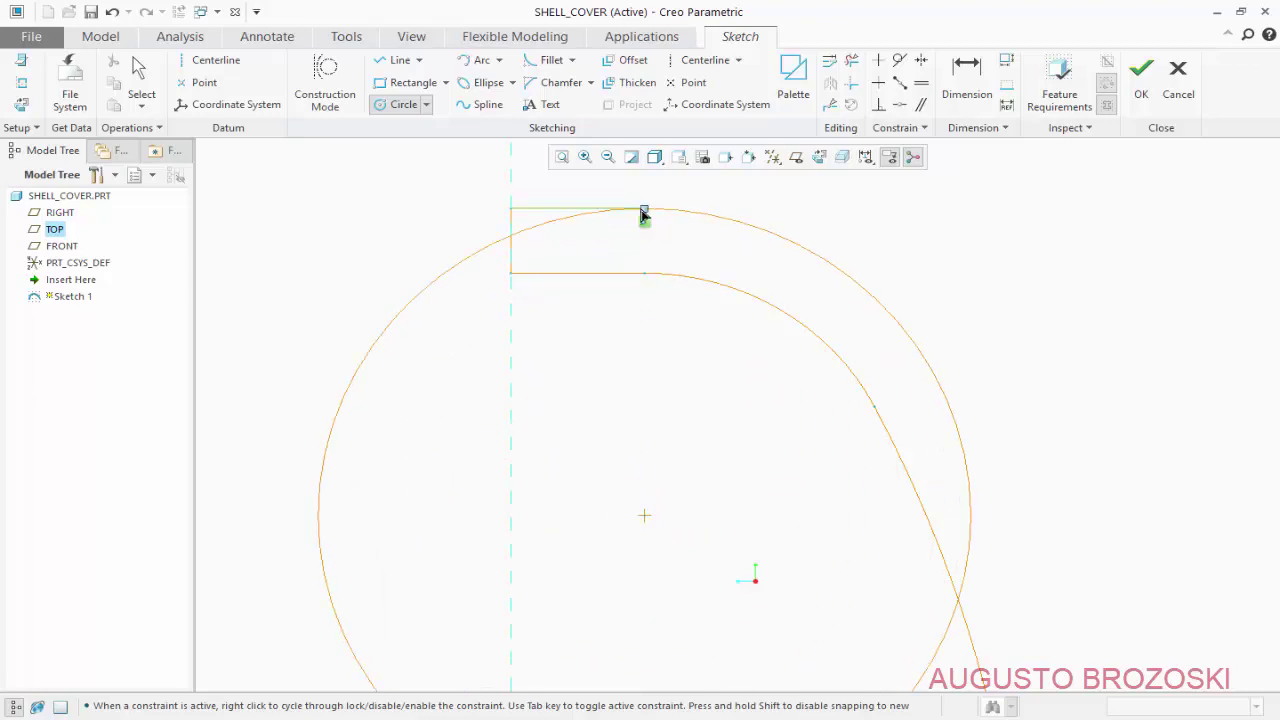
{"action": "left_click", "coordinate": [644, 214]}
{"action": "scroll", "coordinate": [714, 303], "scroll_direction": "up", "scroll_amount": 2}
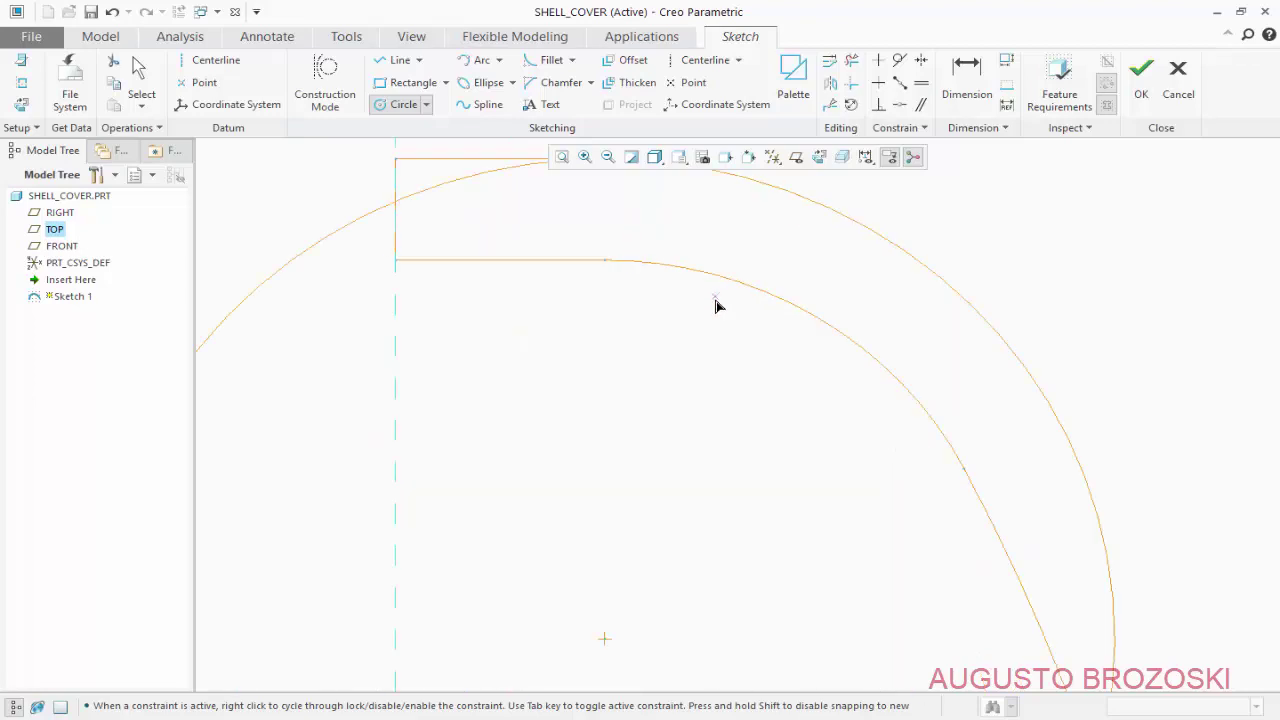
Sketch a large circle concentric with the 425 radius arc, tangent to the smaller circle and meeting the short horizontal line's outer end
{"action": "scroll", "coordinate": [718, 320], "scroll_direction": "down", "scroll_amount": 3}
{"action": "scroll", "coordinate": [718, 326], "scroll_direction": "down", "scroll_amount": 5}
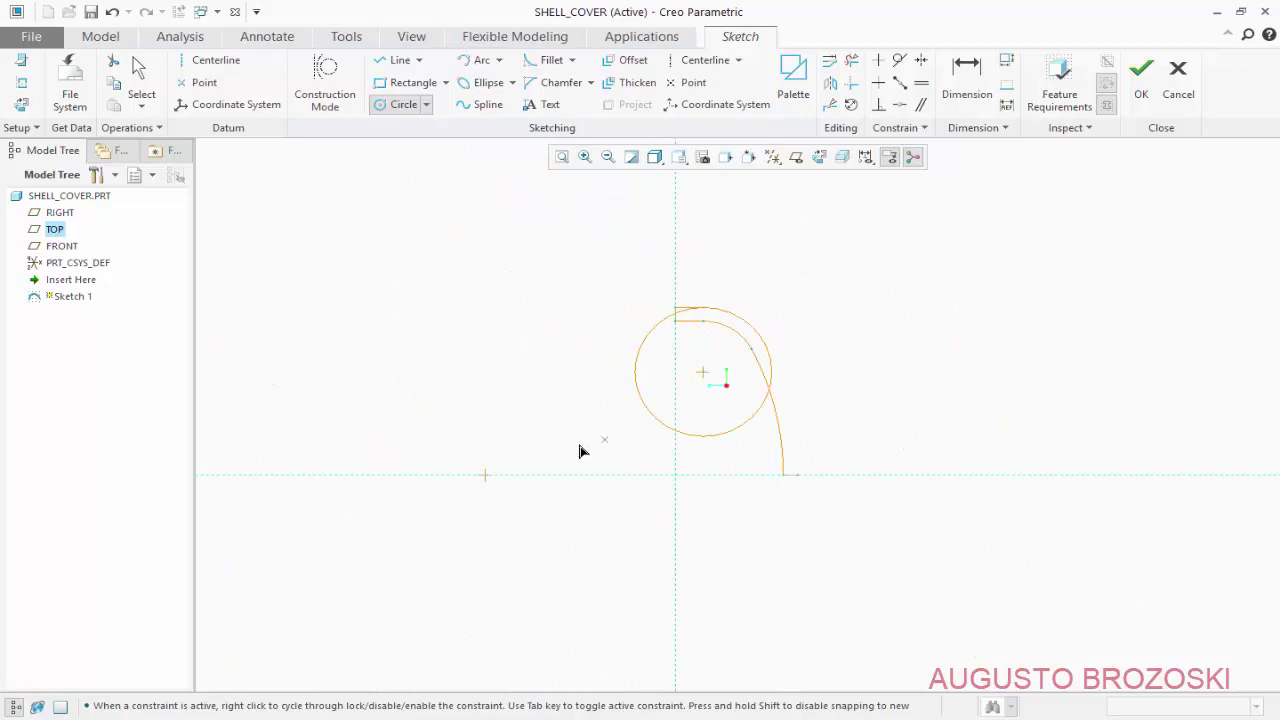
{"action": "left_click", "coordinate": [485, 475]}
{"action": "left_click", "coordinate": [524, 472]}
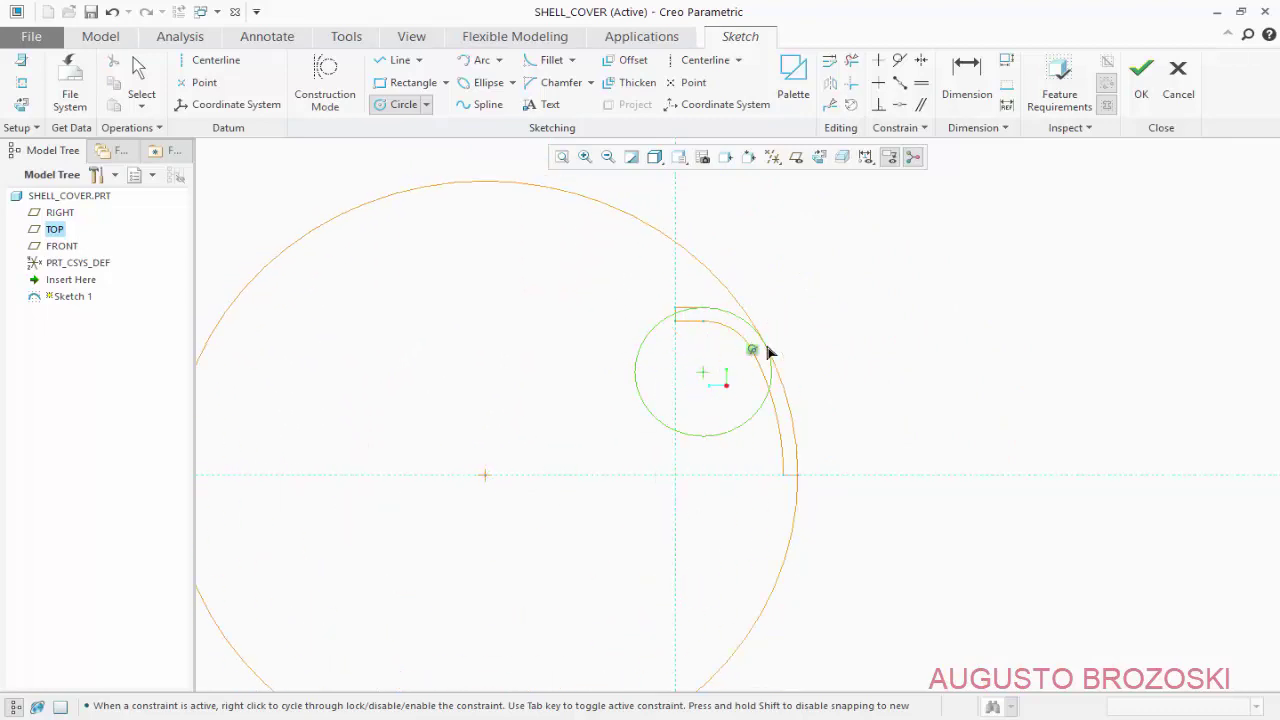
{"action": "left_click", "coordinate": [768, 350]}
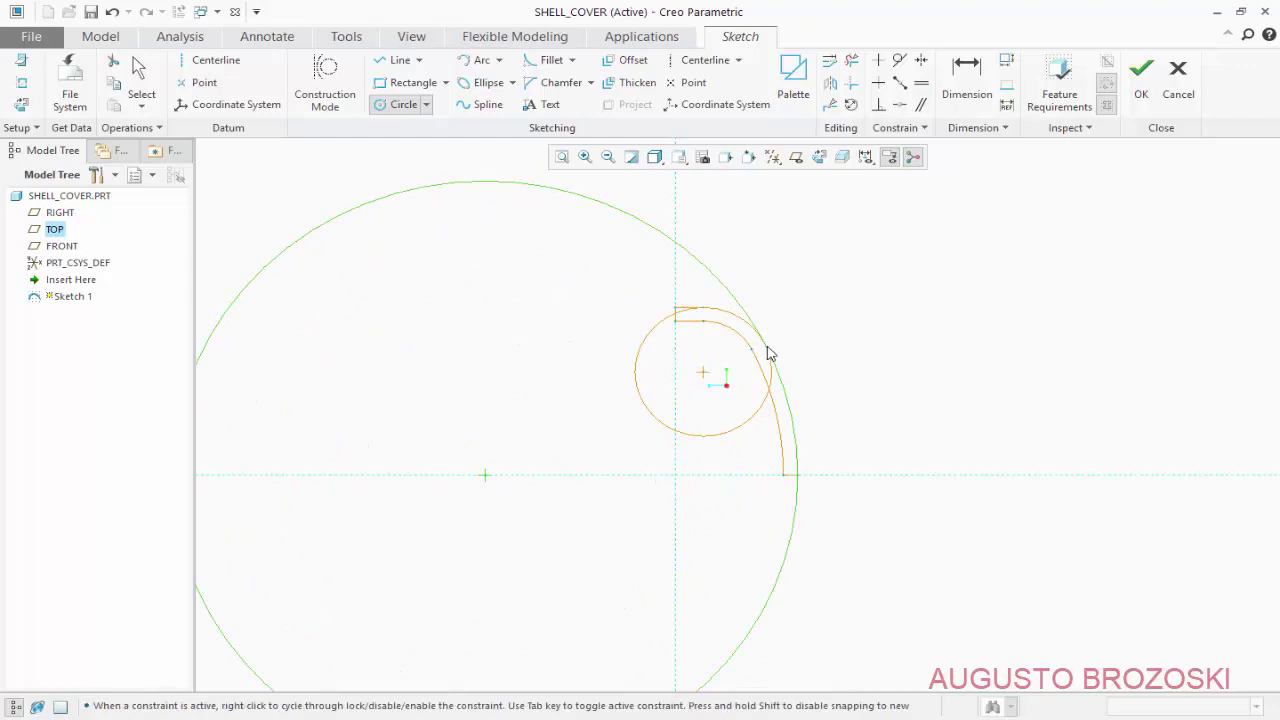
{"action": "middle_click", "coordinate": [820, 373]}
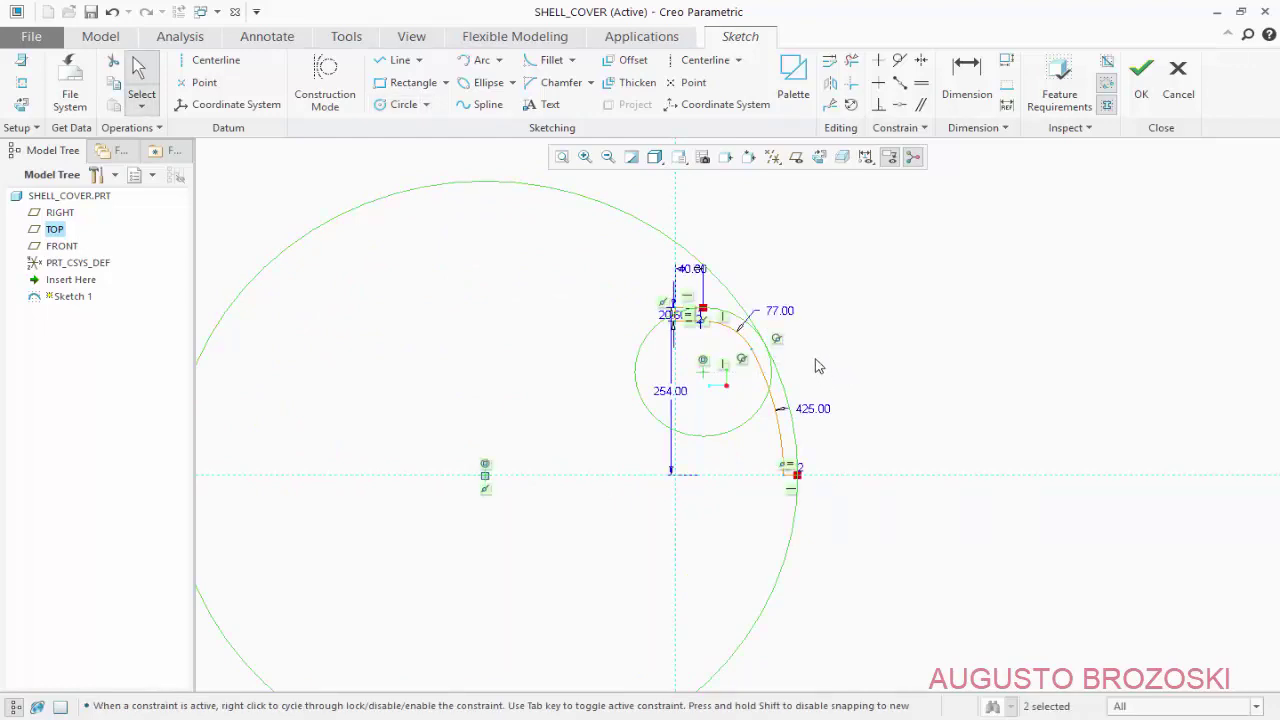
Trim the large circle down to the arc between the horizontal axis and its tangent point with the smaller circle
{"action": "left_click", "coordinate": [851, 61]}
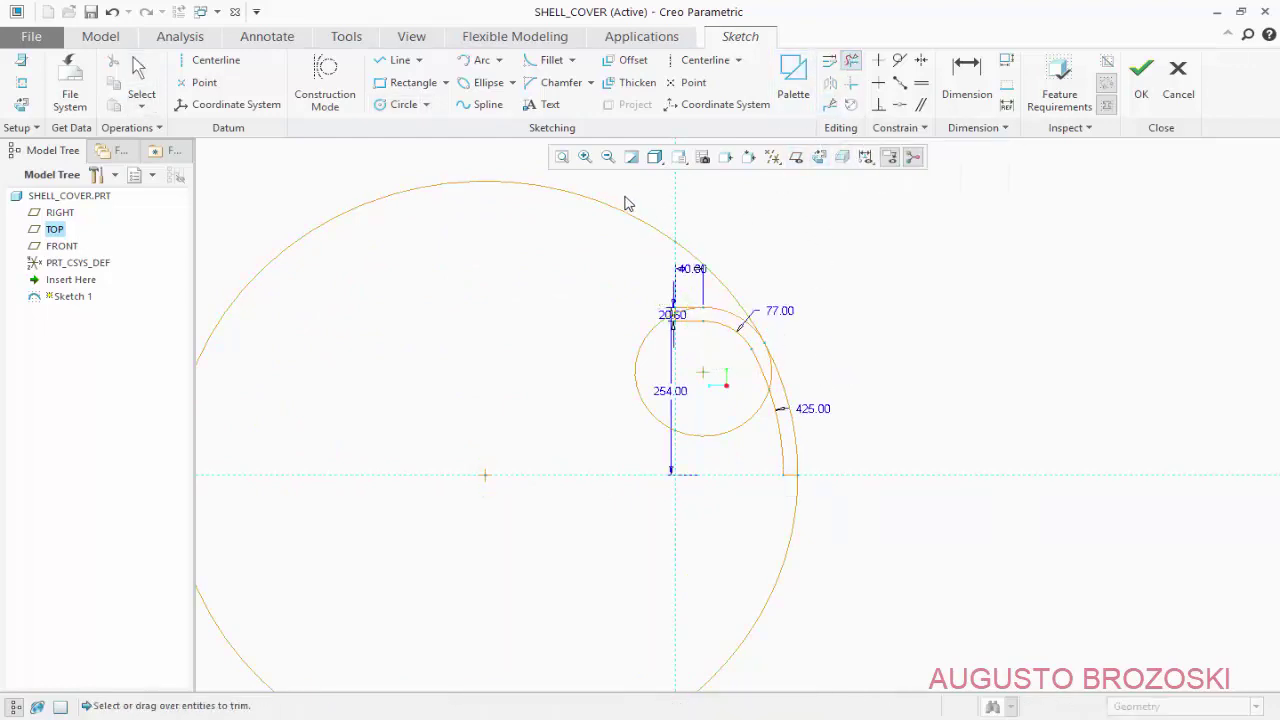
{"action": "mouse_move", "coordinate": [626, 199]}
{"action": "left_mouse_down"}
{"action": "mouse_move", "coordinate": [594, 237]}
{"action": "mouse_move", "coordinate": [597, 258]}
{"action": "left_mouse_up"}
{"action": "scroll", "coordinate": [717, 460], "scroll_direction": "up", "scroll_amount": 2}
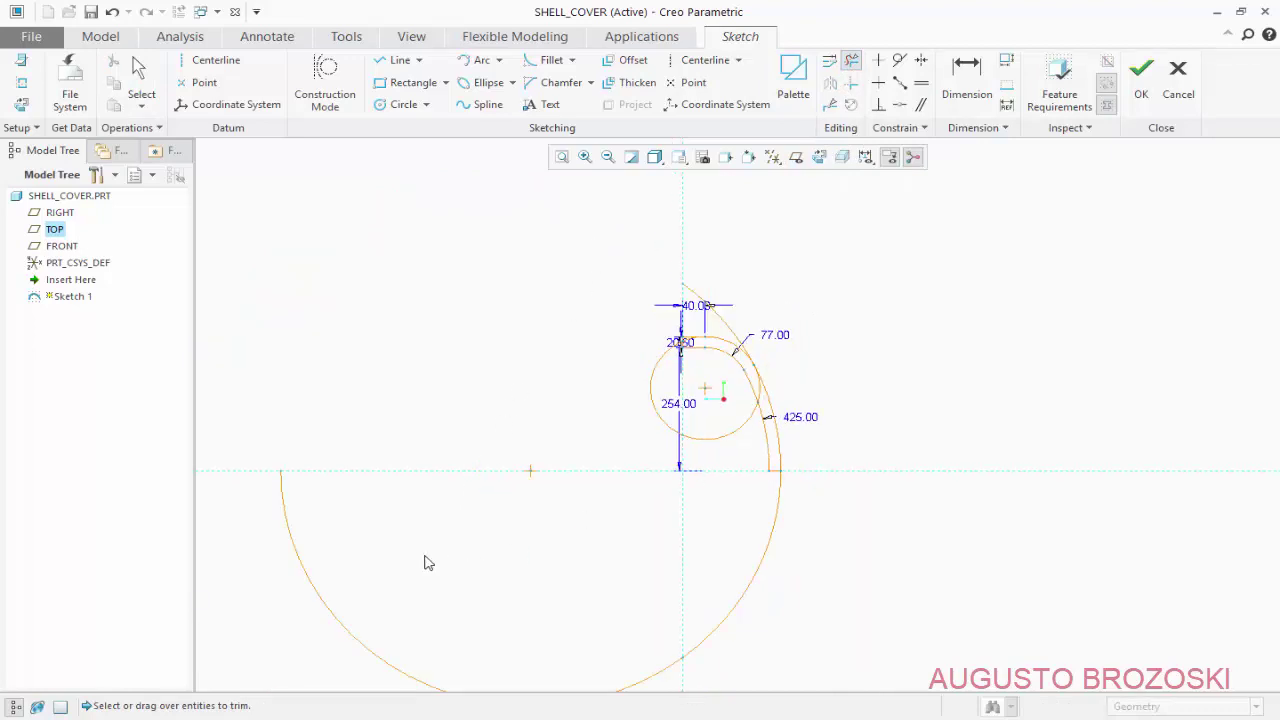
{"action": "left_click_drag", "start_coordinate": [424, 563], "coordinate": [298, 606]}
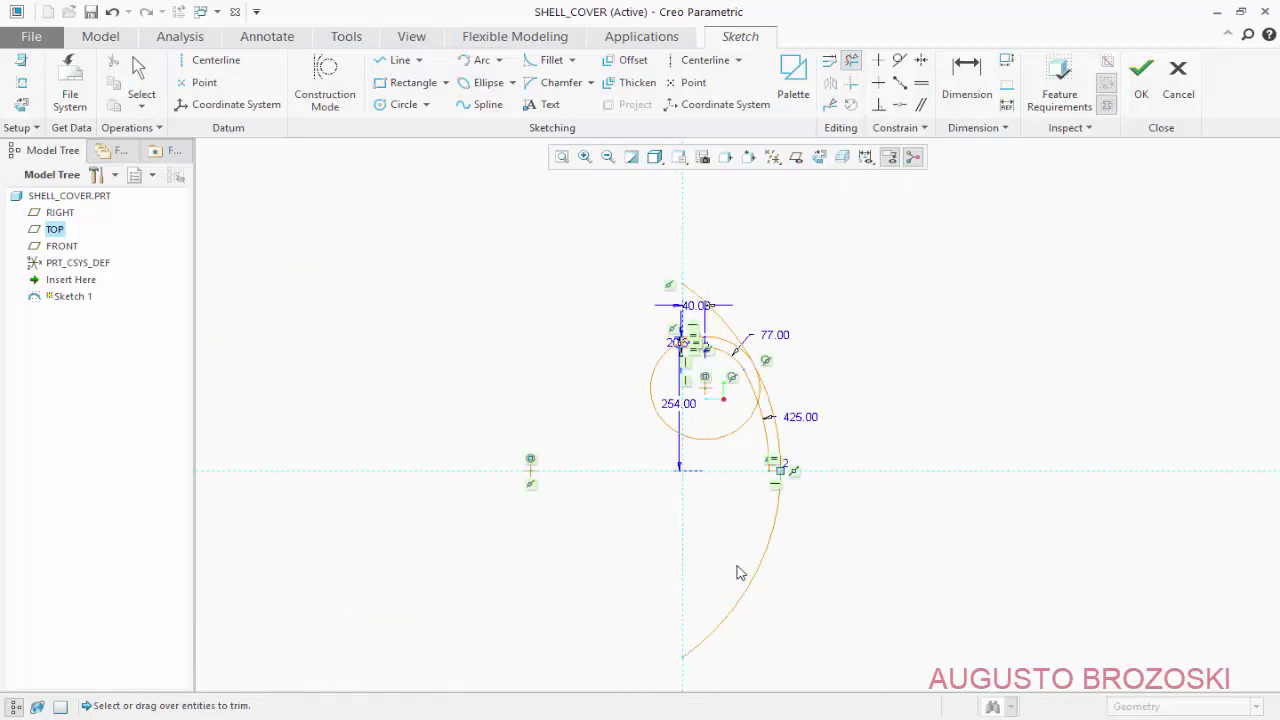
{"action": "left_click", "coordinate": [774, 528]}
{"action": "scroll", "coordinate": [713, 320], "scroll_direction": "up", "scroll_amount": 3}
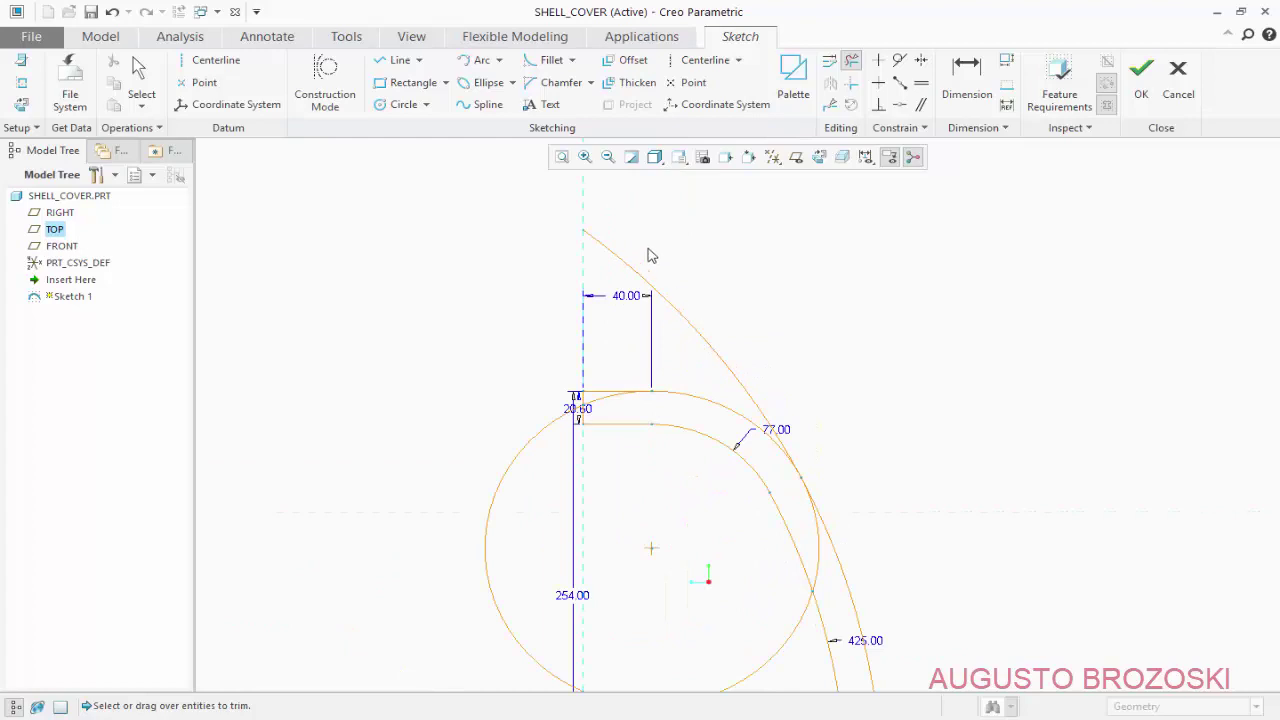
{"action": "left_click", "coordinate": [616, 268]}
Trim the smaller circle down to the outer corner arc between the upper line and the large outer arc, closing the profile
{"action": "scroll", "coordinate": [783, 437], "scroll_direction": "up", "scroll_amount": 3}
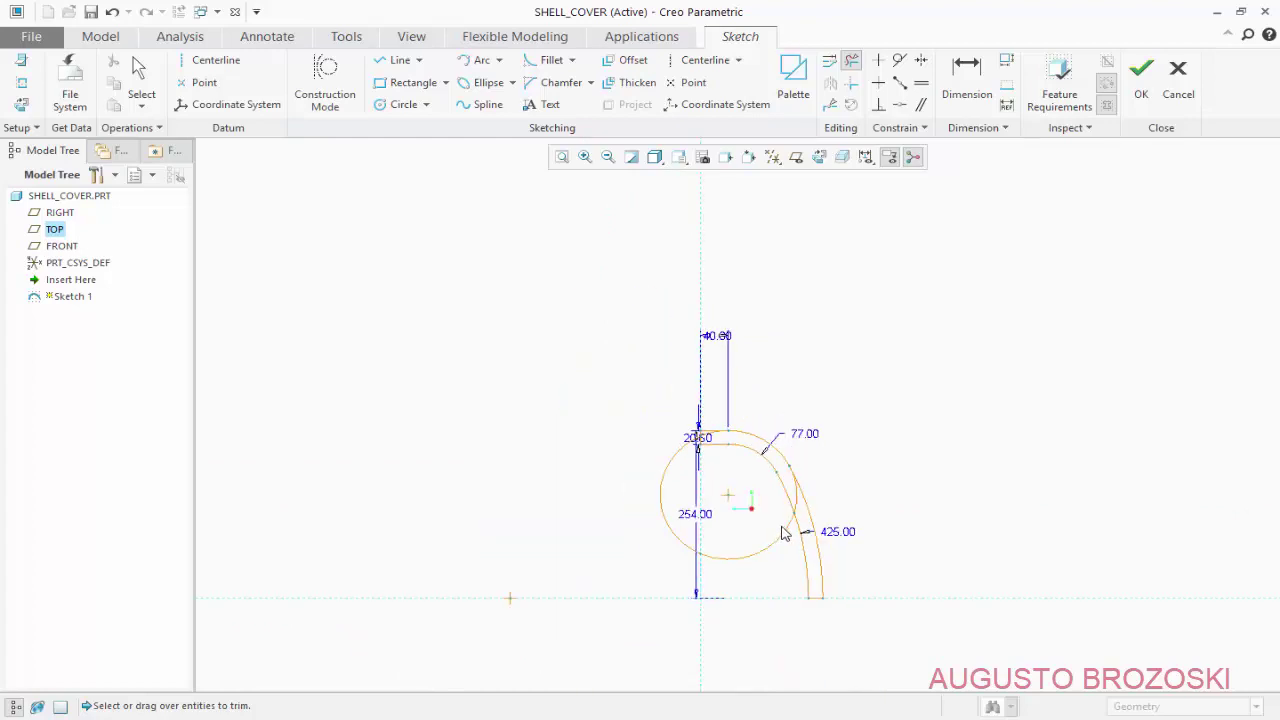
{"action": "scroll", "coordinate": [771, 528], "scroll_direction": "up", "scroll_amount": 4}
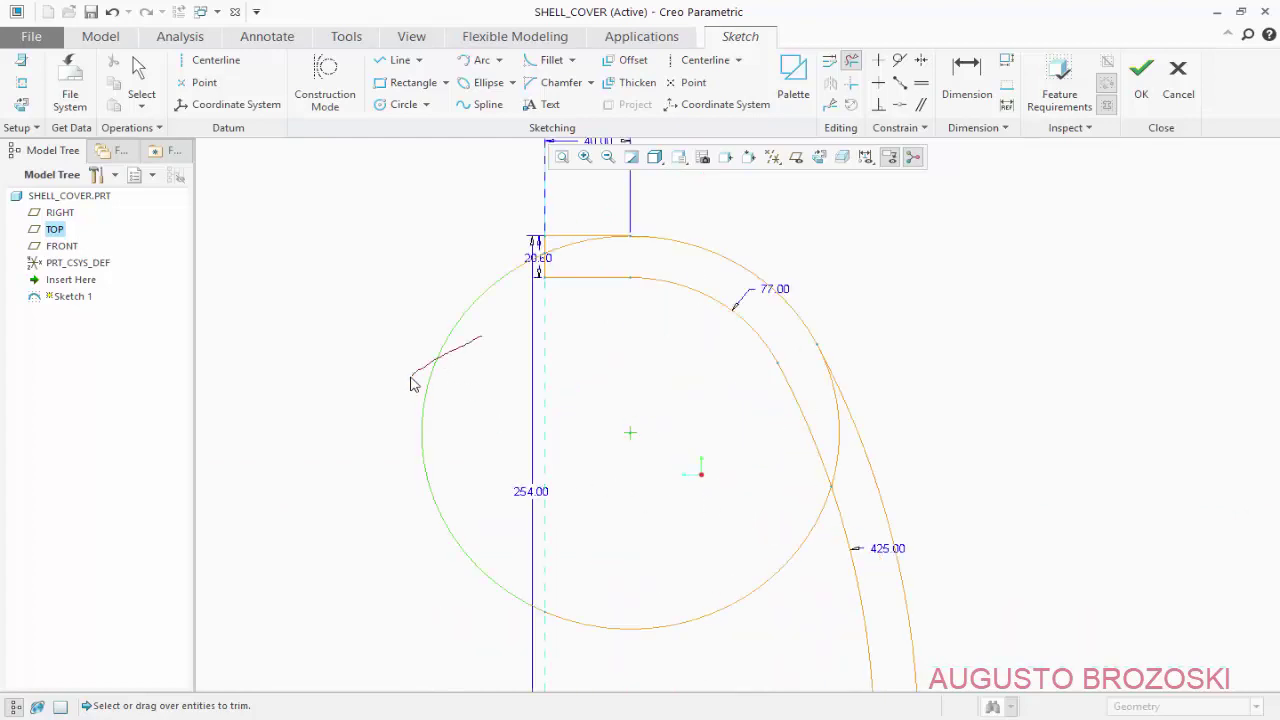
{"action": "left_click", "coordinate": [415, 380]}
{"action": "scroll", "coordinate": [560, 280], "scroll_direction": "up", "scroll_amount": 4}
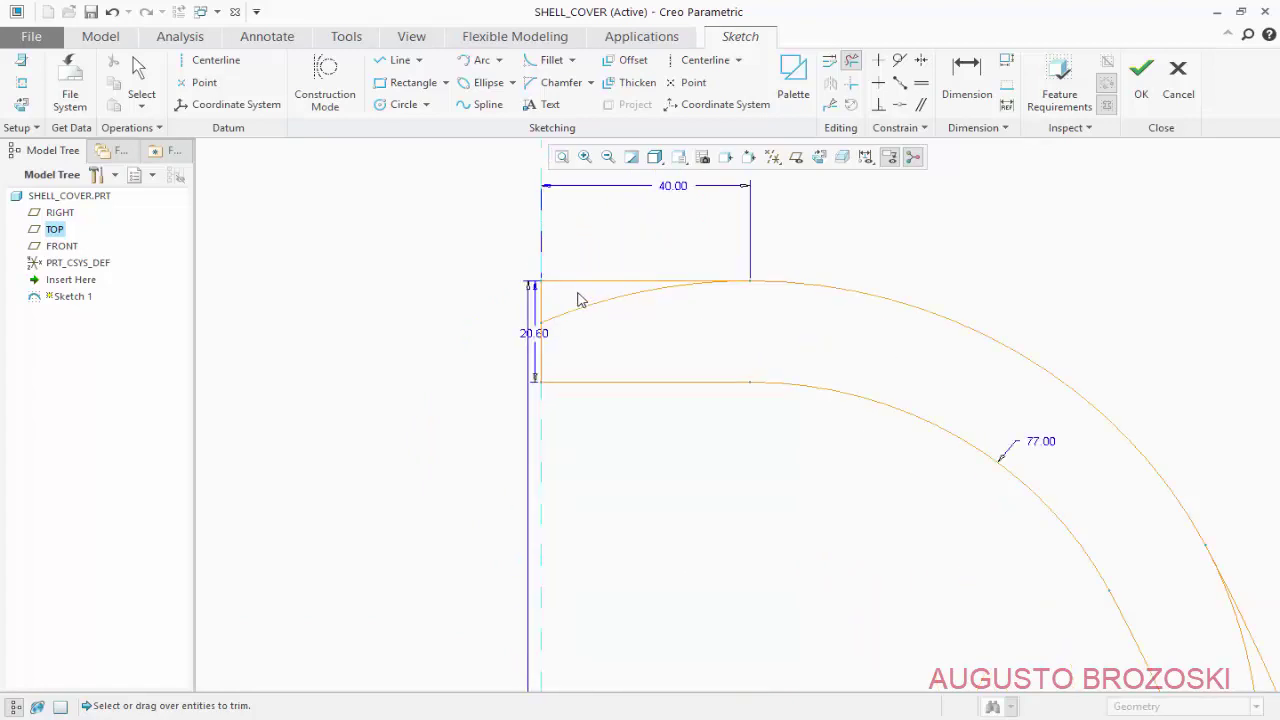
{"action": "left_click", "coordinate": [617, 298]}
{"action": "scroll", "coordinate": [617, 354], "scroll_direction": "down", "scroll_amount": 4}
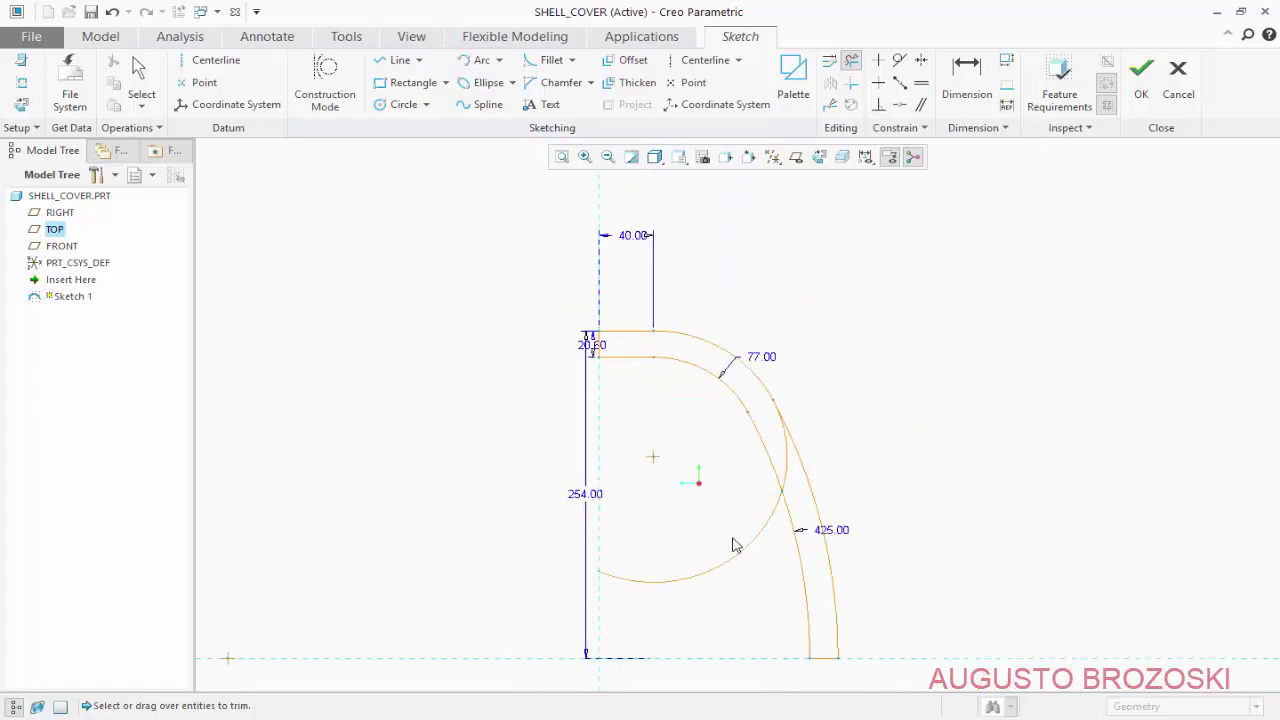
{"action": "scroll", "coordinate": [786, 488], "scroll_direction": "up", "scroll_amount": 2}
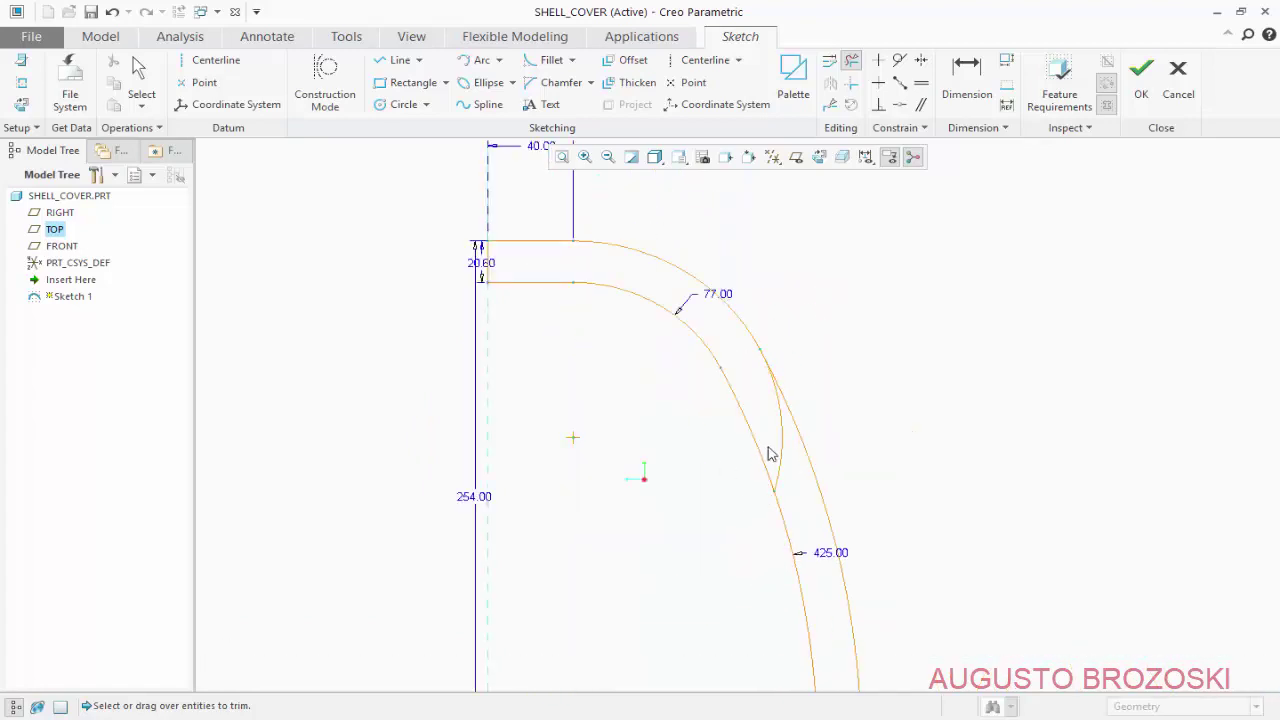
{"action": "left_click", "coordinate": [768, 455]}
{"action": "scroll", "coordinate": [686, 496], "scroll_direction": "down", "scroll_amount": 2}
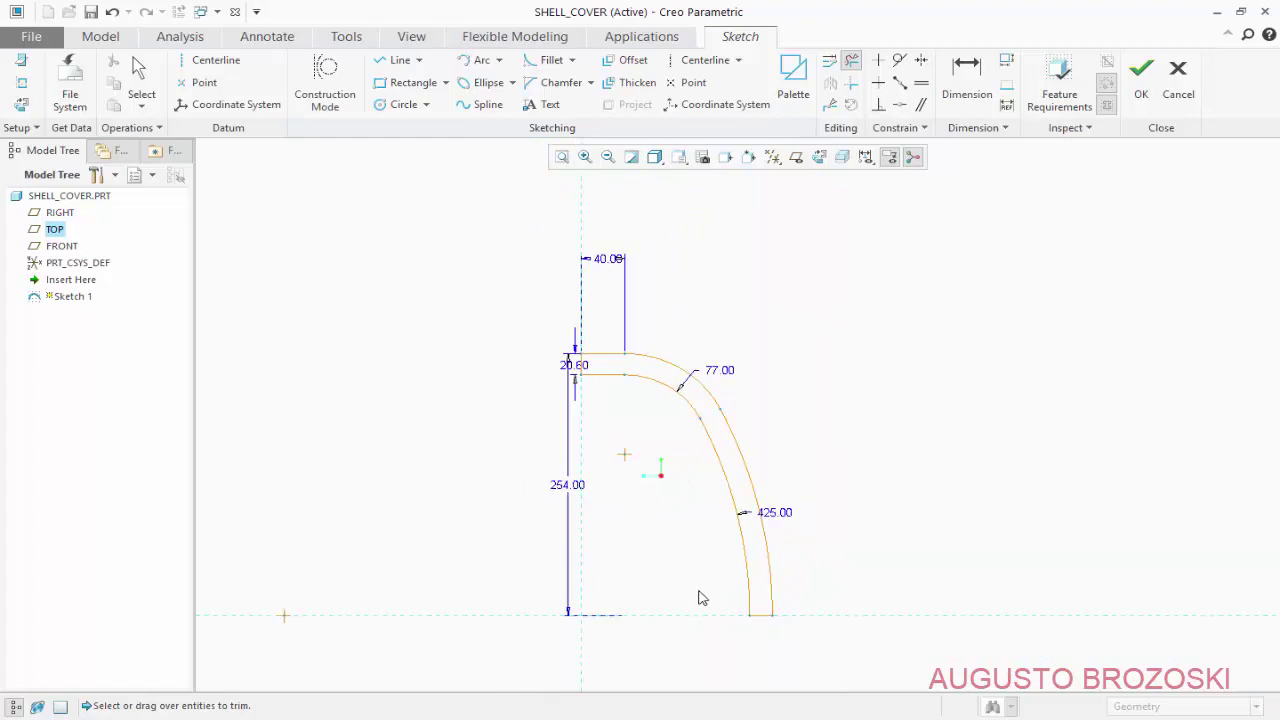
Complete the cross-section sketch and show the part in its default orientation
{"action": "left_click", "coordinate": [1140, 88]}
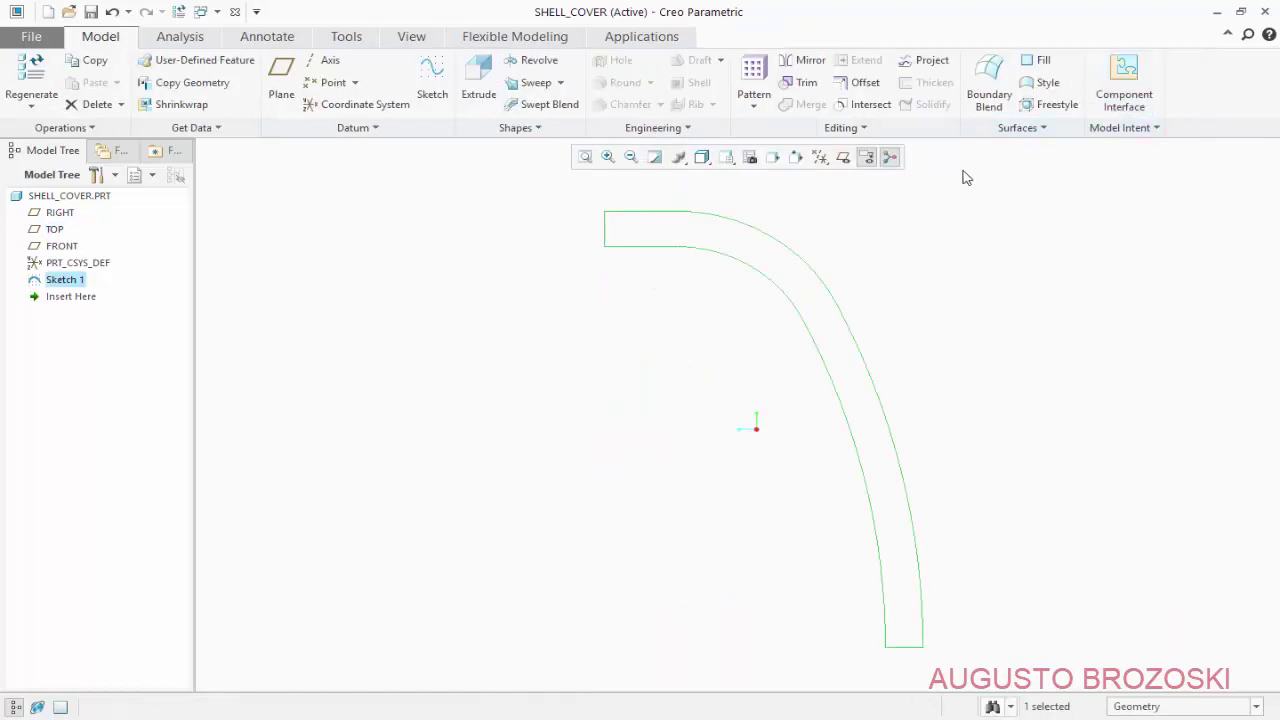
{"action": "left_click", "coordinate": [726, 157]}
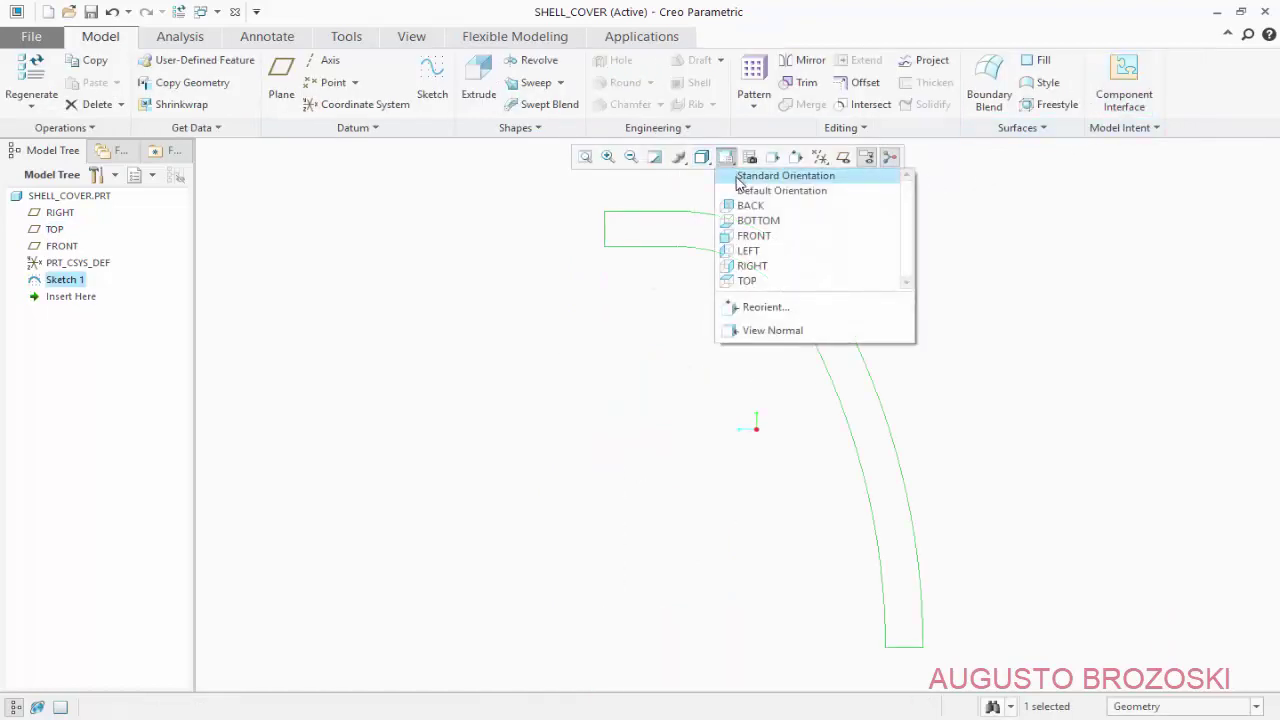
{"action": "left_click", "coordinate": [722, 190]}
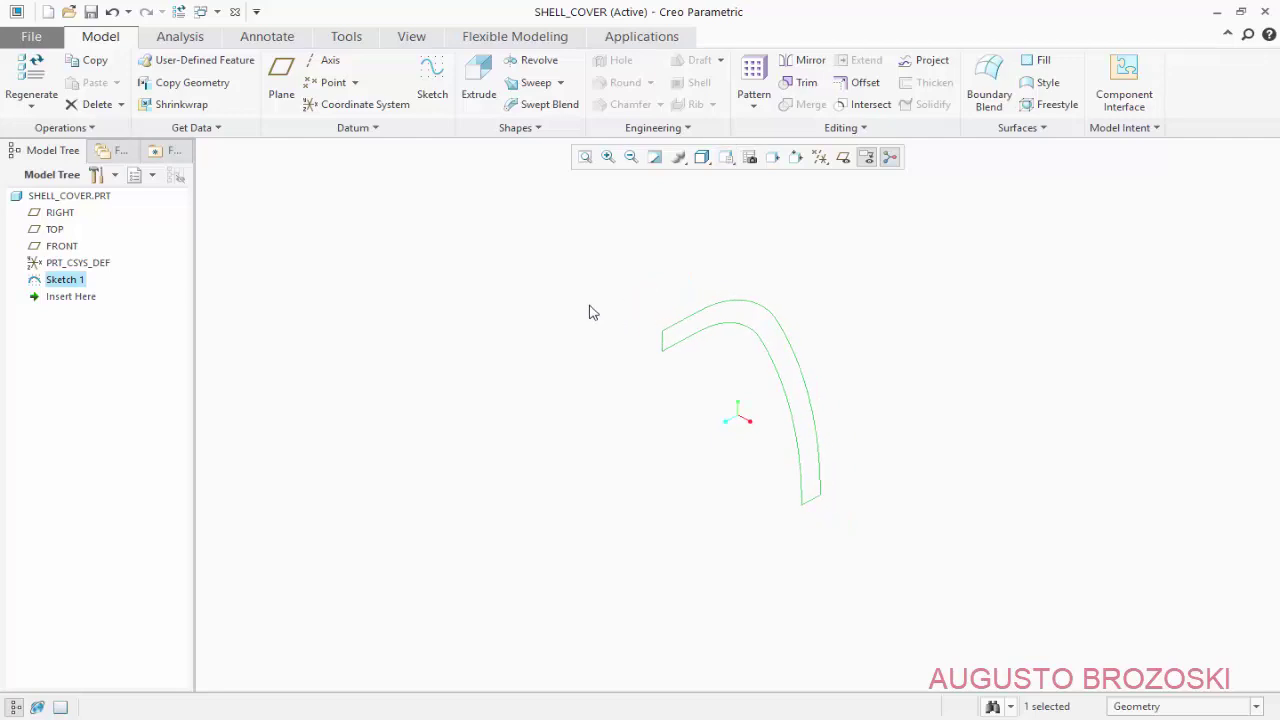
Revolve the cross-section sketch 360 degrees about the coordinate system's Z axis, with coordinate system display turned on
{"action": "left_click", "coordinate": [530, 64]}
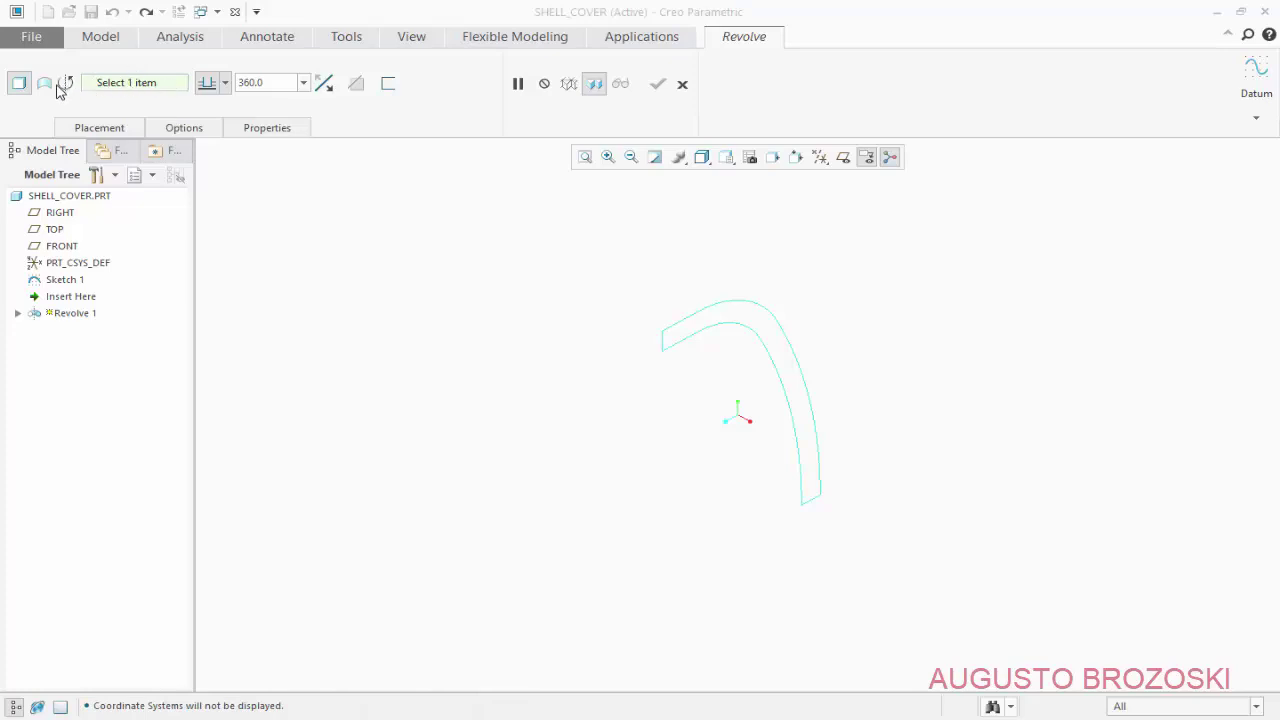
{"action": "left_click", "coordinate": [820, 160]}
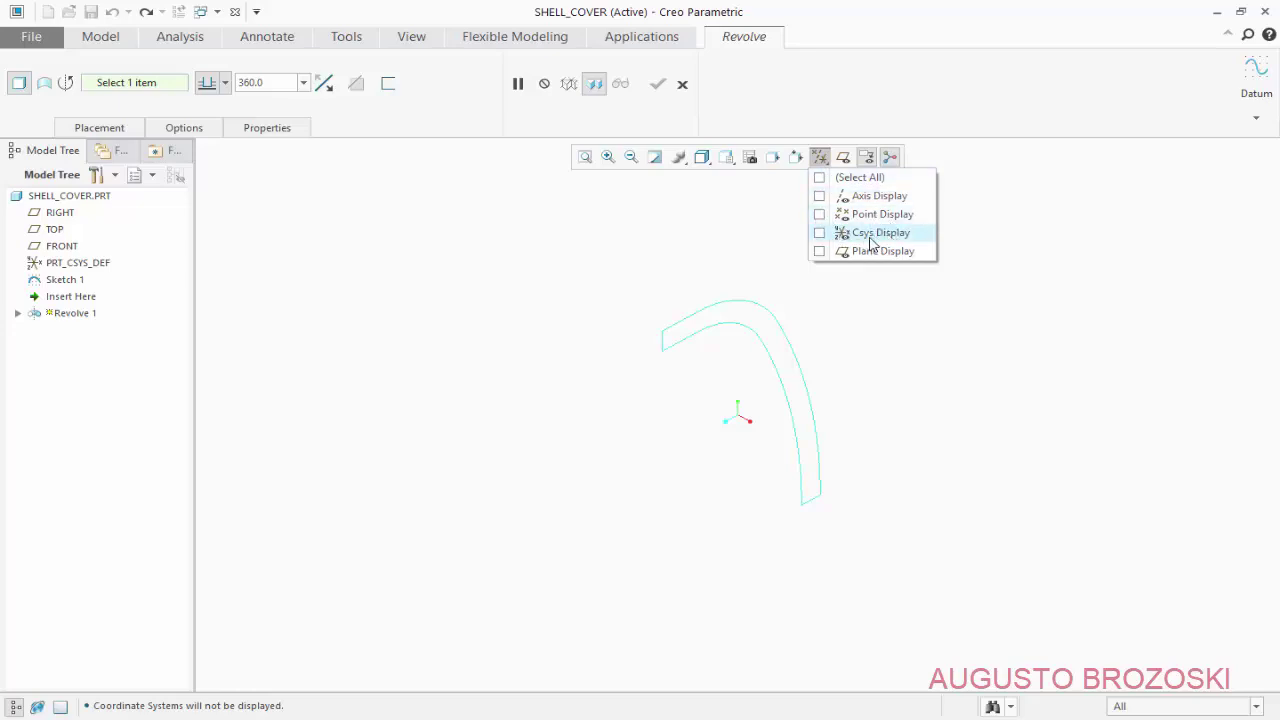
{"action": "left_click", "coordinate": [825, 238]}
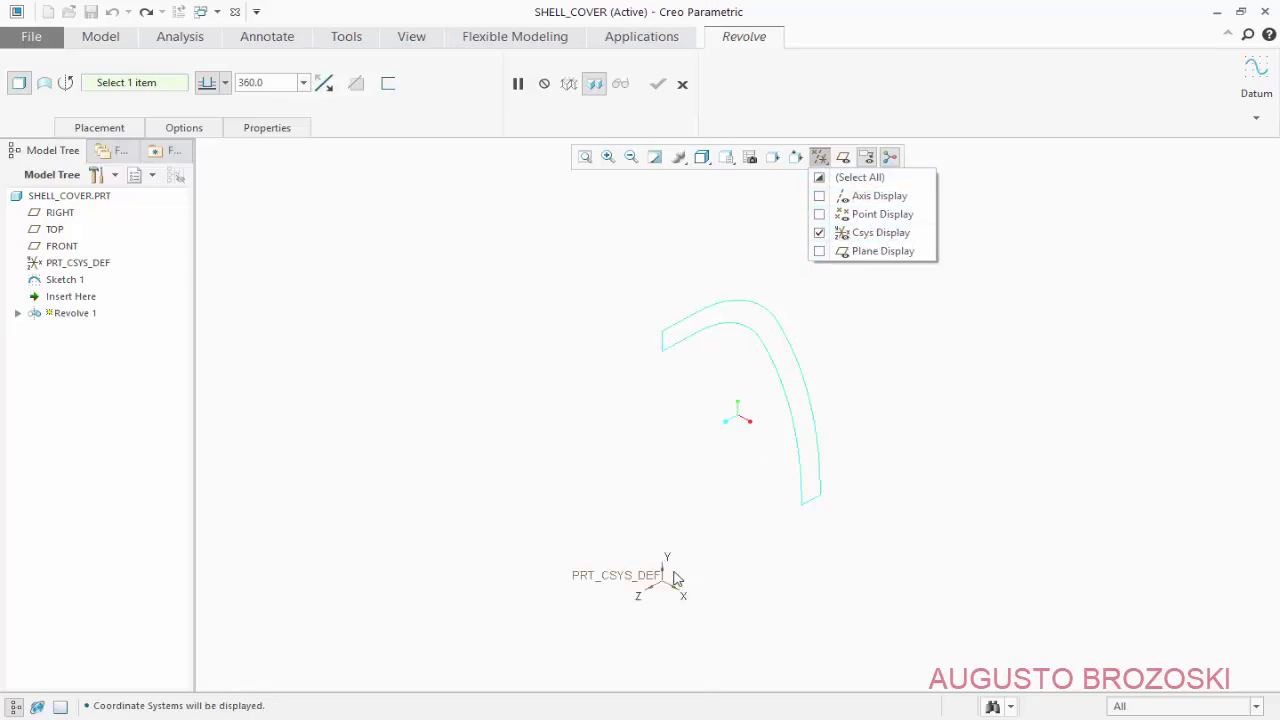
{"action": "left_click", "coordinate": [618, 281]}
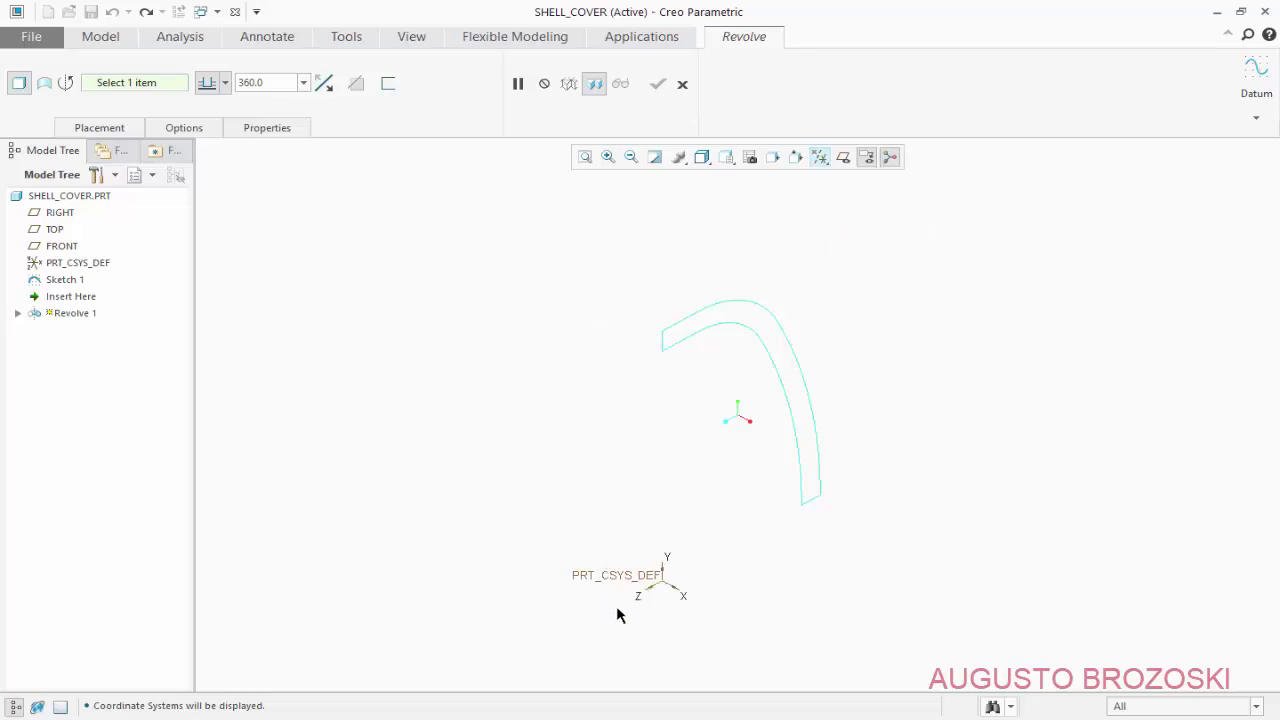
{"action": "left_click", "coordinate": [653, 591]}
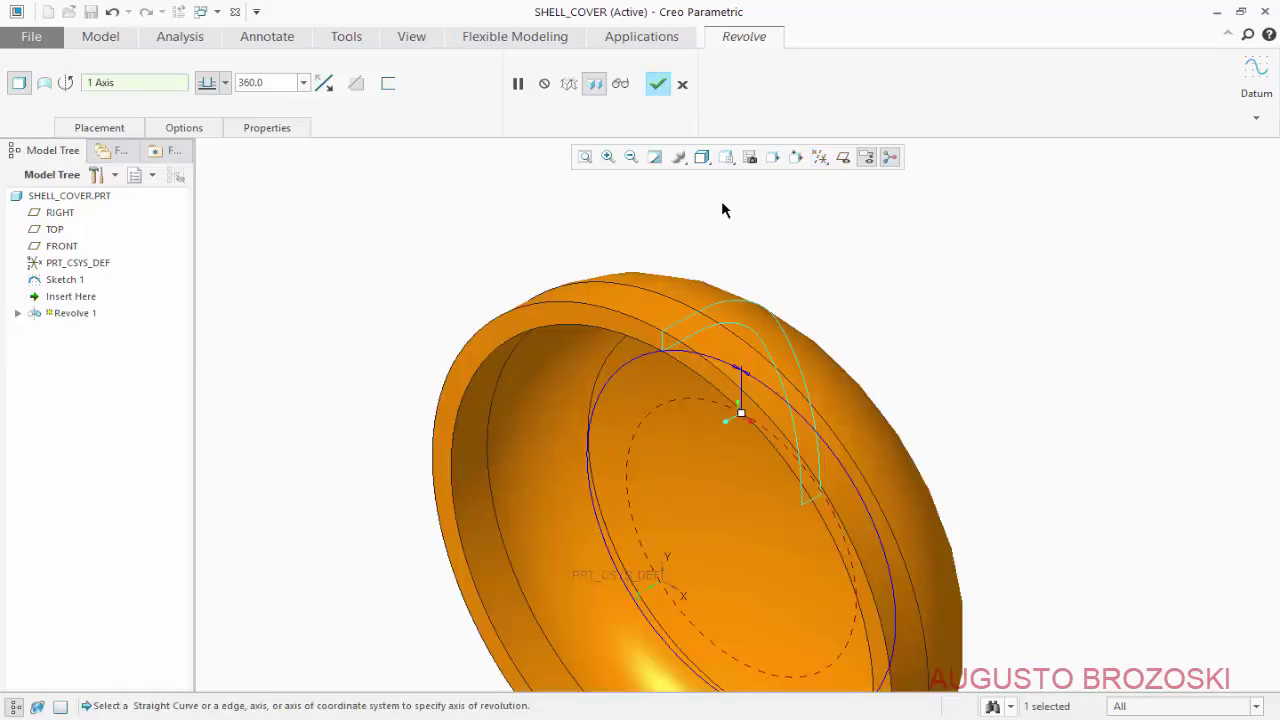
{"action": "left_click", "coordinate": [657, 85]}
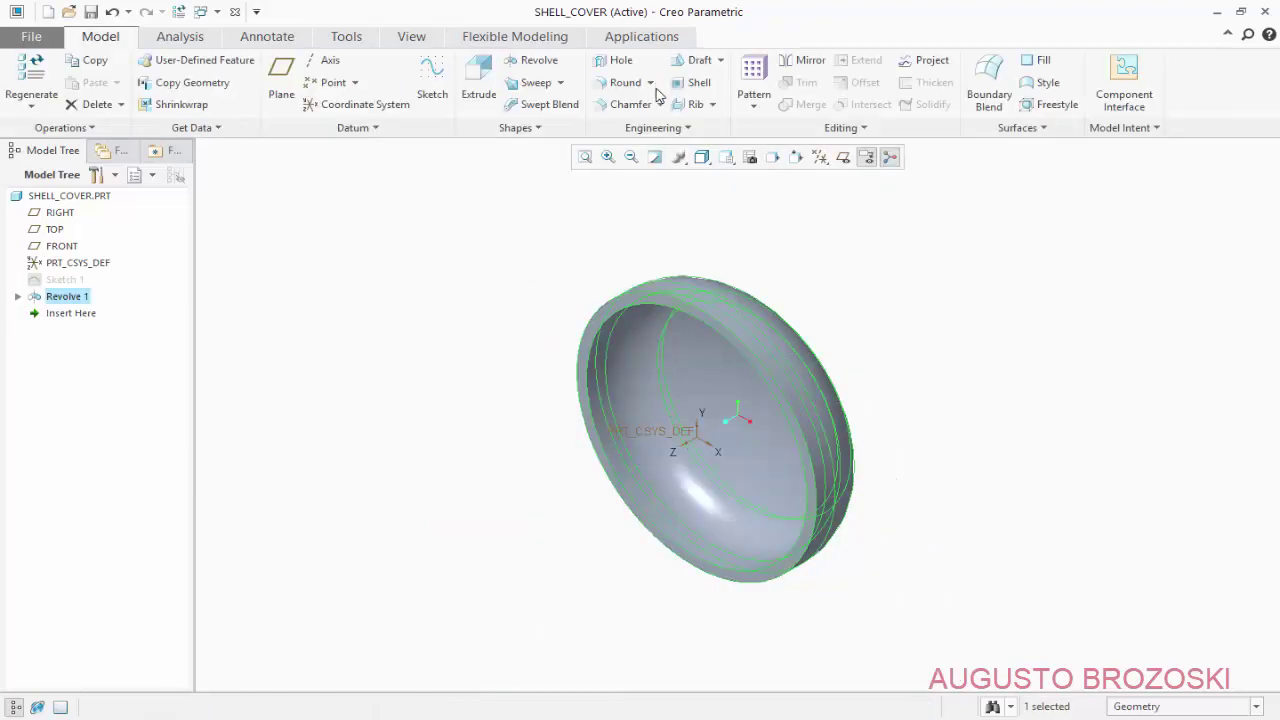
Show the cover in its default orientation and save SHELL_COVER in the CREO Heat Exchanger Video folder
{"action": "left_click", "coordinate": [732, 162]}
{"action": "left_click", "coordinate": [735, 190]}
{"action": "left_click", "coordinate": [363, 244]}
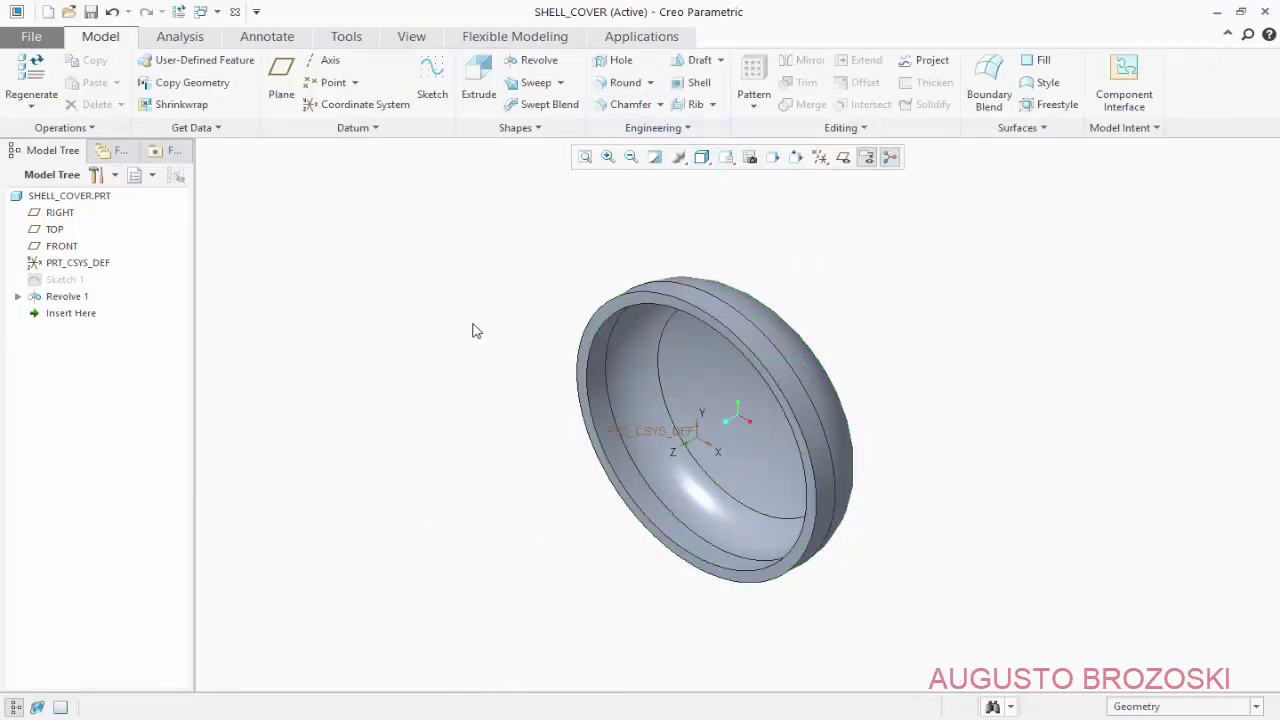
{"action": "left_click", "coordinate": [90, 12]}
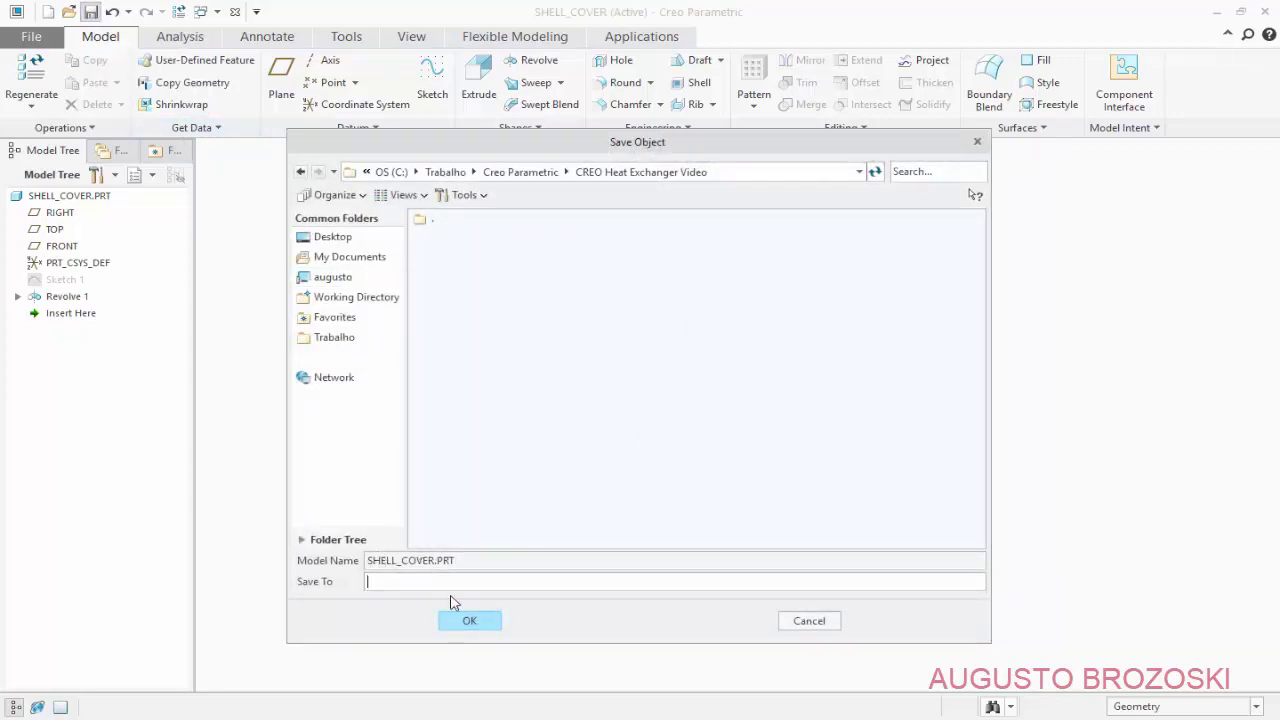
{"action": "left_click", "coordinate": [470, 622]}
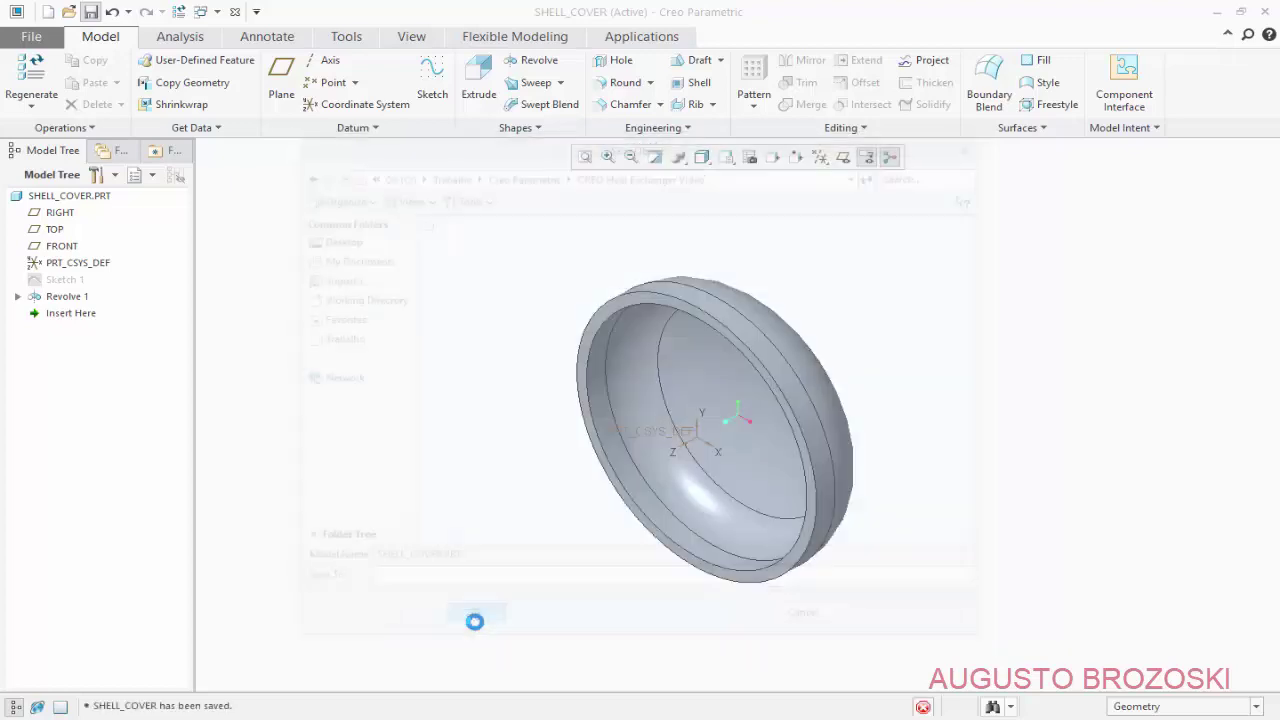
Switch to the heat exchanger PDF and examine the dimensions of item 11 in section D-D
{"action": "mouse_move", "coordinate": [403, 633]}
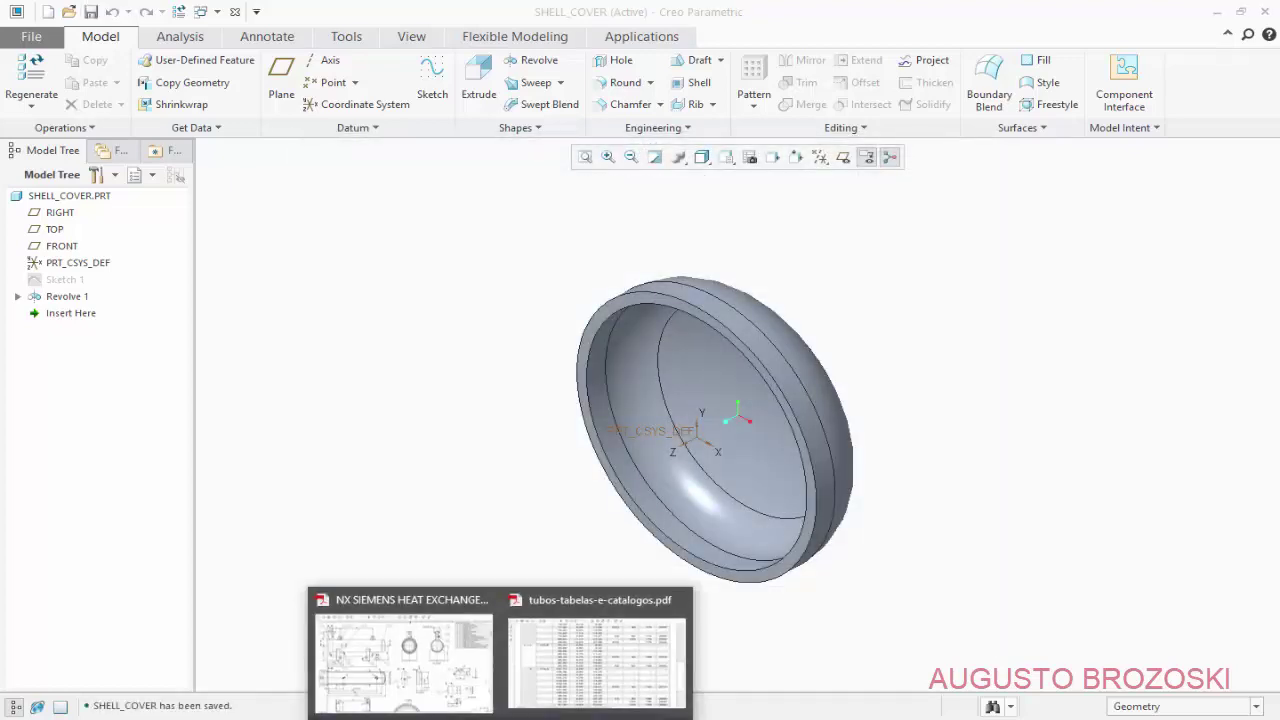
{"action": "left_click", "coordinate": [455, 657]}
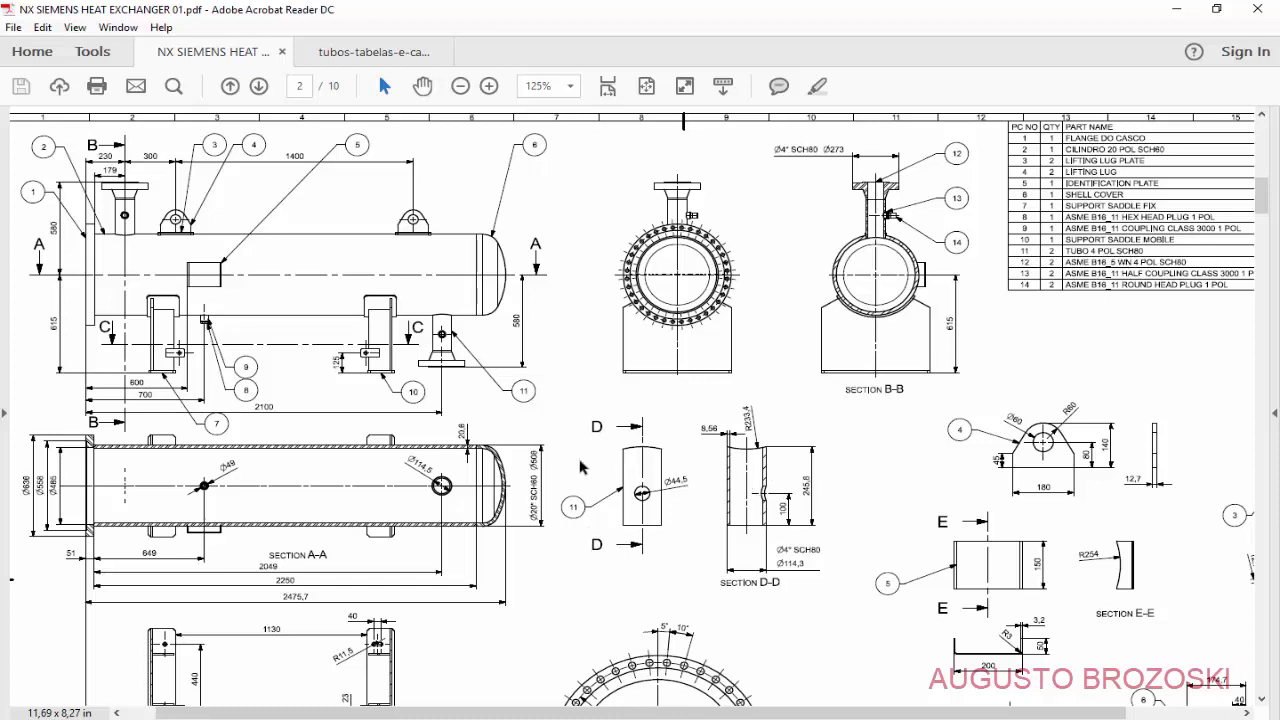
{"action": "left_click", "coordinate": [489, 87]}
{"action": "left_click", "coordinate": [489, 87]}
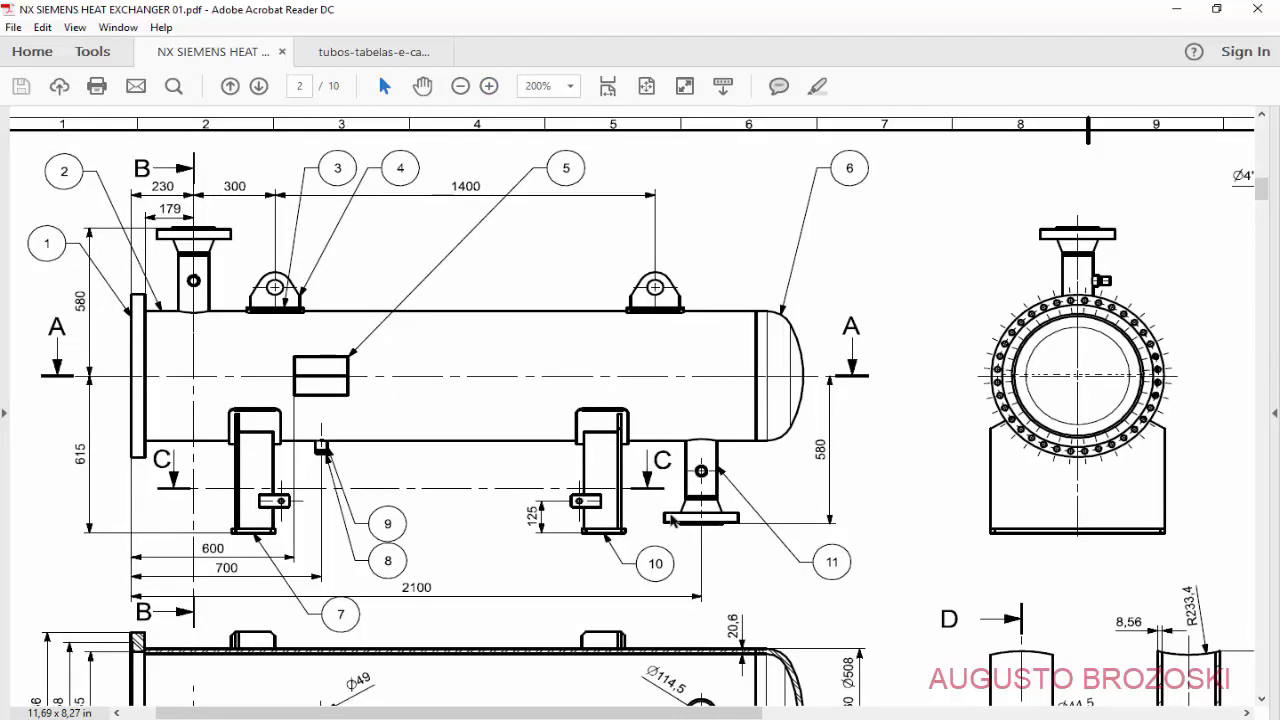
{"action": "scroll", "coordinate": [645, 587], "scroll_direction": "down", "scroll_amount": 5}
{"action": "left_click_drag", "start_coordinate": [599, 711], "coordinate": [834, 676]}
{"action": "scroll", "coordinate": [805, 533], "scroll_direction": "down", "scroll_amount": 1}
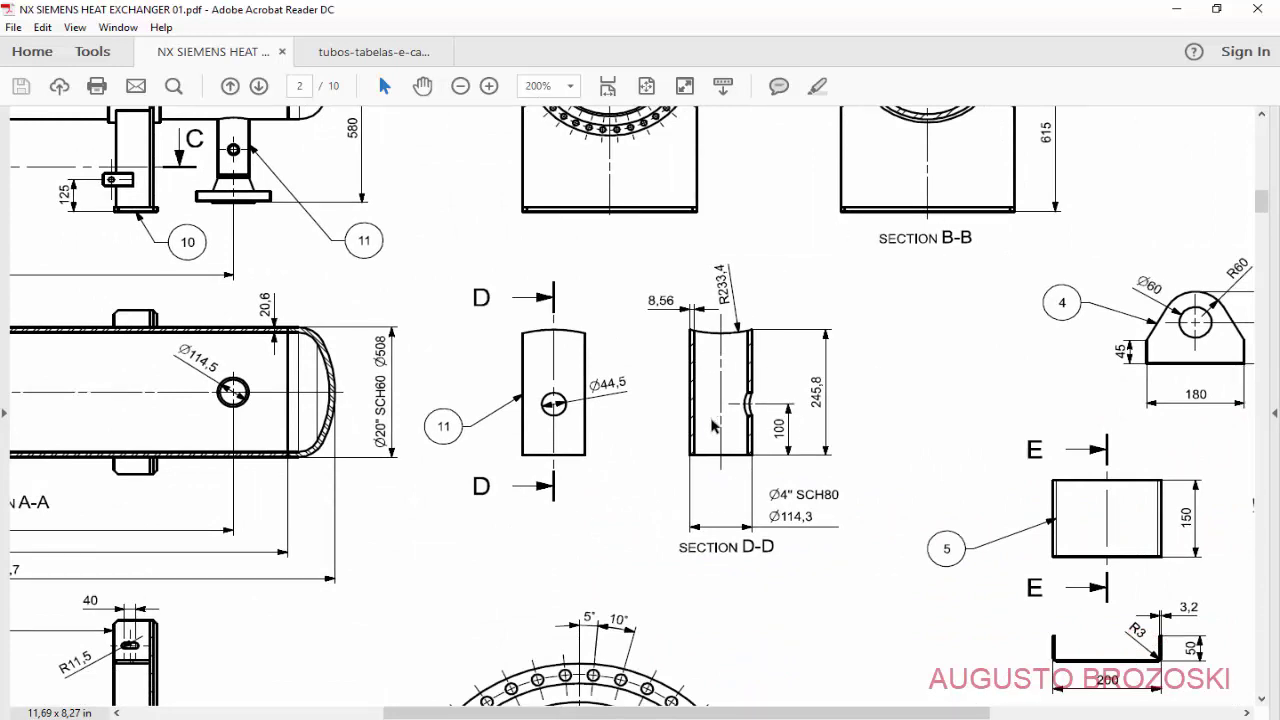
Look up the 4" SCH 80 pipe sizes in tubos-tabelas-e-catalogos.pdf and return to Creo Parametric
{"action": "mouse_move", "coordinate": [500, 712]}
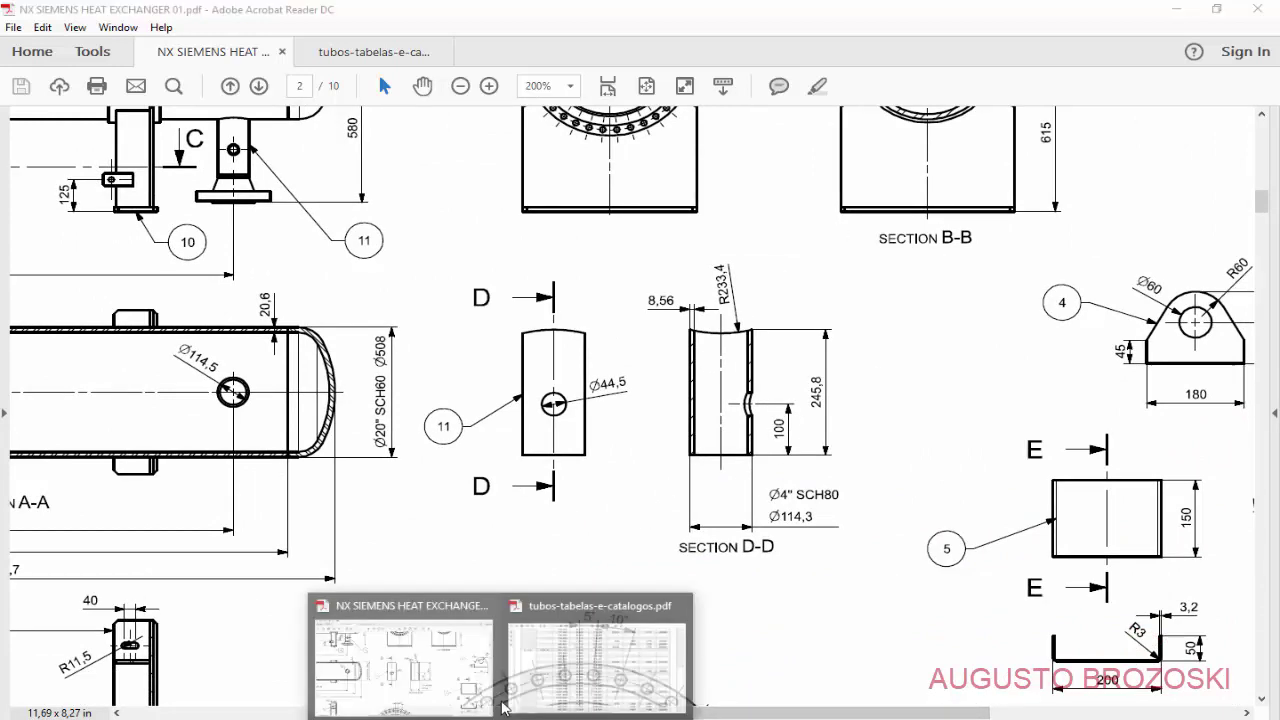
{"action": "left_click", "coordinate": [557, 622]}
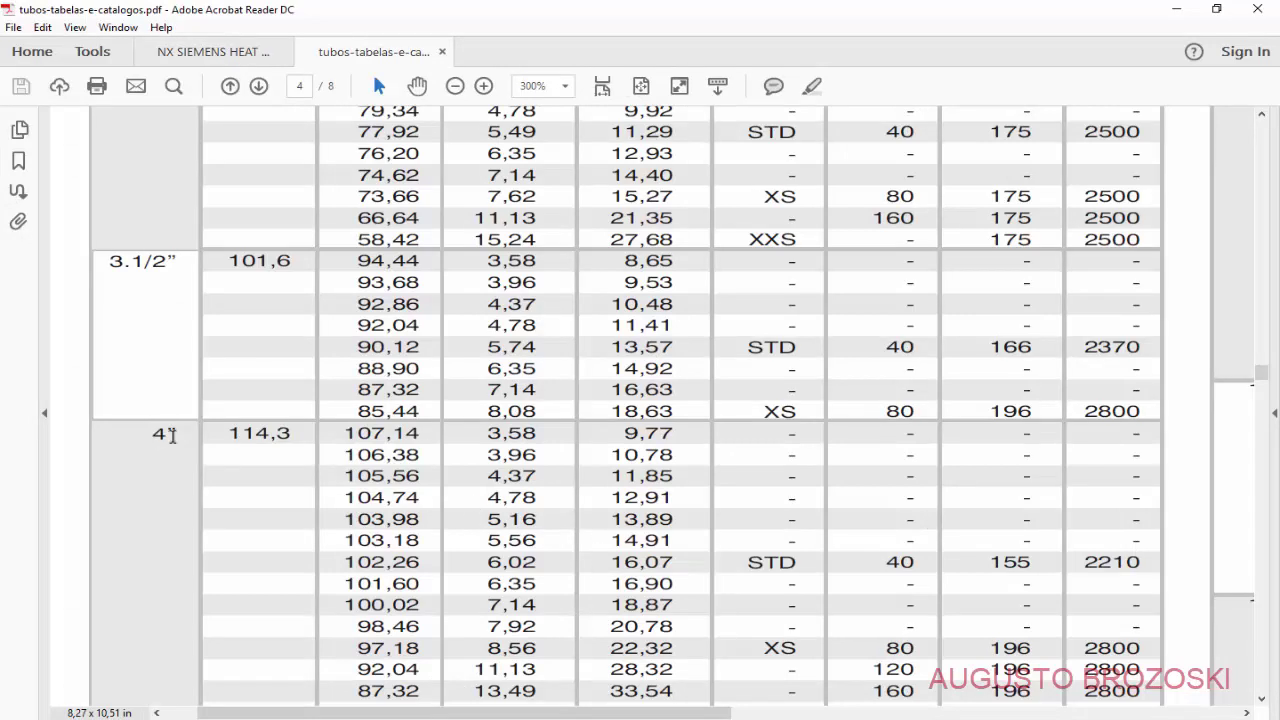
{"action": "scroll", "coordinate": [237, 449], "scroll_direction": "down", "scroll_amount": 4}
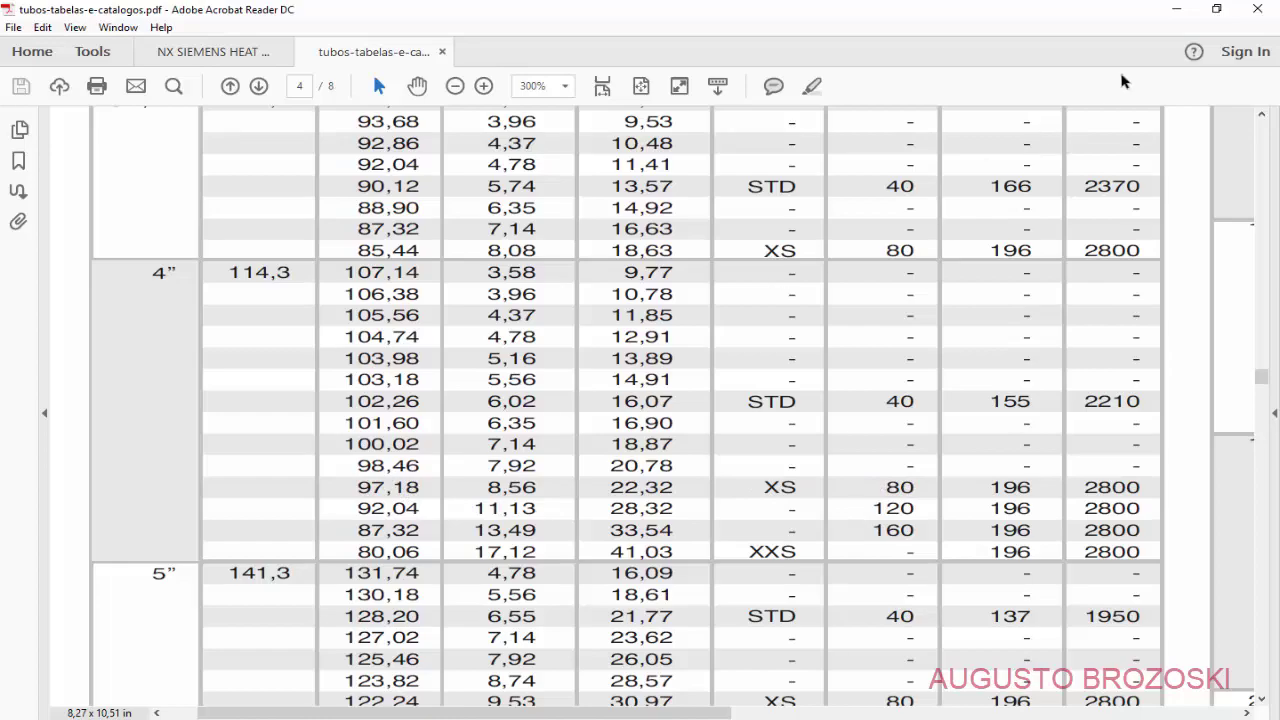
{"action": "left_click", "coordinate": [1174, 9]}
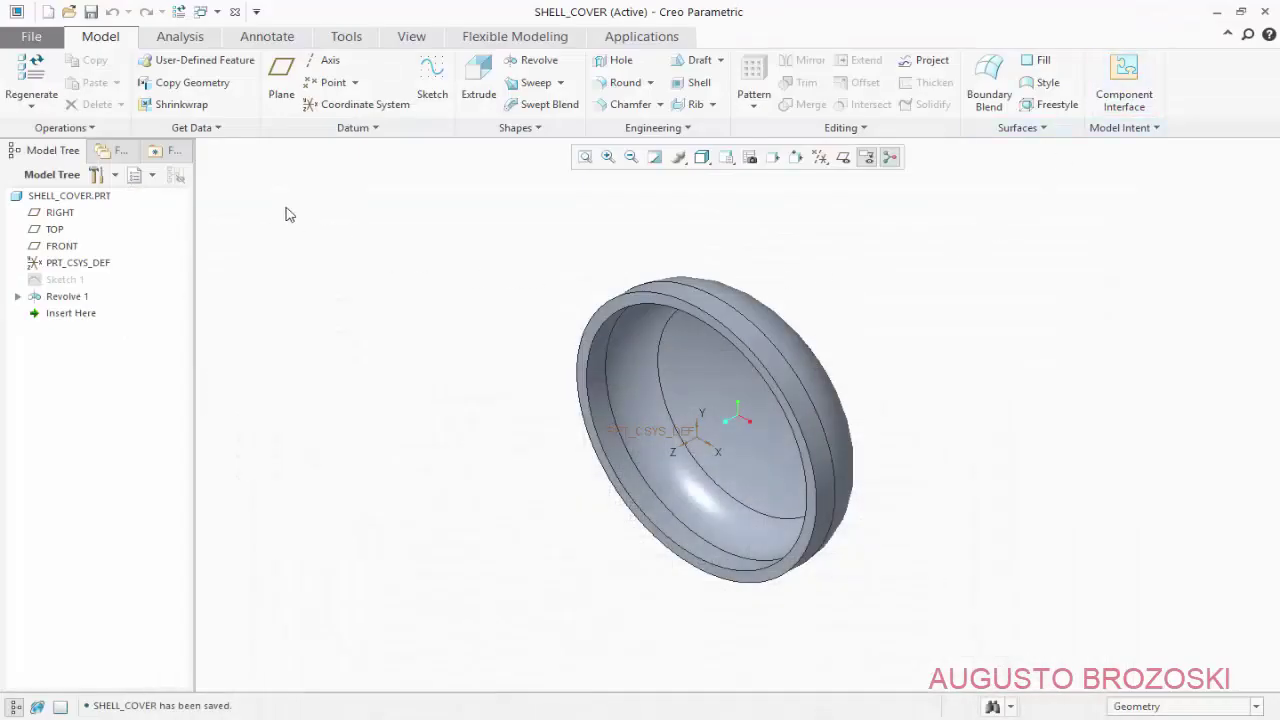
Create a solid part named TUBE_4_POL_SCH80 from the mmns_part_solid template and maximize its window
{"action": "left_click", "coordinate": [47, 12]}
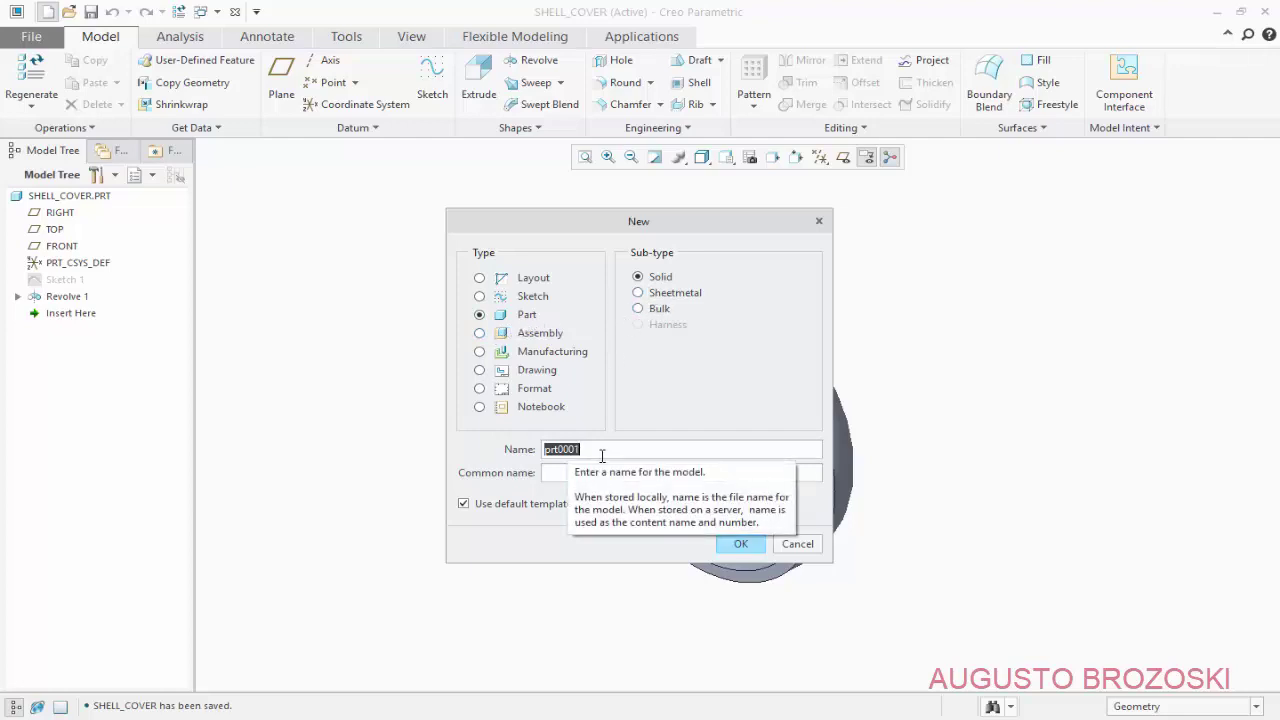
{"action": "type", "text": "TUBE"}
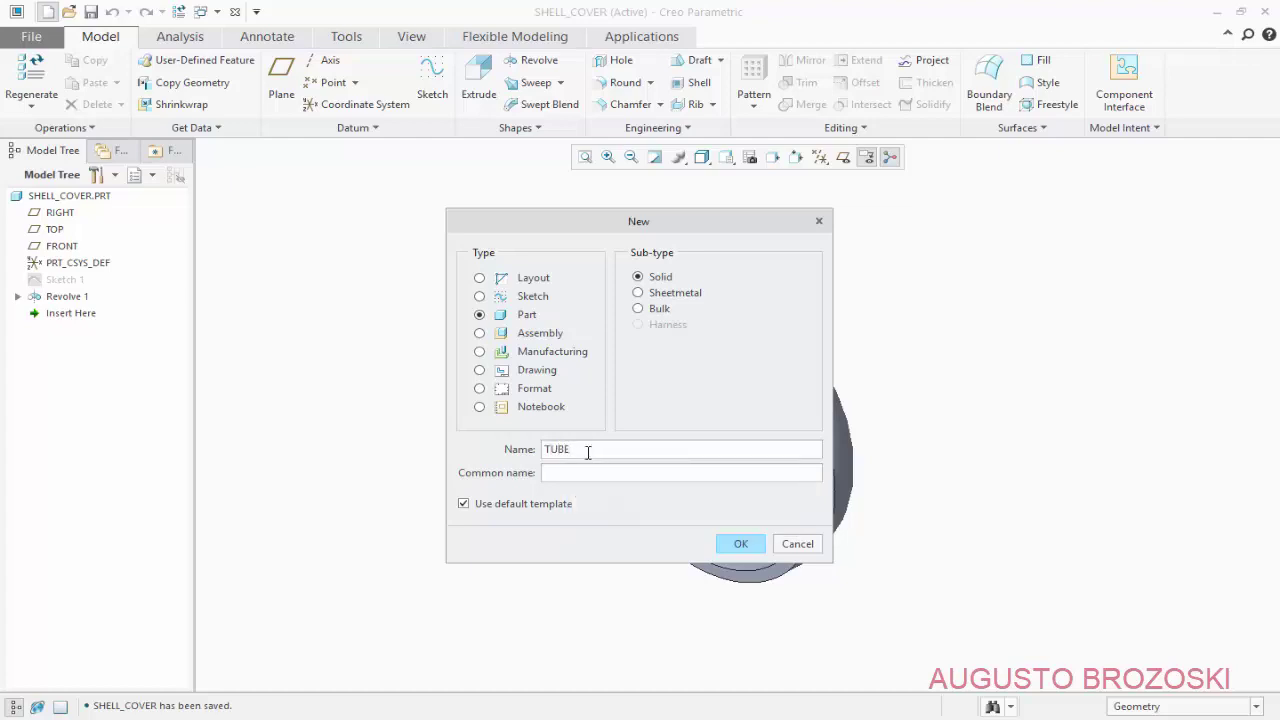
{"action": "type", "text": "_4"}
{"action": "type", "text": "_POL_SCH80"}
{"action": "left_click", "coordinate": [741, 546]}
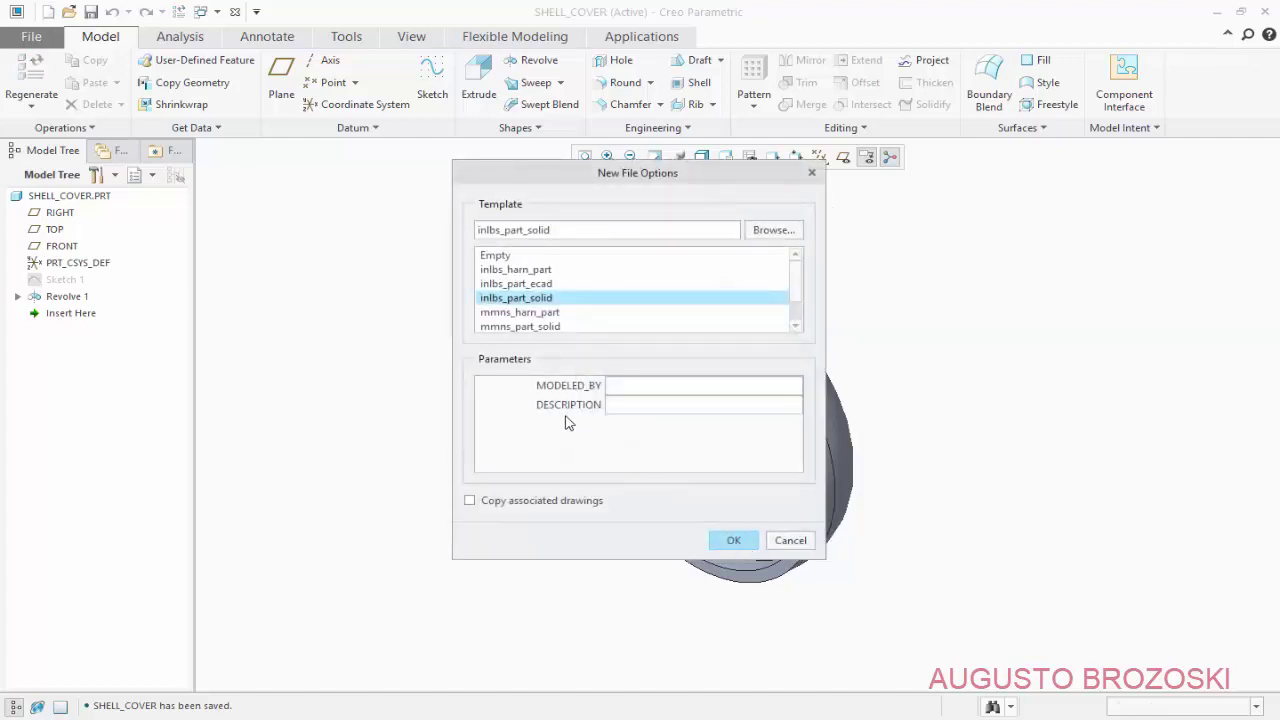
{"action": "left_click", "coordinate": [513, 328]}
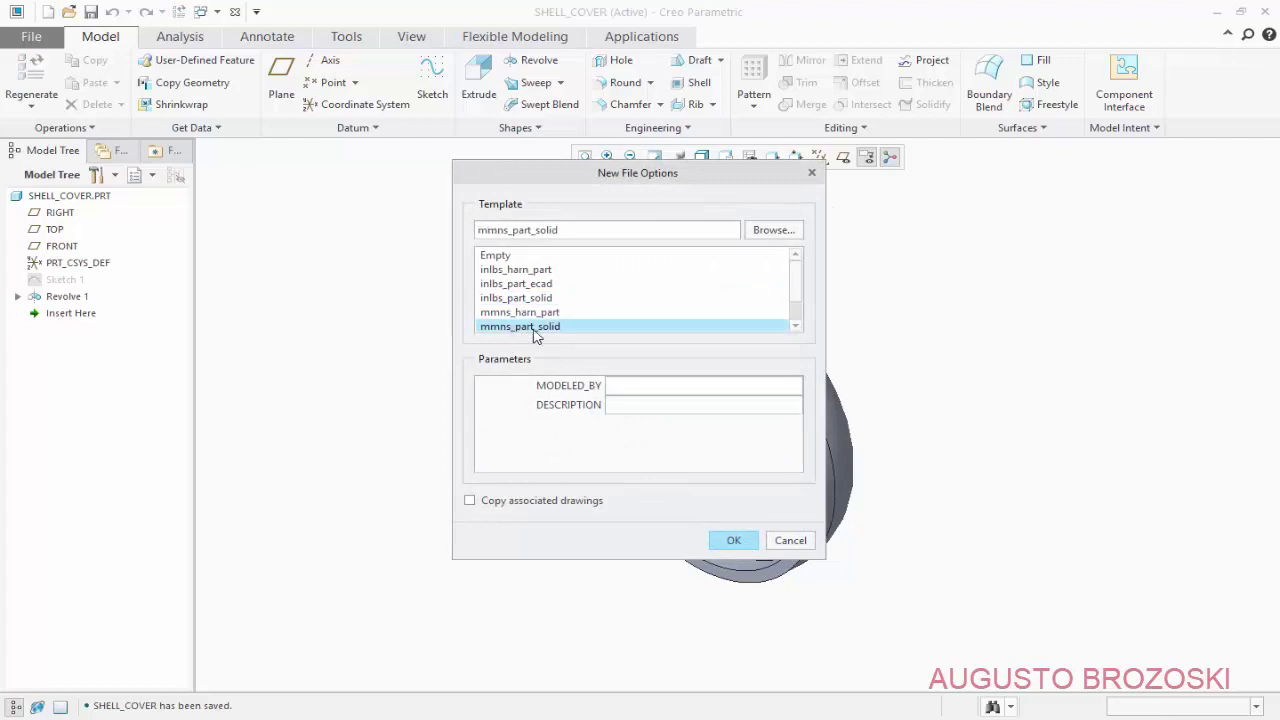
{"action": "left_click", "coordinate": [738, 545]}
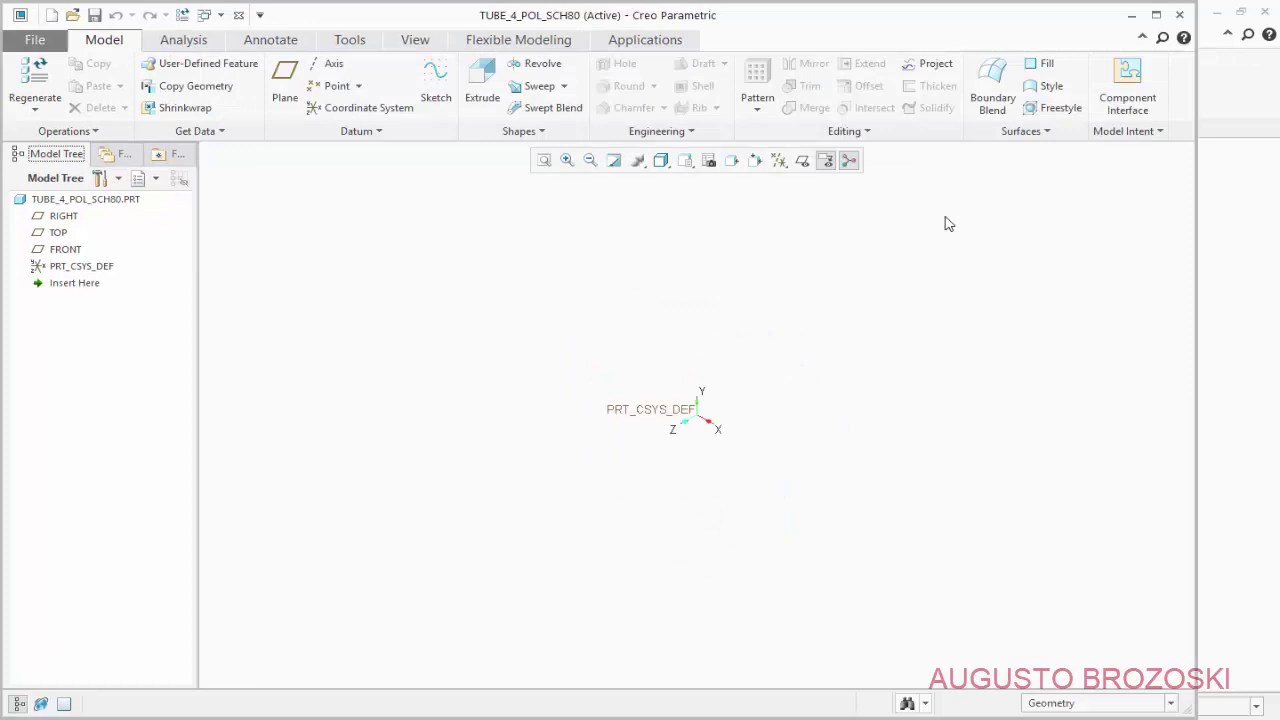
{"action": "left_click", "coordinate": [1156, 14]}
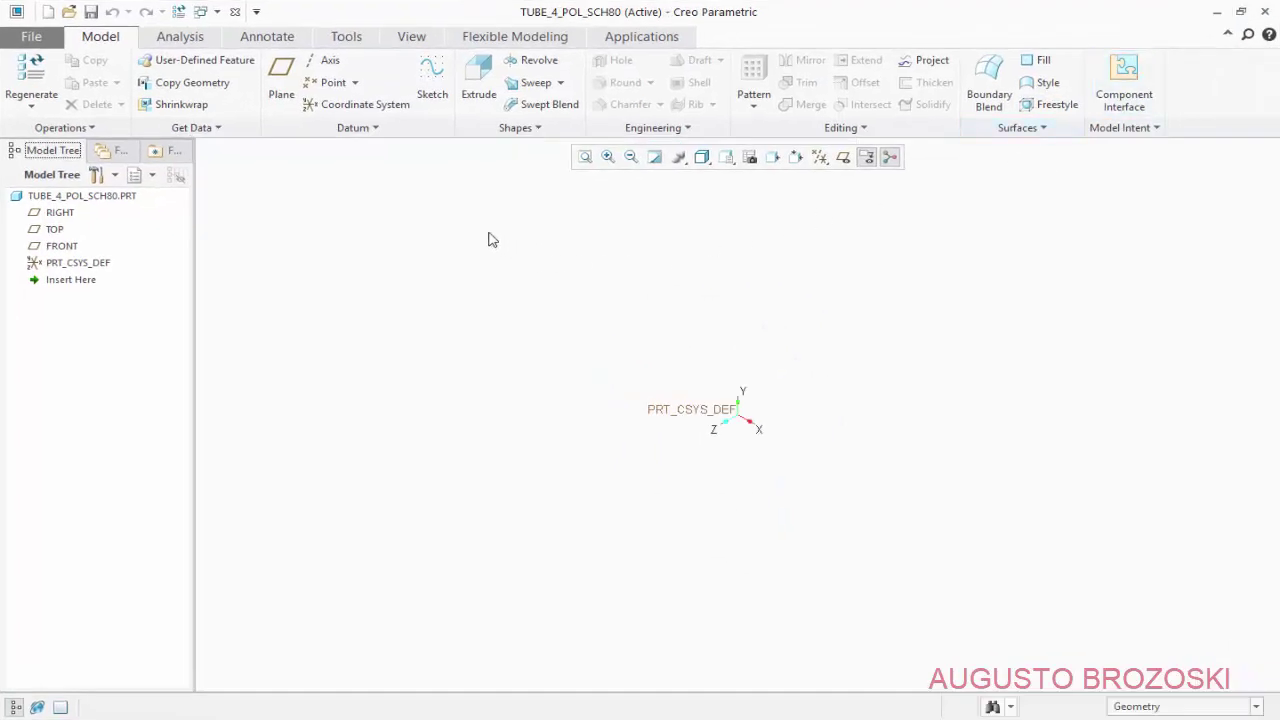
Start a sketch on the TOP plane with RIGHT as reference, viewed in 2D orientation with datum planes hidden
{"action": "left_click", "coordinate": [432, 88]}
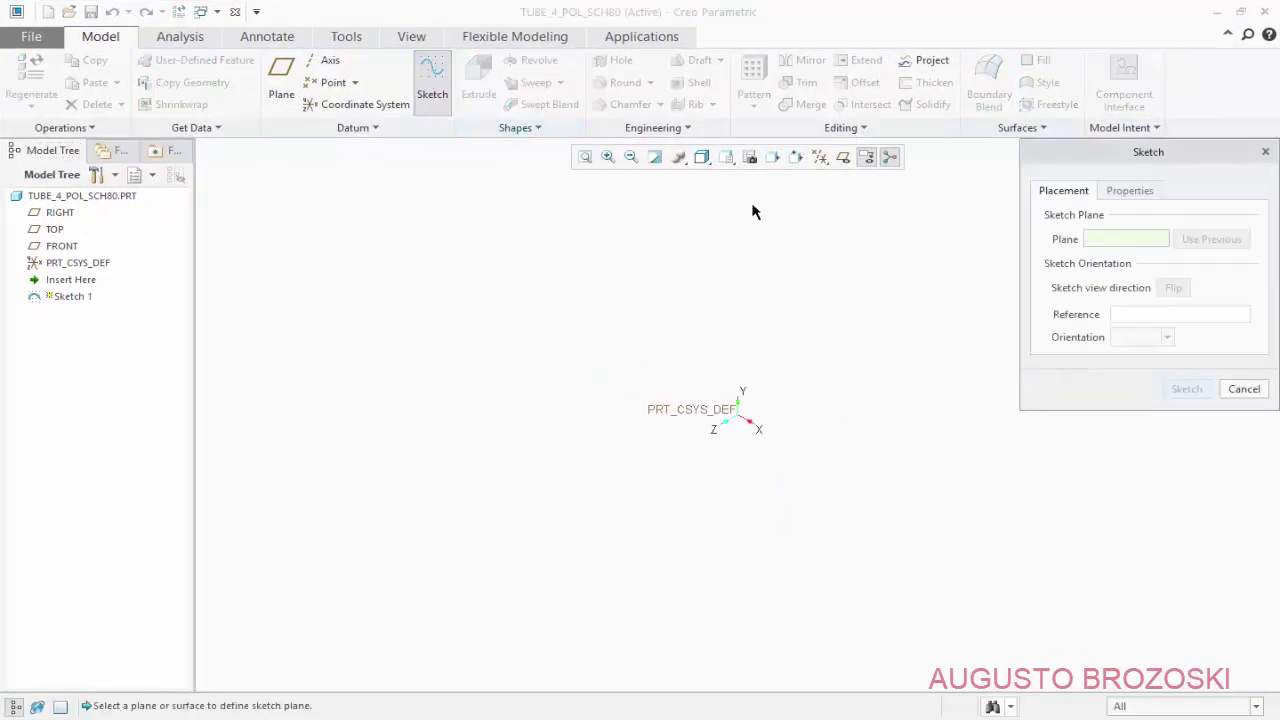
{"action": "left_click", "coordinate": [843, 160]}
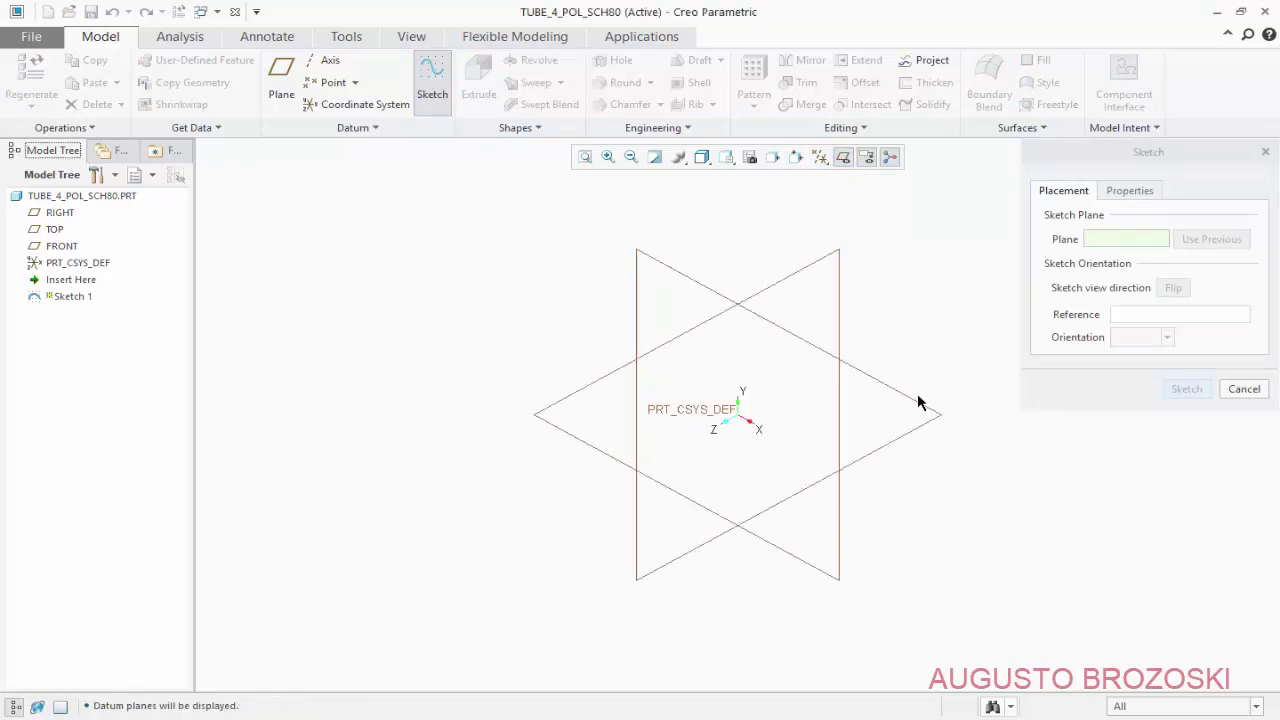
{"action": "left_click", "coordinate": [887, 396]}
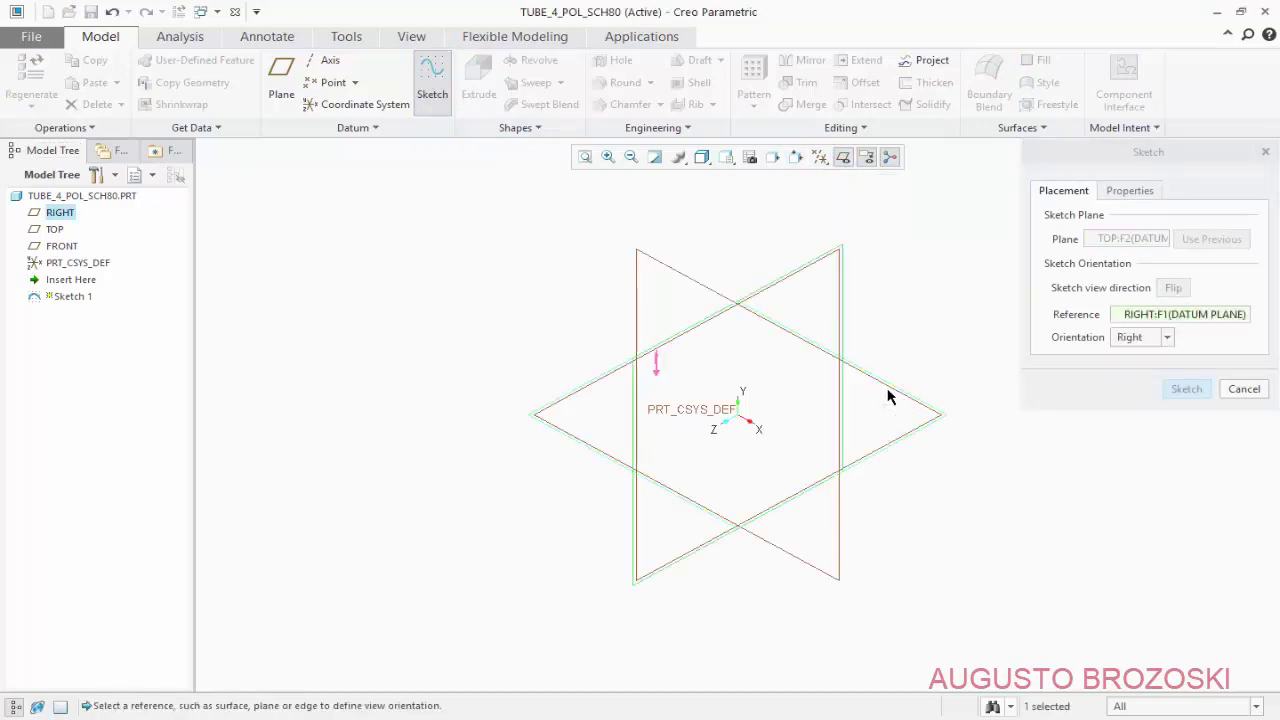
{"action": "left_click", "coordinate": [1183, 391]}
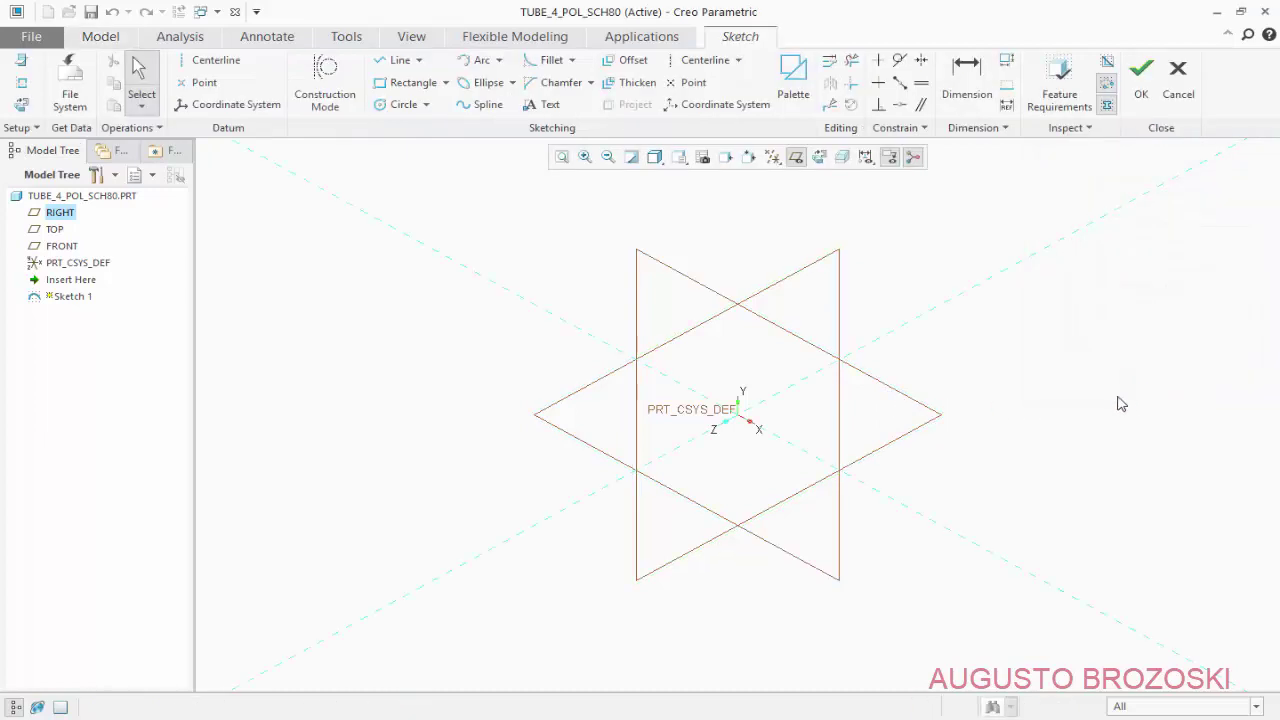
{"action": "left_click", "coordinate": [820, 159]}
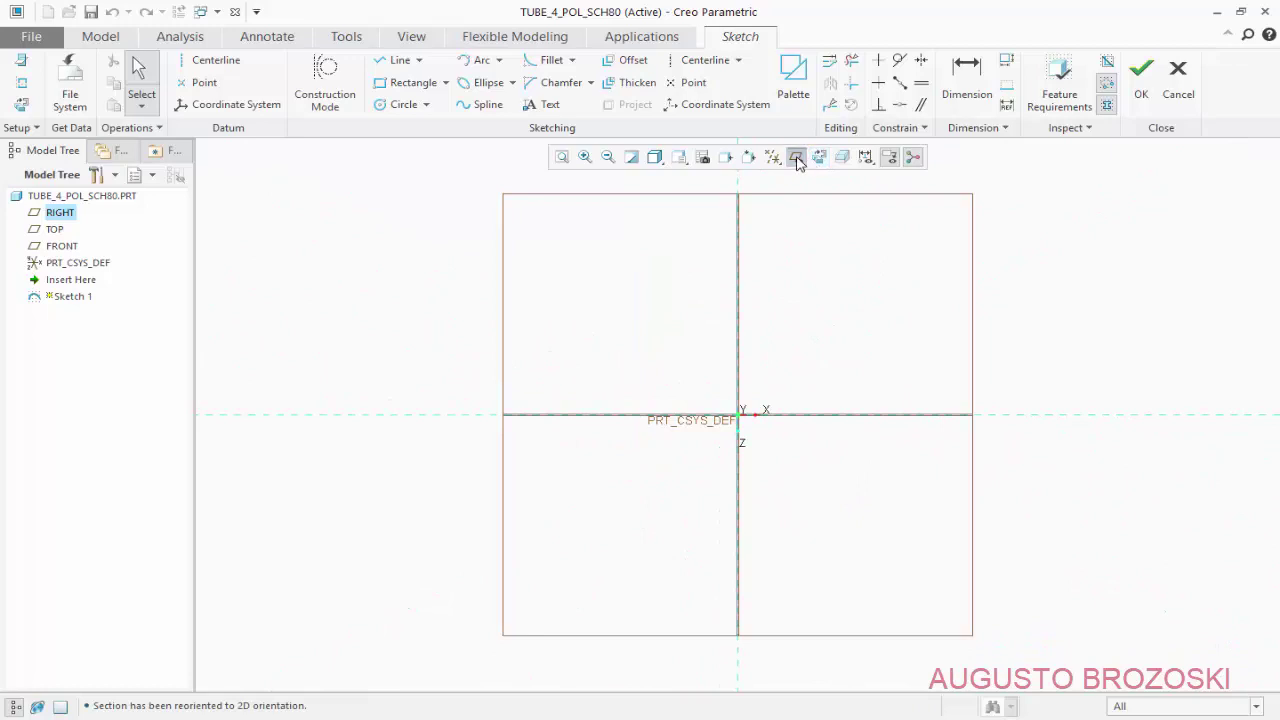
{"action": "left_click", "coordinate": [797, 159]}
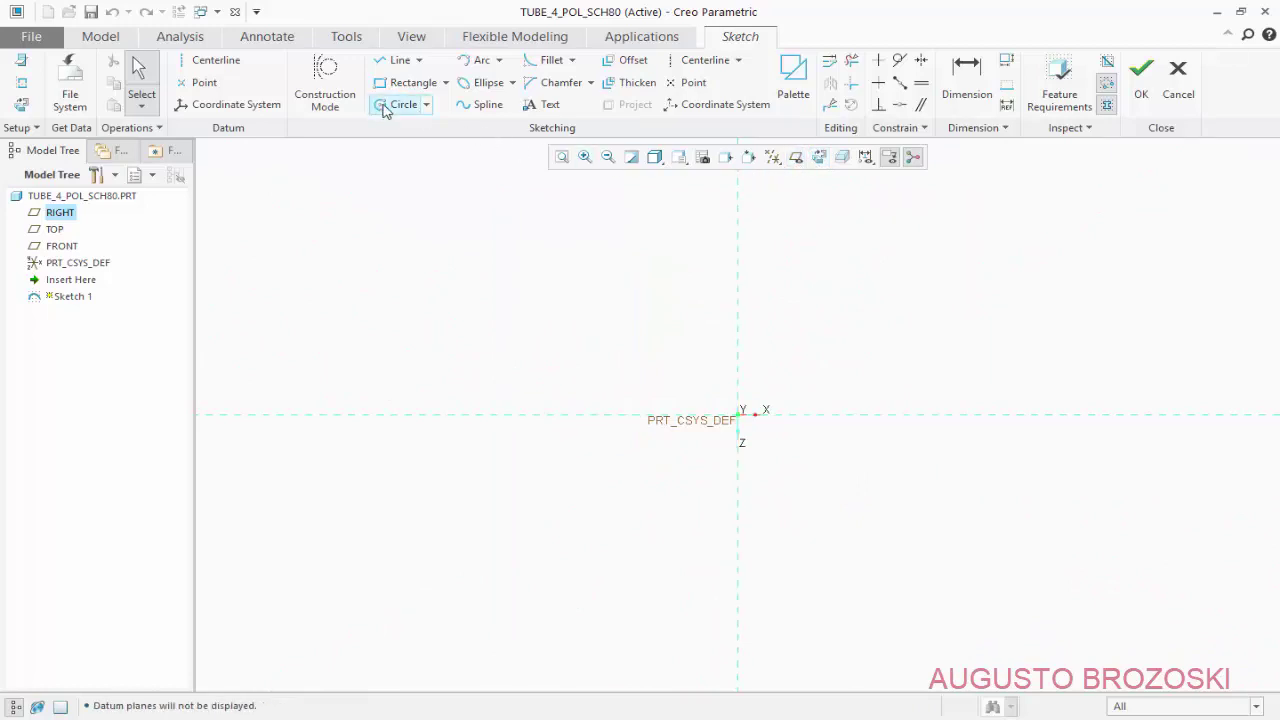
Sketch two concentric circles centred on the origin, about 247 mm and 318 mm in diameter
{"action": "left_click", "coordinate": [390, 104]}
{"action": "left_click", "coordinate": [738, 414]}
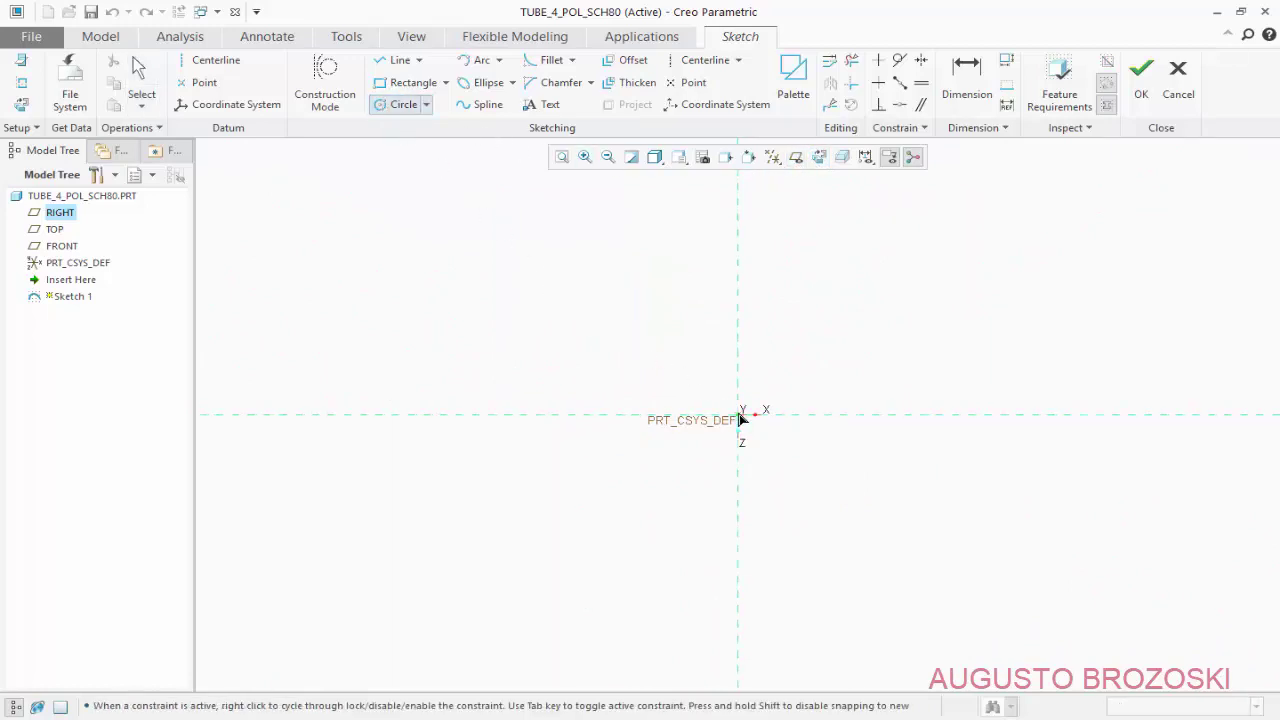
{"action": "left_click", "coordinate": [806, 332]}
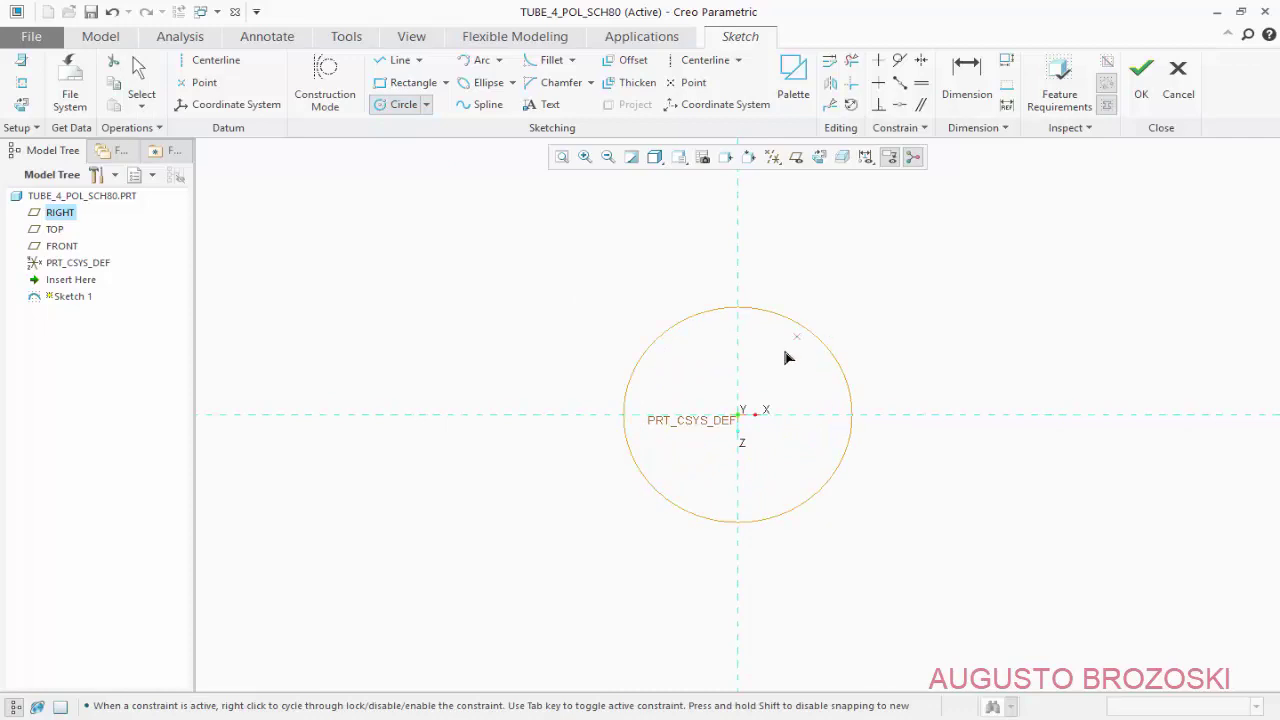
{"action": "left_click", "coordinate": [740, 412]}
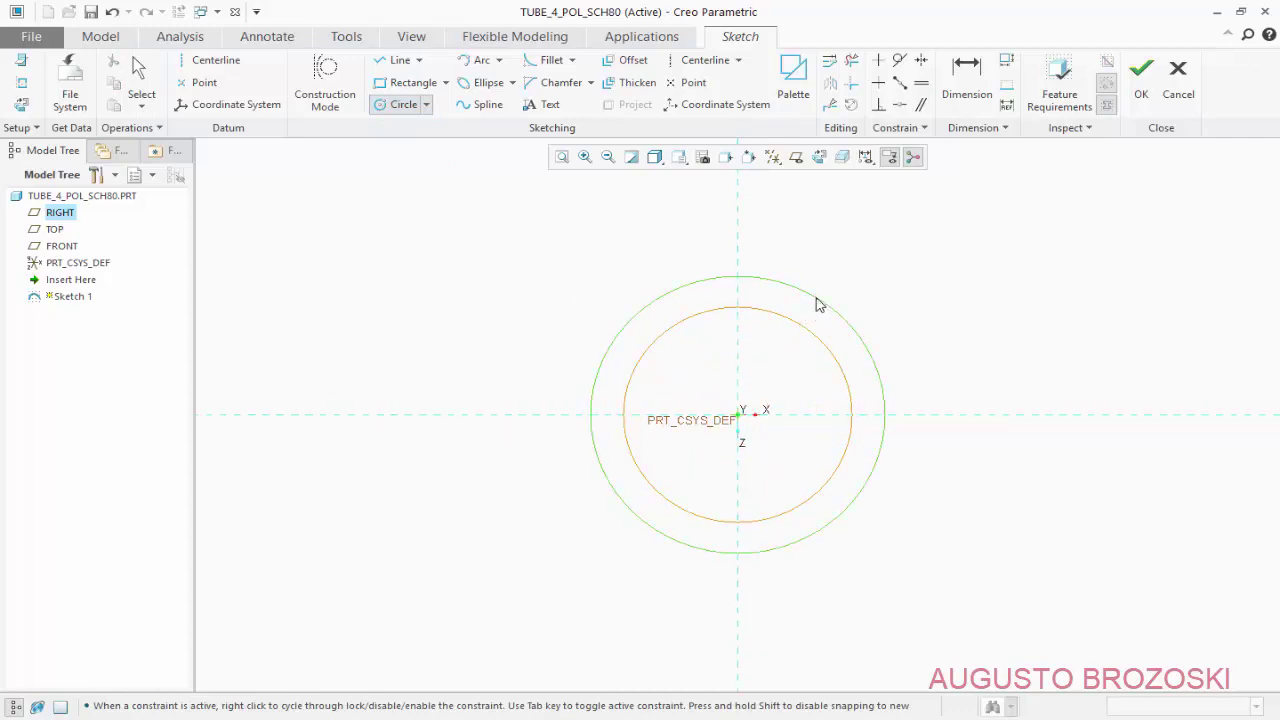
{"action": "left_click", "coordinate": [876, 378]}
{"action": "middle_click", "coordinate": [870, 380]}
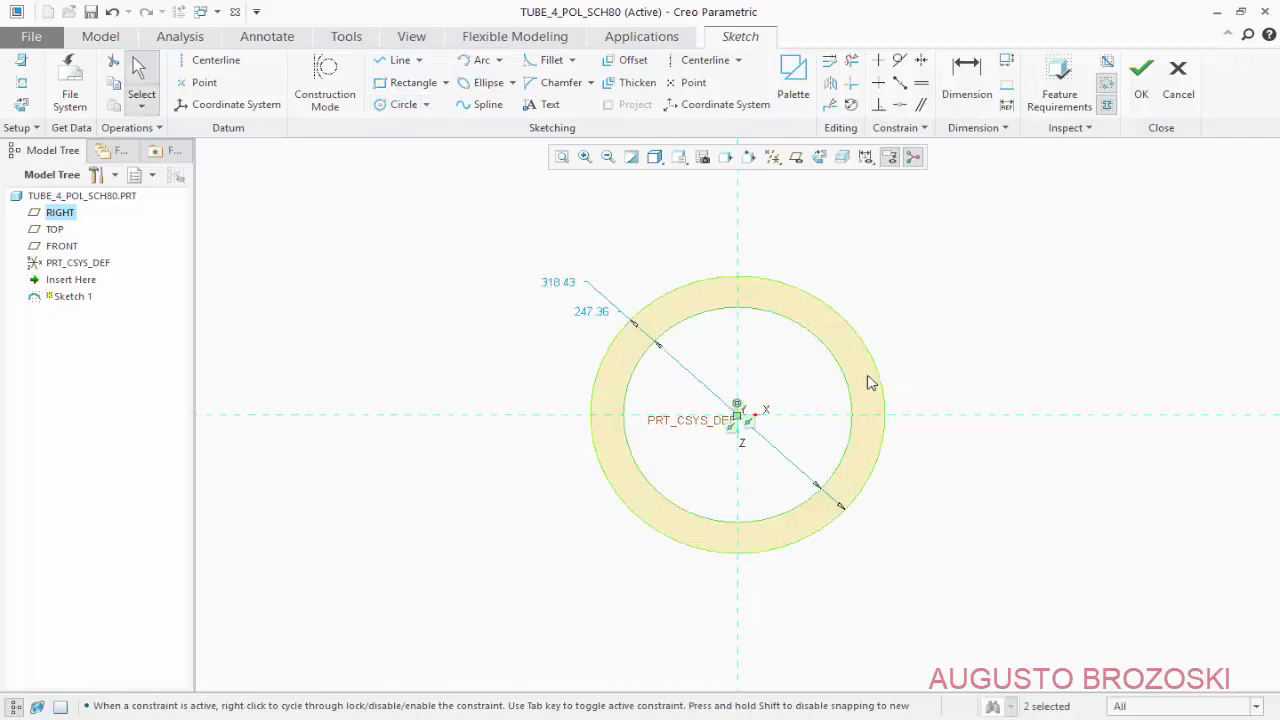
Reposition the diameter dimensions of both circles clear of the profile and set the outer circle's diameter to 114.3 mm
{"action": "key", "text": "d"}
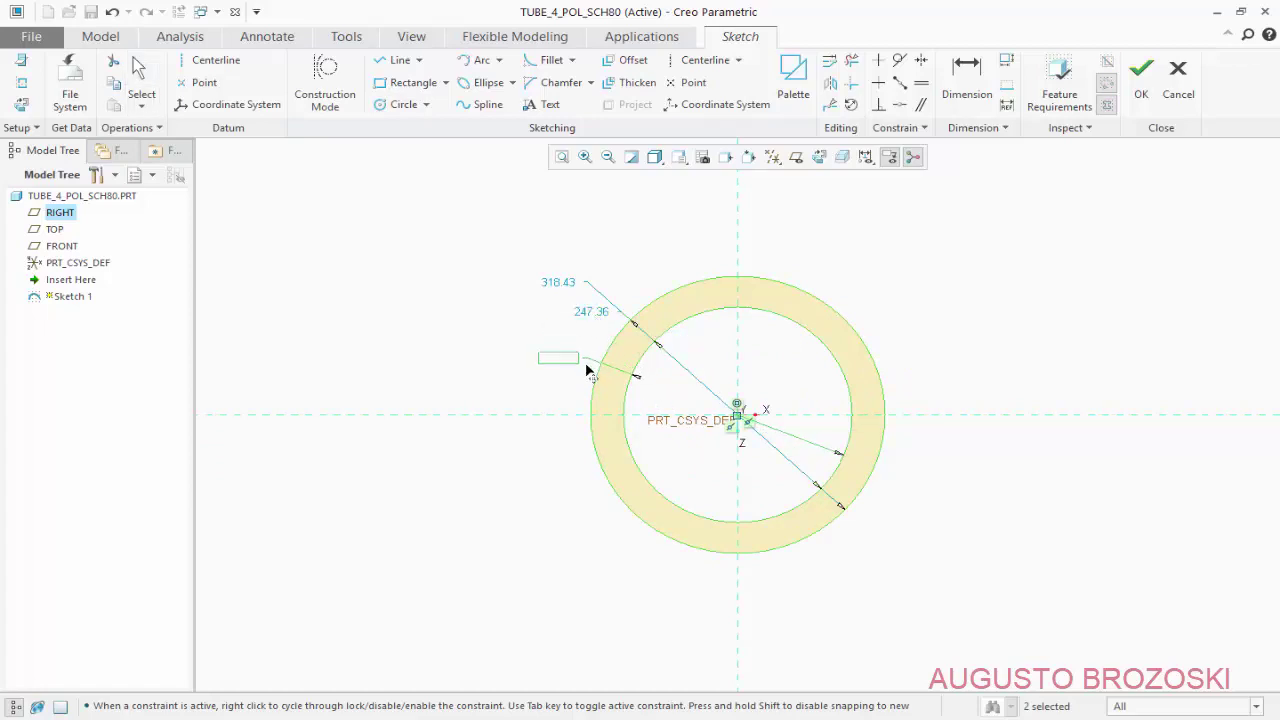
{"action": "middle_click", "coordinate": [550, 388]}
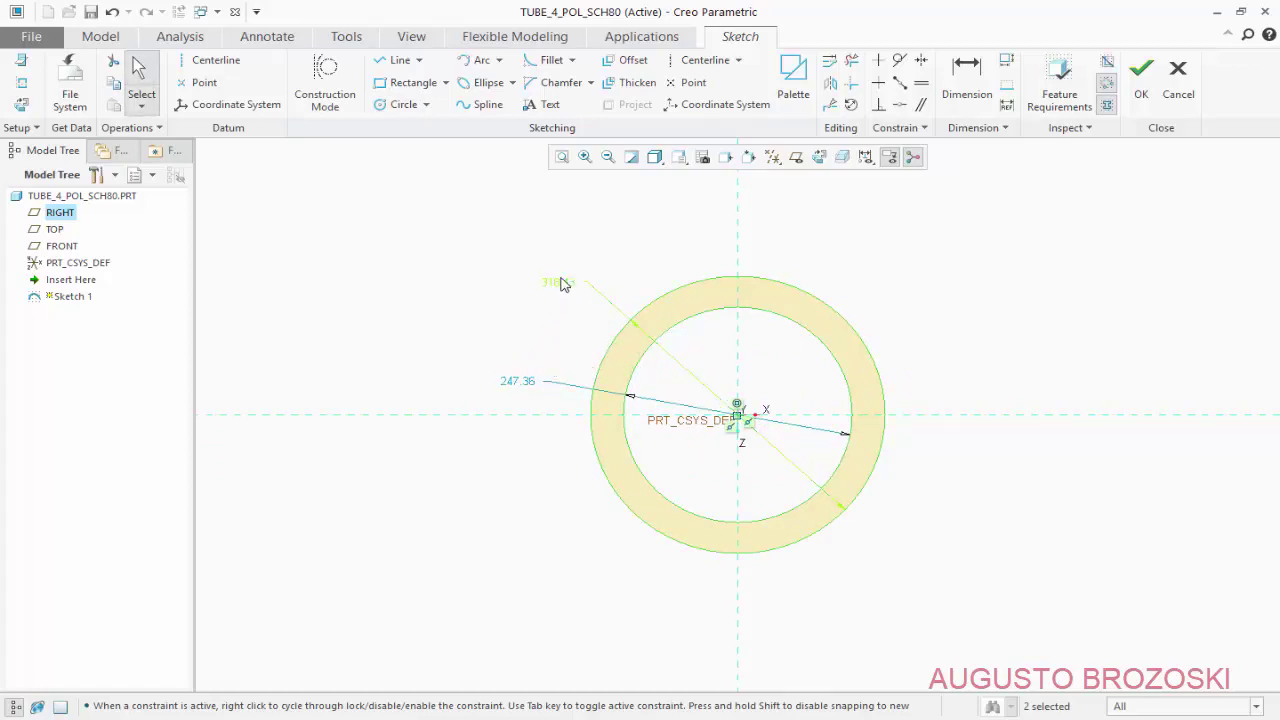
{"action": "left_click_drag", "start_coordinate": [565, 288], "coordinate": [607, 255]}
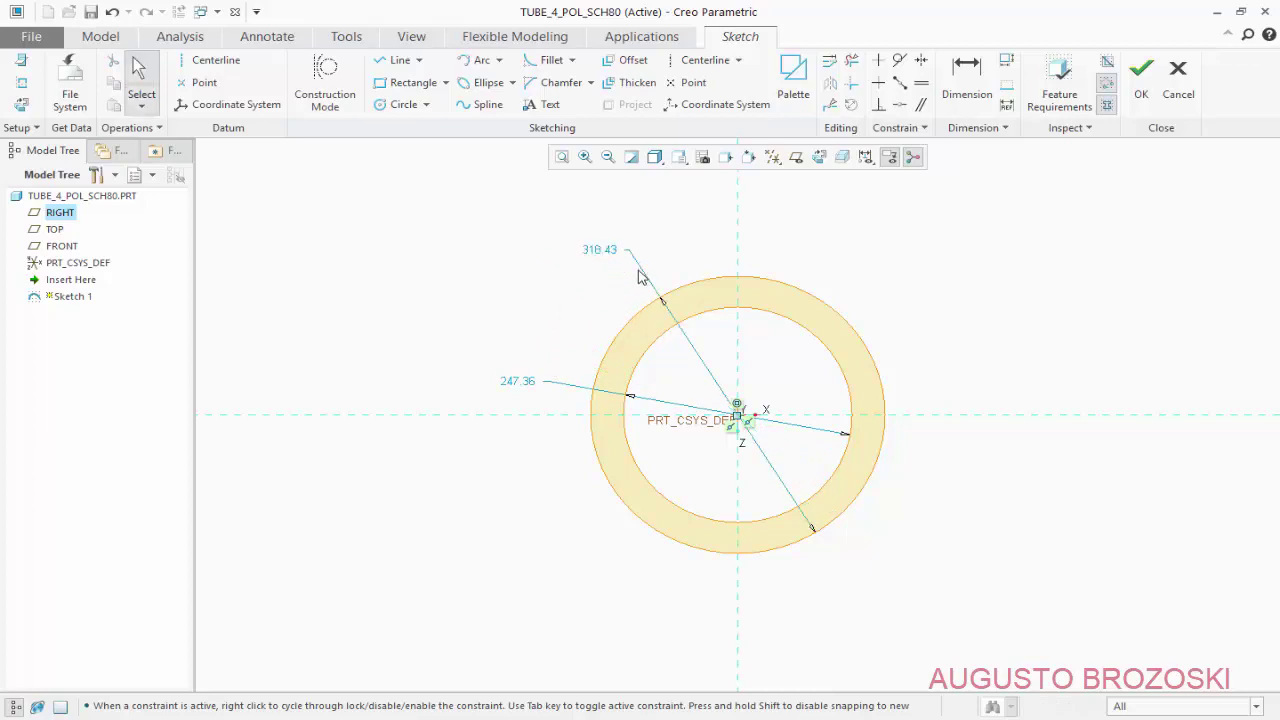
{"action": "double_click", "coordinate": [607, 252]}
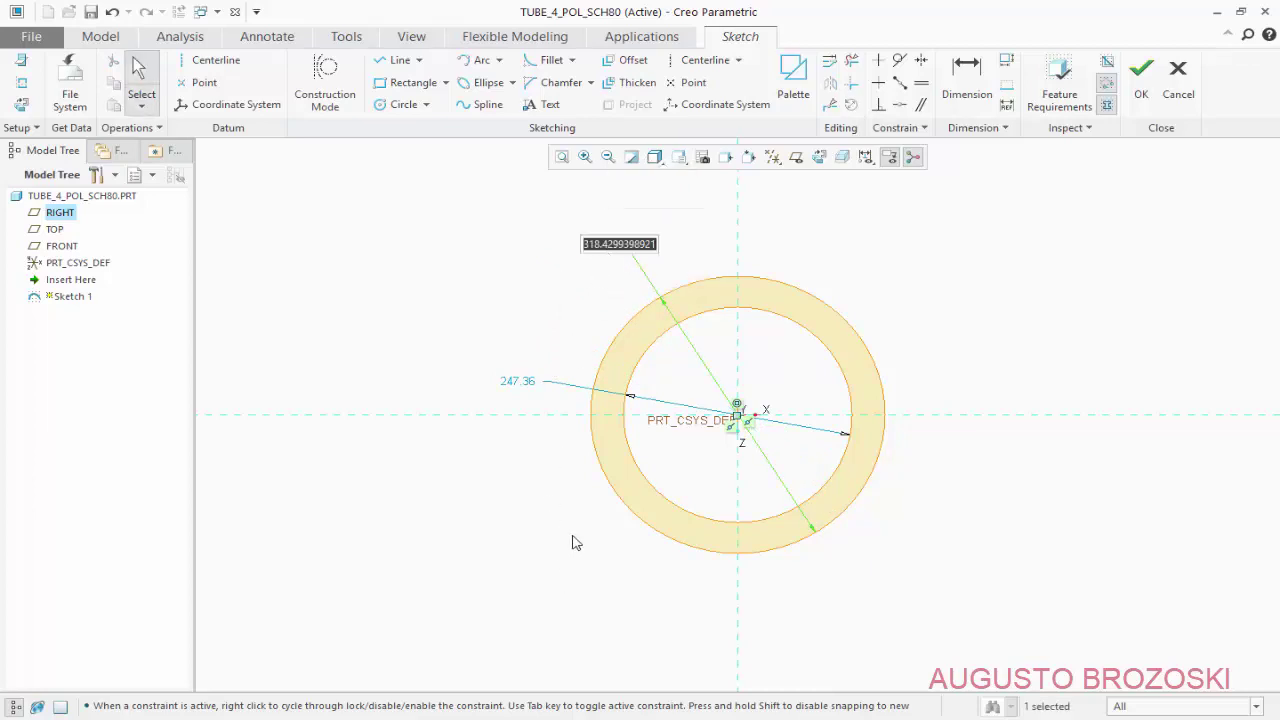
{"action": "type", "text": "114.3"}
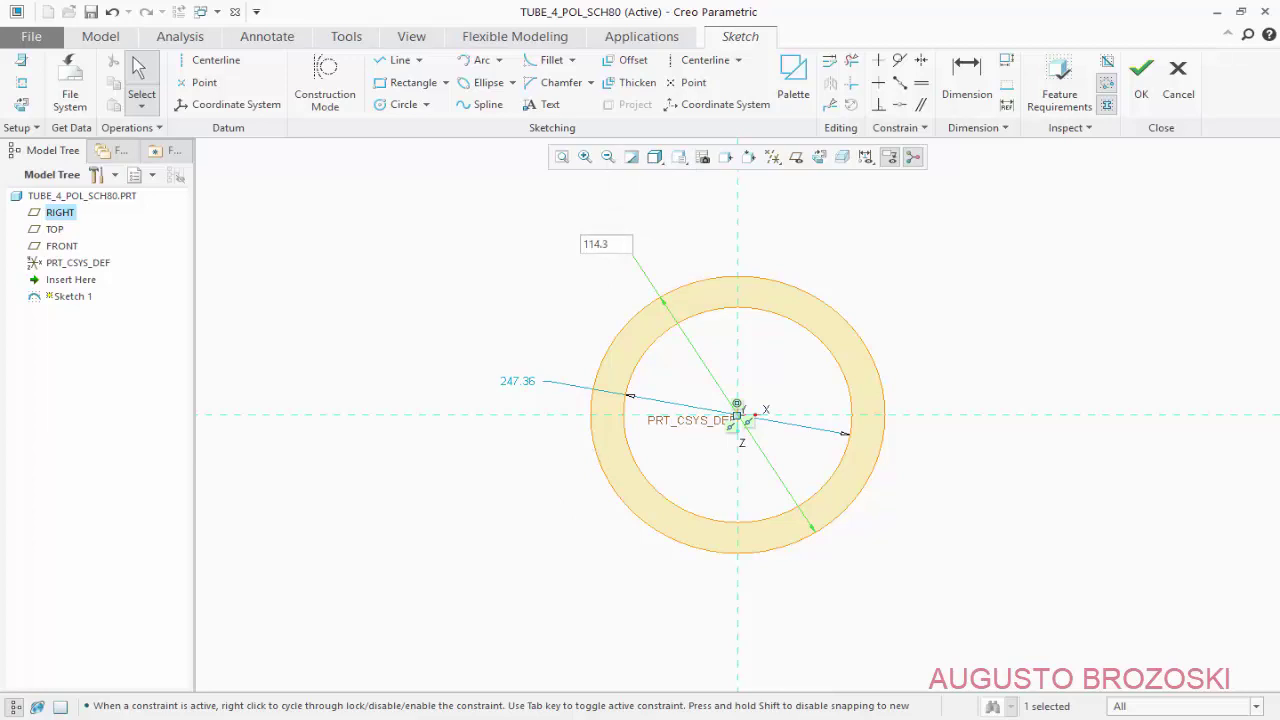
{"action": "key", "text": "Return"}
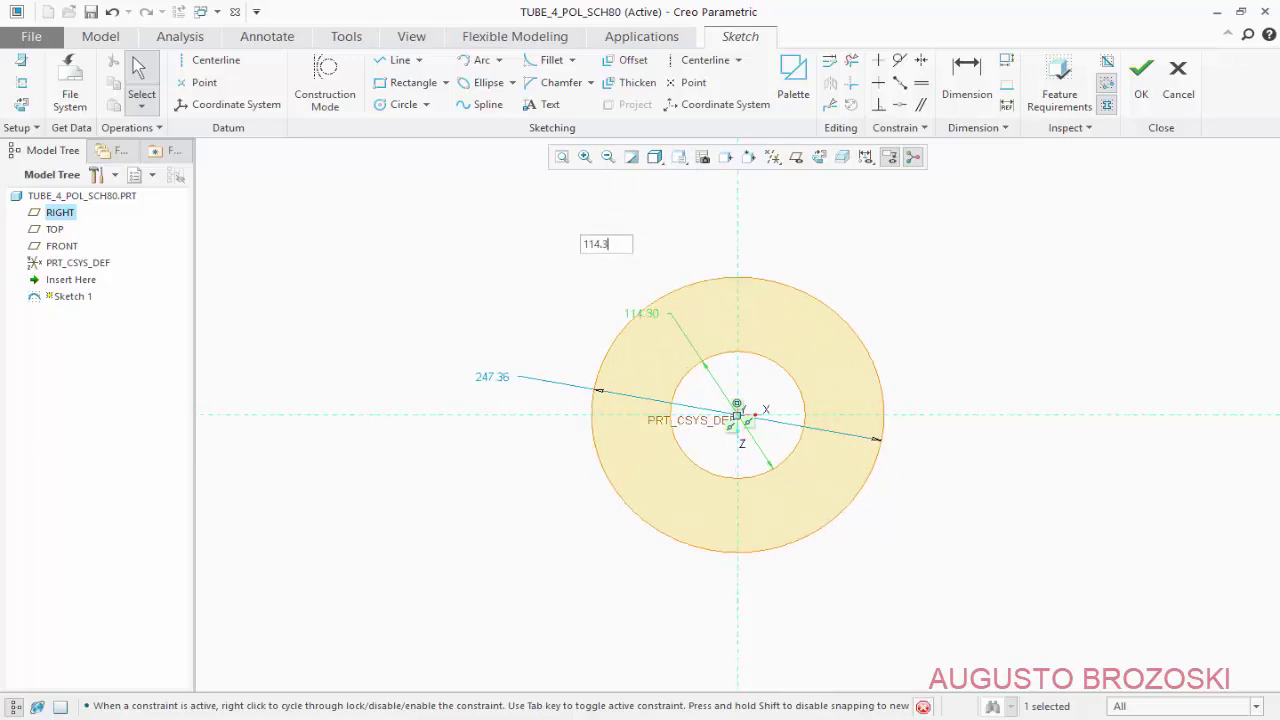
Set the inner circle's diameter to 97.18 mm, as listed for 4" SCH 80 in tubos-tabelas-e-catalogos.pdf, and finish the sketch
{"action": "double_click", "coordinate": [411, 365]}
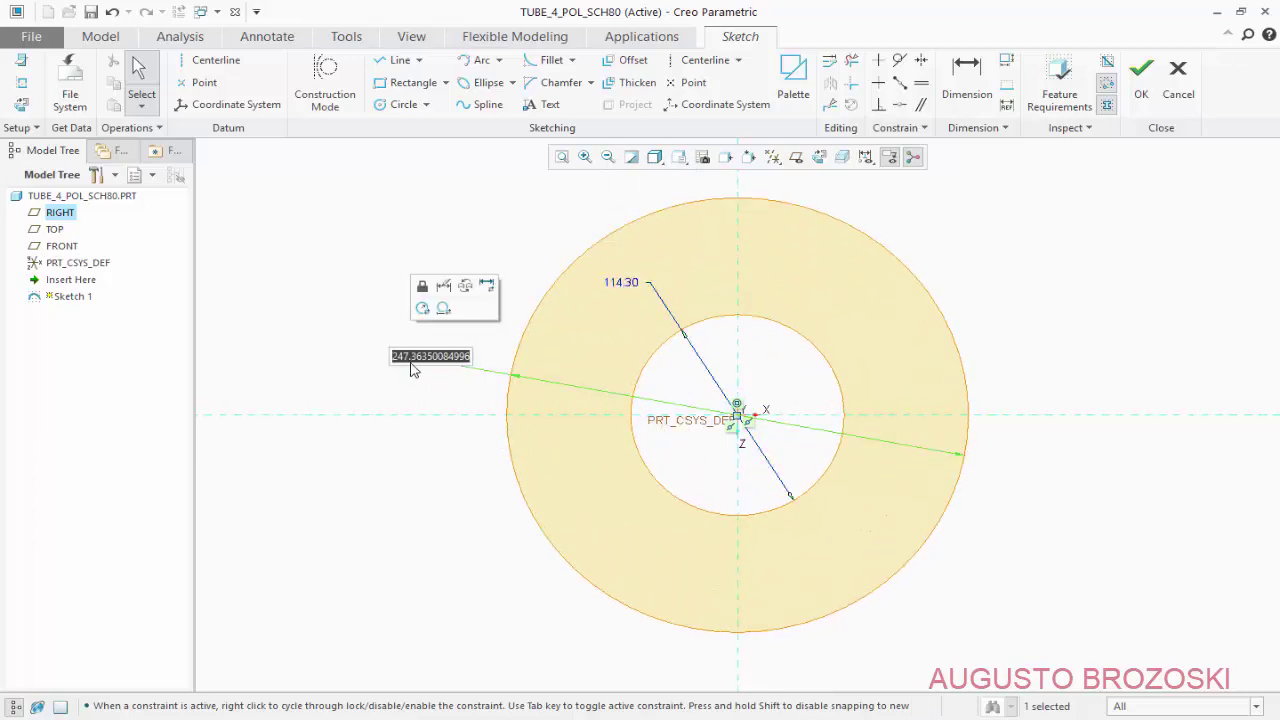
{"action": "mouse_move", "coordinate": [490, 717]}
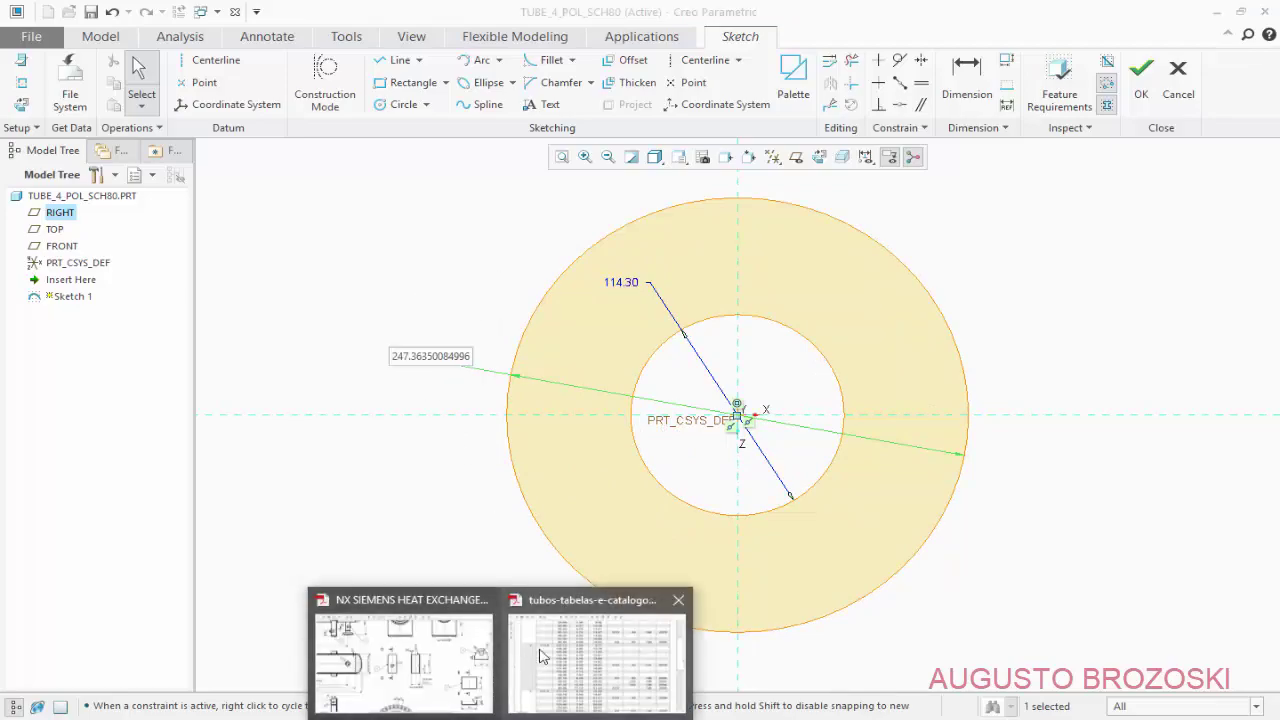
{"action": "left_click", "coordinate": [537, 648]}
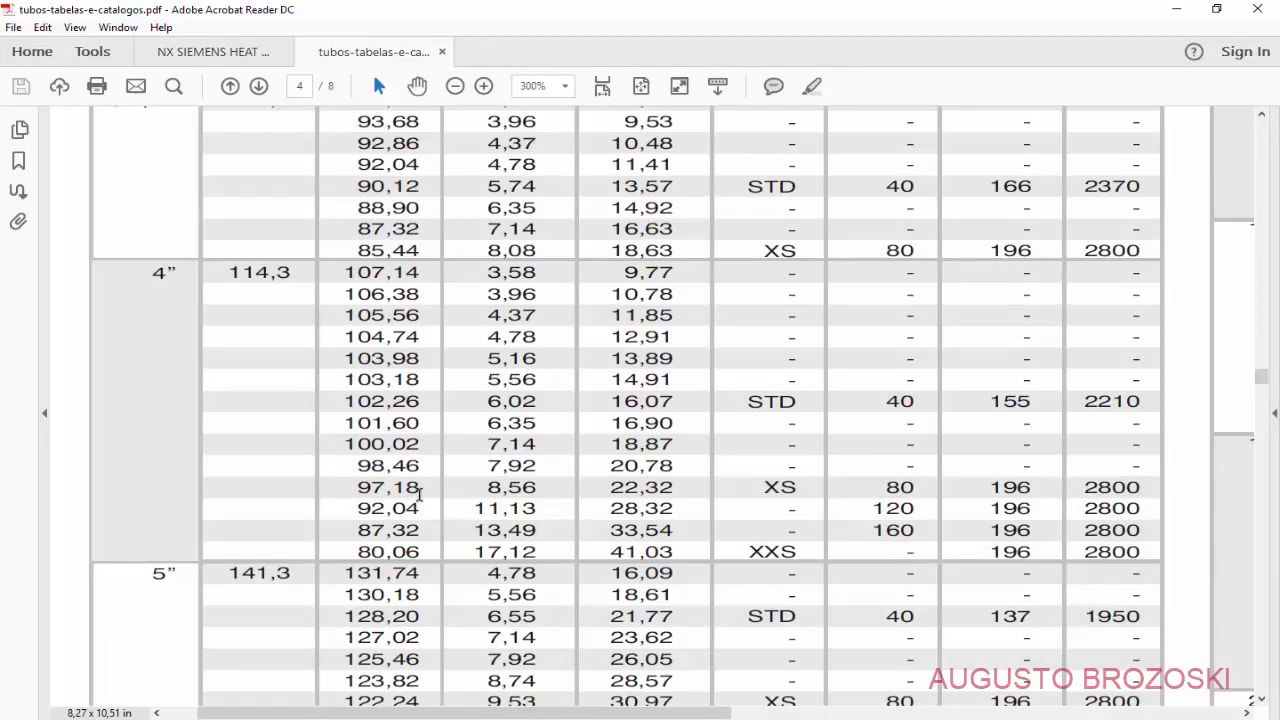
{"action": "left_click", "coordinate": [1176, 9]}
{"action": "type", "text": "8"}
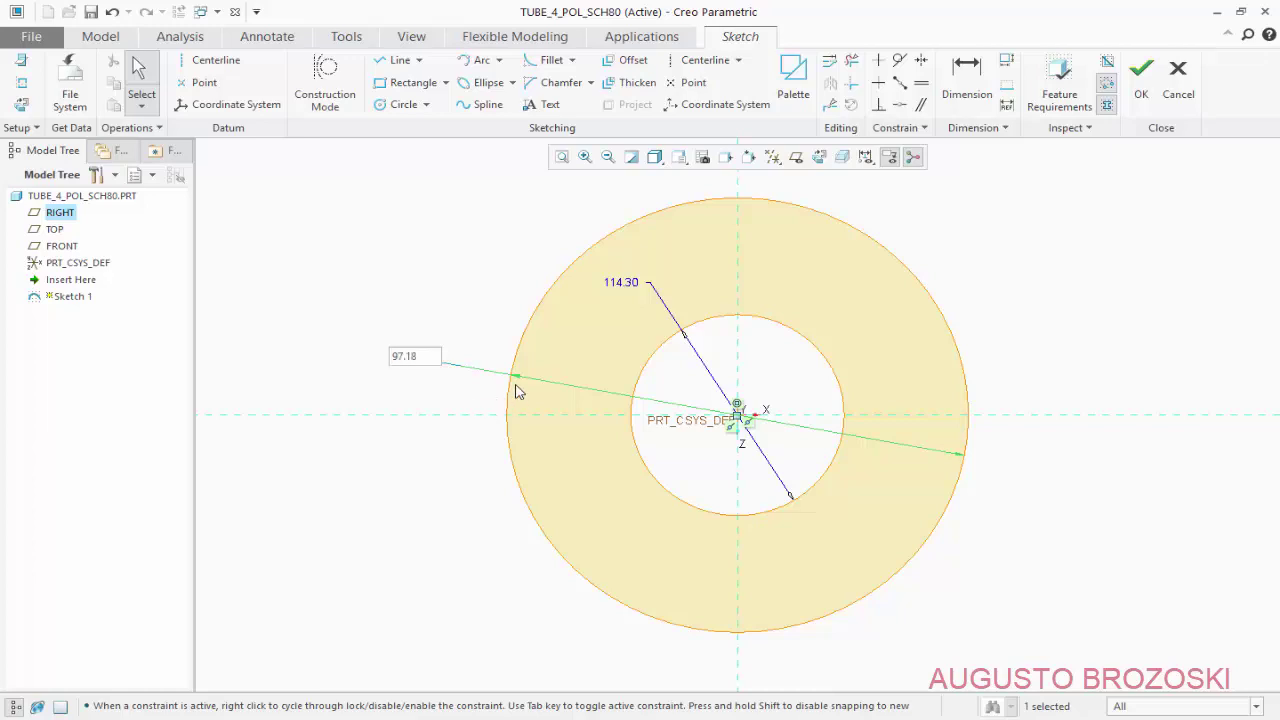
{"action": "key", "text": "Return"}
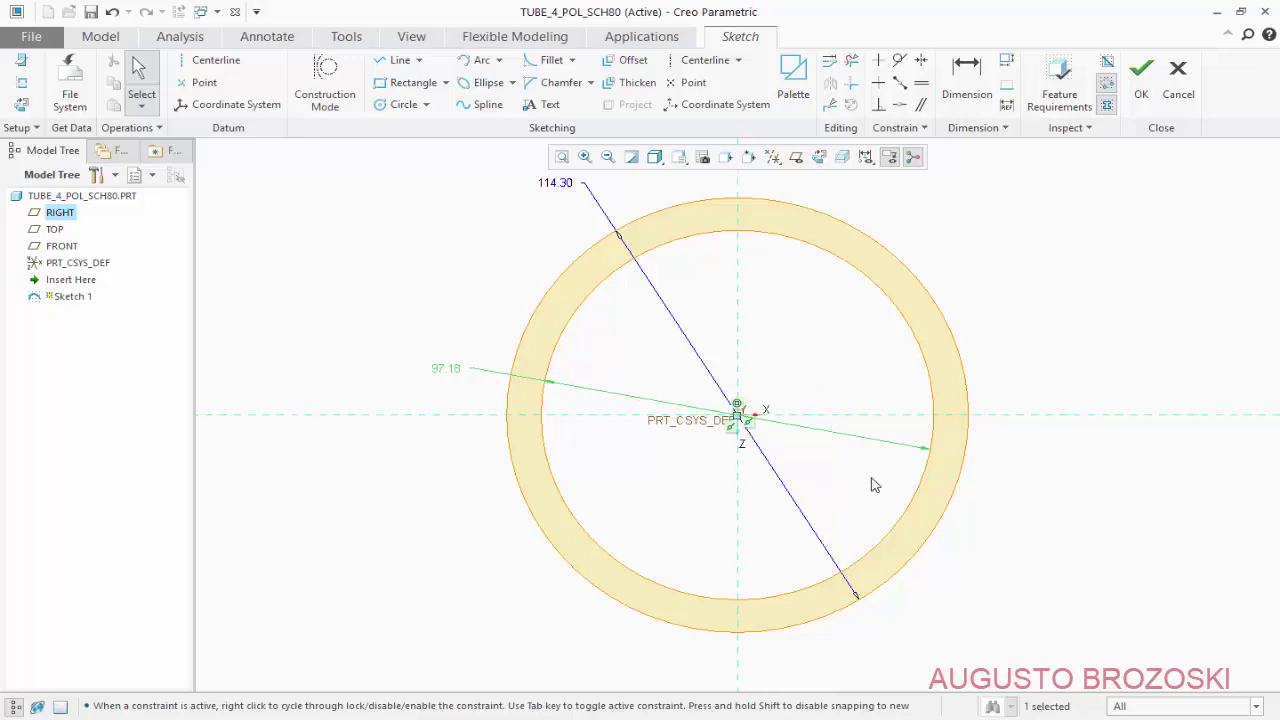
{"action": "left_click", "coordinate": [1141, 80]}
Extrude the ring profile 245.8 mm, the tube length given in the heat exchanger drawing, and show it in standard orientation
{"action": "left_click", "coordinate": [726, 157]}
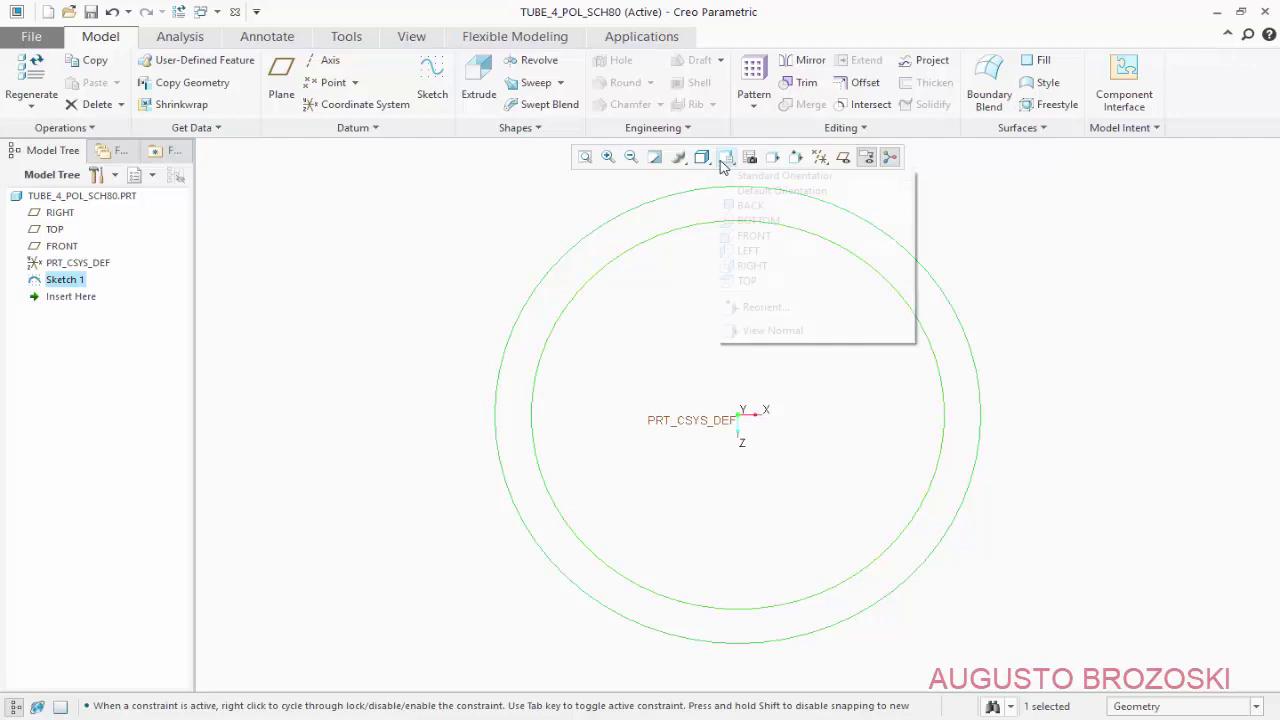
{"action": "left_click", "coordinate": [785, 176]}
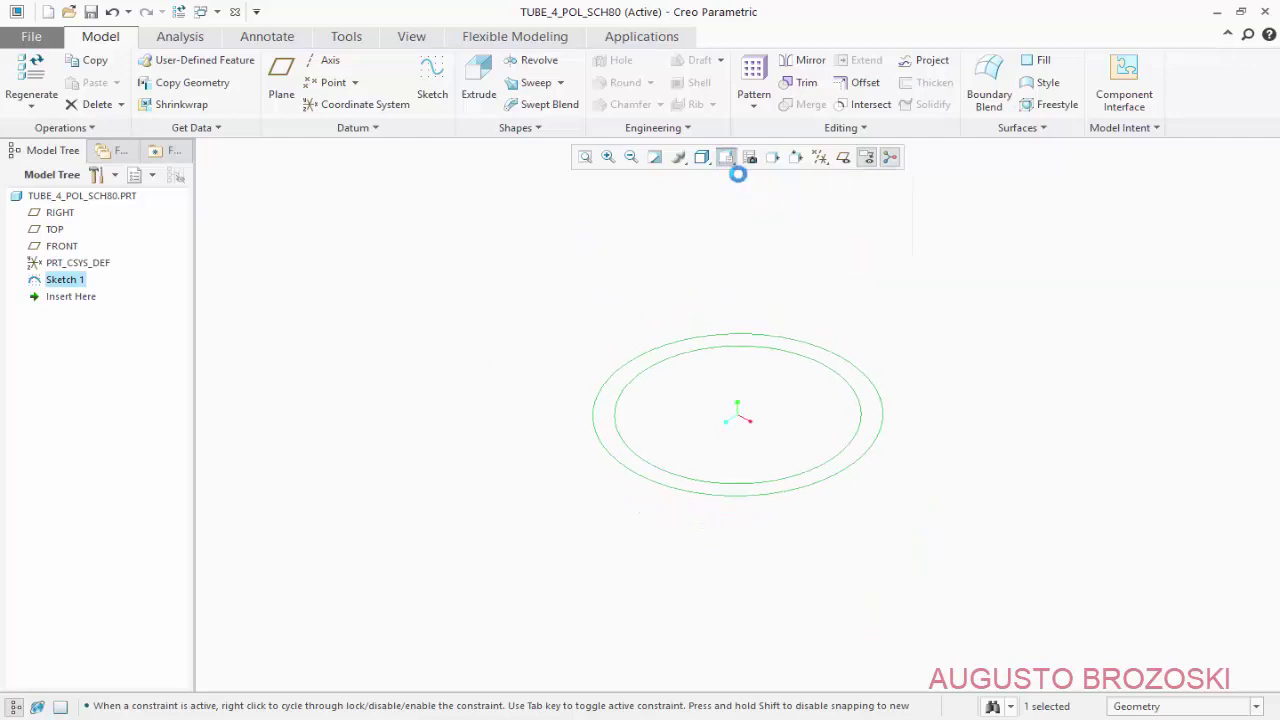
{"action": "left_click", "coordinate": [479, 85]}
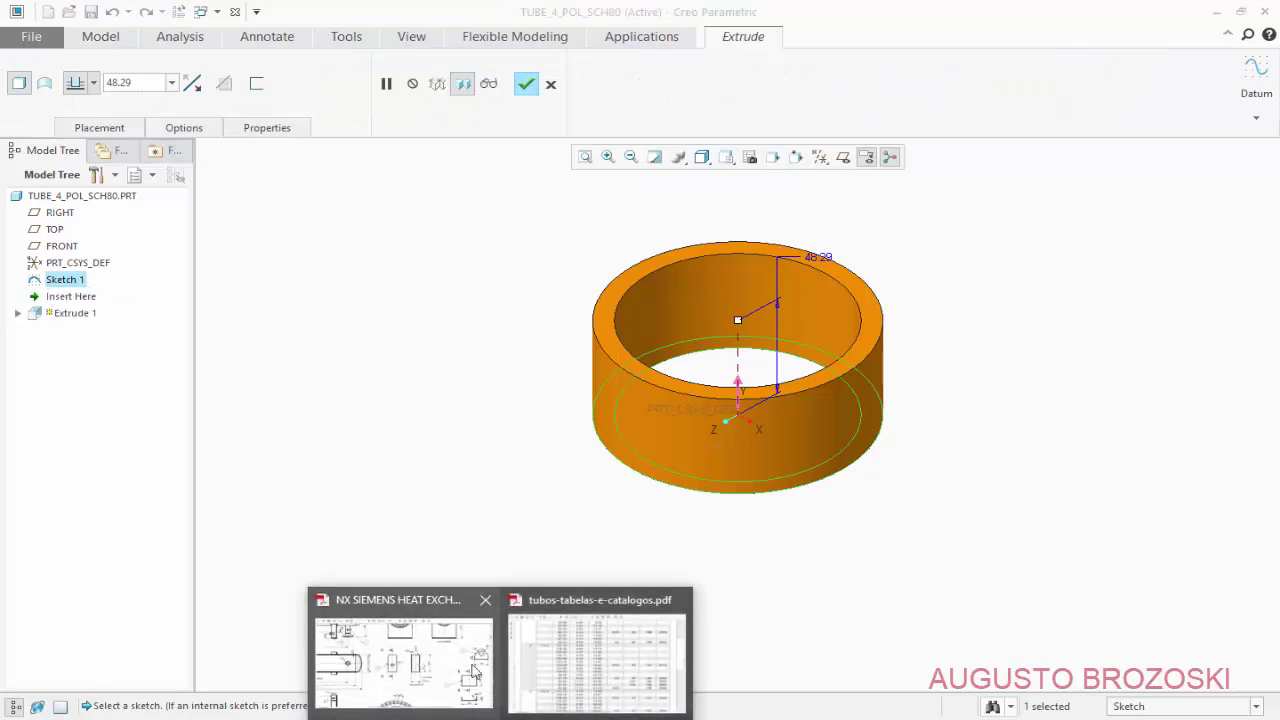
{"action": "left_click", "coordinate": [474, 663]}
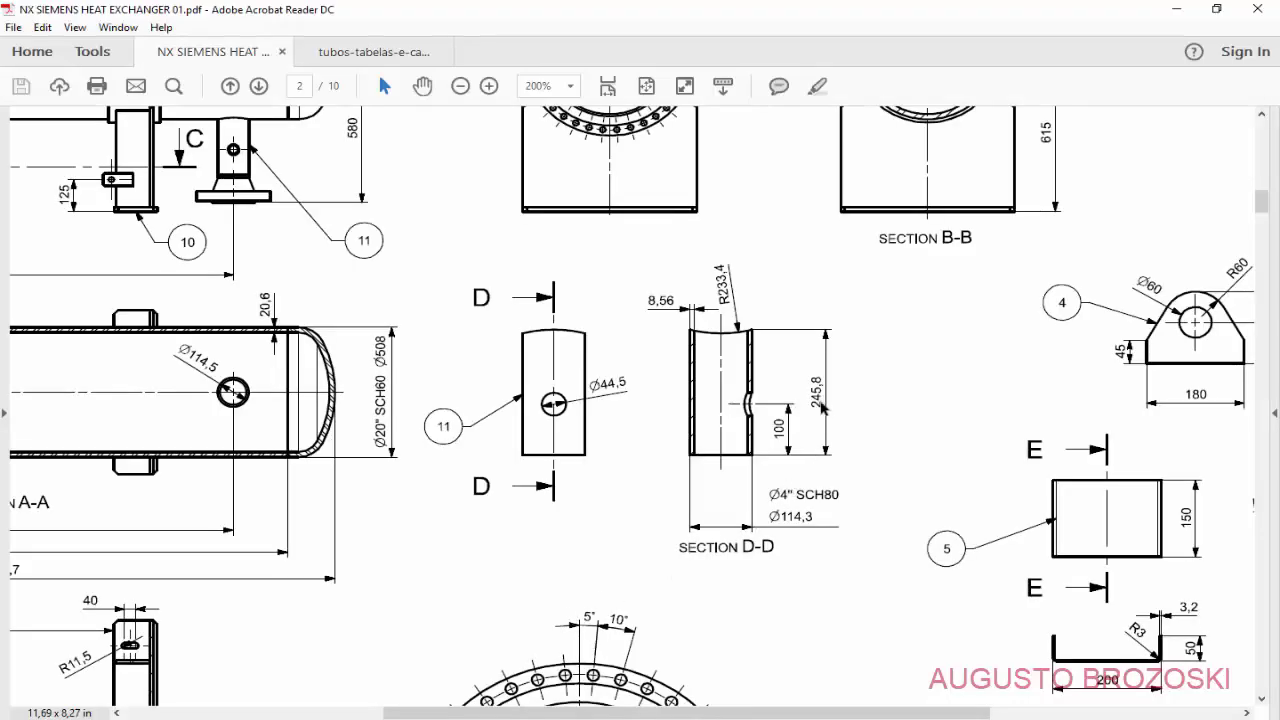
{"action": "left_click", "coordinate": [1176, 9]}
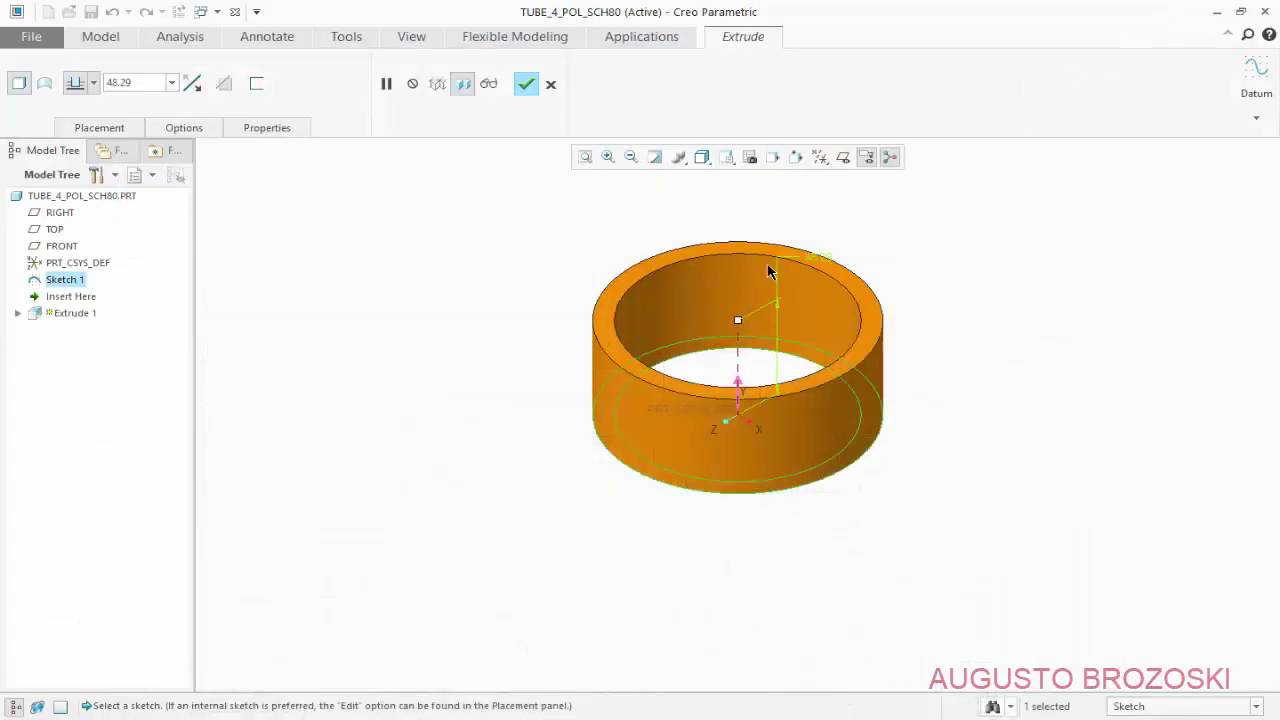
{"action": "double_click", "coordinate": [134, 84]}
{"action": "type", "text": "2"}
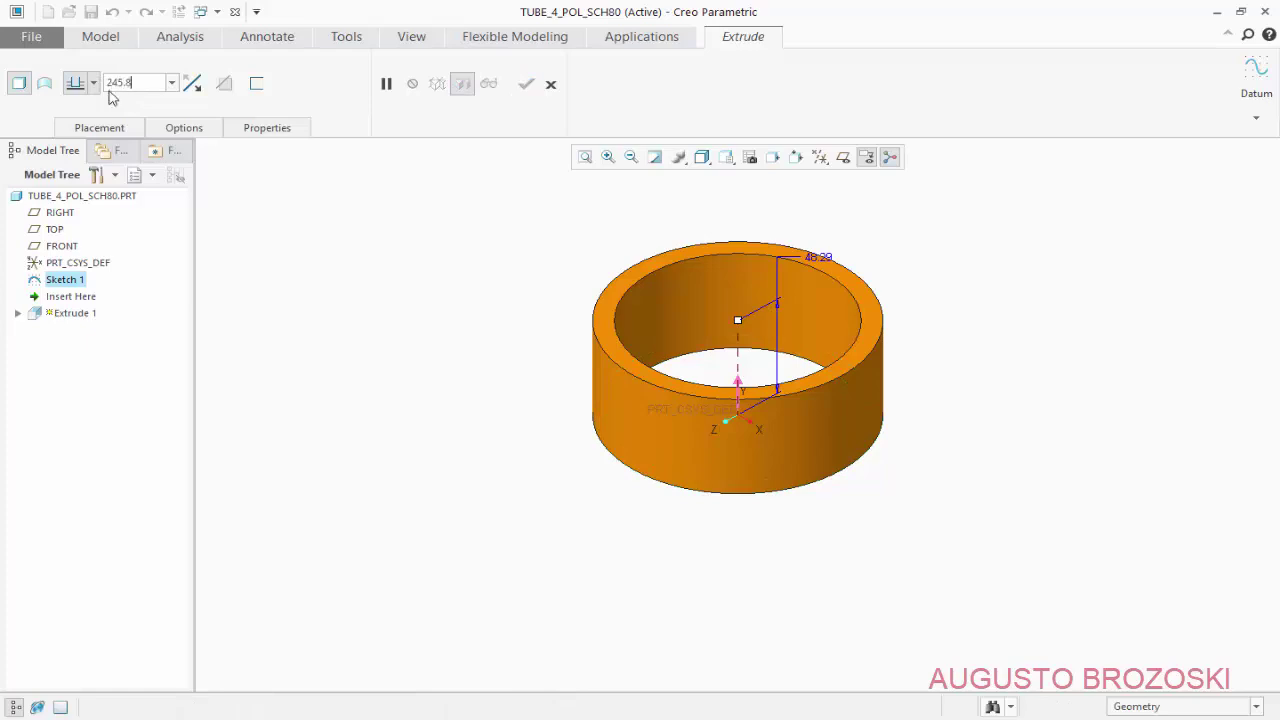
{"action": "type", "text": "45.8"}
{"action": "key", "text": "Return"}
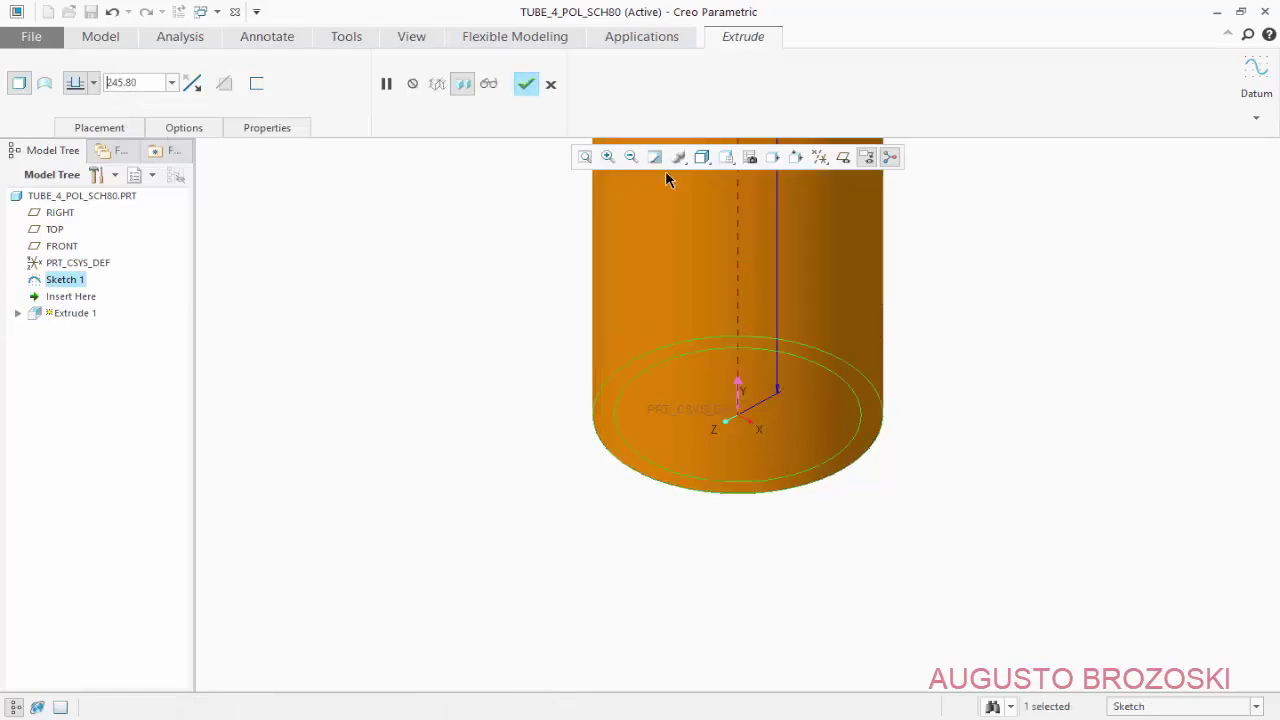
{"action": "left_click", "coordinate": [726, 157]}
{"action": "left_click", "coordinate": [740, 175]}
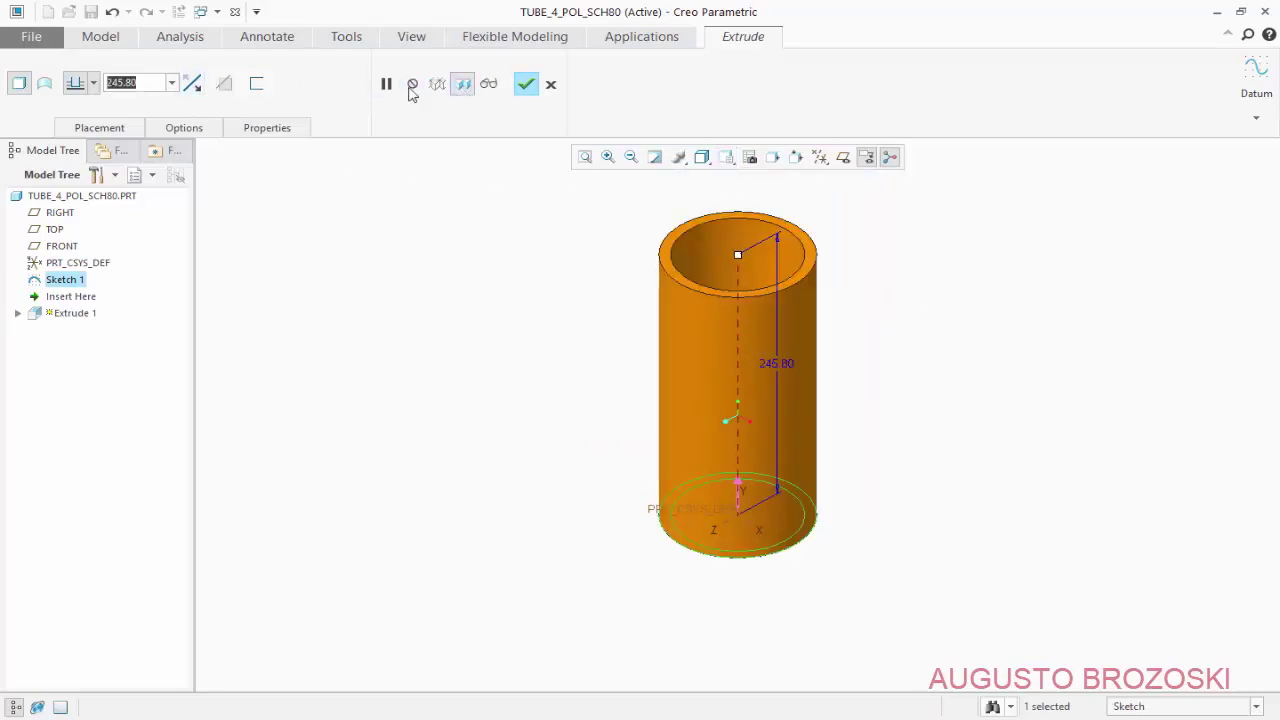
{"action": "left_click", "coordinate": [526, 85]}
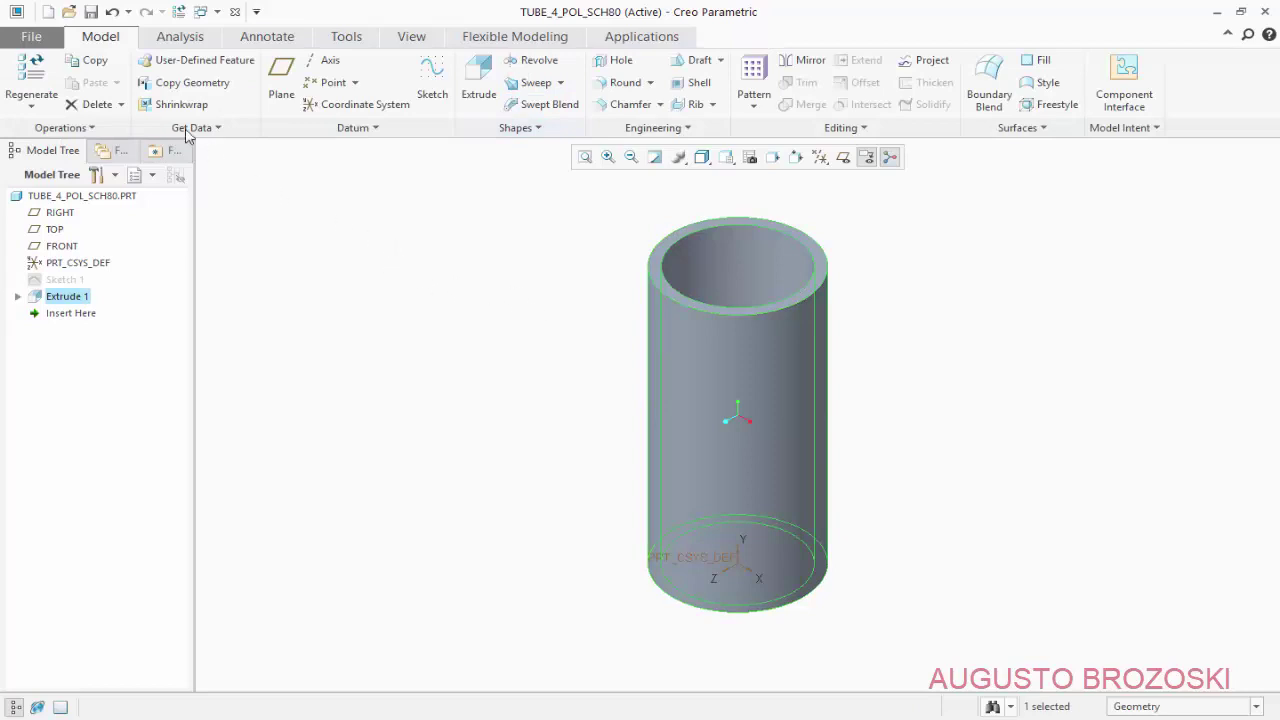
Save the tube part in the CREO Heat Exchanger Video folder and check item 11's section D-D in the heat exchanger drawing
{"action": "left_click", "coordinate": [90, 12]}
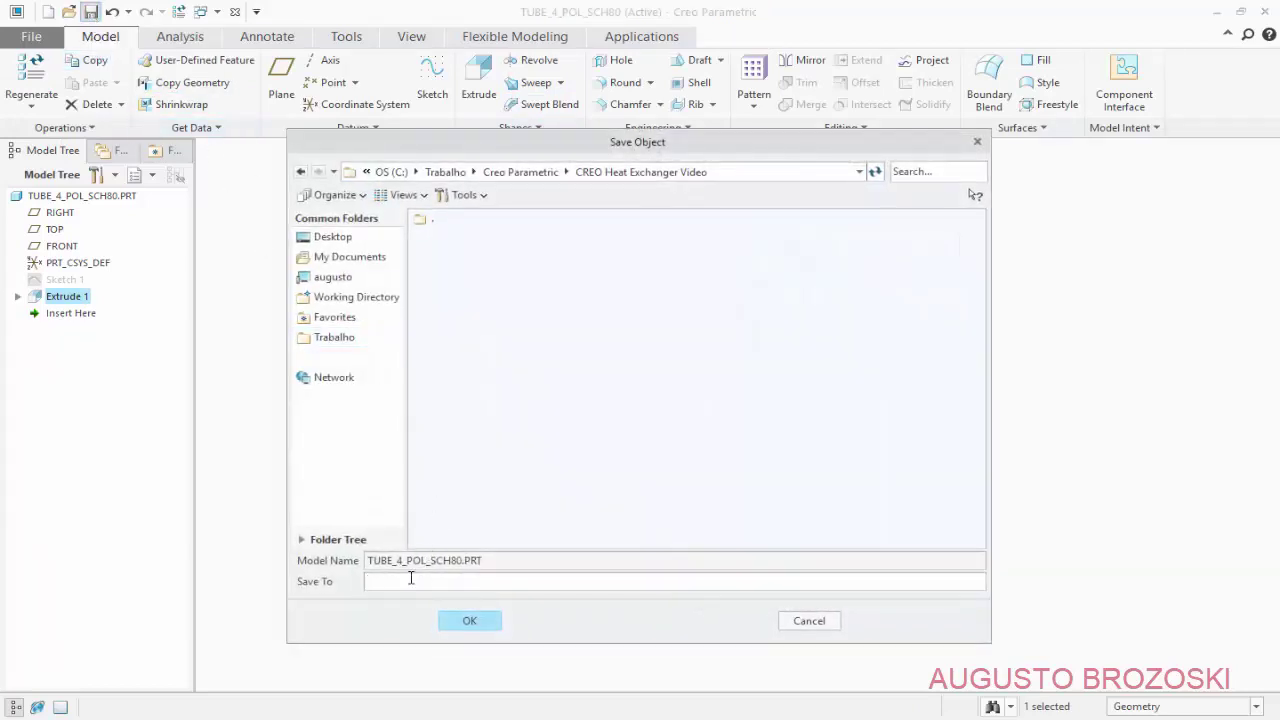
{"action": "left_click", "coordinate": [469, 620]}
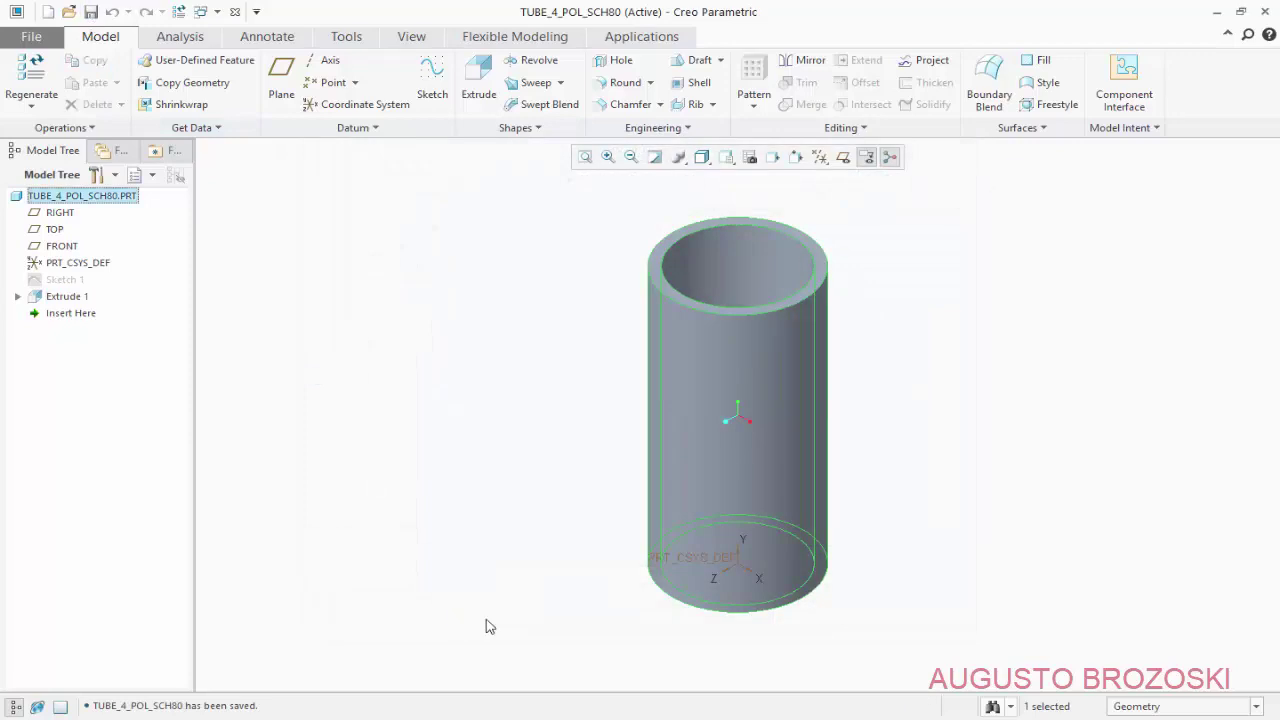
{"action": "key", "text": "alt+Tab"}
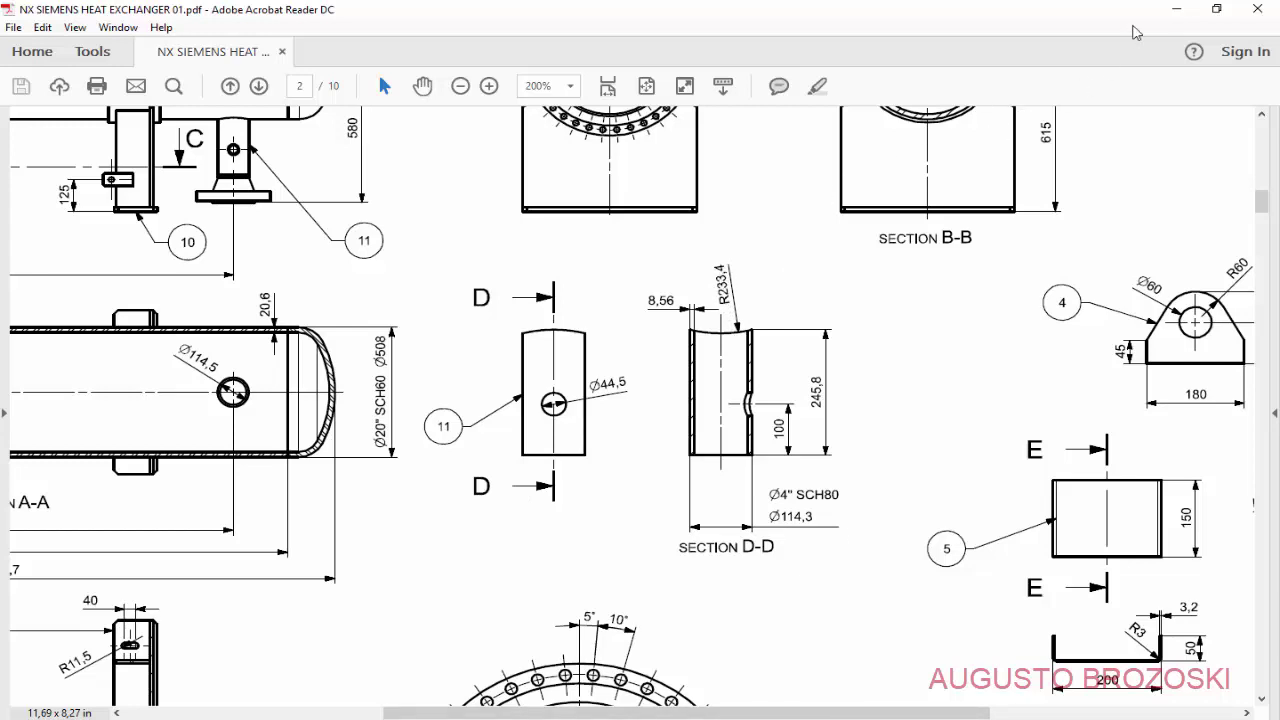
{"action": "left_click", "coordinate": [1165, 14]}
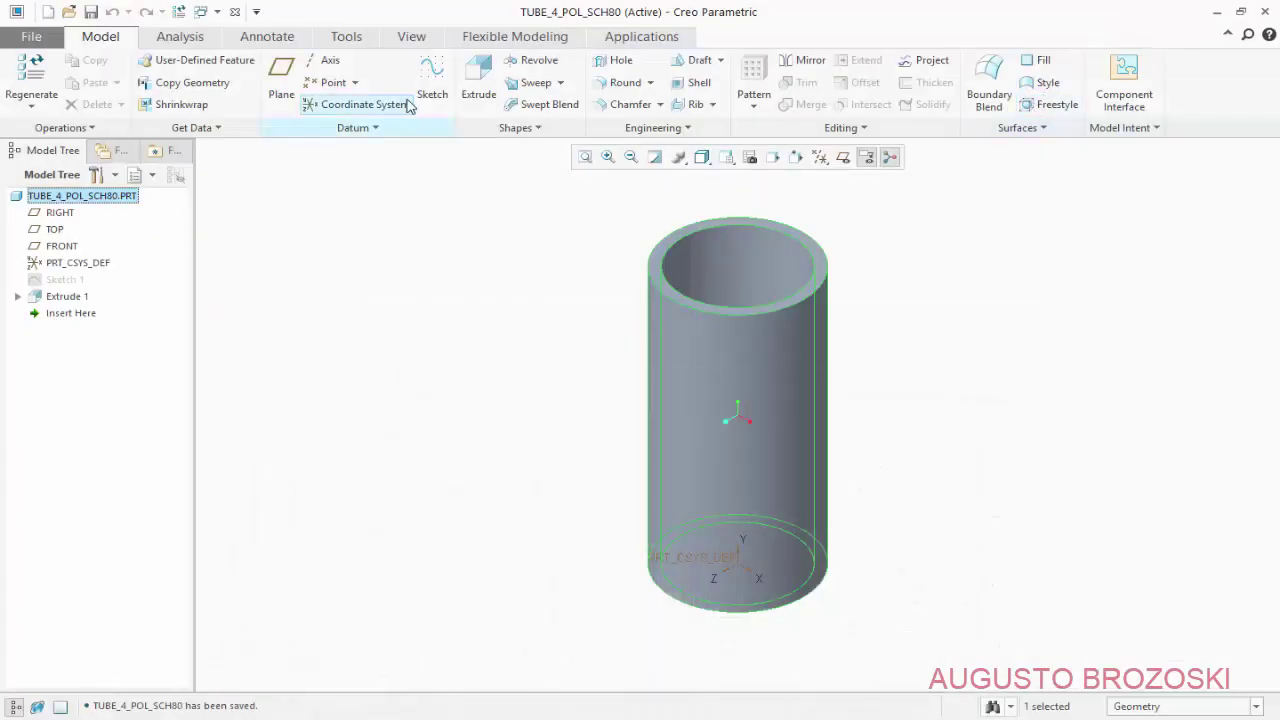
Start a sketch on the FRONT plane with RIGHT as reference, in 2D orientation, with datum planes hidden and the model clipped at the sketch plane
{"action": "left_click", "coordinate": [432, 85]}
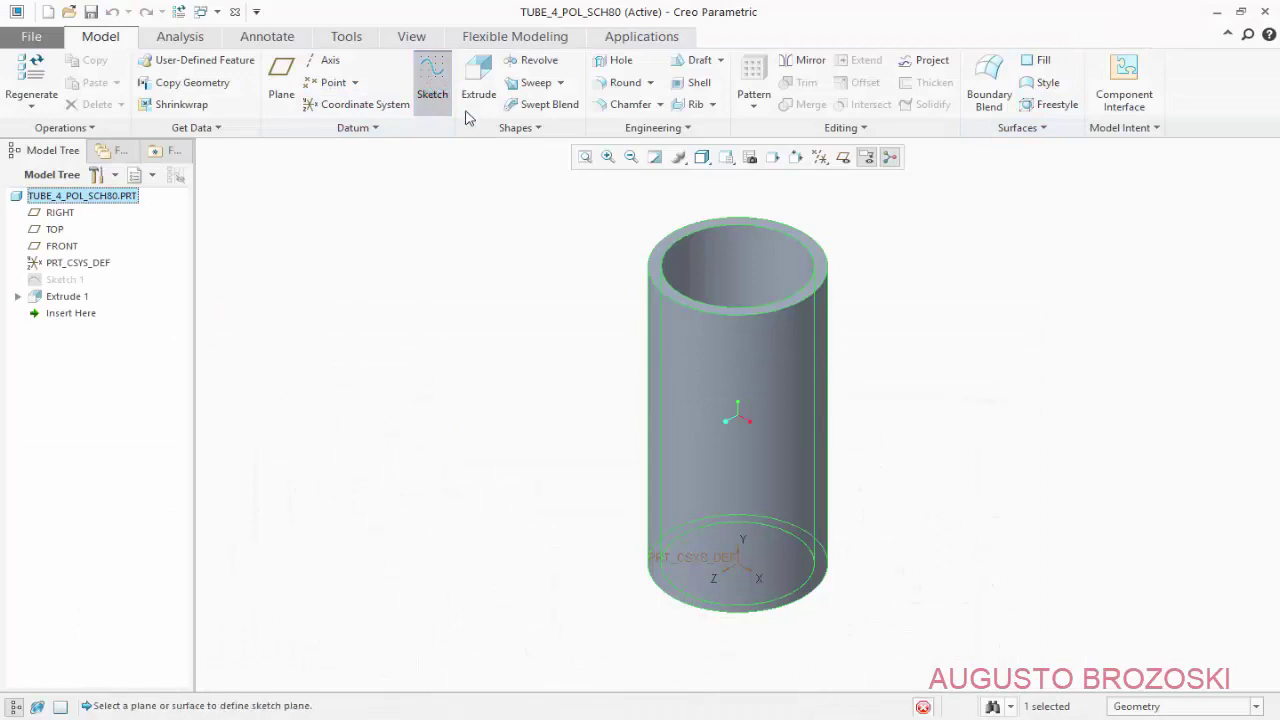
{"action": "left_click", "coordinate": [845, 161]}
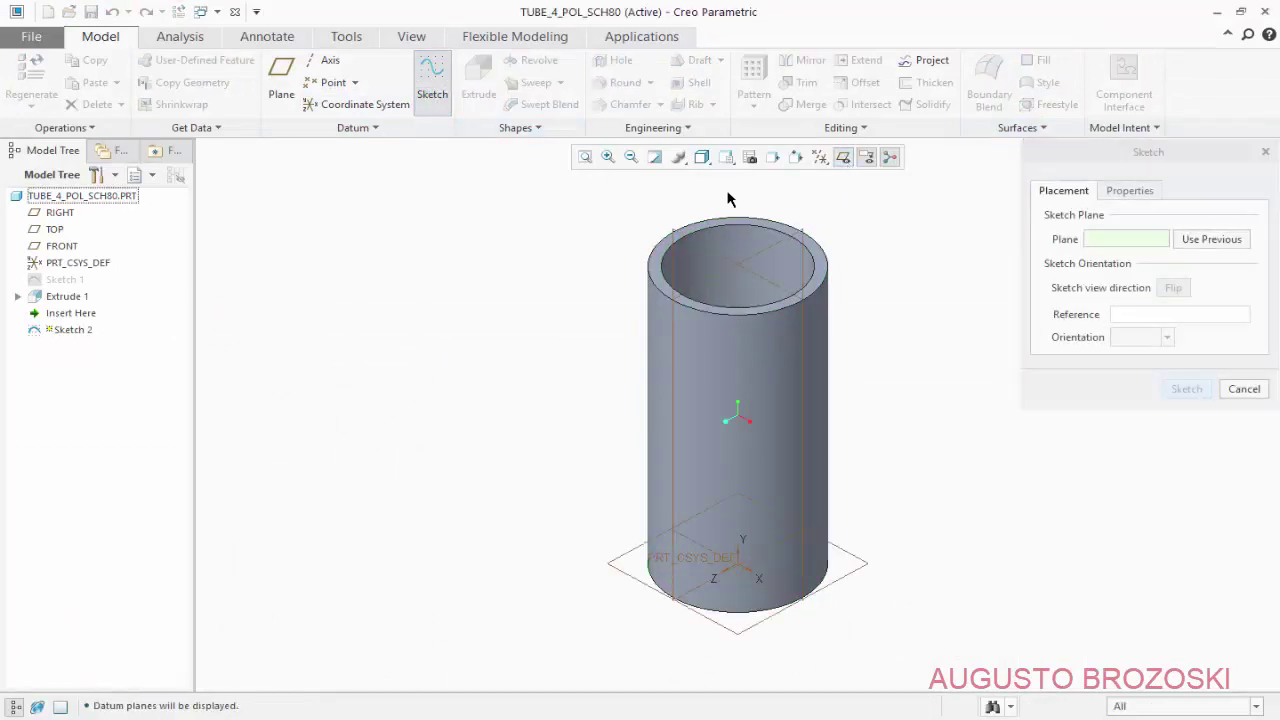
{"action": "left_click", "coordinate": [675, 227]}
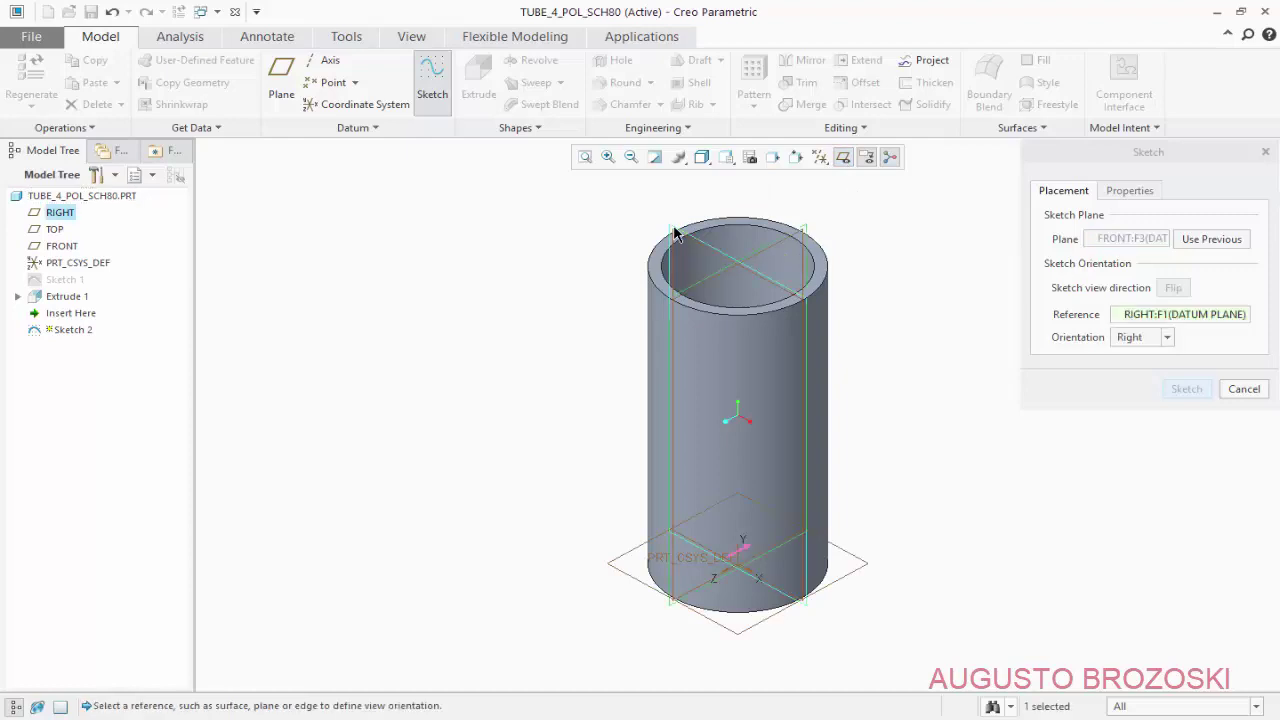
{"action": "left_click", "coordinate": [1187, 389]}
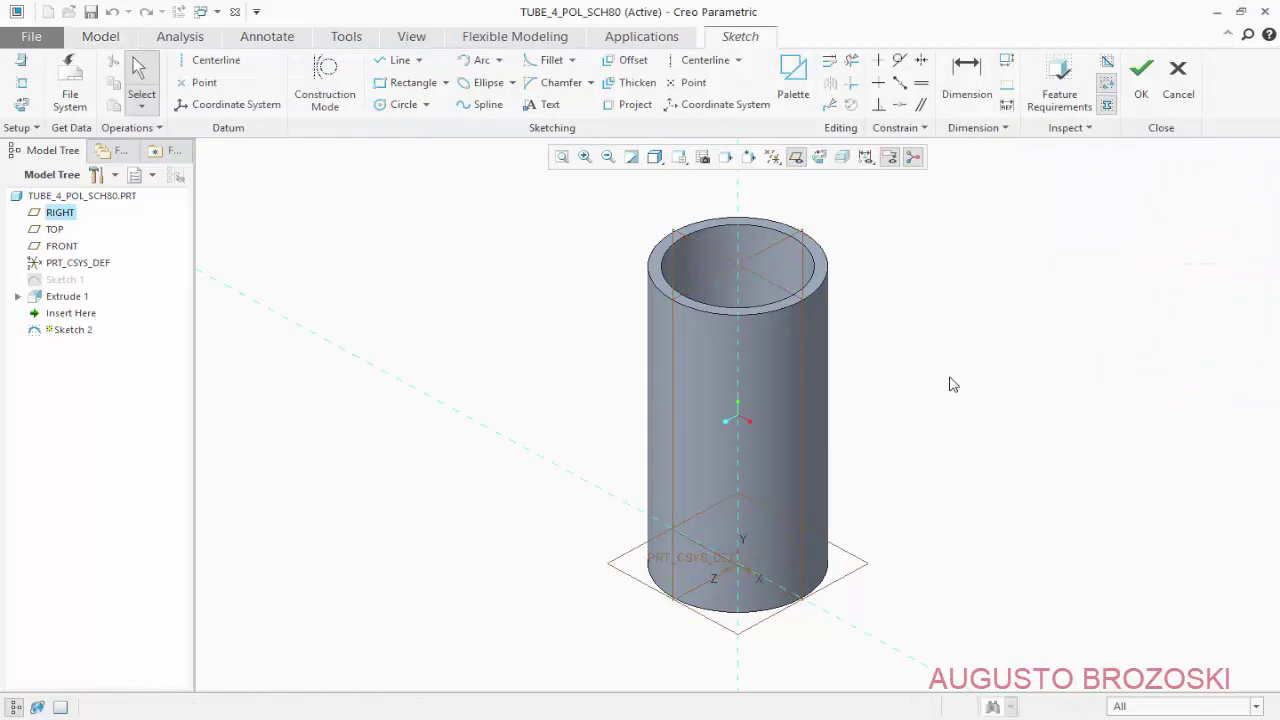
{"action": "left_click", "coordinate": [797, 160]}
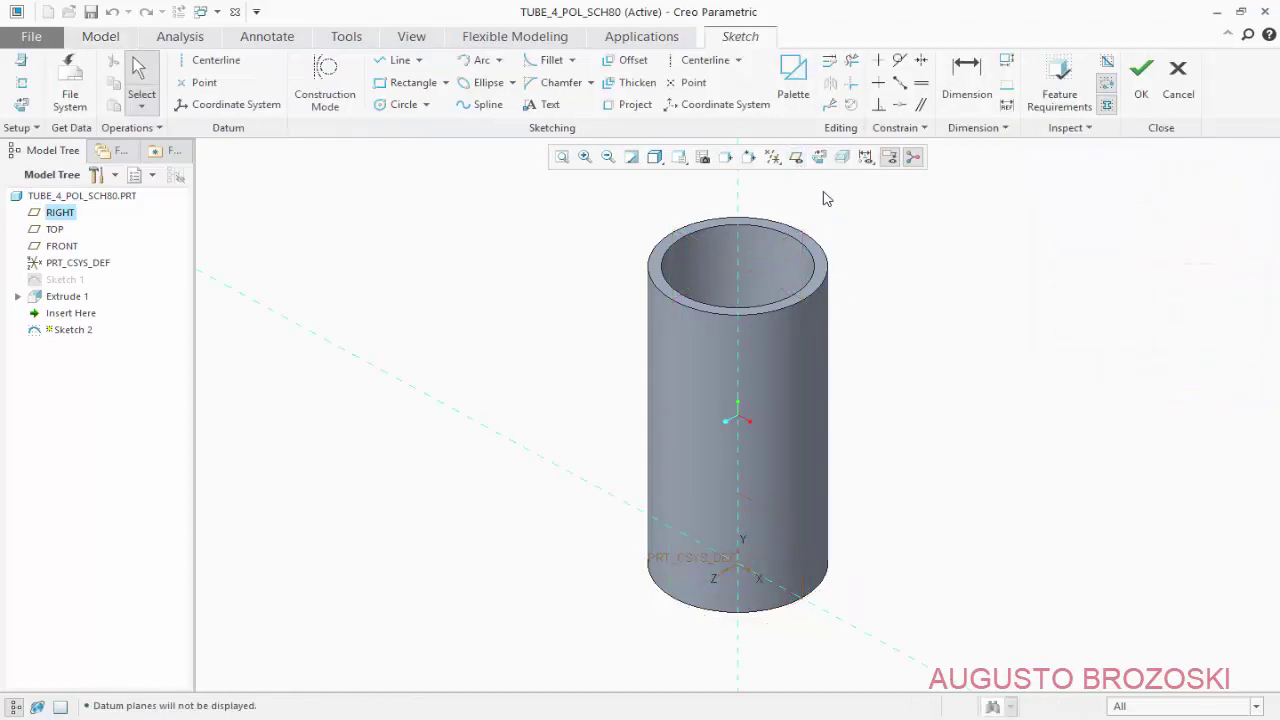
{"action": "left_click", "coordinate": [819, 159]}
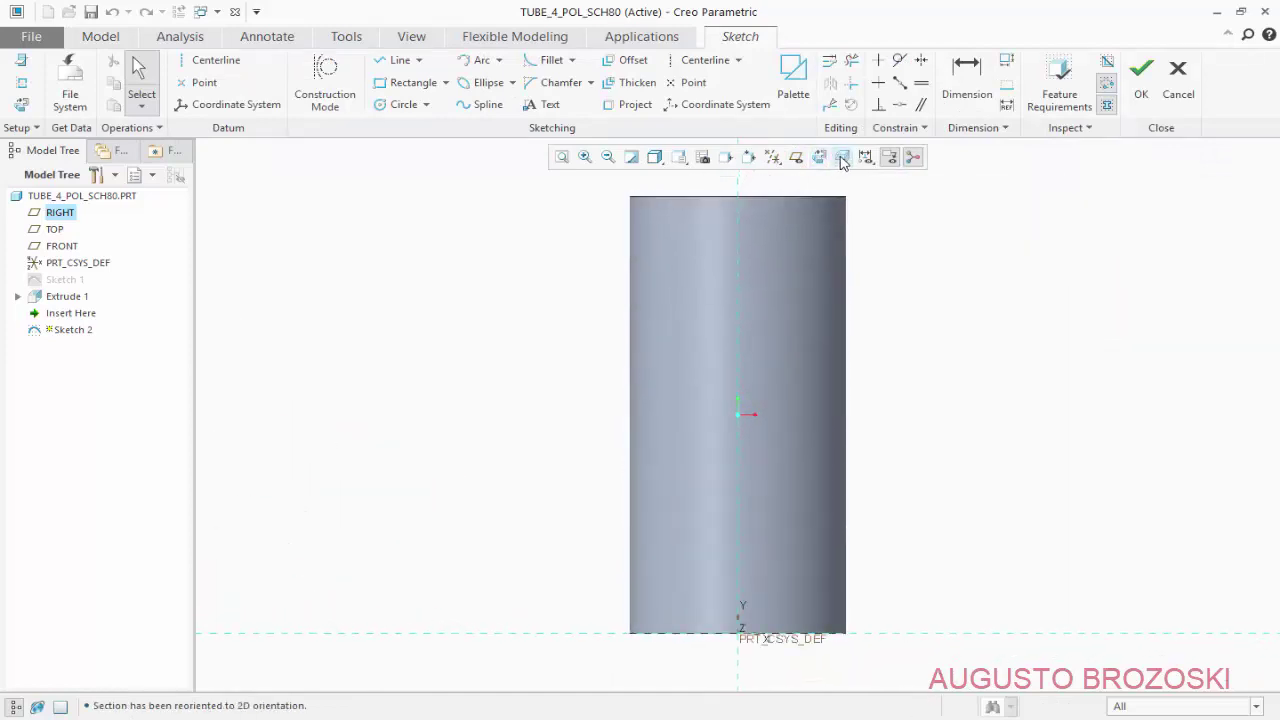
{"action": "left_click", "coordinate": [843, 159]}
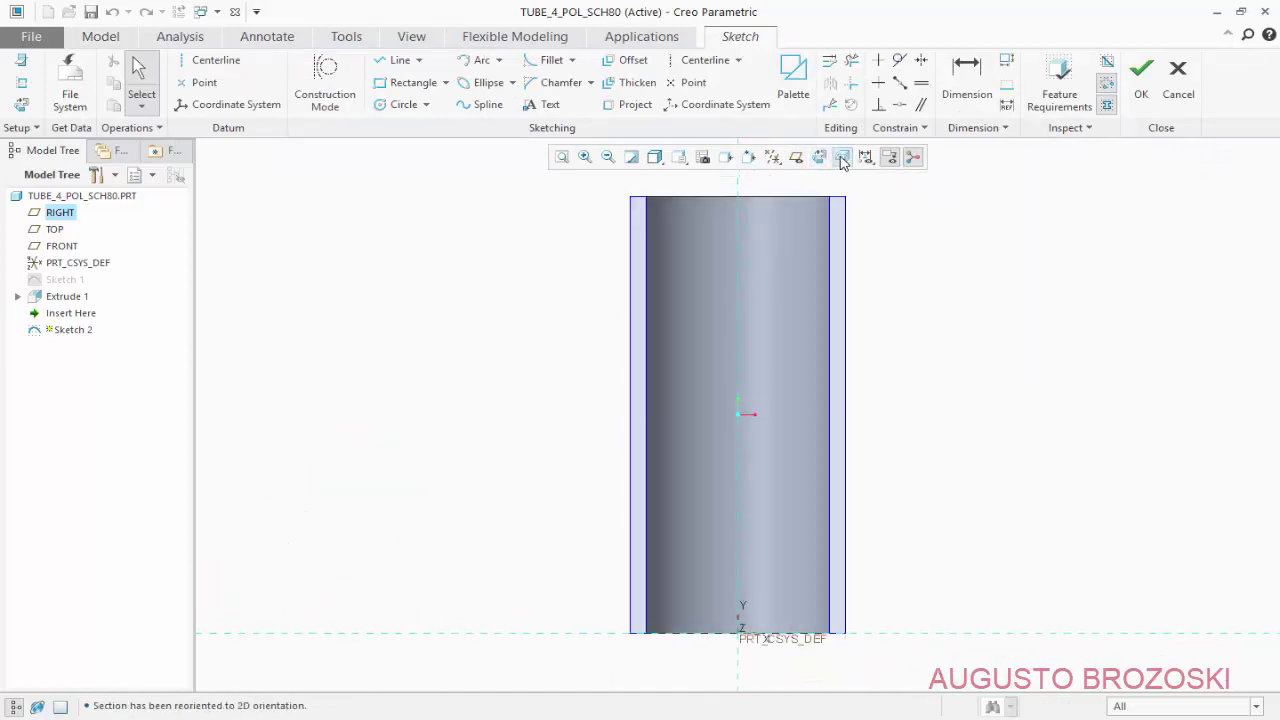
Sketch a circle about 308 mm in diameter, centred on the vertical reference above the tube and passing through the tube's upper outer corner
{"action": "left_click", "coordinate": [396, 108]}
{"action": "scroll", "coordinate": [554, 406], "scroll_direction": "down", "scroll_amount": 3}
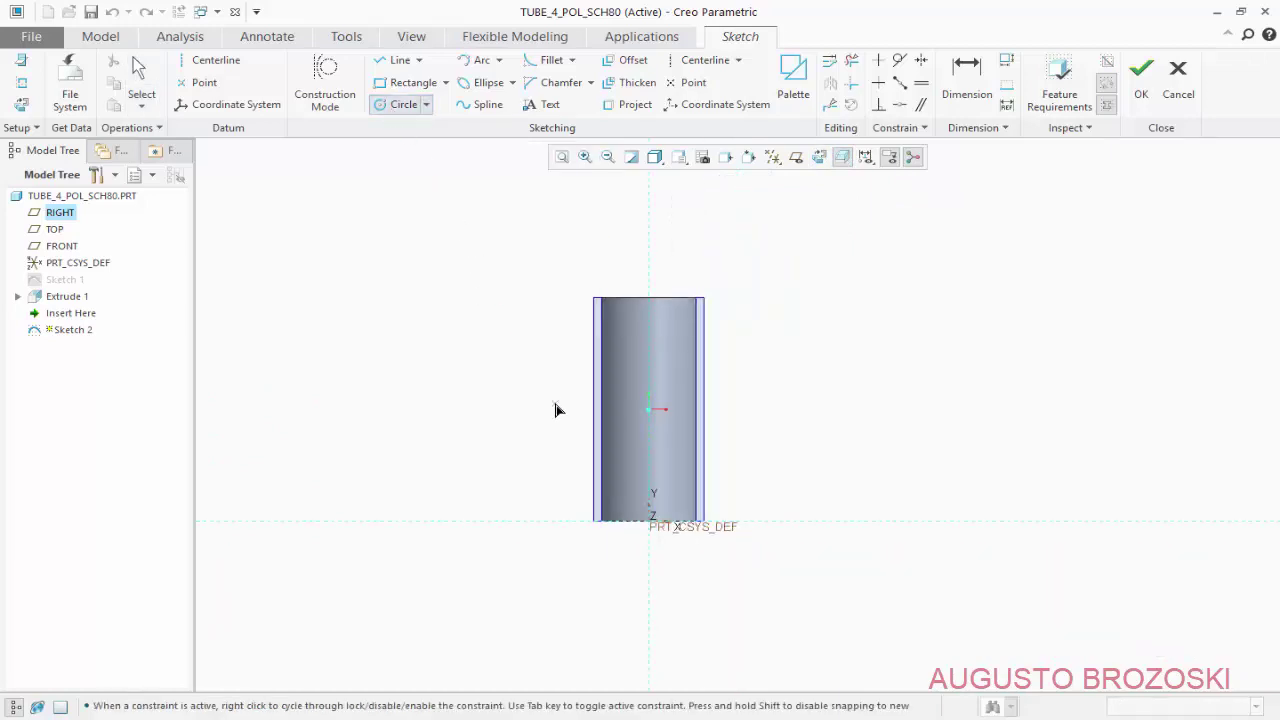
{"action": "scroll", "coordinate": [584, 252], "scroll_direction": "up", "scroll_amount": 2}
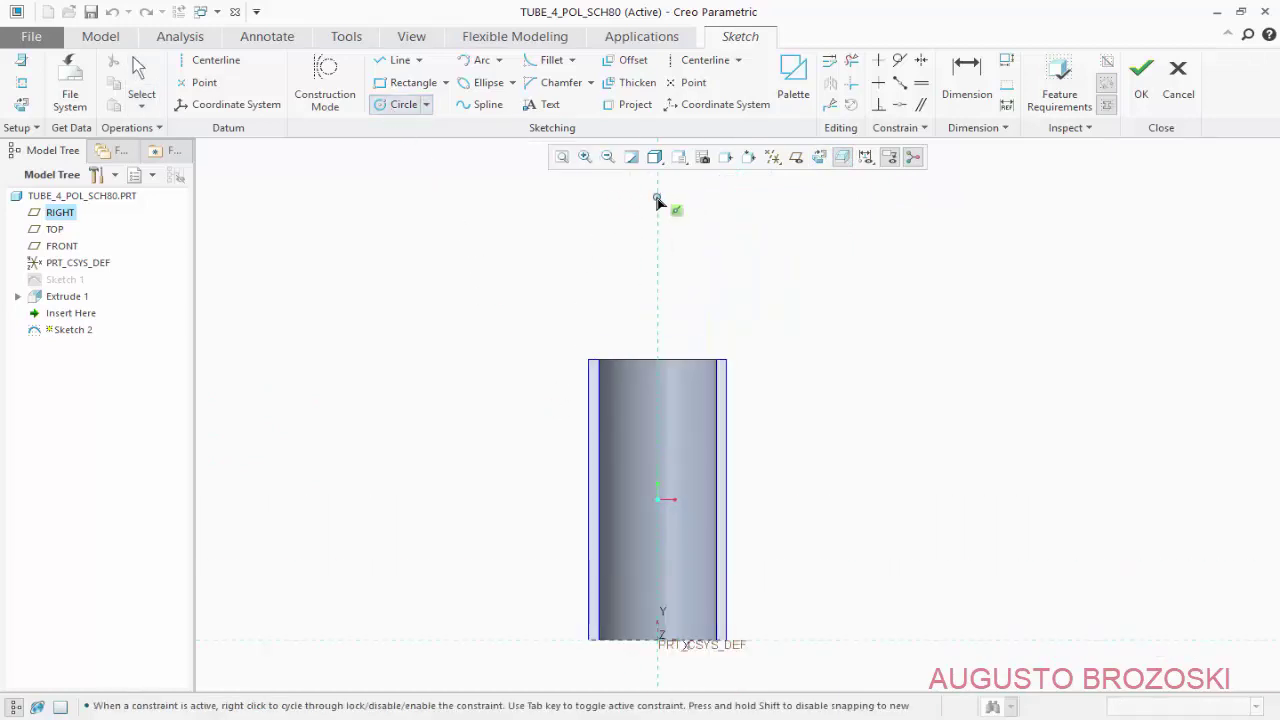
{"action": "left_click", "coordinate": [656, 197]}
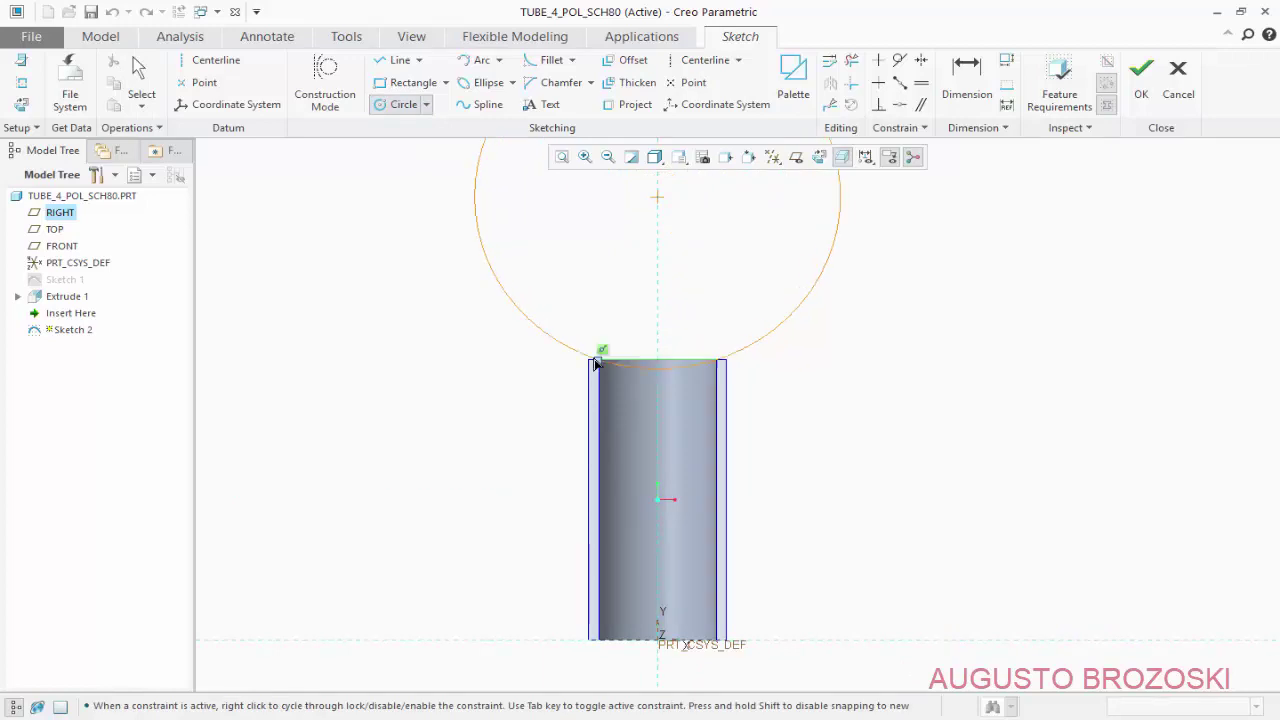
{"action": "scroll", "coordinate": [592, 368], "scroll_direction": "up", "scroll_amount": 3}
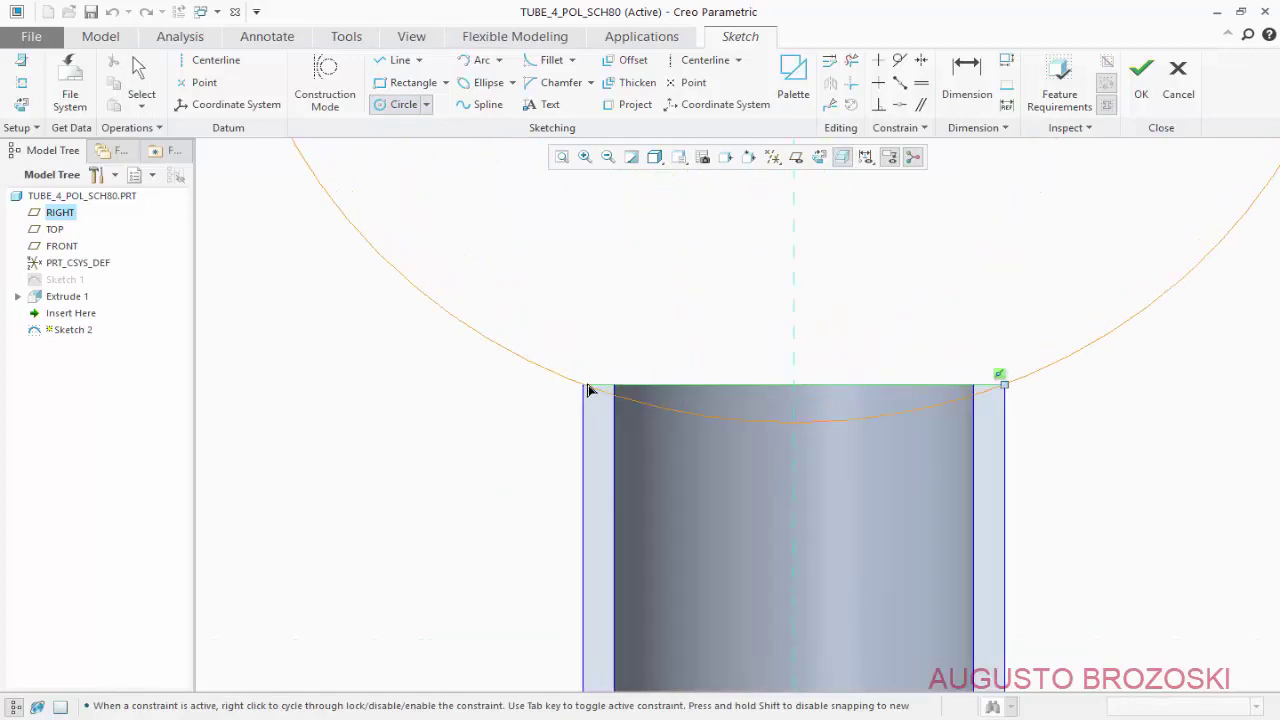
{"action": "left_click", "coordinate": [584, 387]}
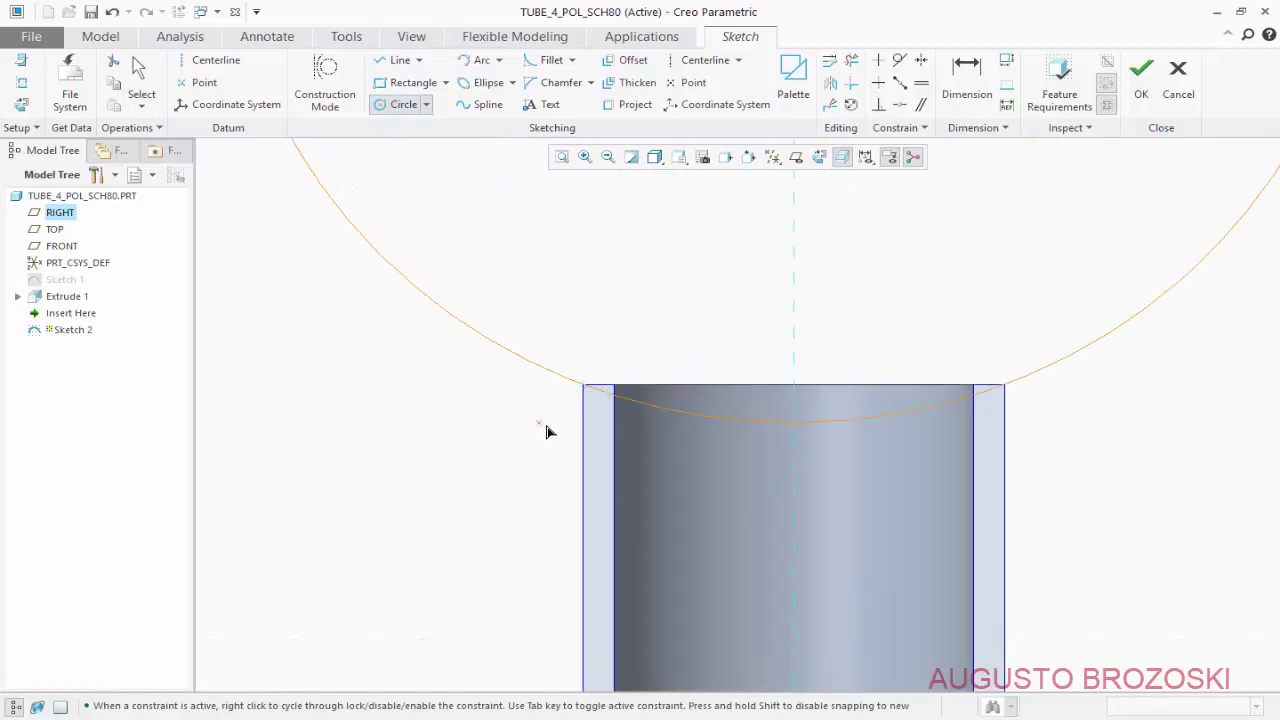
{"action": "scroll", "coordinate": [546, 431], "scroll_direction": "down", "scroll_amount": 4}
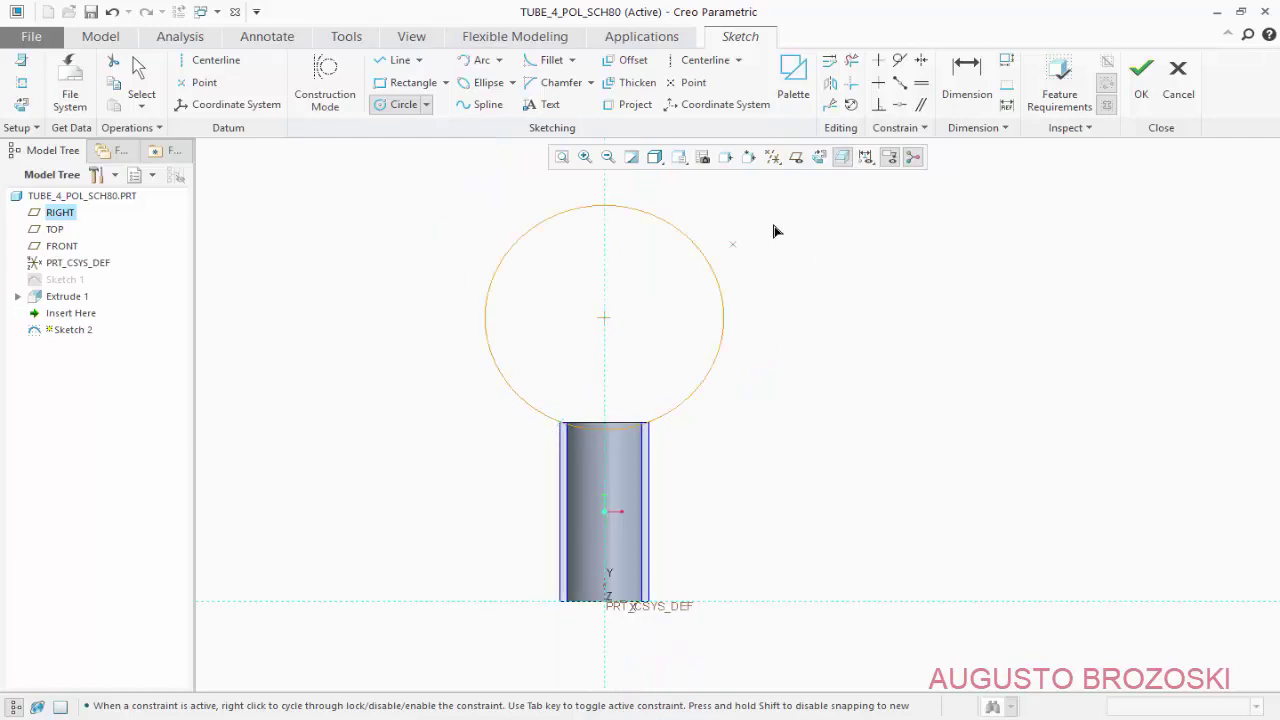
{"action": "middle_click", "coordinate": [771, 289]}
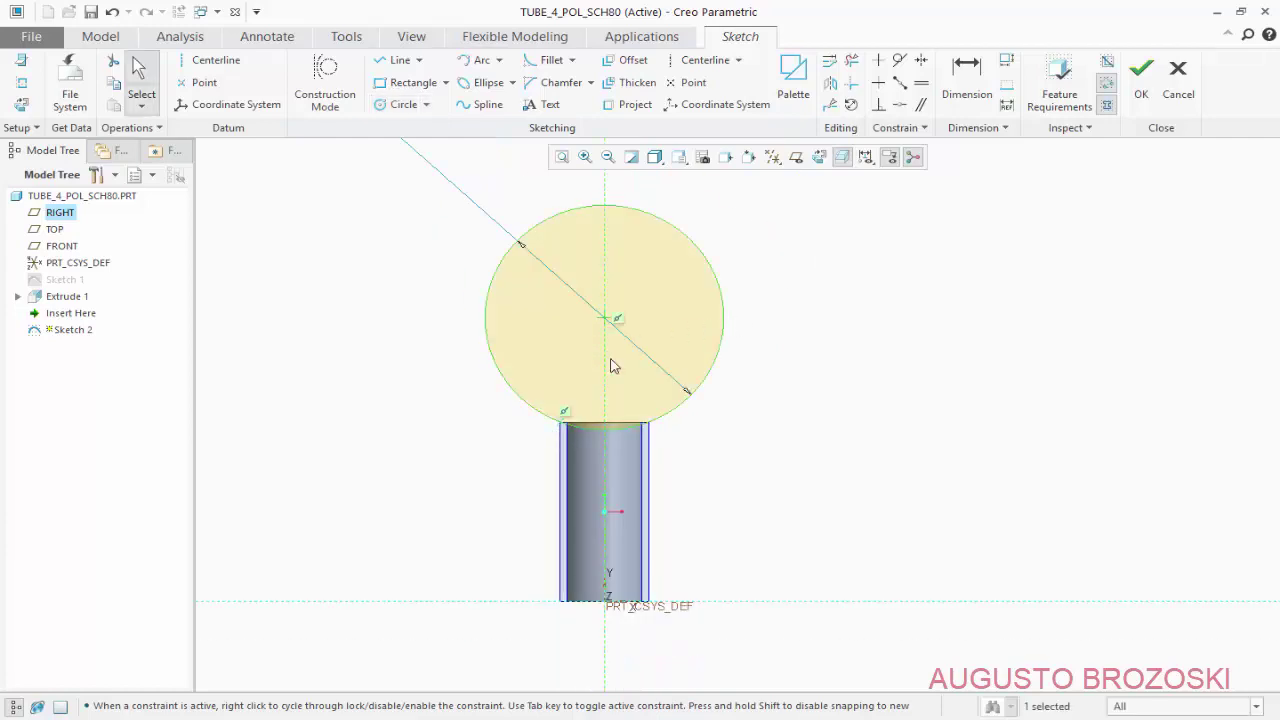
{"action": "scroll", "coordinate": [613, 366], "scroll_direction": "down", "scroll_amount": 2}
{"action": "left_click_drag", "start_coordinate": [366, 157], "coordinate": [540, 292]}
{"action": "scroll", "coordinate": [575, 298], "scroll_direction": "up", "scroll_amount": 3}
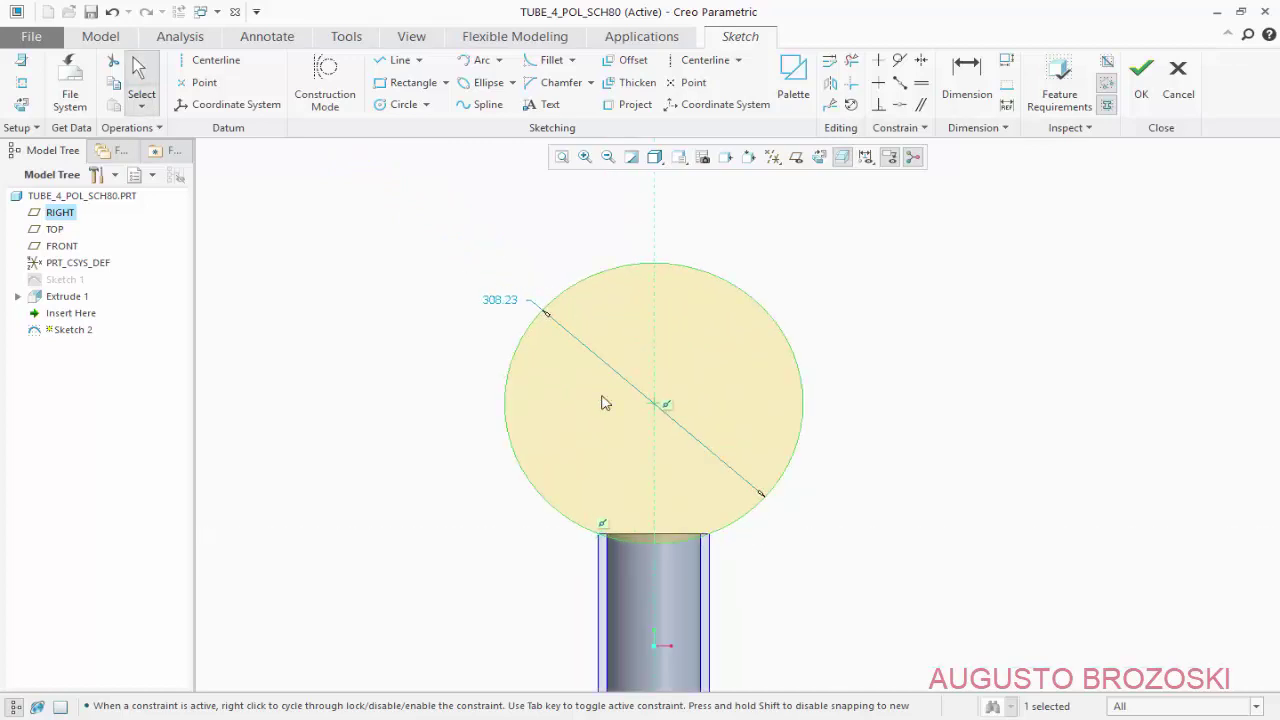
Convert the circle's diameter dimension to a radius of 233.4 mm, as given in section D-D of the heat exchanger drawing, and finish the sketch
{"action": "key", "text": "alt+Tab"}
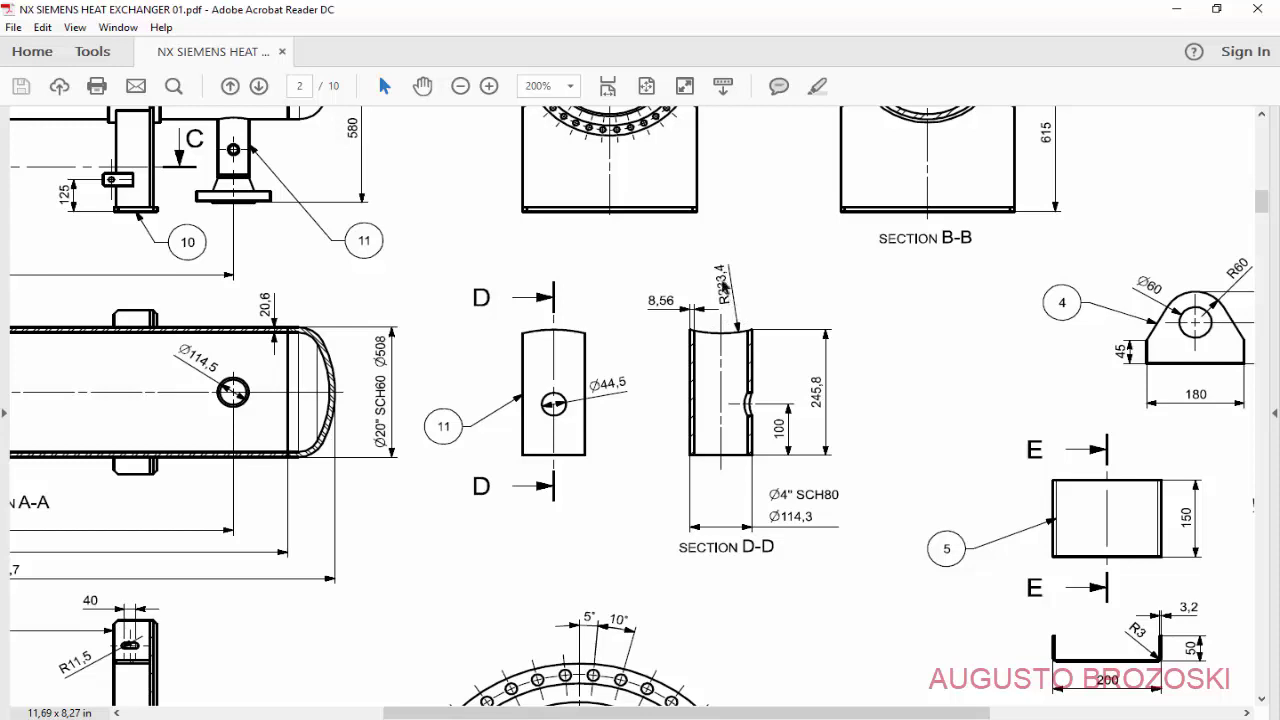
{"action": "left_click", "coordinate": [1180, 14]}
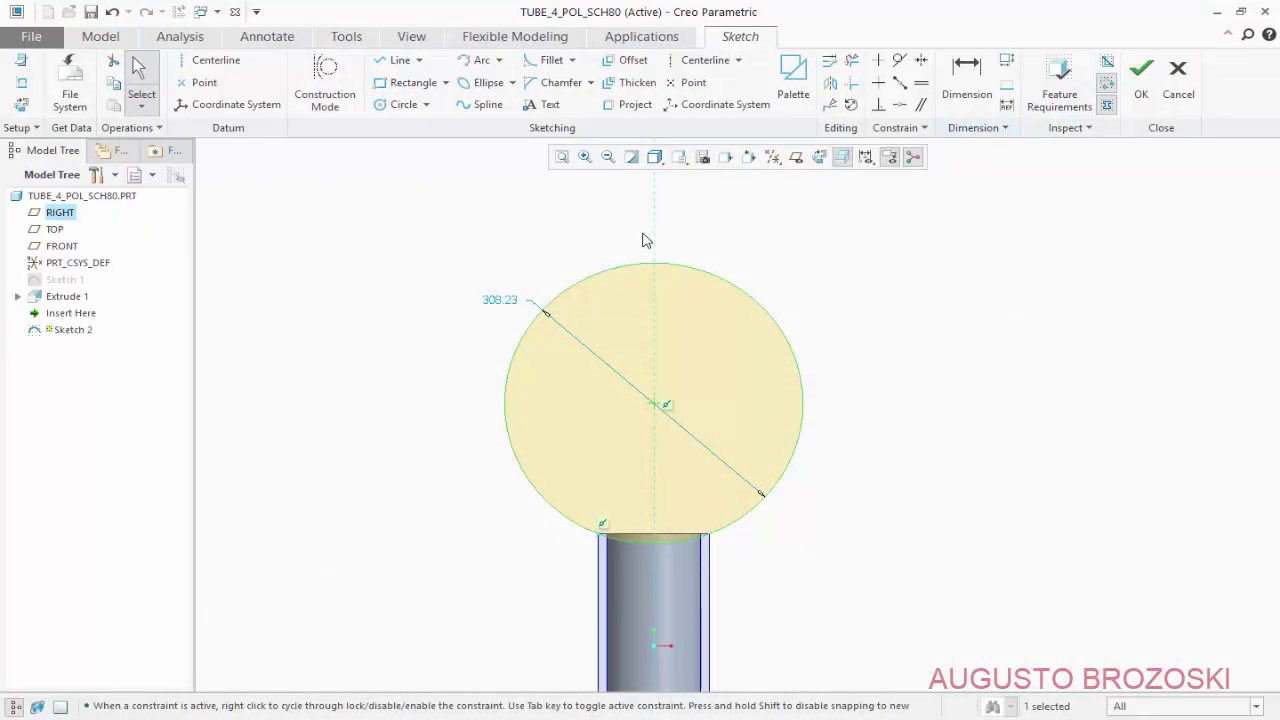
{"action": "left_click", "coordinate": [507, 308]}
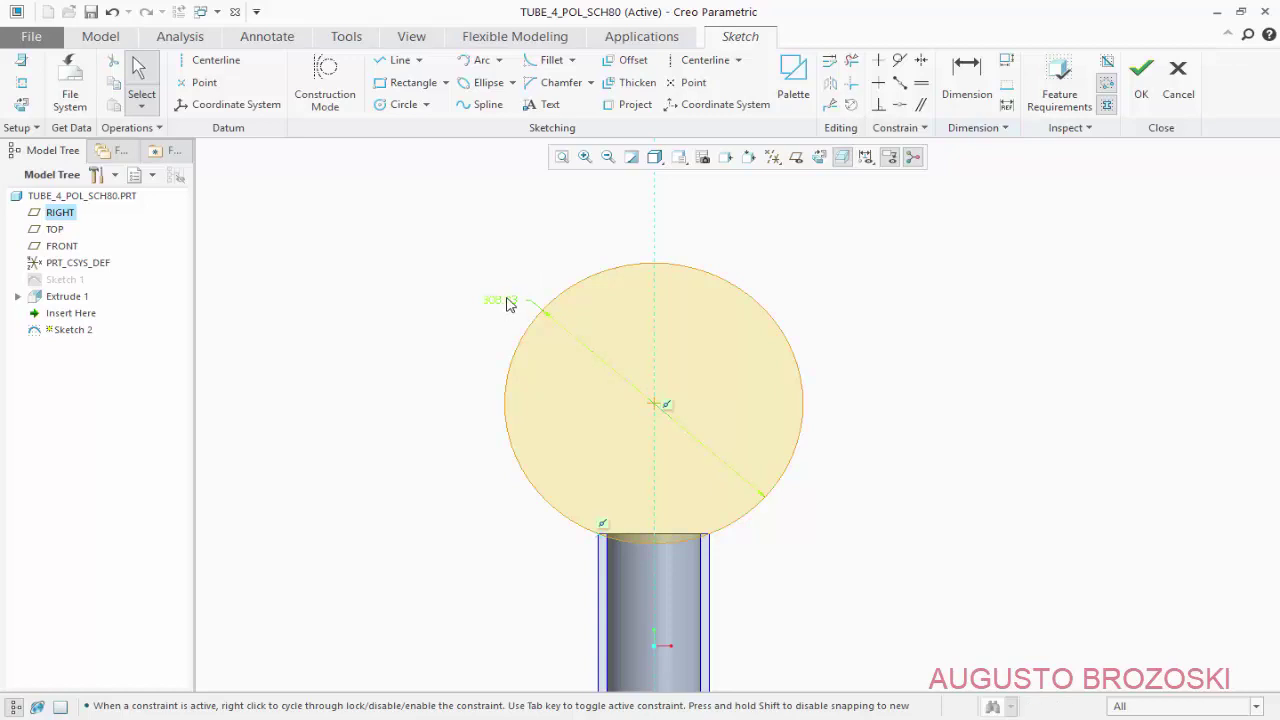
{"action": "left_click", "coordinate": [507, 303]}
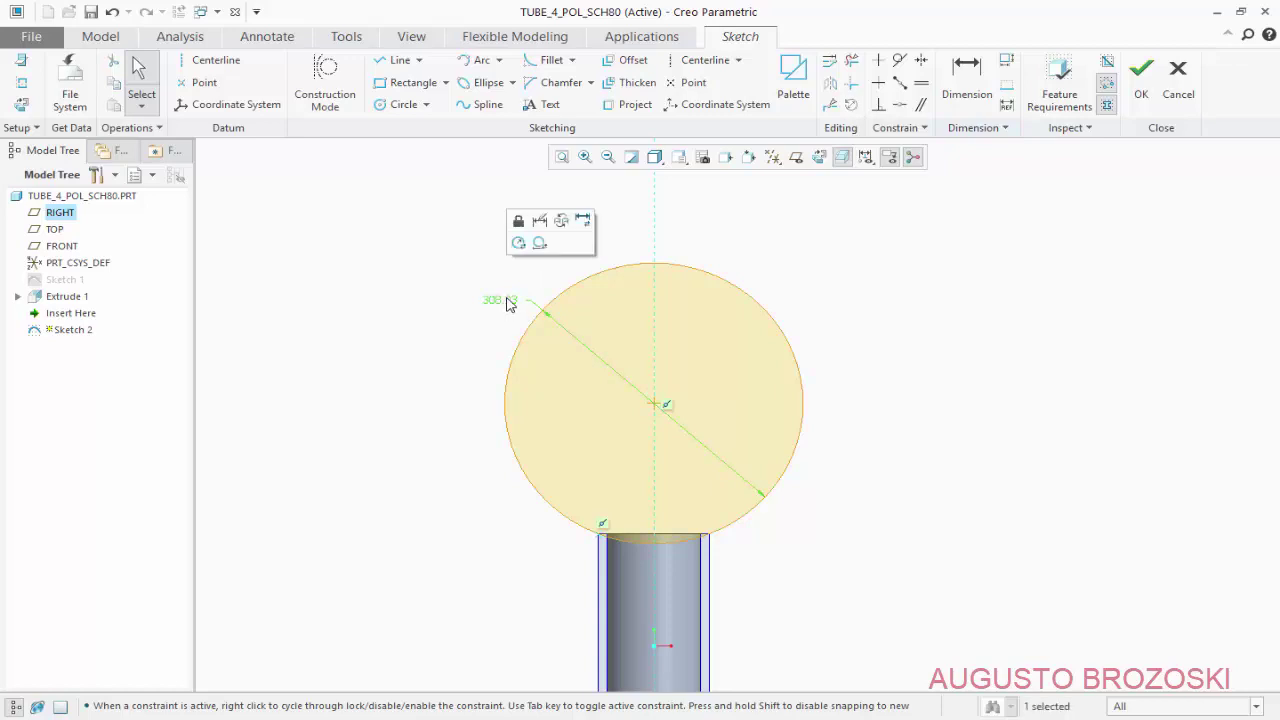
{"action": "left_click", "coordinate": [519, 244]}
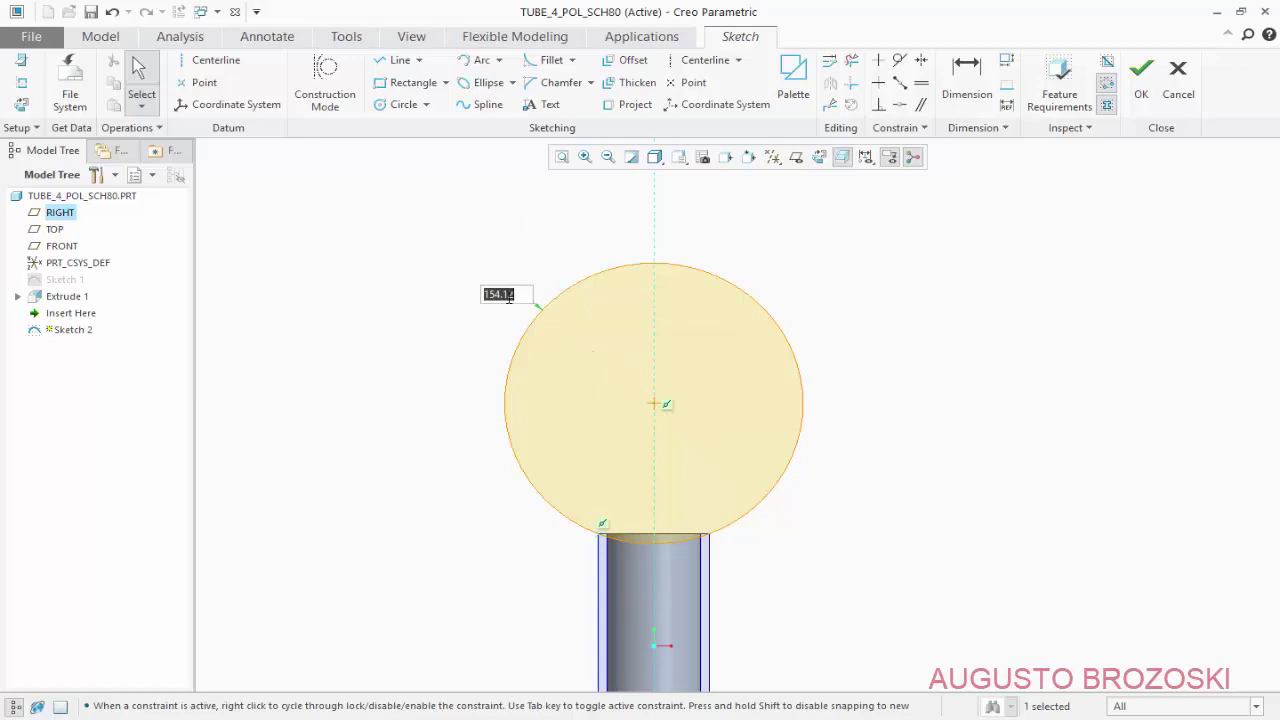
{"action": "type", "text": "233.4"}
{"action": "key", "text": "Return"}
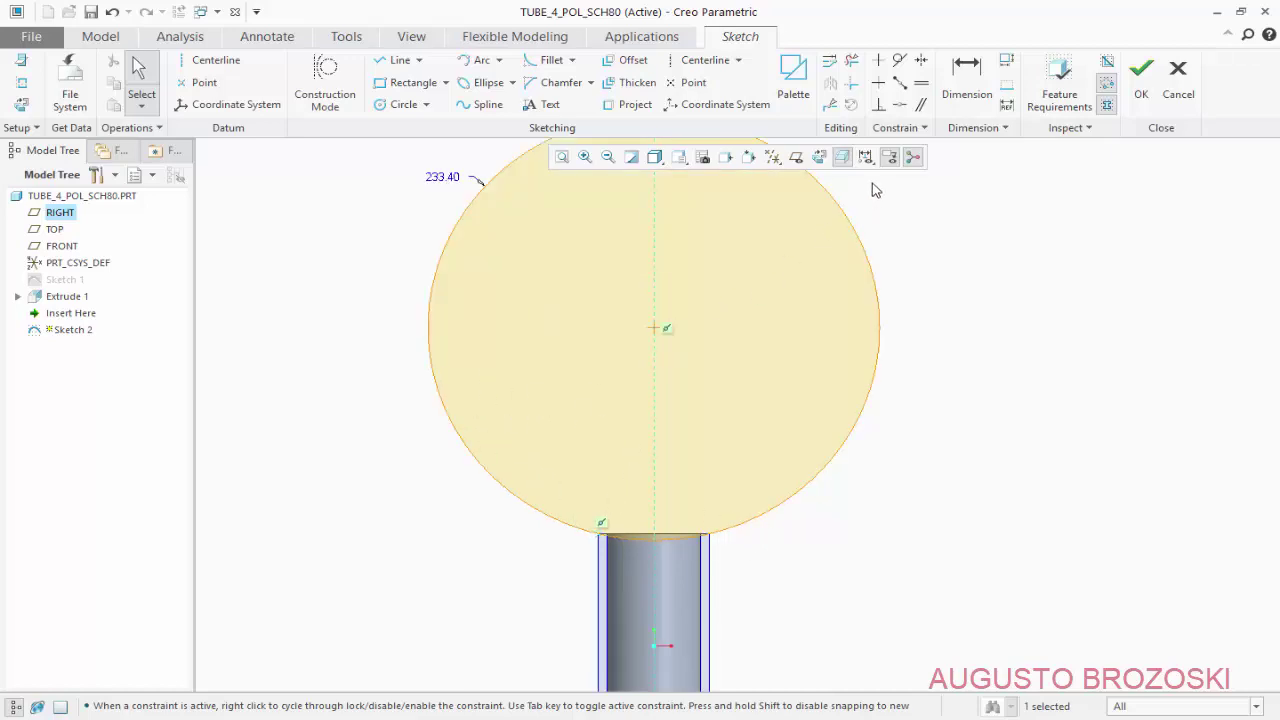
{"action": "left_click", "coordinate": [1141, 80]}
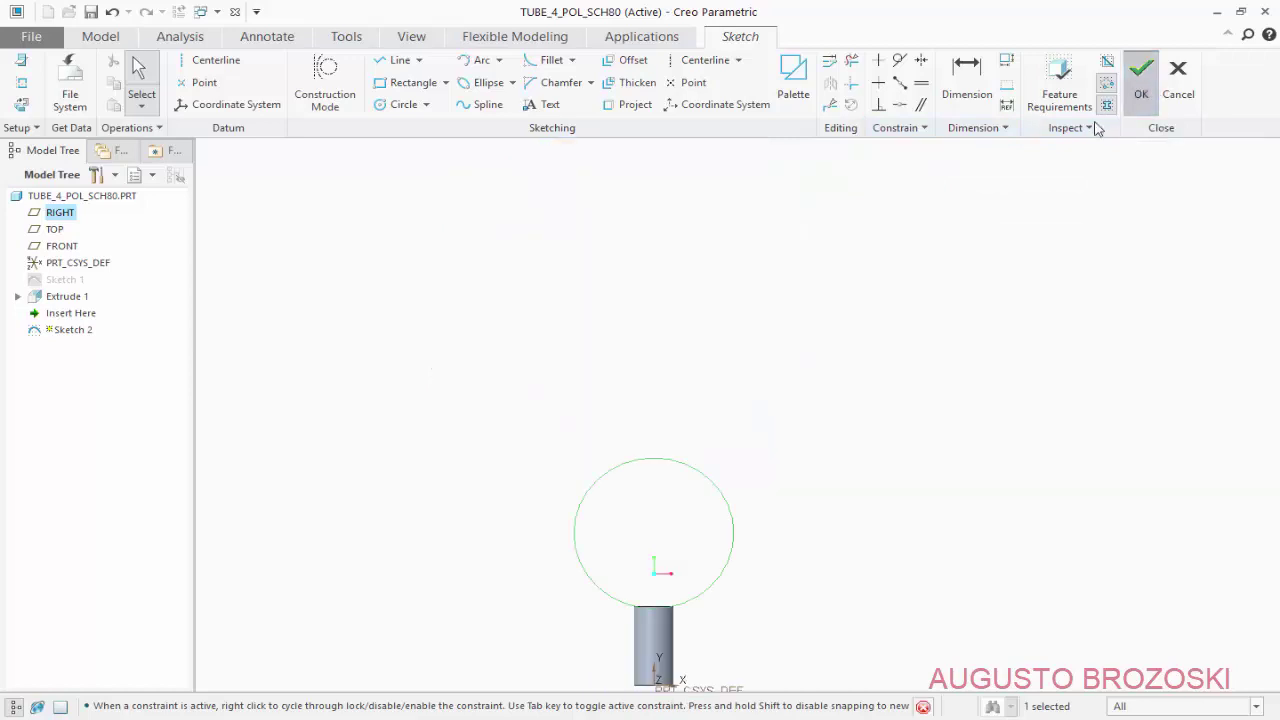
Start an extrusion of the circle sketch, symmetric about the sketch plane, with a depth of 120 mm
{"action": "left_click", "coordinate": [750, 157]}
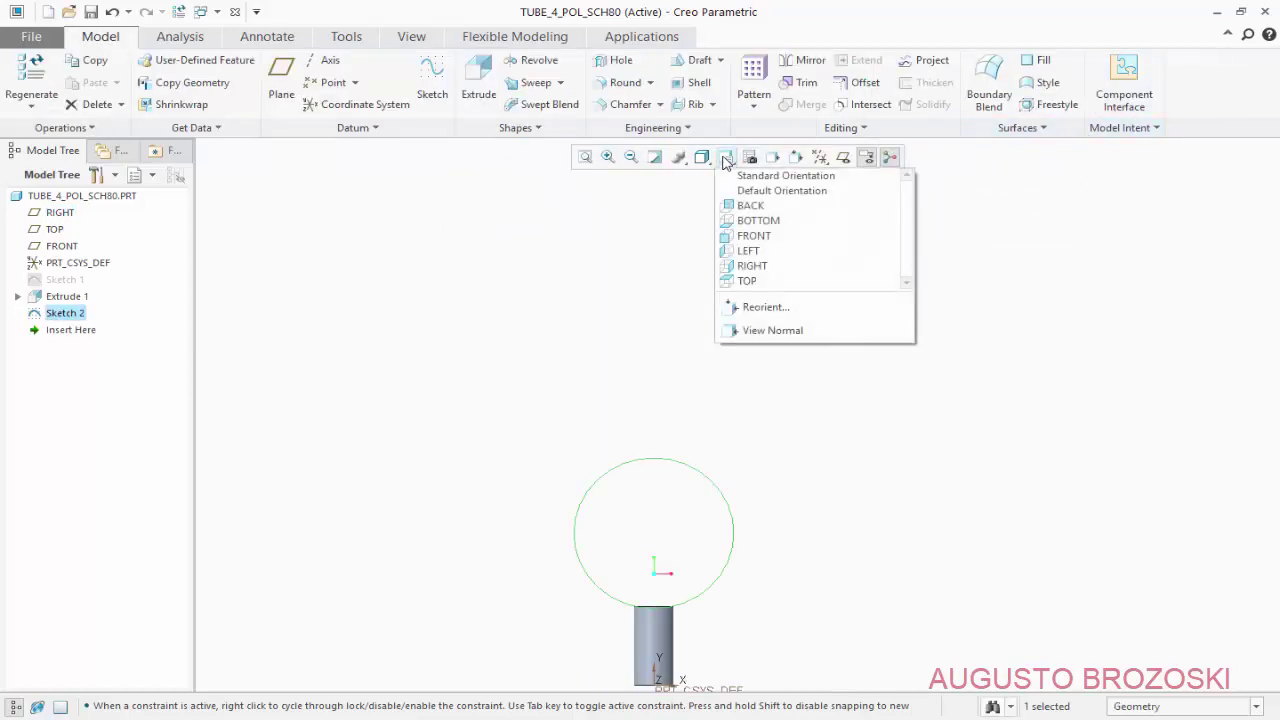
{"action": "left_click", "coordinate": [740, 177]}
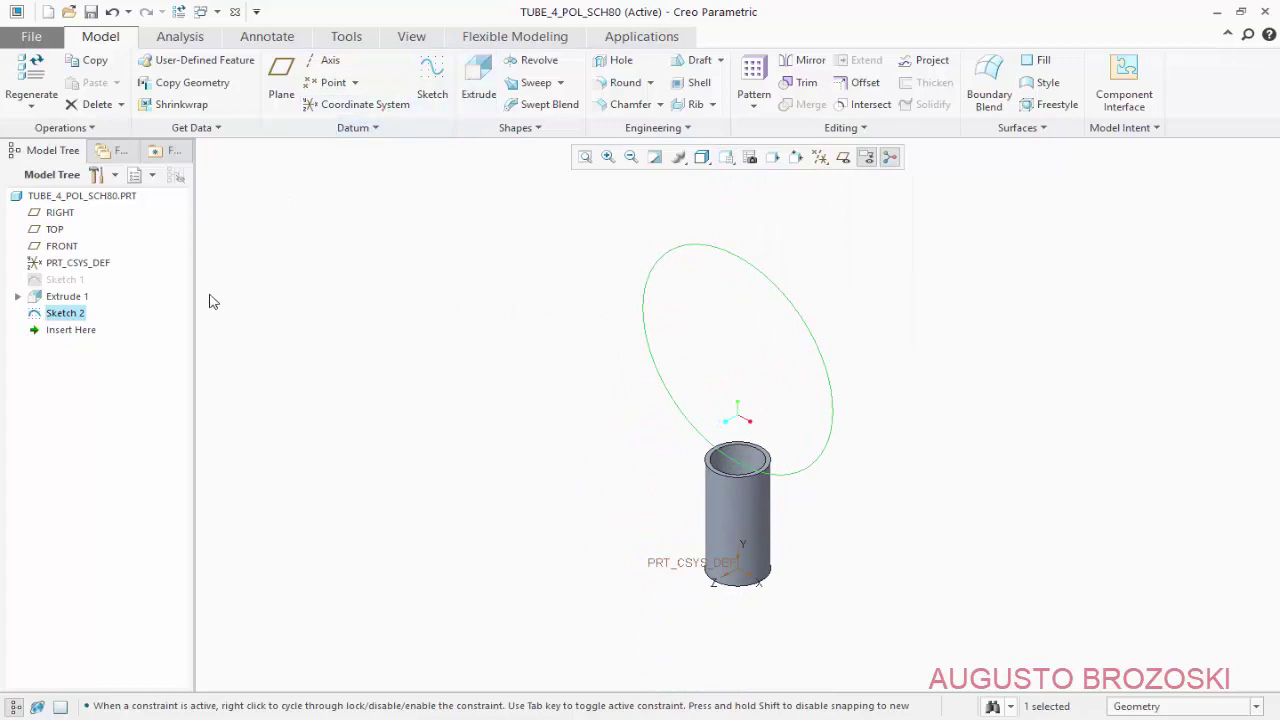
{"action": "left_click", "coordinate": [478, 90]}
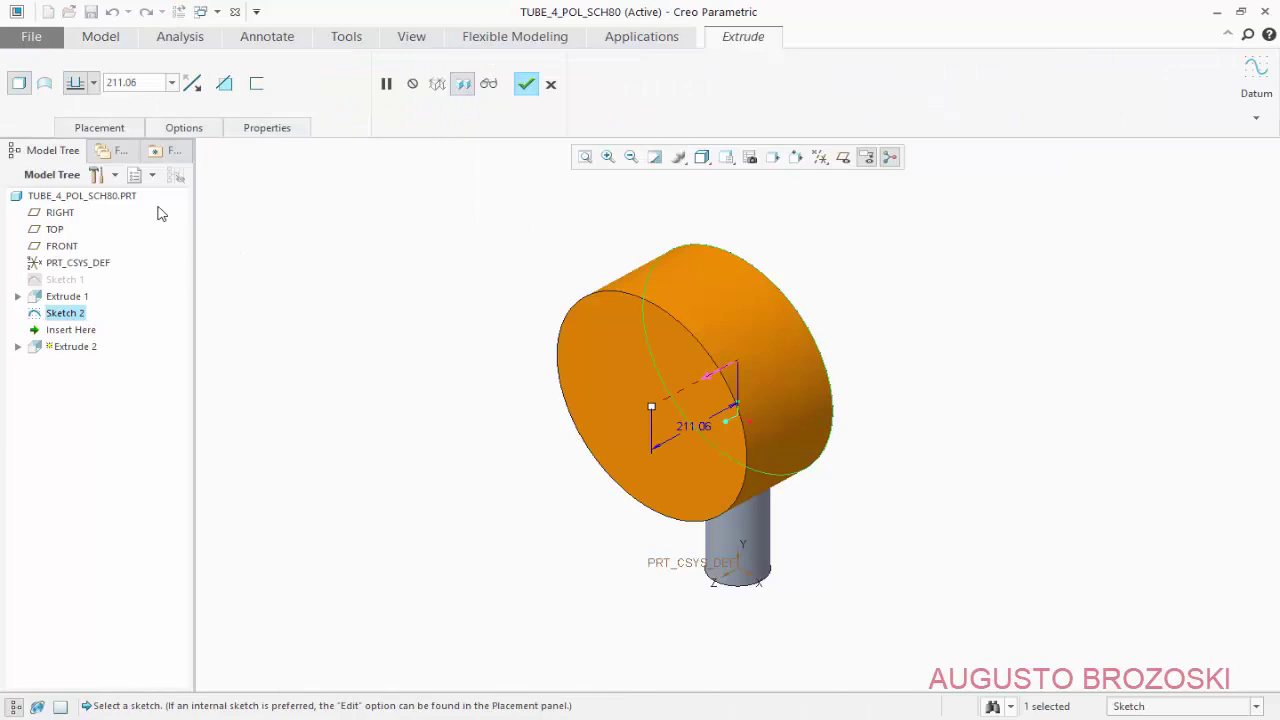
{"action": "left_click", "coordinate": [93, 83]}
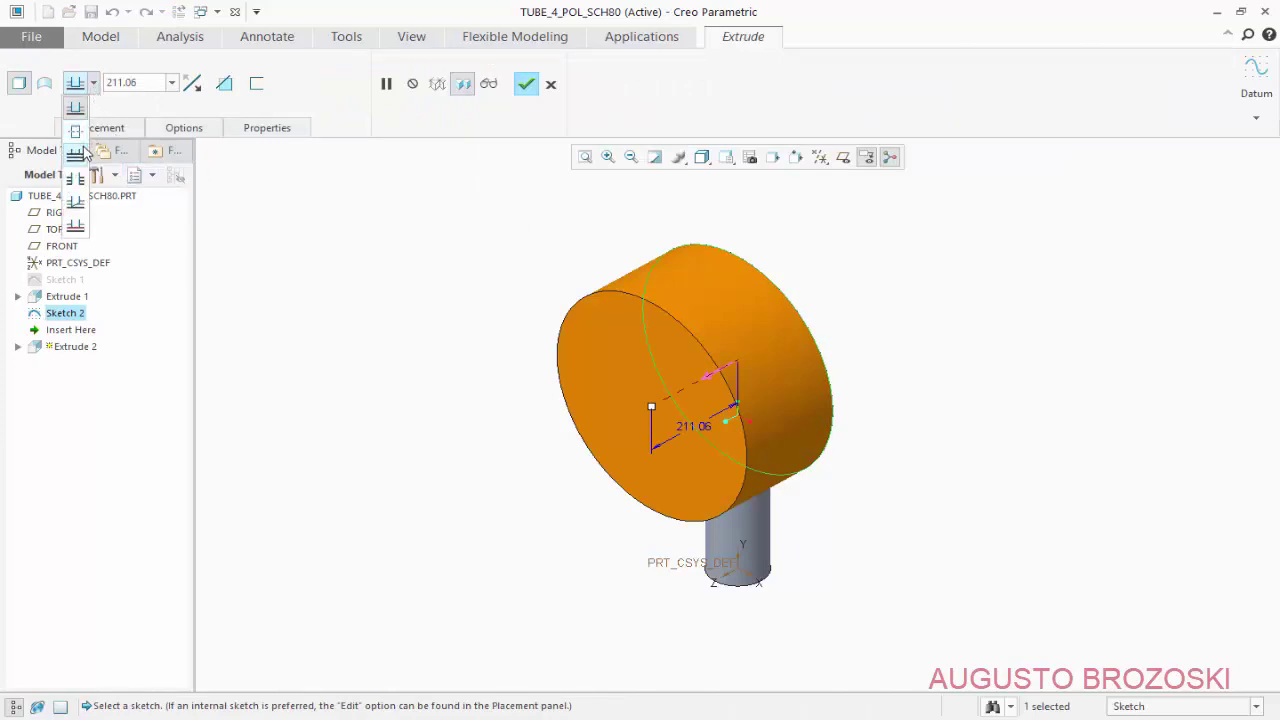
{"action": "left_click", "coordinate": [76, 132]}
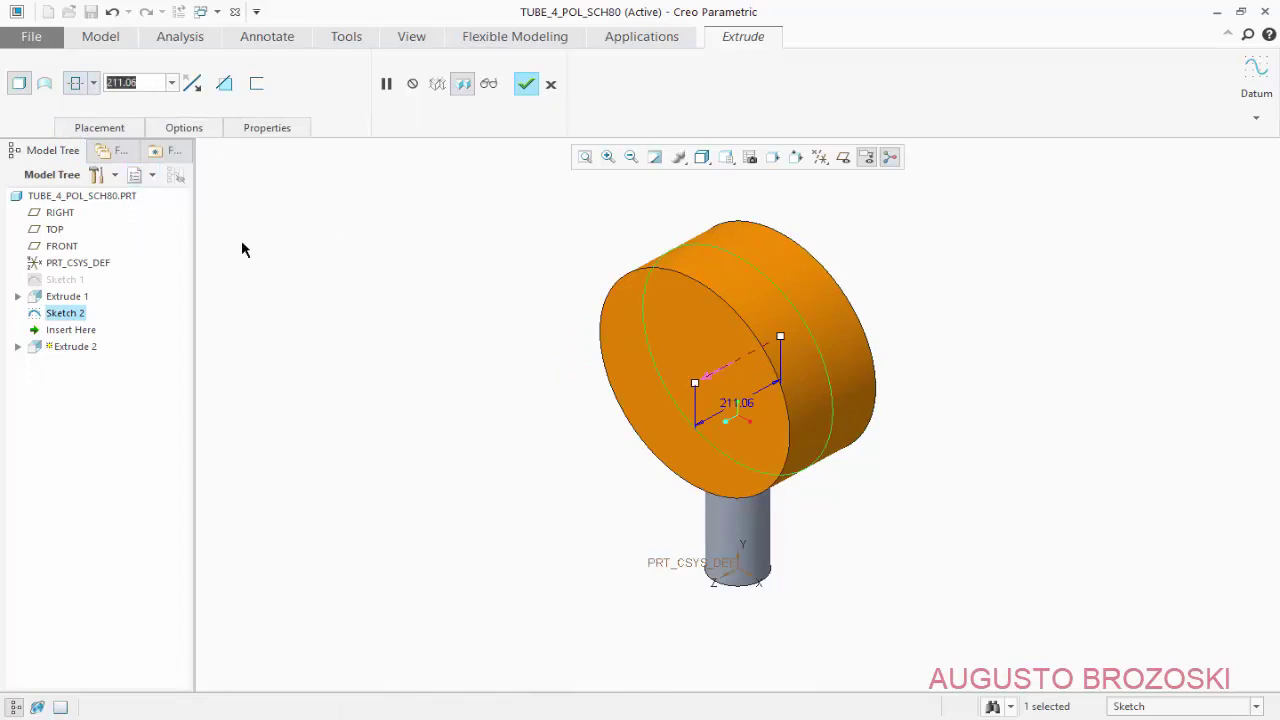
{"action": "type", "text": "120"}
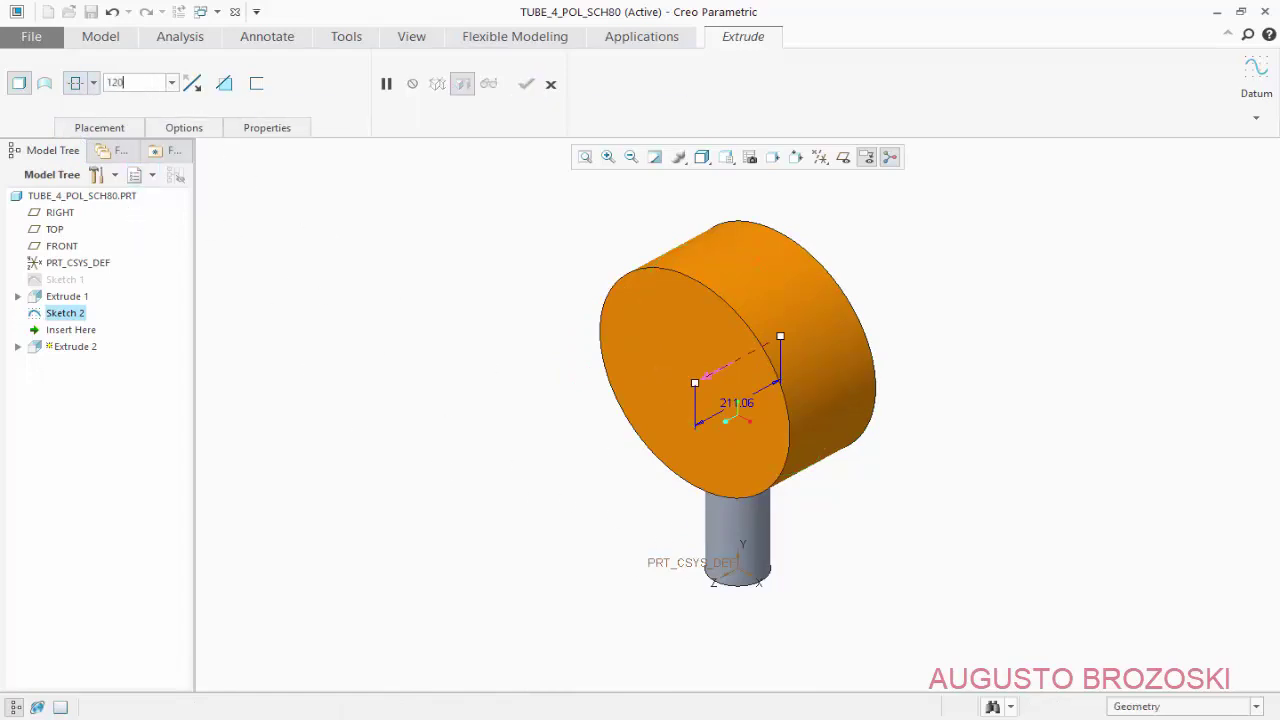
{"action": "key", "text": "Return"}
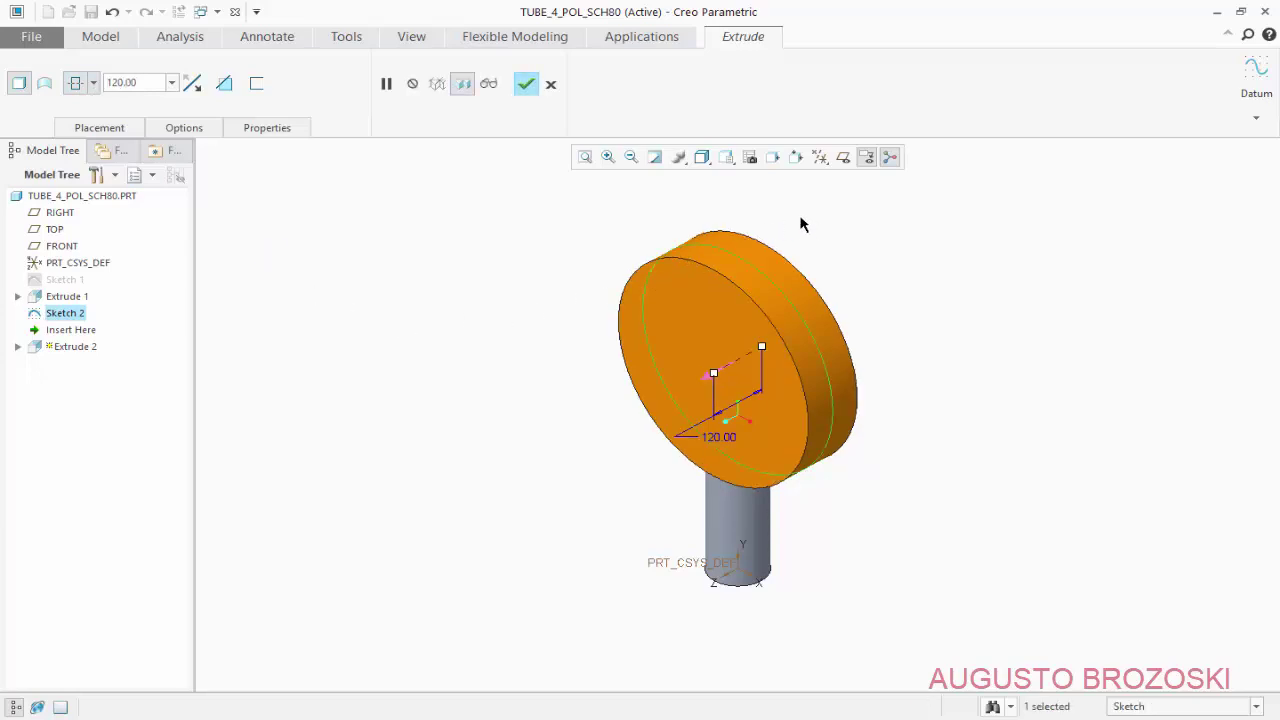
Switch the circle's extrusion to remove material so it cuts the tube's upper end, and complete the feature
{"action": "left_click", "coordinate": [727, 158]}
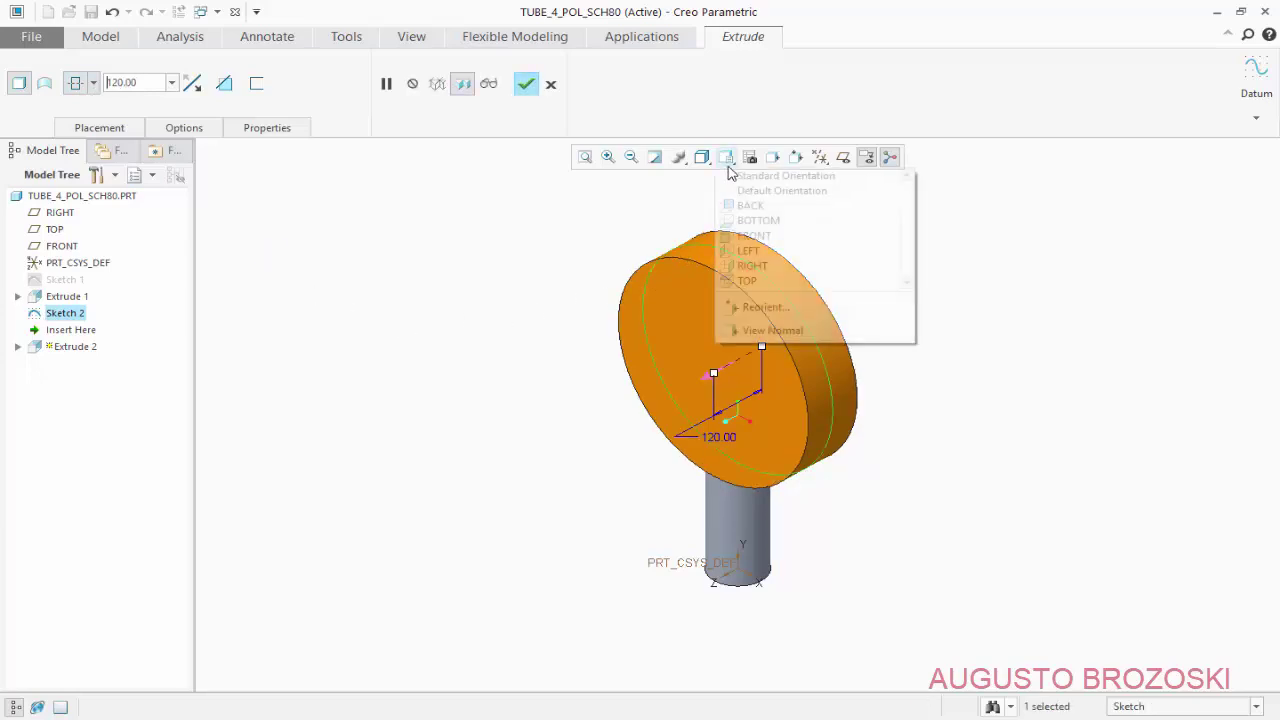
{"action": "left_click", "coordinate": [752, 270]}
{"action": "scroll", "coordinate": [760, 480], "scroll_direction": "up", "scroll_amount": 5}
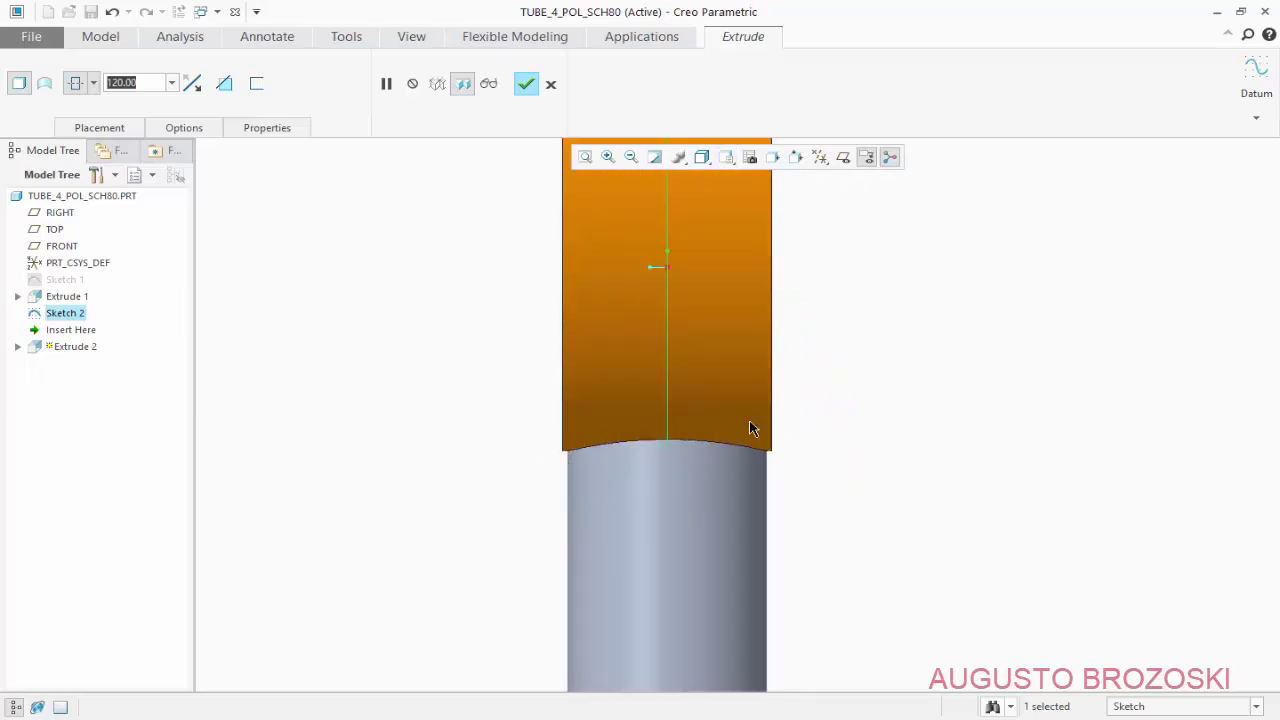
{"action": "left_click", "coordinate": [224, 84]}
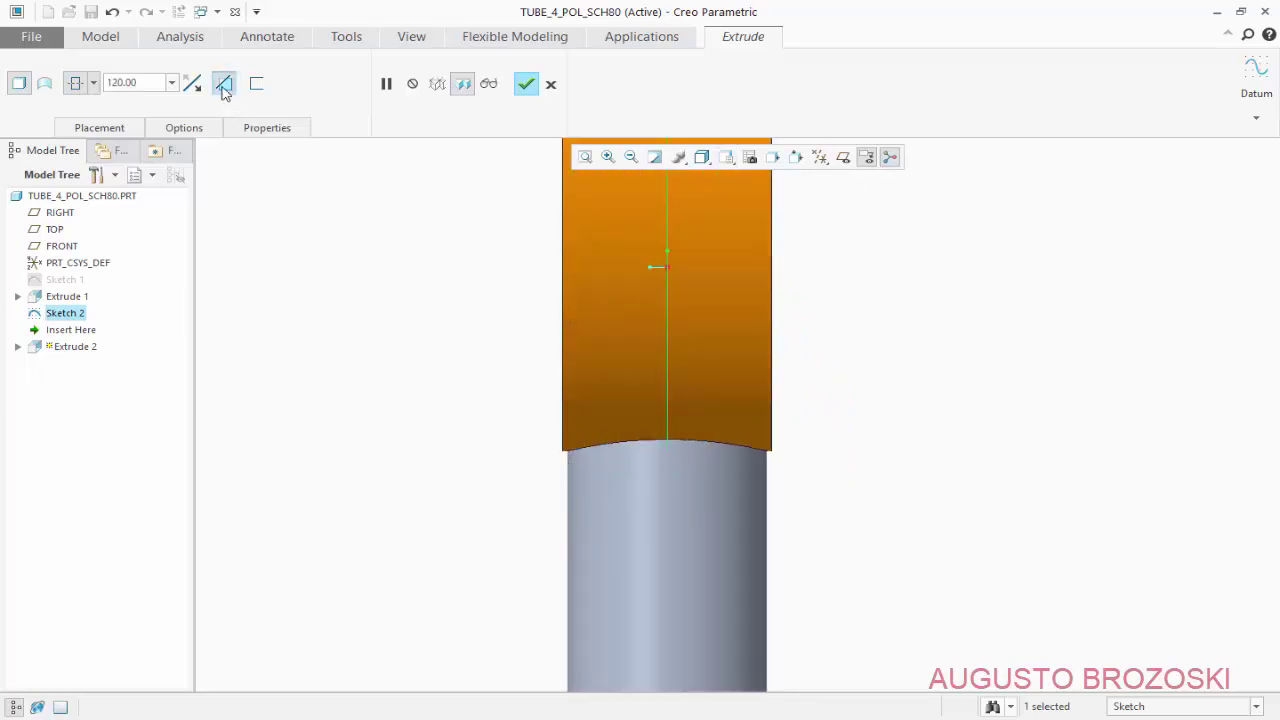
{"action": "left_click", "coordinate": [752, 160]}
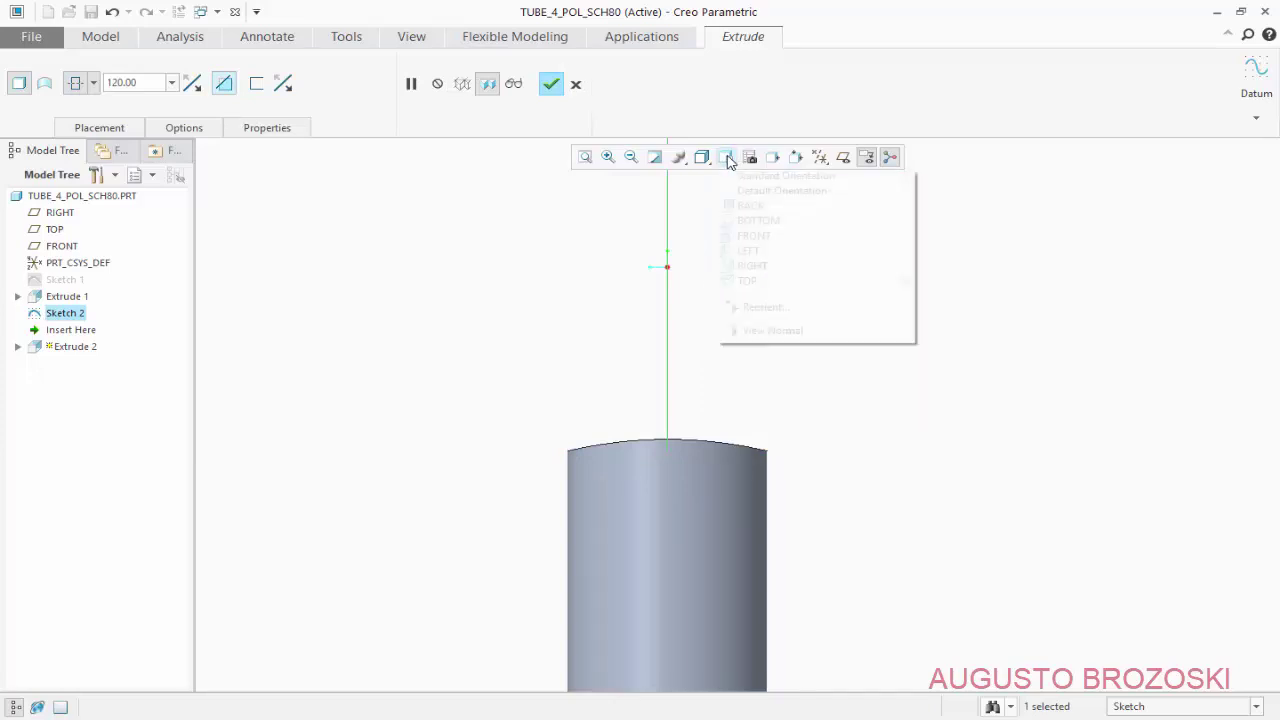
{"action": "left_click", "coordinate": [745, 175]}
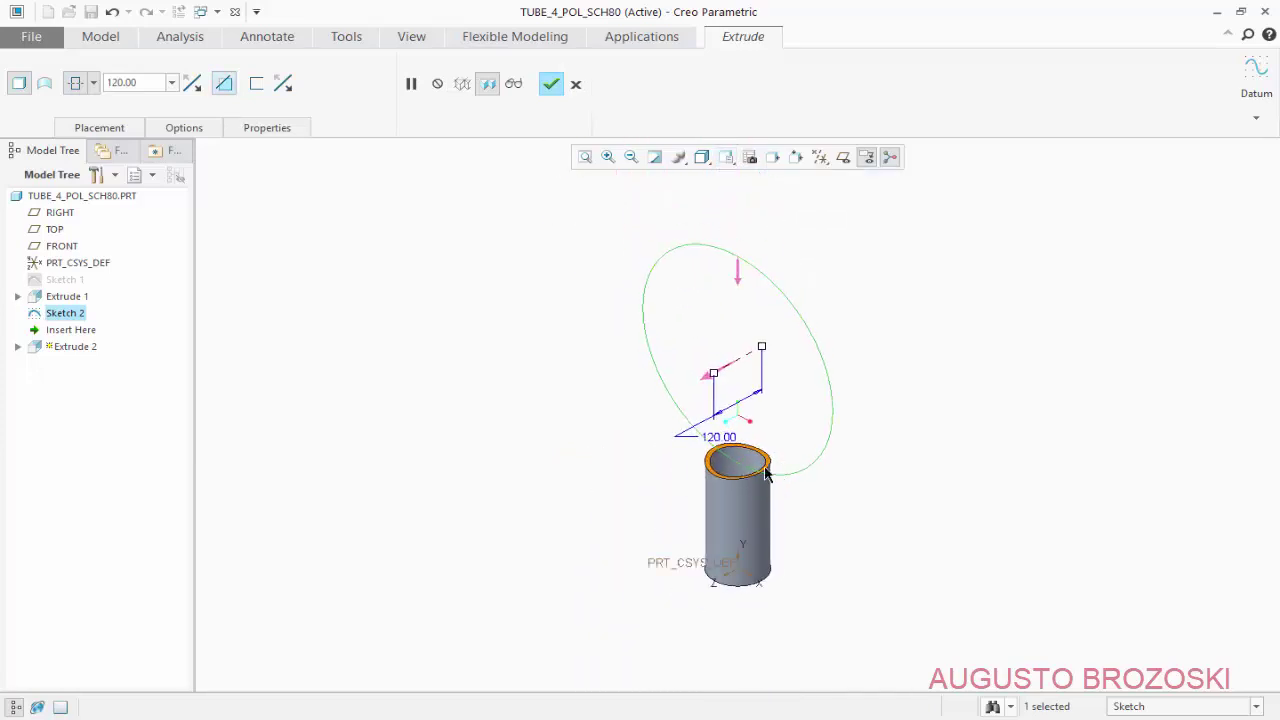
{"action": "left_click", "coordinate": [549, 86]}
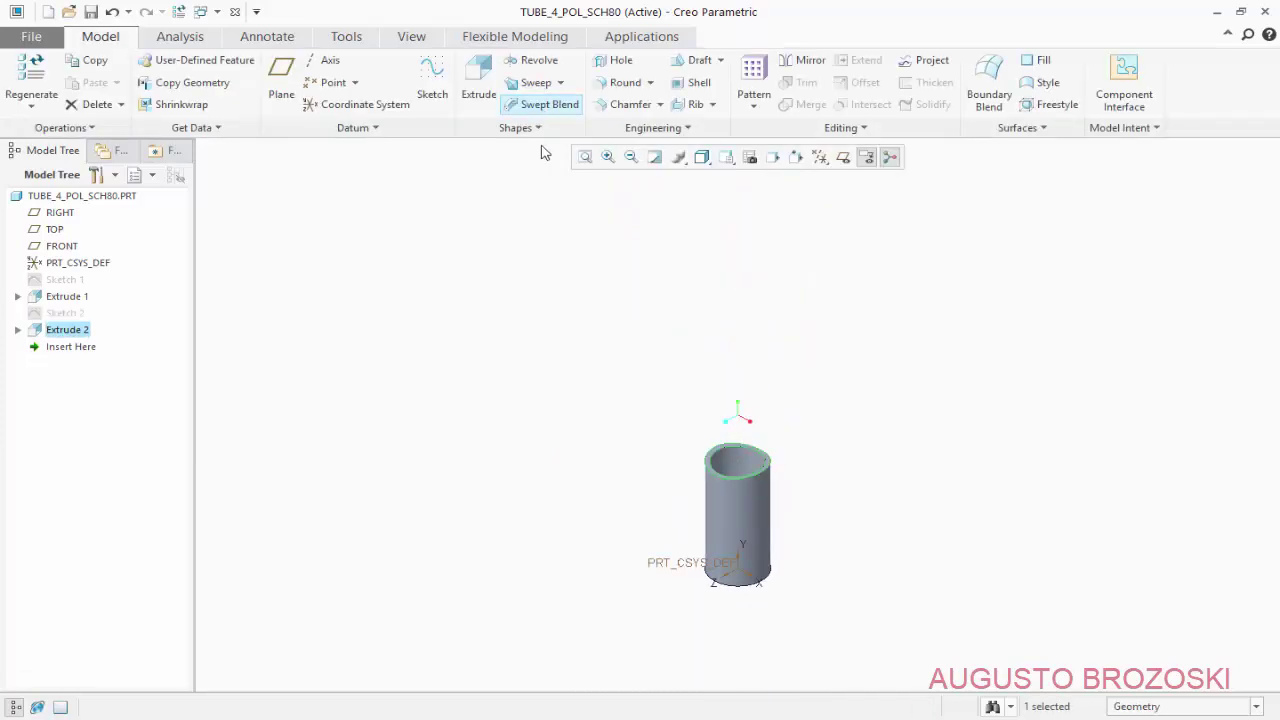
Show the tube in default orientation with annotations, the spin center and coordinate systems hidden
{"action": "left_click", "coordinate": [703, 157]}
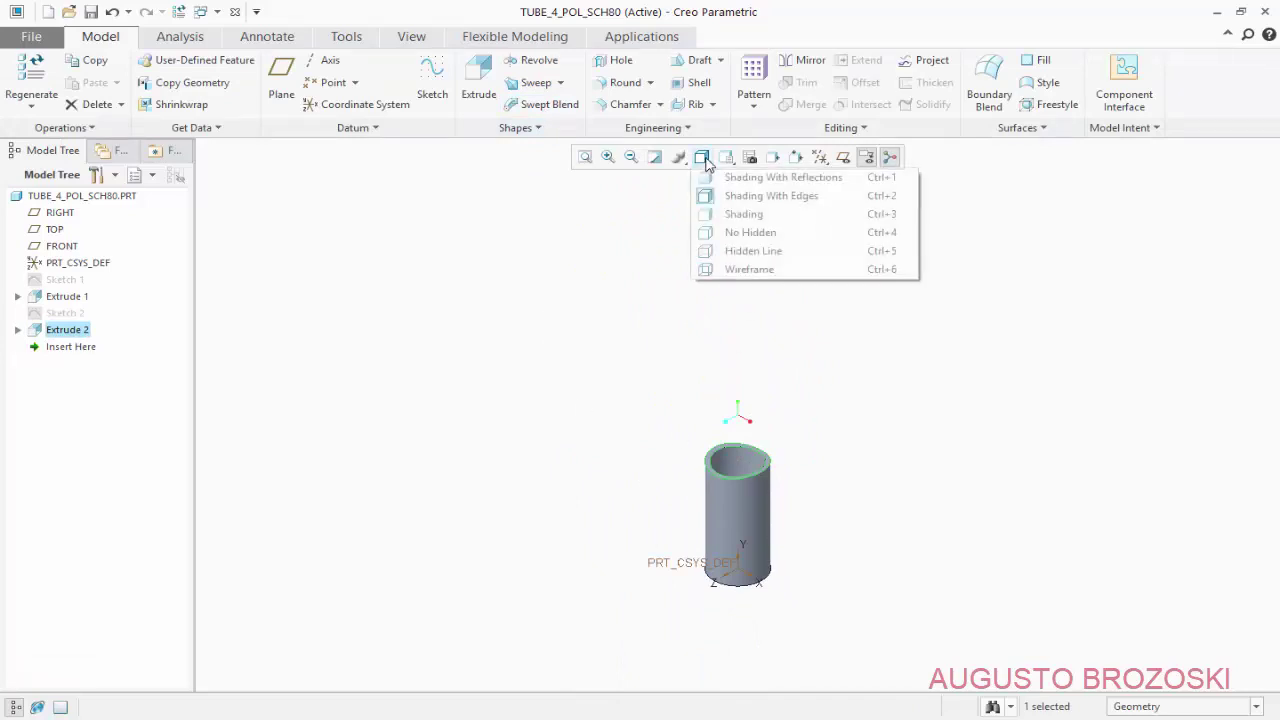
{"action": "left_click", "coordinate": [728, 161]}
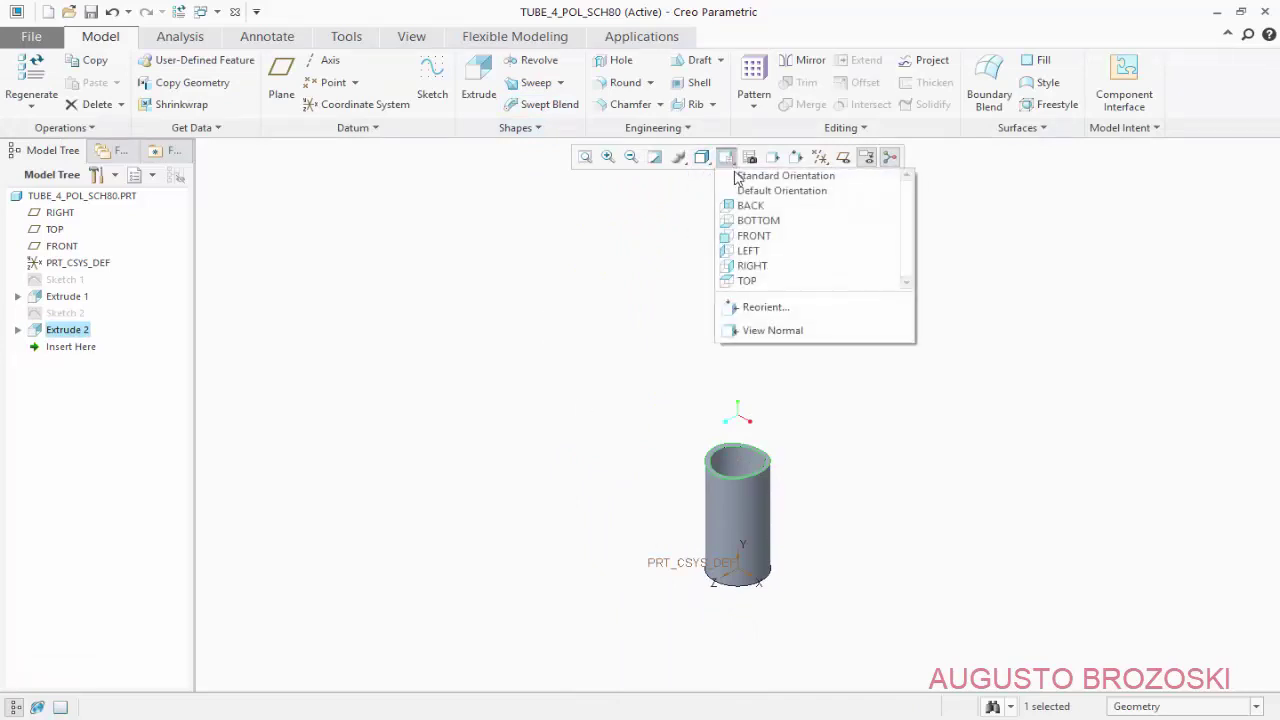
{"action": "left_click", "coordinate": [745, 190]}
{"action": "scroll", "coordinate": [739, 499], "scroll_direction": "down", "scroll_amount": 2}
{"action": "scroll", "coordinate": [738, 497], "scroll_direction": "down", "scroll_amount": 3}
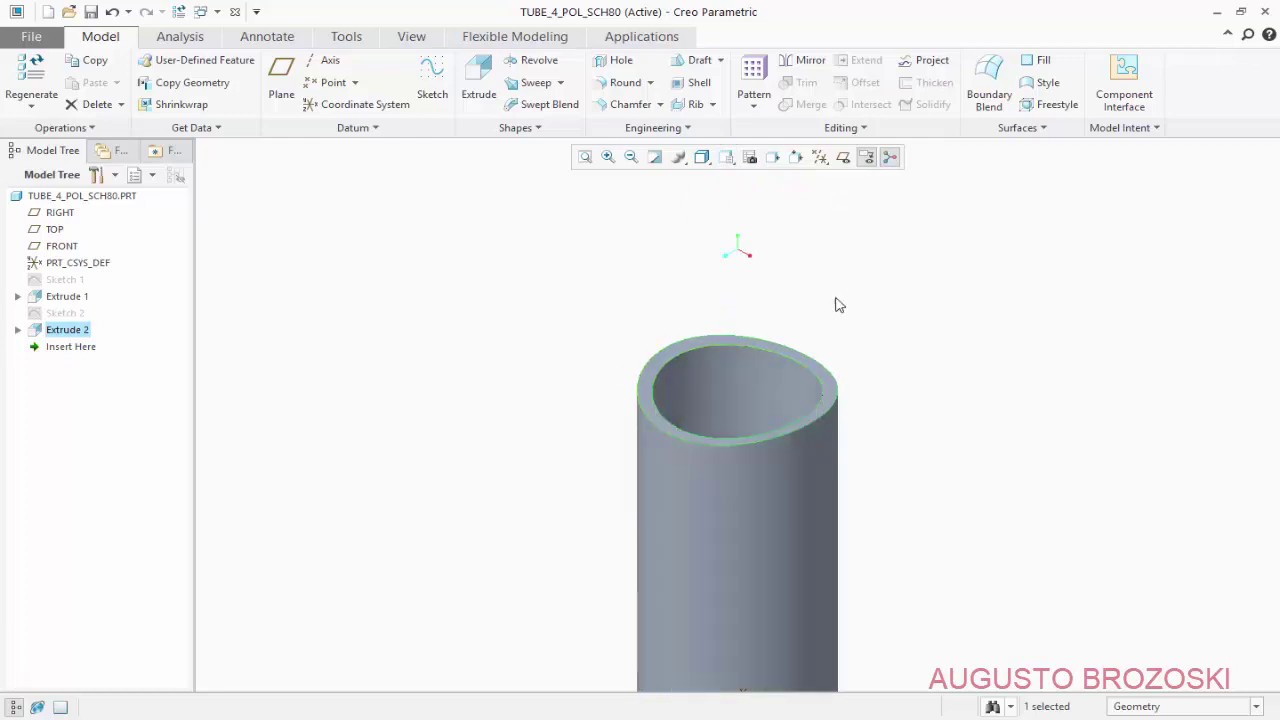
{"action": "left_click", "coordinate": [866, 157]}
{"action": "left_click", "coordinate": [889, 160]}
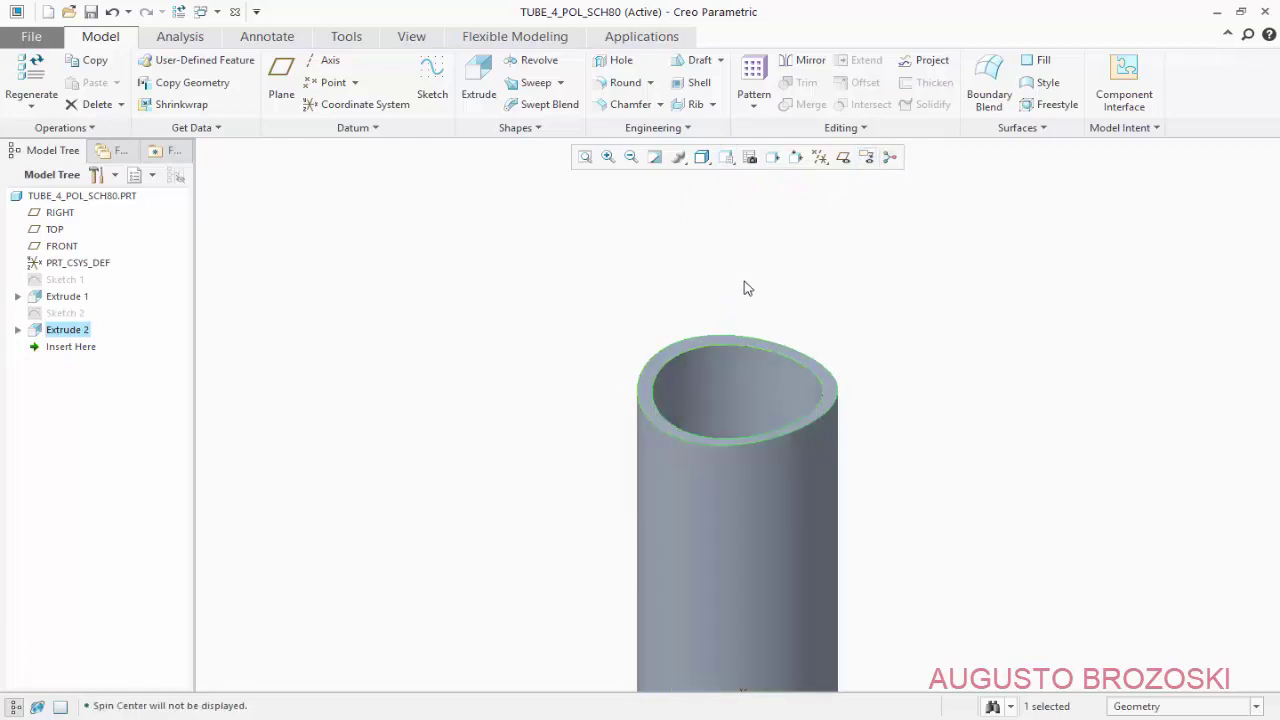
{"action": "scroll", "coordinate": [742, 310], "scroll_direction": "up", "scroll_amount": 3}
{"action": "scroll", "coordinate": [764, 374], "scroll_direction": "down", "scroll_amount": 2}
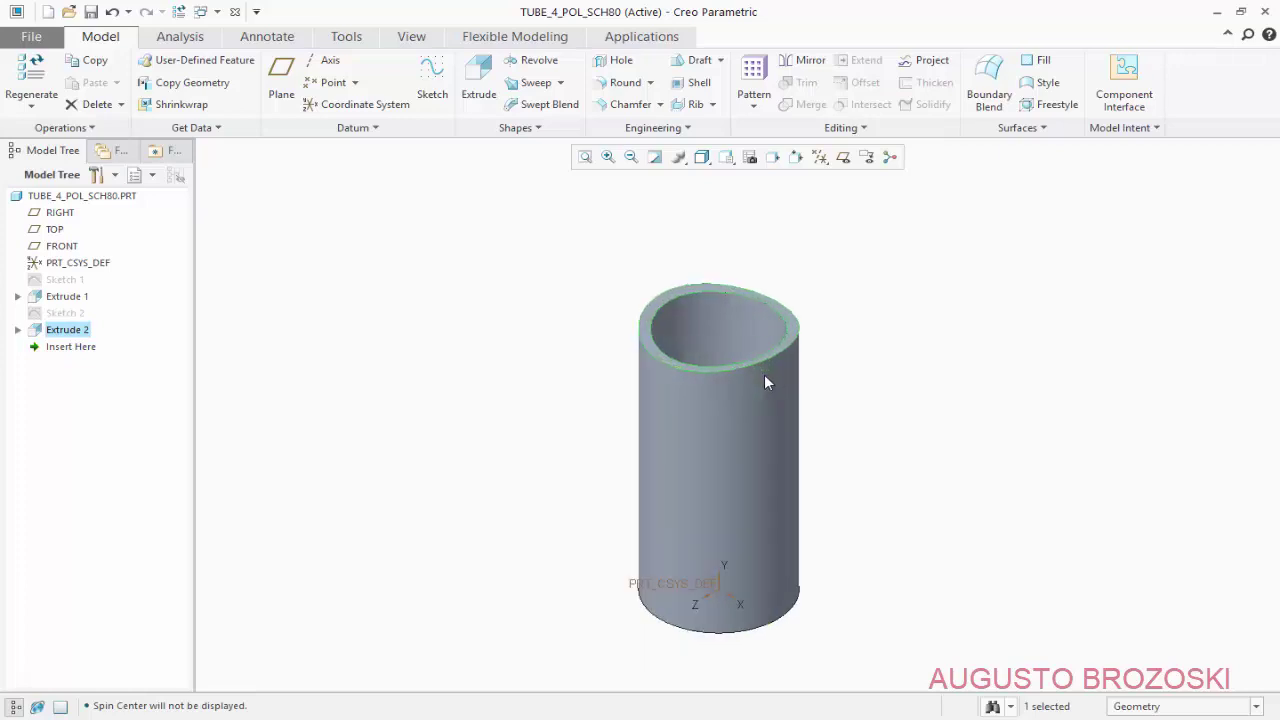
{"action": "left_click", "coordinate": [820, 157]}
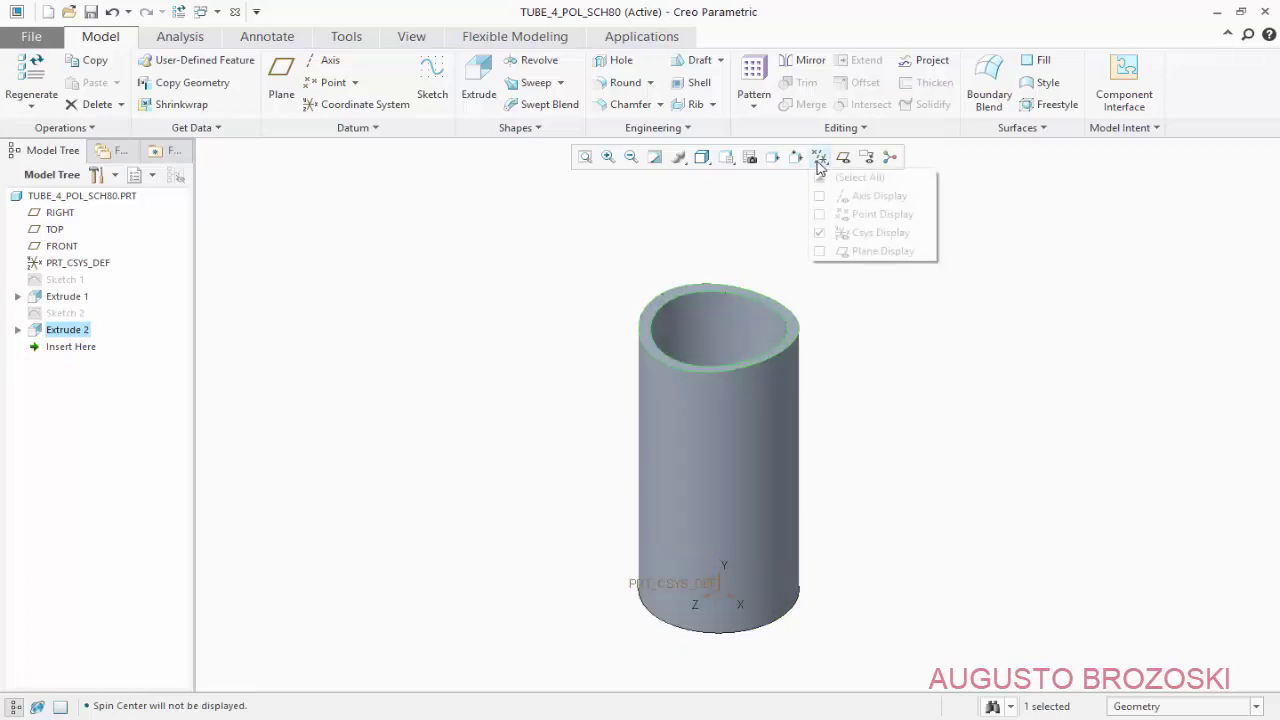
{"action": "left_click", "coordinate": [819, 232]}
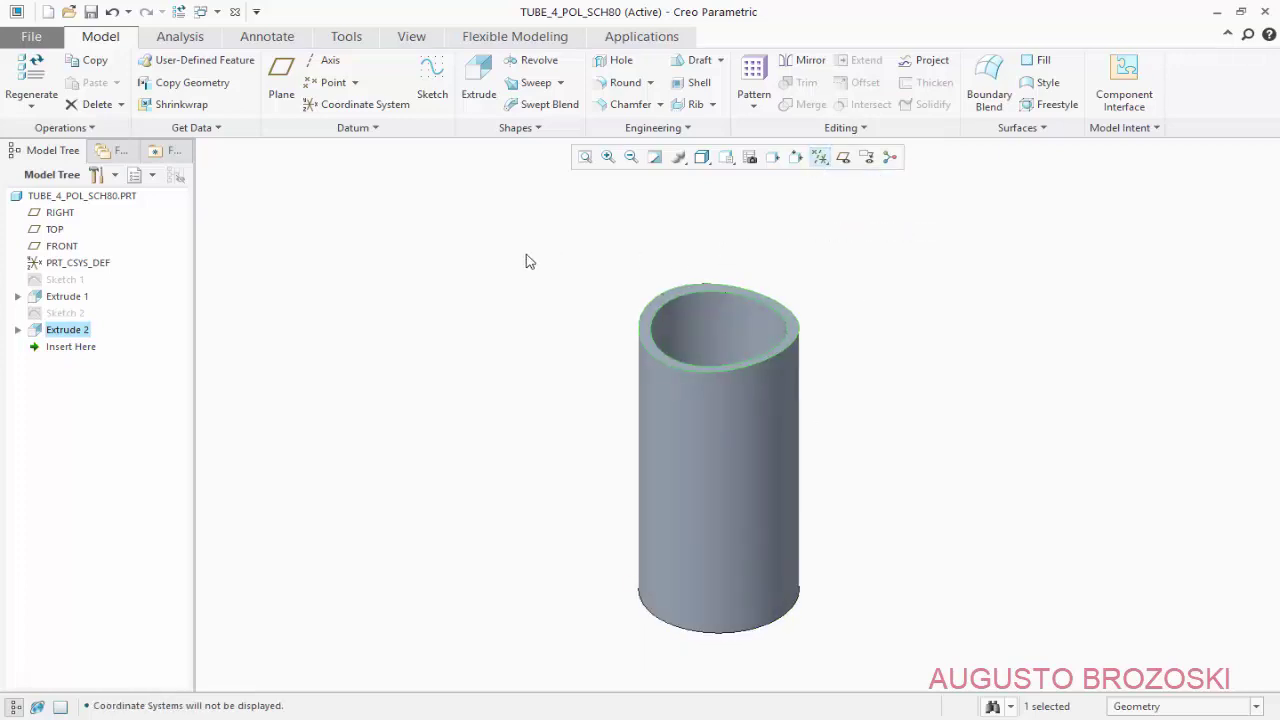
Save the tube part, check the heat exchanger drawing, and start a sketch on the RIGHT datum plane with TOP as the top reference
{"action": "left_click", "coordinate": [91, 12]}
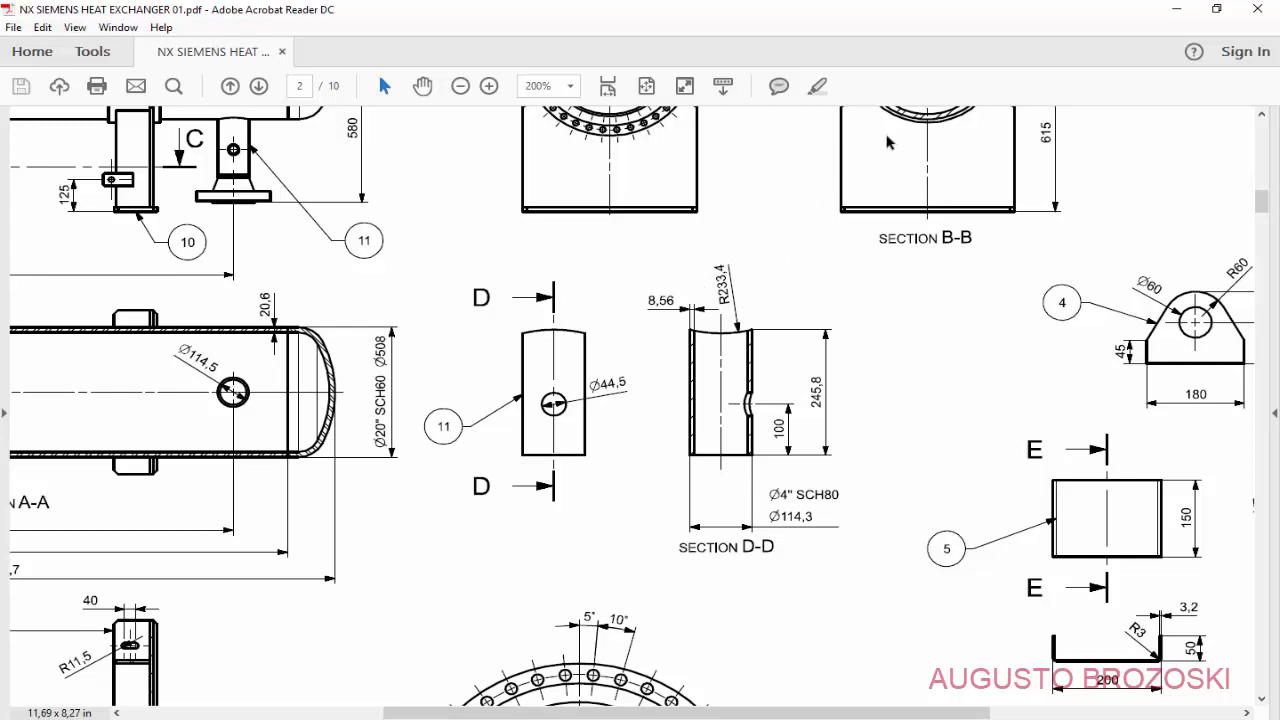
{"action": "left_click", "coordinate": [1172, 10]}
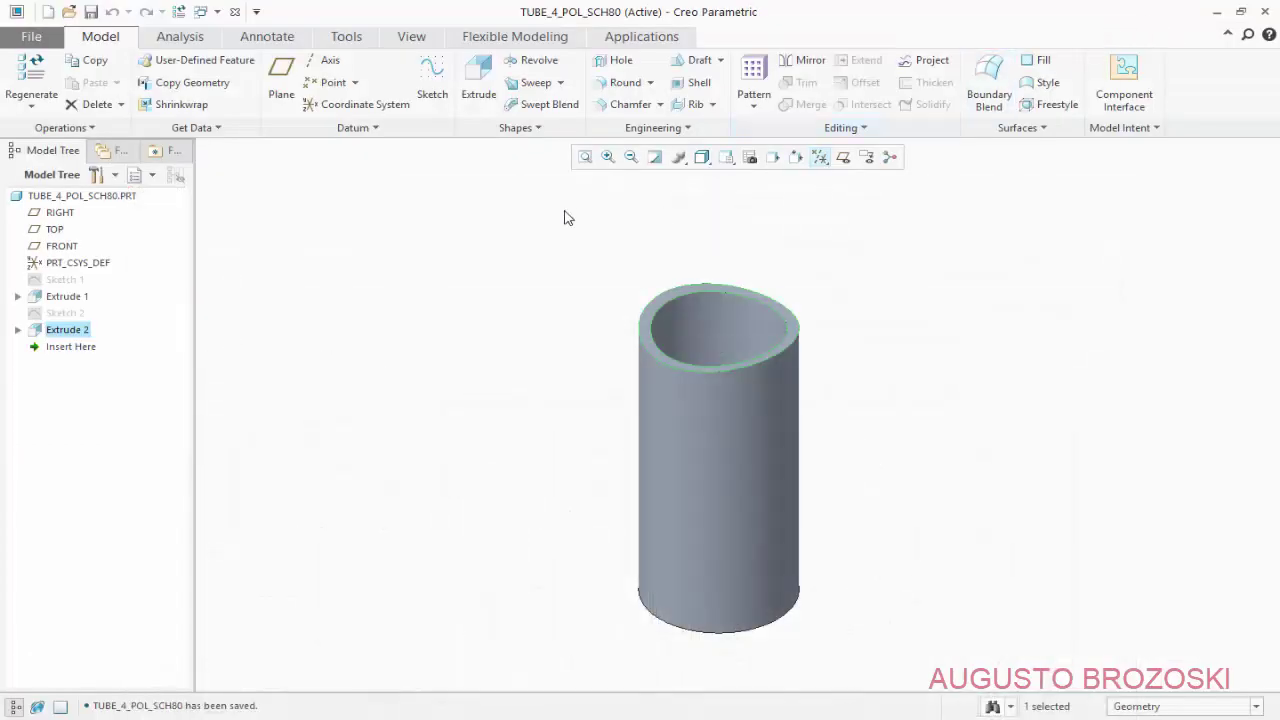
{"action": "left_click", "coordinate": [432, 85]}
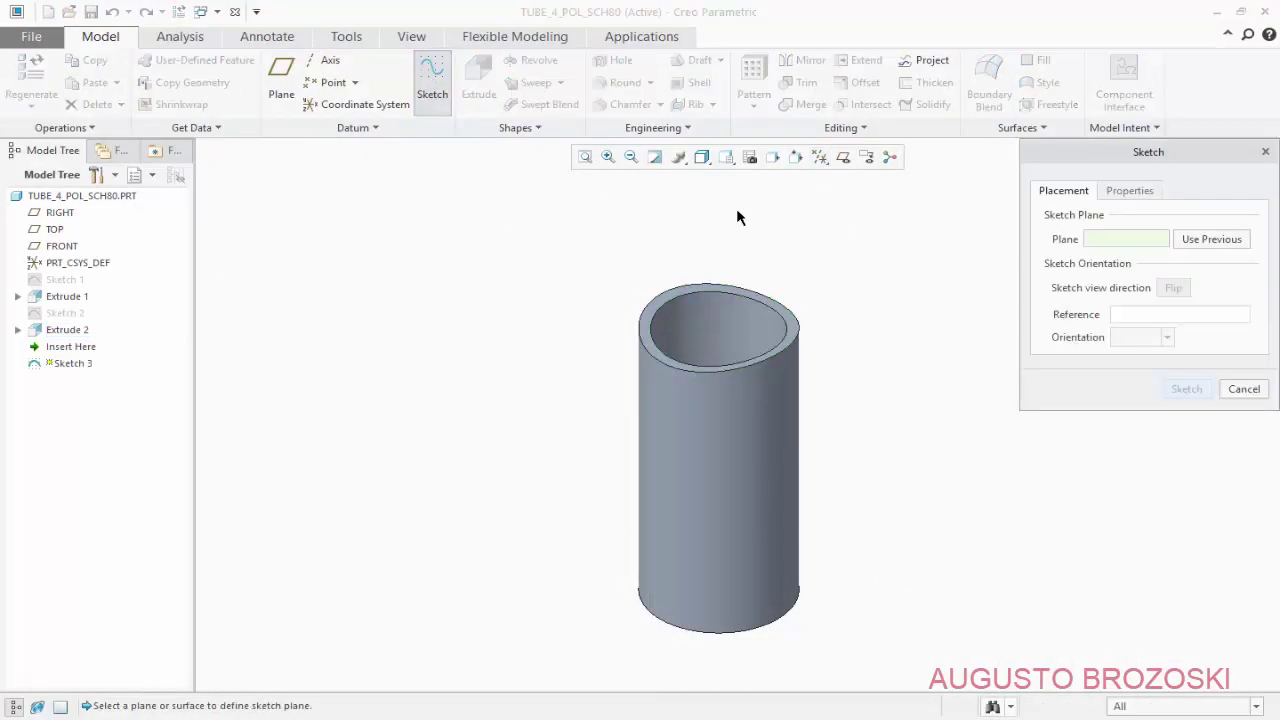
{"action": "left_click", "coordinate": [843, 157]}
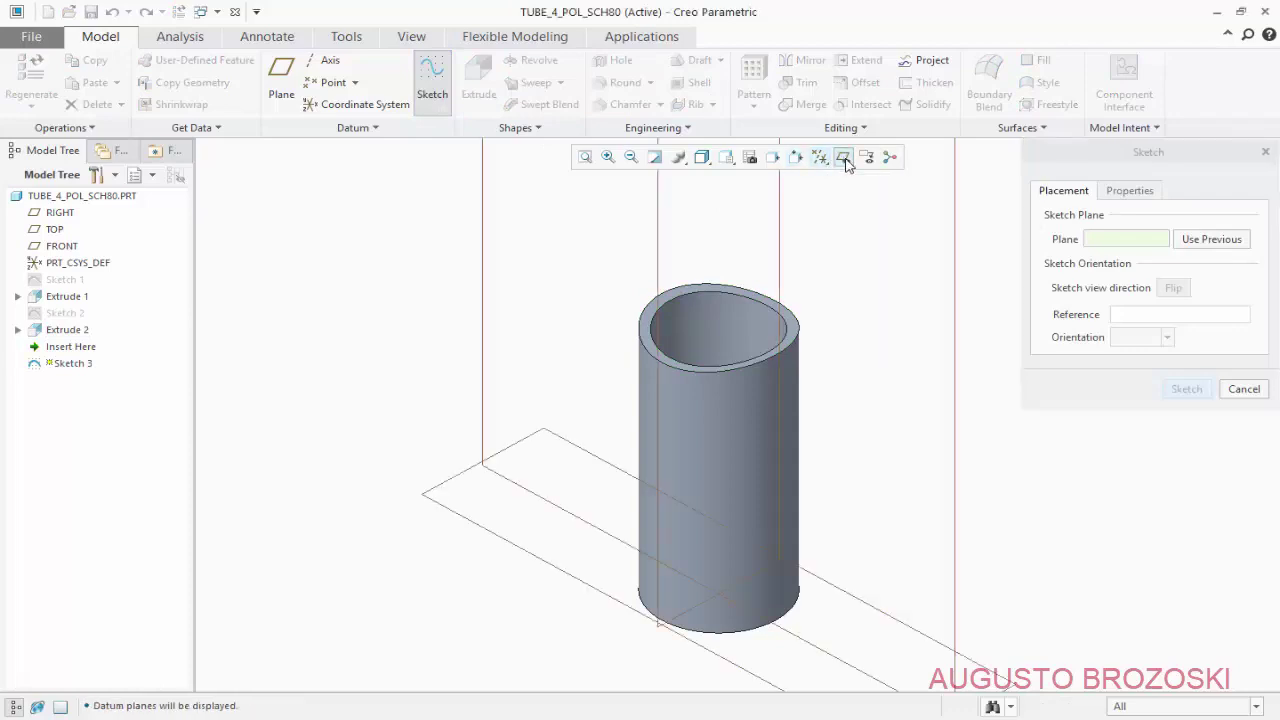
{"action": "scroll", "coordinate": [760, 420], "scroll_direction": "up", "scroll_amount": 3}
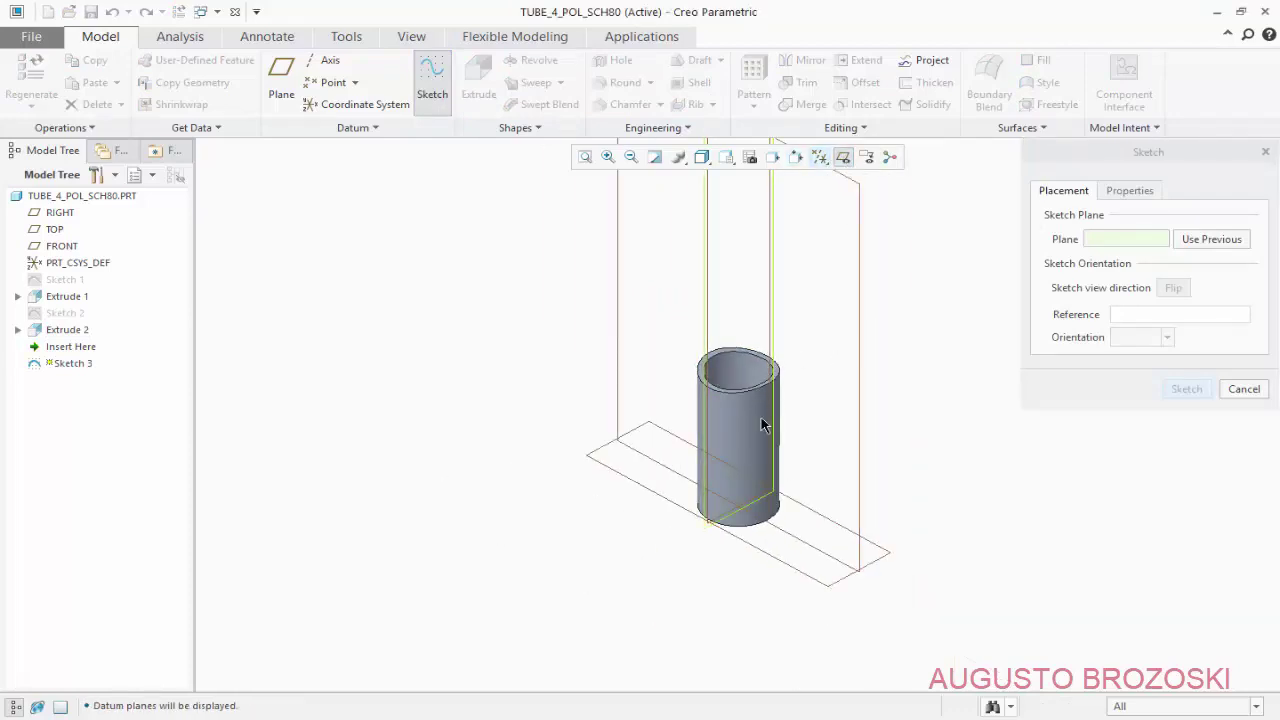
{"action": "left_click", "coordinate": [705, 321]}
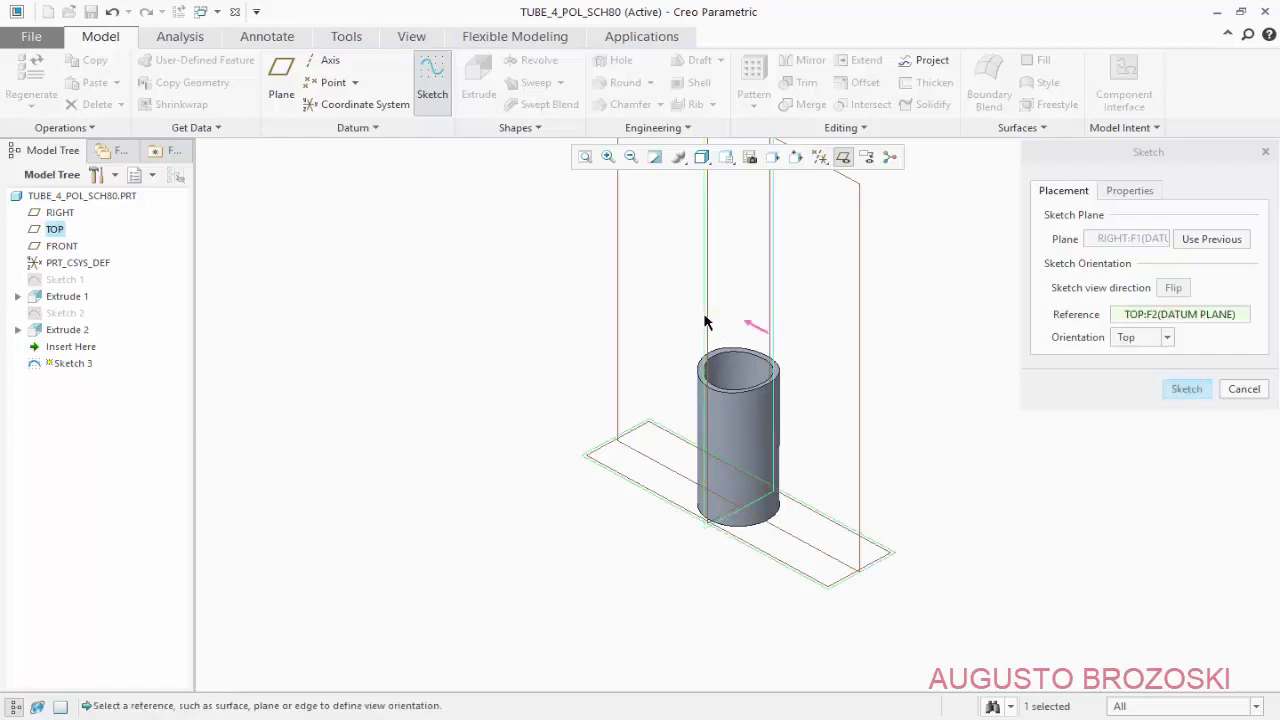
{"action": "left_click", "coordinate": [1187, 389]}
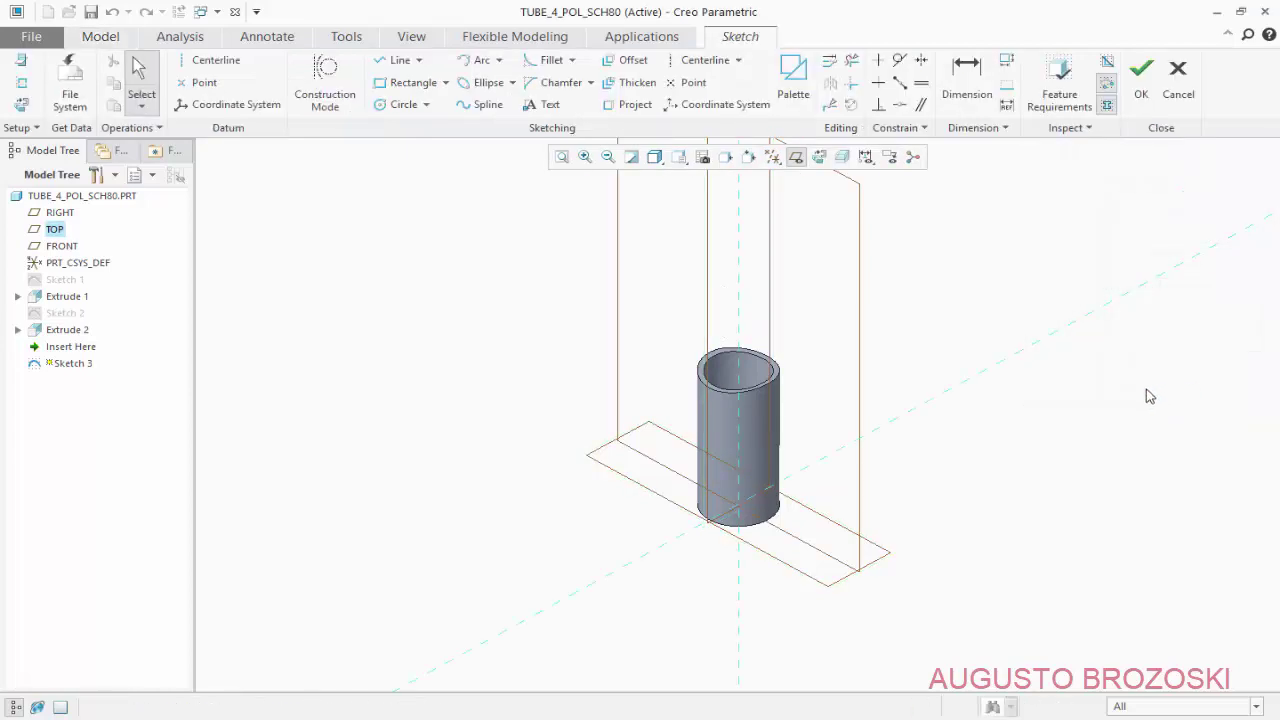
Clip the tube at the sketch plane, orient the sketch in 2D, and hide the datum planes
{"action": "left_click", "coordinate": [842, 157]}
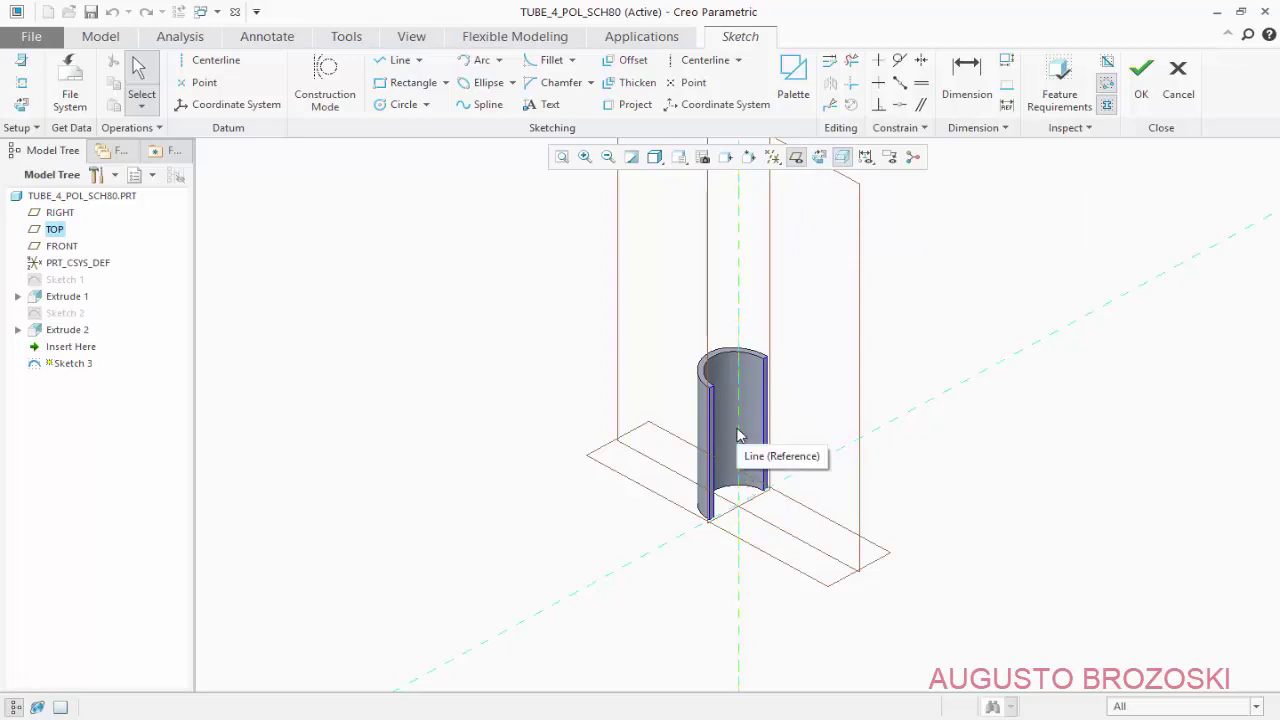
{"action": "left_click", "coordinate": [818, 158]}
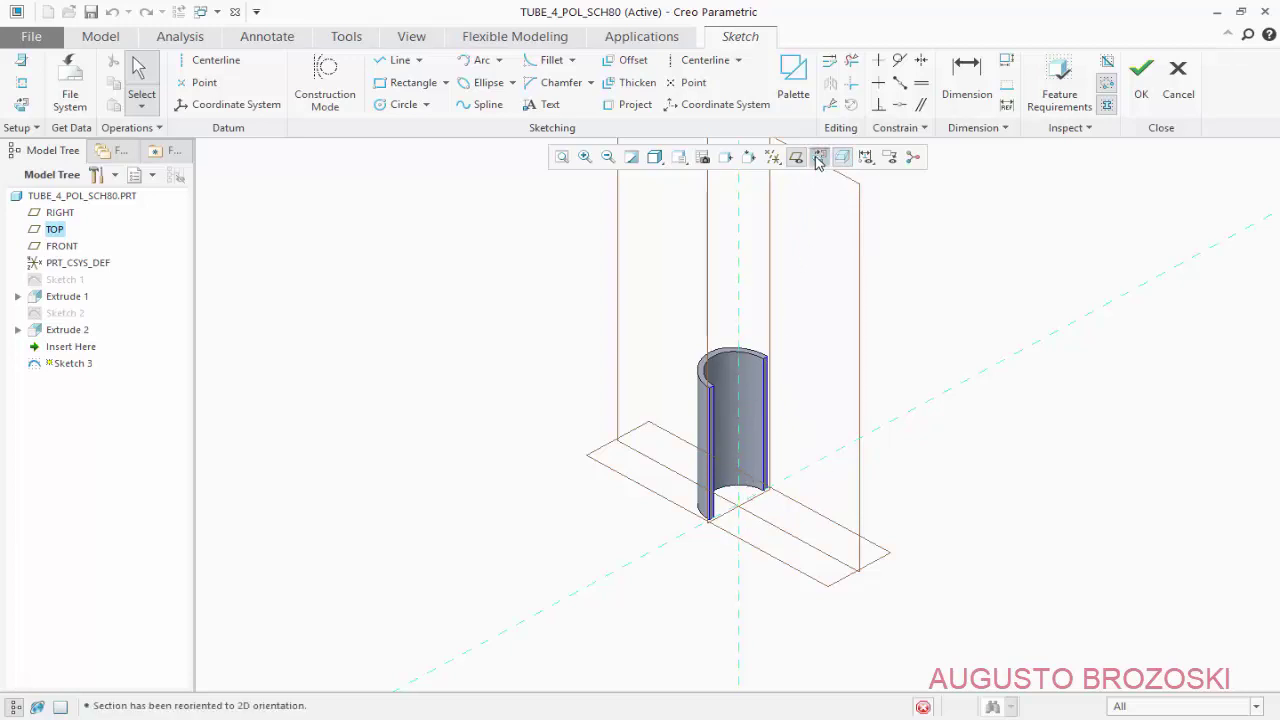
{"action": "scroll", "coordinate": [751, 560], "scroll_direction": "down", "scroll_amount": 4}
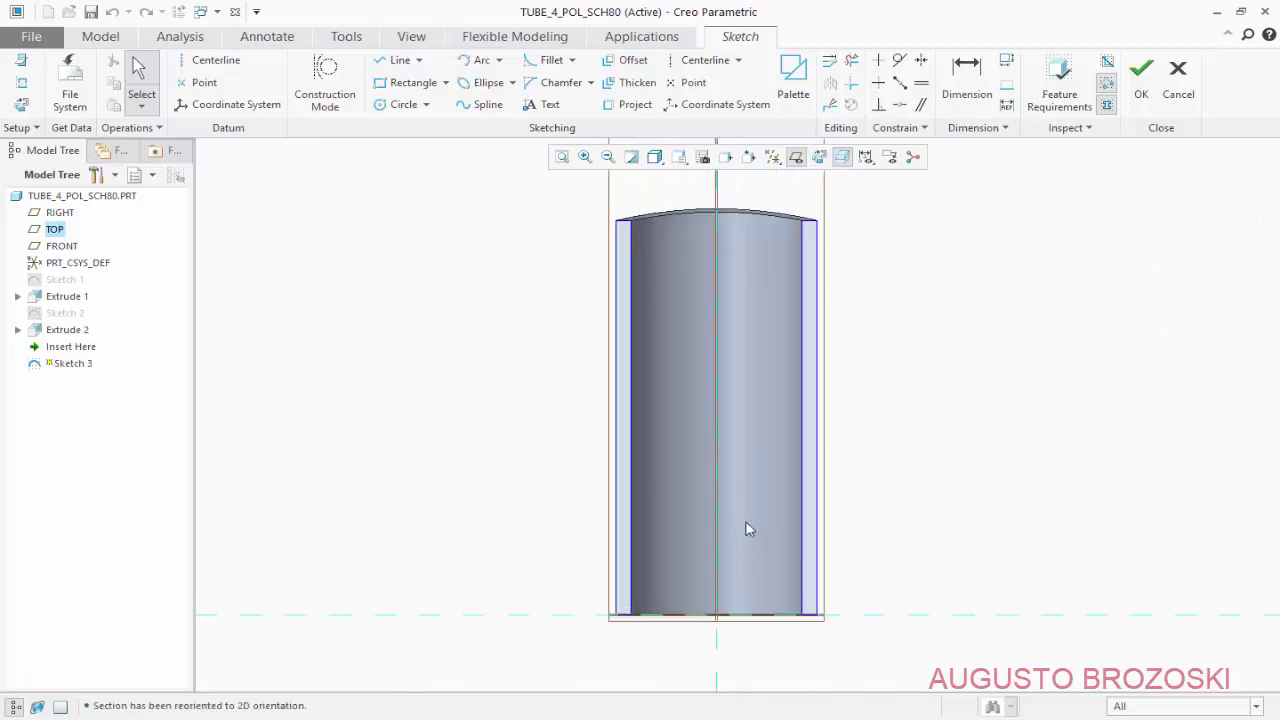
{"action": "left_click", "coordinate": [796, 157]}
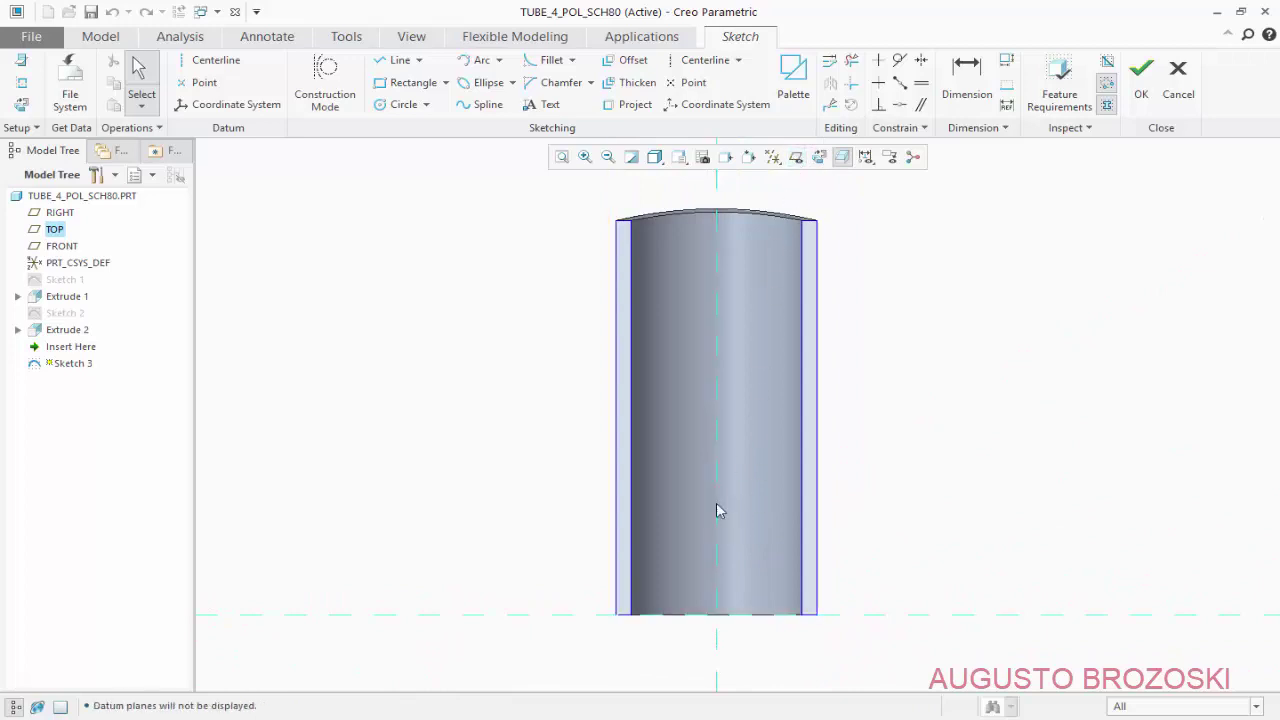
Sketch a circle about 50 mm in diameter on the tube's vertical axis, about 90 mm above the base, and place its dimensions outside the tube
{"action": "left_click", "coordinate": [401, 105]}
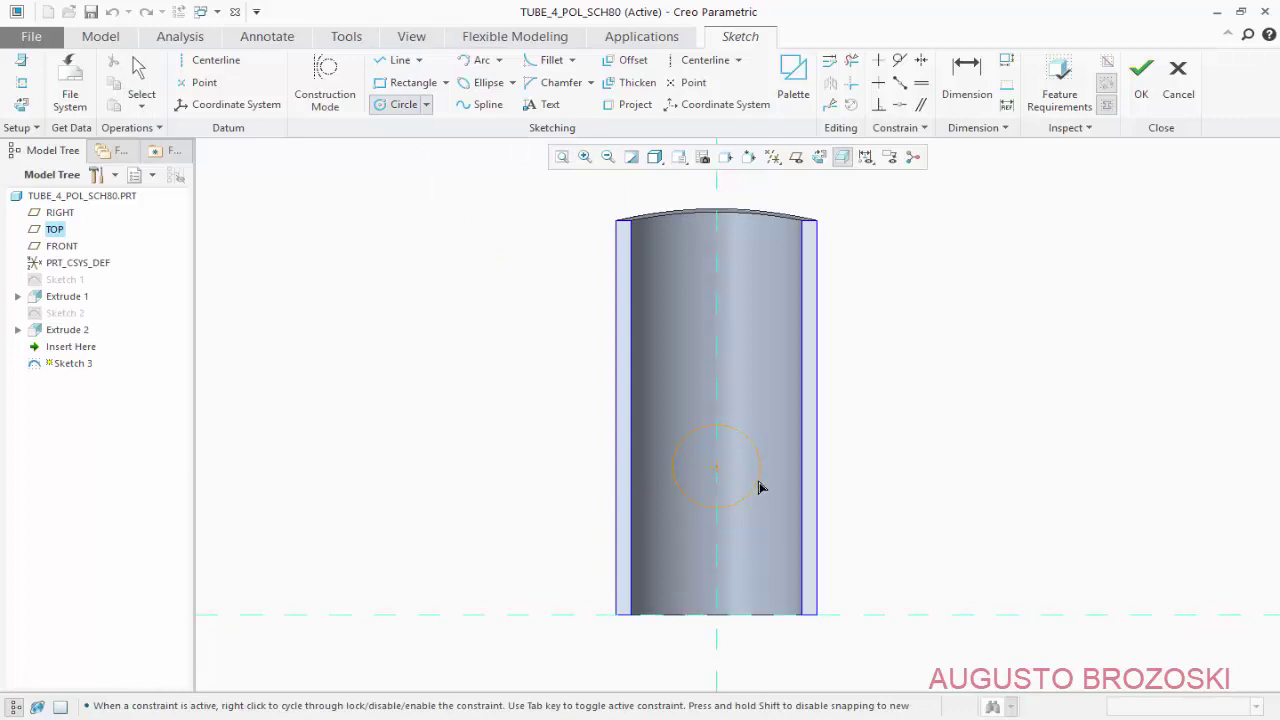
{"action": "left_click", "coordinate": [759, 487]}
{"action": "middle_click", "coordinate": [510, 500]}
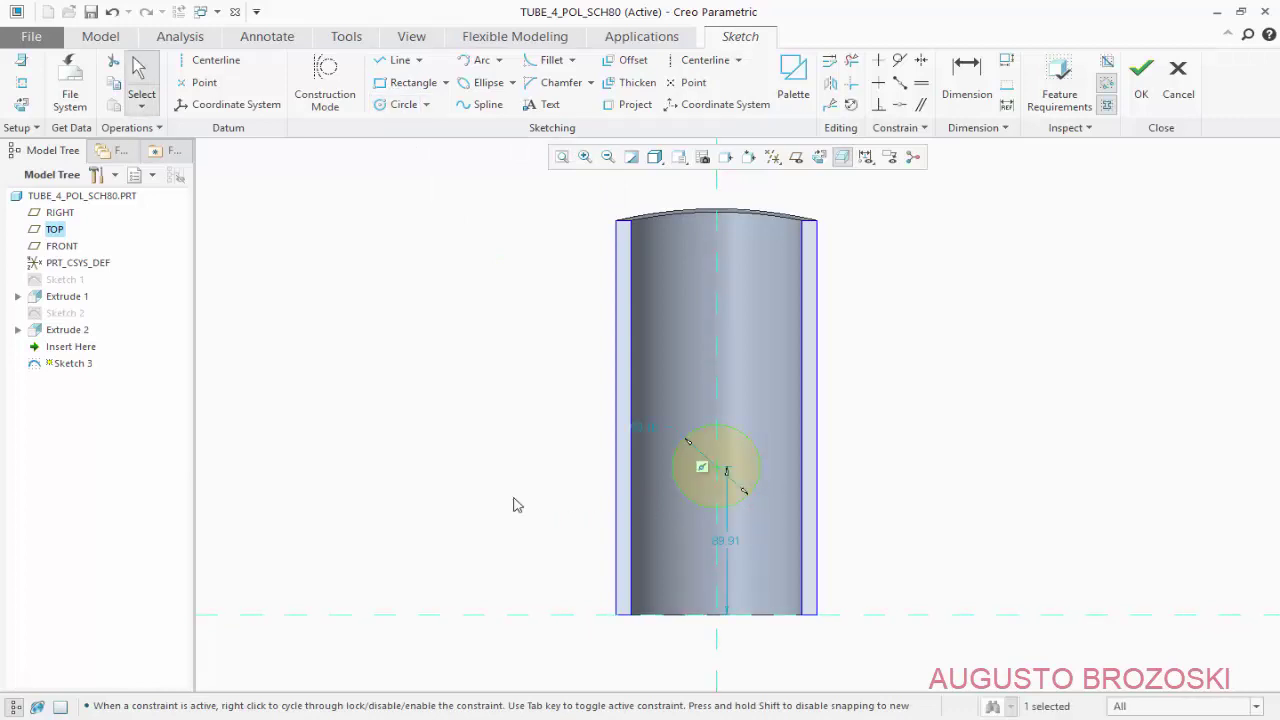
{"action": "left_click_drag", "start_coordinate": [740, 548], "coordinate": [896, 535]}
{"action": "left_click_drag", "start_coordinate": [648, 432], "coordinate": [563, 405]}
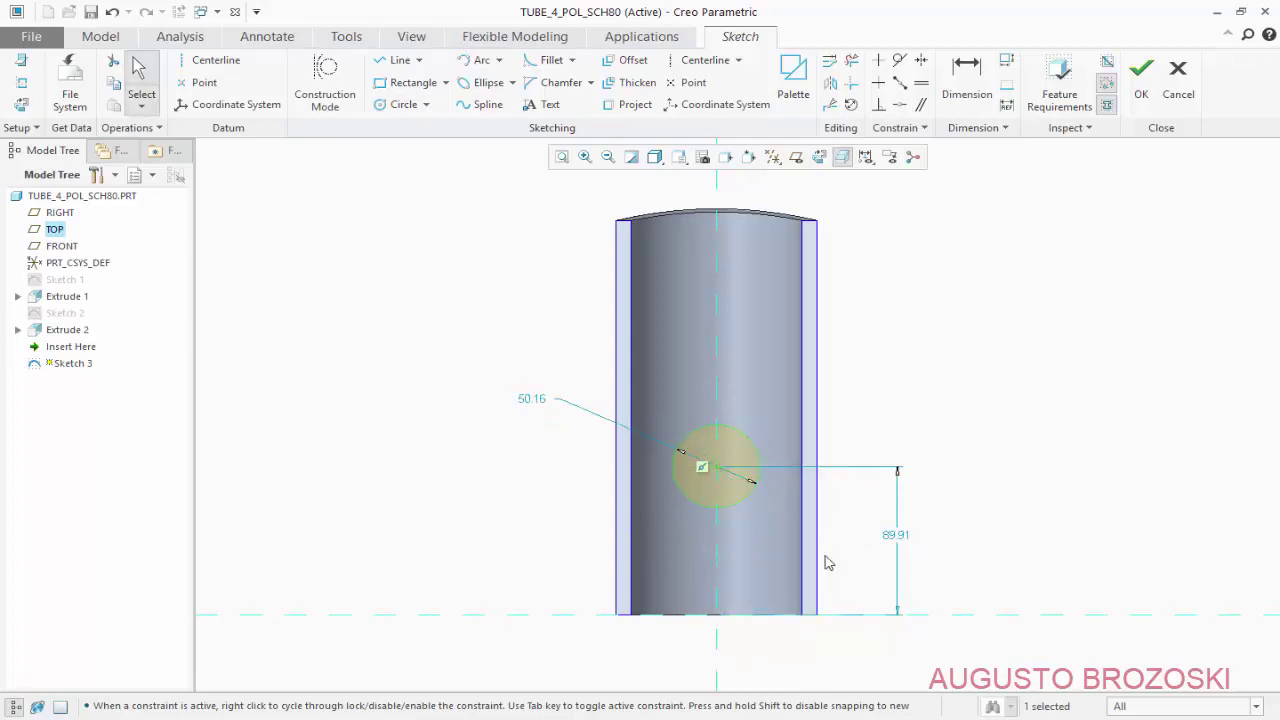
Set the circle centre's height above the tube base to 100 mm, as given in section D-D of the drawing
{"action": "double_click", "coordinate": [894, 537]}
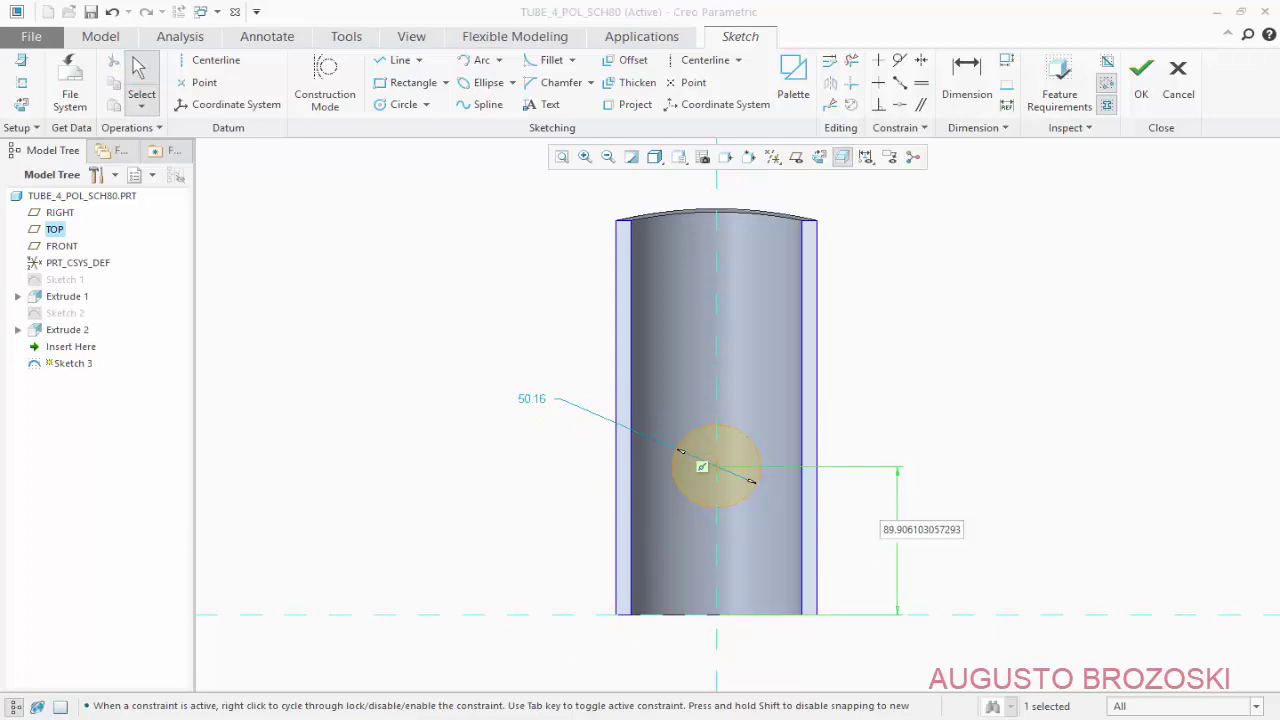
{"action": "key", "text": "alt+Tab"}
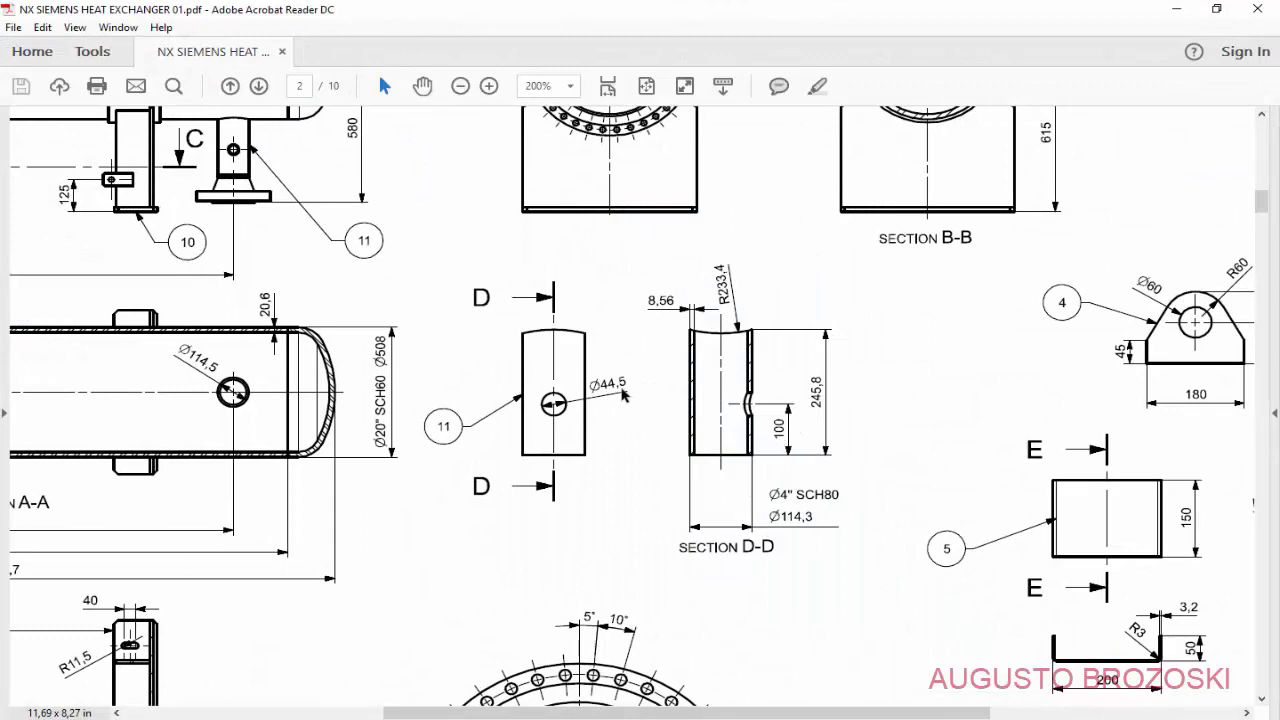
{"action": "left_click", "coordinate": [1174, 12]}
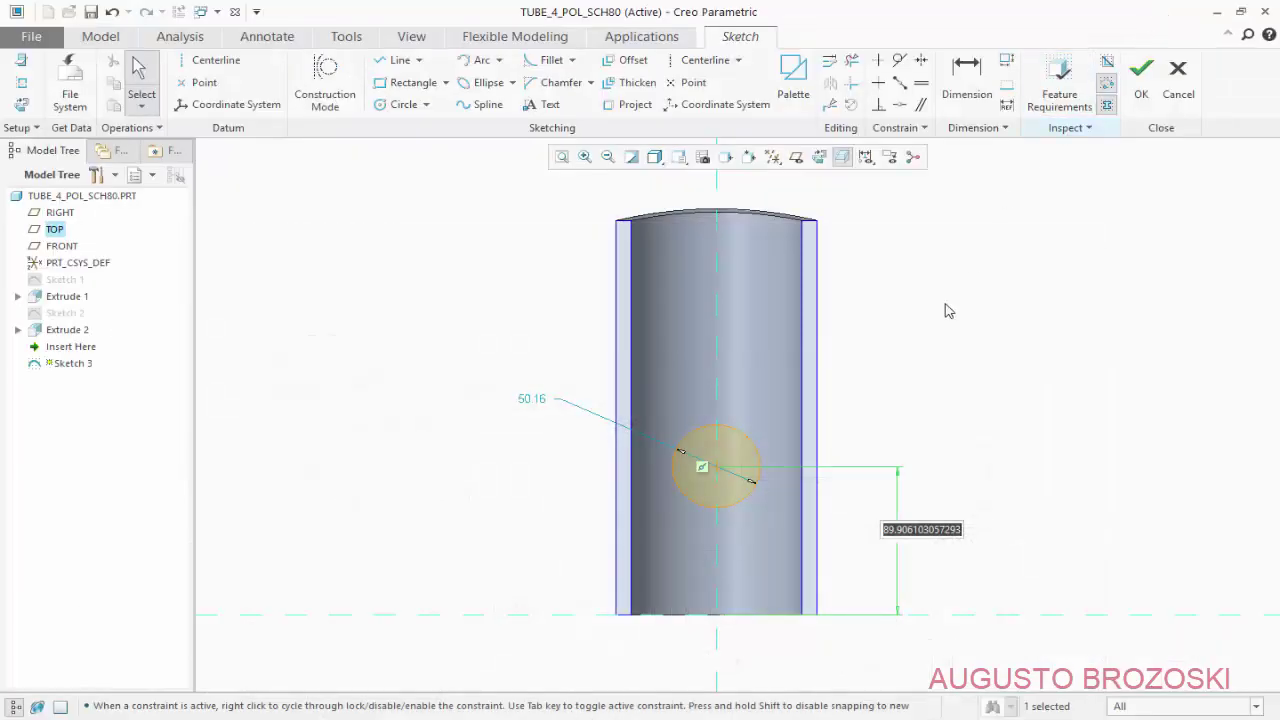
{"action": "type", "text": "100"}
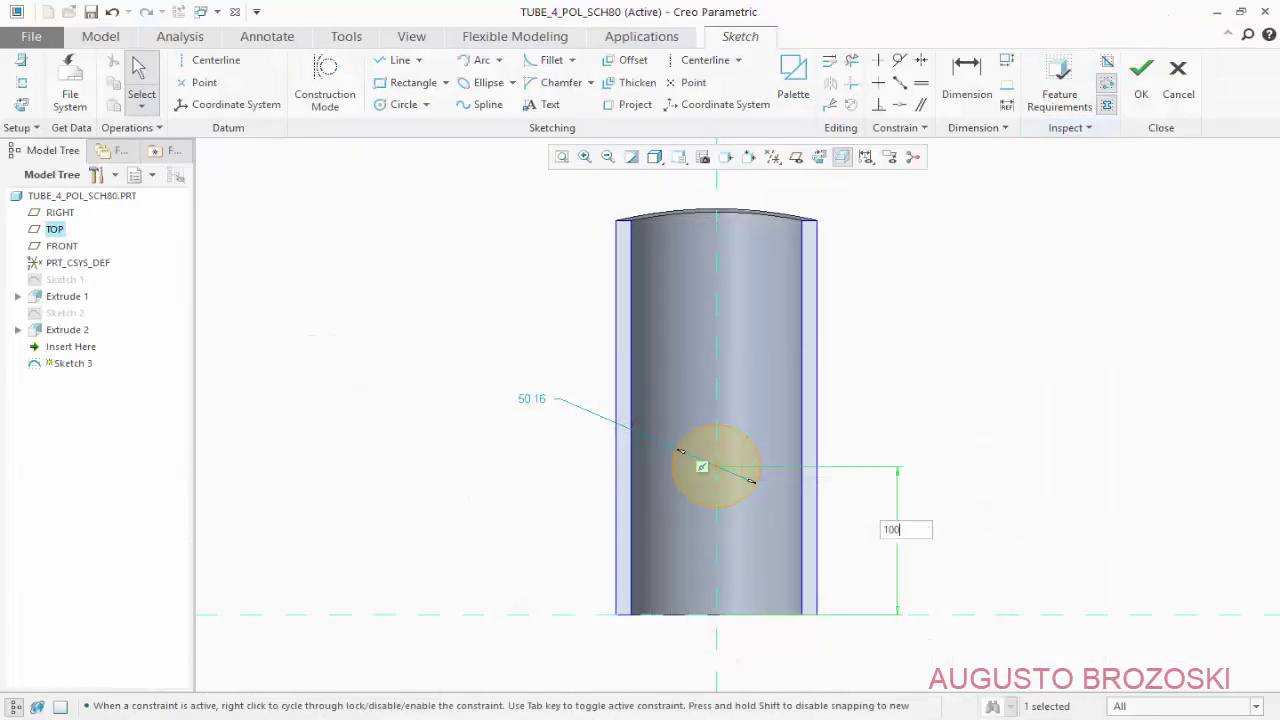
{"action": "key", "text": "Return"}
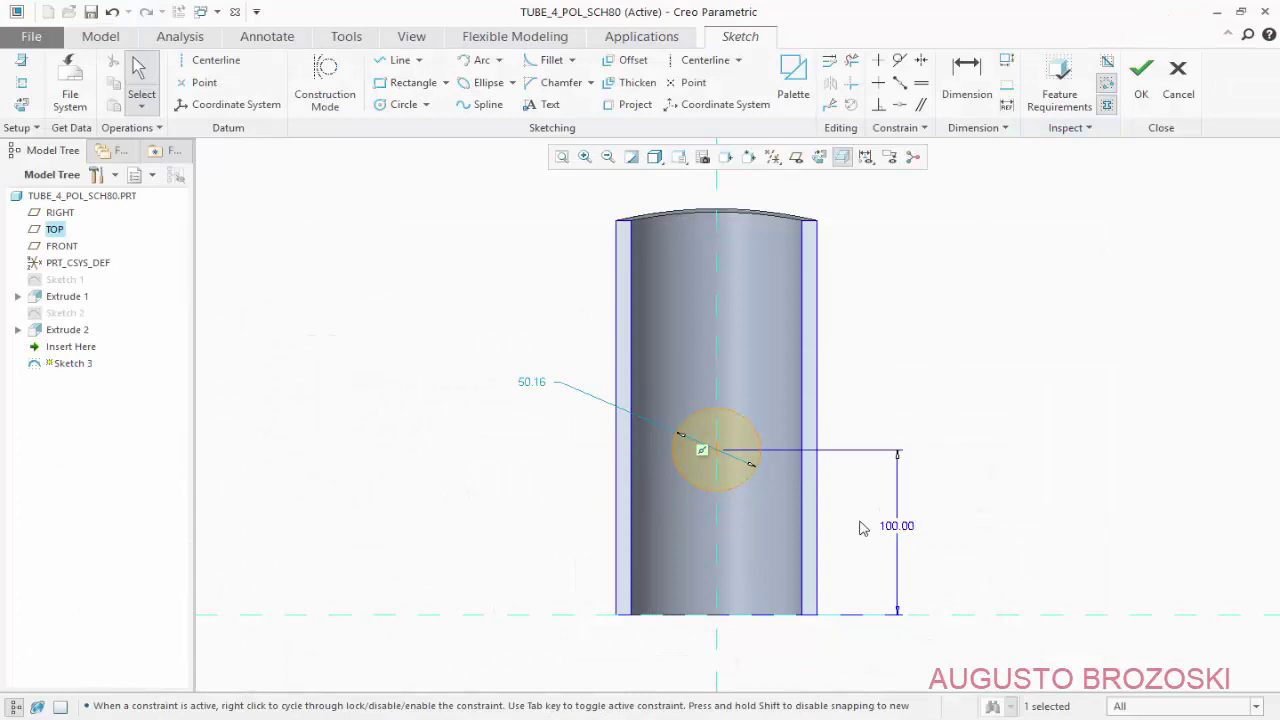
Set the circle's diameter to 44.5 mm, turn off the clipping at the sketch plane, and finish the sketch
{"action": "double_click", "coordinate": [546, 384]}
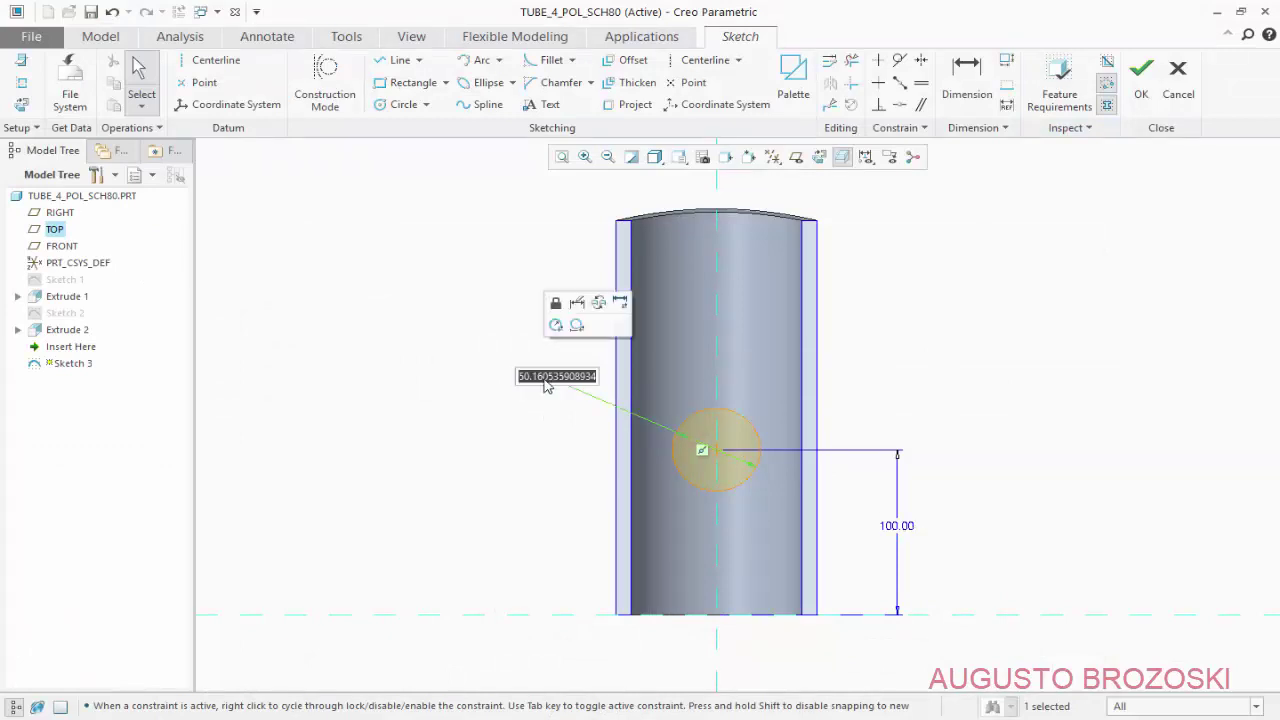
{"action": "type", "text": "44"}
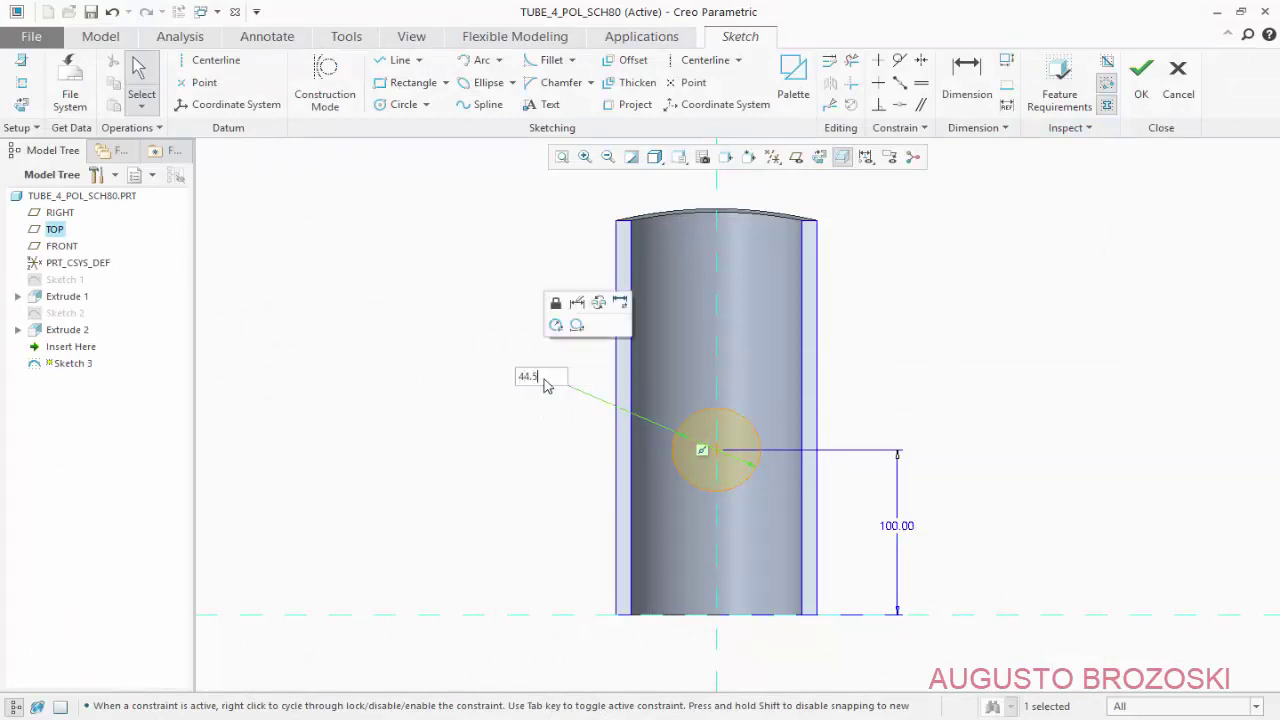
{"action": "type", "text": ".5"}
{"action": "key", "text": "Return"}
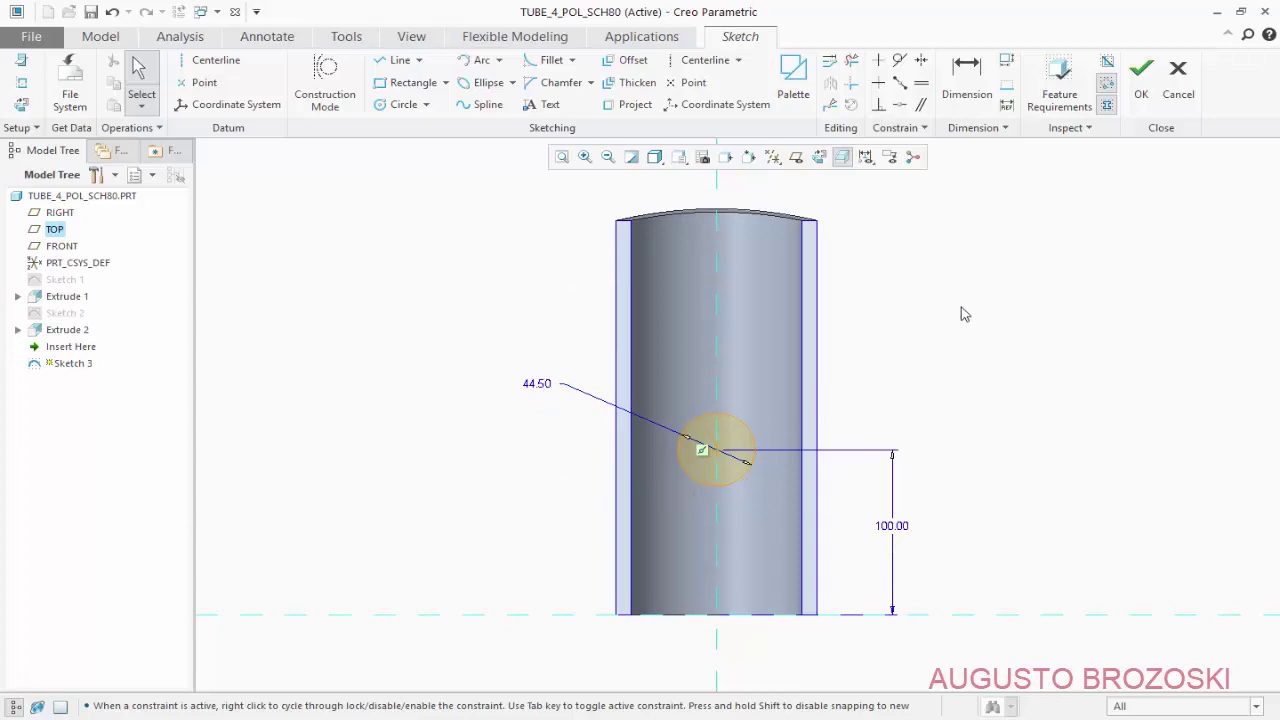
{"action": "left_click", "coordinate": [843, 158]}
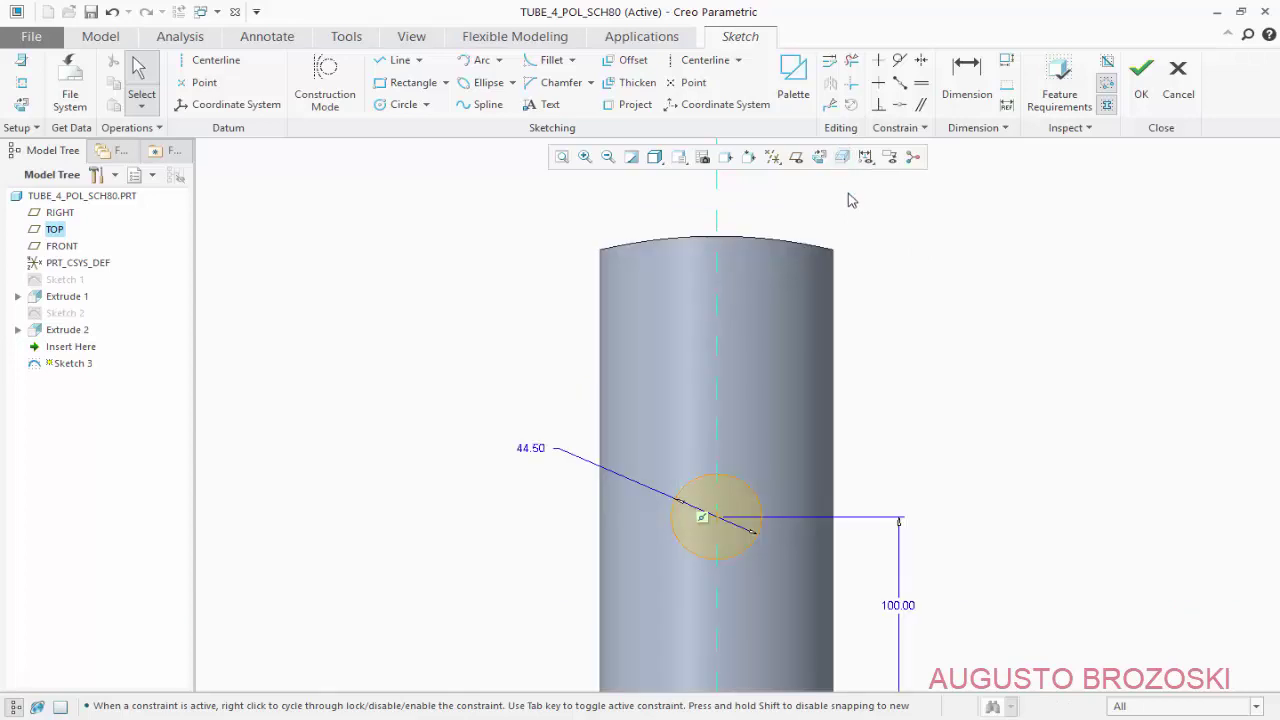
{"action": "left_click", "coordinate": [1142, 82]}
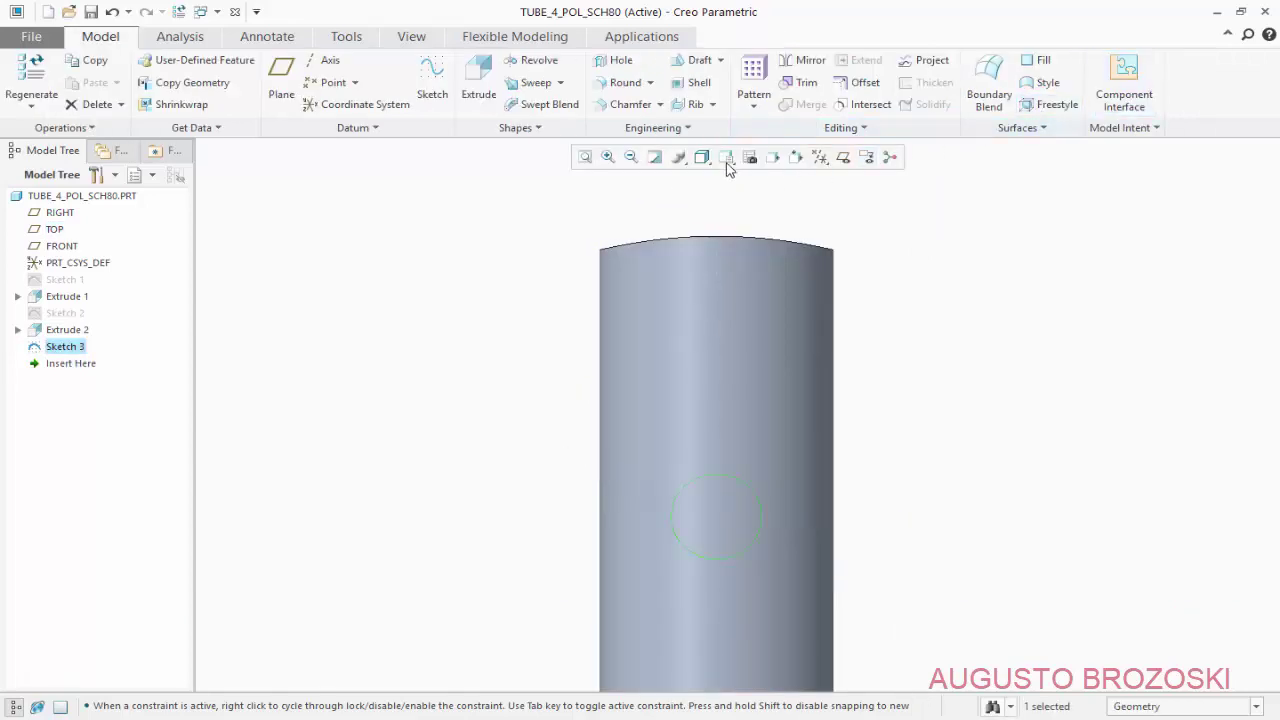
Extrude the 44.5 mm circle as a material-removing cut up to the next surface, making a hole through one side of the tube wall
{"action": "left_click", "coordinate": [727, 158]}
{"action": "left_click", "coordinate": [754, 177]}
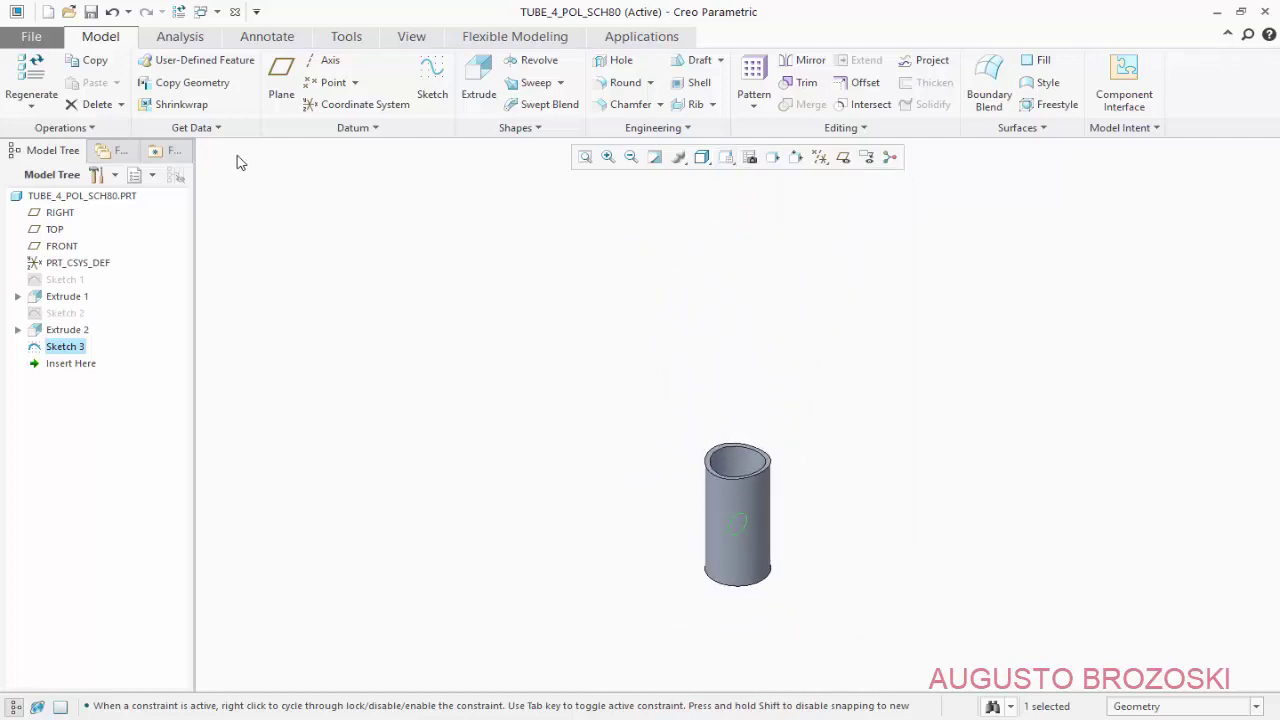
{"action": "left_click", "coordinate": [478, 80]}
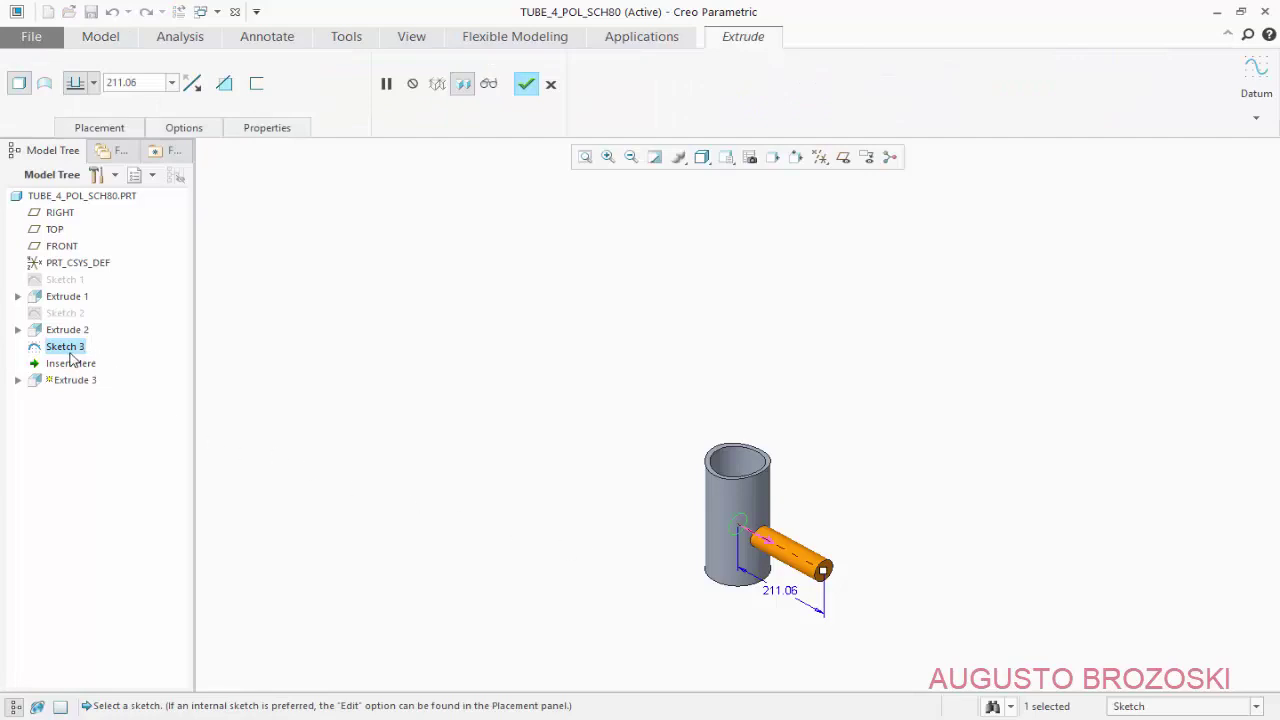
{"action": "scroll", "coordinate": [762, 498], "scroll_direction": "up", "scroll_amount": 5}
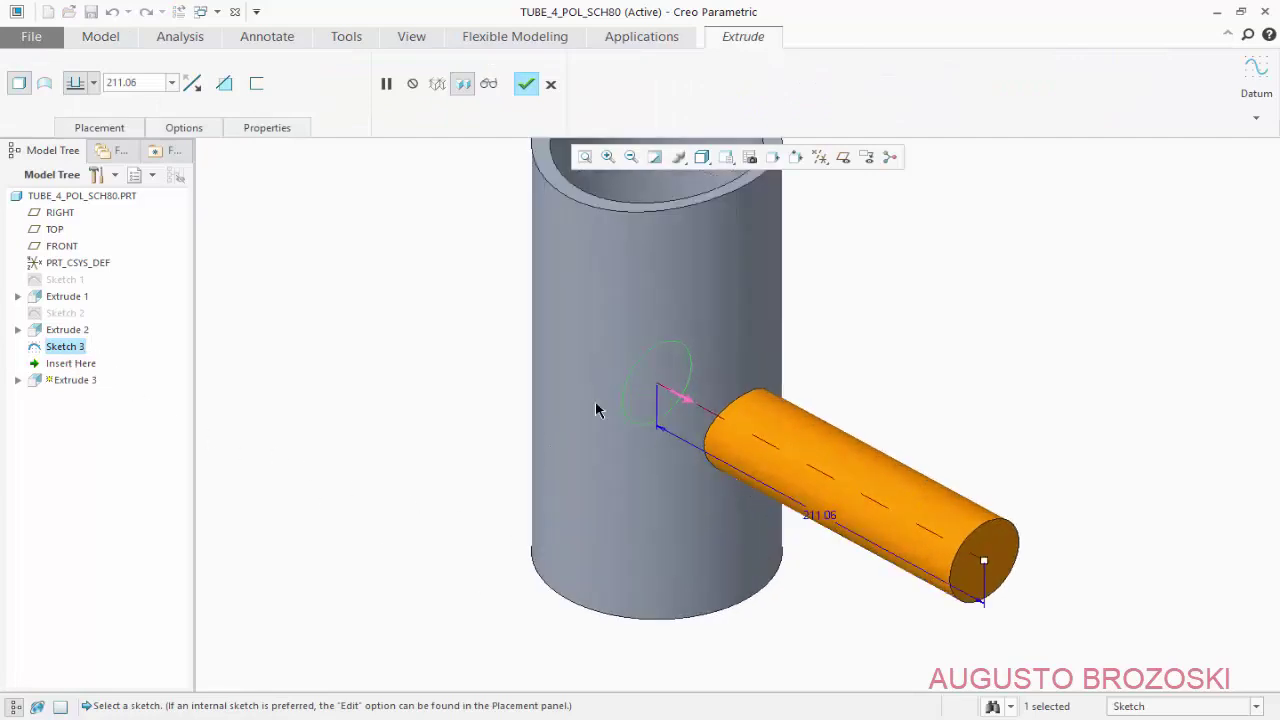
{"action": "left_click", "coordinate": [224, 83]}
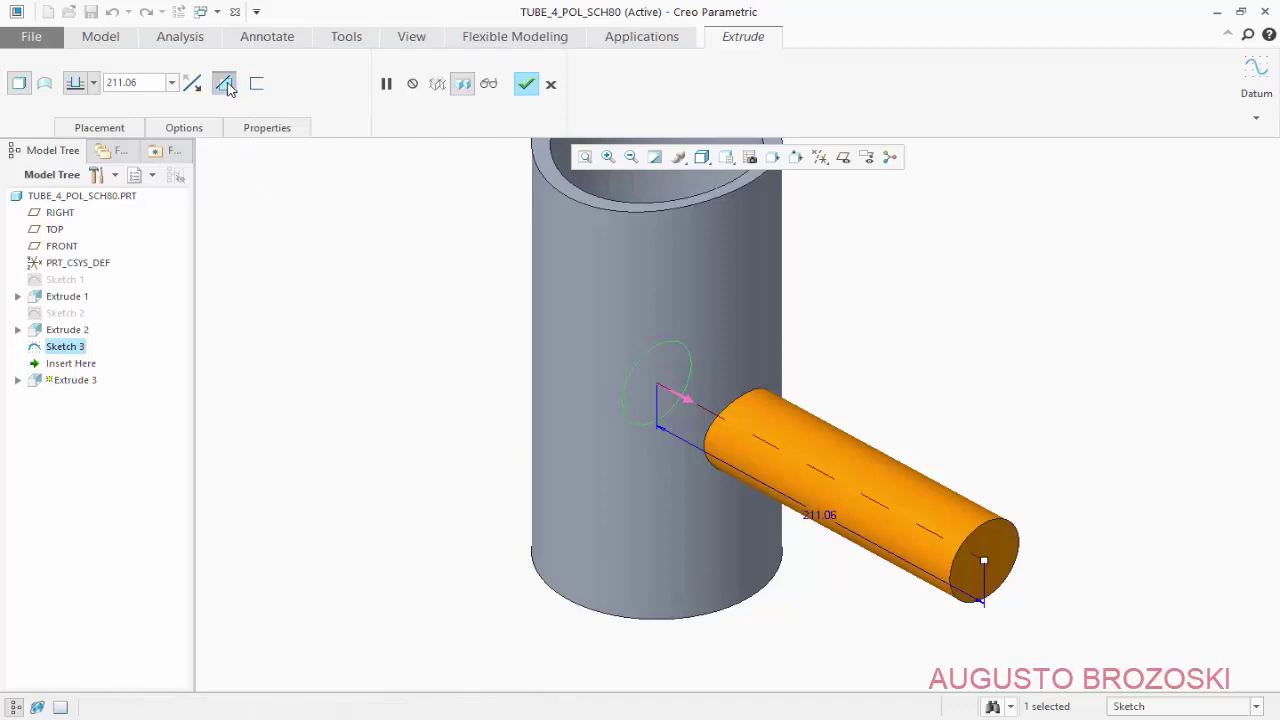
{"action": "left_click", "coordinate": [94, 84]}
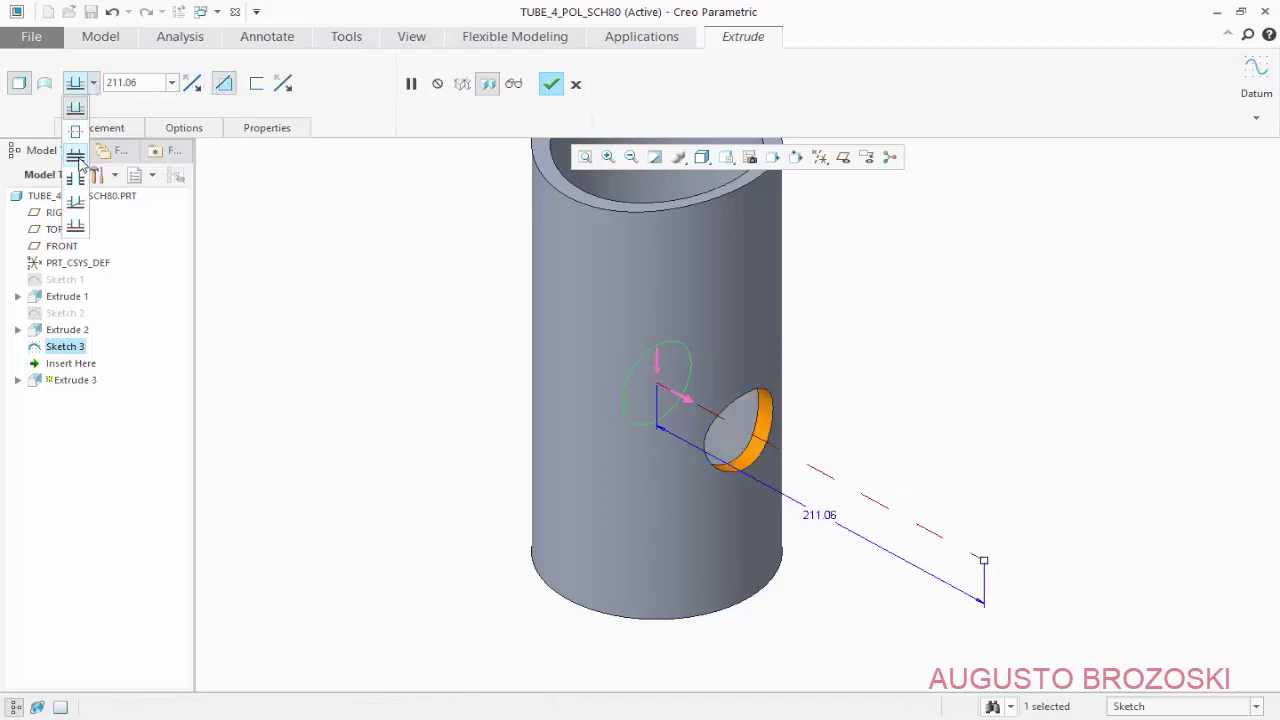
{"action": "left_click", "coordinate": [76, 157]}
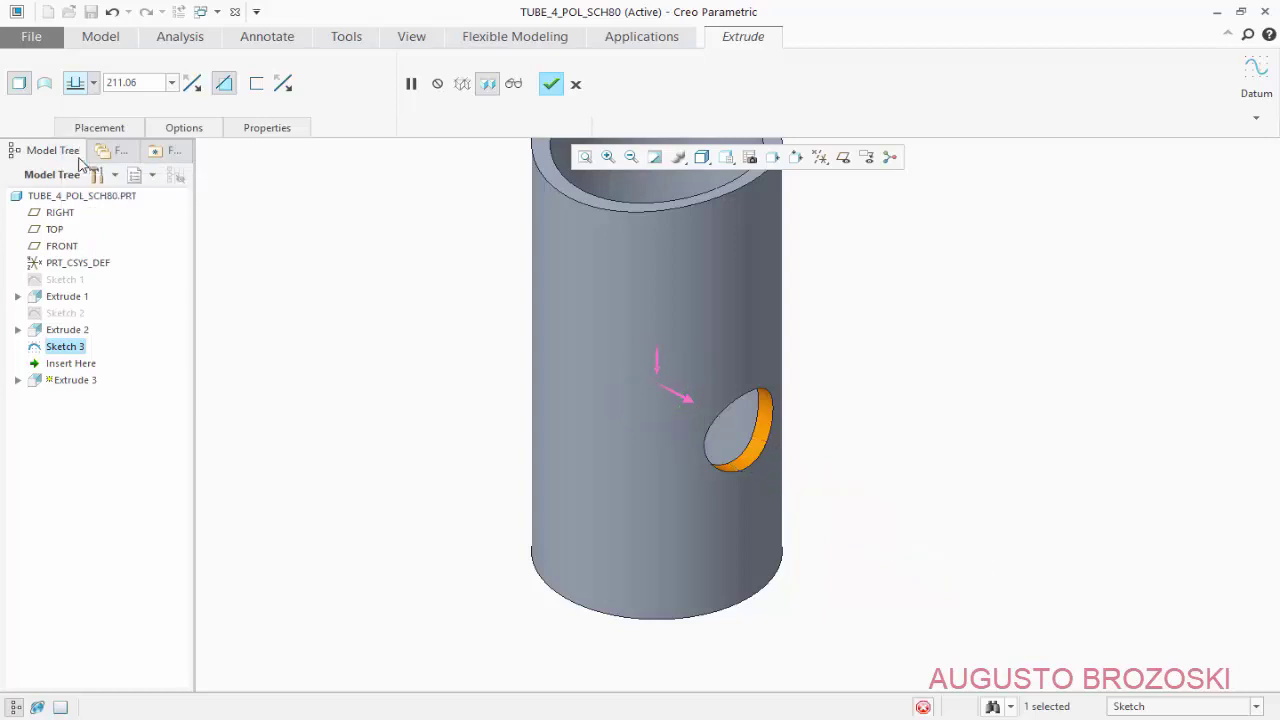
{"action": "left_click", "coordinate": [551, 84]}
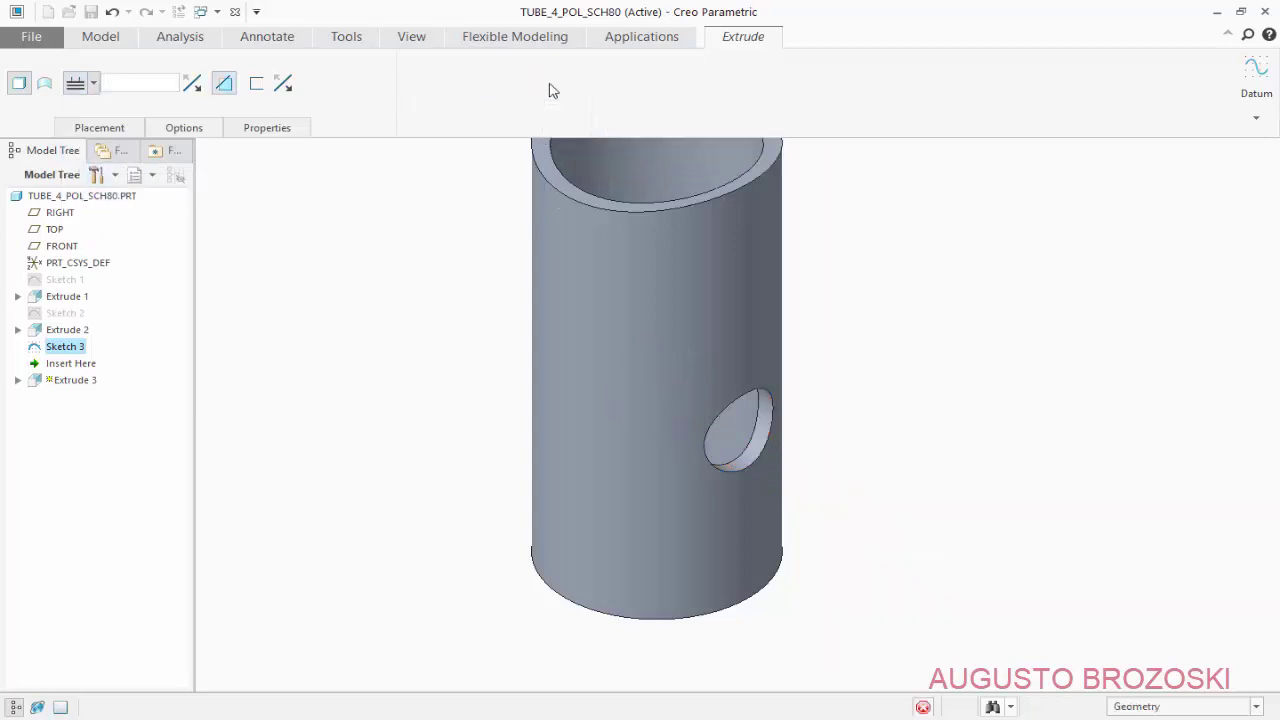
Show the finished tube in standard orientation and save the part
{"action": "left_click", "coordinate": [726, 157]}
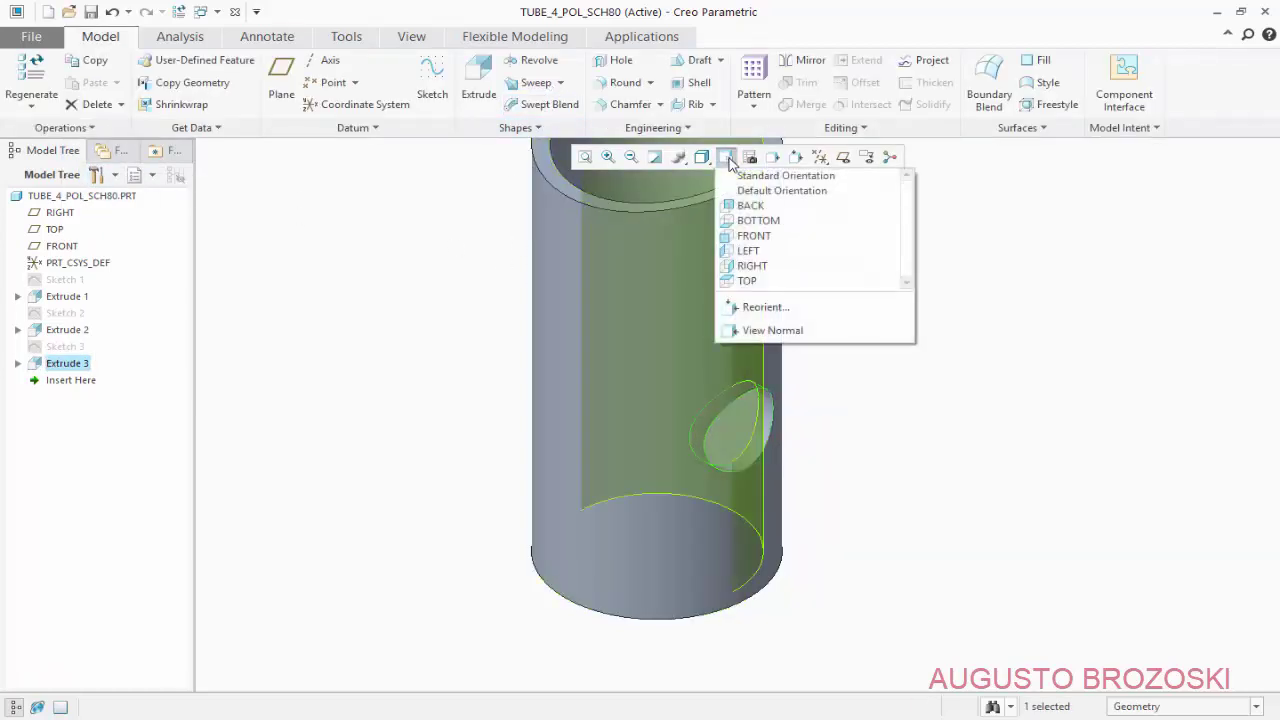
{"action": "left_click", "coordinate": [749, 178]}
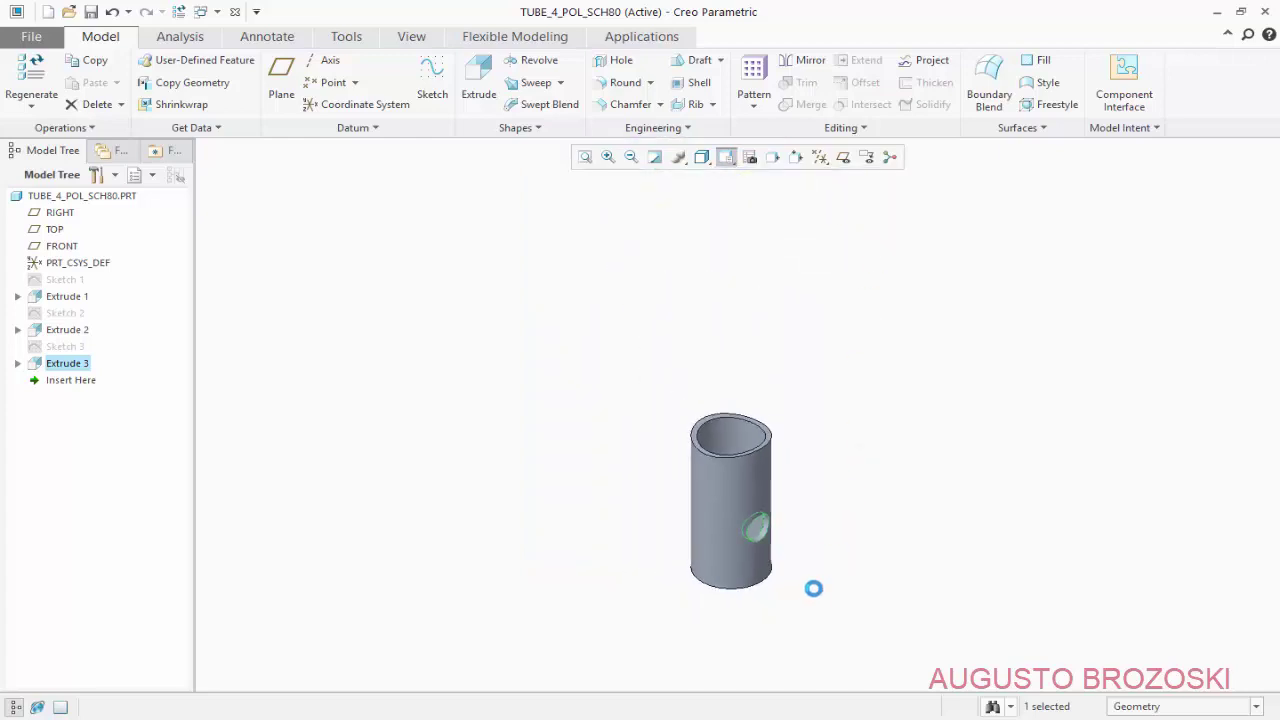
{"action": "scroll", "coordinate": [798, 550], "scroll_direction": "down", "scroll_amount": 6}
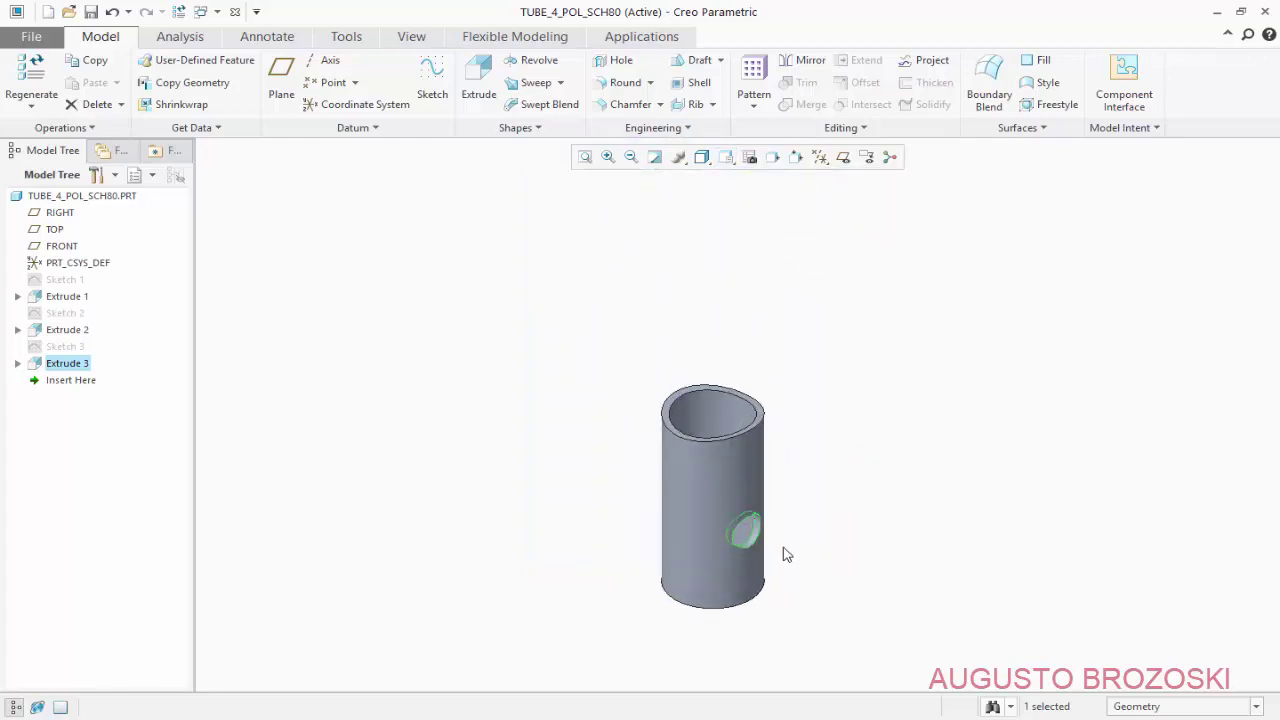
{"action": "left_click", "coordinate": [90, 12]}
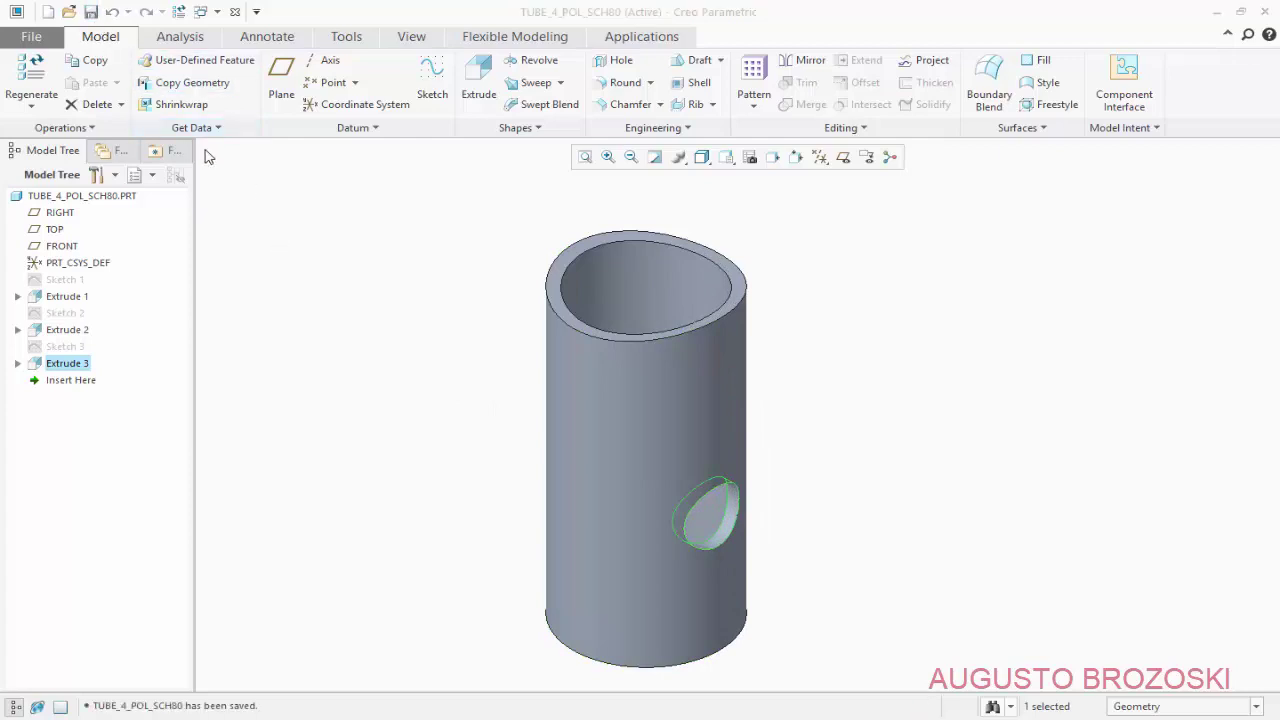
Check the lifting lug in the PDF drawing and create a solid part named LIFTING_LUG from the mmns_part_solid template
{"action": "left_click", "coordinate": [502, 685]}
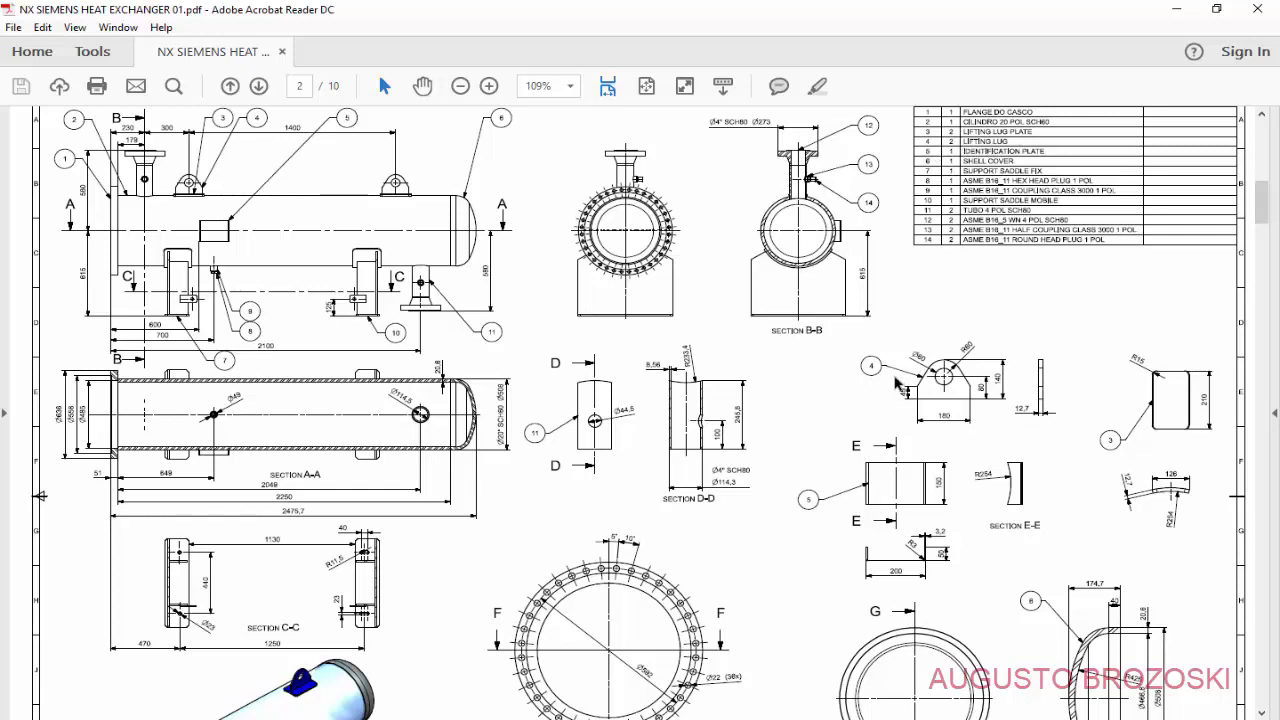
{"action": "left_click", "coordinate": [1175, 12]}
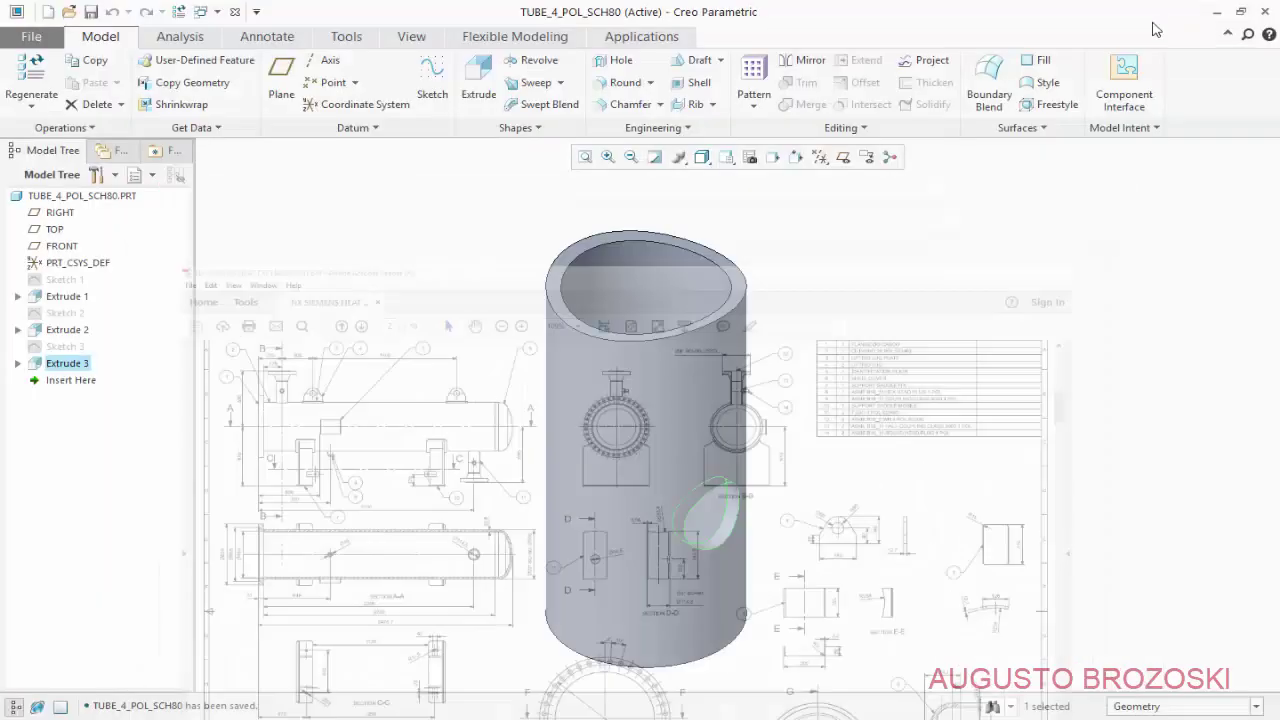
{"action": "left_click", "coordinate": [47, 12]}
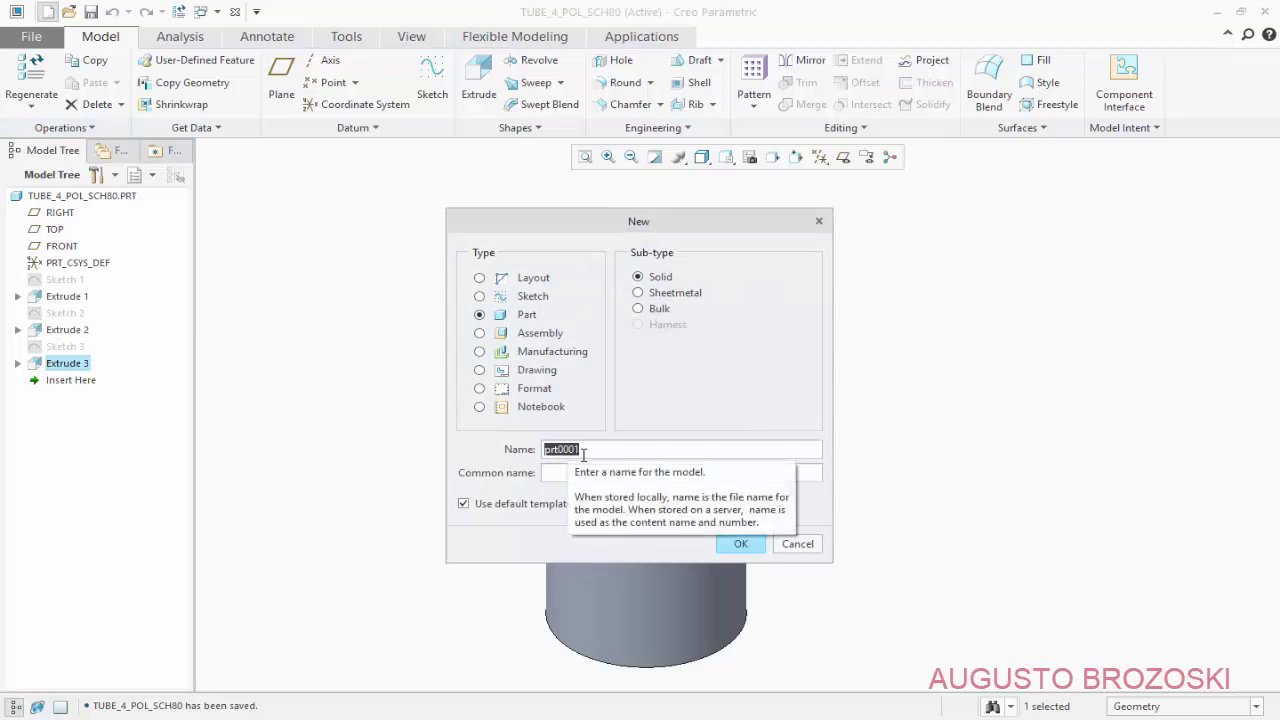
{"action": "type", "text": "LIFTING_LUG"}
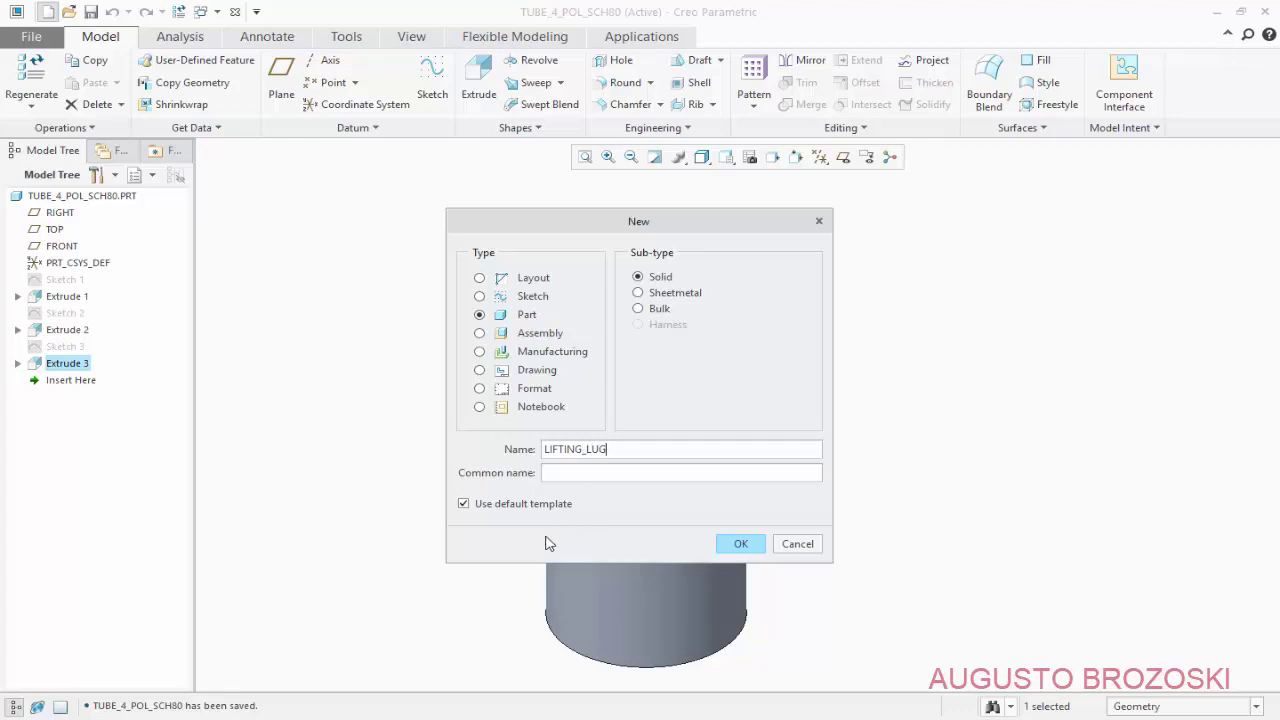
{"action": "left_click", "coordinate": [740, 543]}
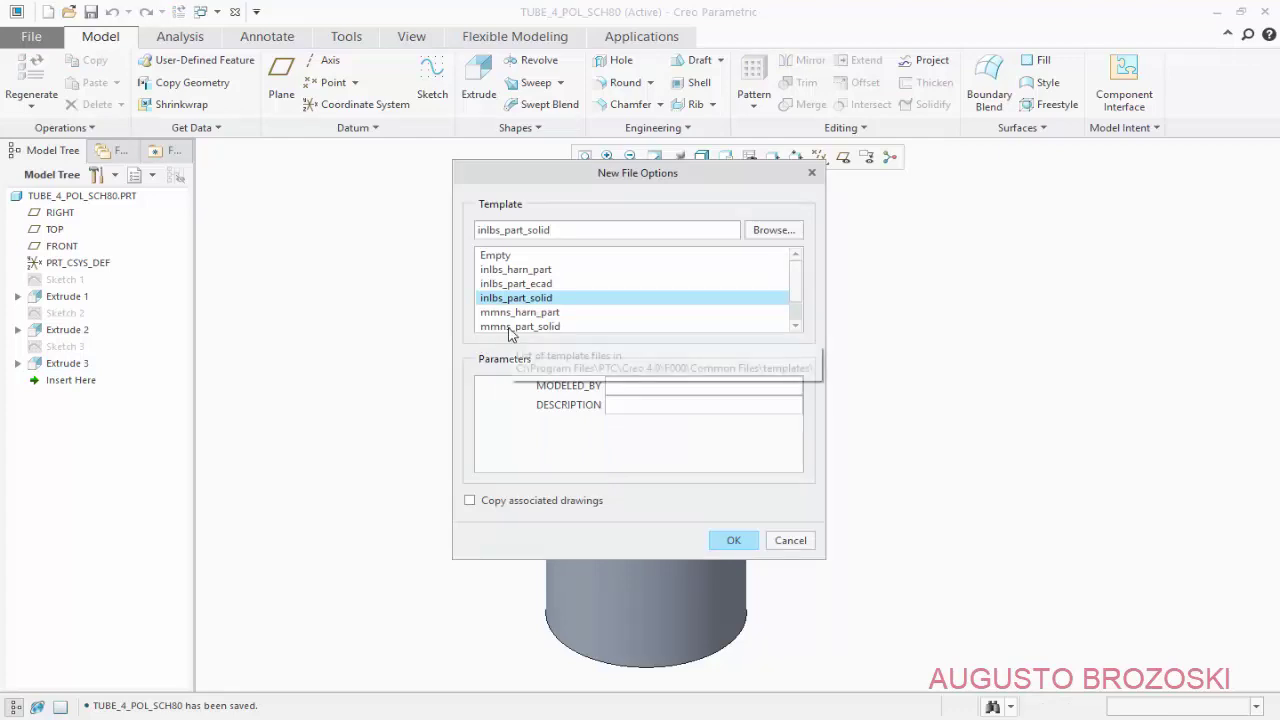
{"action": "left_click", "coordinate": [510, 327]}
{"action": "left_click", "coordinate": [731, 543]}
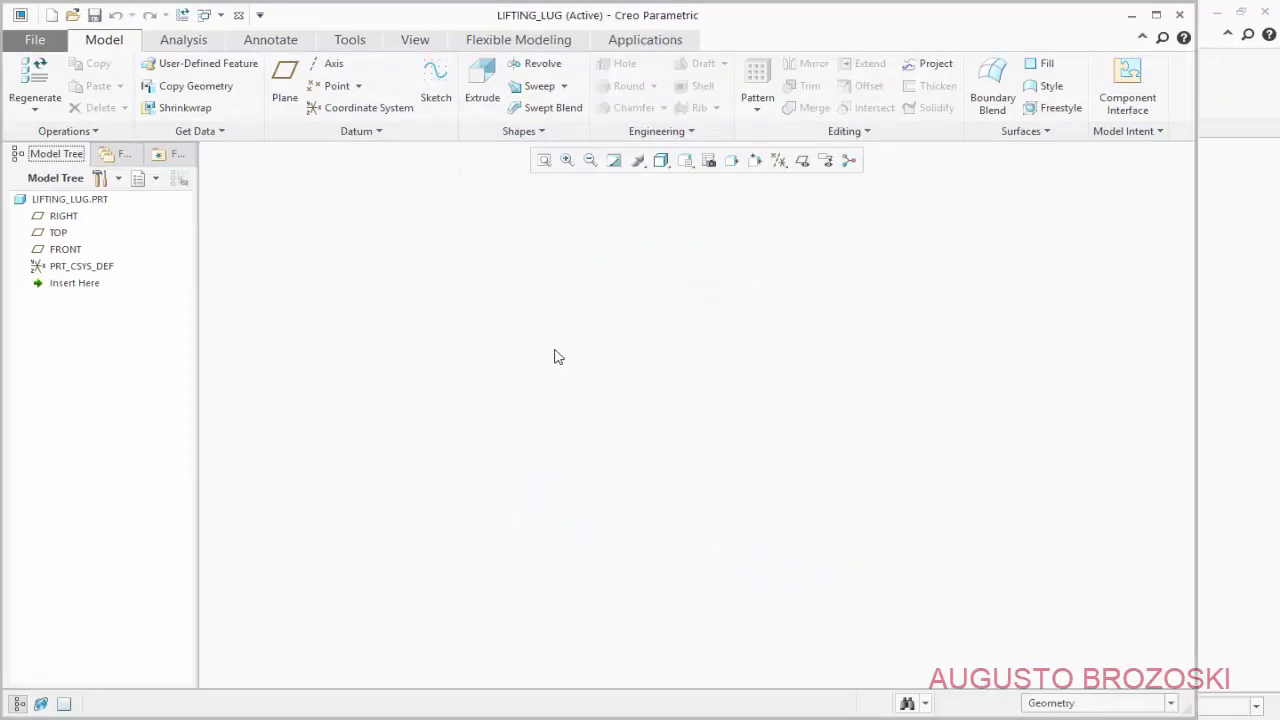
Start a sketch on the RIGHT datum plane with TOP as reference, orient the view to the sketch and hide the datum planes
{"action": "left_click", "coordinate": [435, 88]}
{"action": "left_click", "coordinate": [803, 161]}
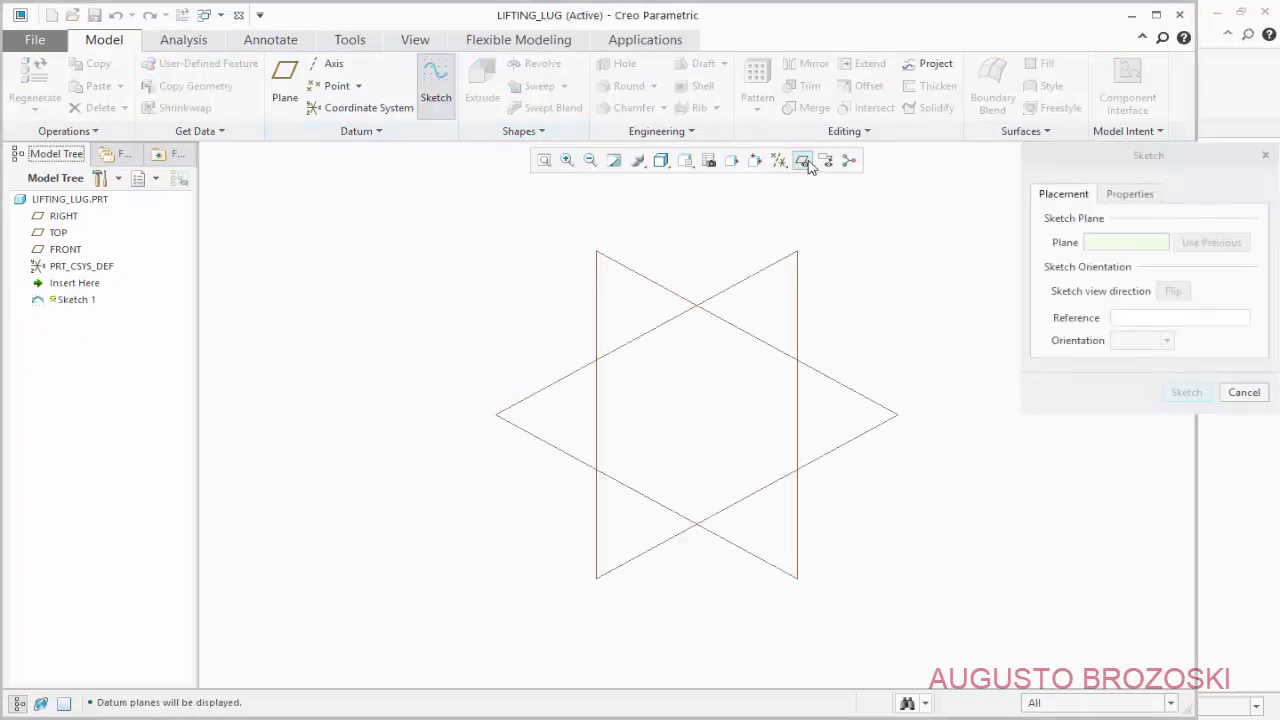
{"action": "left_click", "coordinate": [798, 272]}
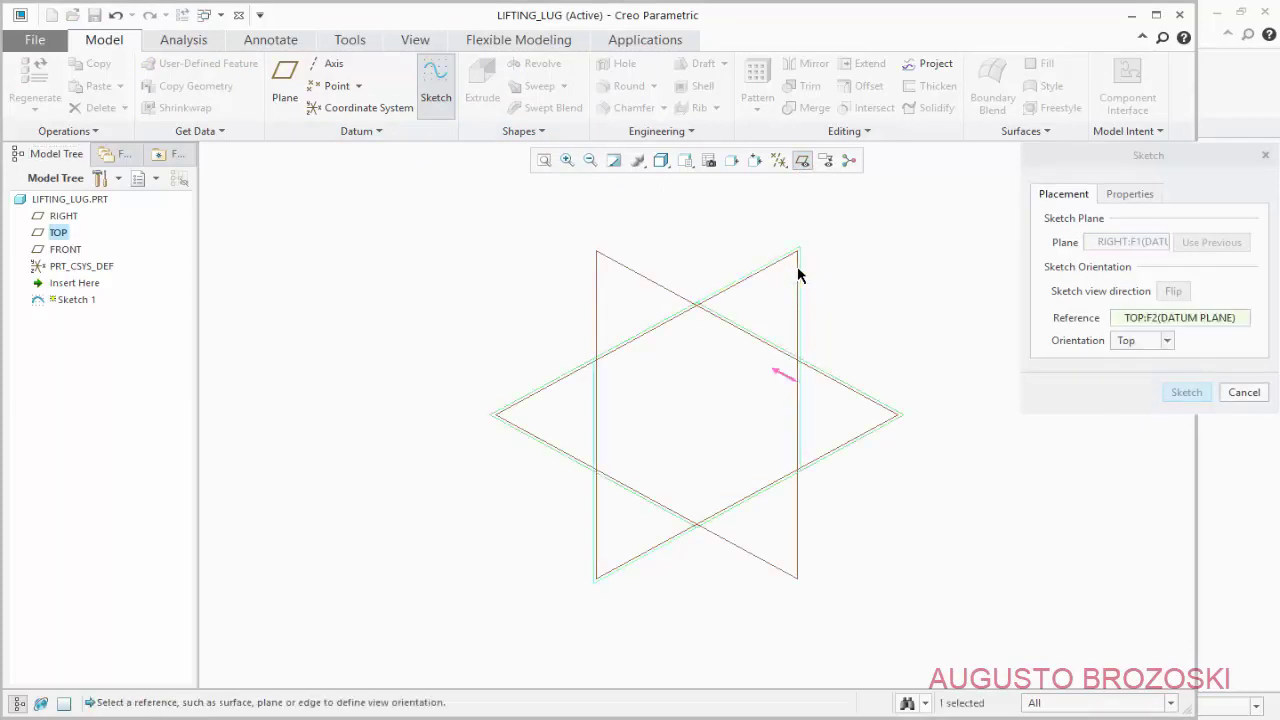
{"action": "left_click", "coordinate": [1188, 394]}
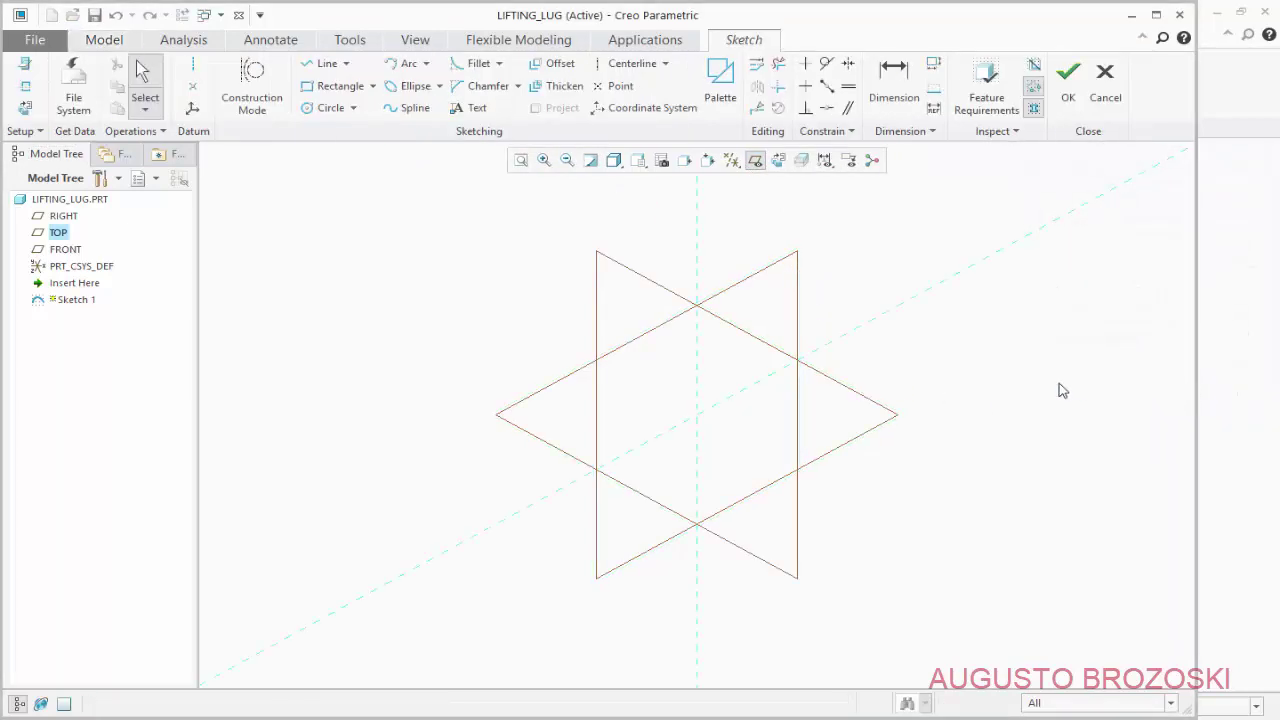
{"action": "left_click", "coordinate": [779, 163]}
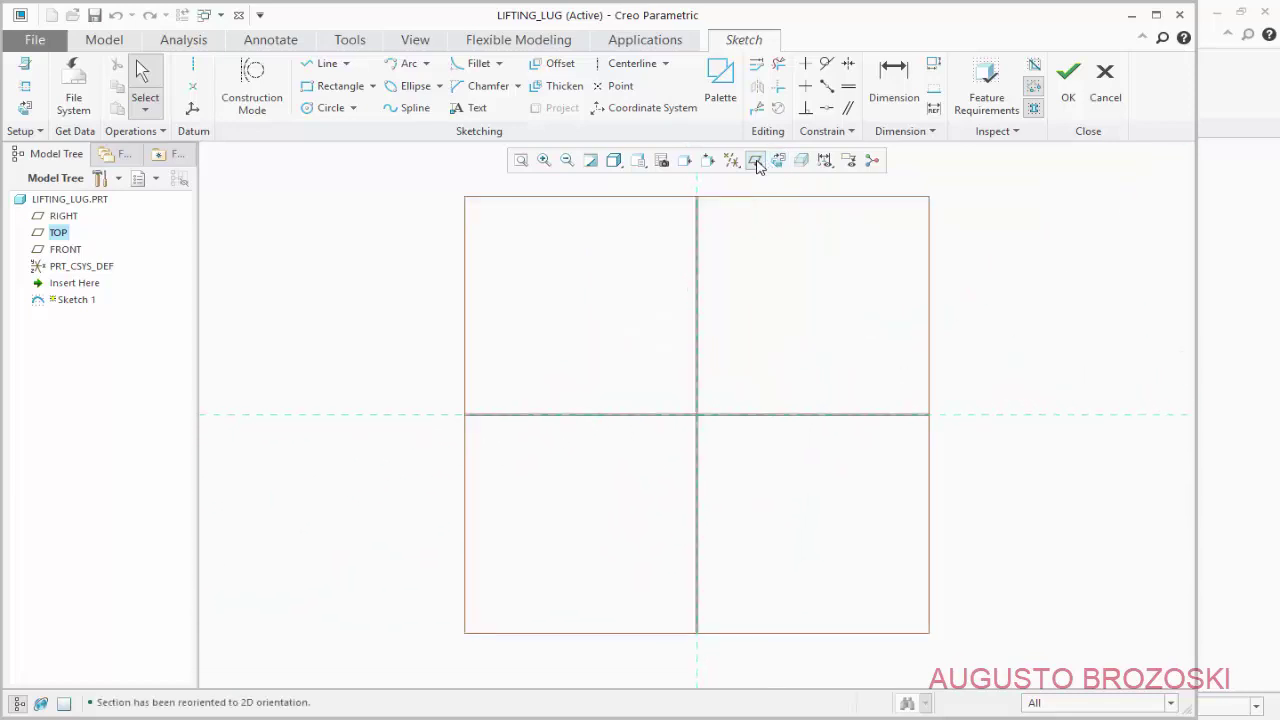
{"action": "left_click", "coordinate": [757, 164]}
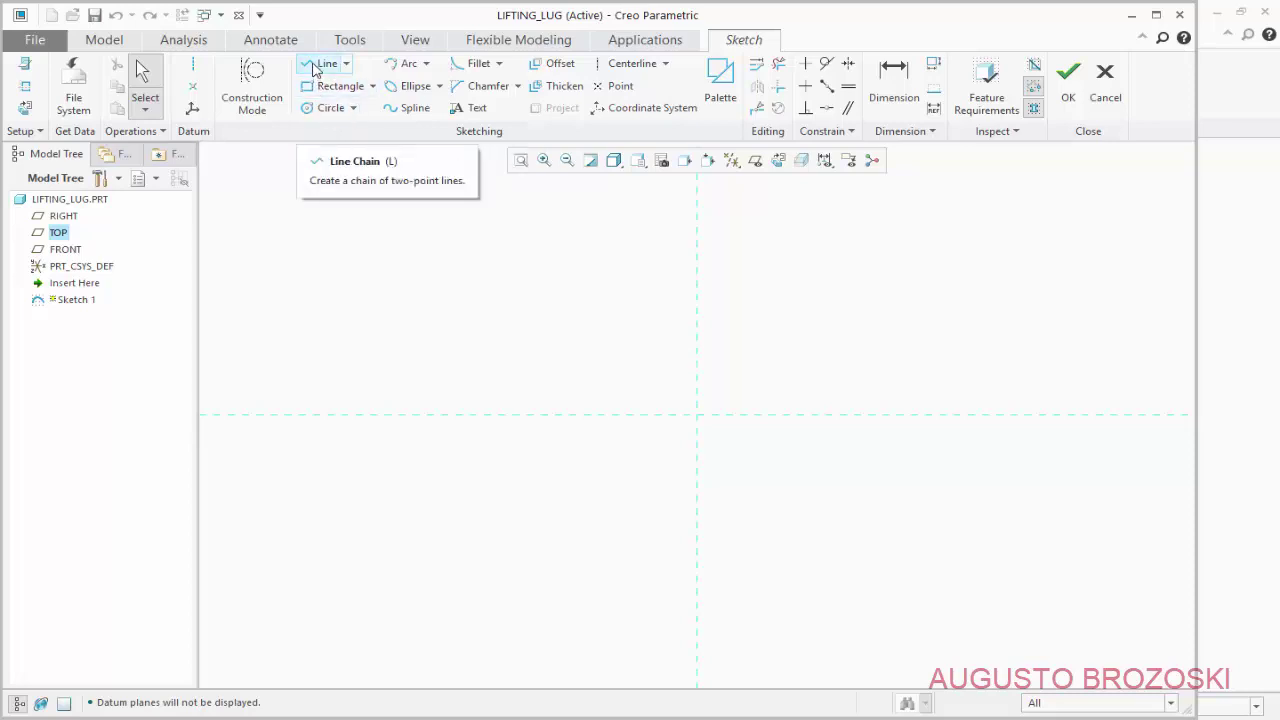
Sketch an open U-shaped line chain with its base on the horizontal reference, about 396 mm wide with equal sides about 148 mm high
{"action": "left_click", "coordinate": [314, 64]}
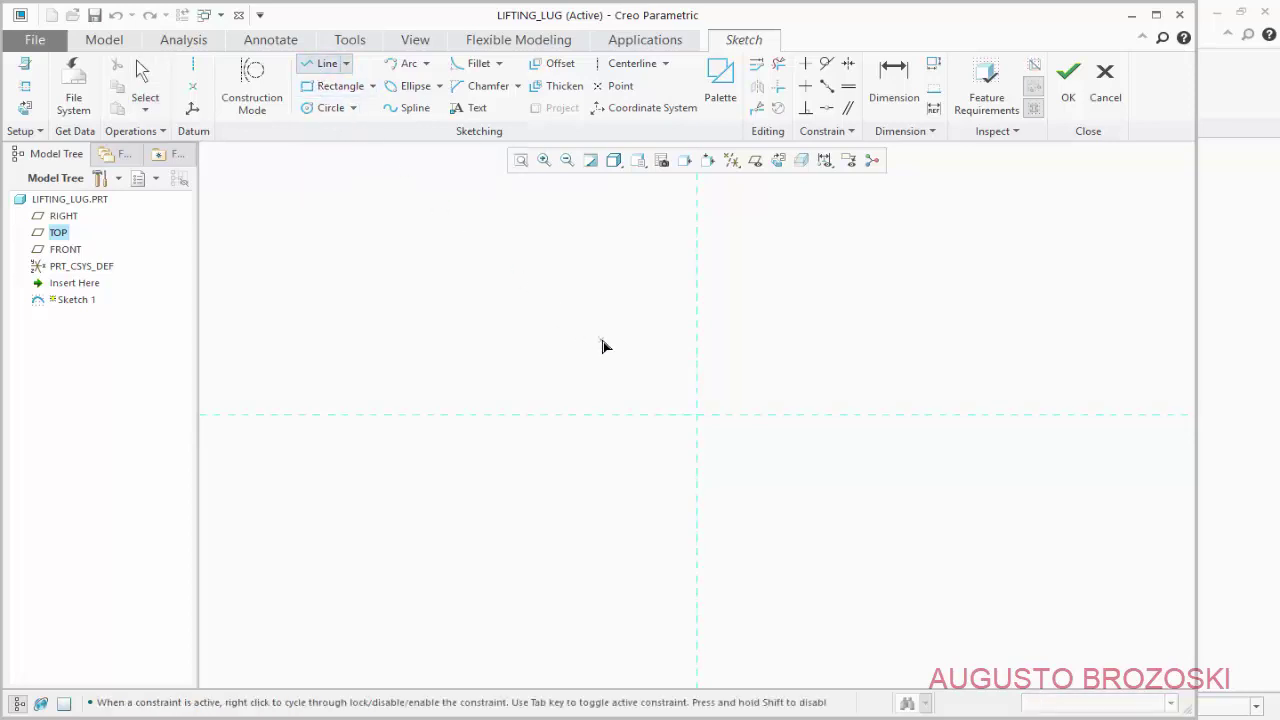
{"action": "left_click", "coordinate": [562, 288]}
{"action": "left_click", "coordinate": [557, 421]}
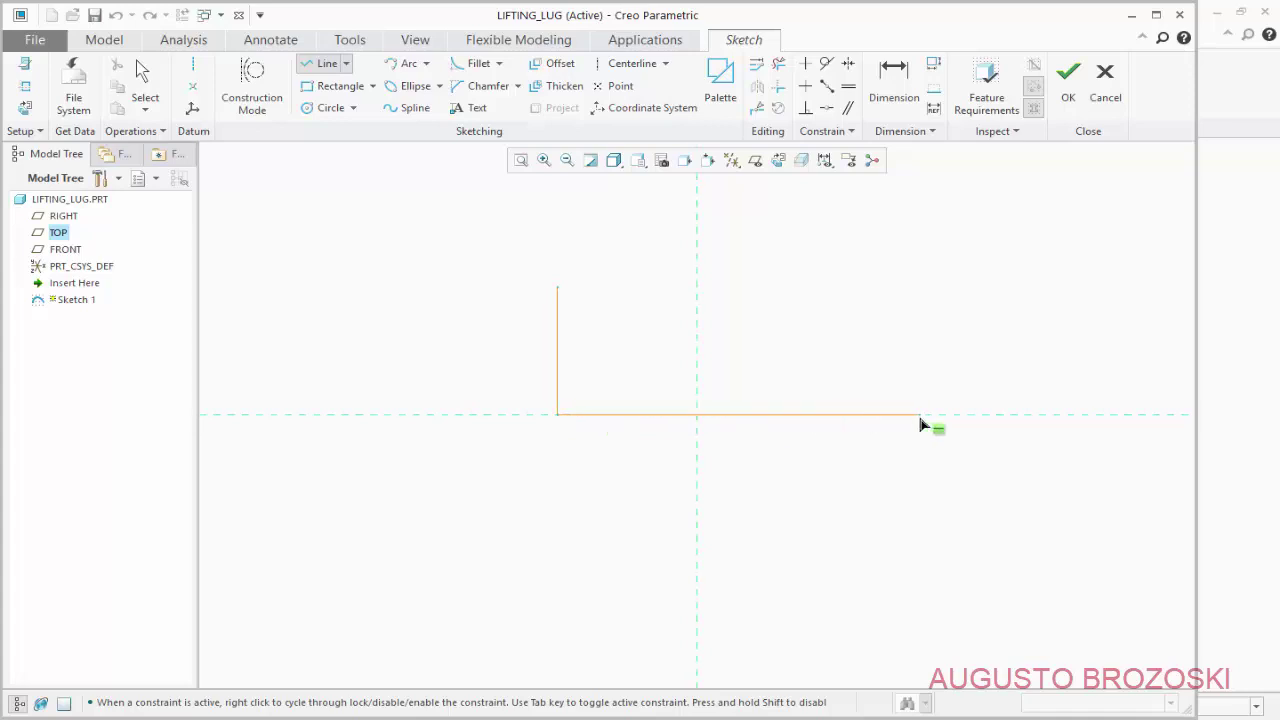
{"action": "left_click", "coordinate": [922, 419]}
{"action": "left_click", "coordinate": [919, 290]}
{"action": "middle_click", "coordinate": [392, 323]}
{"action": "middle_click", "coordinate": [392, 323]}
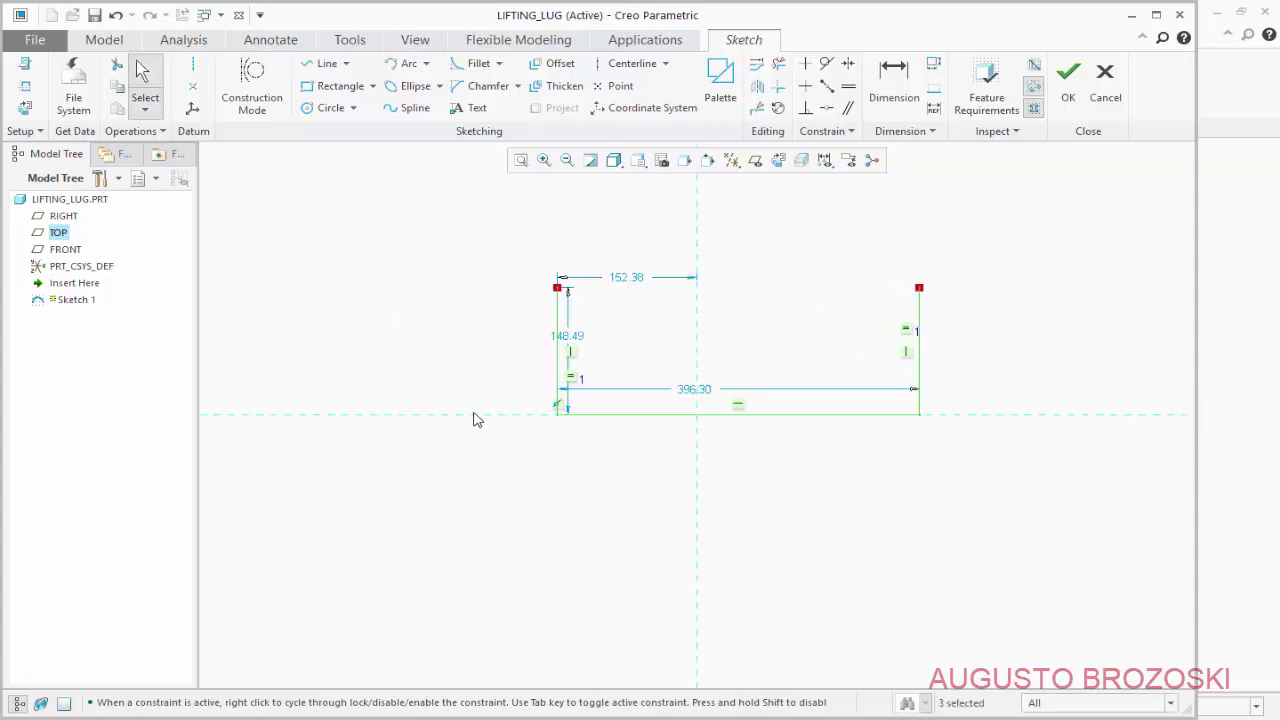
Reposition the base width, offset and side height dimensions outside the U-shaped profile
{"action": "left_click_drag", "start_coordinate": [684, 392], "coordinate": [703, 487]}
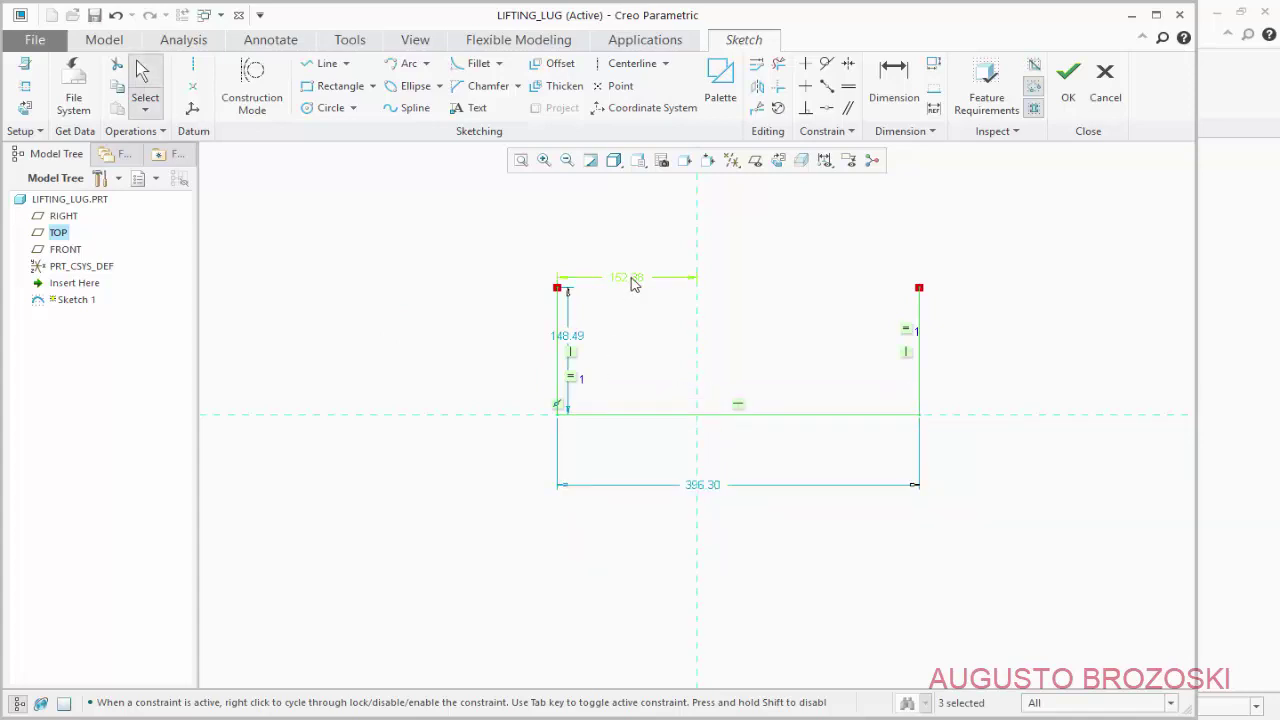
{"action": "mouse_move", "coordinate": [634, 283]}
{"action": "left_mouse_down"}
{"action": "mouse_move", "coordinate": [646, 457]}
{"action": "mouse_move", "coordinate": [590, 455]}
{"action": "left_mouse_up"}
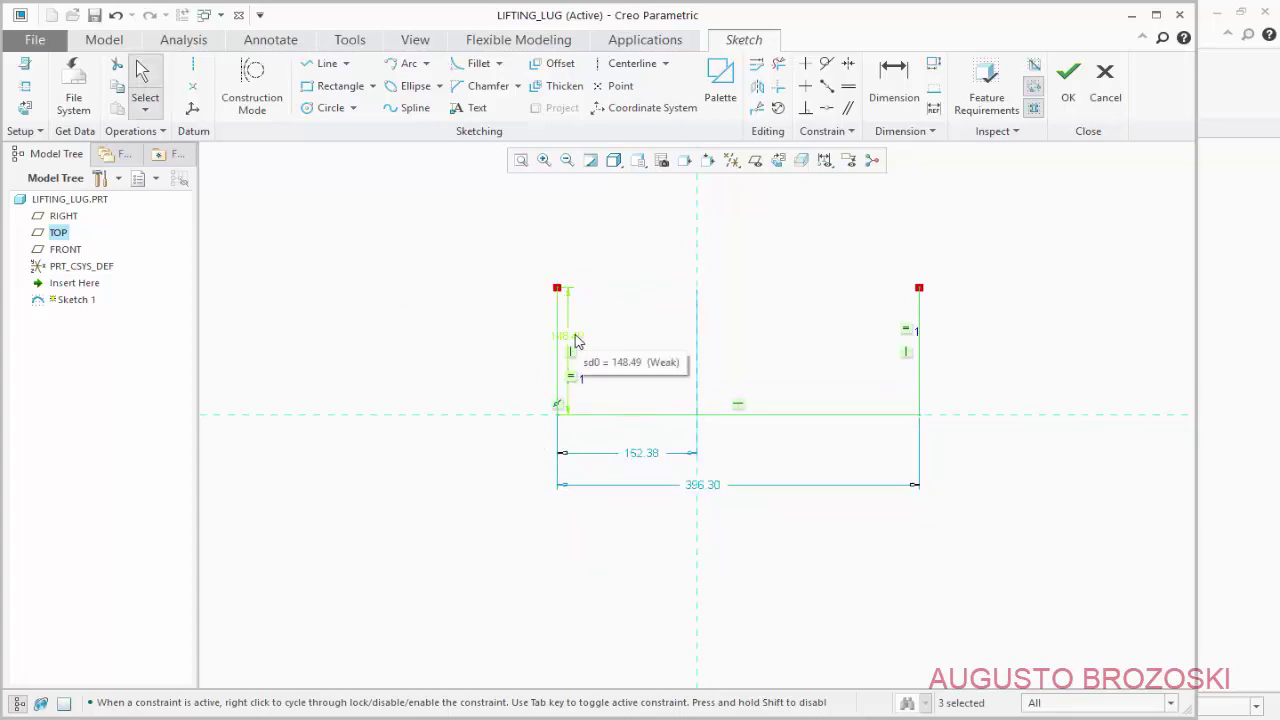
{"action": "left_click_drag", "start_coordinate": [574, 341], "coordinate": [489, 352]}
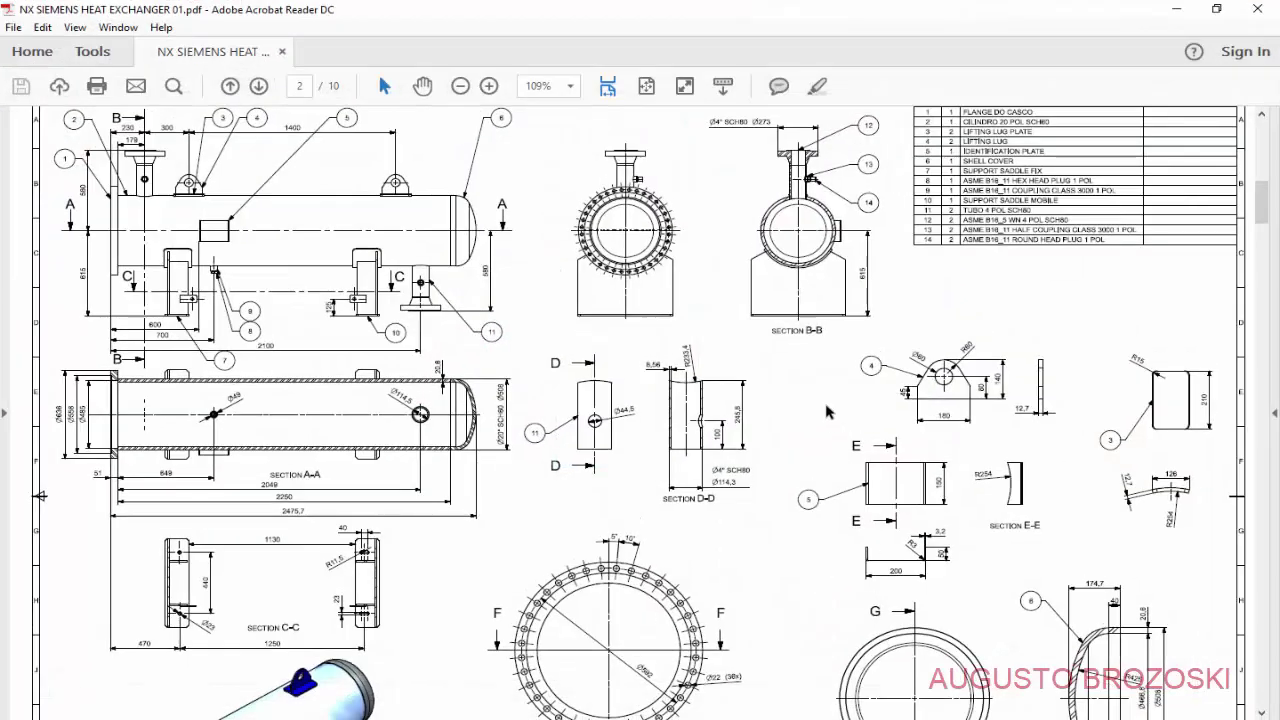
Examine the lifting lug's dimensions, item 4, enlarged to 300% on page 2 of the PDF drawing
{"action": "left_click", "coordinate": [489, 86]}
{"action": "left_click", "coordinate": [489, 86]}
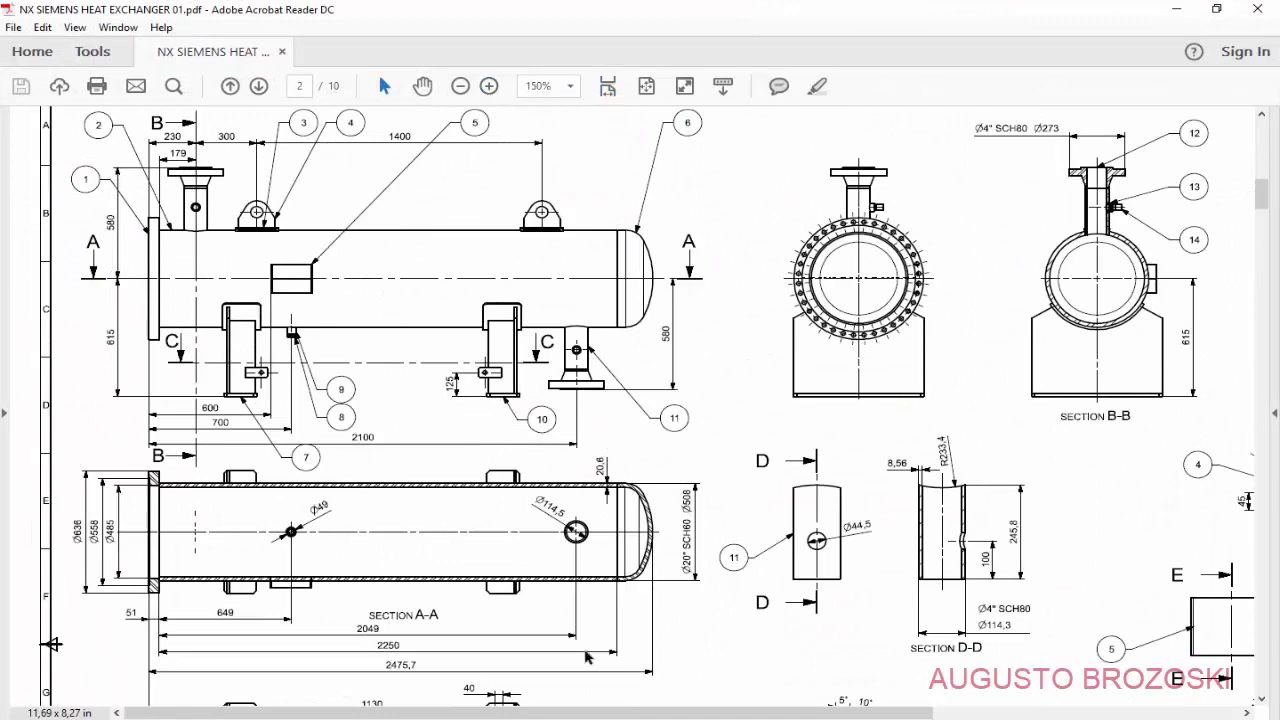
{"action": "left_click_drag", "start_coordinate": [640, 713], "coordinate": [946, 713]}
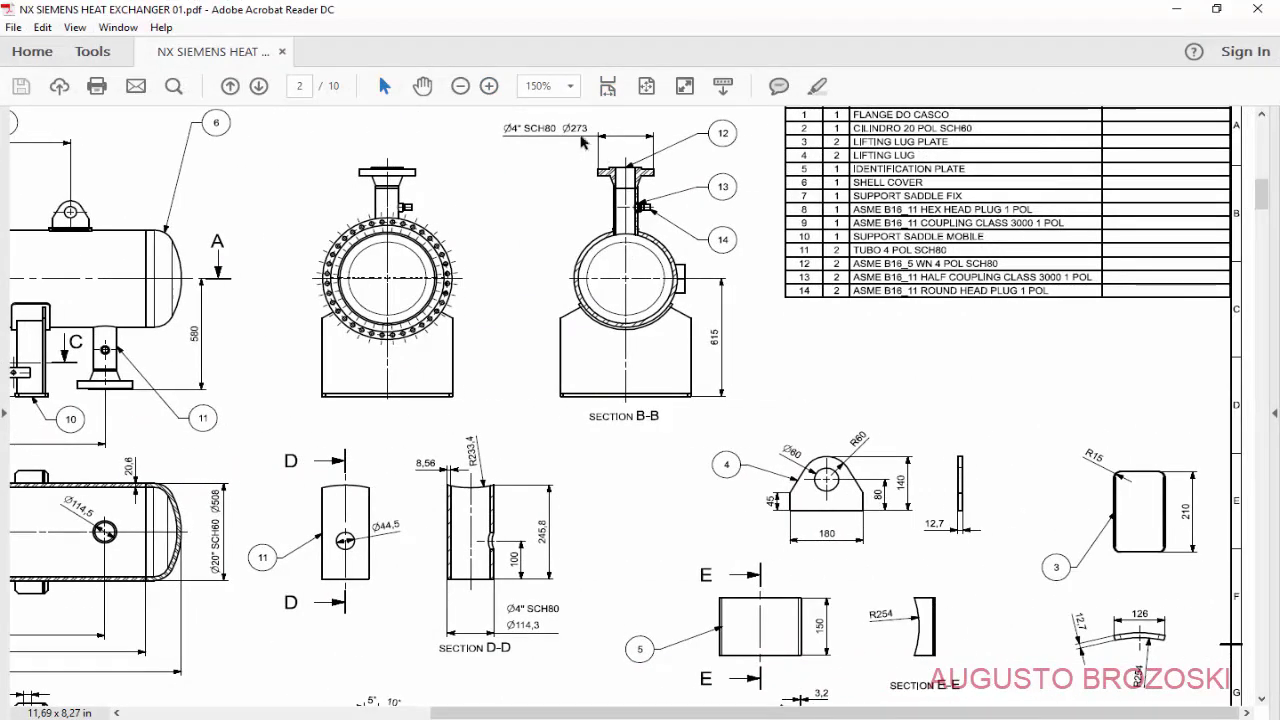
{"action": "left_click", "coordinate": [489, 86]}
{"action": "left_click", "coordinate": [489, 86]}
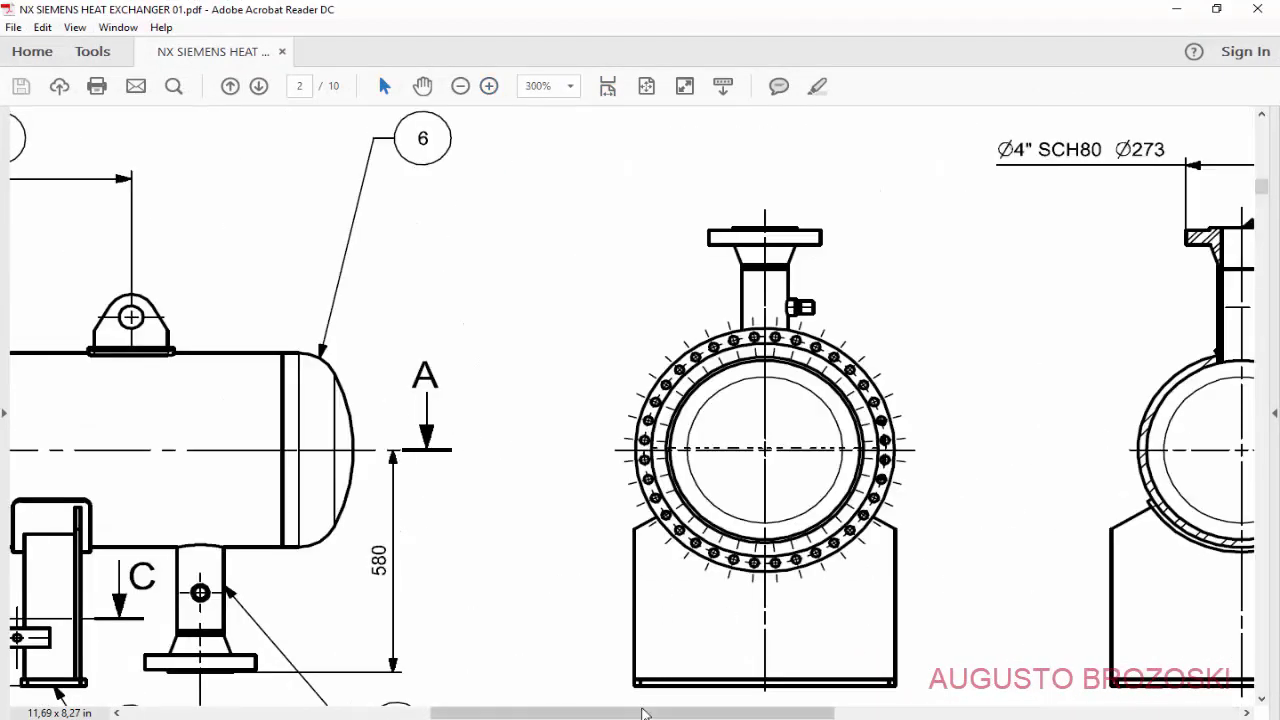
{"action": "left_click_drag", "start_coordinate": [650, 713], "coordinate": [975, 713]}
{"action": "scroll", "coordinate": [718, 472], "scroll_direction": "down", "scroll_amount": 10}
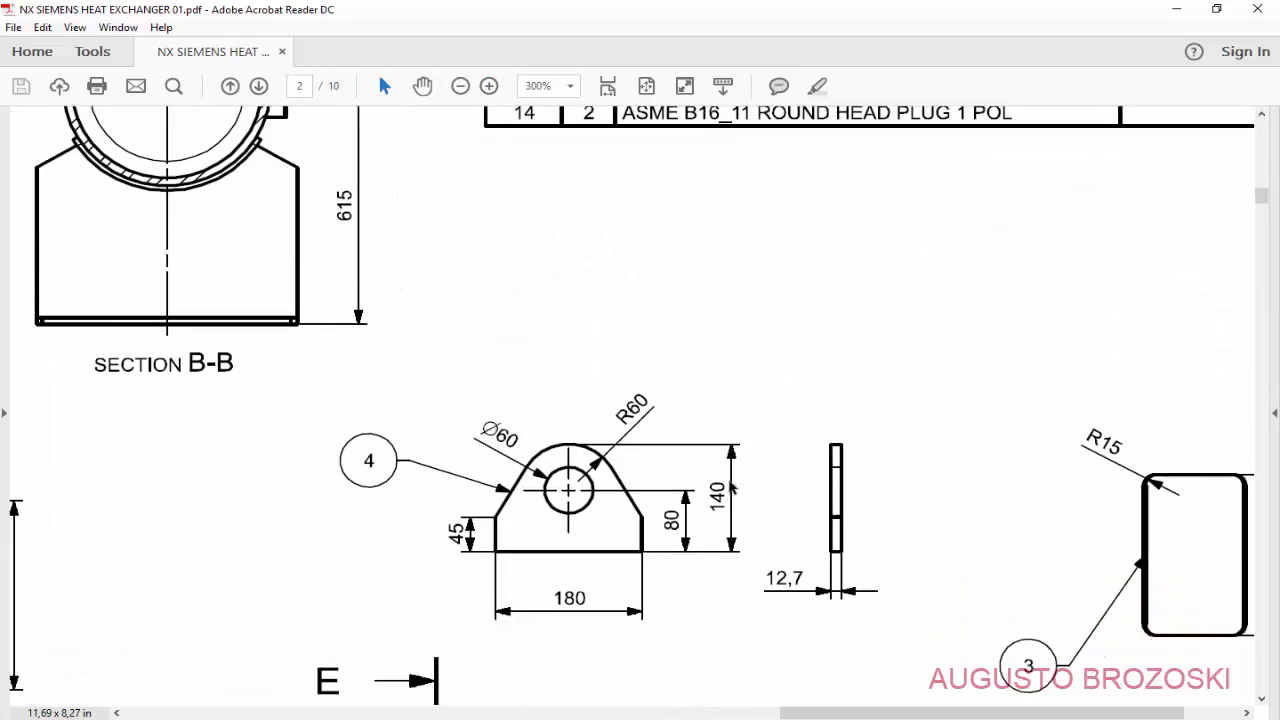
{"action": "scroll", "coordinate": [654, 371], "scroll_direction": "up", "scroll_amount": 1}
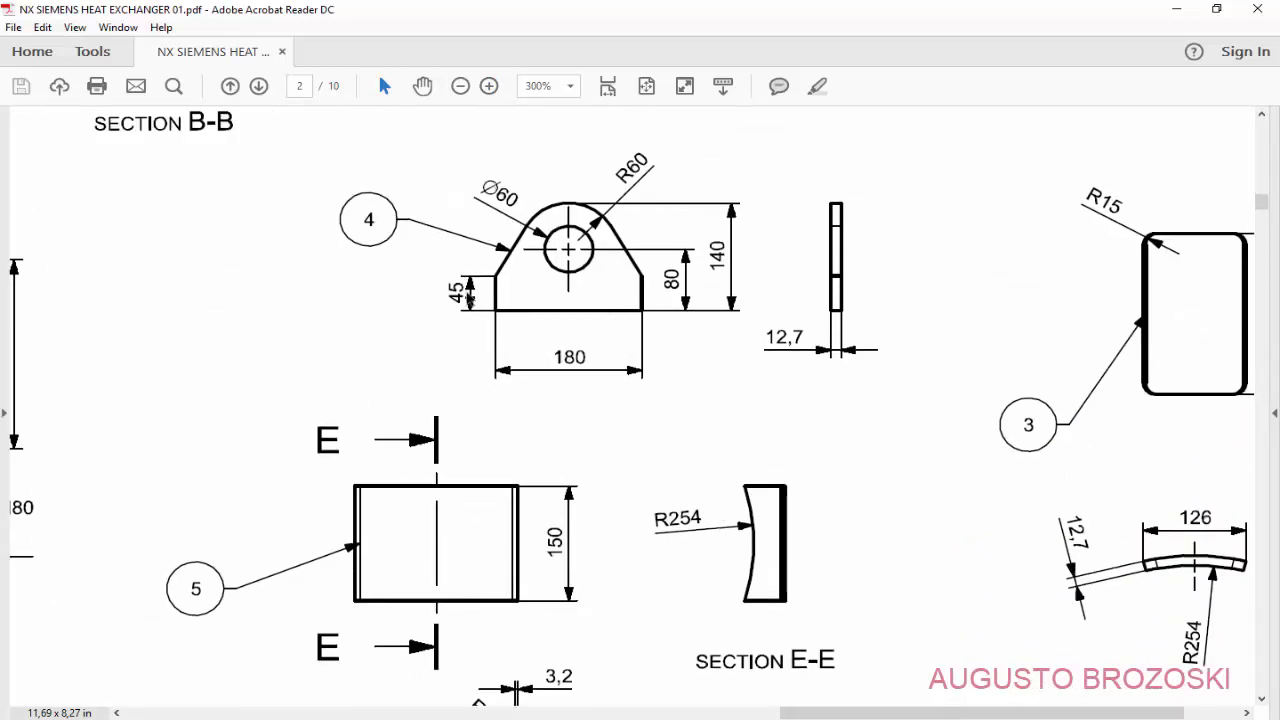
{"action": "left_click", "coordinate": [1175, 10]}
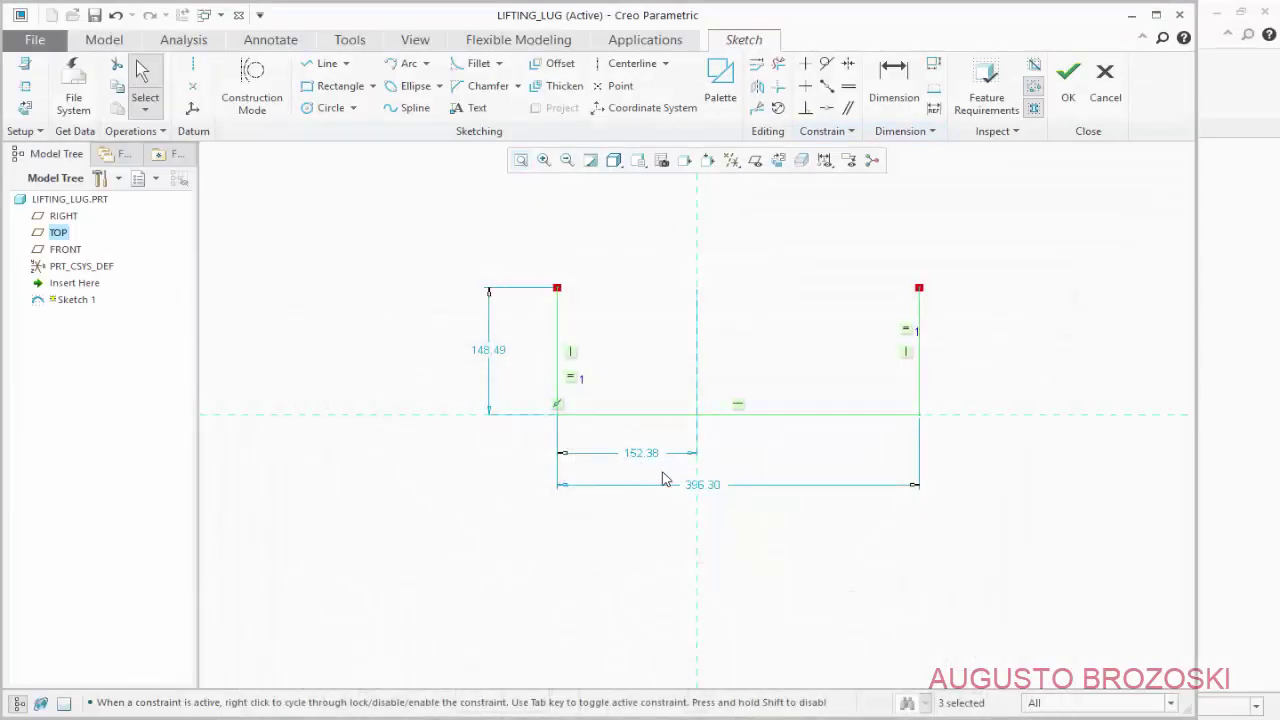
Set the profile's base width to 180 mm and the distance from its left side to the vertical reference to 90 mm
{"action": "double_click", "coordinate": [700, 486]}
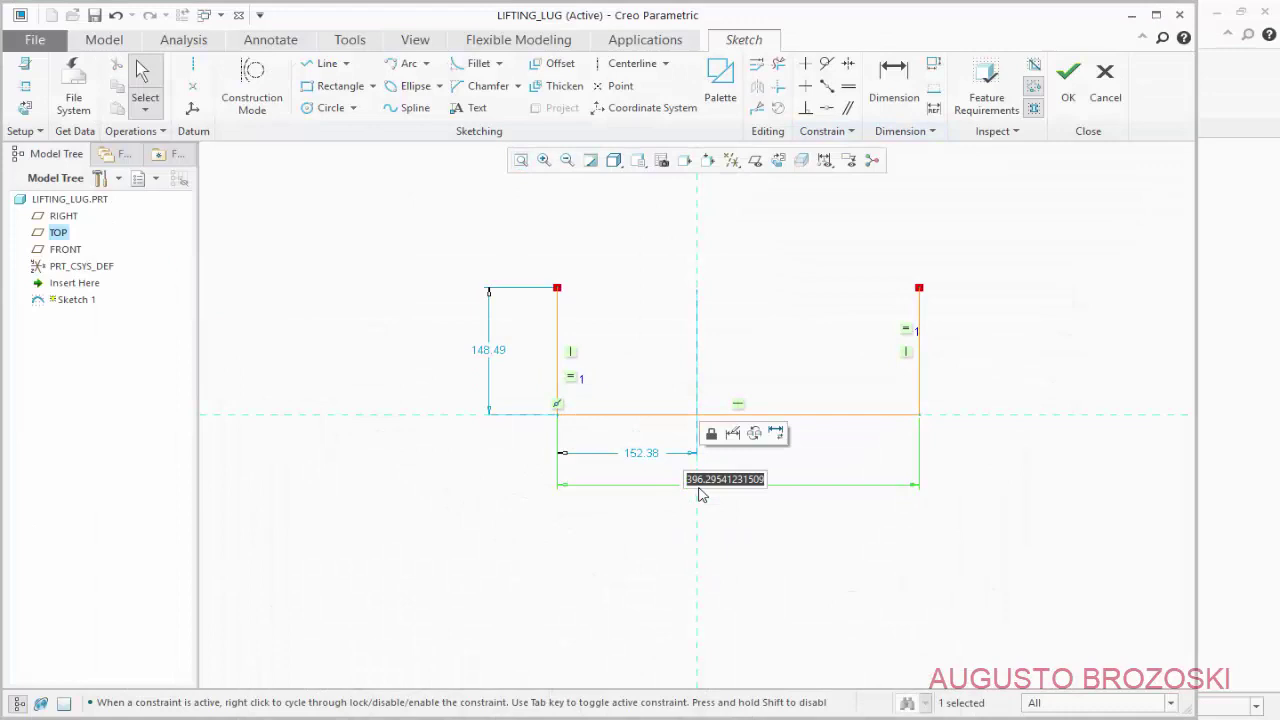
{"action": "type", "text": "180"}
{"action": "key", "text": "Return"}
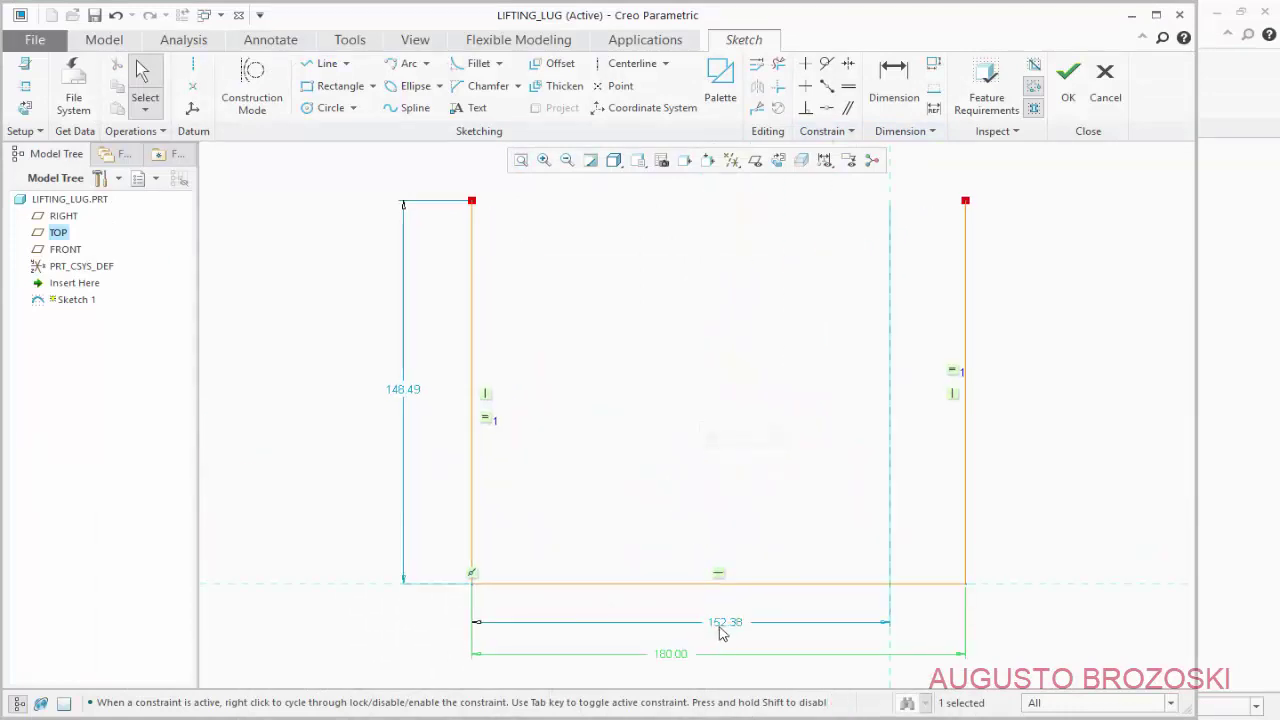
{"action": "double_click", "coordinate": [725, 624]}
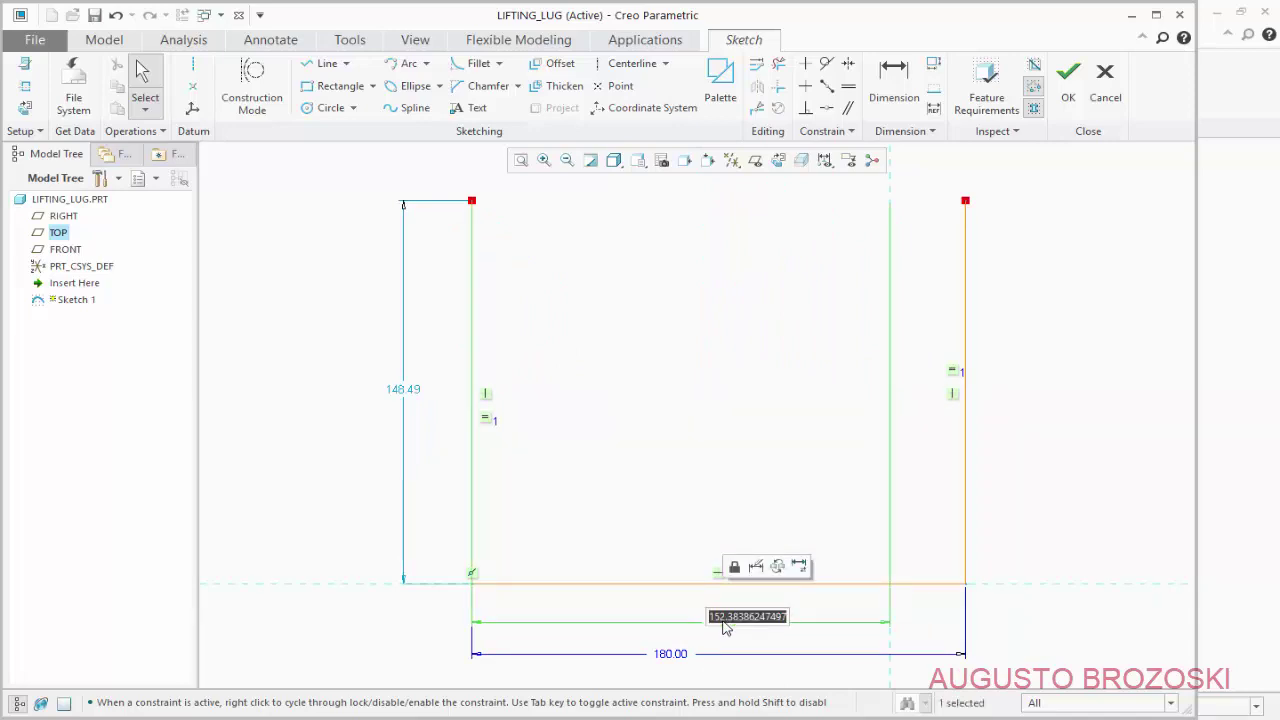
{"action": "type", "text": "90"}
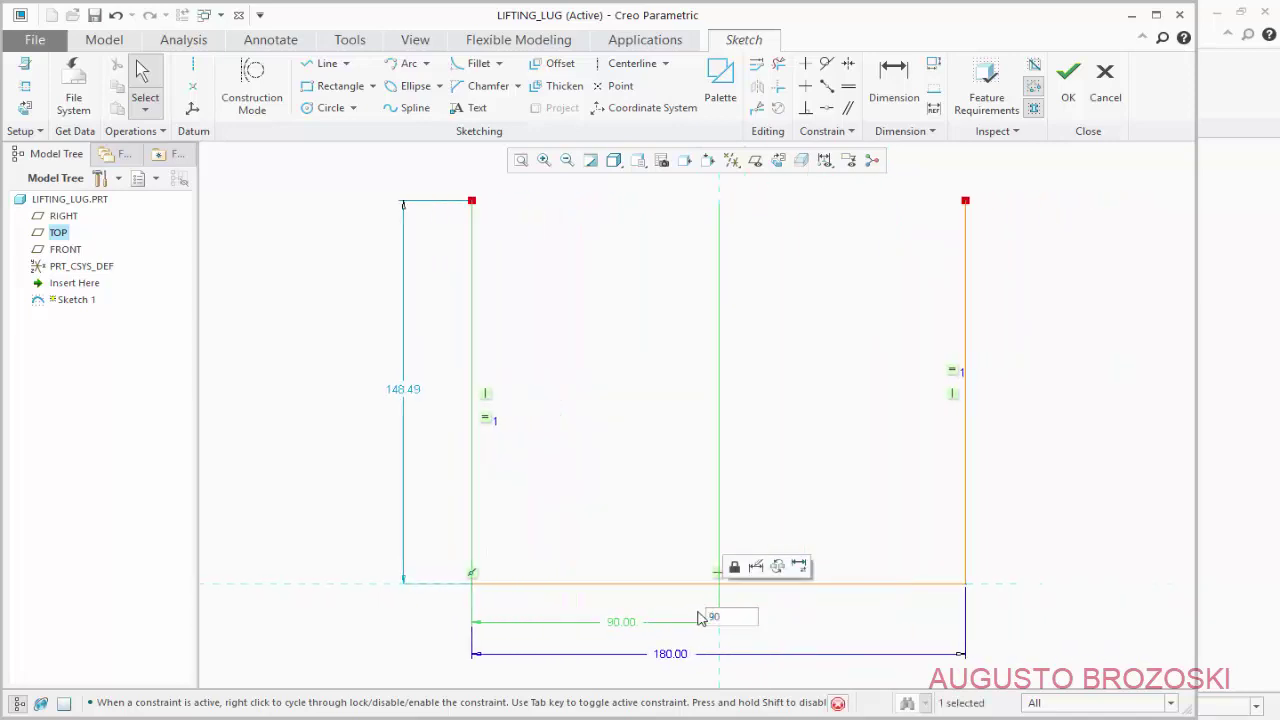
{"action": "key", "text": "Return"}
Set the height of the profile's vertical sides to 45 mm
{"action": "double_click", "coordinate": [406, 391]}
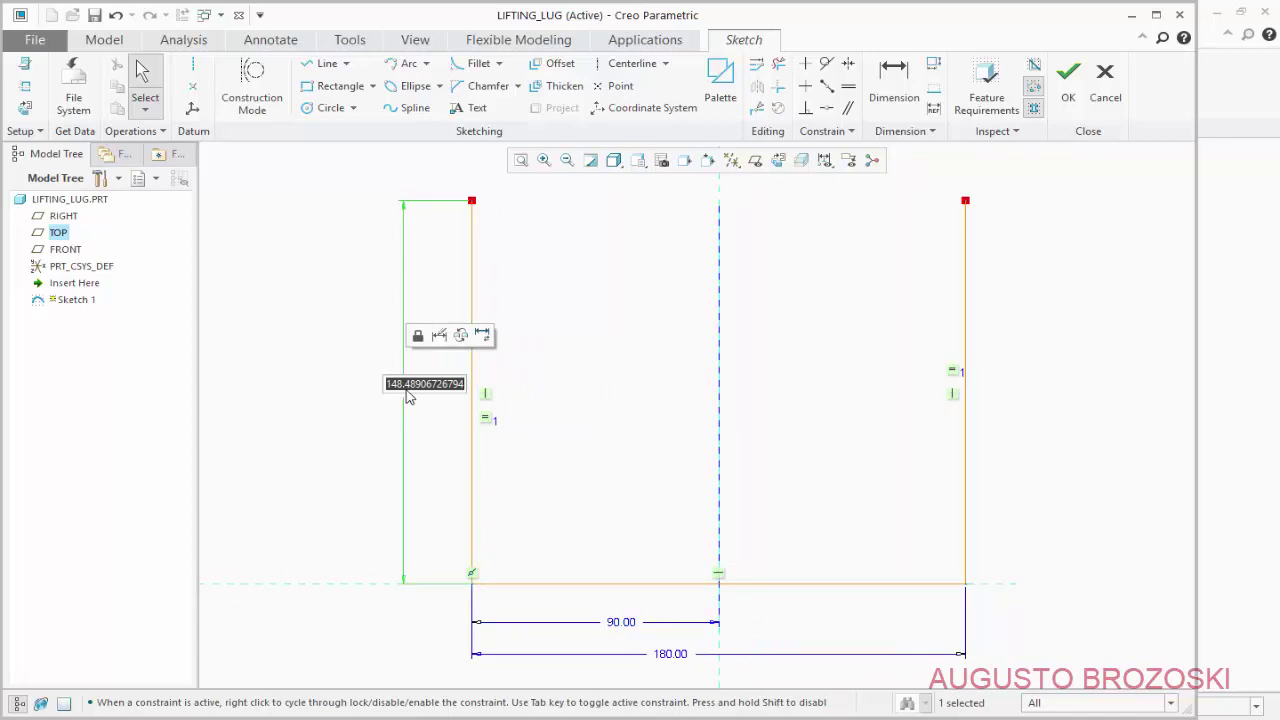
{"action": "type", "text": "45"}
{"action": "key", "text": "Return"}
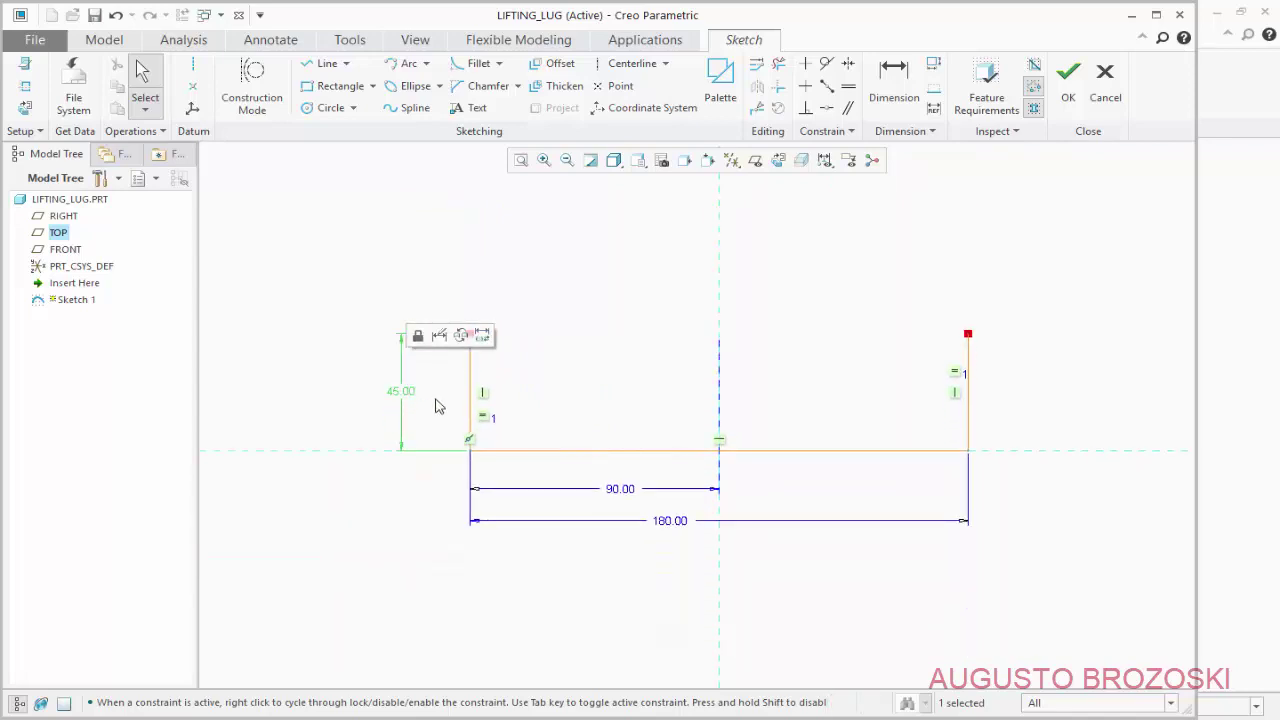
{"action": "left_click", "coordinate": [1046, 356]}
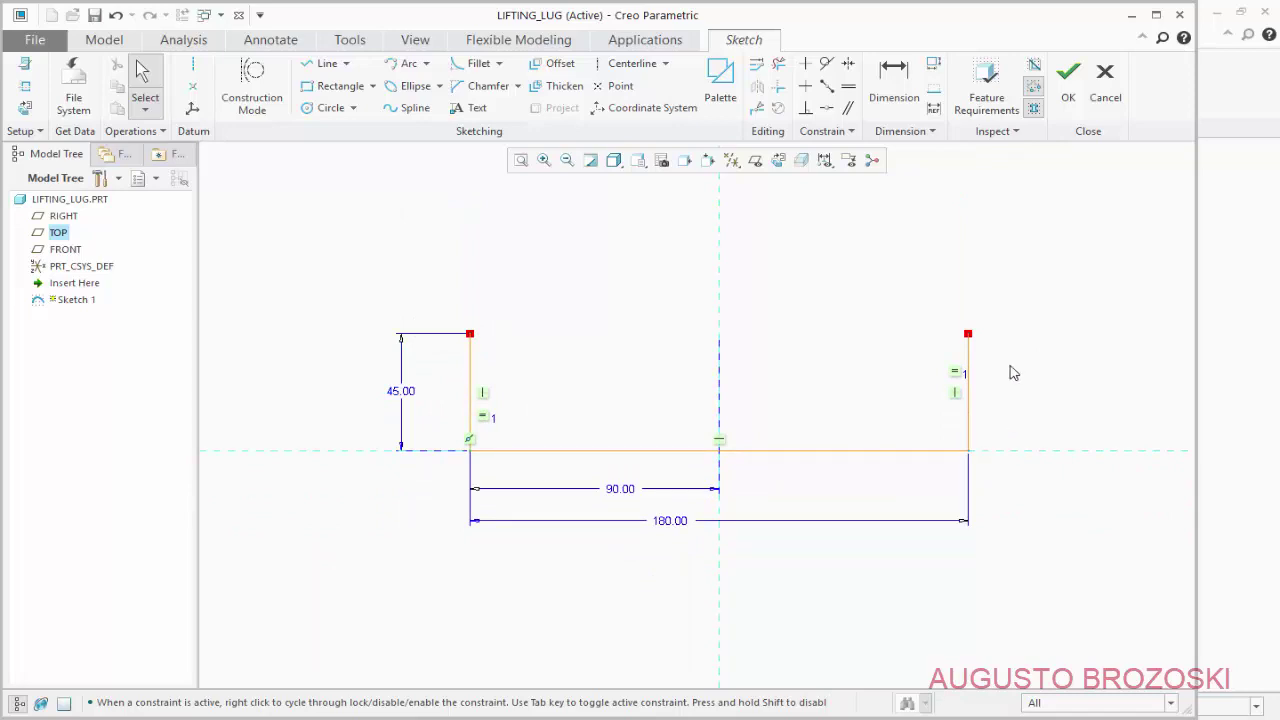
{"action": "scroll", "coordinate": [623, 437], "scroll_direction": "up", "scroll_amount": 3}
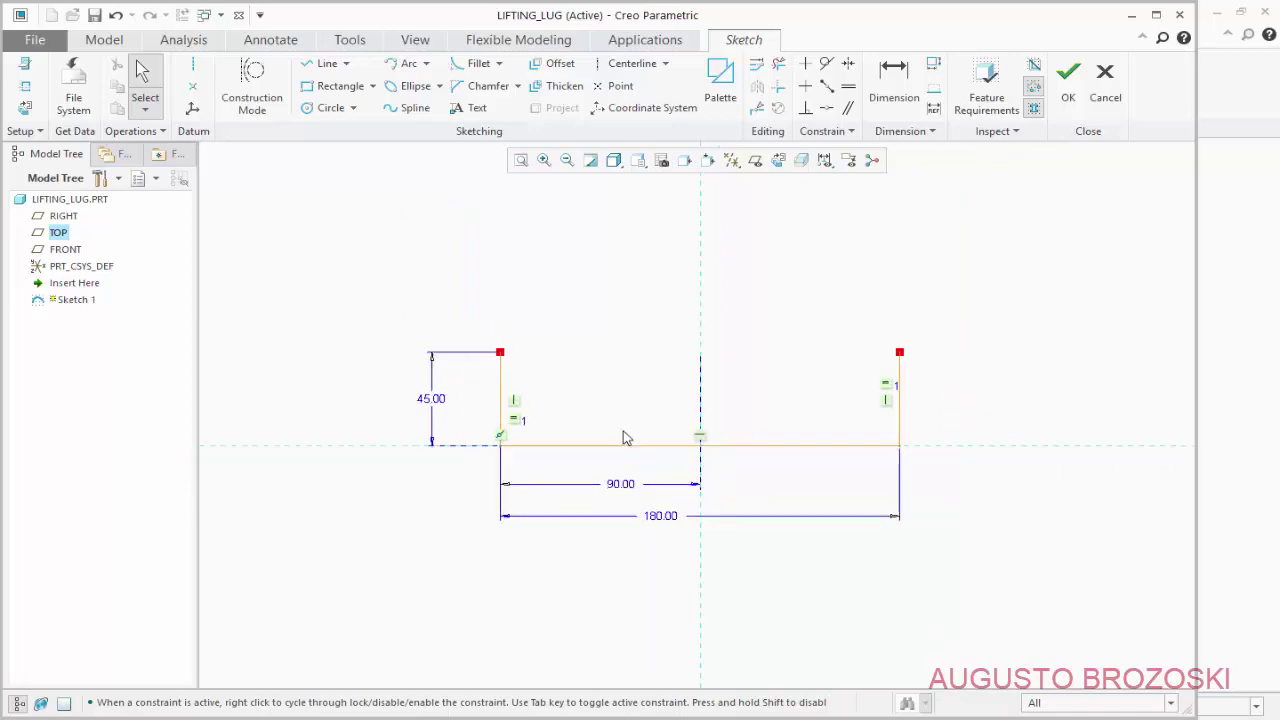
Sketch a circle centred on the vertical reference above the open U-shaped profile
{"action": "left_click", "coordinate": [325, 108]}
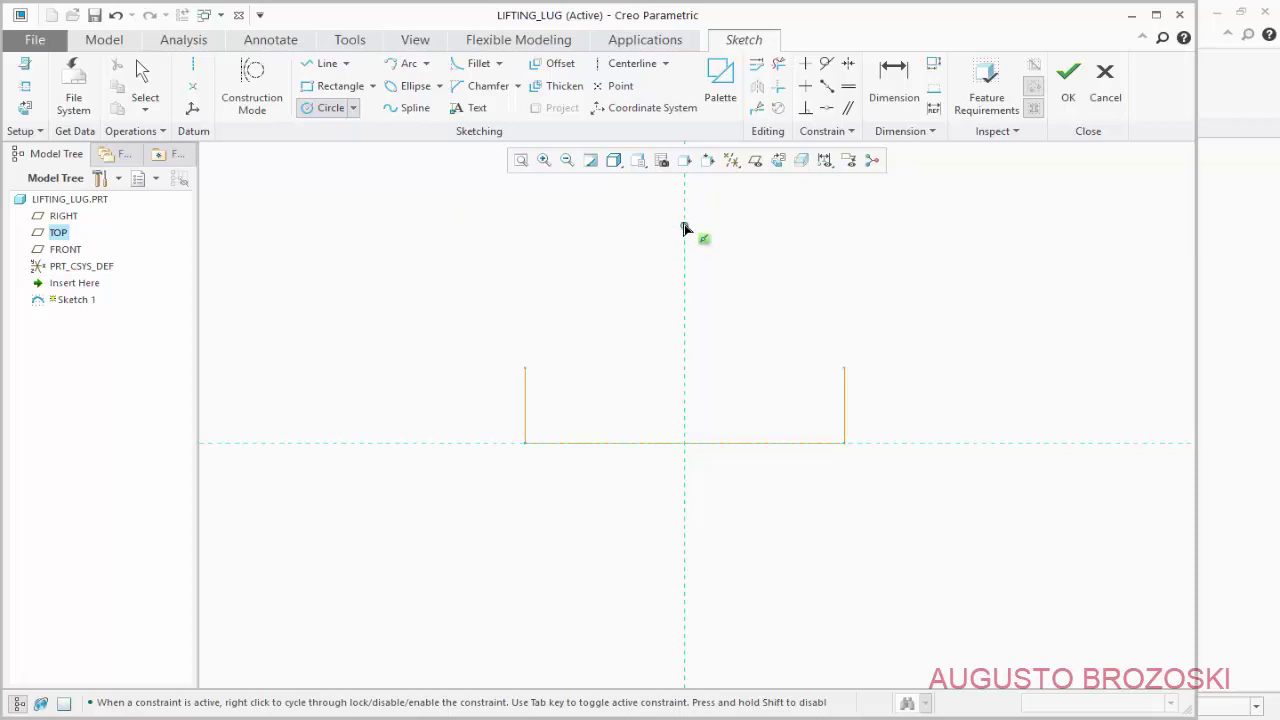
{"action": "left_click", "coordinate": [684, 220]}
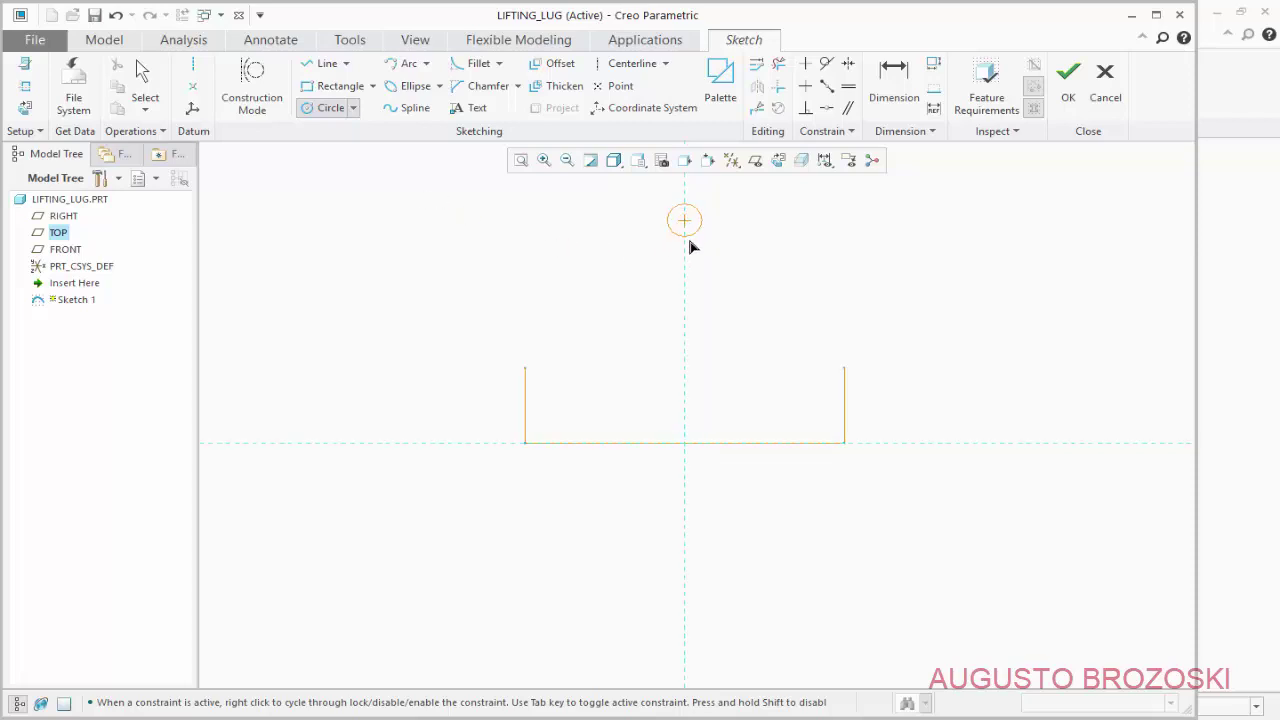
{"action": "left_click", "coordinate": [722, 305]}
{"action": "scroll", "coordinate": [684, 362], "scroll_direction": "up", "scroll_amount": 2}
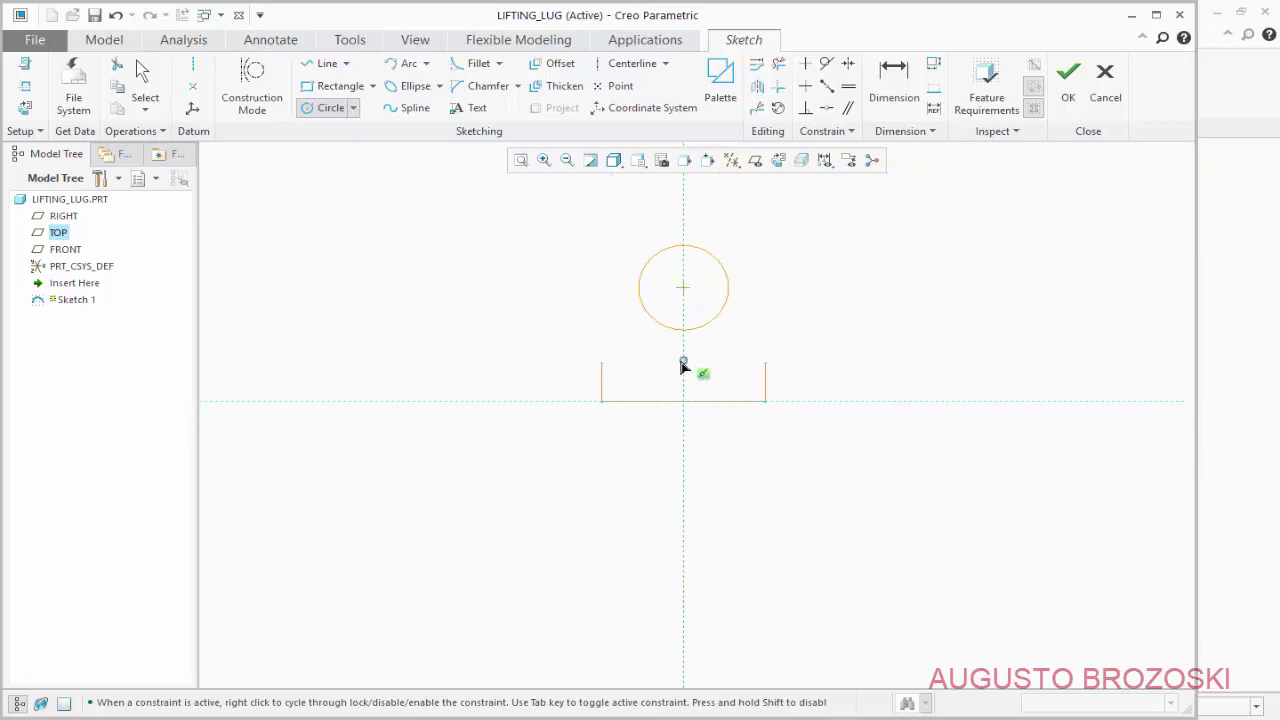
{"action": "scroll", "coordinate": [706, 292], "scroll_direction": "down", "scroll_amount": 6}
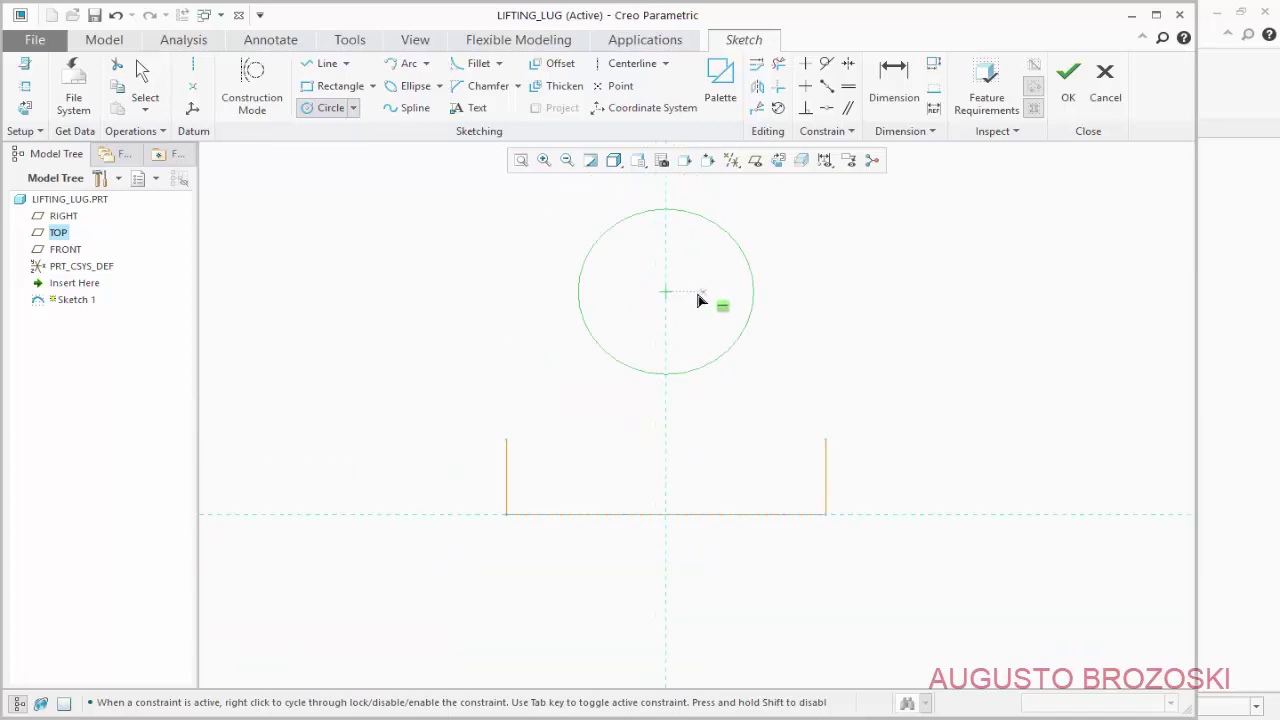
Draw two slanted lines from the upper ends of the profile's vertical sides, each tangent to the circle
{"action": "middle_click", "coordinate": [694, 304]}
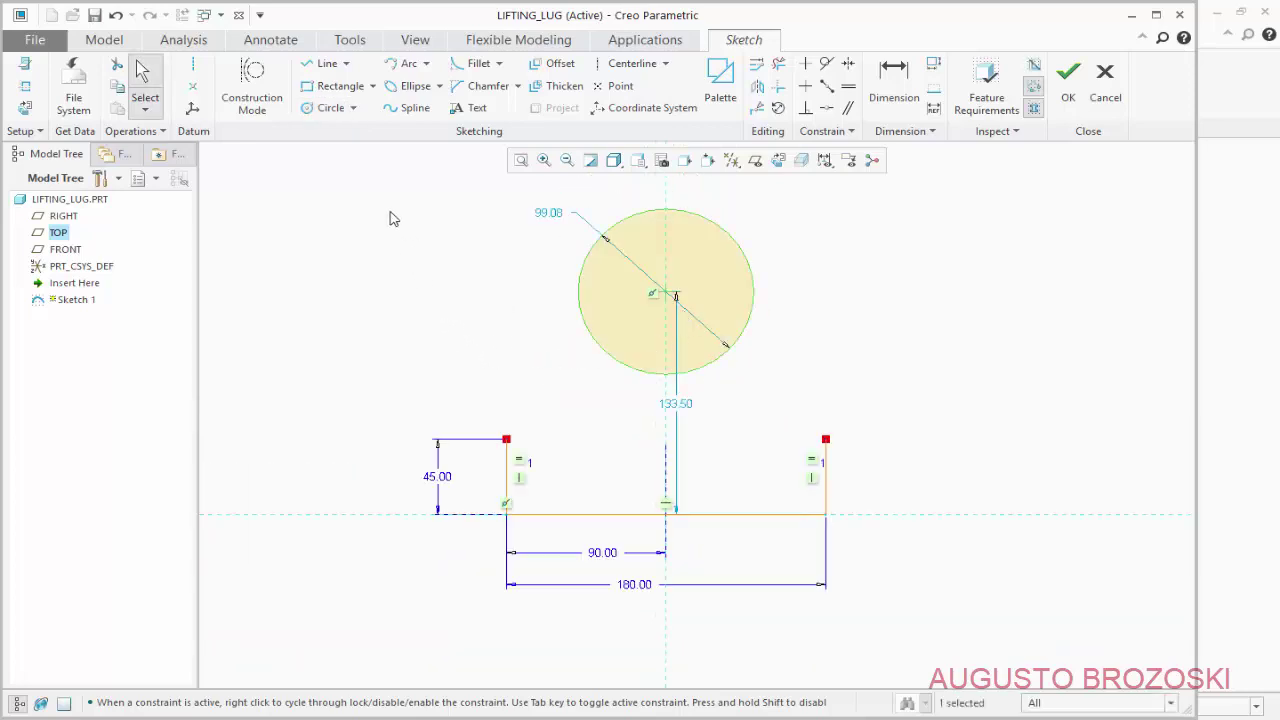
{"action": "left_click", "coordinate": [326, 63]}
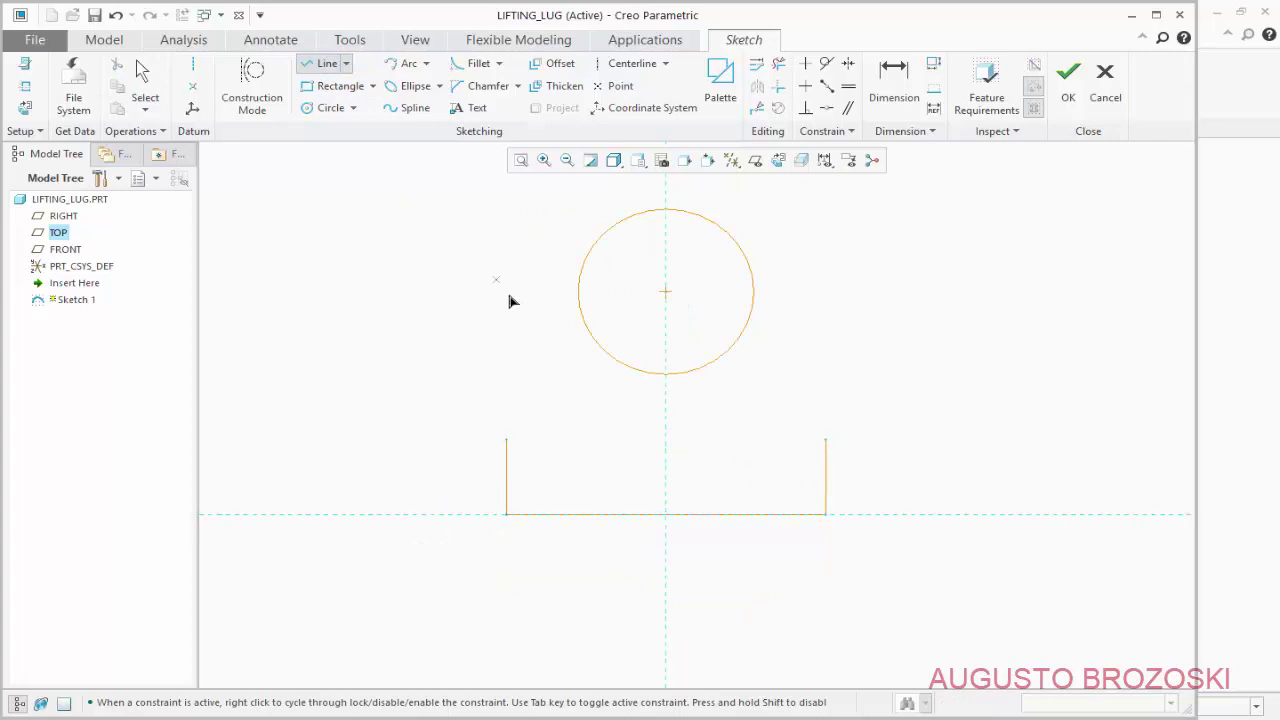
{"action": "left_click", "coordinate": [508, 441]}
{"action": "left_click", "coordinate": [584, 266]}
{"action": "middle_click", "coordinate": [622, 300]}
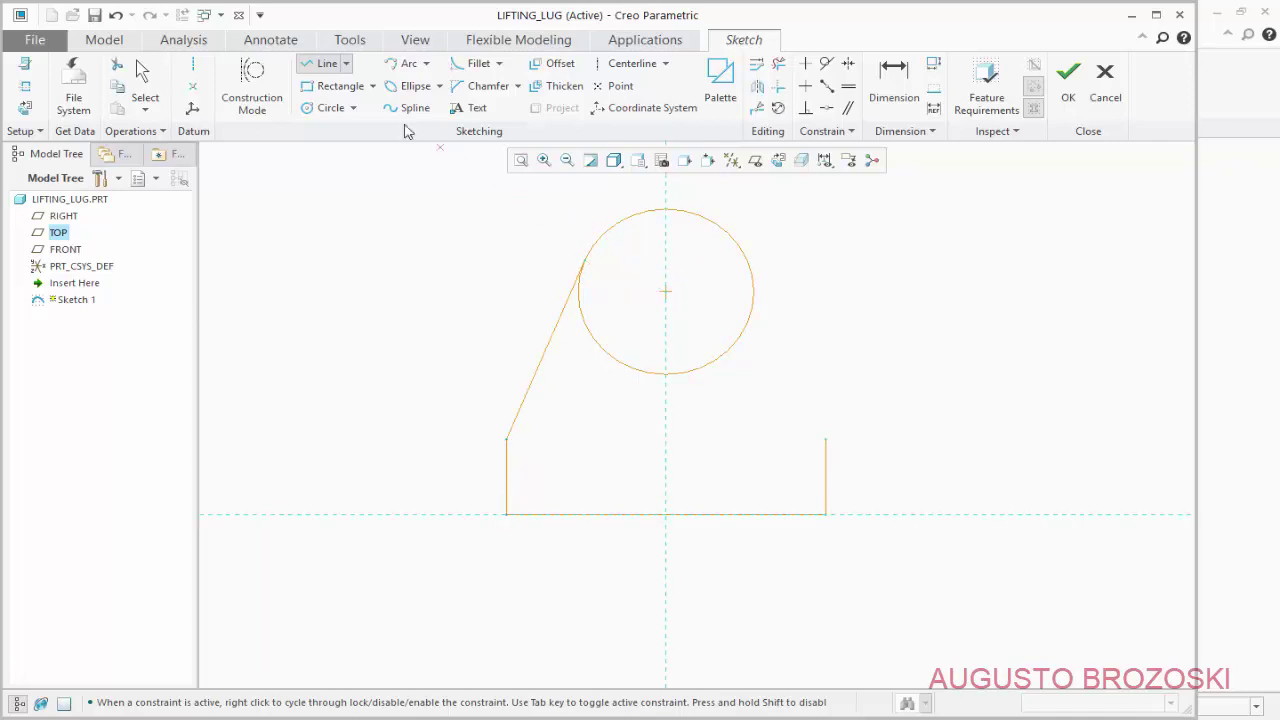
{"action": "left_click", "coordinate": [826, 440]}
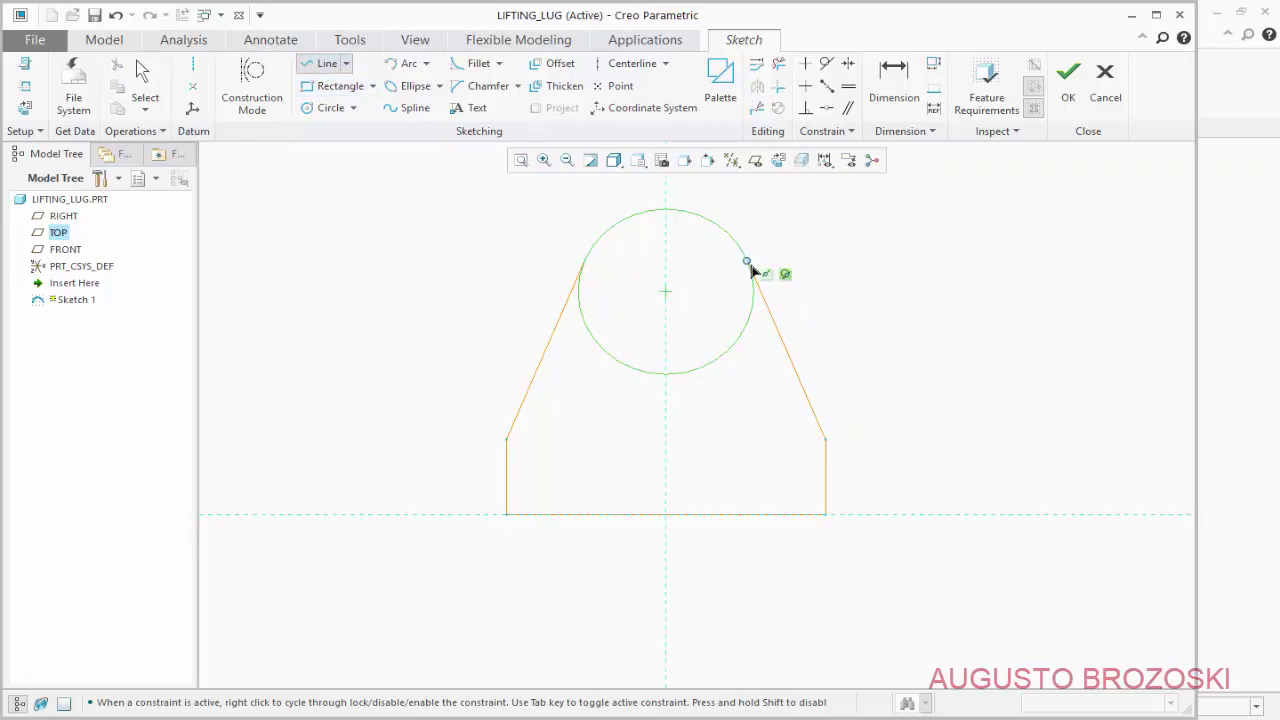
{"action": "left_click", "coordinate": [752, 270]}
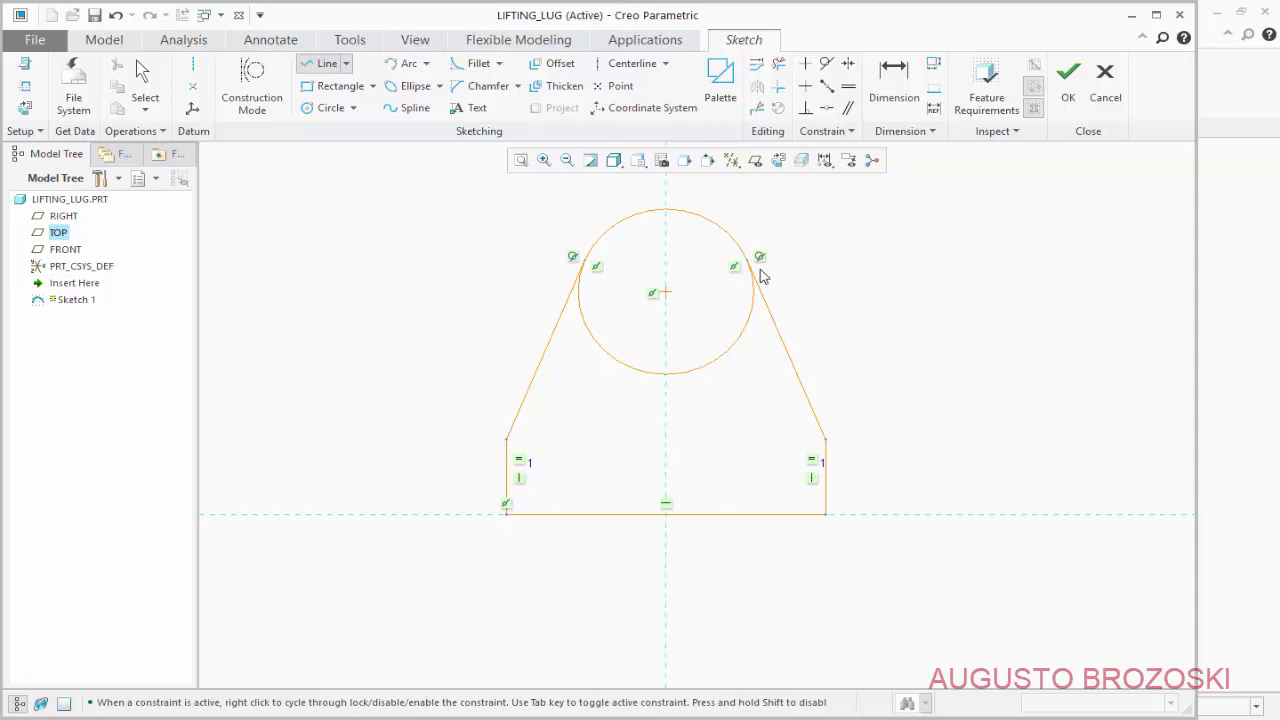
{"action": "middle_click", "coordinate": [856, 305]}
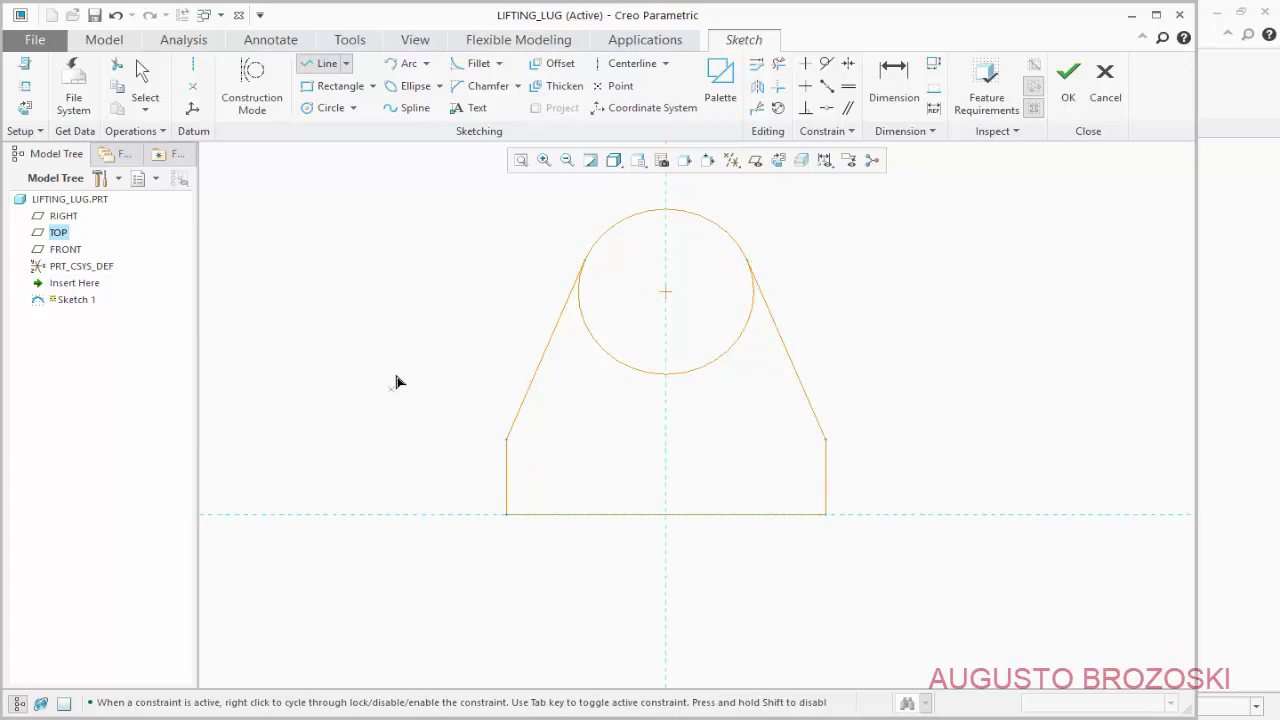
Trim away the lower part of the circle between the two tangent lines, keeping only the rounded top
{"action": "left_click", "coordinate": [779, 66]}
{"action": "left_click_drag", "start_coordinate": [615, 348], "coordinate": [604, 393]}
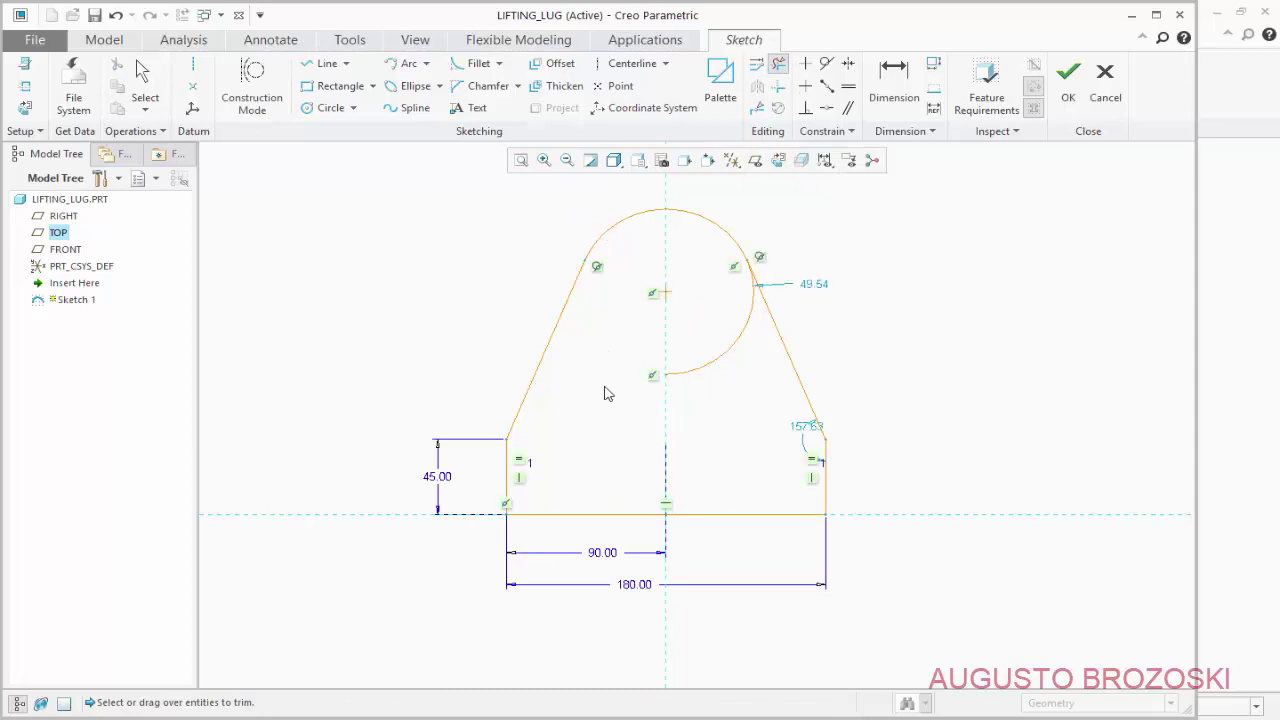
{"action": "left_click_drag", "start_coordinate": [716, 339], "coordinate": [742, 392]}
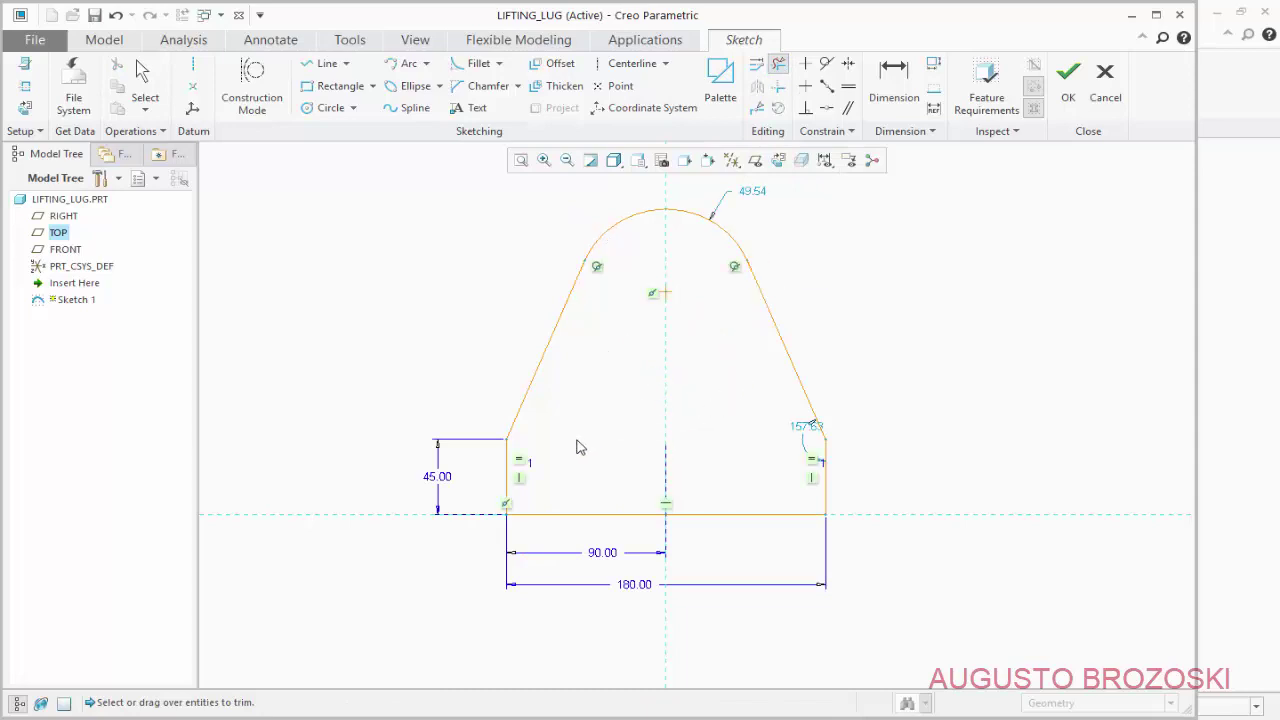
{"action": "middle_click", "coordinate": [392, 418]}
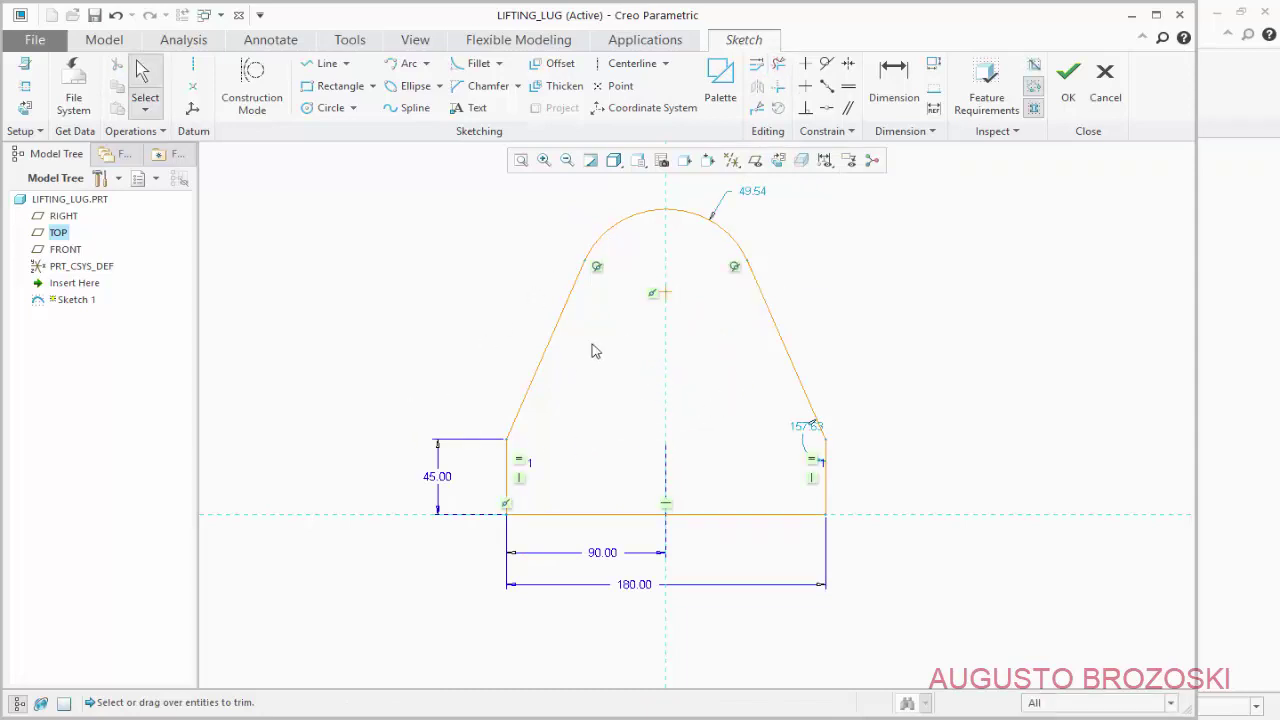
Set the radius of the profile's top arc to 60 mm, as given in the PDF drawing
{"action": "left_click", "coordinate": [752, 194]}
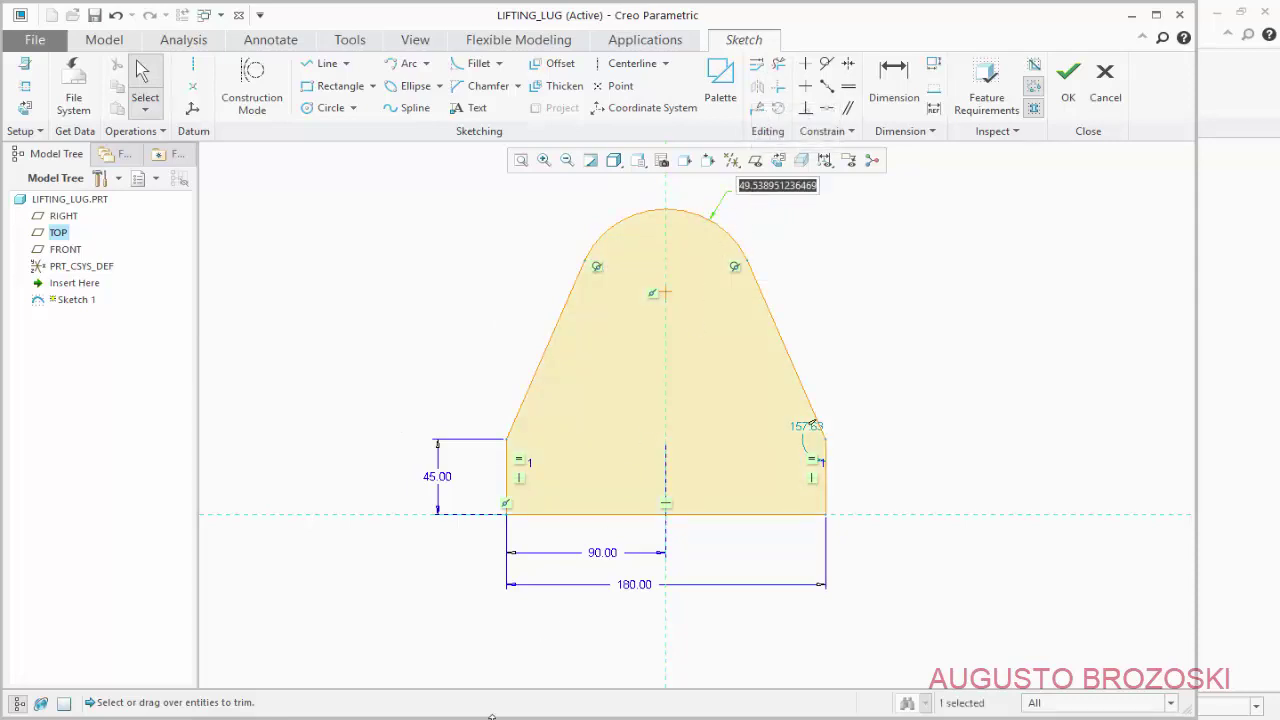
{"action": "double_click", "coordinate": [752, 194]}
{"action": "key", "text": "alt+Tab"}
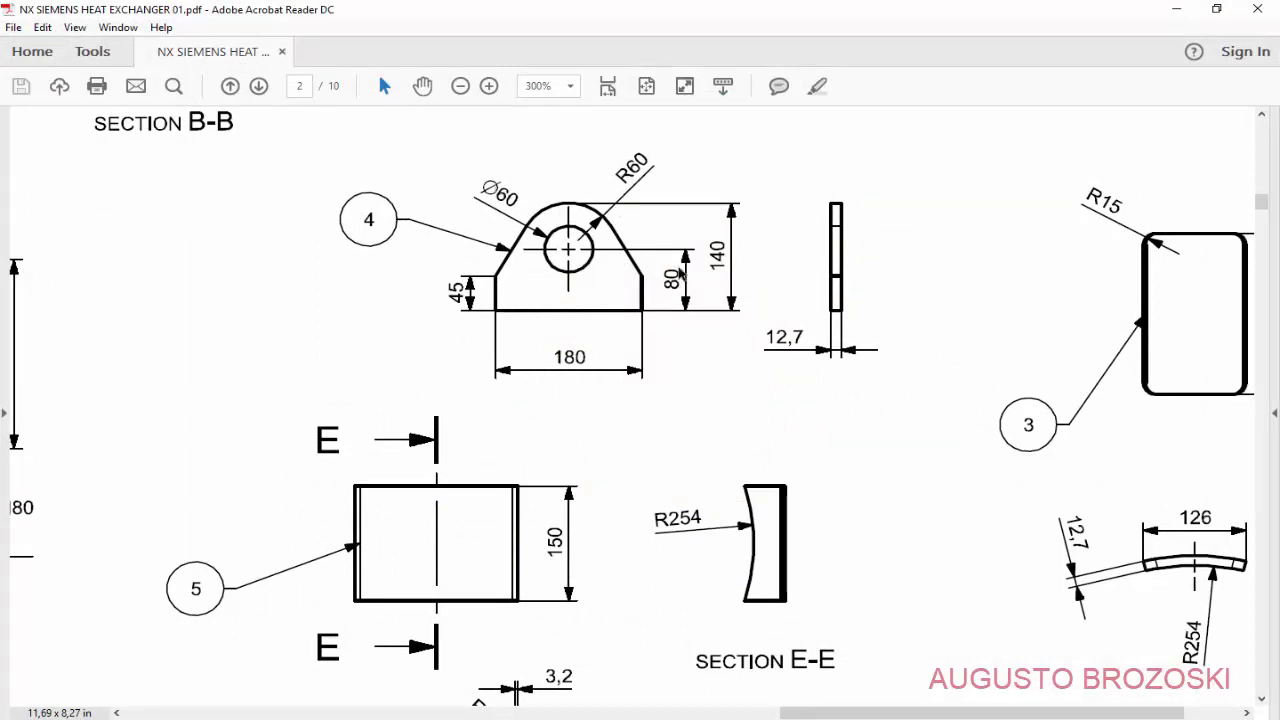
{"action": "left_click", "coordinate": [1172, 12]}
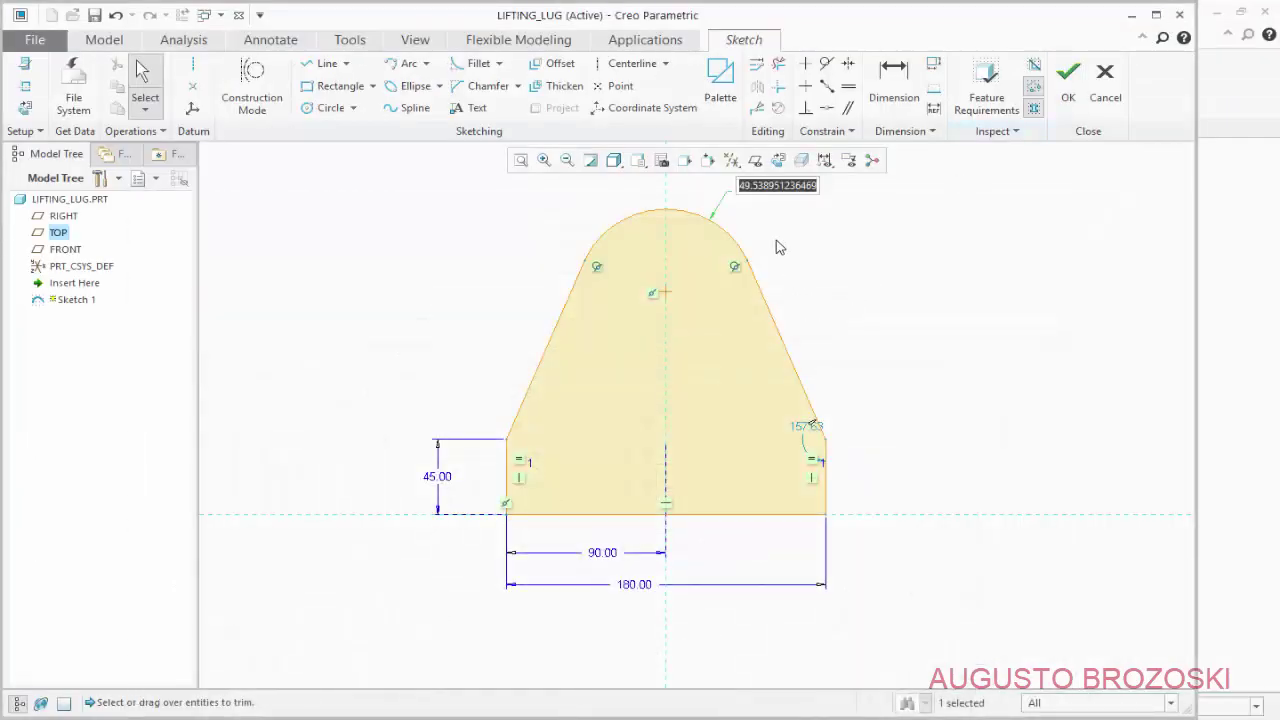
{"action": "type", "text": "60"}
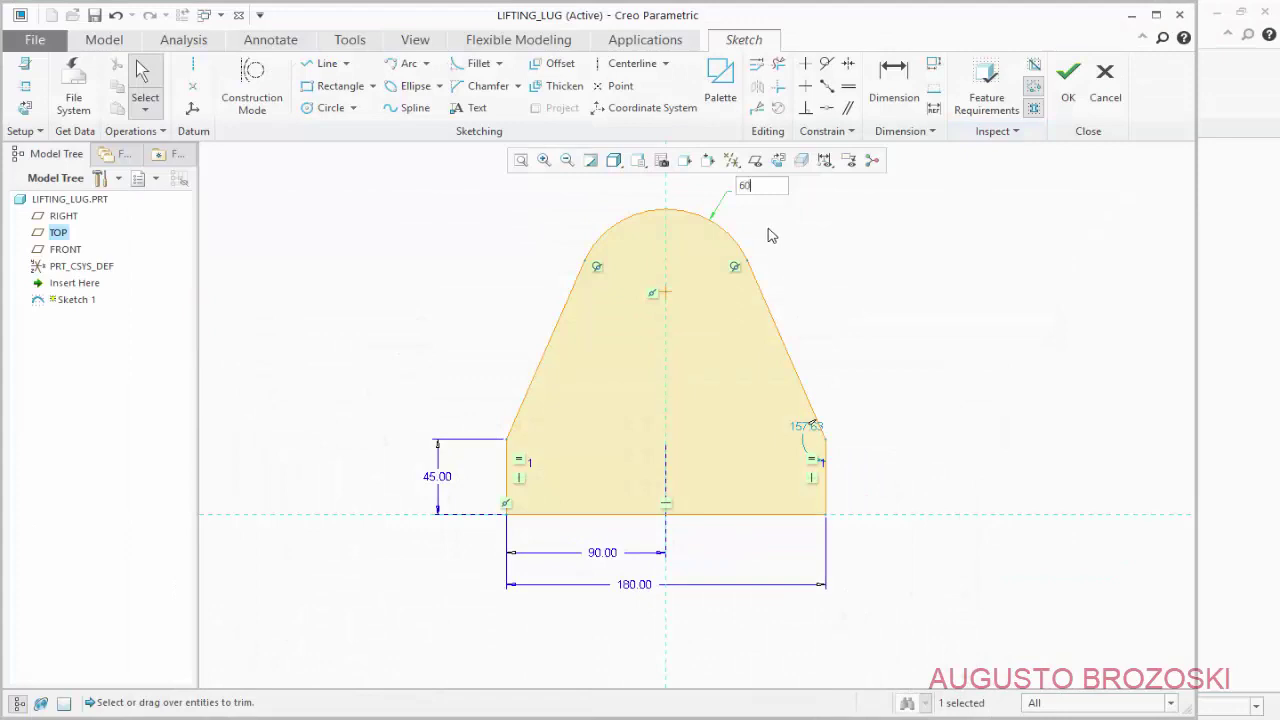
{"action": "key", "text": "Return"}
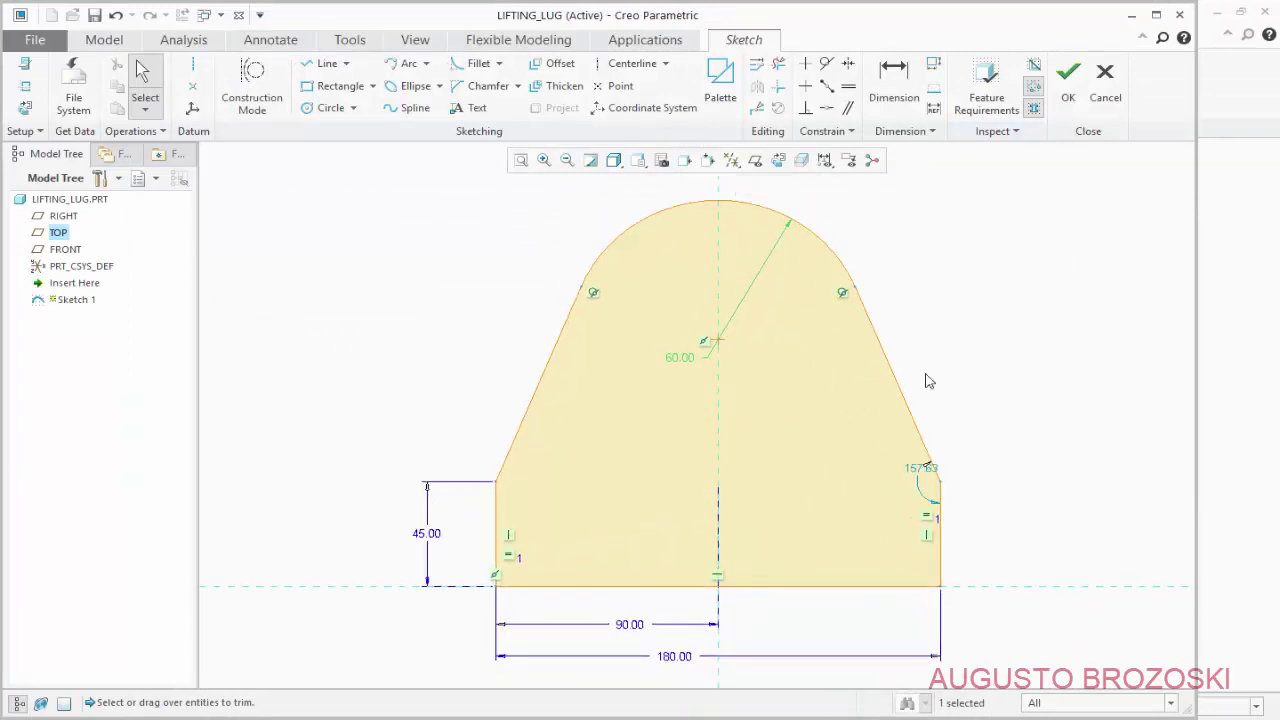
{"action": "left_click", "coordinate": [955, 351]}
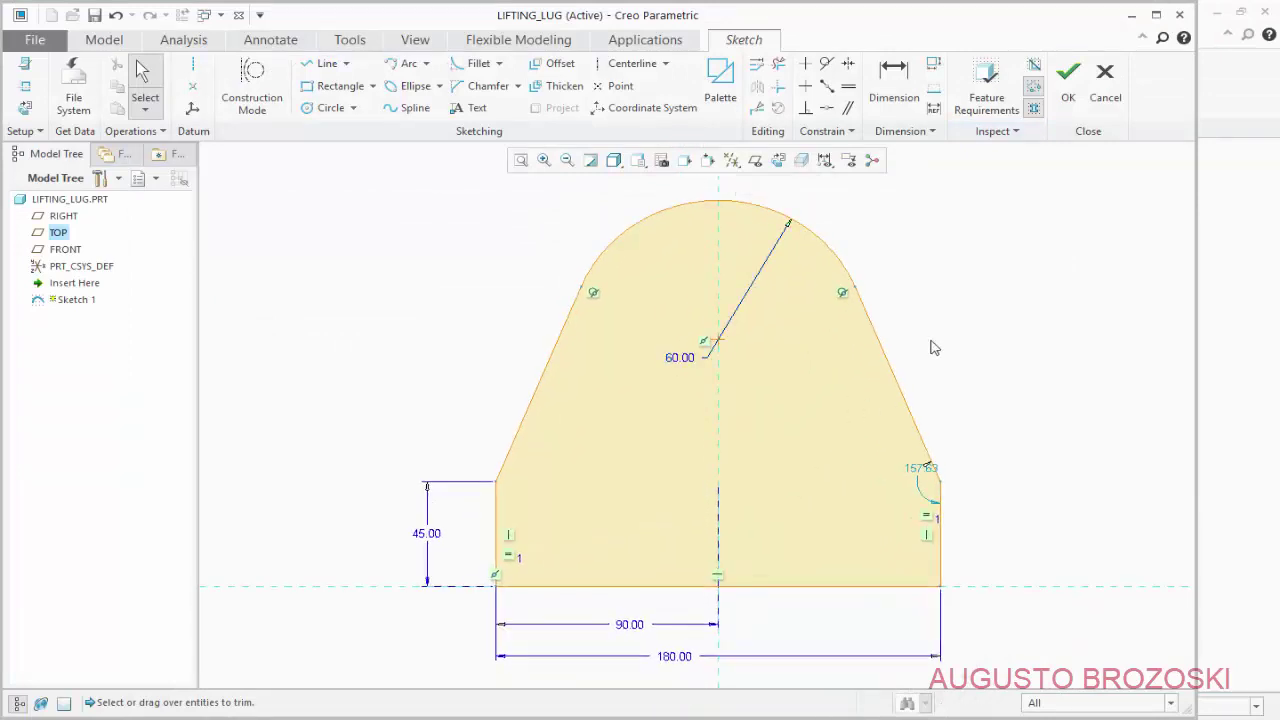
Dimension the height of the top arc's centre above the base line and set it to 80 mm
{"action": "left_click", "coordinate": [893, 82]}
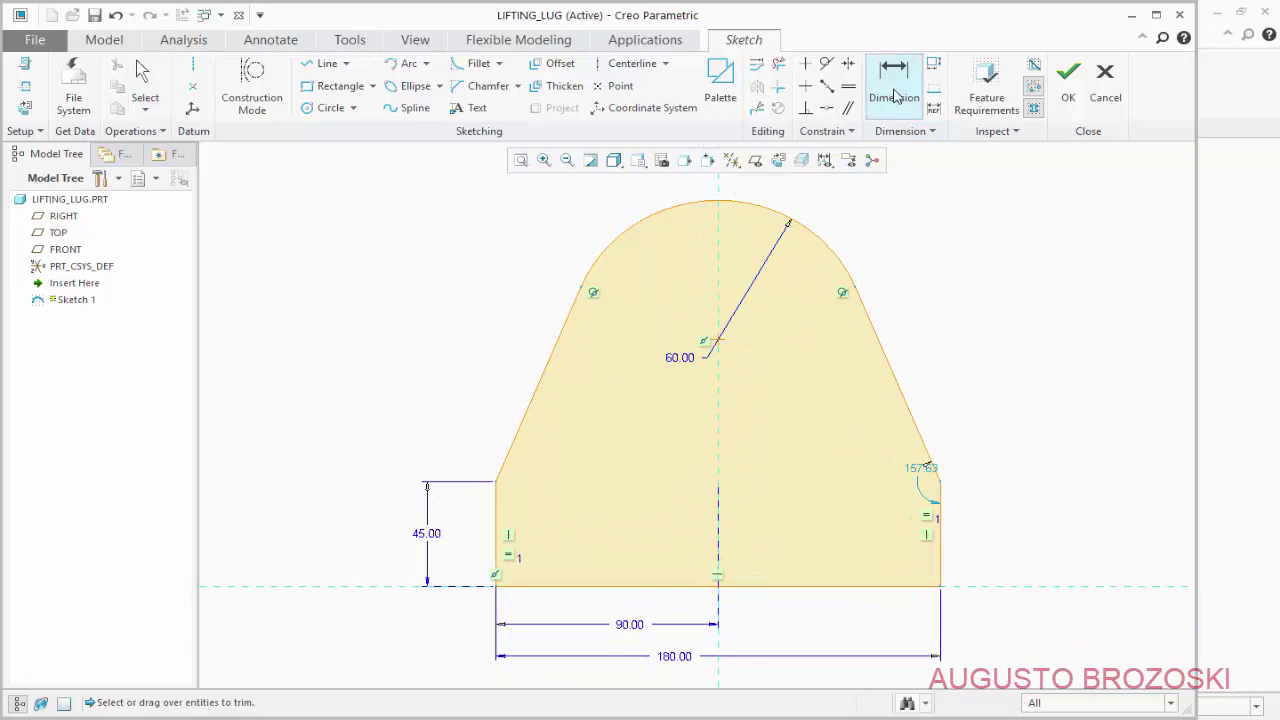
{"action": "left_click", "coordinate": [722, 350]}
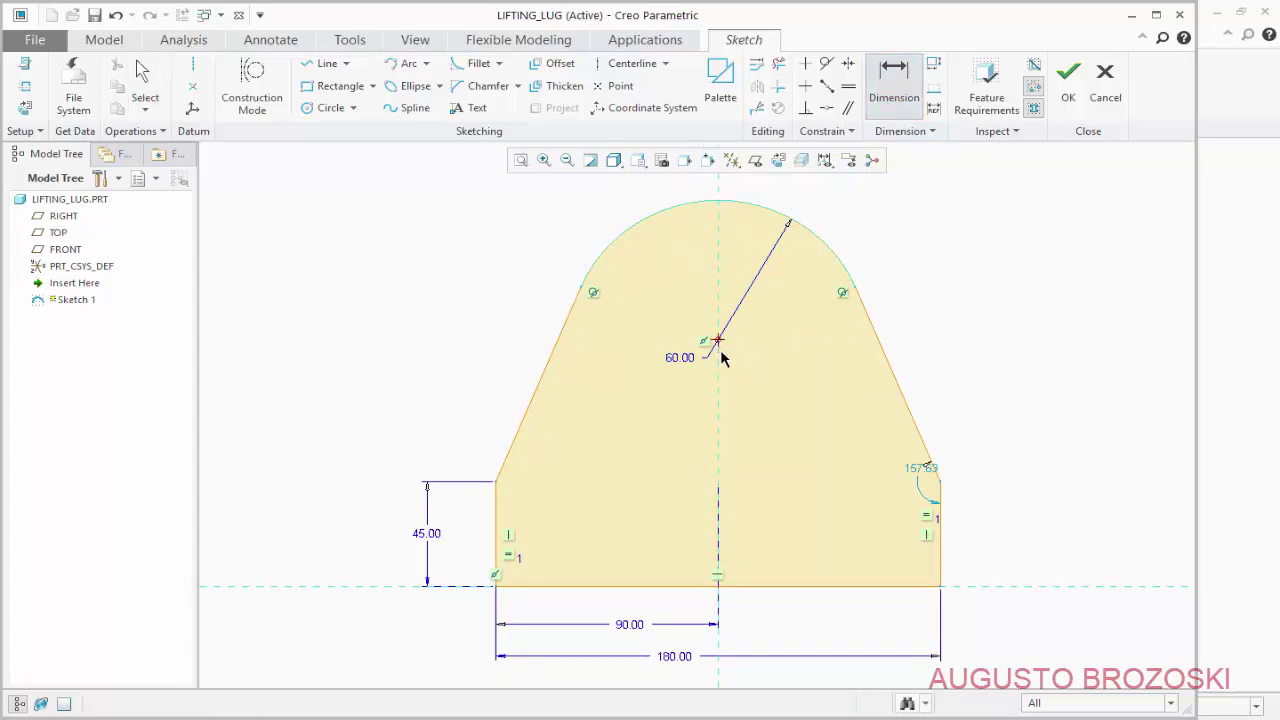
{"action": "left_click", "coordinate": [763, 588]}
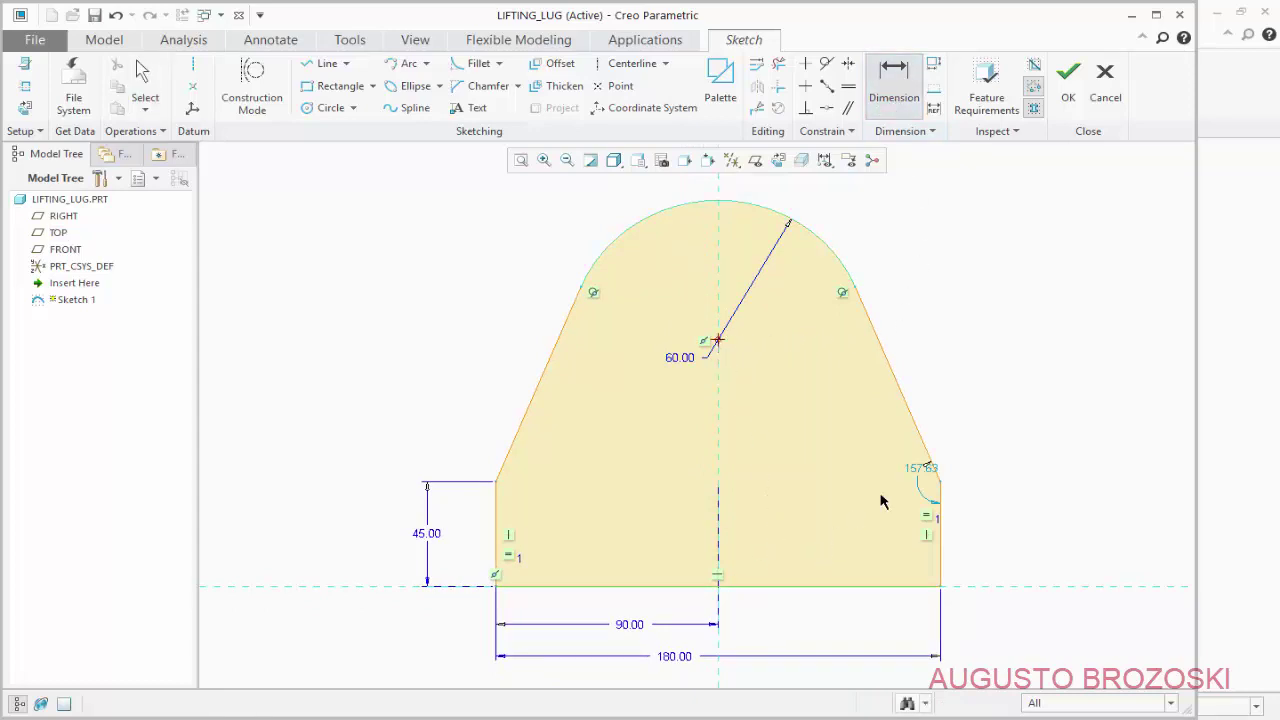
{"action": "middle_click", "coordinate": [1056, 397]}
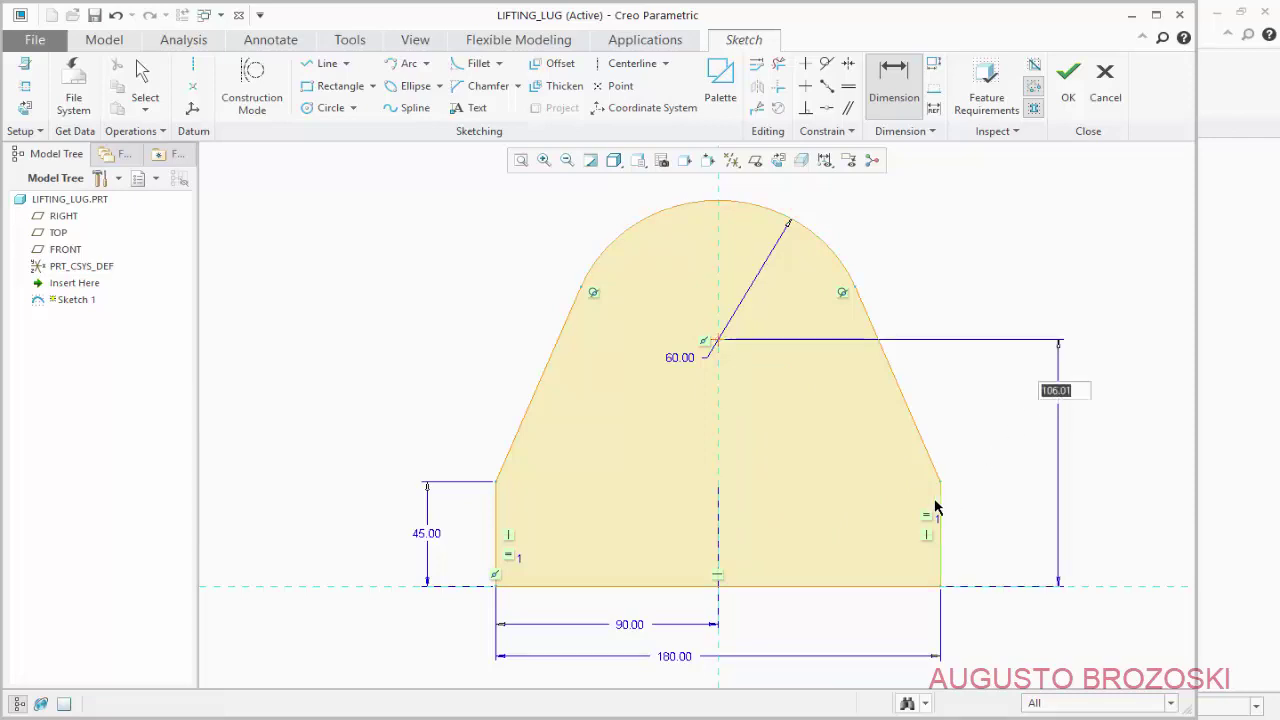
{"action": "type", "text": "80"}
{"action": "key", "text": "Return"}
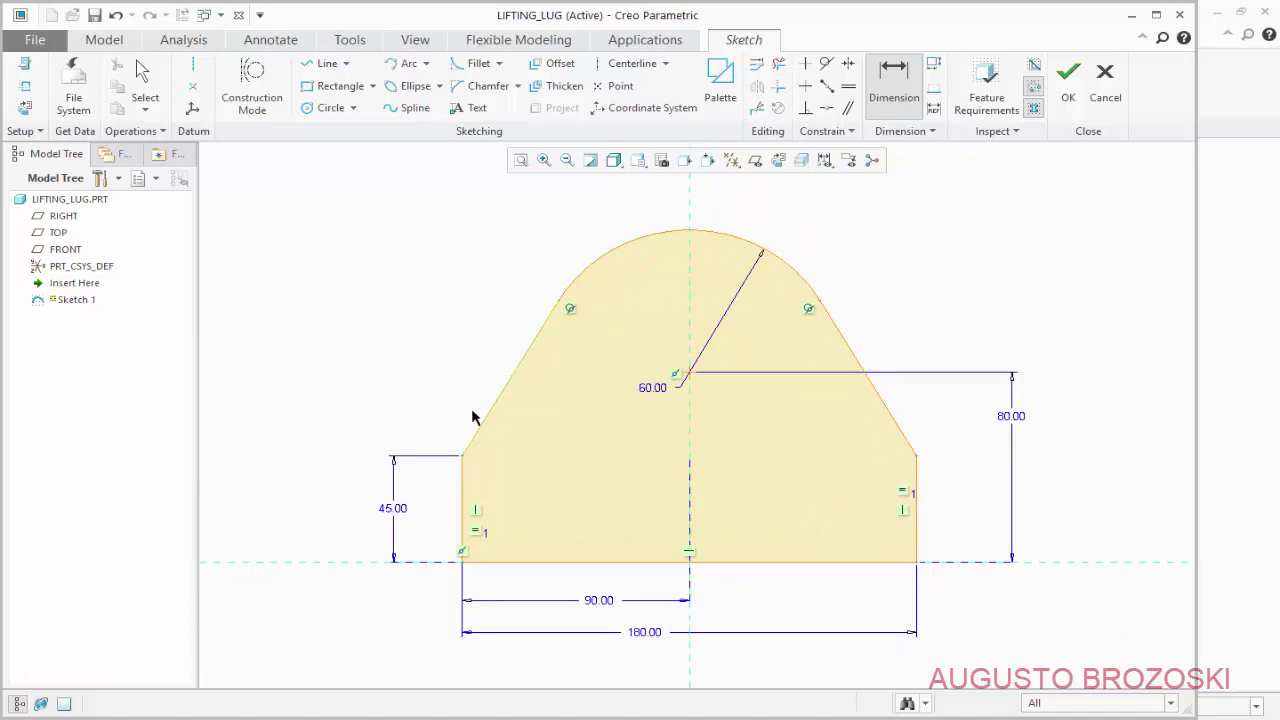
Sketch a hole circle about 67 mm in diameter, concentric with the profile's top arc
{"action": "left_click", "coordinate": [330, 107]}
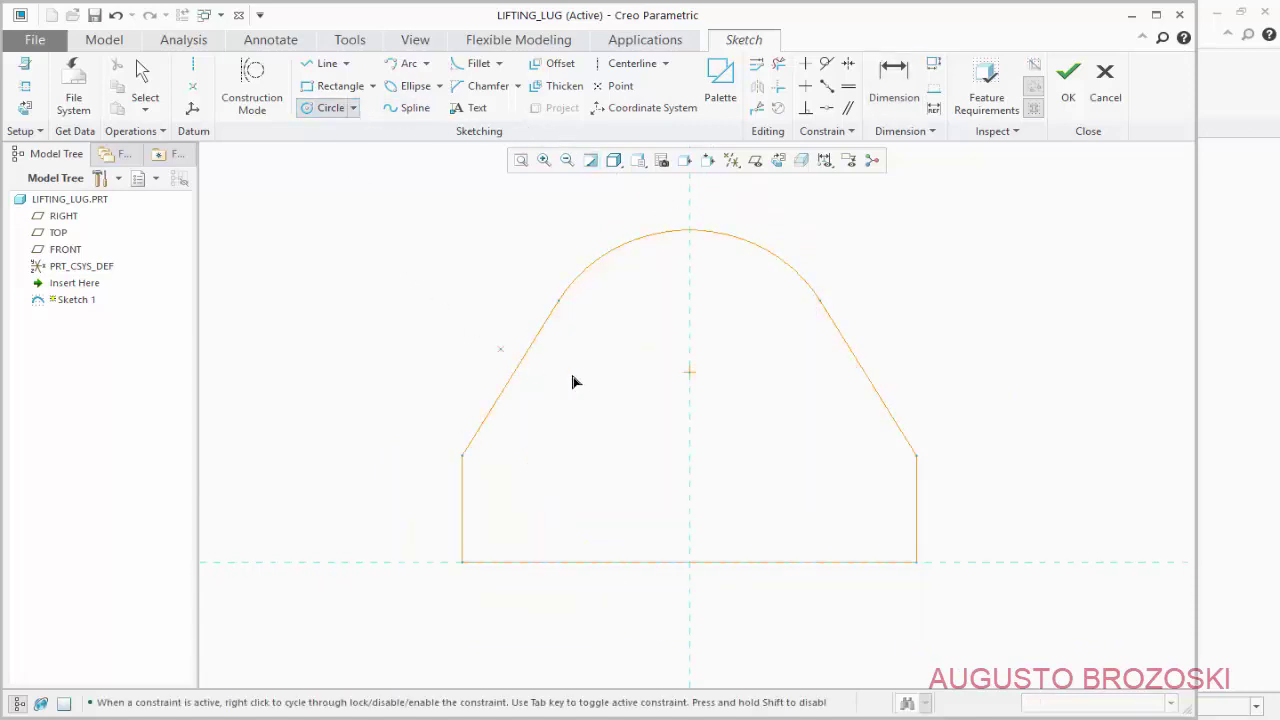
{"action": "left_click", "coordinate": [689, 372]}
{"action": "left_click", "coordinate": [754, 433]}
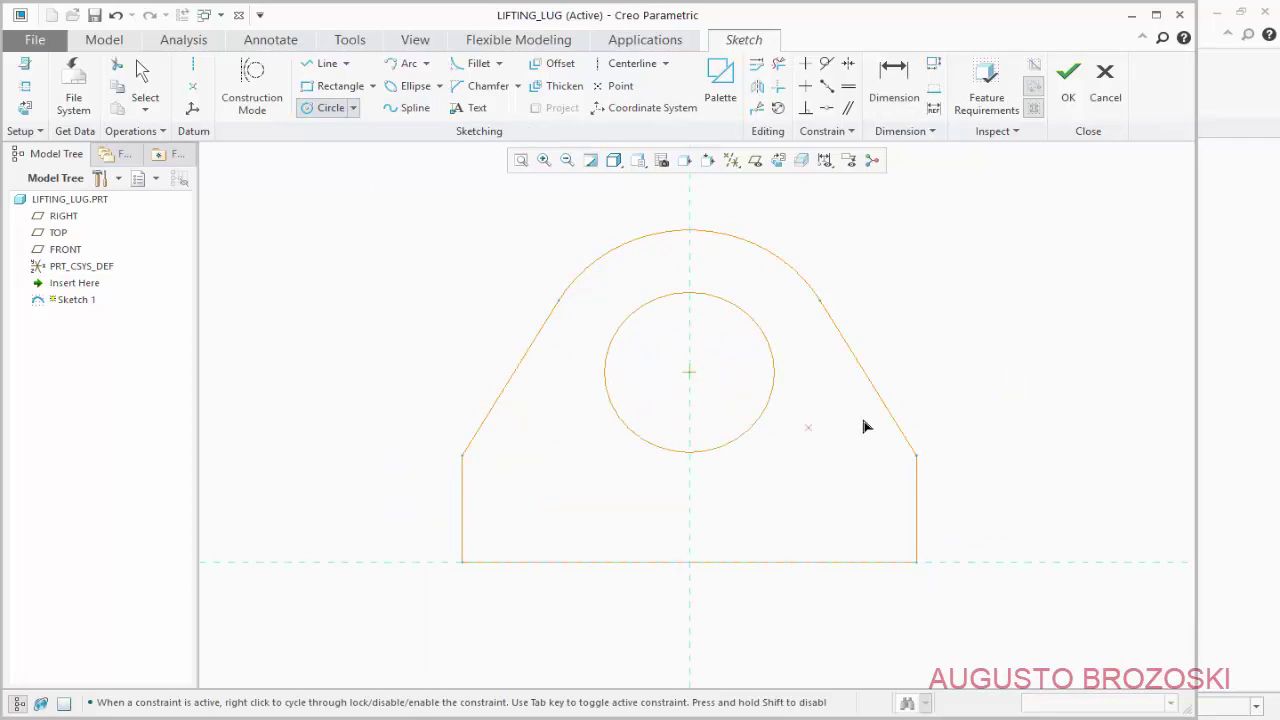
{"action": "middle_click", "coordinate": [897, 304]}
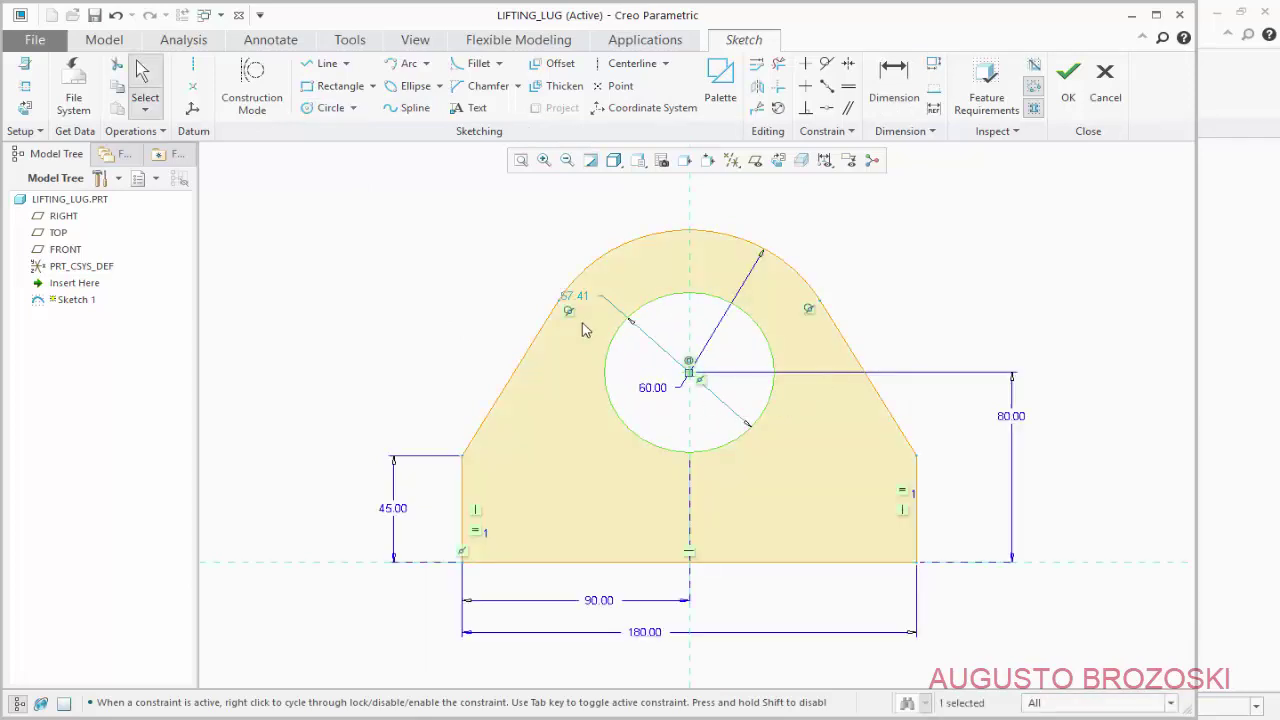
Set the hole circle's diameter to 60 mm, check the plate thickness in the PDF drawing, and finish the sketch
{"action": "left_click_drag", "start_coordinate": [614, 323], "coordinate": [663, 380]}
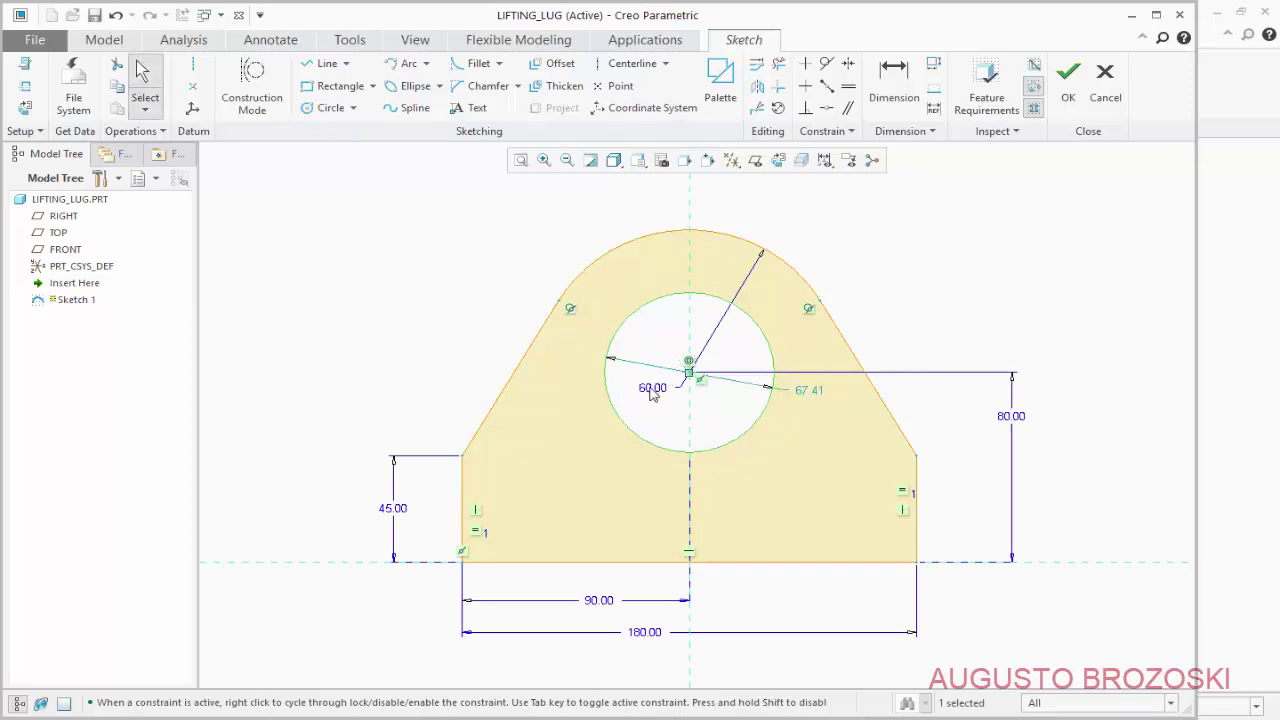
{"action": "double_click", "coordinate": [803, 390]}
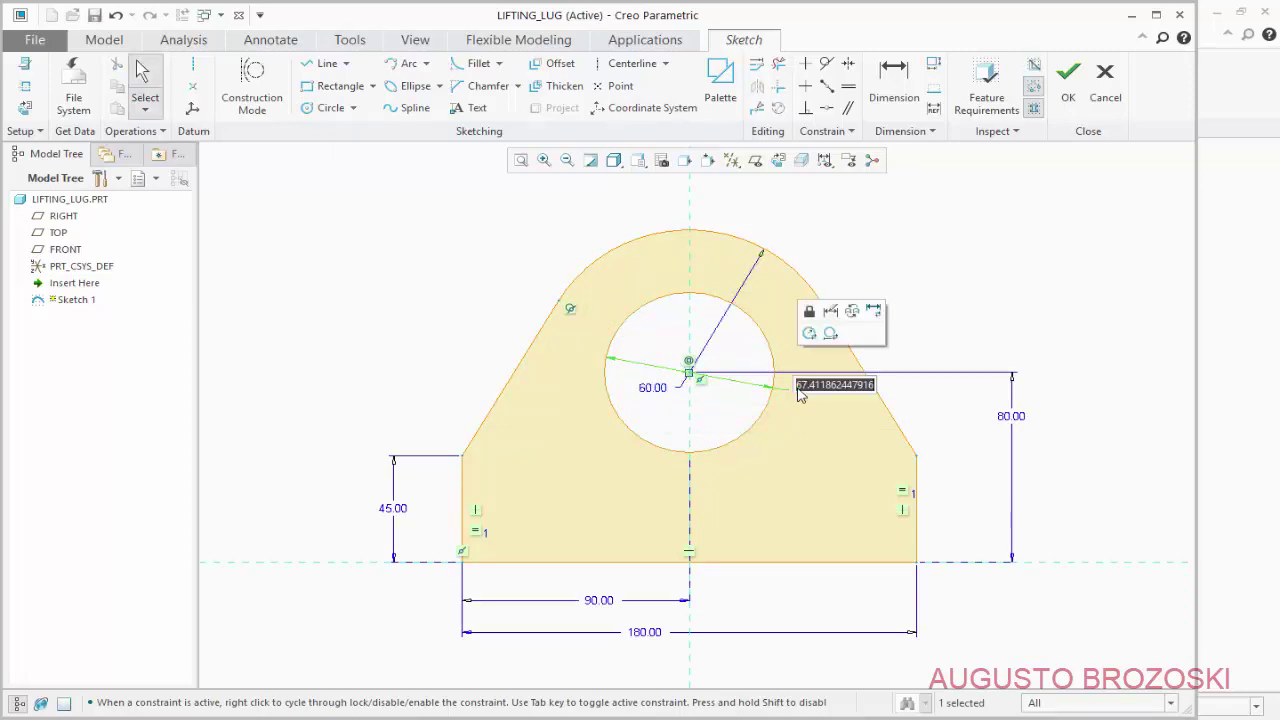
{"action": "type", "text": "60"}
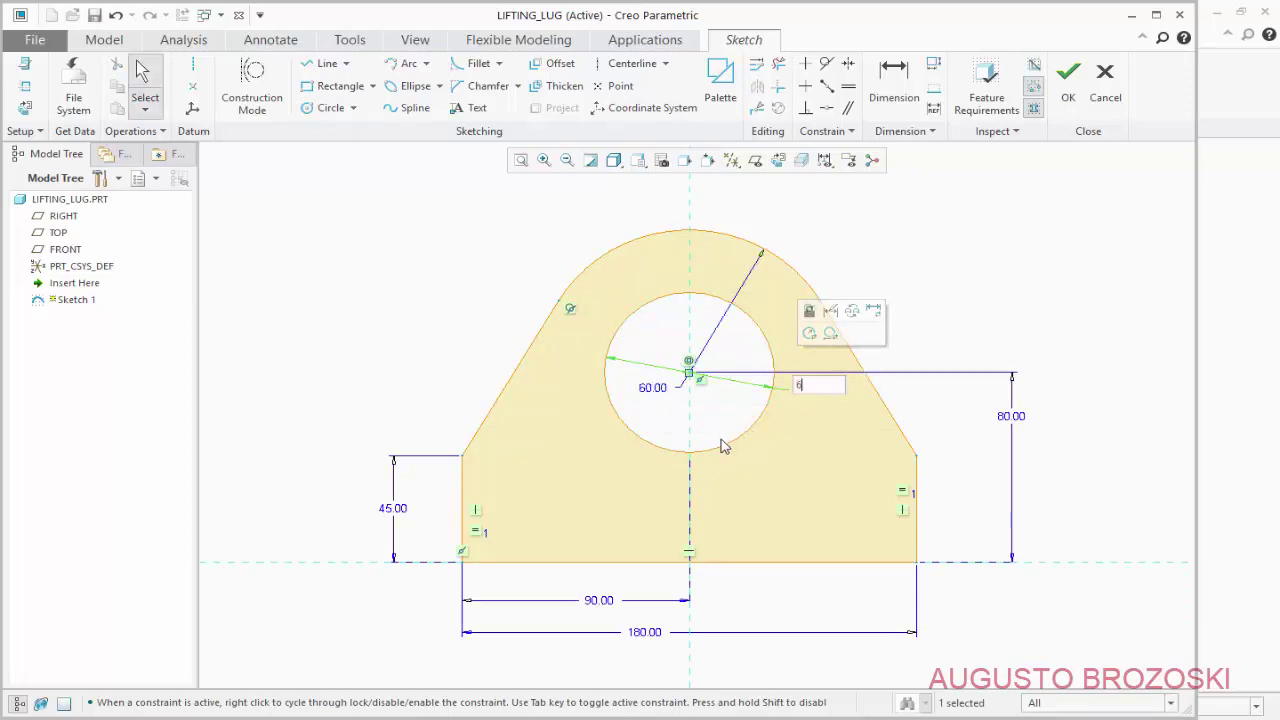
{"action": "key", "text": "Return"}
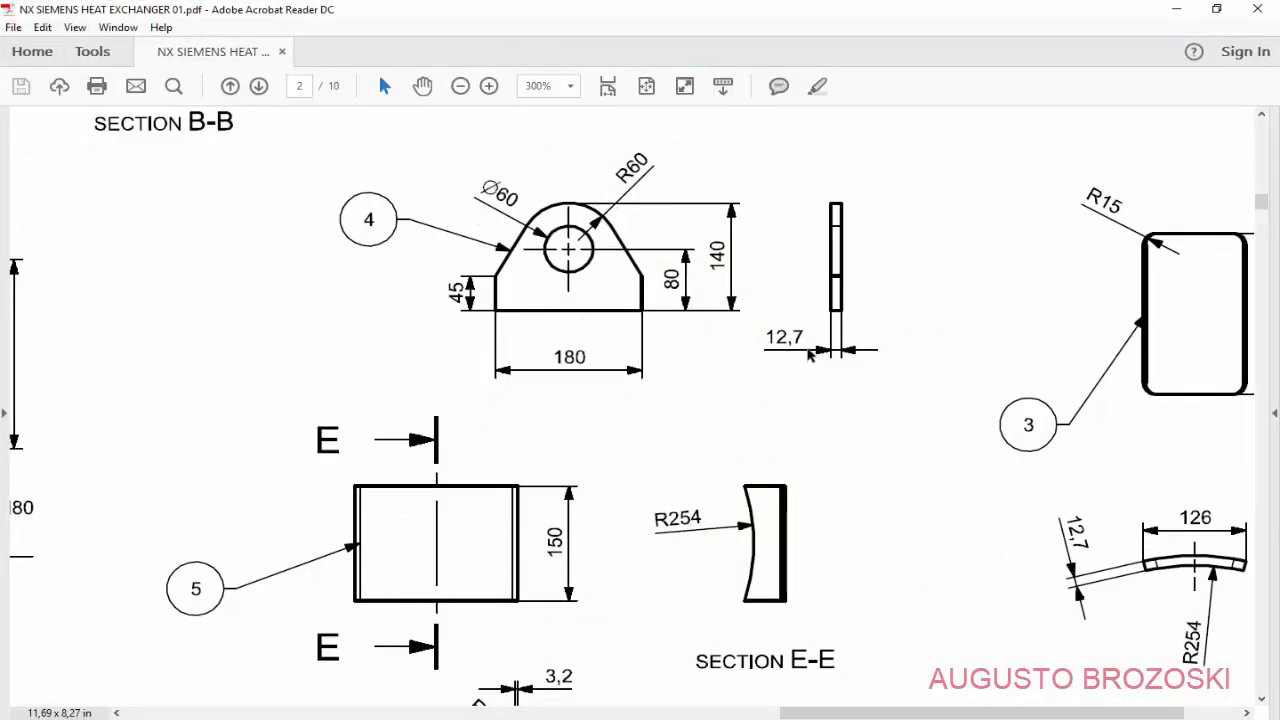
{"action": "left_click", "coordinate": [1176, 12]}
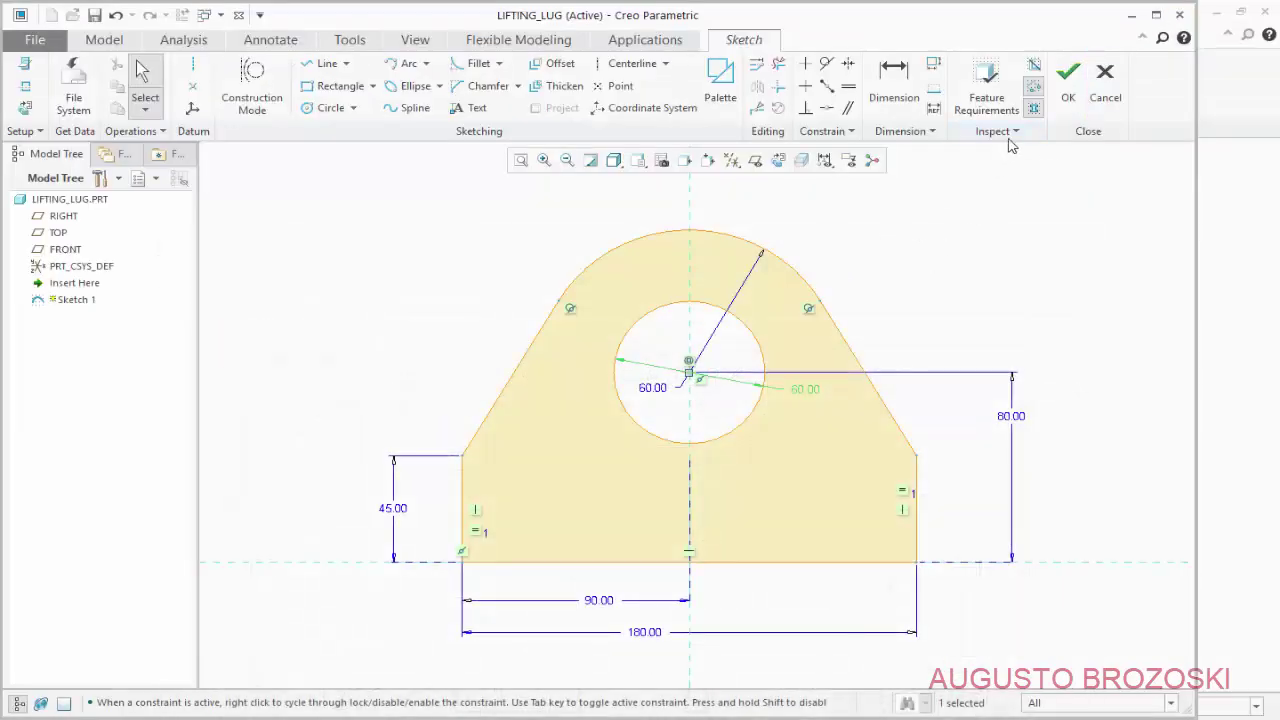
{"action": "left_click", "coordinate": [1067, 76]}
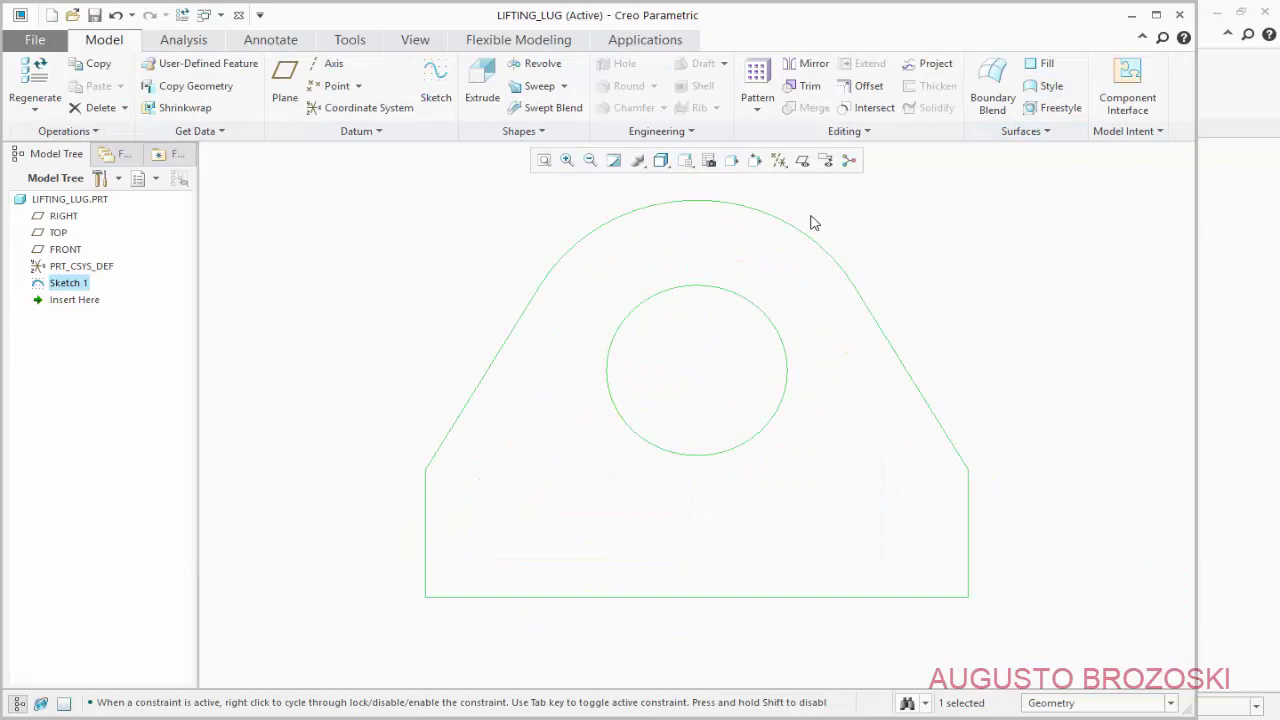
Extrude the lifting lug sketch symmetrically about its sketch plane to a total thickness of 12.7 mm
{"action": "left_click", "coordinate": [685, 160]}
{"action": "left_click", "coordinate": [700, 178]}
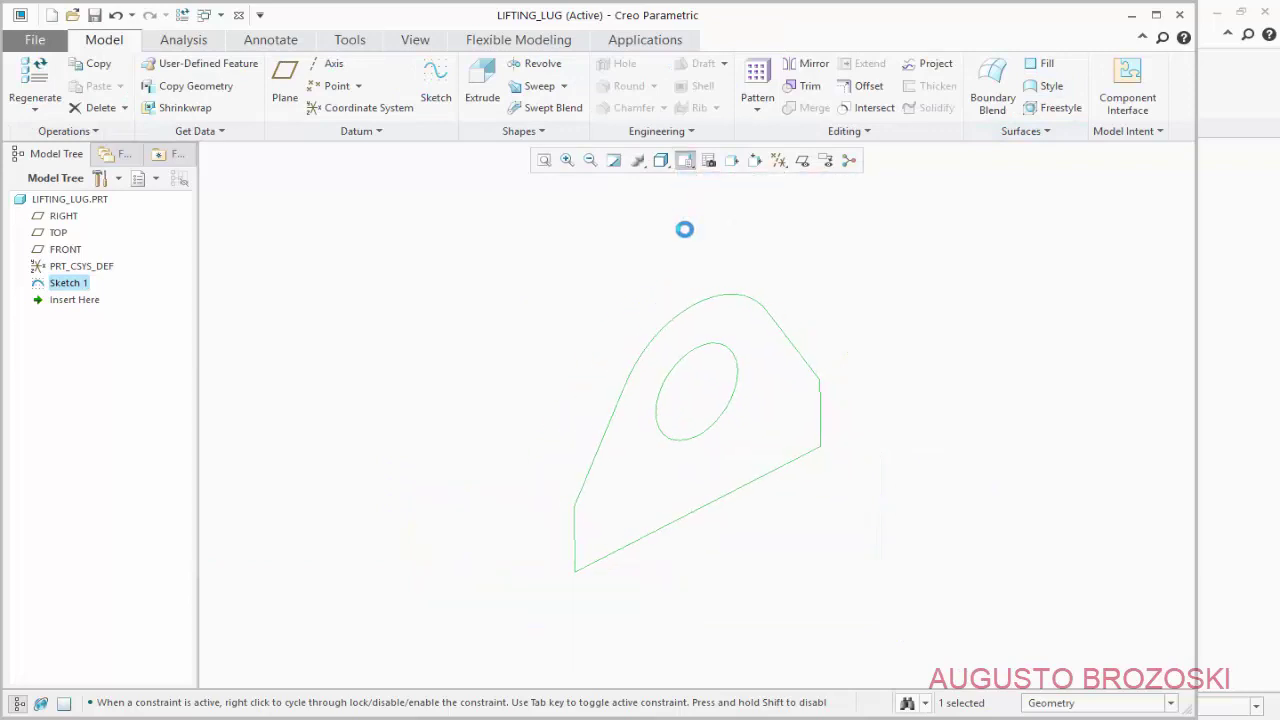
{"action": "left_click", "coordinate": [472, 82]}
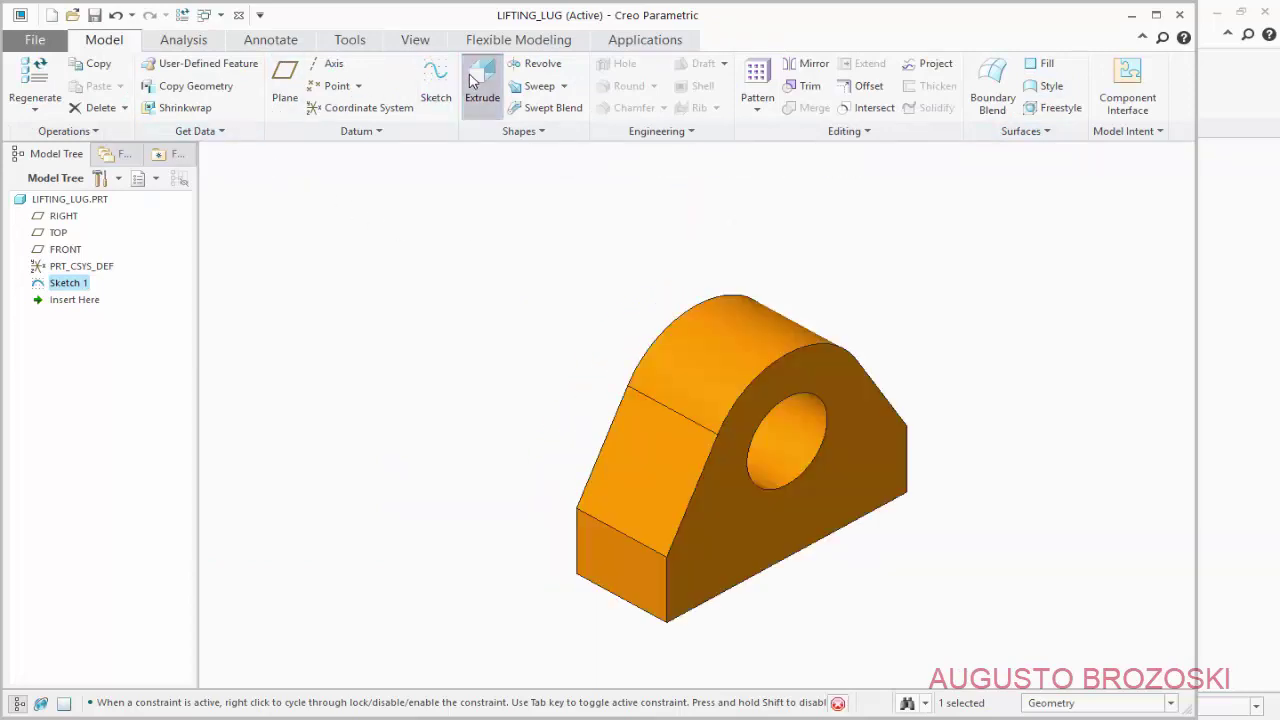
{"action": "left_click", "coordinate": [98, 88]}
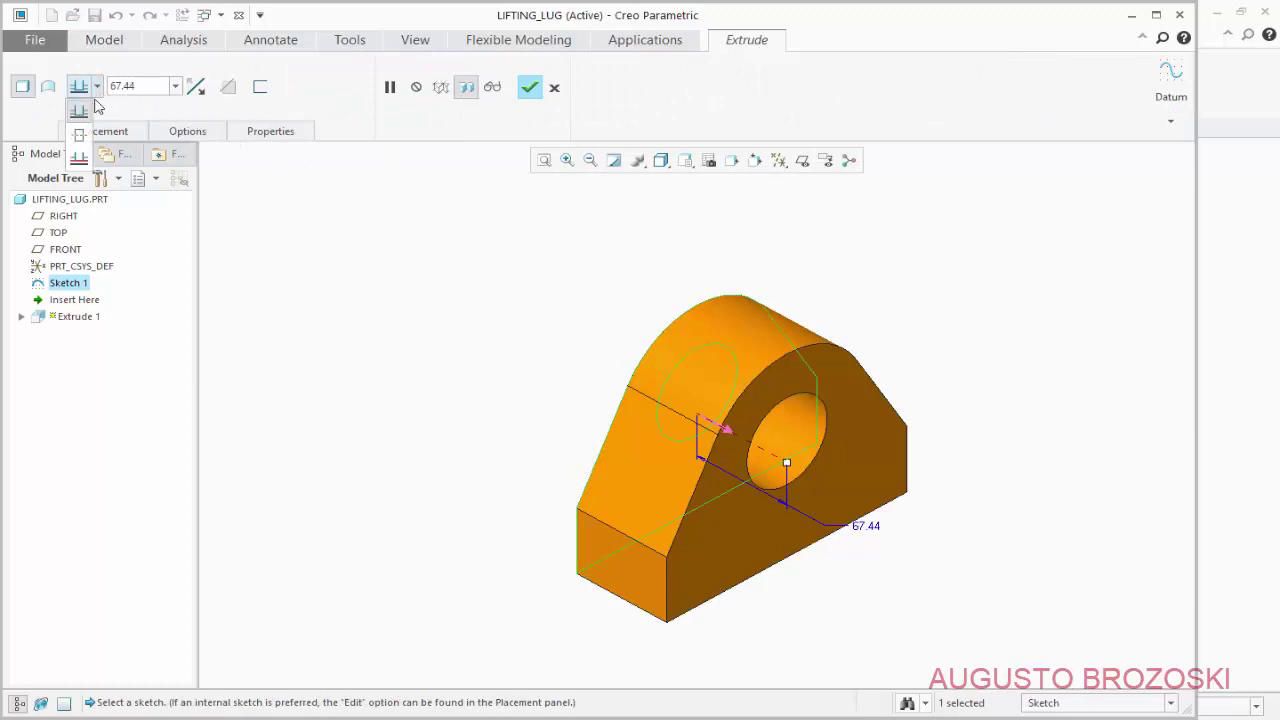
{"action": "left_click", "coordinate": [82, 137]}
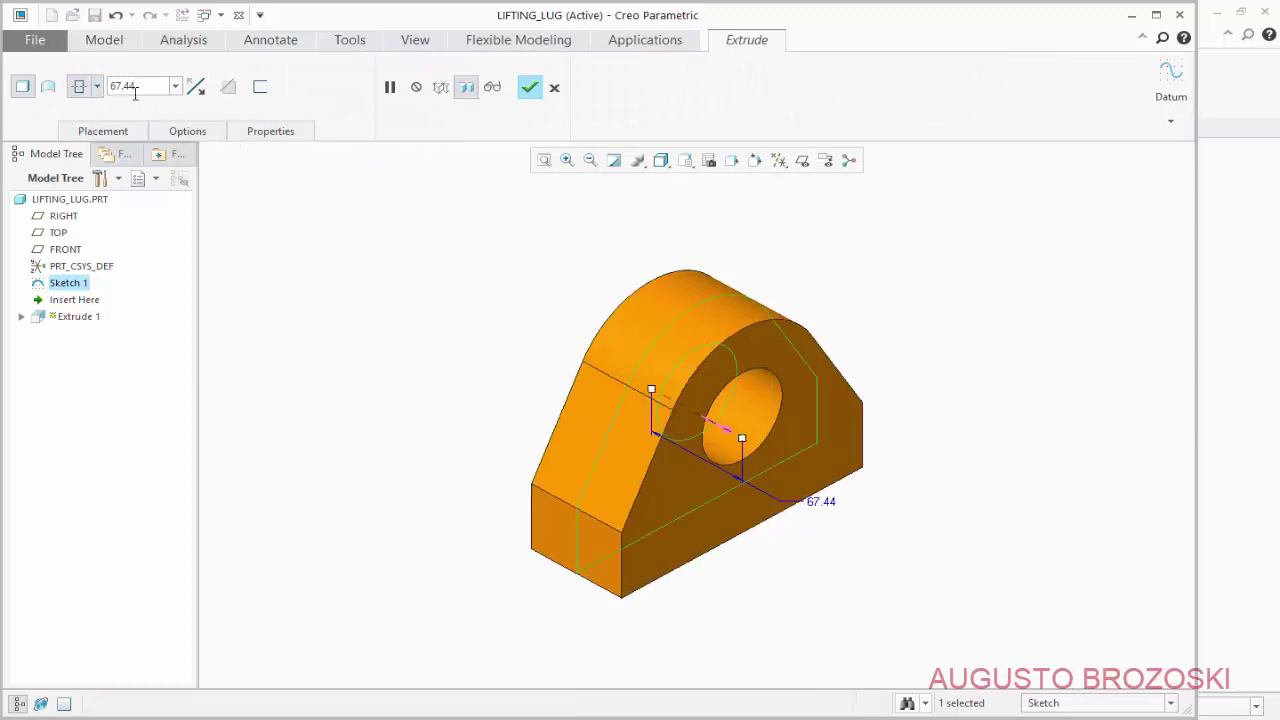
{"action": "double_click", "coordinate": [140, 88]}
{"action": "type", "text": "12.7"}
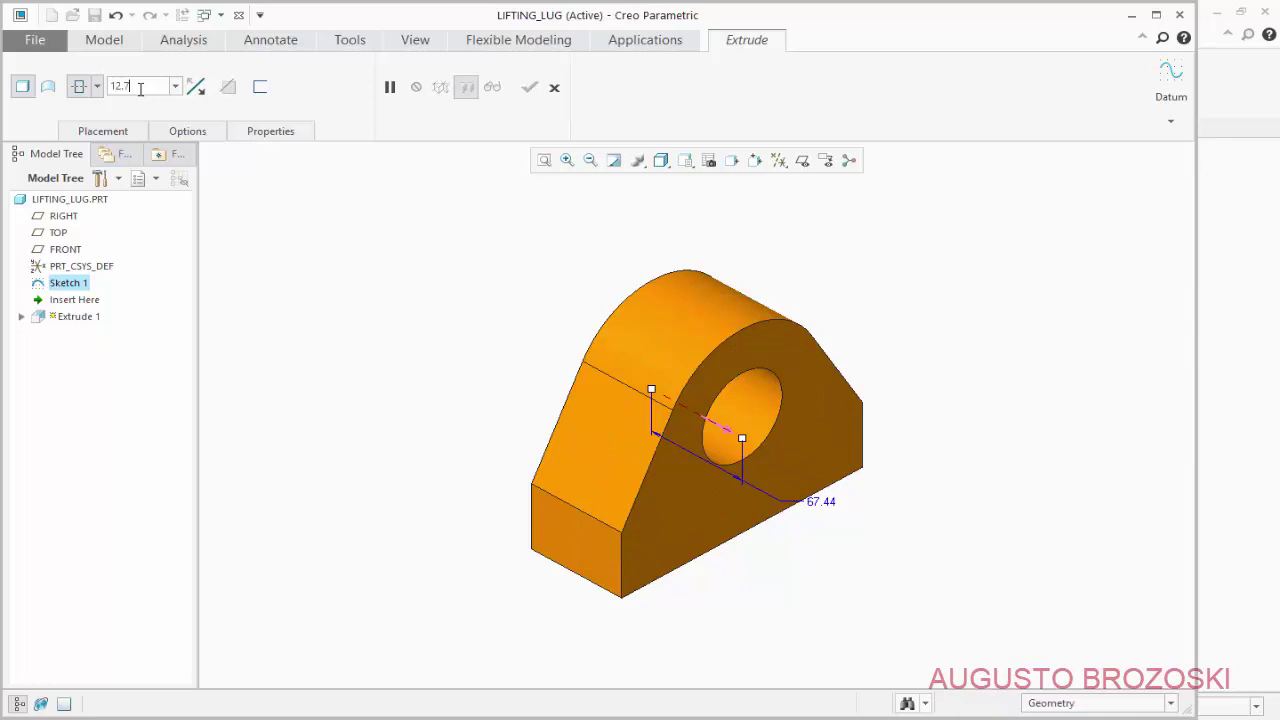
{"action": "key", "text": "Return"}
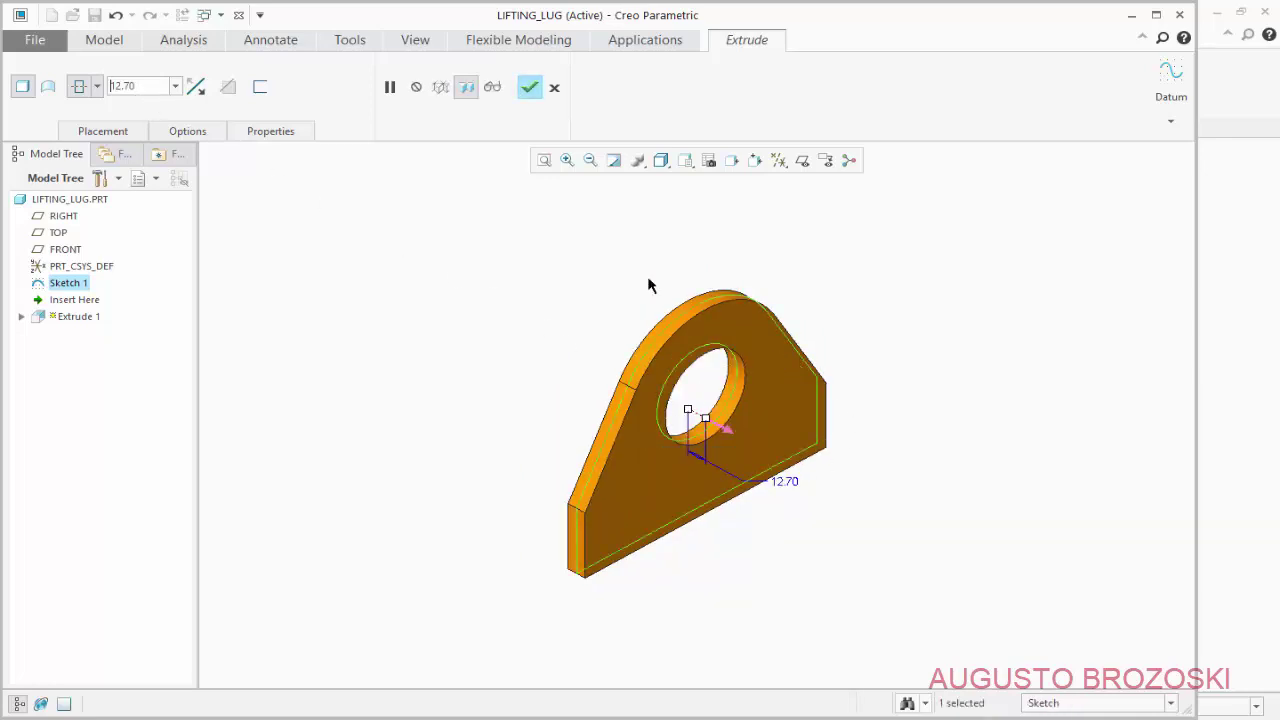
{"action": "left_click", "coordinate": [531, 89]}
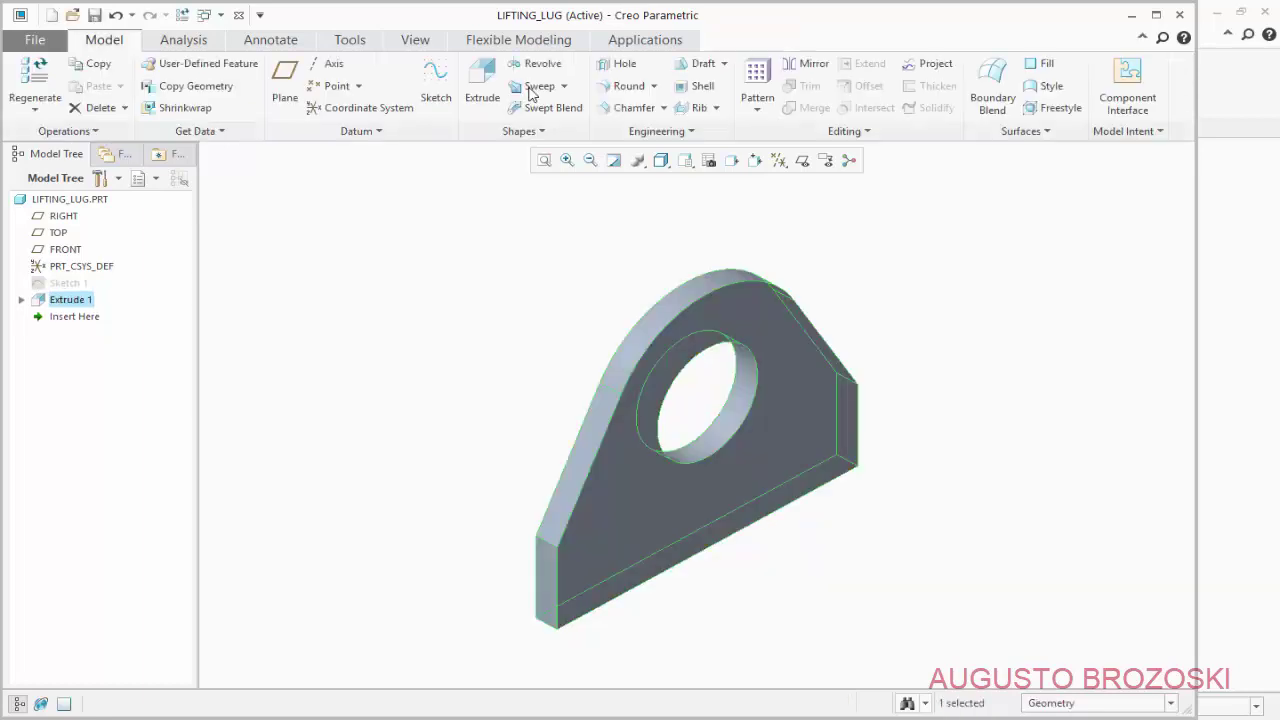
Save the finished part LIFTING_LUG.PRT in the CREO Heat Exchanger Video folder
{"action": "left_click", "coordinate": [684, 162]}
{"action": "left_click", "coordinate": [694, 198]}
{"action": "left_click", "coordinate": [94, 15]}
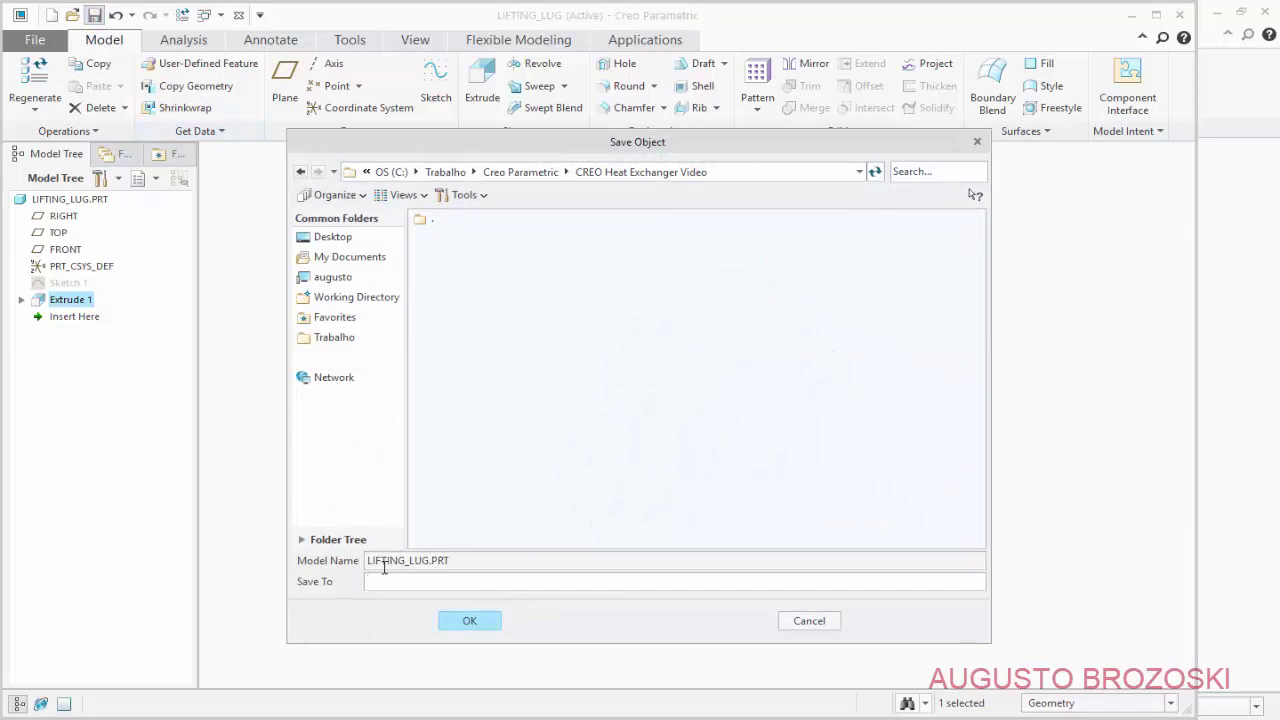
{"action": "left_click", "coordinate": [470, 621]}
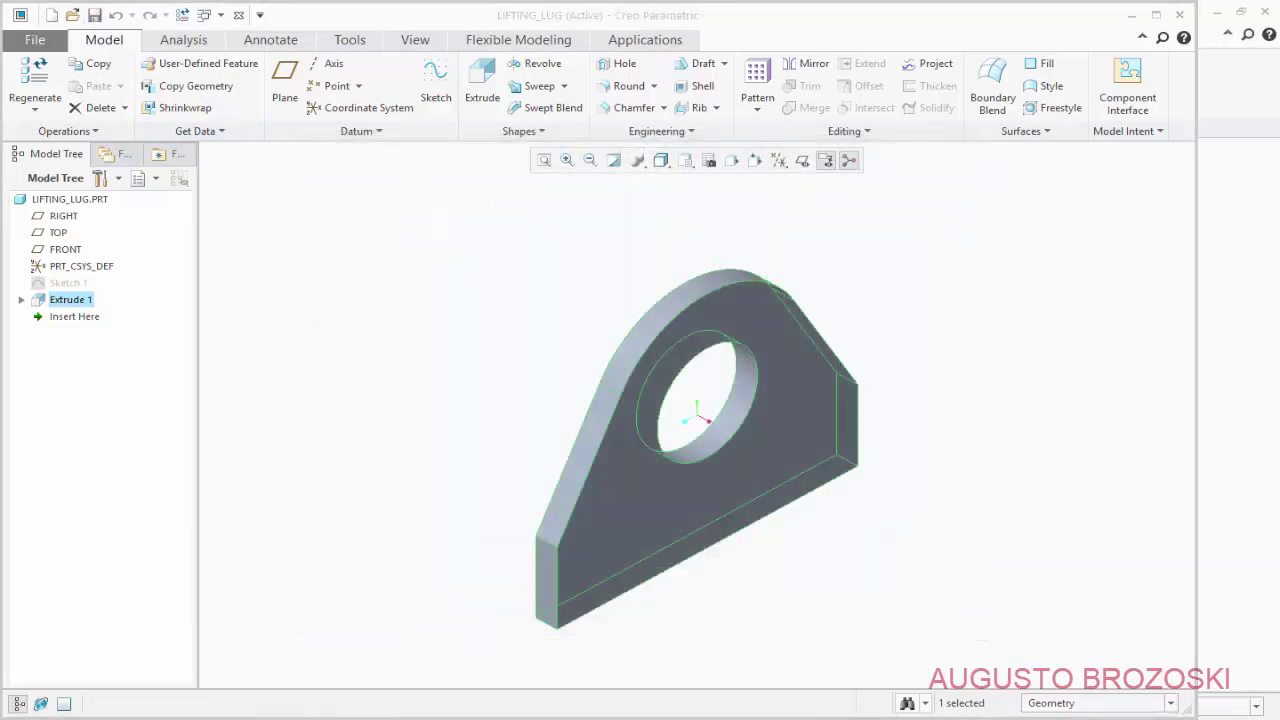
Check the lifting lug plate in the PDF drawing, and create a sheetmetal part named LIFTING_LUG_PLATE from the mmns_part_sheetmetal template
{"action": "key", "text": "alt+Tab"}
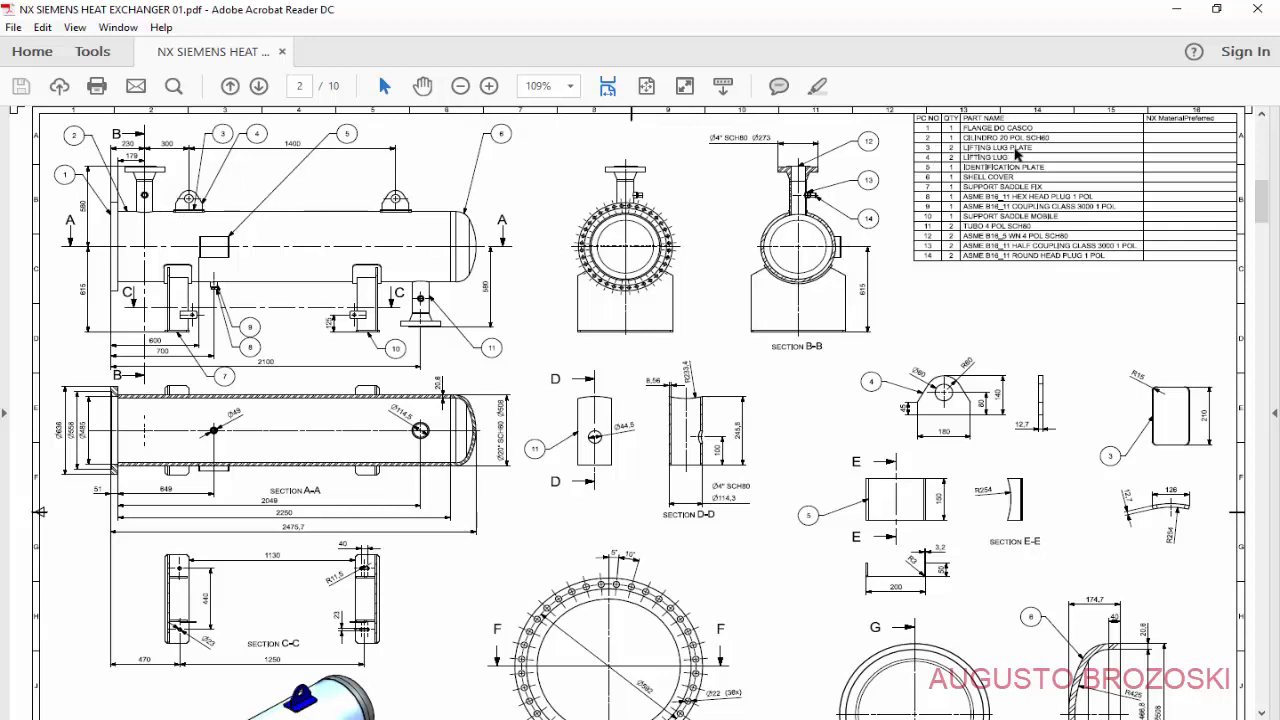
{"action": "scroll", "coordinate": [1012, 378], "scroll_direction": "down", "scroll_amount": 1}
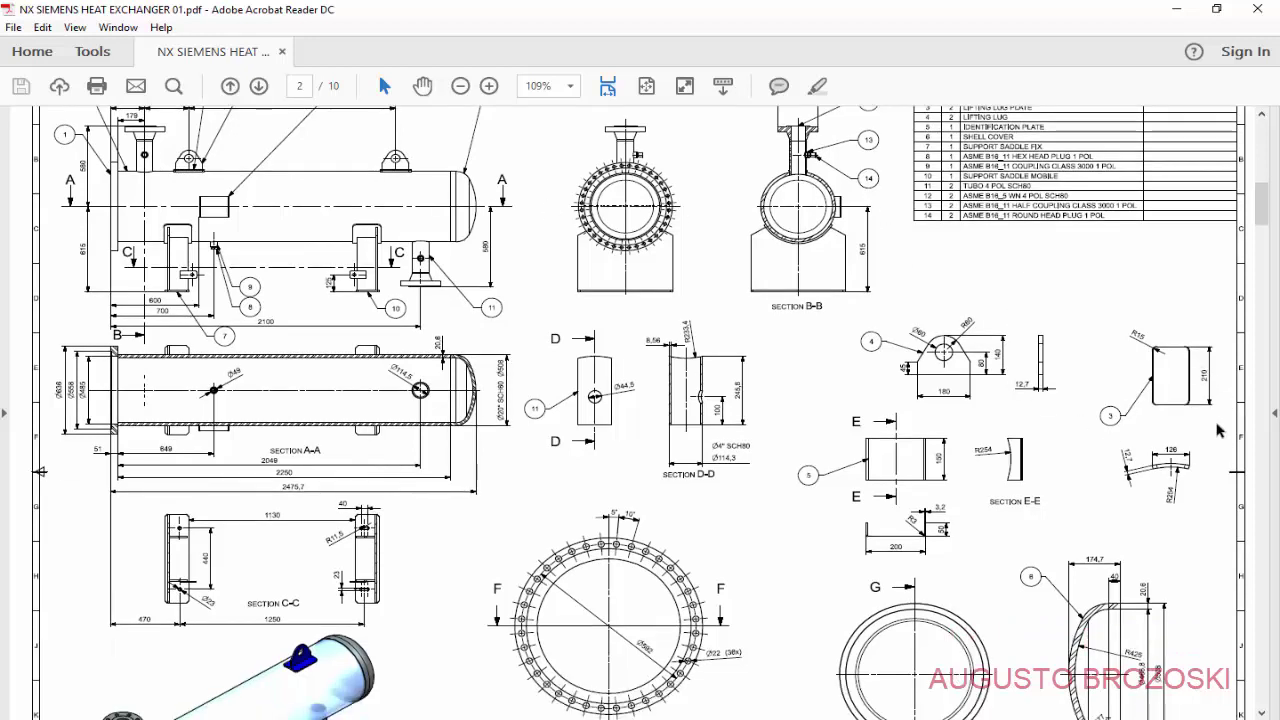
{"action": "left_click", "coordinate": [1174, 14]}
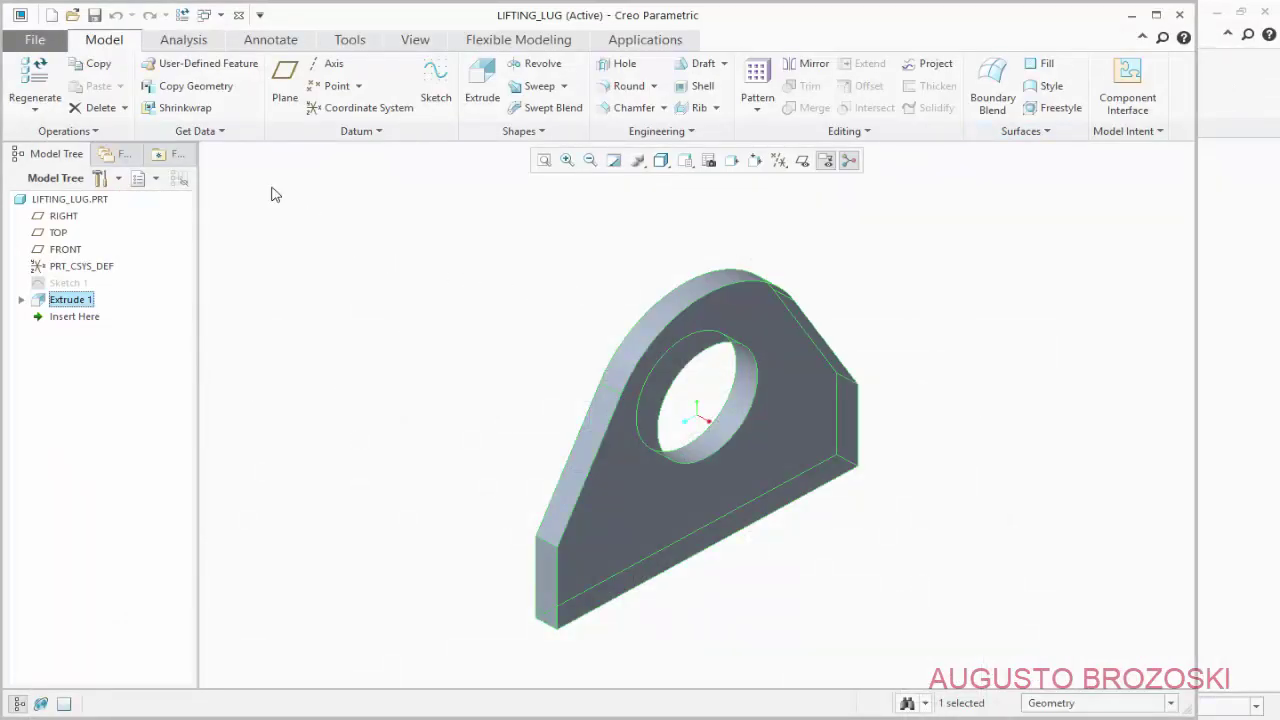
{"action": "left_click", "coordinate": [51, 14]}
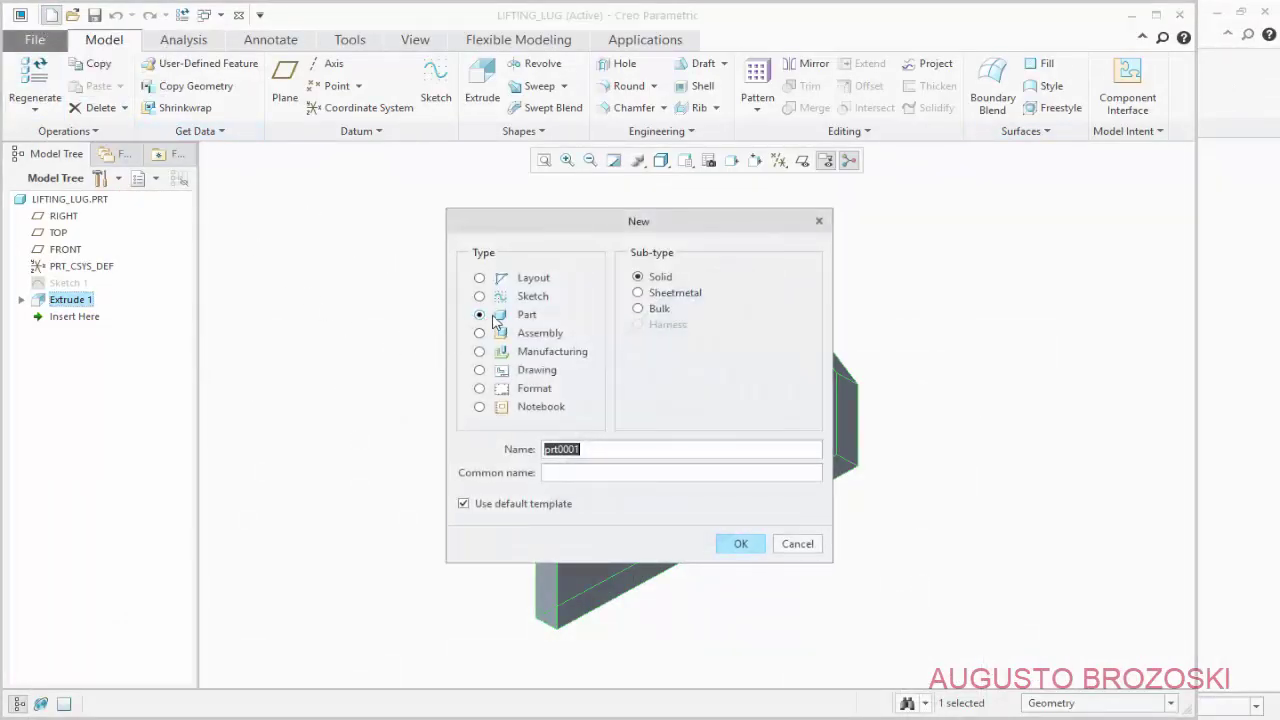
{"action": "left_click", "coordinate": [670, 297]}
{"action": "type", "text": "LIFTING_LUG_PLATE"}
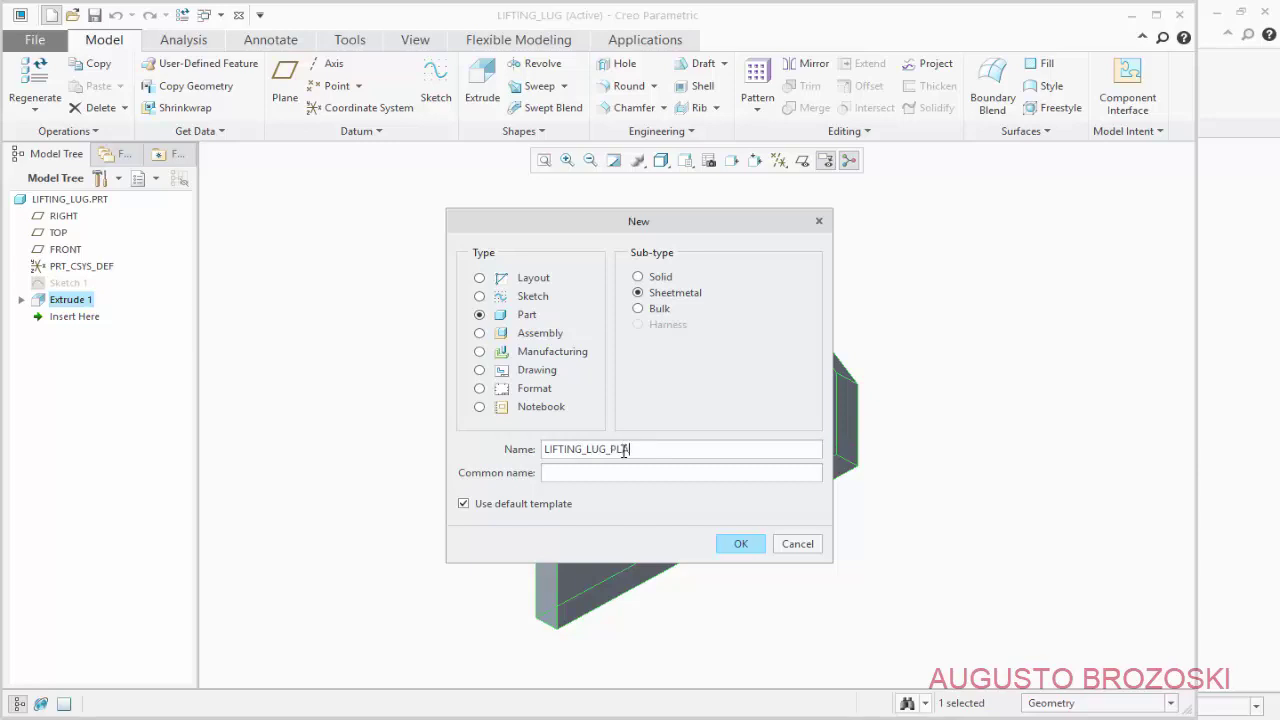
{"action": "left_click", "coordinate": [503, 506]}
{"action": "left_click", "coordinate": [742, 544]}
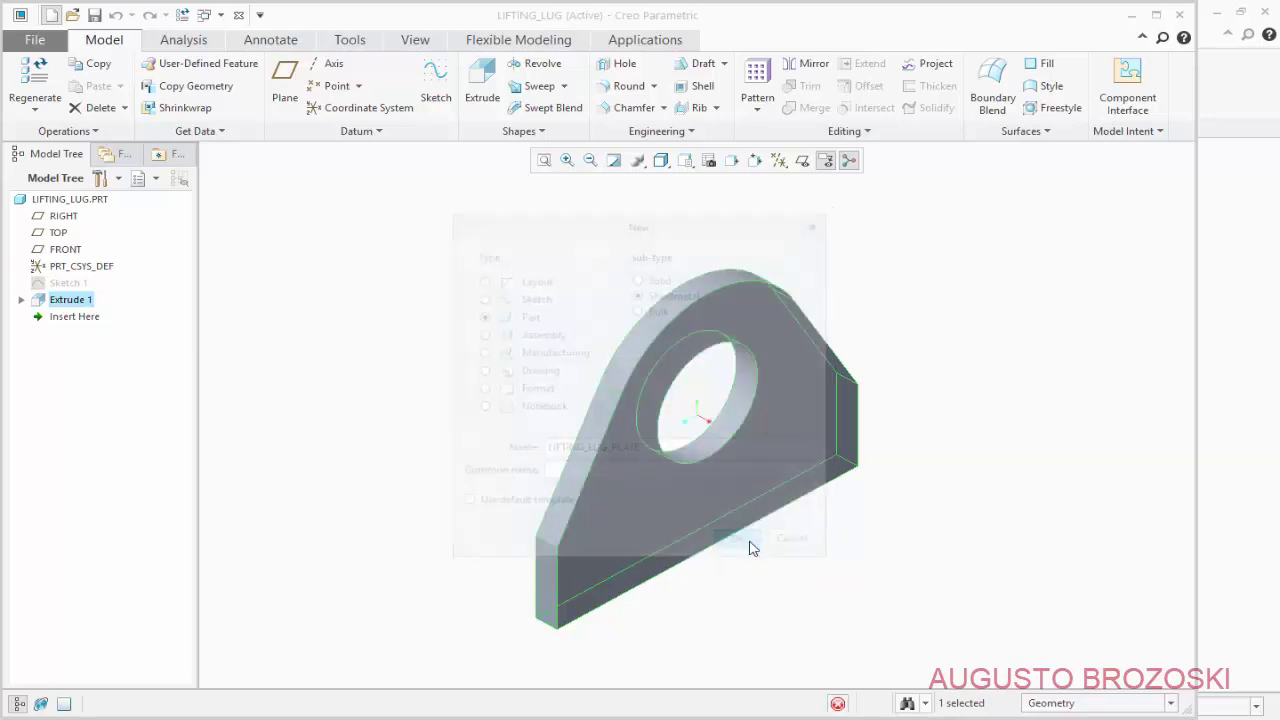
{"action": "left_click", "coordinate": [459, 286]}
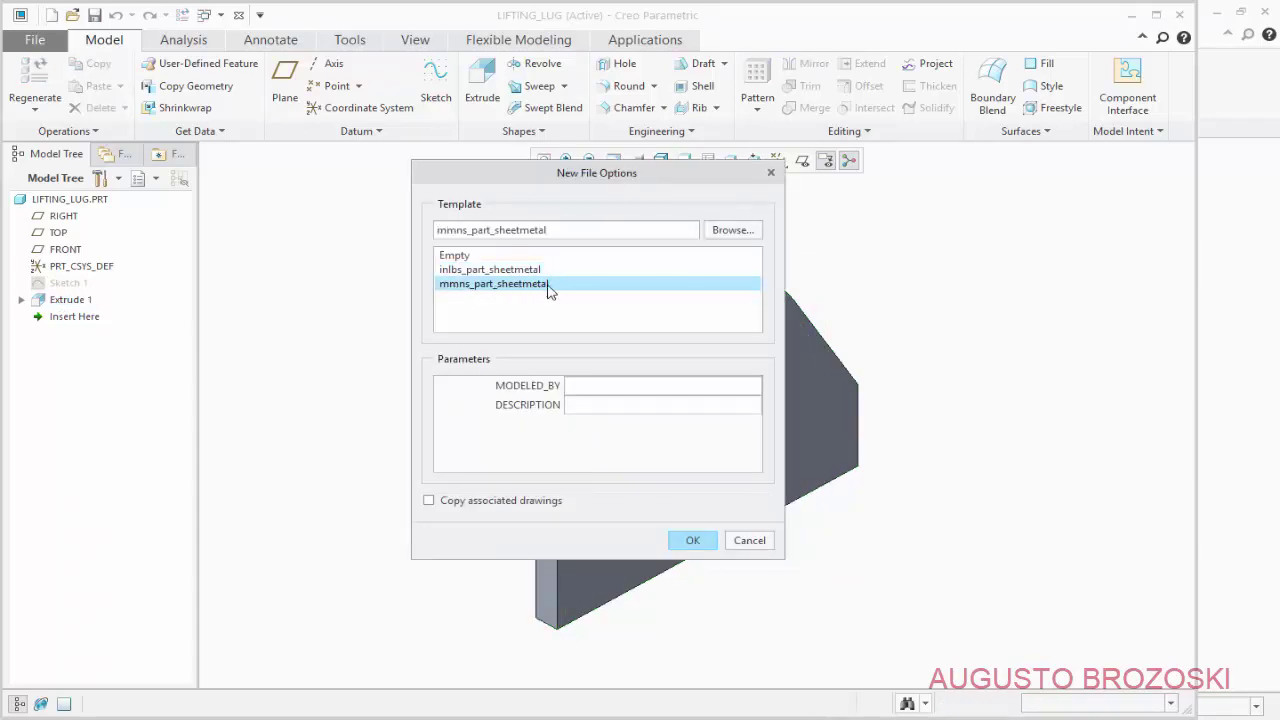
{"action": "left_click", "coordinate": [690, 541]}
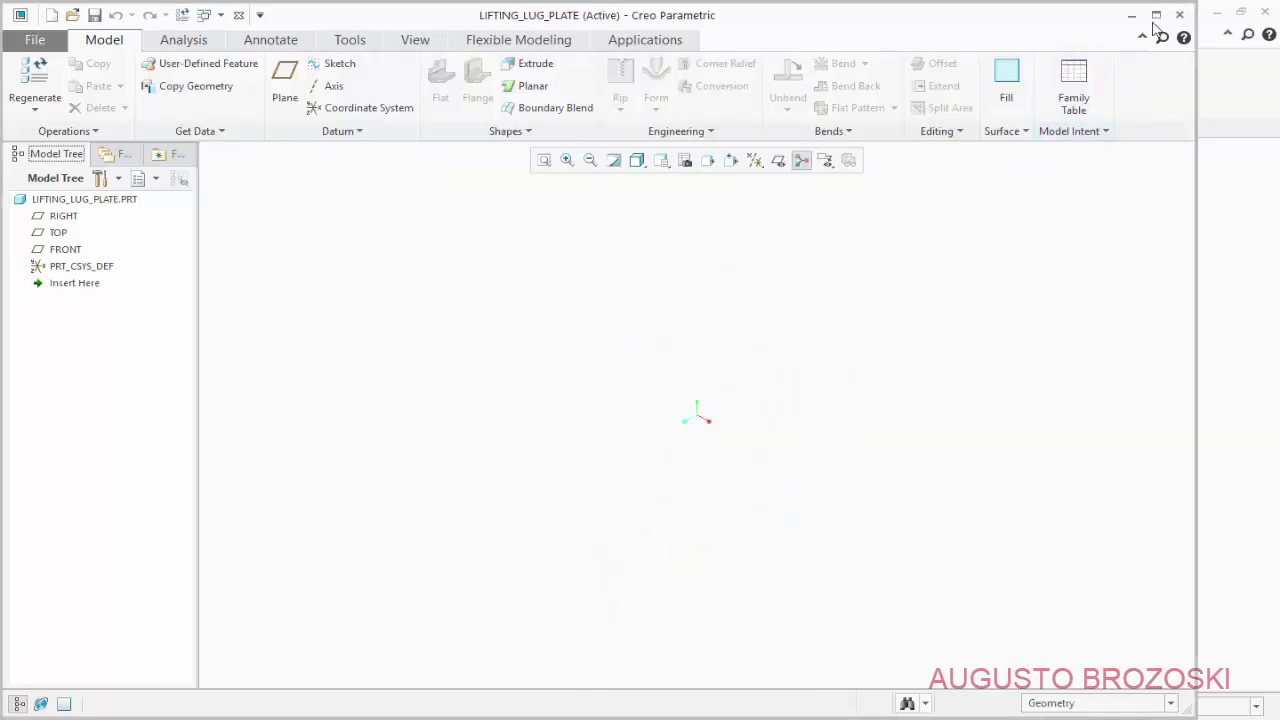
{"action": "left_click", "coordinate": [1156, 15]}
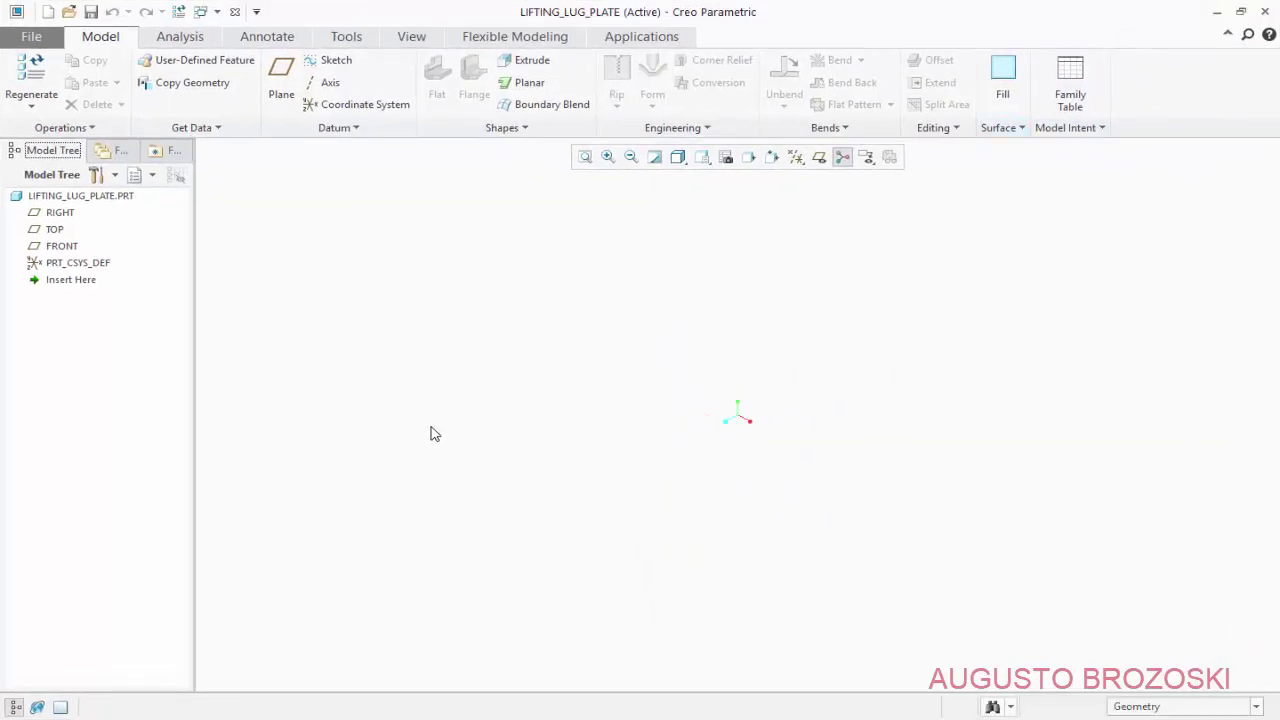
Start a sketch on the RIGHT datum plane, viewed square-on with the datum planes hidden
{"action": "left_click", "coordinate": [333, 61]}
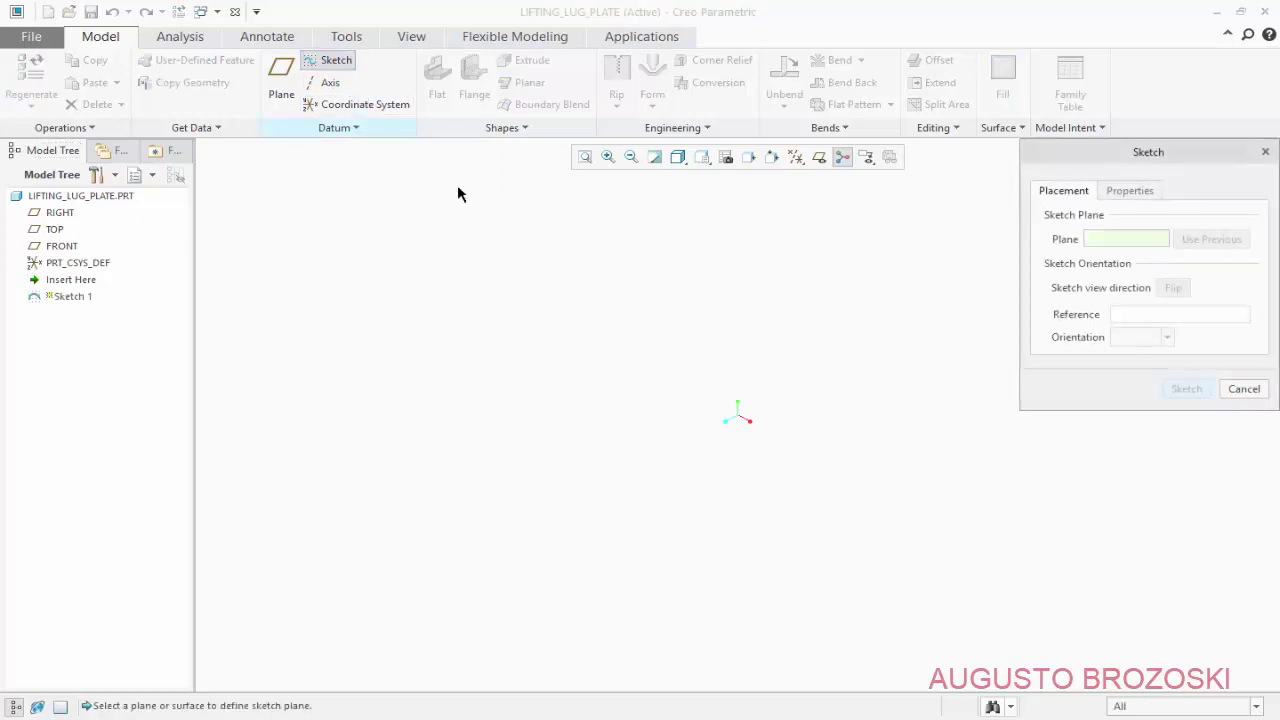
{"action": "left_click", "coordinate": [818, 157]}
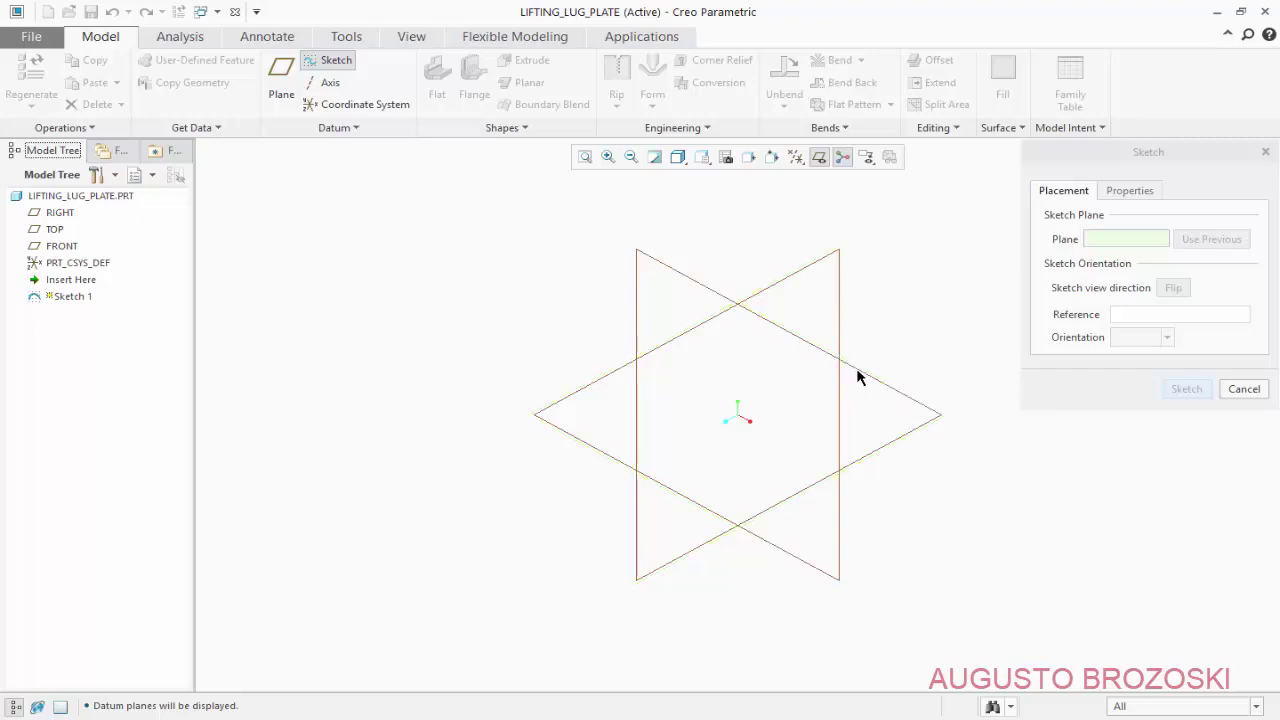
{"action": "left_click", "coordinate": [680, 277]}
{"action": "left_click", "coordinate": [1185, 388]}
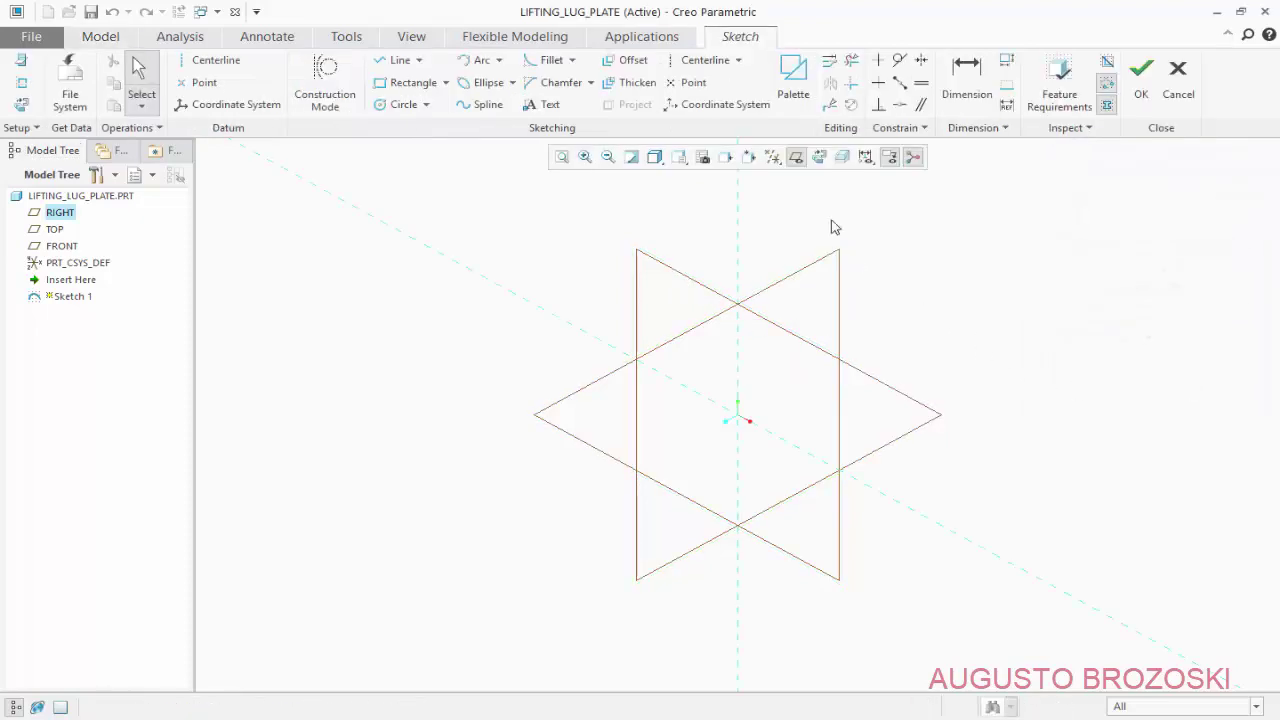
{"action": "left_click", "coordinate": [820, 160]}
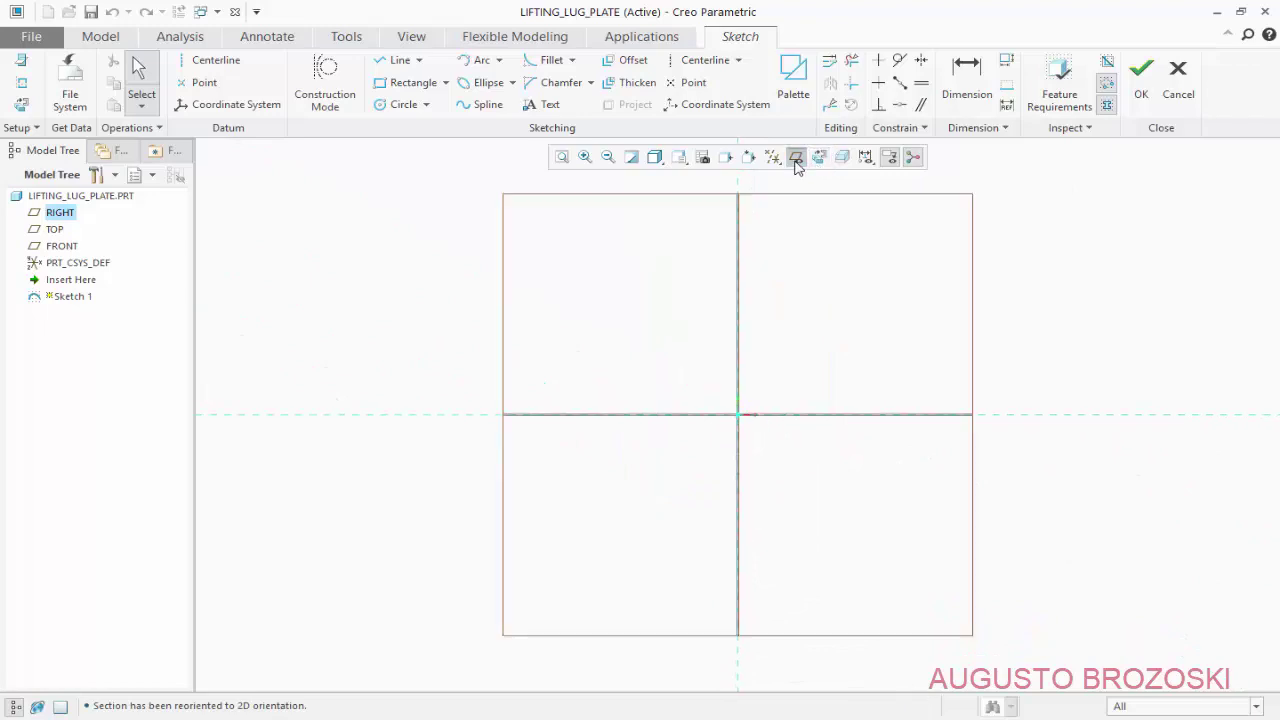
{"action": "left_click", "coordinate": [795, 159]}
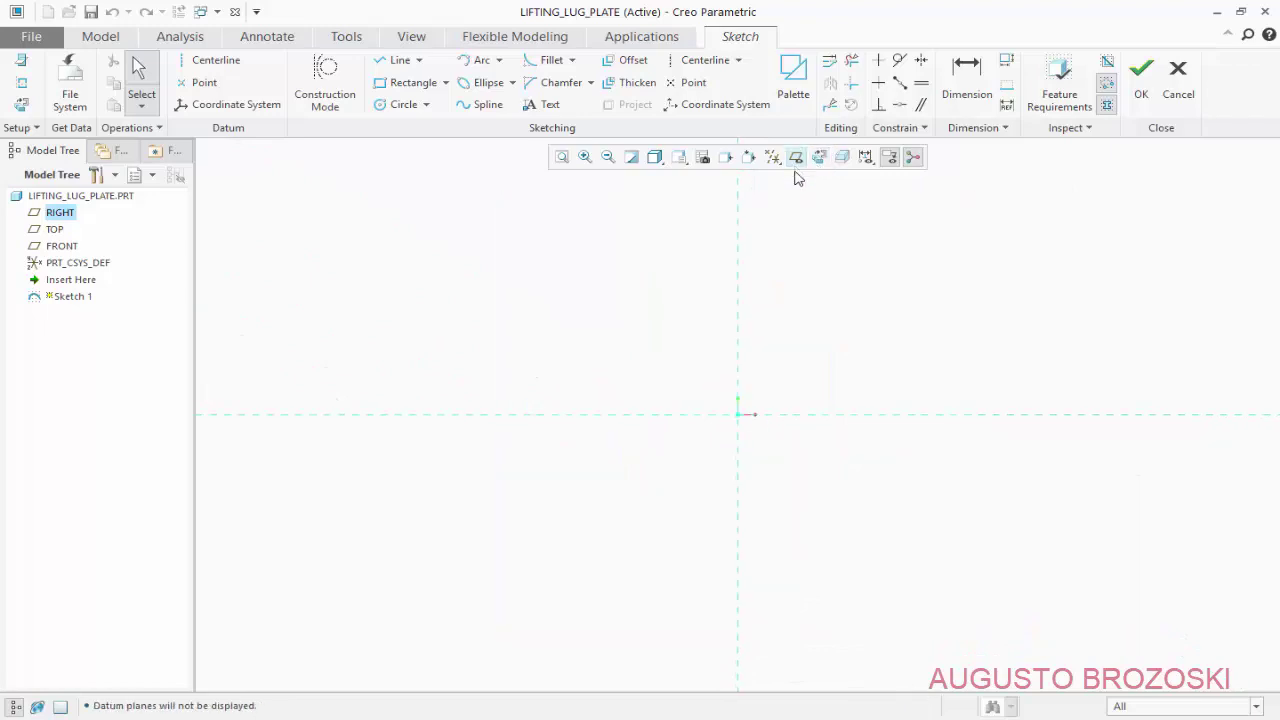
Sketch a circle about 473 mm in diameter centred on the origin
{"action": "left_click", "coordinate": [403, 105]}
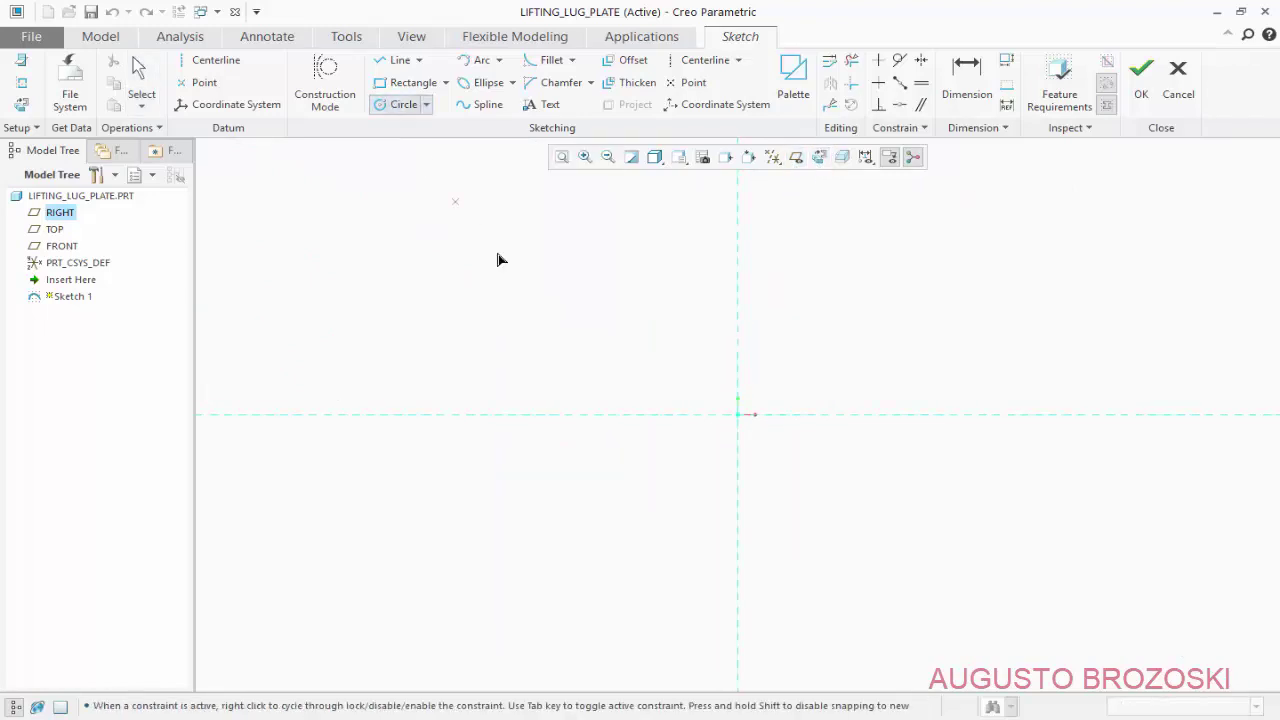
{"action": "left_click", "coordinate": [737, 414]}
{"action": "left_click", "coordinate": [795, 215]}
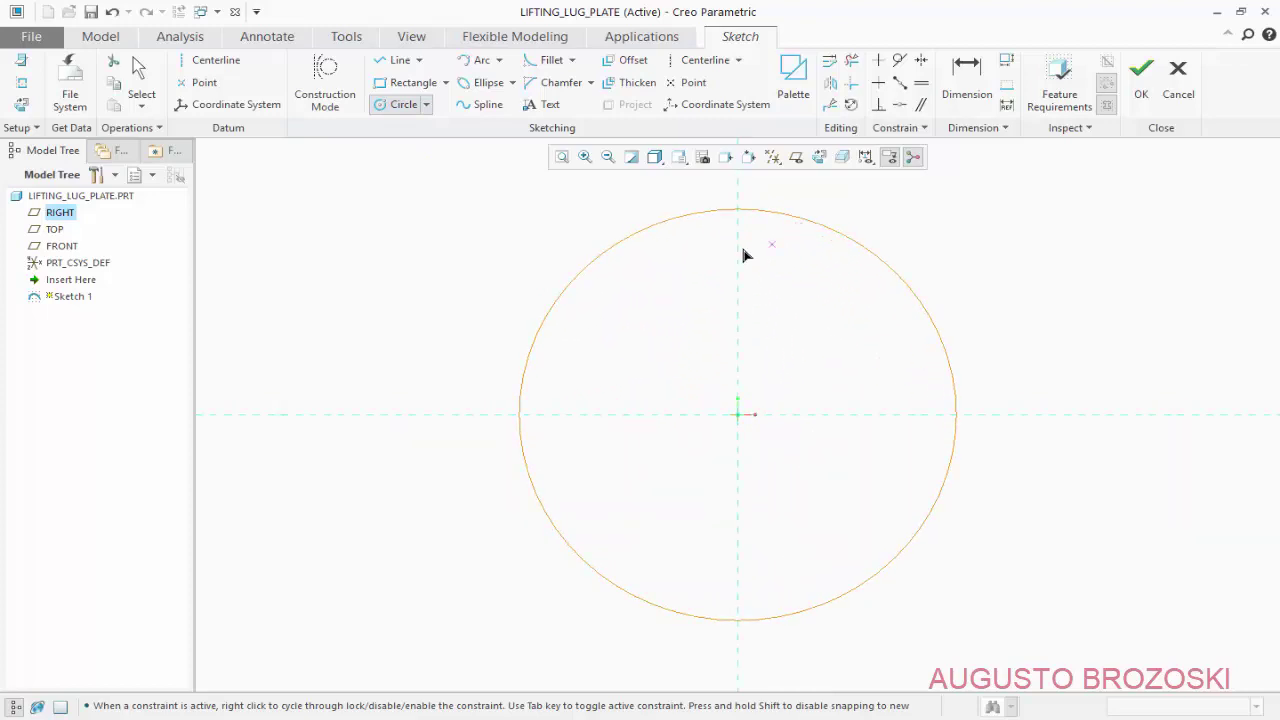
Draw three construction lines from the circle's centre to its upper edge: one vertical and two slanted about 23° and 25° either side
{"action": "left_click", "coordinate": [393, 60]}
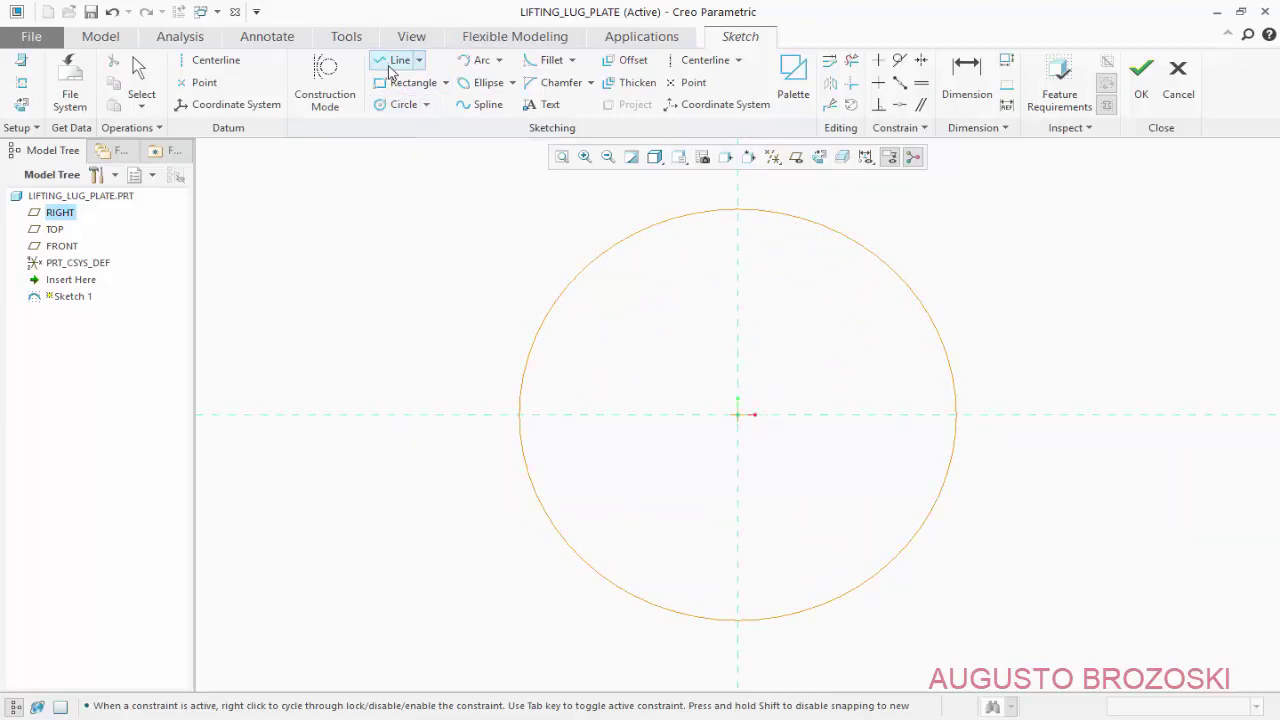
{"action": "left_click", "coordinate": [323, 100]}
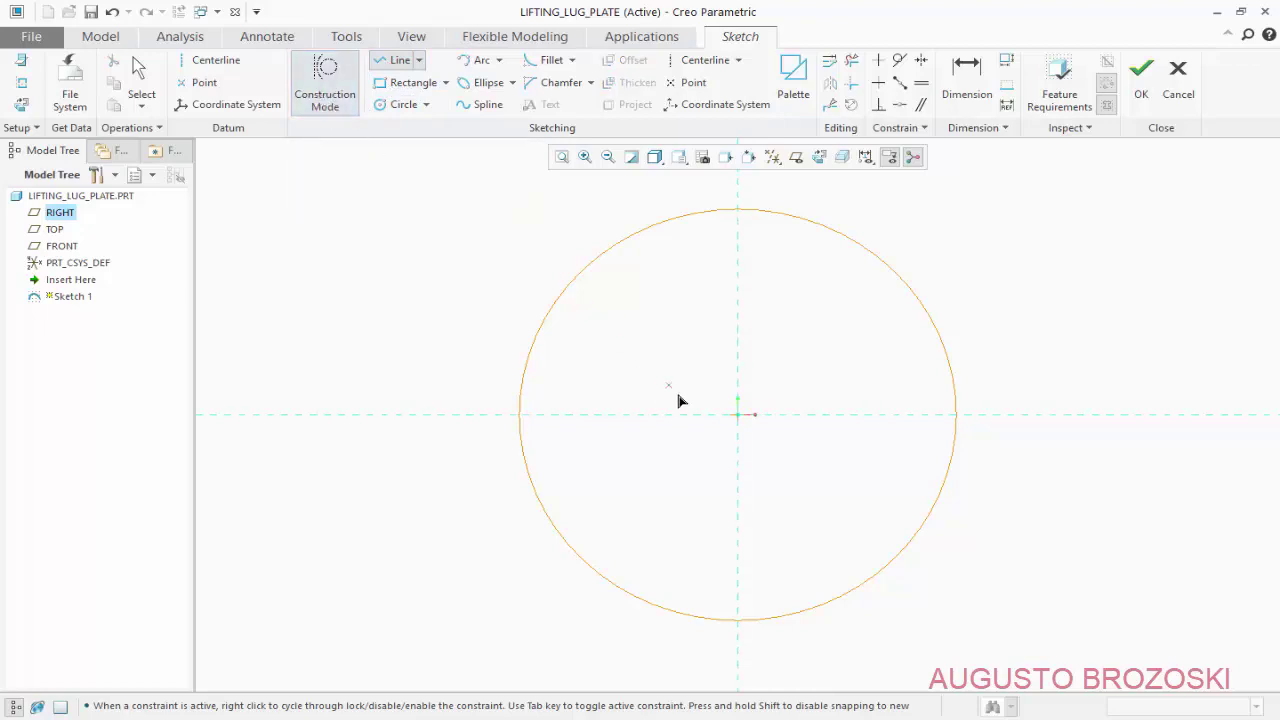
{"action": "left_click", "coordinate": [737, 212]}
{"action": "left_click", "coordinate": [802, 290]}
{"action": "left_click", "coordinate": [391, 61]}
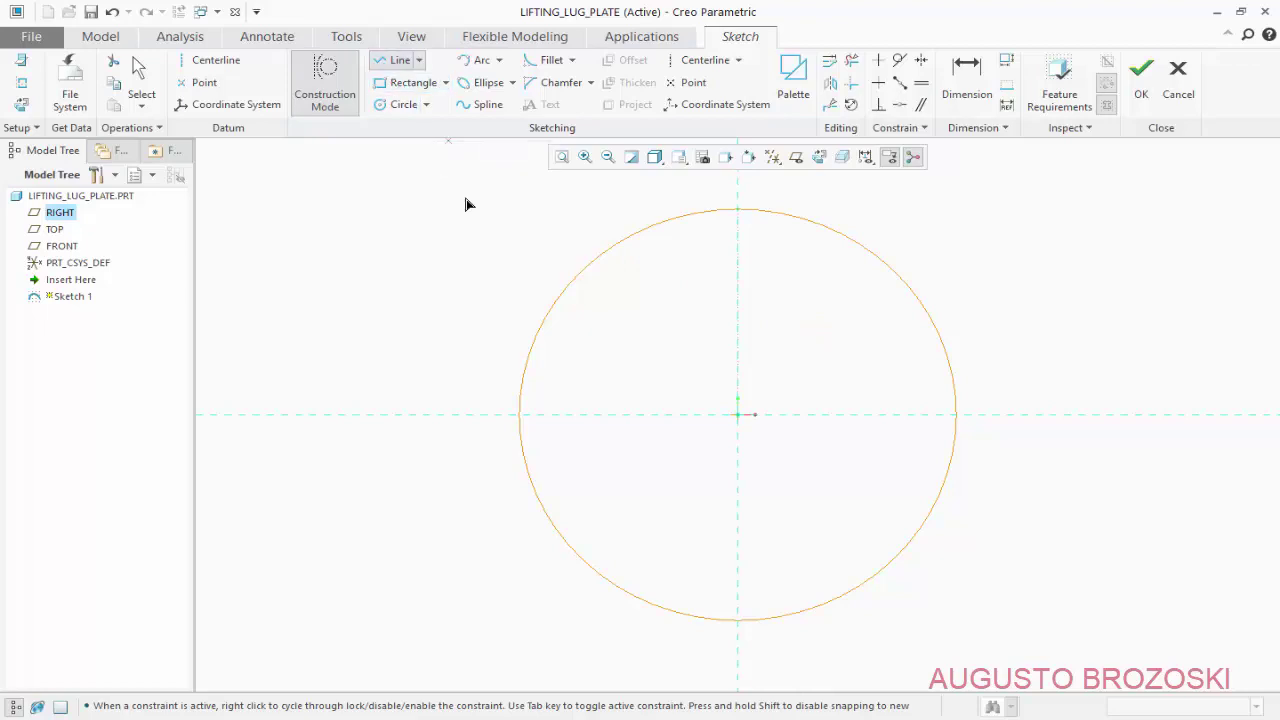
{"action": "left_click", "coordinate": [737, 414]}
{"action": "left_click", "coordinate": [831, 233]}
{"action": "middle_click", "coordinate": [843, 321]}
{"action": "left_click", "coordinate": [737, 423]}
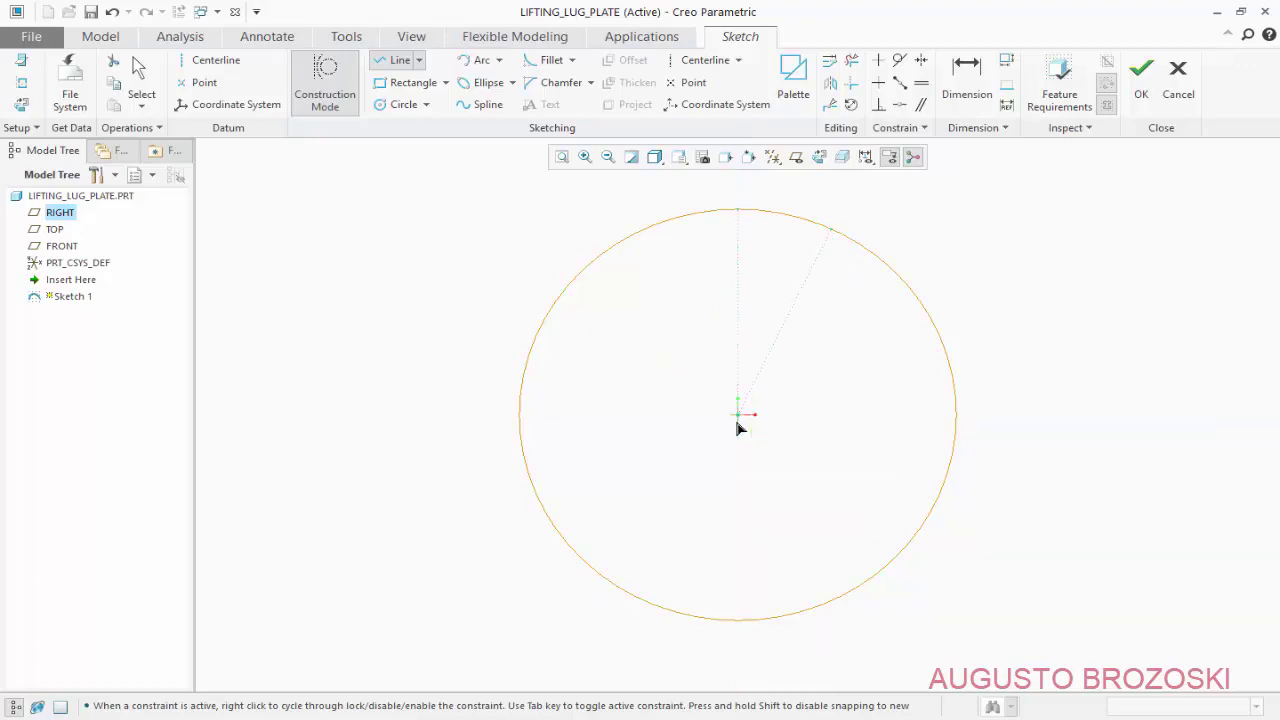
{"action": "left_click", "coordinate": [653, 228]}
{"action": "middle_click", "coordinate": [622, 330]}
Trim away the circle outside the two slanted construction lines, leaving only the upper arc between them
{"action": "left_click", "coordinate": [853, 63]}
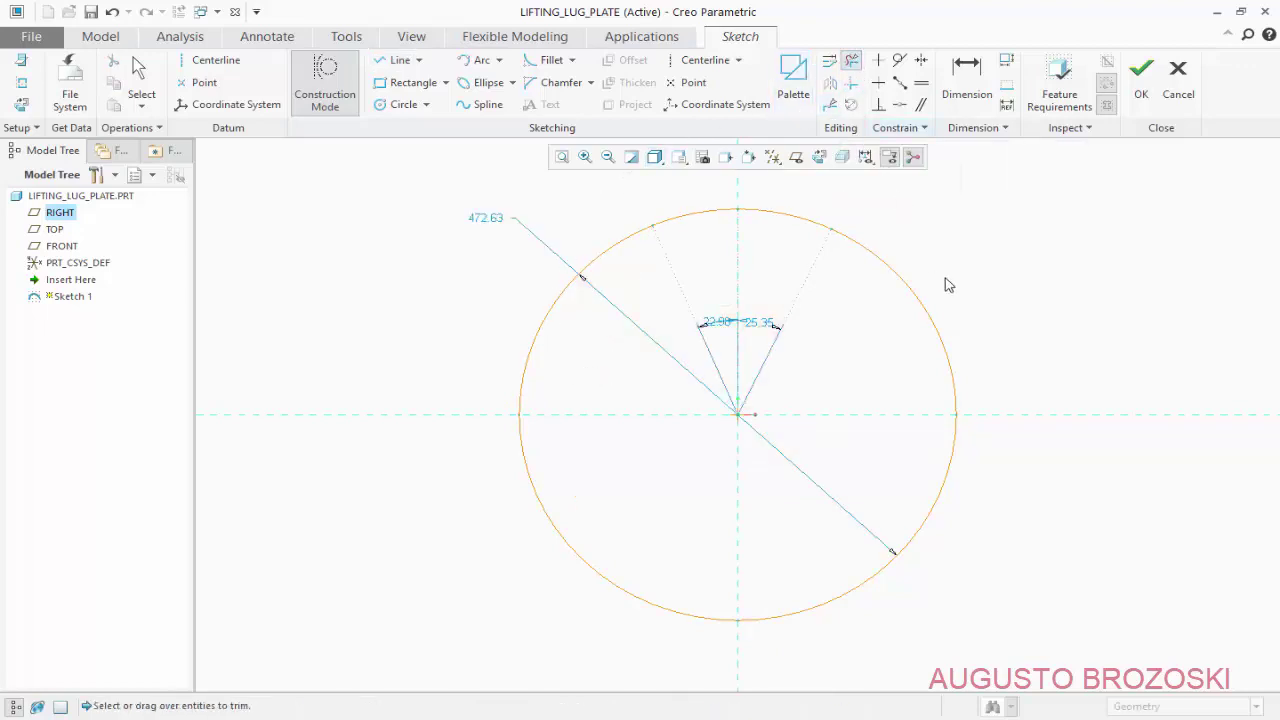
{"action": "left_click", "coordinate": [935, 370]}
{"action": "mouse_move", "coordinate": [994, 480]}
{"action": "left_mouse_down"}
{"action": "mouse_move", "coordinate": [920, 506]}
{"action": "mouse_move", "coordinate": [643, 505]}
{"action": "mouse_move", "coordinate": [528, 526]}
{"action": "left_mouse_up"}
{"action": "left_click_drag", "start_coordinate": [578, 348], "coordinate": [494, 356]}
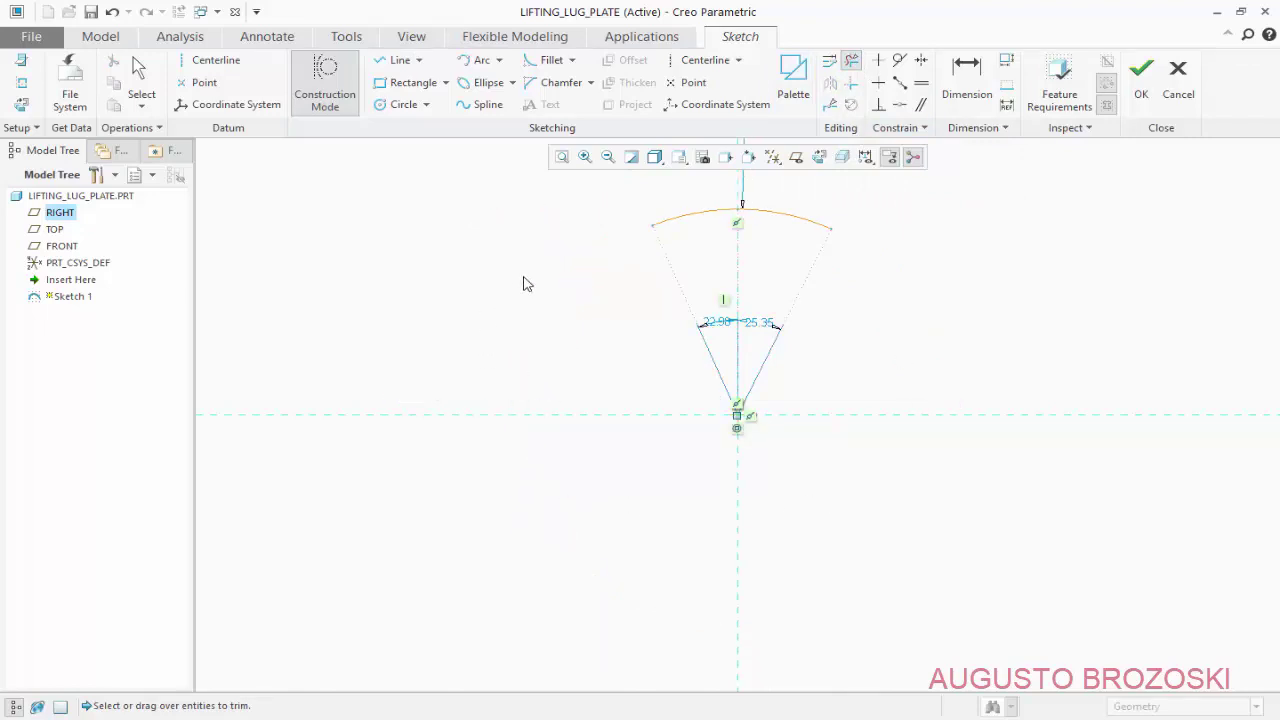
{"action": "middle_click", "coordinate": [625, 302]}
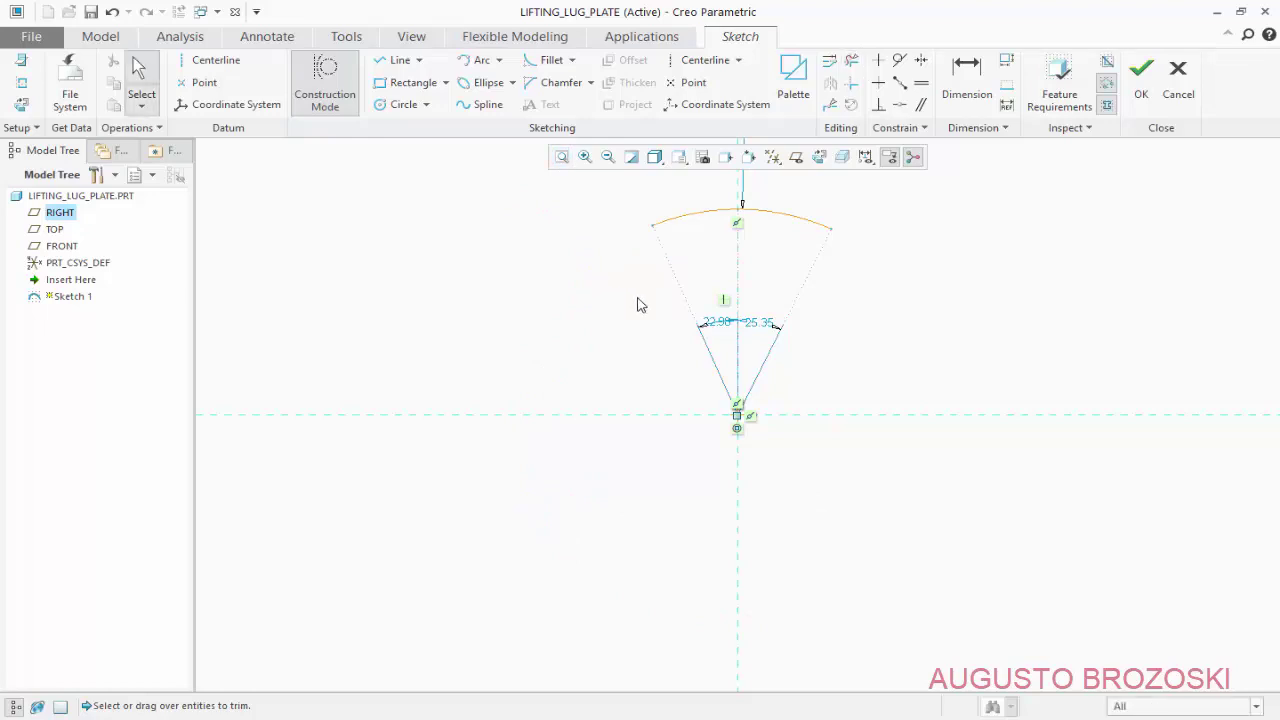
Reposition the arc's radius dimension inside the sector, just beneath the arc
{"action": "left_click", "coordinate": [561, 157]}
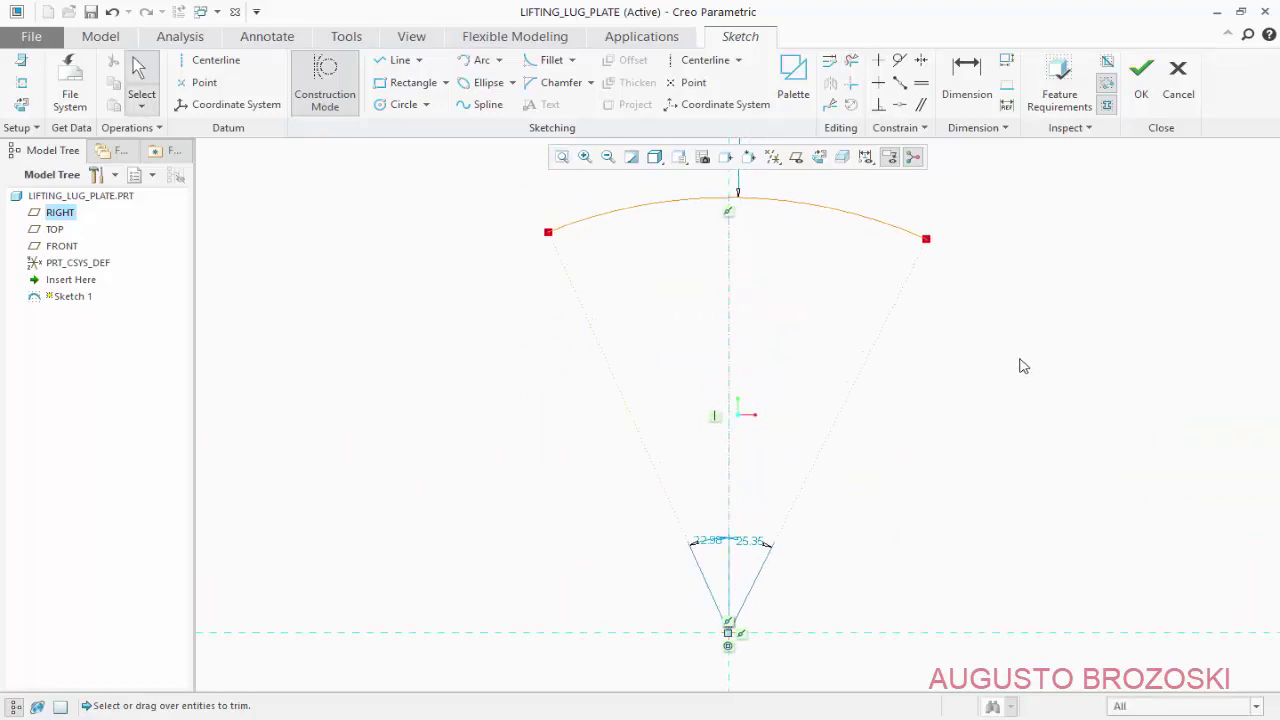
{"action": "scroll", "coordinate": [891, 377], "scroll_direction": "down", "scroll_amount": 3}
{"action": "scroll", "coordinate": [928, 305], "scroll_direction": "up", "scroll_amount": 1}
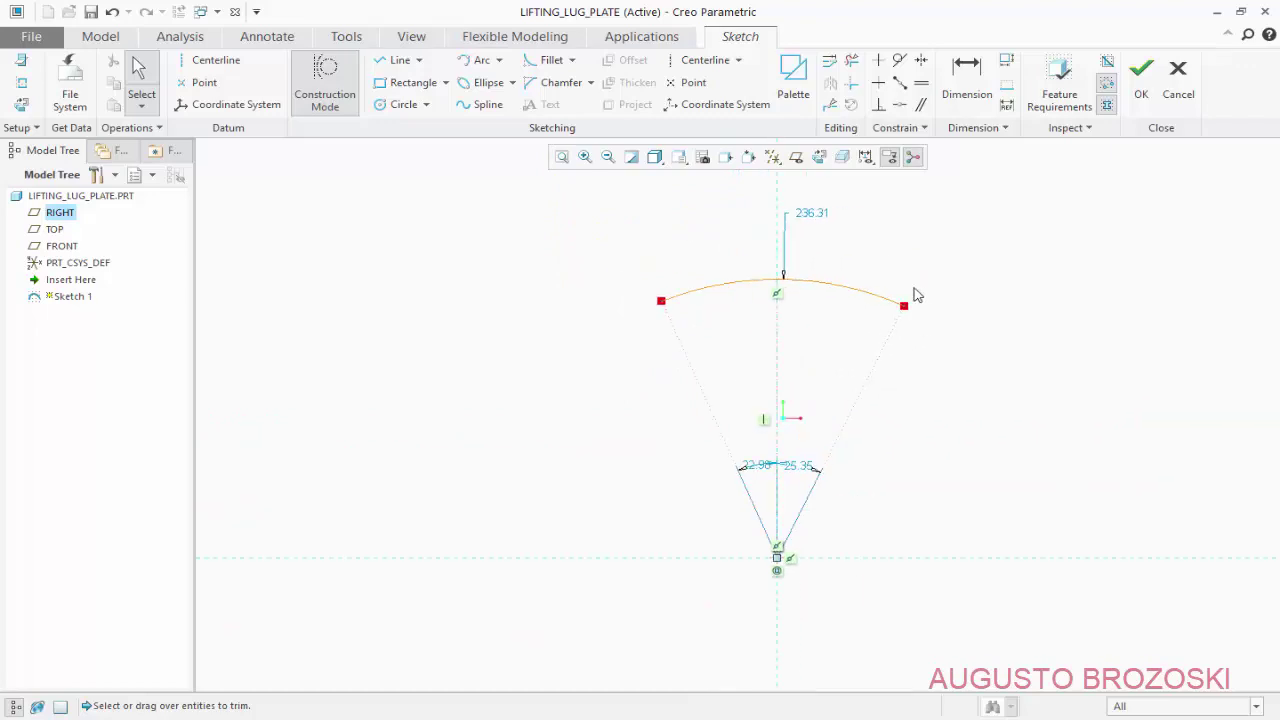
{"action": "left_click_drag", "start_coordinate": [809, 214], "coordinate": [825, 335]}
{"action": "scroll", "coordinate": [843, 283], "scroll_direction": "up", "scroll_amount": 1}
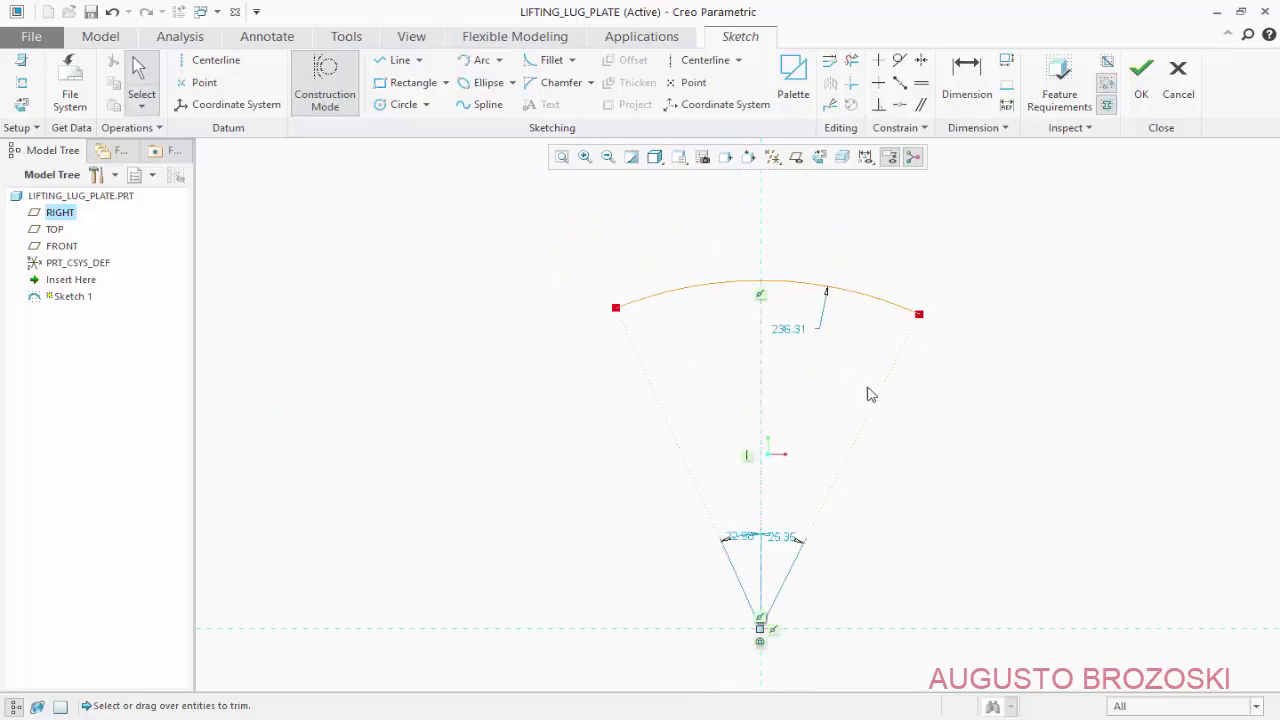
Consult the lifting lug plate's curved section in the PDF drawing and set the arc's radius to 254 mm
{"action": "double_click", "coordinate": [787, 332]}
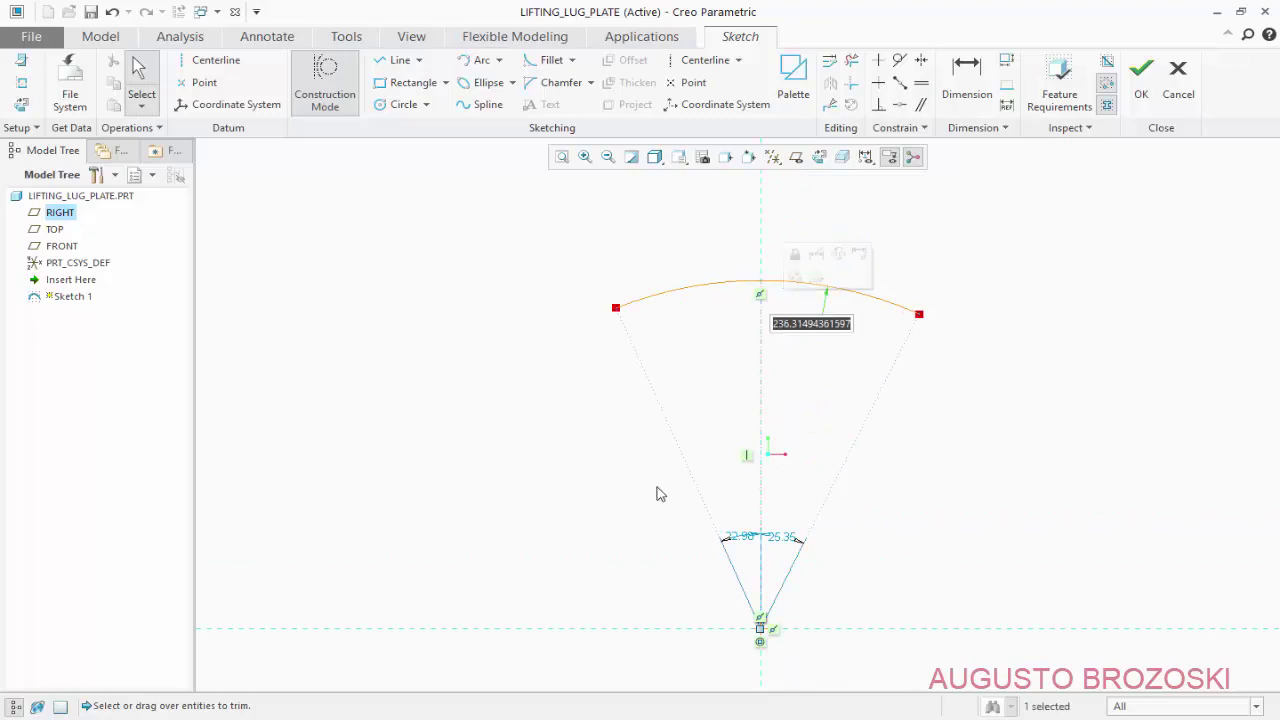
{"action": "key", "text": "alt+Tab"}
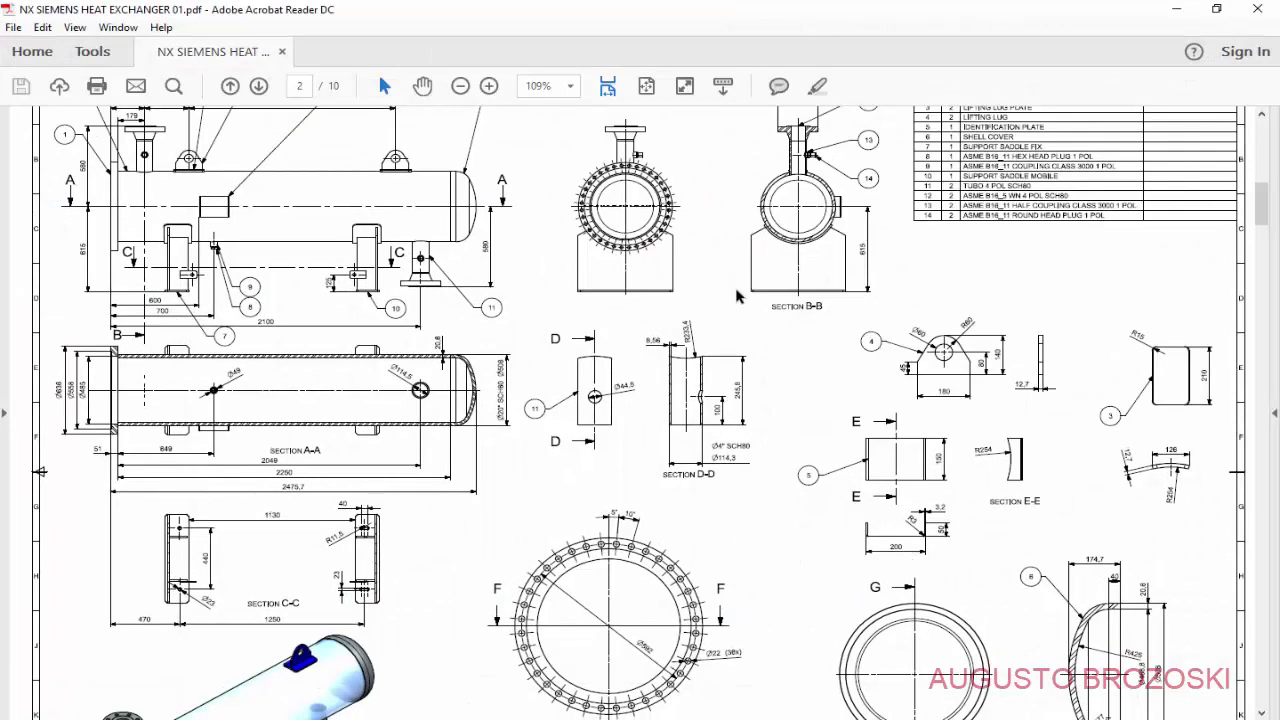
{"action": "left_click", "coordinate": [489, 86]}
{"action": "left_click", "coordinate": [489, 86]}
{"action": "left_click", "coordinate": [489, 86]}
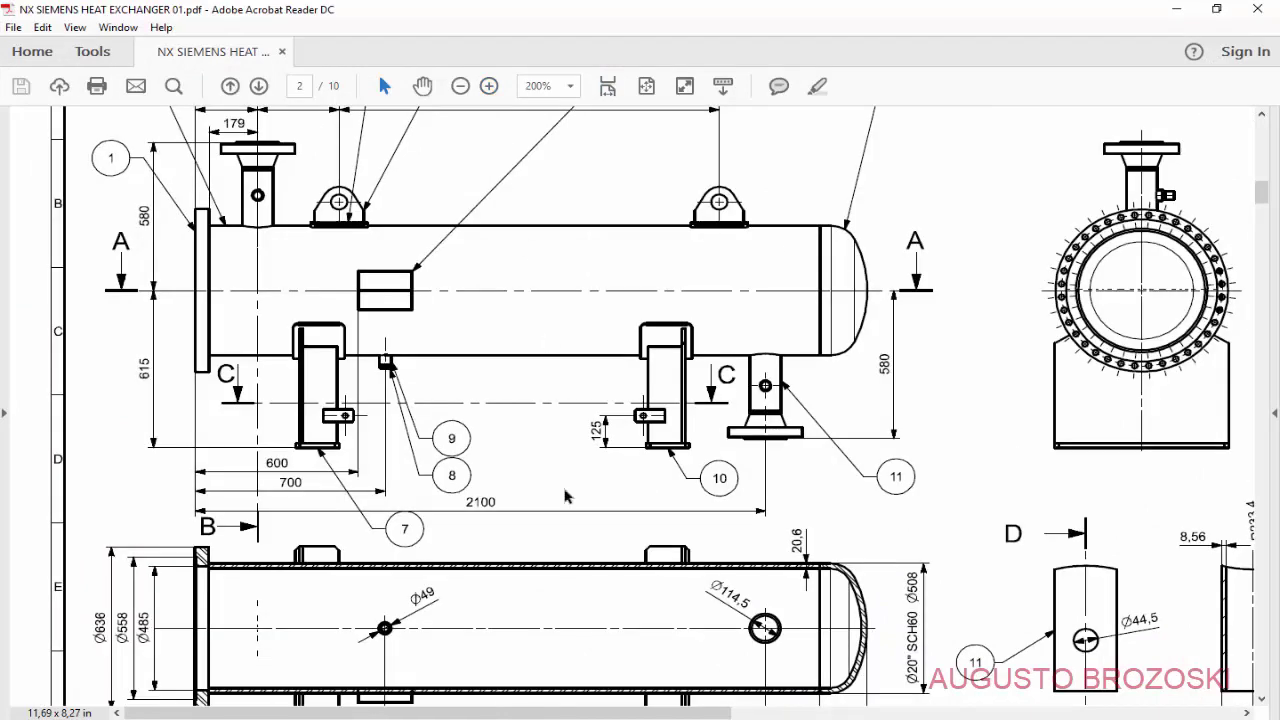
{"action": "left_click_drag", "start_coordinate": [585, 716], "coordinate": [1093, 716]}
{"action": "scroll", "coordinate": [980, 580], "scroll_direction": "down", "scroll_amount": 5}
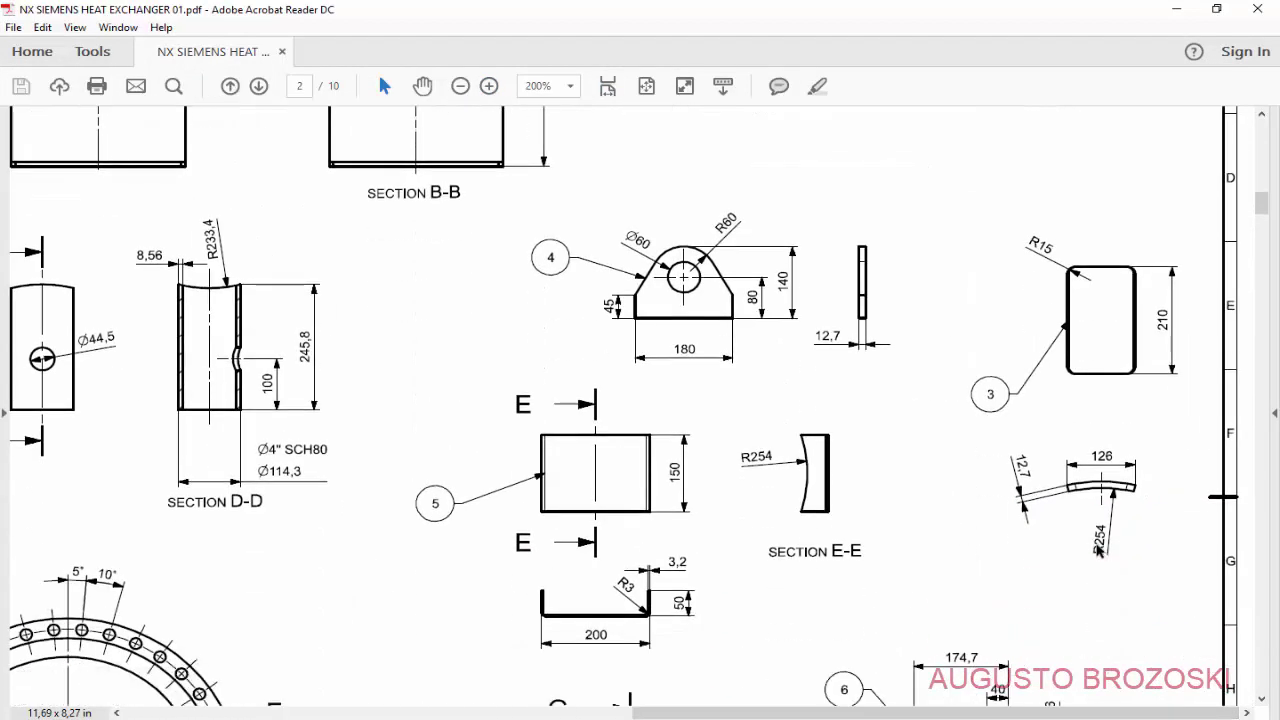
{"action": "left_click", "coordinate": [1175, 9]}
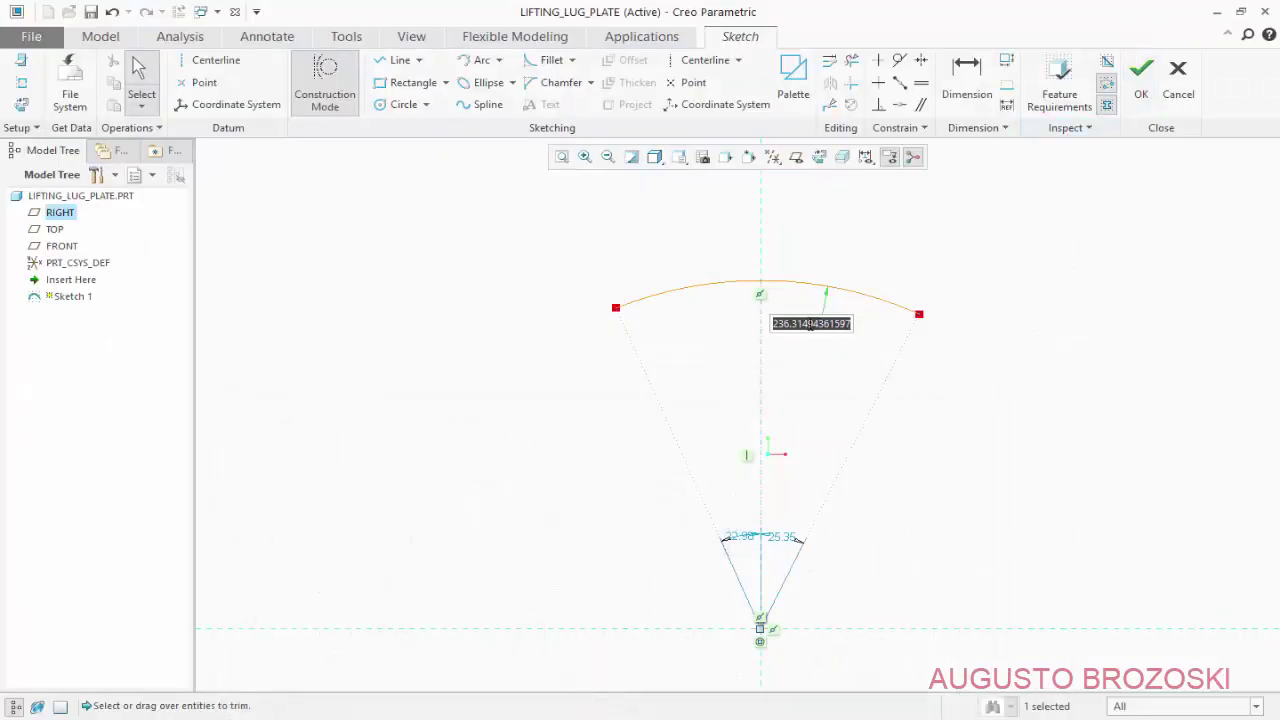
{"action": "type", "text": "254"}
{"action": "key", "text": "Return"}
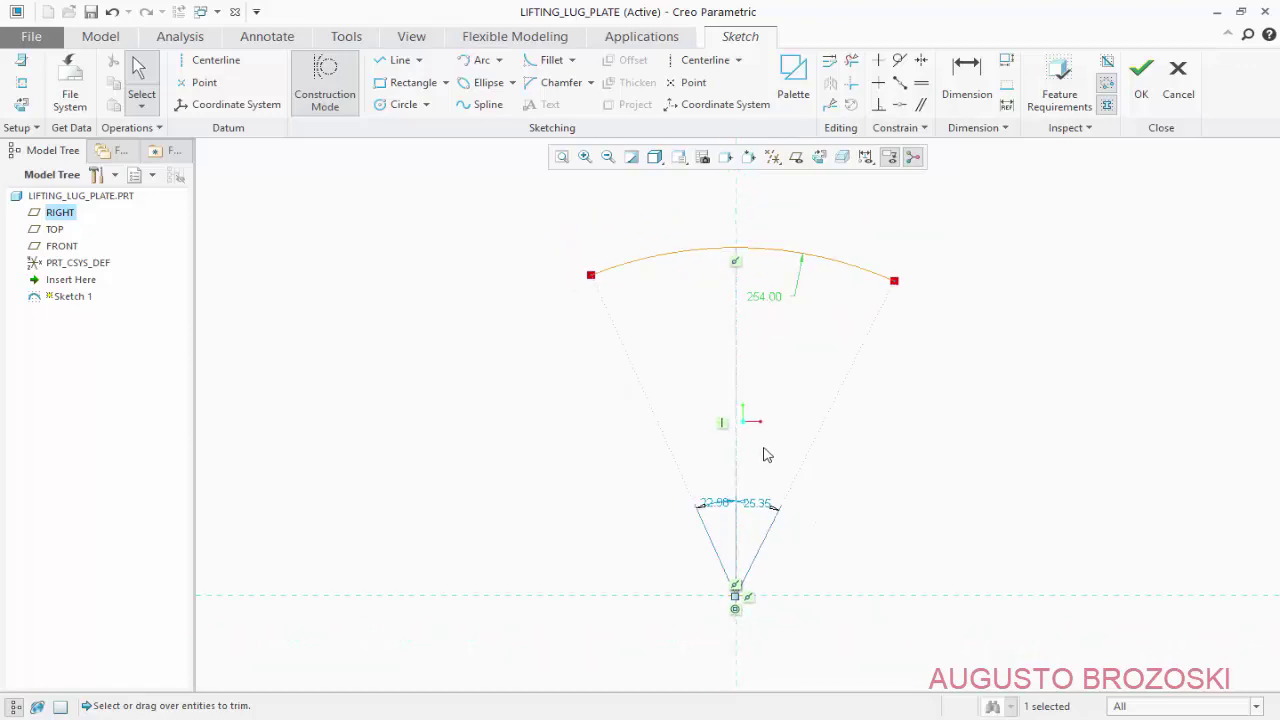
Dimension the horizontal distance between the arc's two endpoints as 126 mm
{"action": "left_click", "coordinate": [966, 76]}
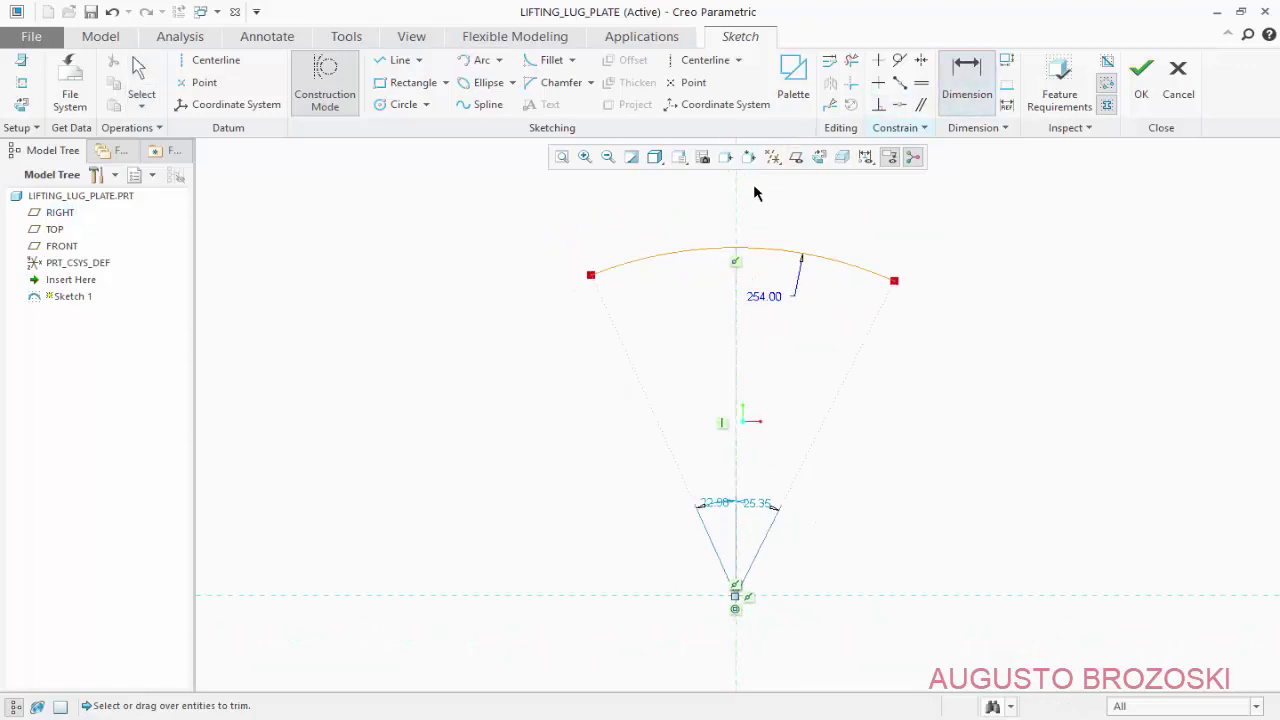
{"action": "left_click", "coordinate": [591, 276]}
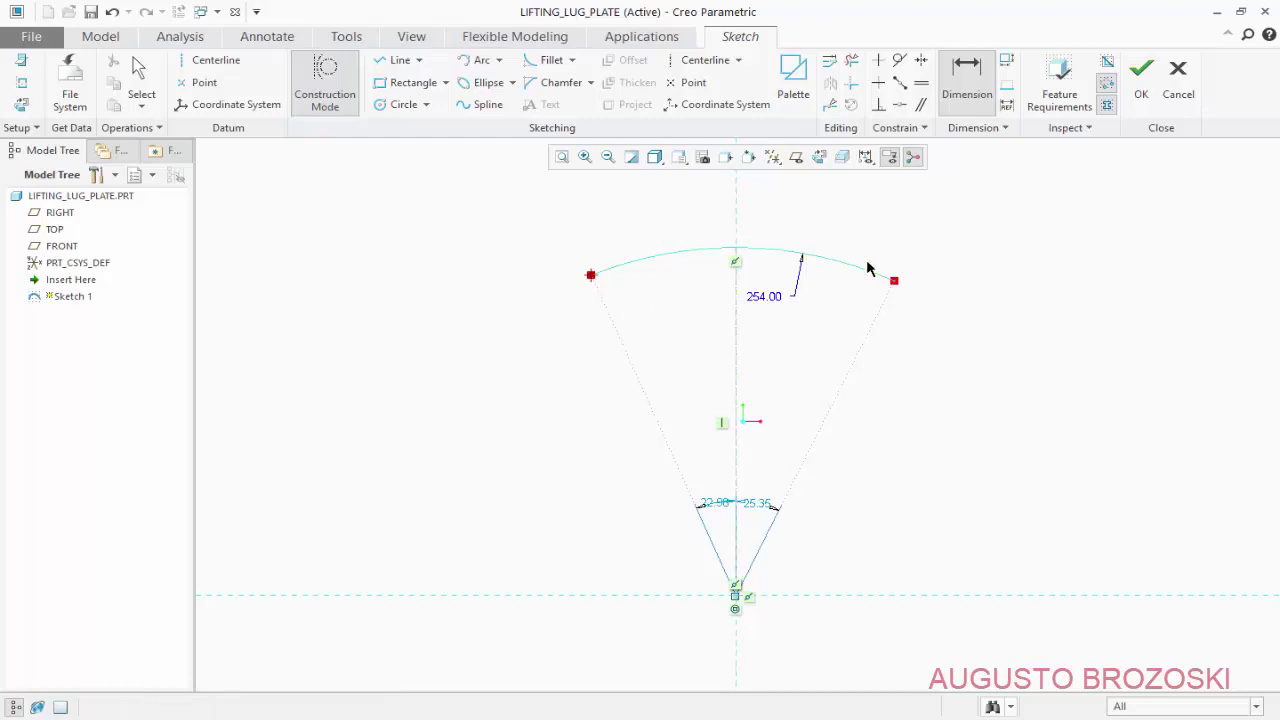
{"action": "left_click", "coordinate": [897, 287]}
{"action": "middle_click", "coordinate": [756, 206]}
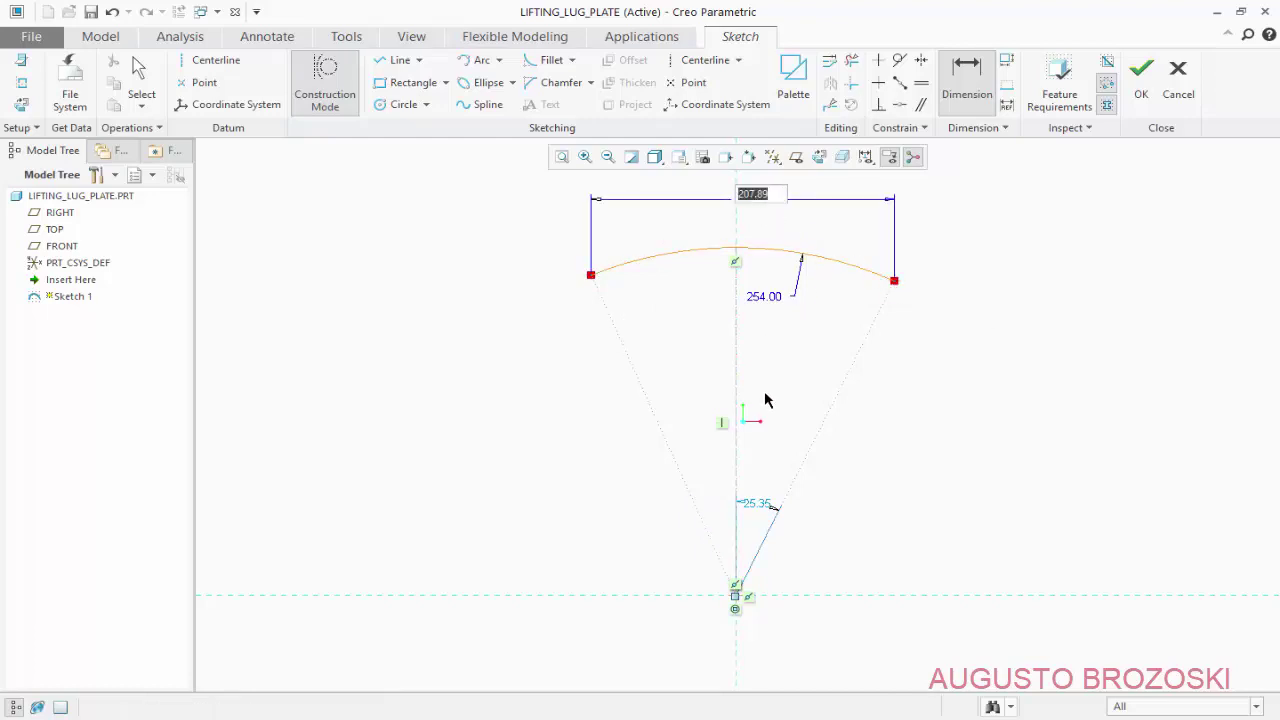
{"action": "type", "text": "126"}
{"action": "key", "text": "Return"}
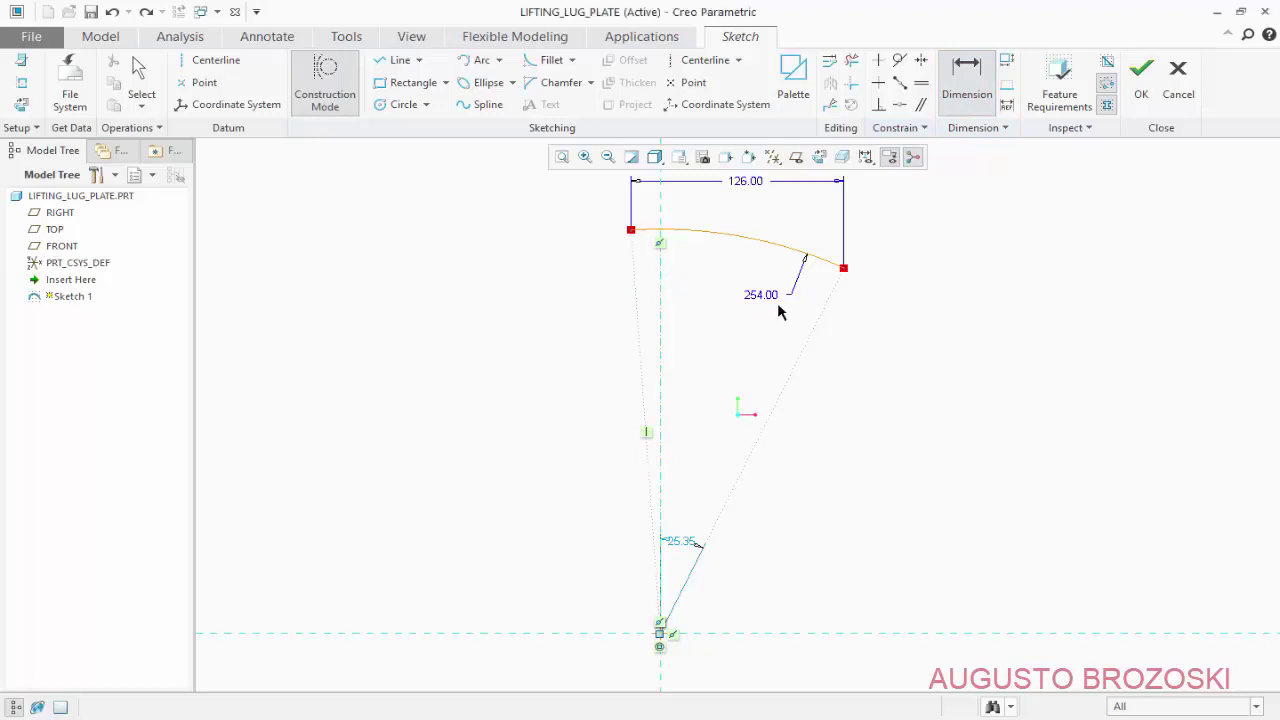
Dimension the arc's endpoint 63 mm from the vertical centreline and finish the sketch
{"action": "left_click", "coordinate": [768, 232]}
{"action": "middle_click", "coordinate": [750, 206]}
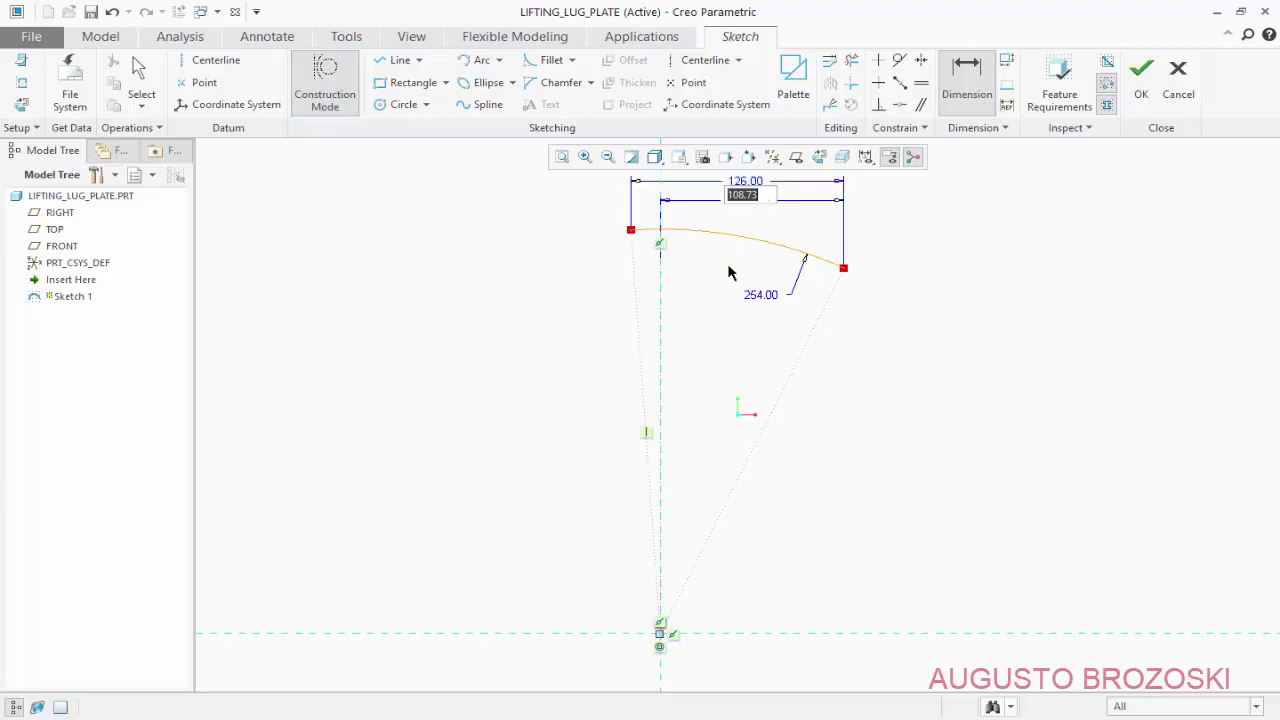
{"action": "type", "text": "63"}
{"action": "key", "text": "Return"}
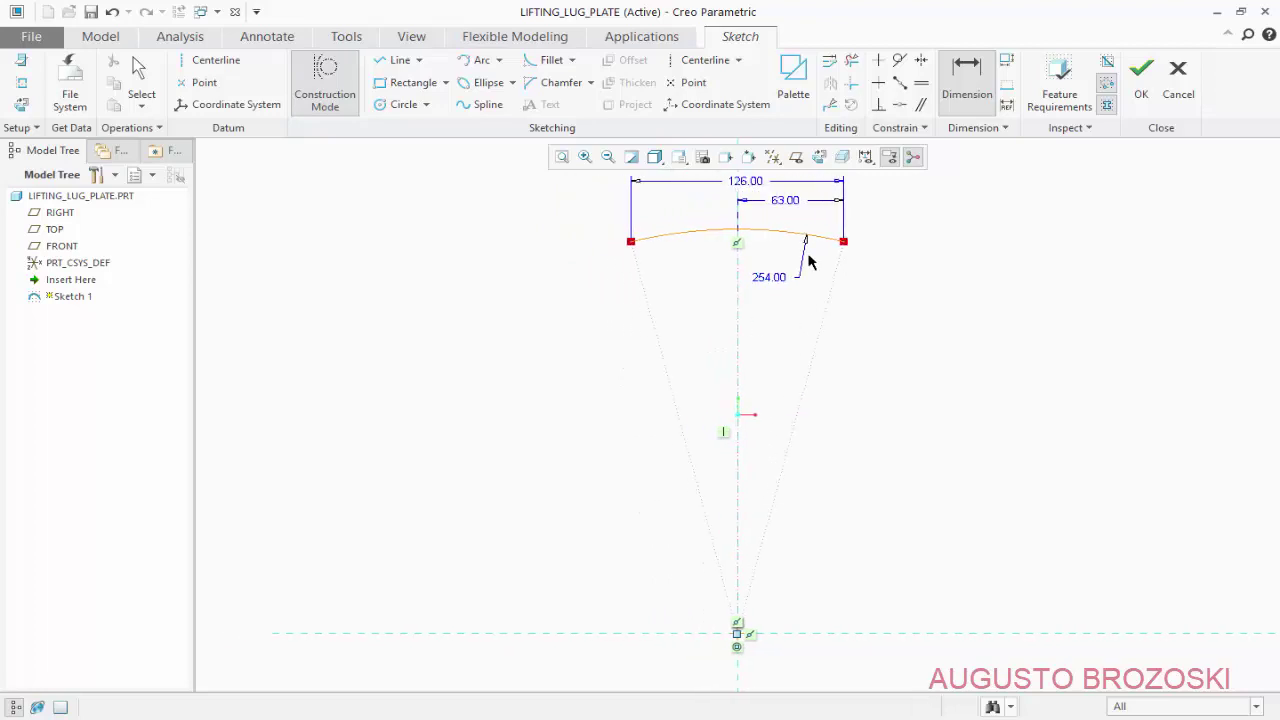
{"action": "left_click", "coordinate": [686, 241]}
{"action": "left_click", "coordinate": [1141, 85]}
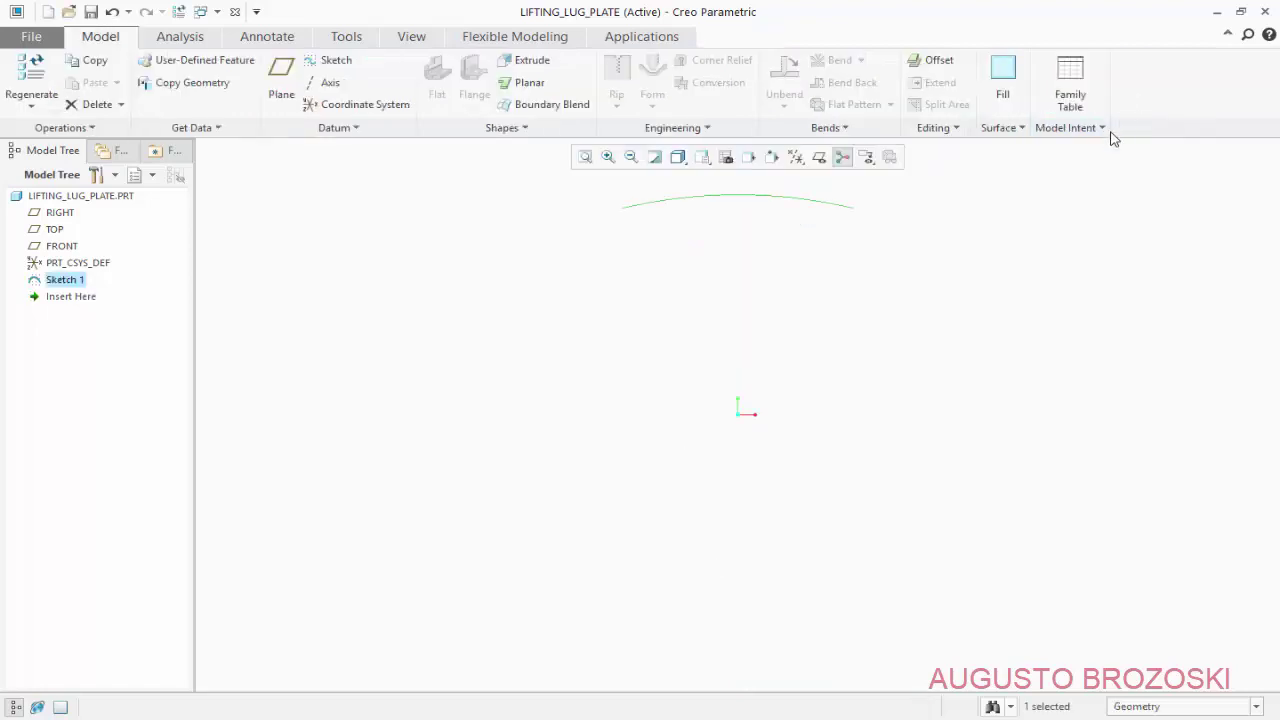
Show the part in Standard Orientation and save LIFTING_LUG_PLATE.PRT in the CREO Heat Exchanger Video folder
{"action": "left_click", "coordinate": [702, 157]}
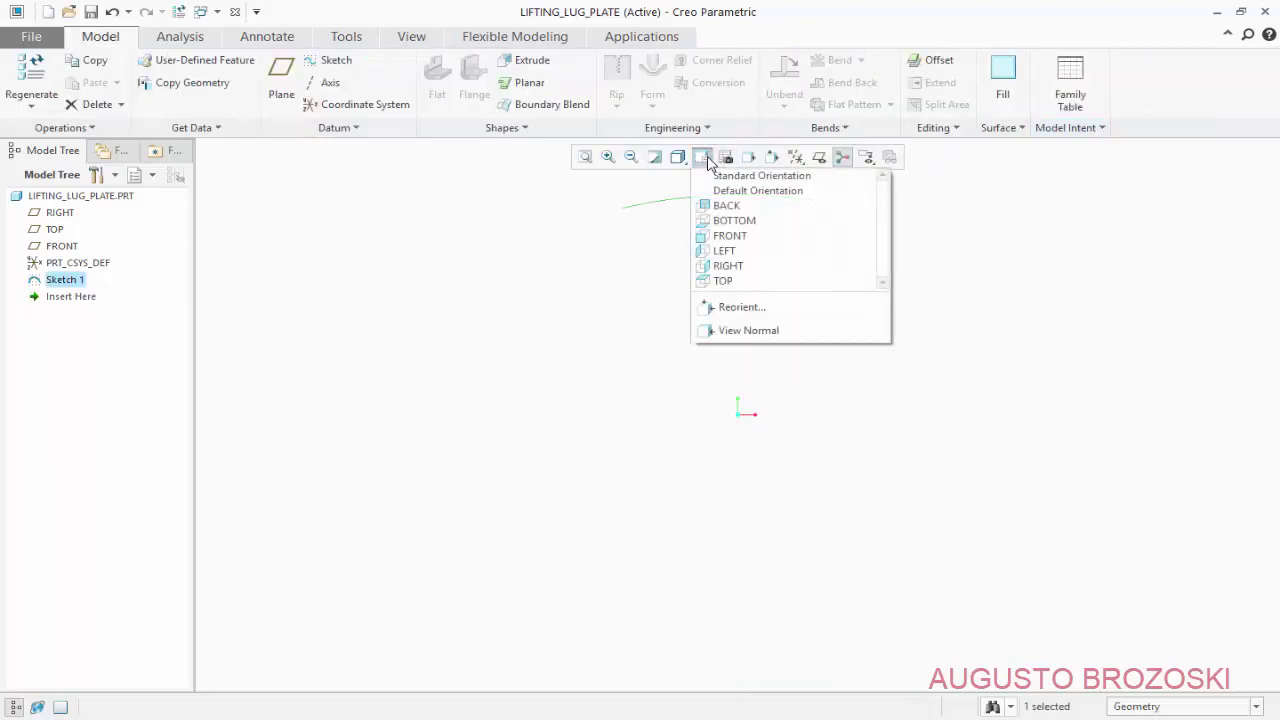
{"action": "left_click", "coordinate": [737, 177]}
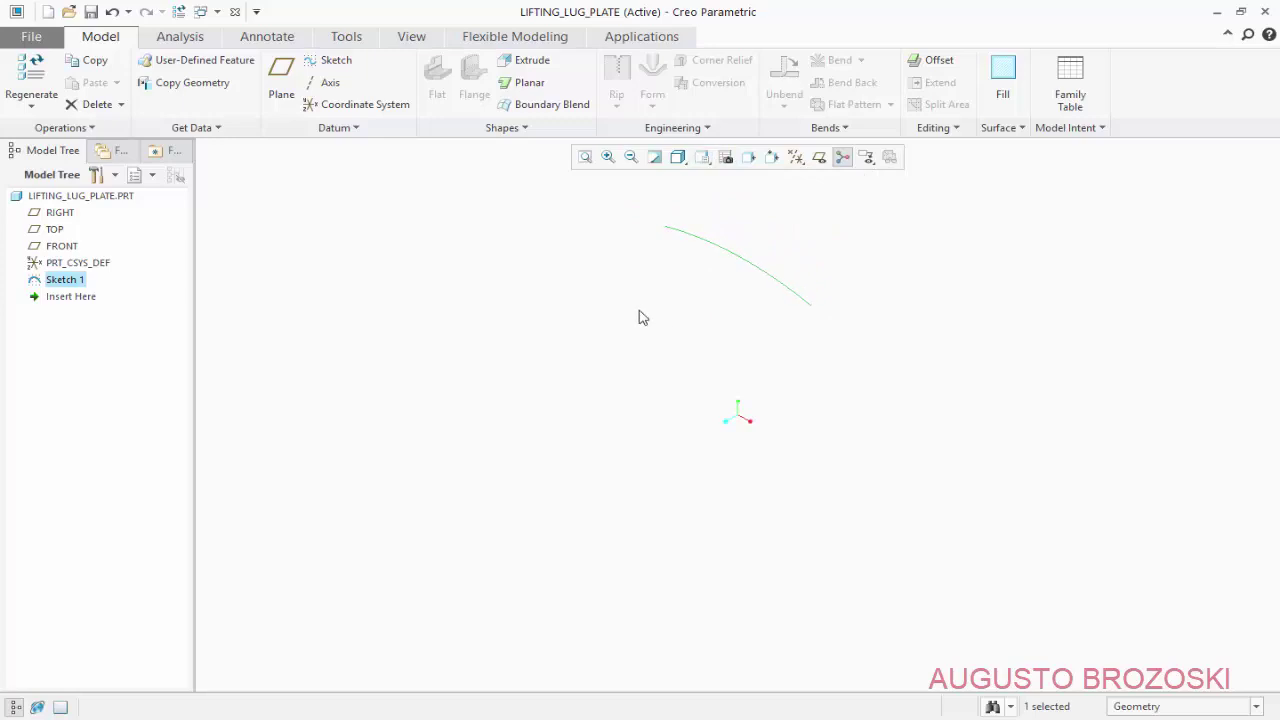
{"action": "left_click", "coordinate": [90, 12]}
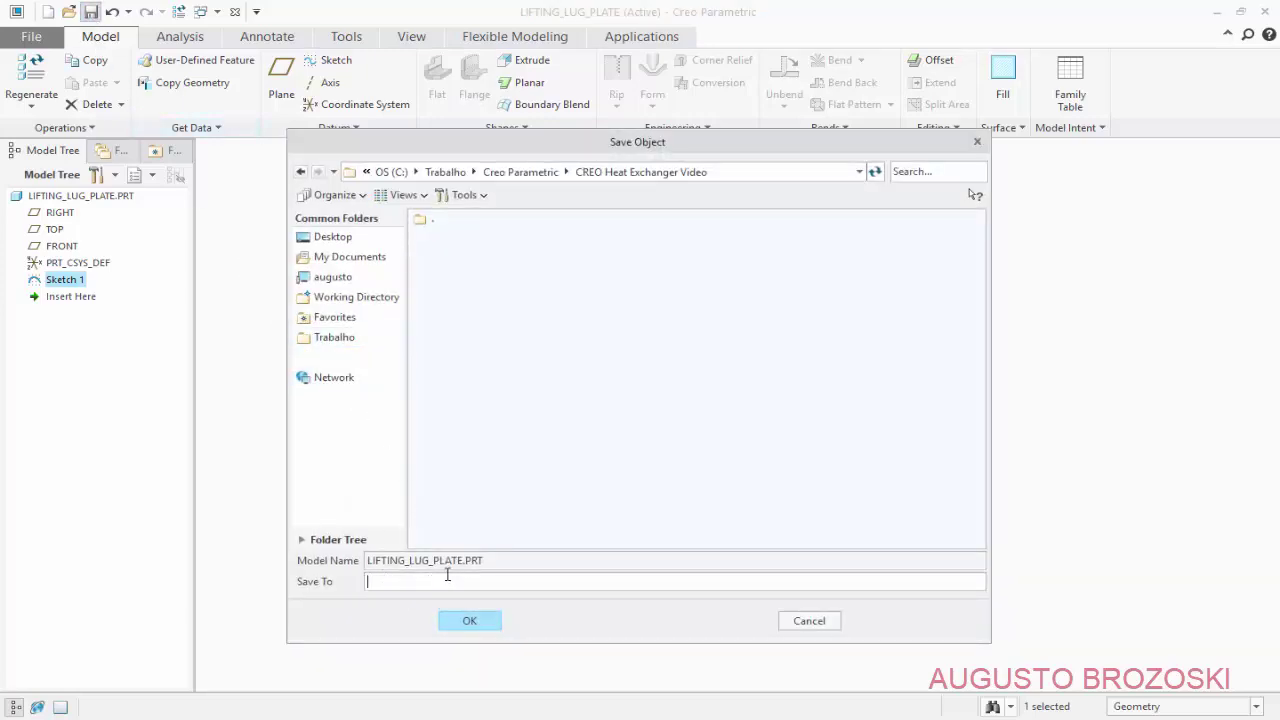
{"action": "left_click", "coordinate": [470, 621]}
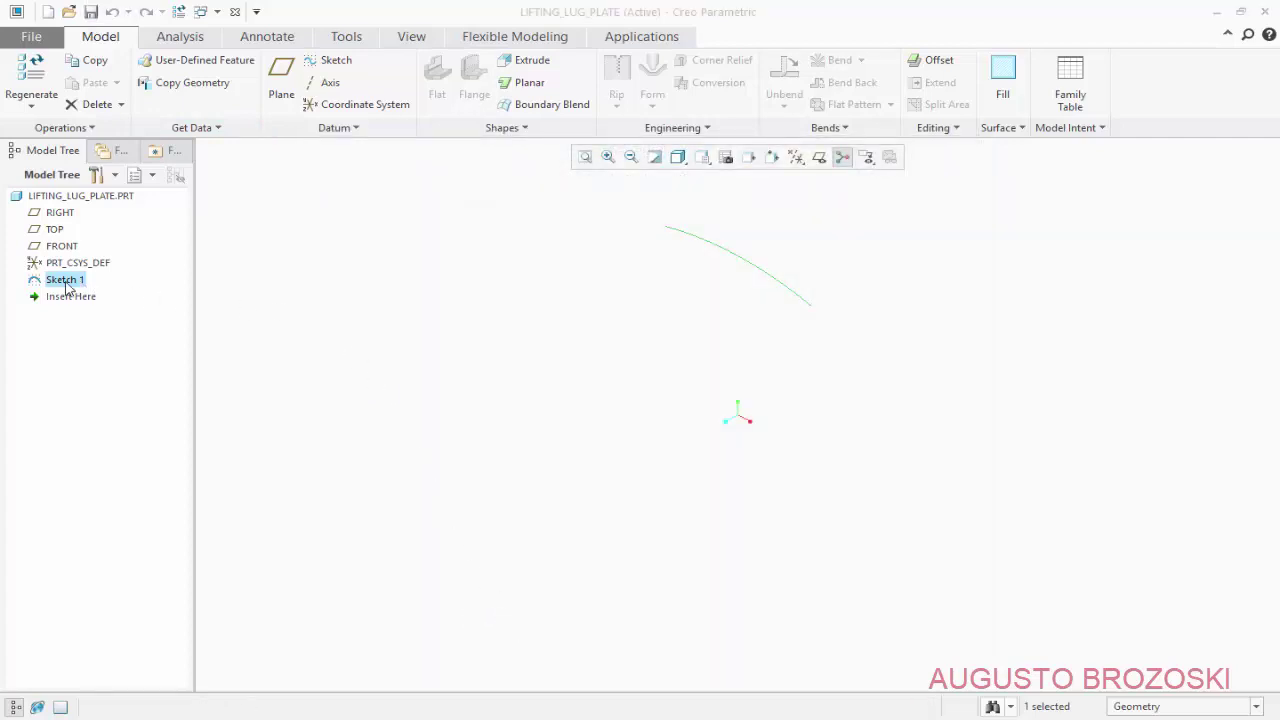
Start an Extrude of the arc sketch as a solid sheetmetal wall with a thickness of 12.7 mm
{"action": "left_click", "coordinate": [534, 64]}
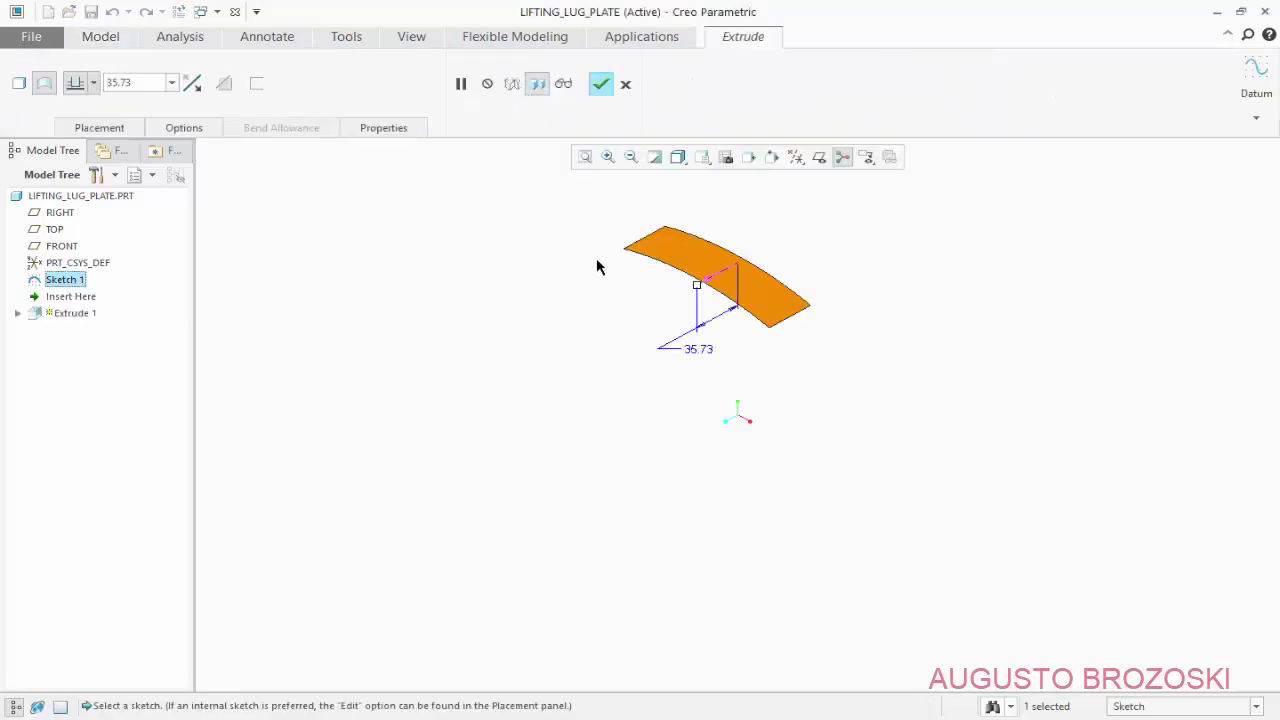
{"action": "scroll", "coordinate": [736, 210], "scroll_direction": "down", "scroll_amount": 5}
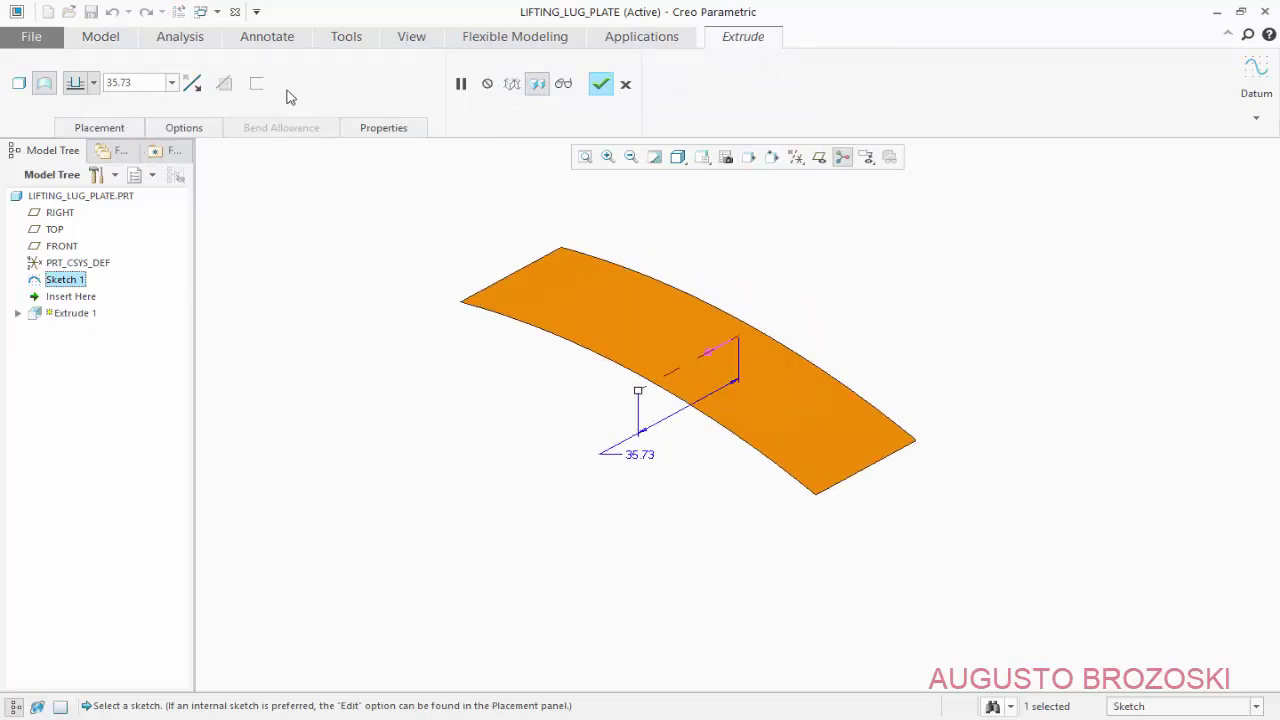
{"action": "left_click", "coordinate": [17, 86]}
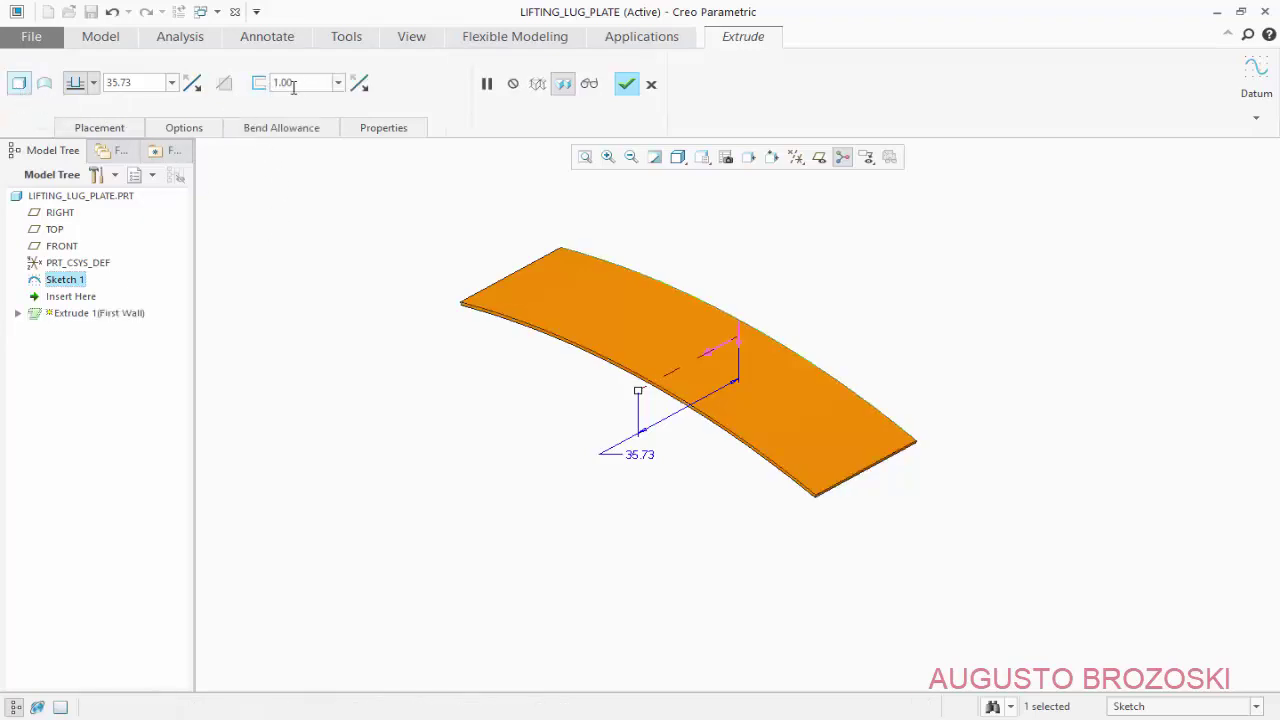
{"action": "double_click", "coordinate": [296, 84]}
{"action": "type", "text": "12.7"}
{"action": "key", "text": "Return"}
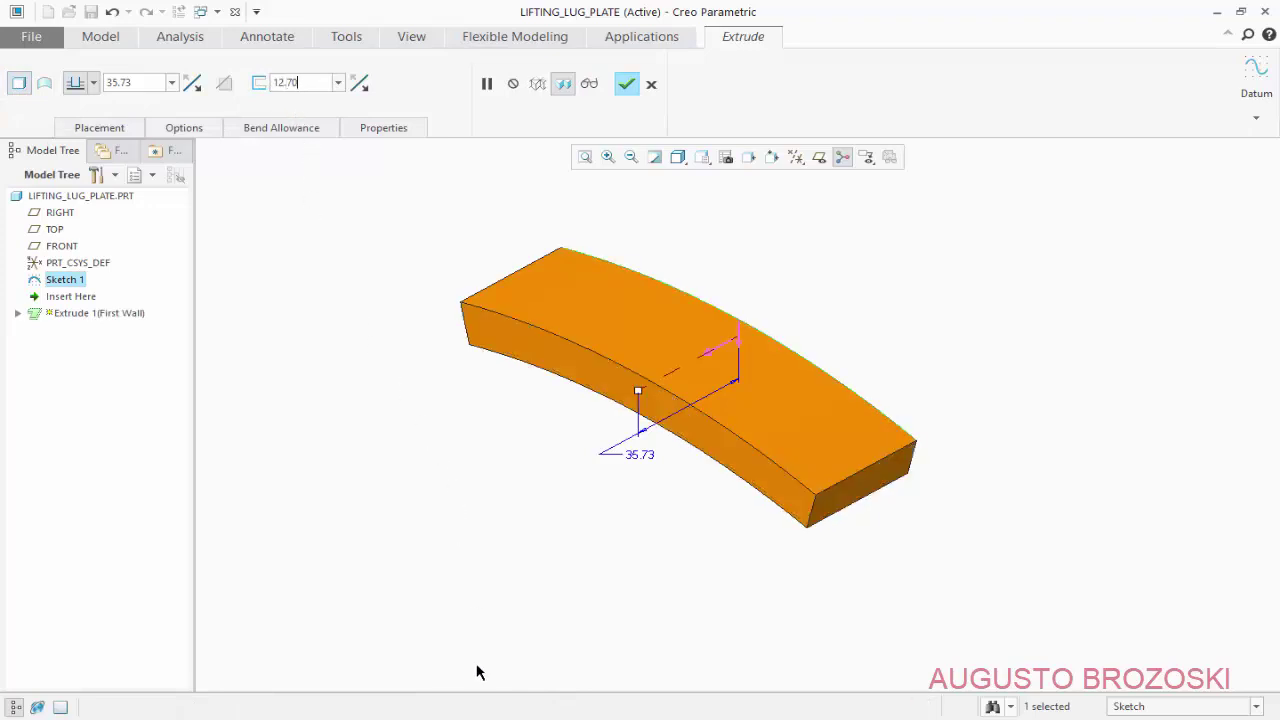
Check the plate's section in the PDF drawing and flip the wall thickness to the outer side of the arc
{"action": "key", "text": "alt+Tab"}
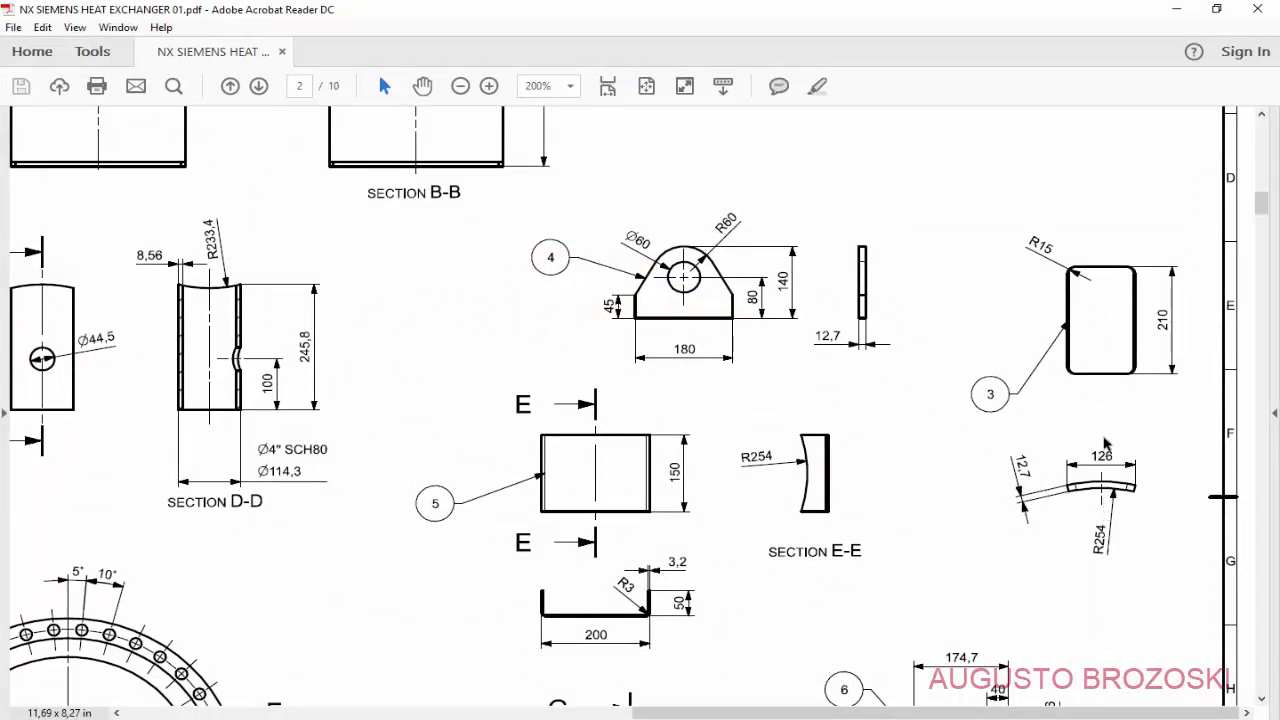
{"action": "left_click", "coordinate": [1174, 12]}
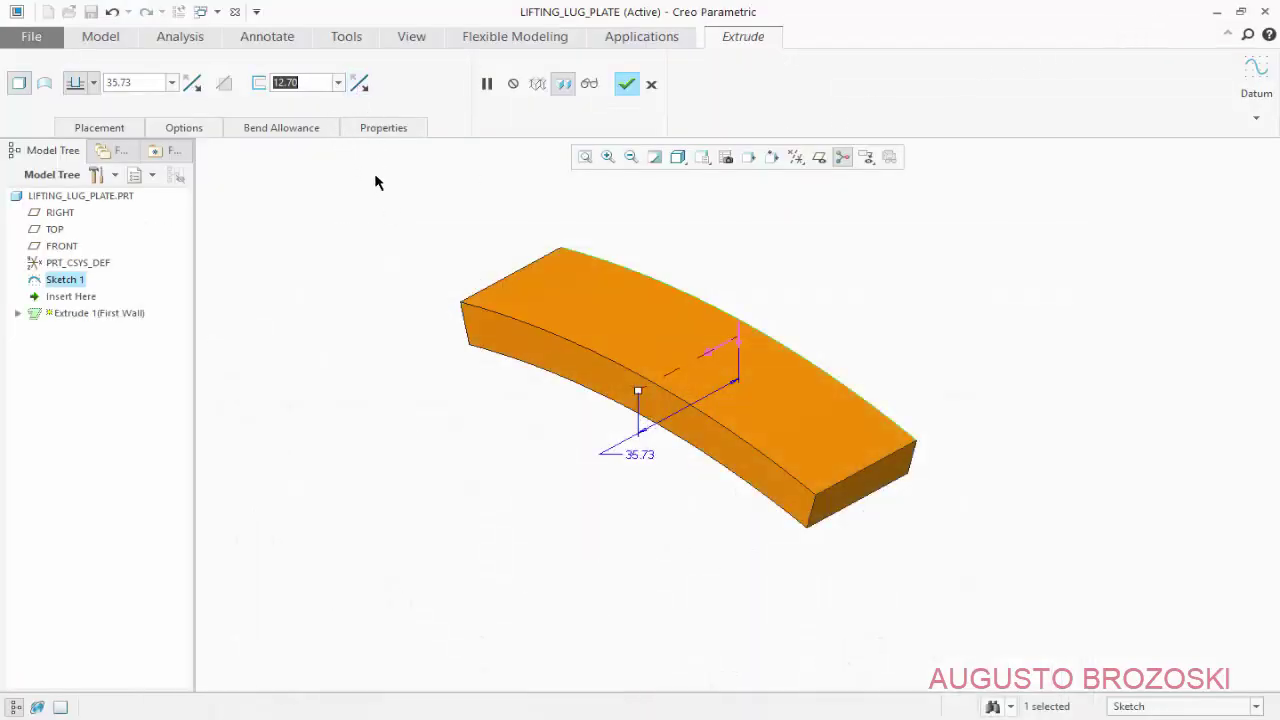
{"action": "left_click", "coordinate": [362, 84]}
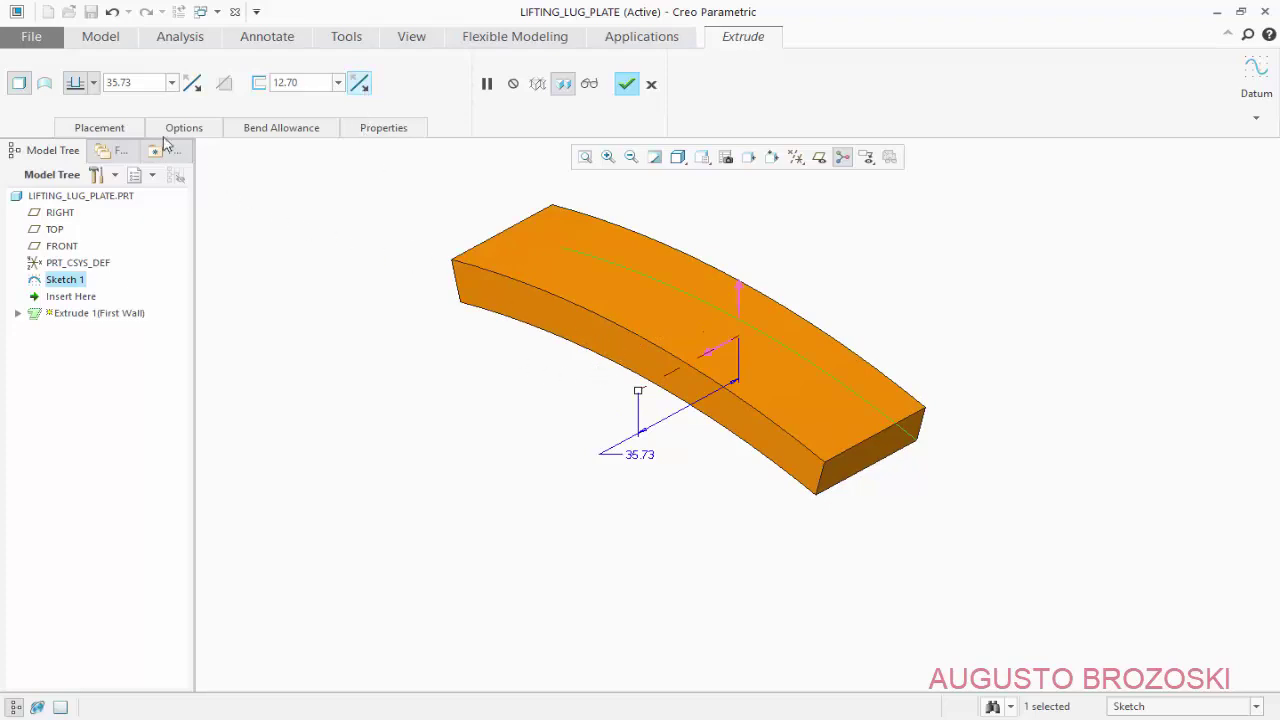
Make the extrusion symmetric about the sketch plane with a depth of 210 mm and complete the wall
{"action": "left_click", "coordinate": [124, 84]}
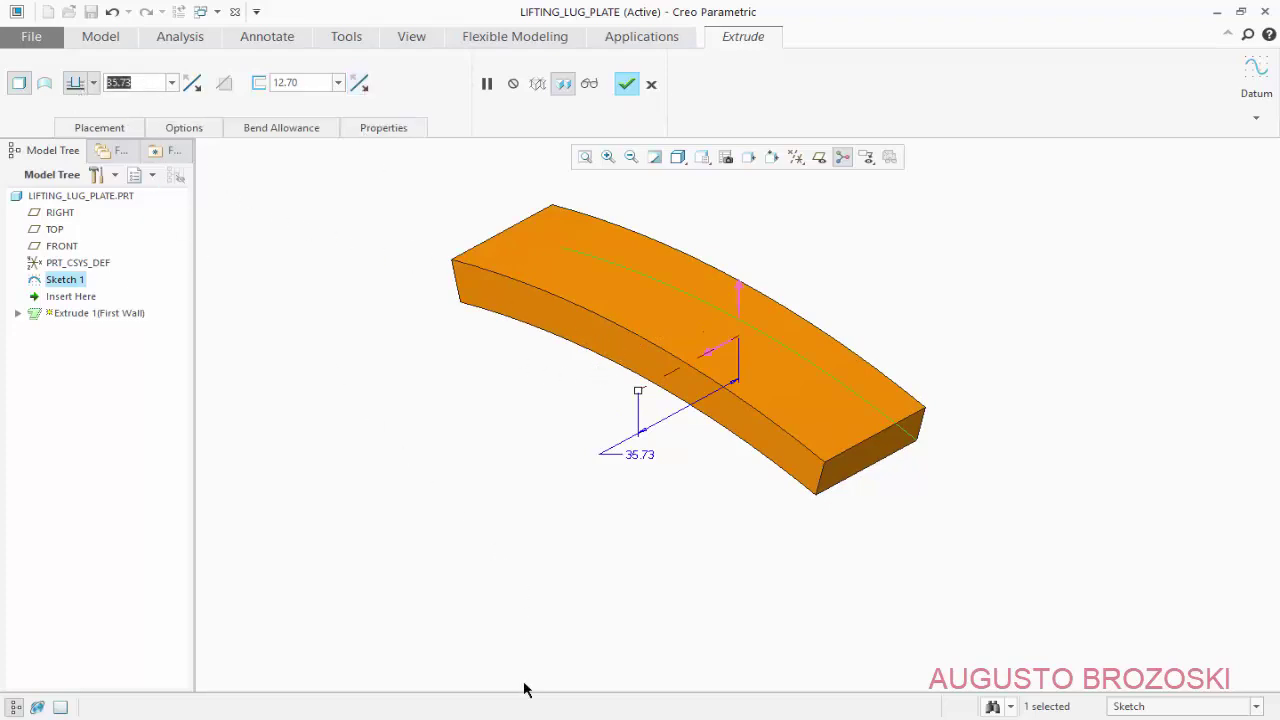
{"action": "key", "text": "alt+Tab"}
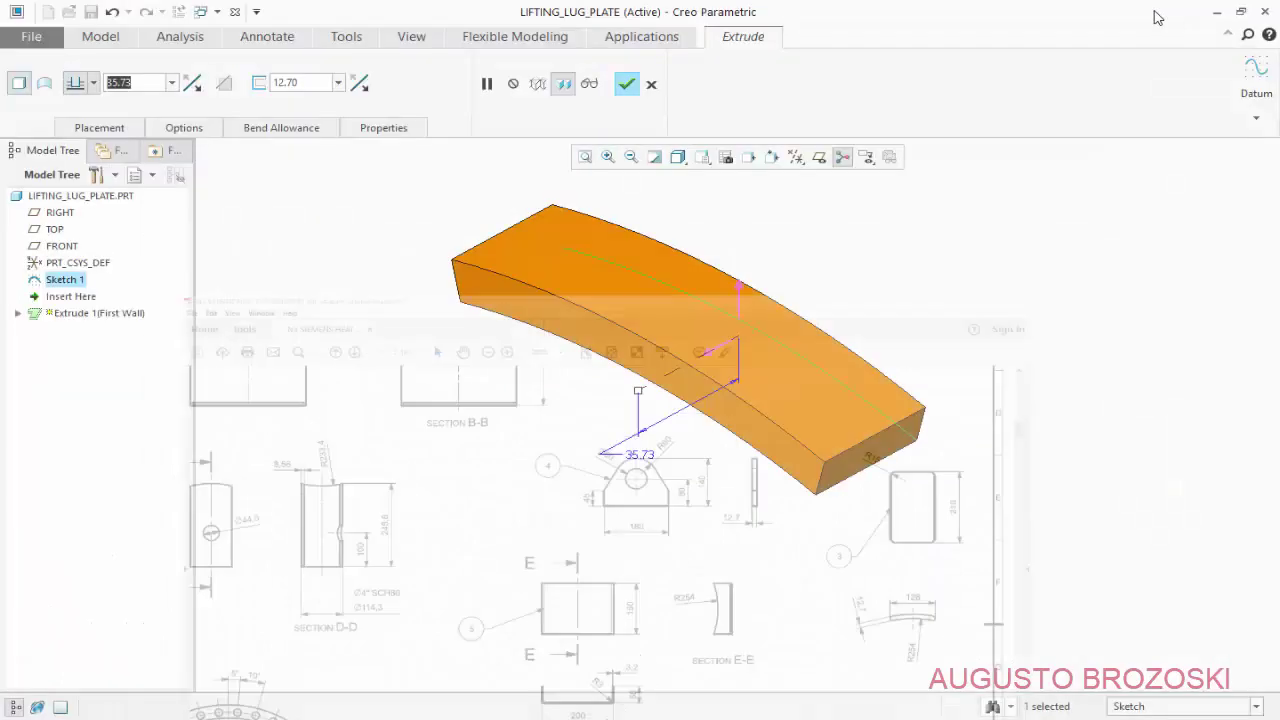
{"action": "left_click", "coordinate": [90, 83]}
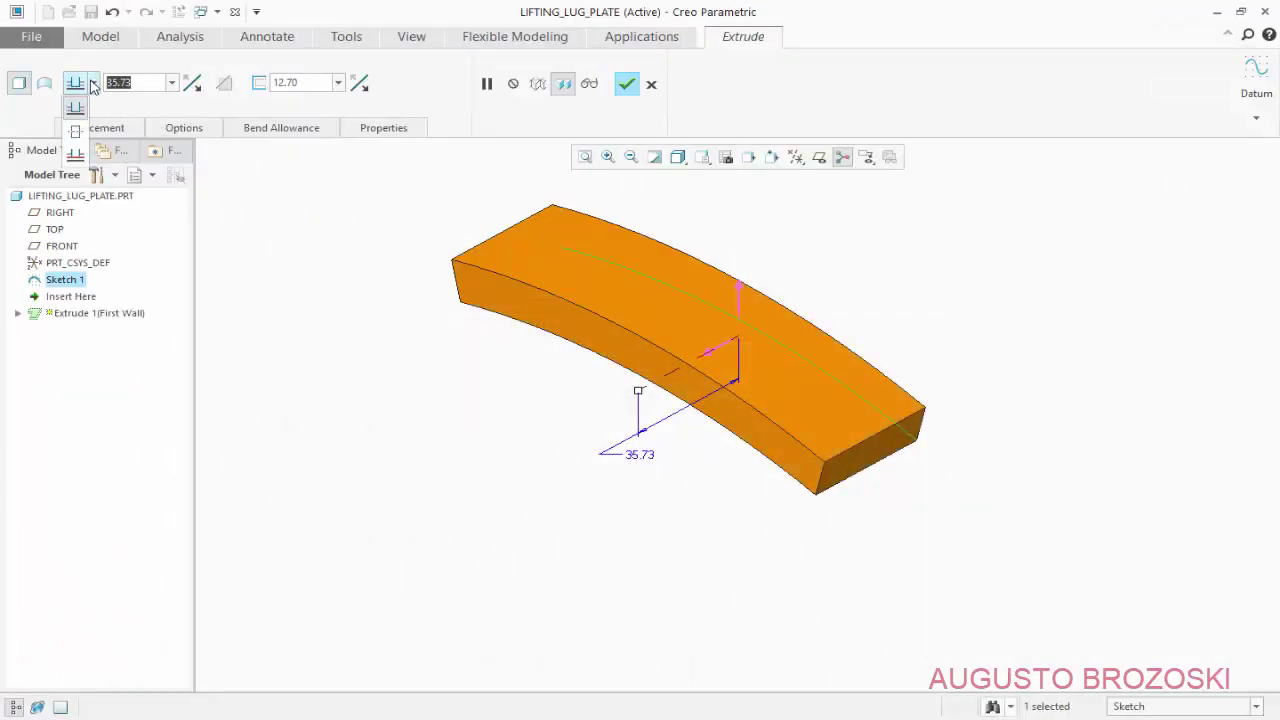
{"action": "left_click", "coordinate": [75, 124]}
{"action": "double_click", "coordinate": [110, 83]}
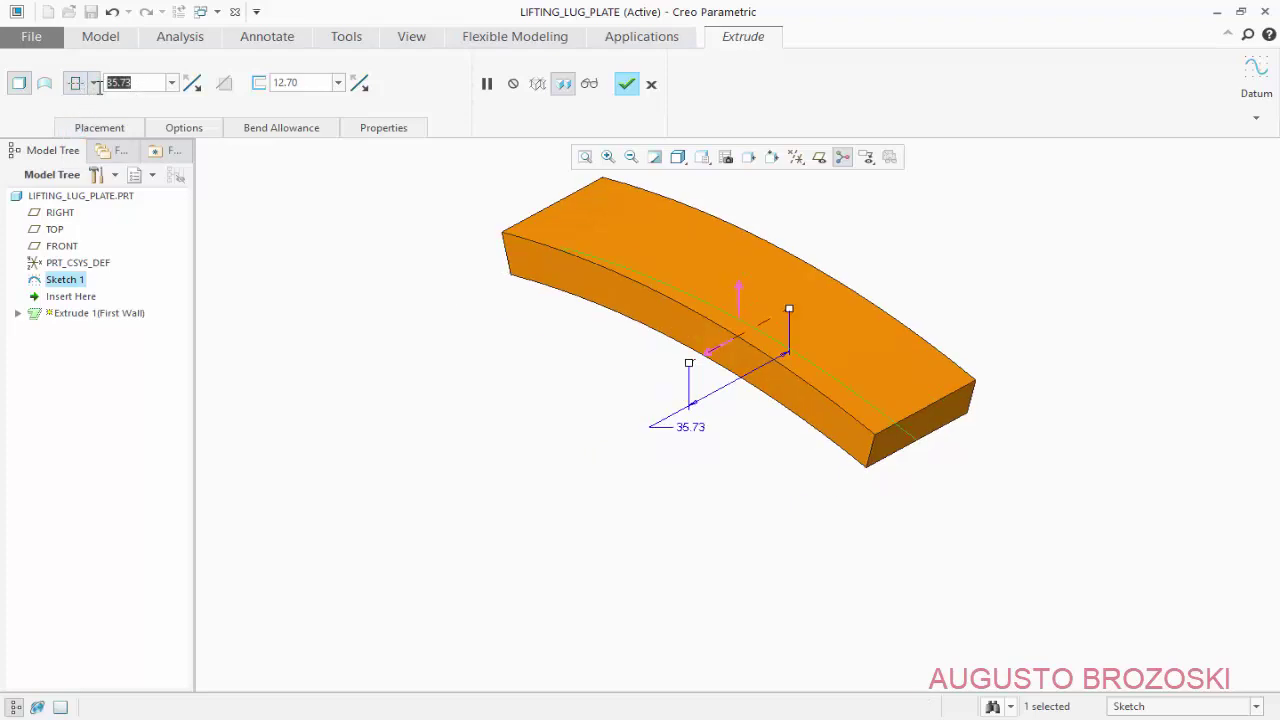
{"action": "type", "text": "2"}
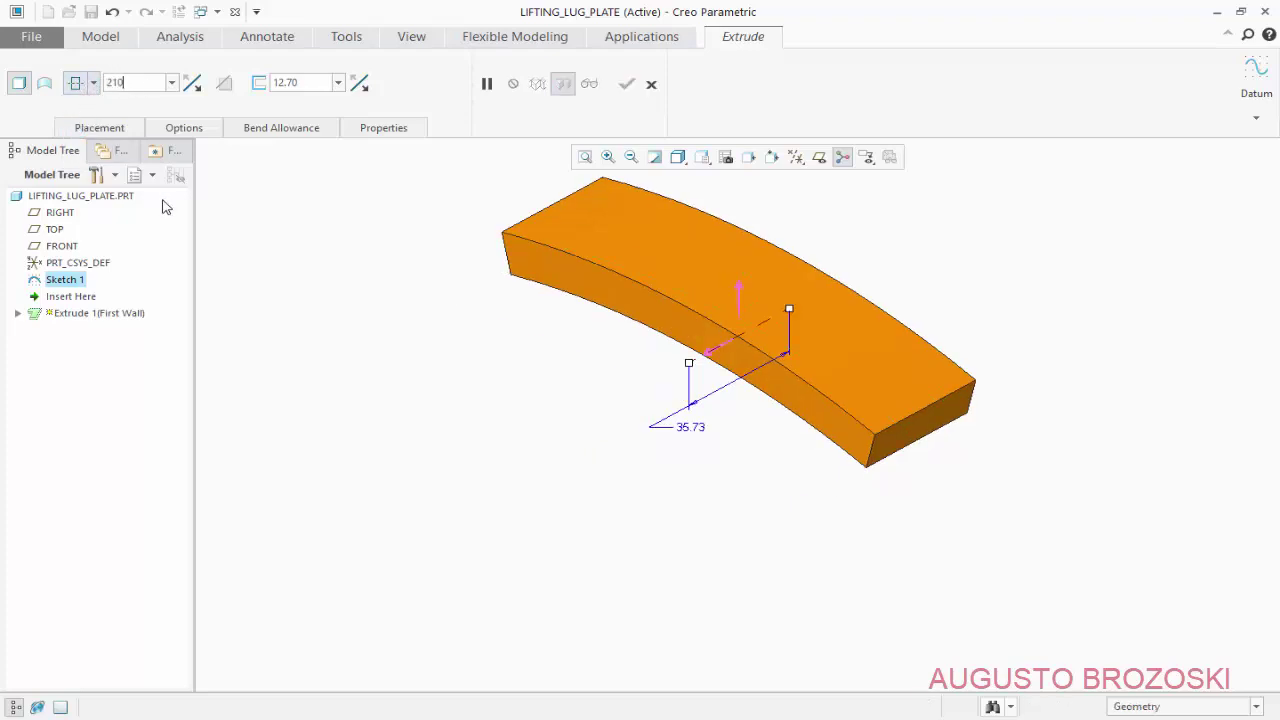
{"action": "type", "text": "10"}
{"action": "key", "text": "Return"}
{"action": "left_click", "coordinate": [702, 158]}
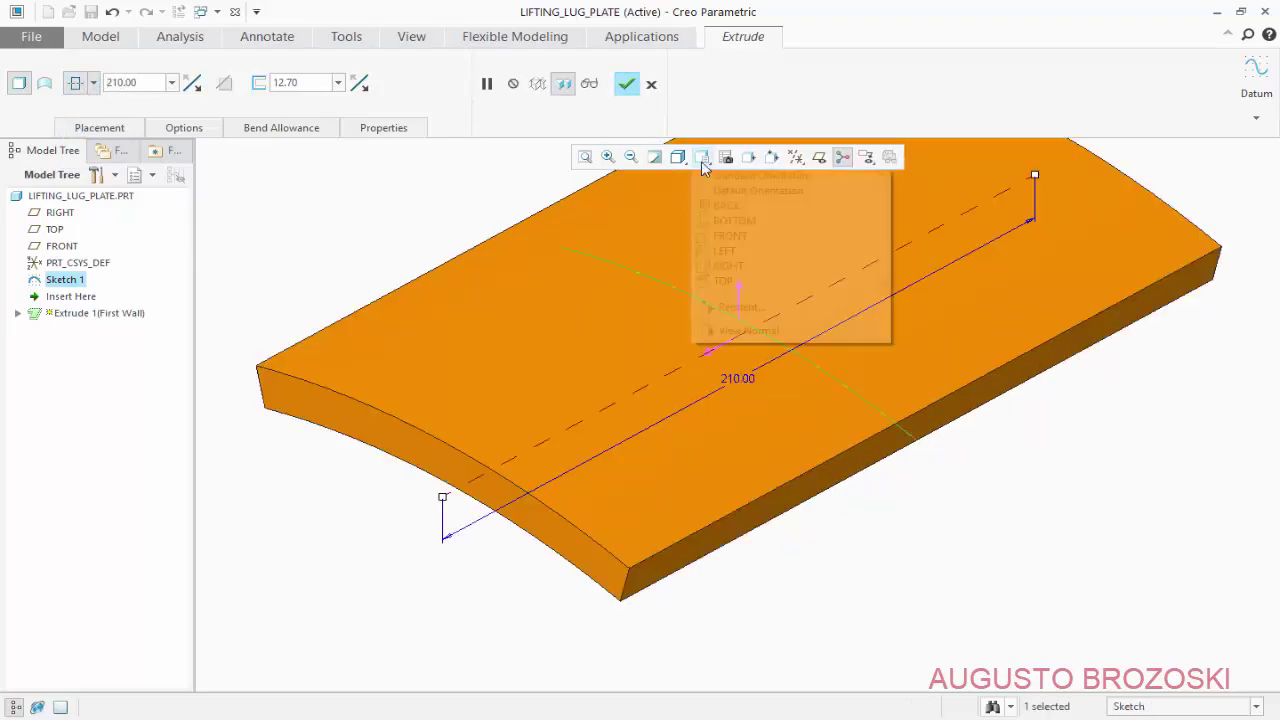
{"action": "left_click", "coordinate": [714, 177]}
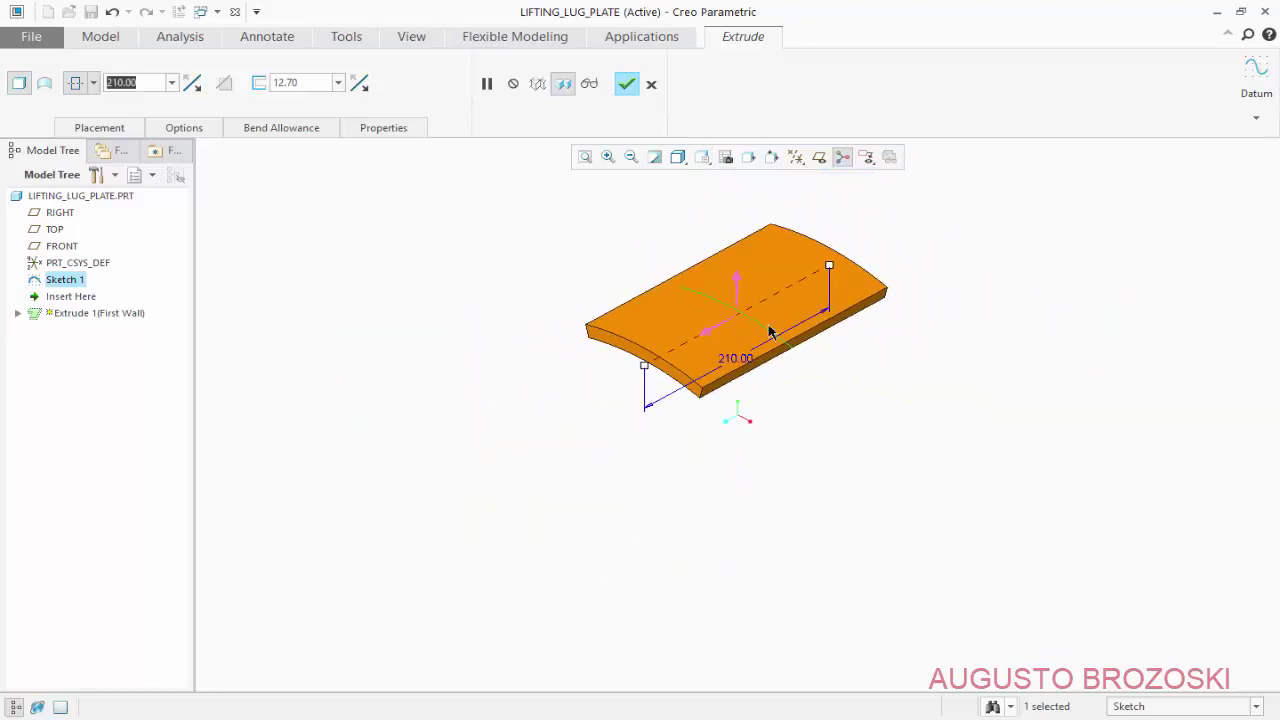
{"action": "left_click", "coordinate": [625, 84]}
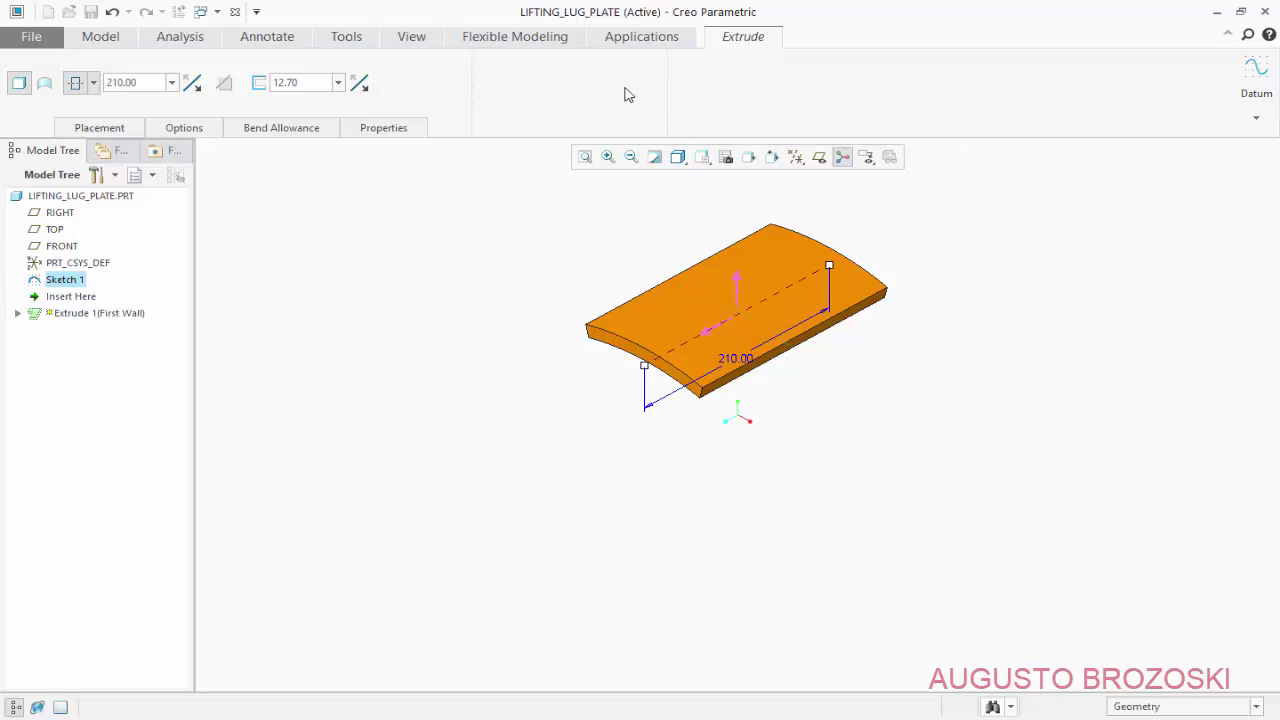
Show the plate in Standard Orientation and check its corner radius in the PDF drawing
{"action": "left_click", "coordinate": [702, 157]}
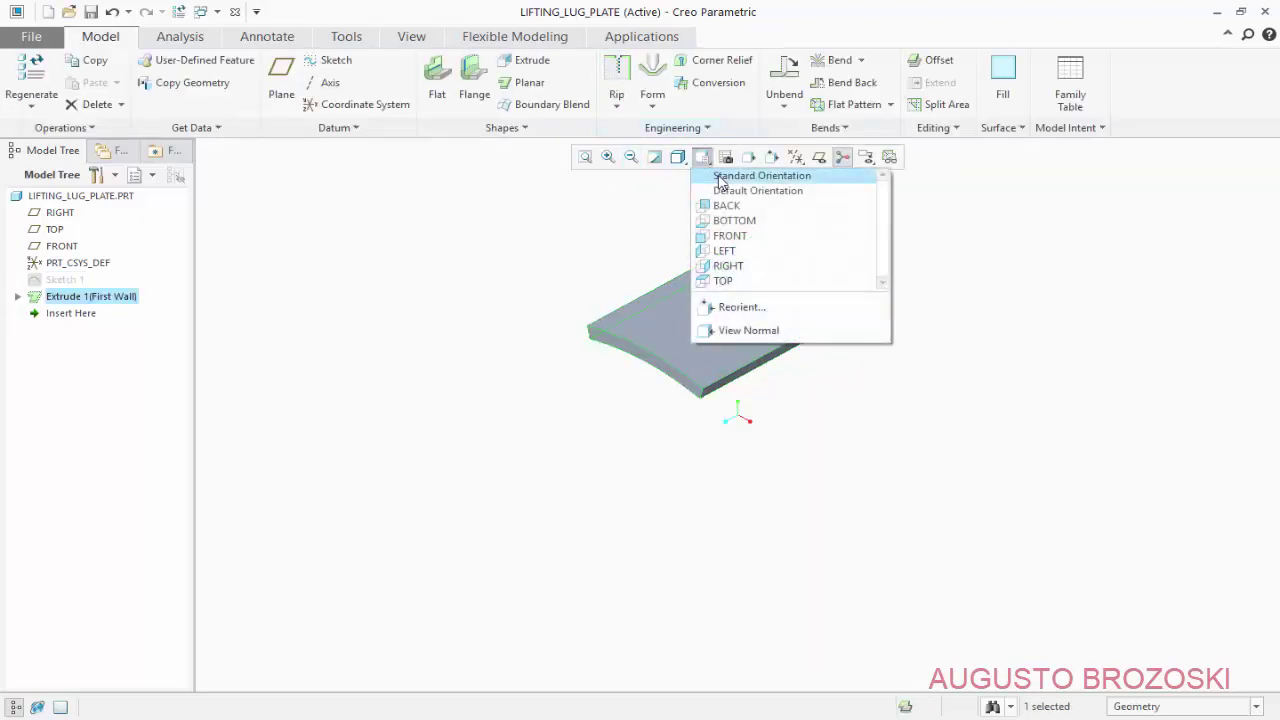
{"action": "left_click", "coordinate": [716, 174]}
{"action": "scroll", "coordinate": [775, 240], "scroll_direction": "up", "scroll_amount": 4}
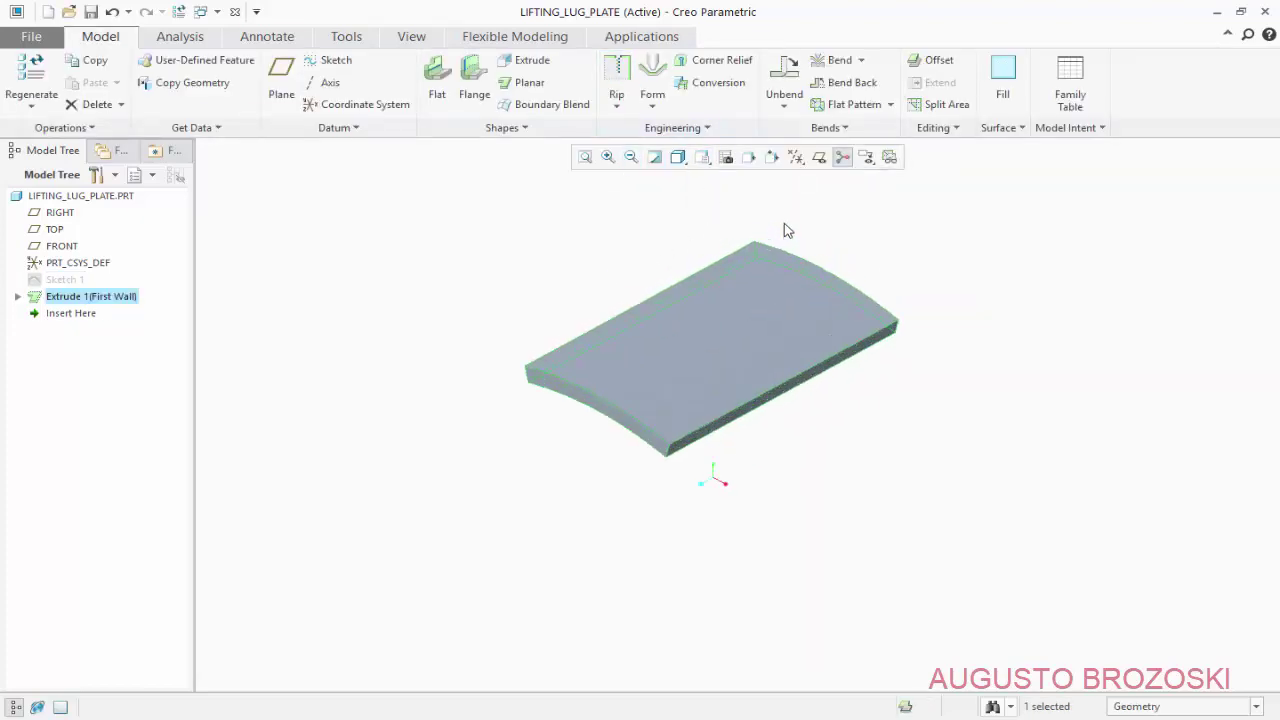
{"action": "left_click", "coordinate": [453, 718]}
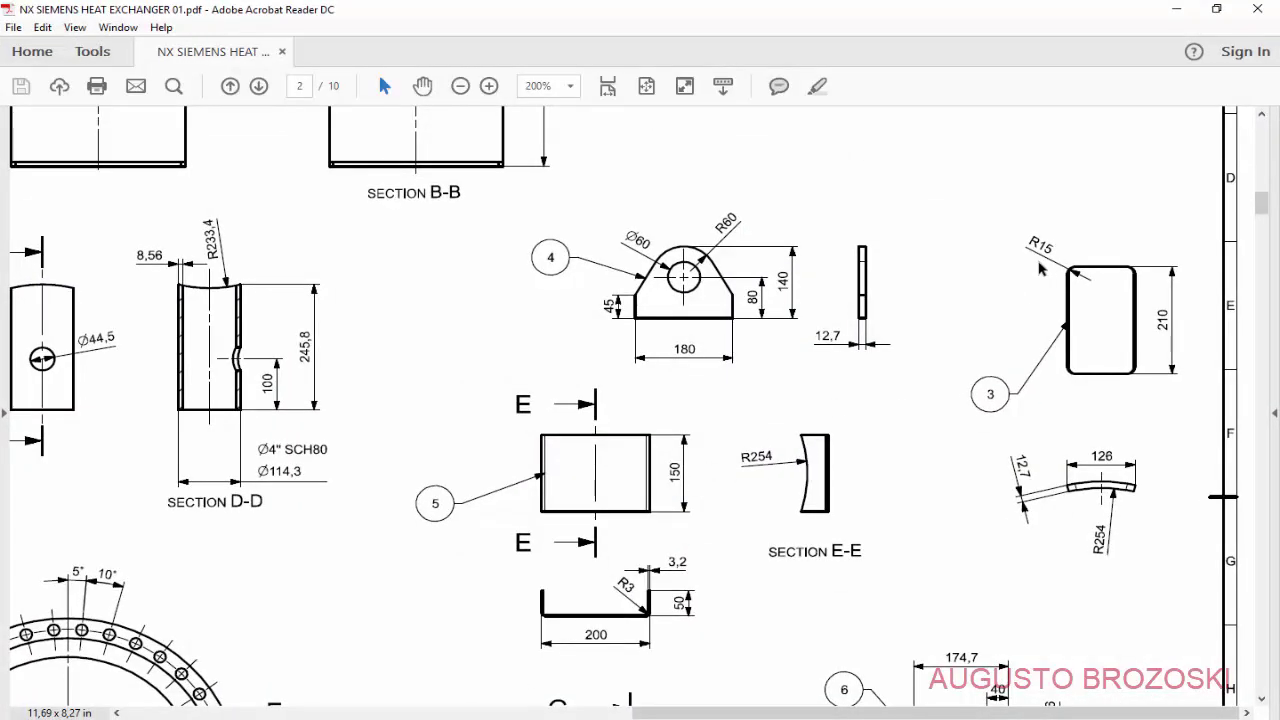
{"action": "left_click", "coordinate": [1175, 9]}
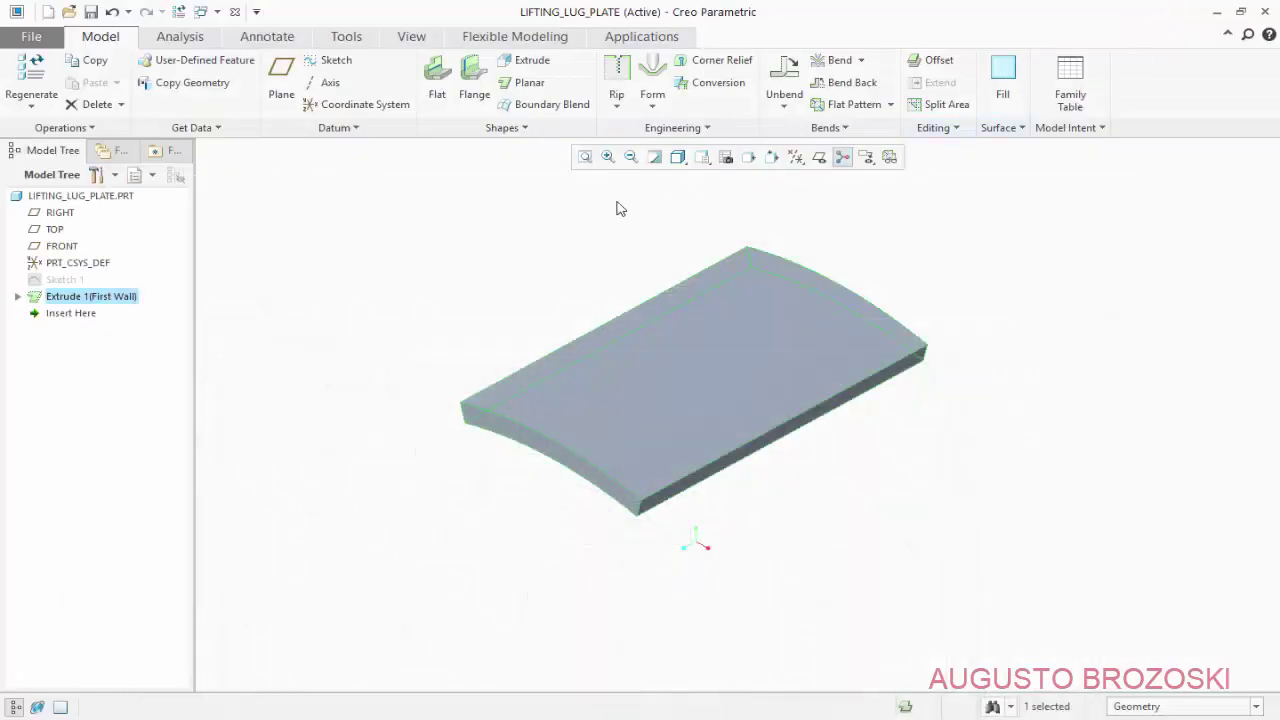
Start a Round with a 15 mm radius on the two thickness edges at the corners of the plate's near end
{"action": "left_click", "coordinate": [690, 135]}
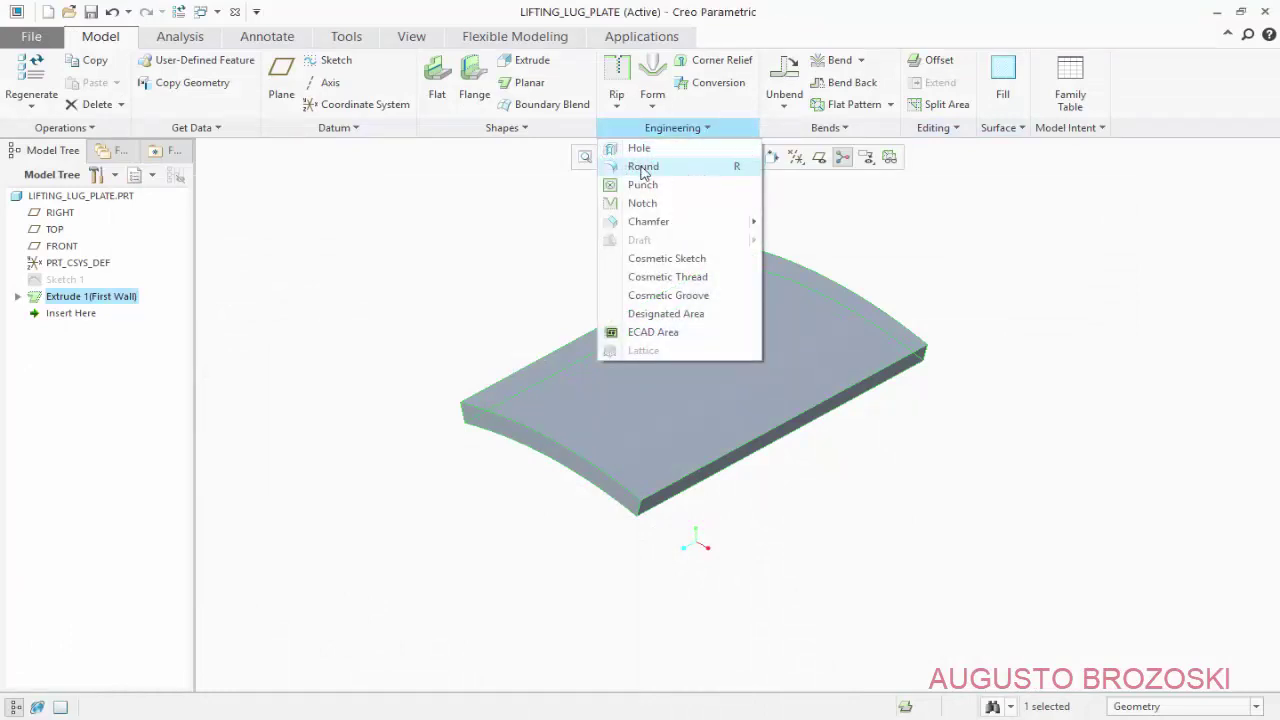
{"action": "left_click", "coordinate": [643, 166]}
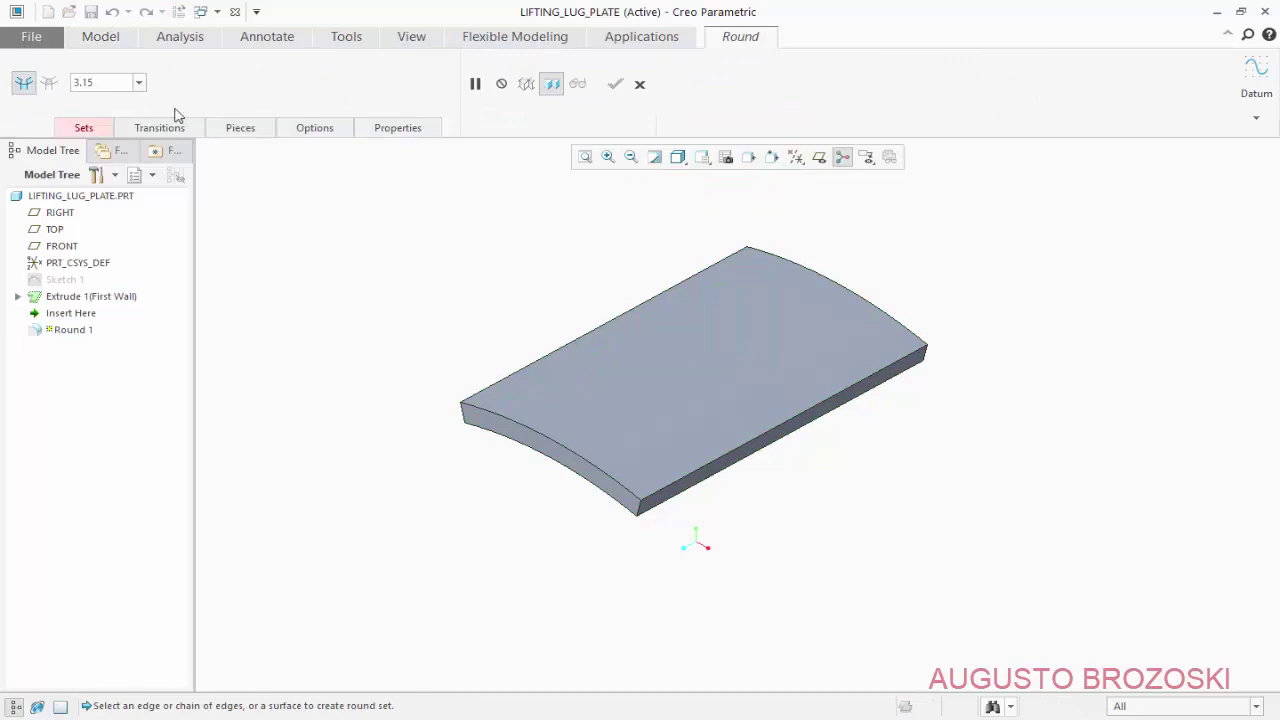
{"action": "left_click", "coordinate": [104, 81]}
{"action": "type", "text": "1"}
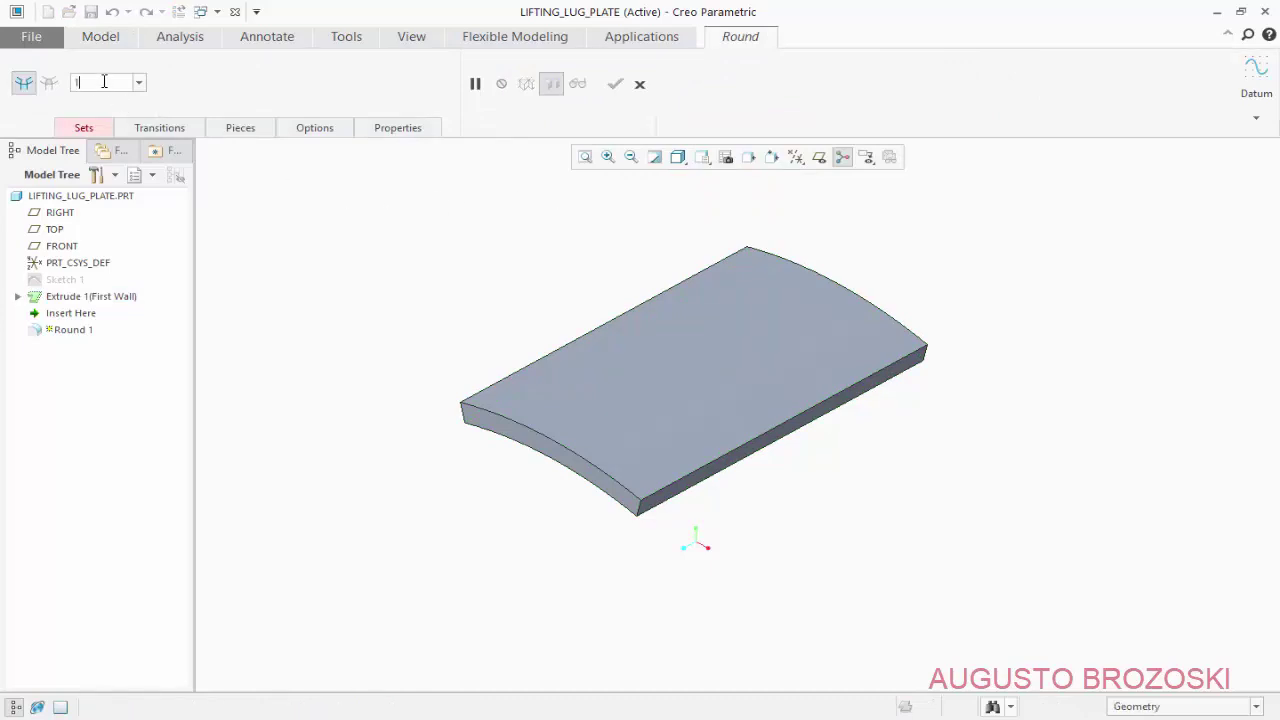
{"action": "key", "text": "Return"}
{"action": "left_click", "coordinate": [463, 414]}
{"action": "scroll", "coordinate": [640, 515], "scroll_direction": "up", "scroll_amount": 5}
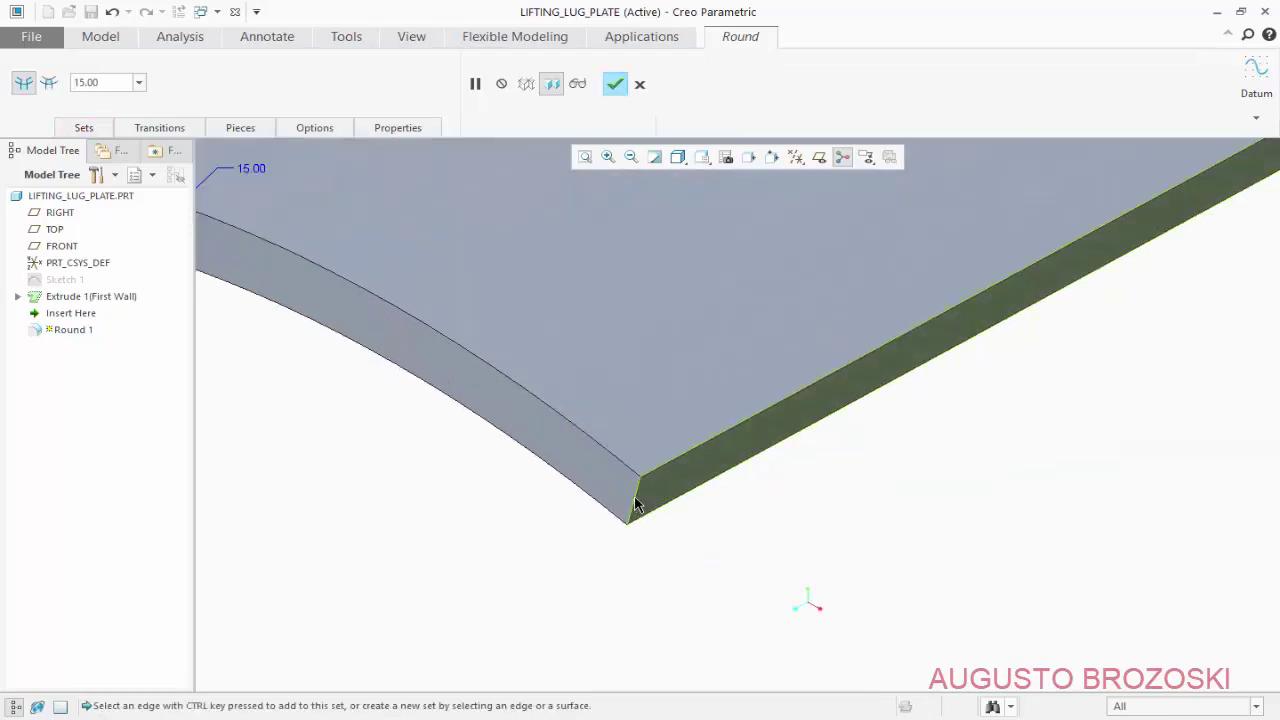
{"action": "scroll", "coordinate": [560, 535], "scroll_direction": "down", "scroll_amount": 6}
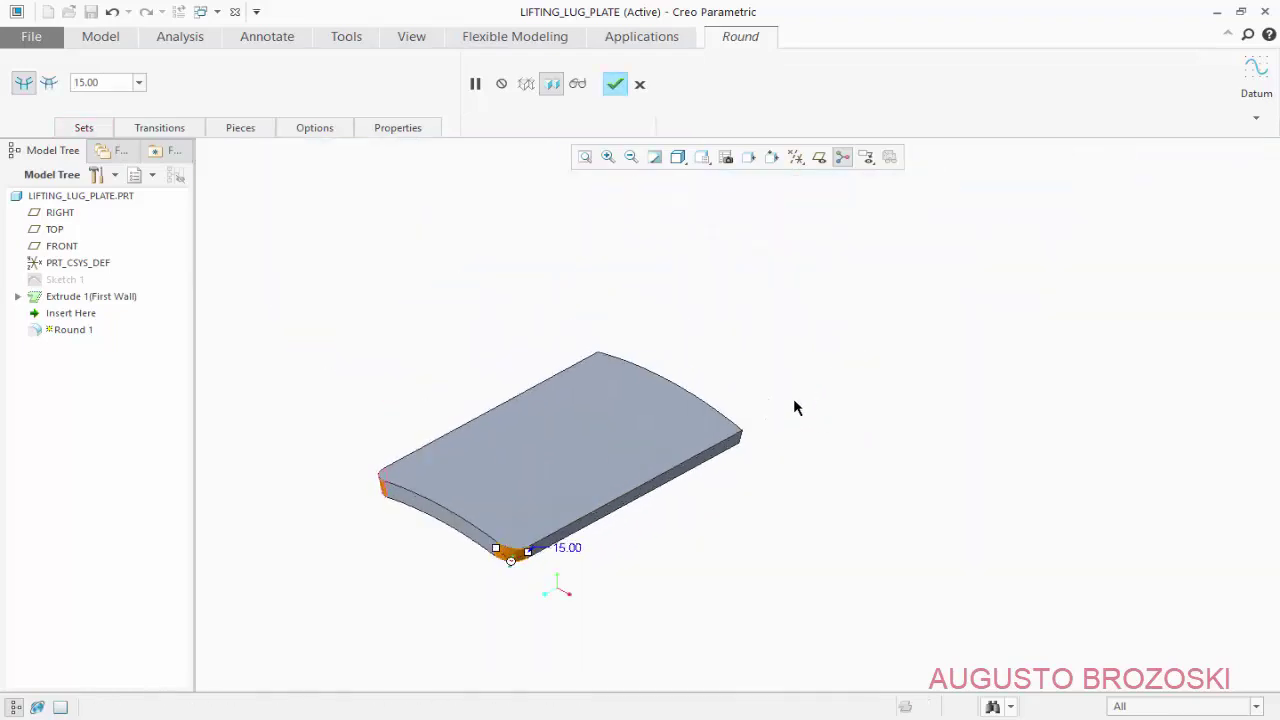
Add the two corner edges at the plate's far end to the Round, return to Standard Orientation and complete the feature
{"action": "scroll", "coordinate": [715, 460], "scroll_direction": "up", "scroll_amount": 8}
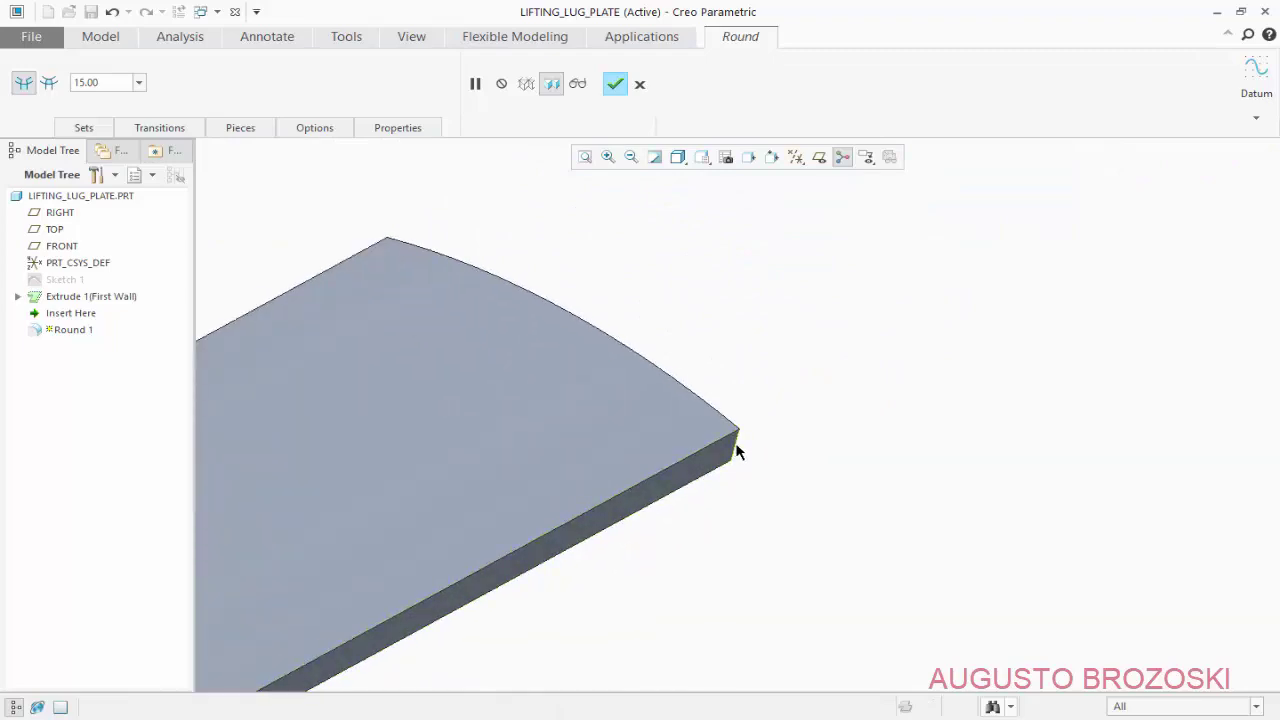
{"action": "left_click", "coordinate": [737, 452]}
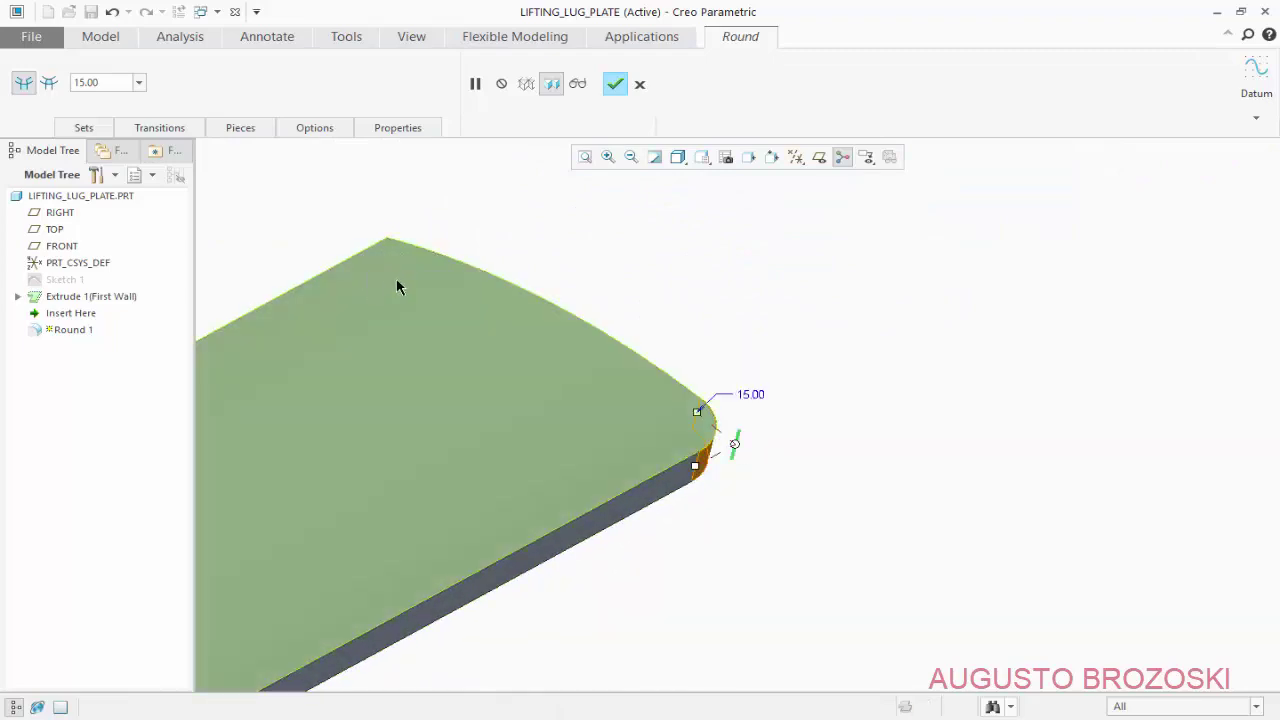
{"action": "scroll", "coordinate": [494, 340], "scroll_direction": "down", "scroll_amount": 6}
{"action": "middle_click_drag", "start_coordinate": [408, 346], "coordinate": [491, 405]}
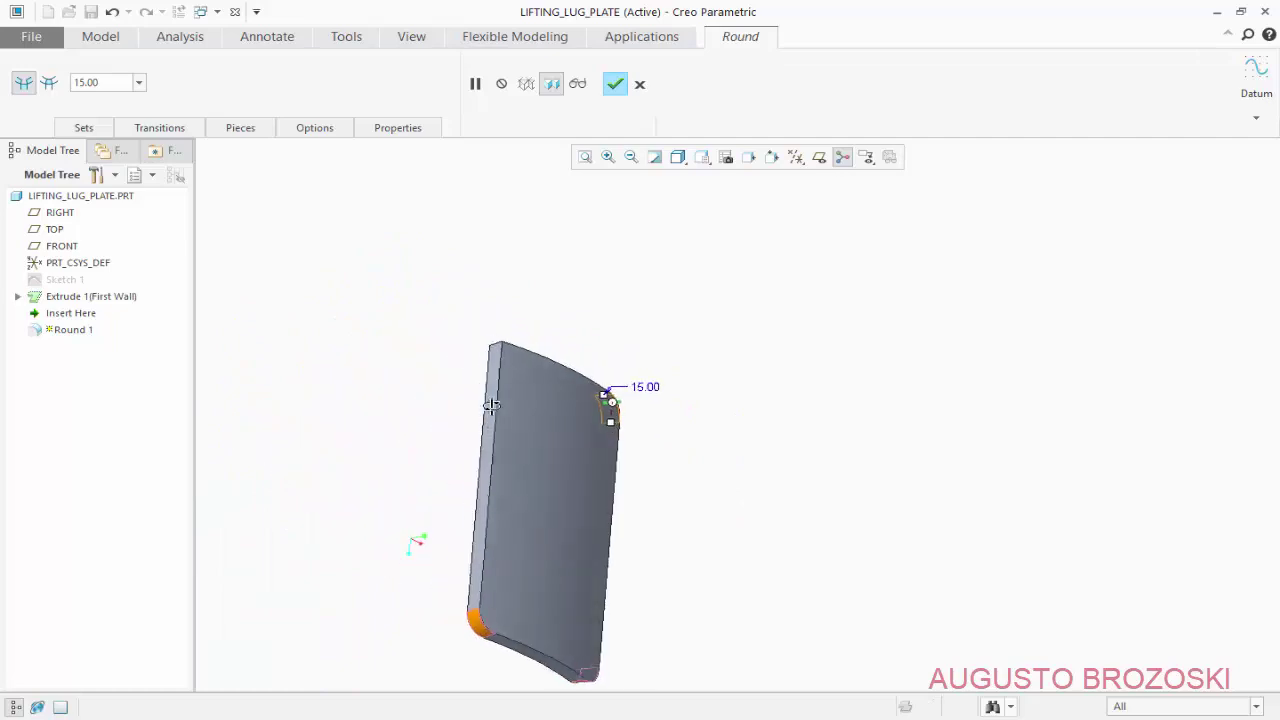
{"action": "scroll", "coordinate": [502, 346], "scroll_direction": "up", "scroll_amount": 6}
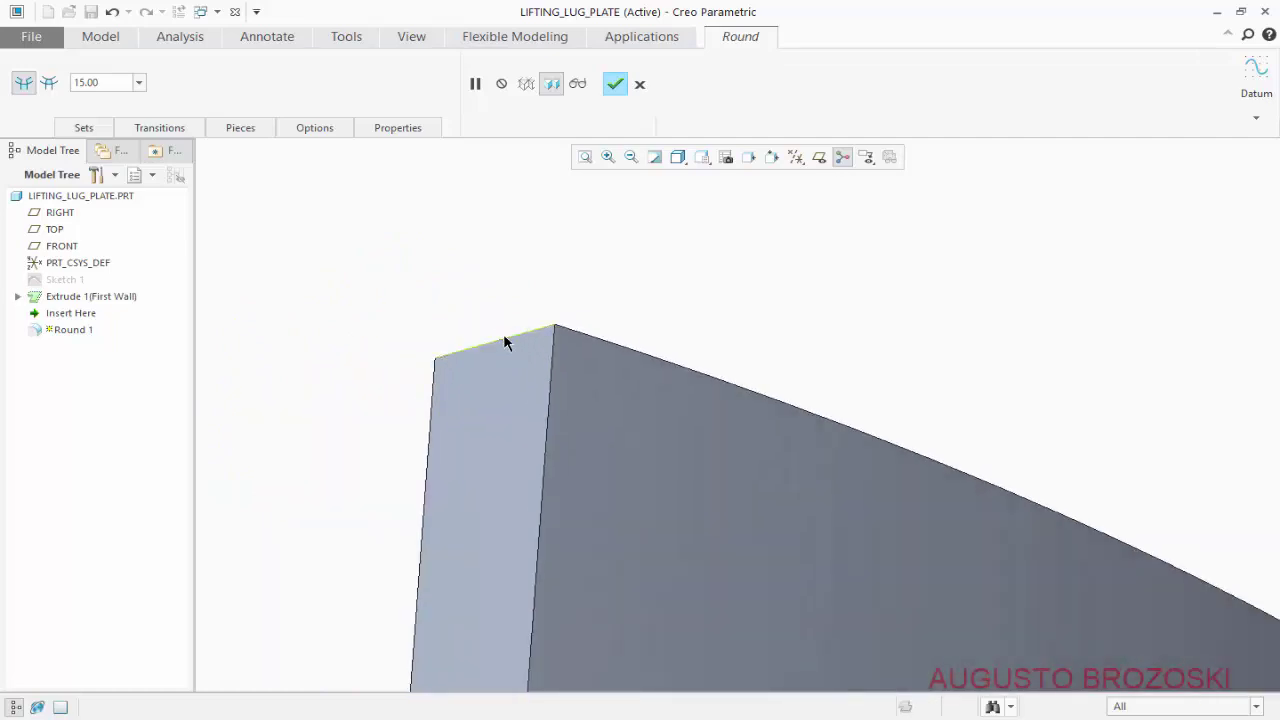
{"action": "left_click", "coordinate": [504, 342]}
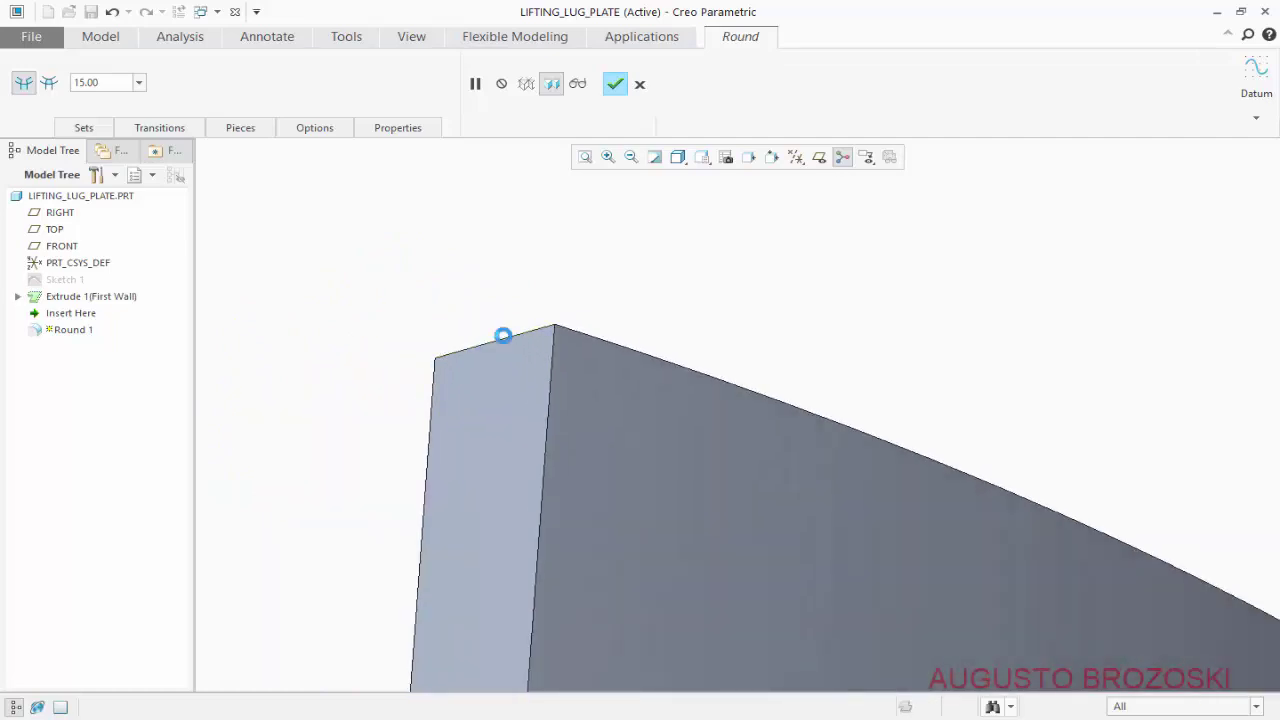
{"action": "left_click", "coordinate": [703, 158]}
{"action": "left_click", "coordinate": [718, 174]}
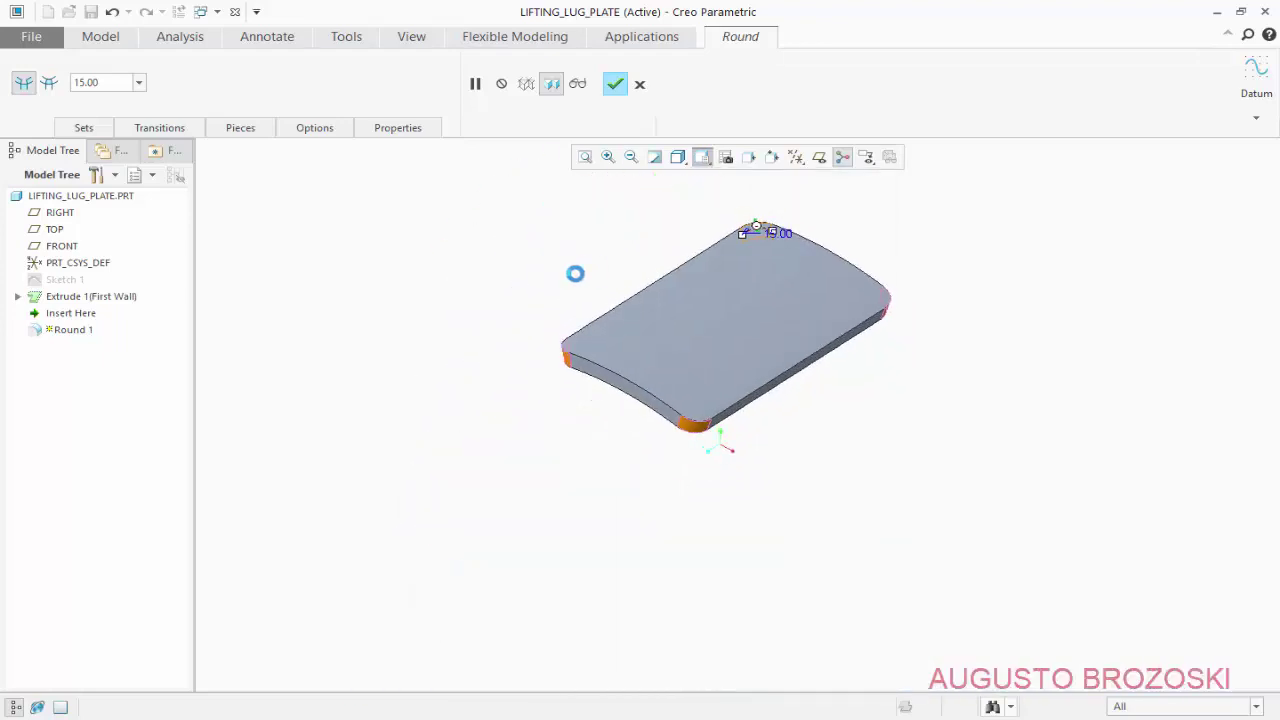
{"action": "left_click", "coordinate": [615, 84]}
{"action": "scroll", "coordinate": [794, 216], "scroll_direction": "down", "scroll_amount": 4}
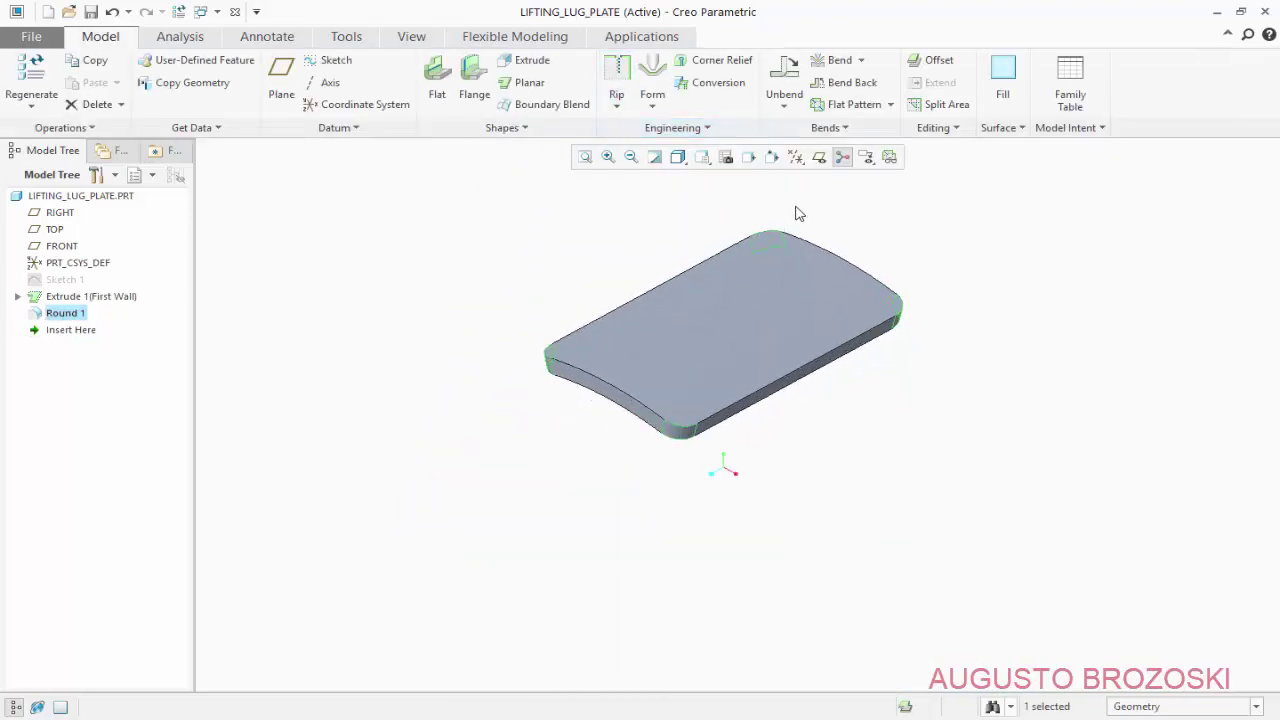
{"action": "left_click", "coordinate": [293, 200]}
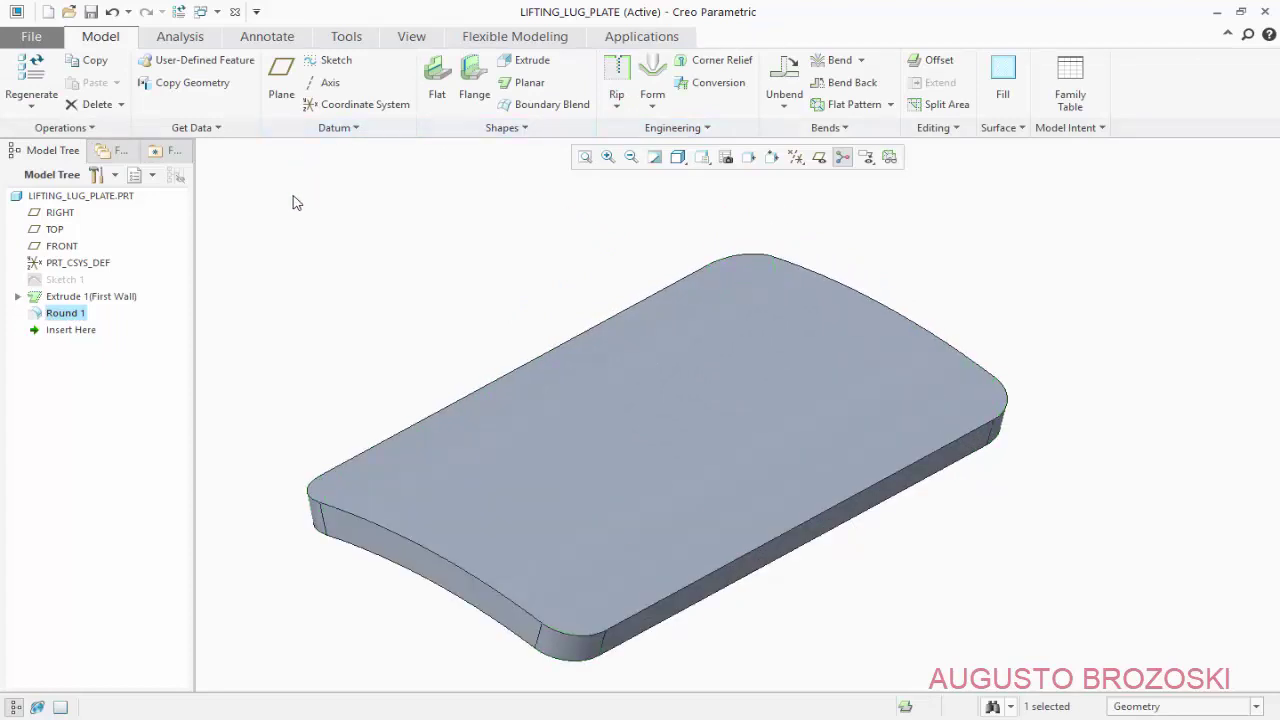